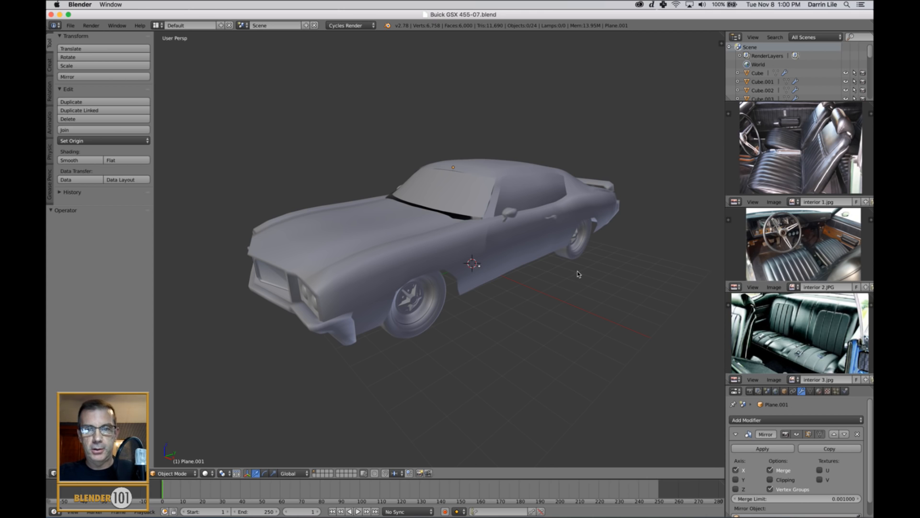
- Examine the car body from several angles and the front-seat interior reference photo
{"action": "middle_click_drag", "start_coordinate": [580, 275], "coordinate": [502, 279]}
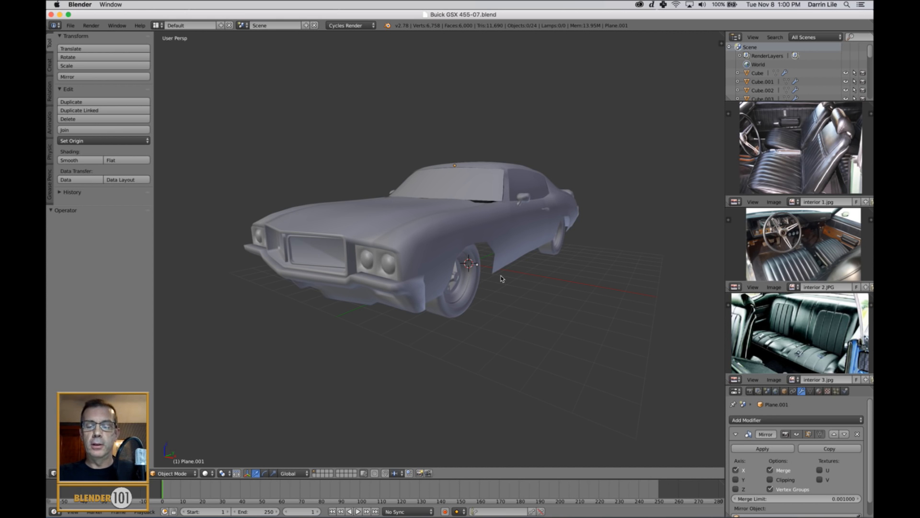
{"action": "middle_click_drag", "start_coordinate": [530, 282], "coordinate": [525, 290]}
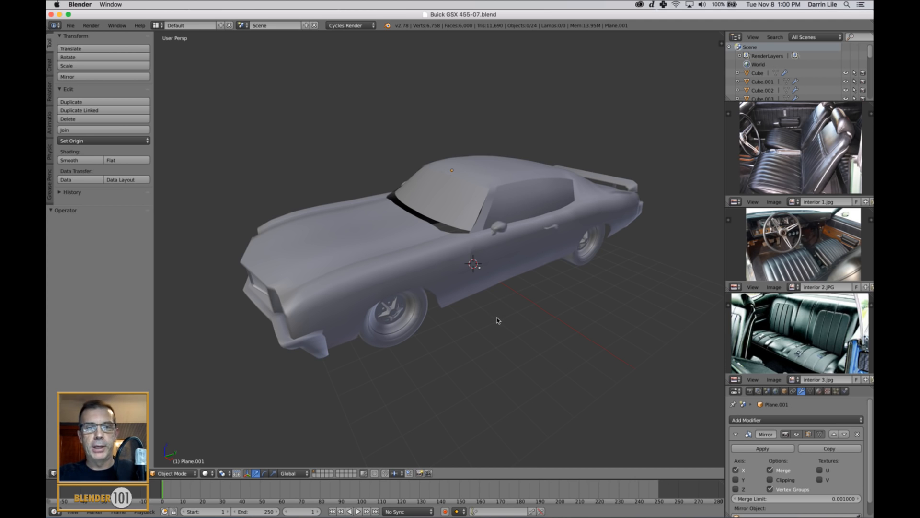
{"action": "middle_click_drag", "start_coordinate": [497, 321], "coordinate": [509, 315]}
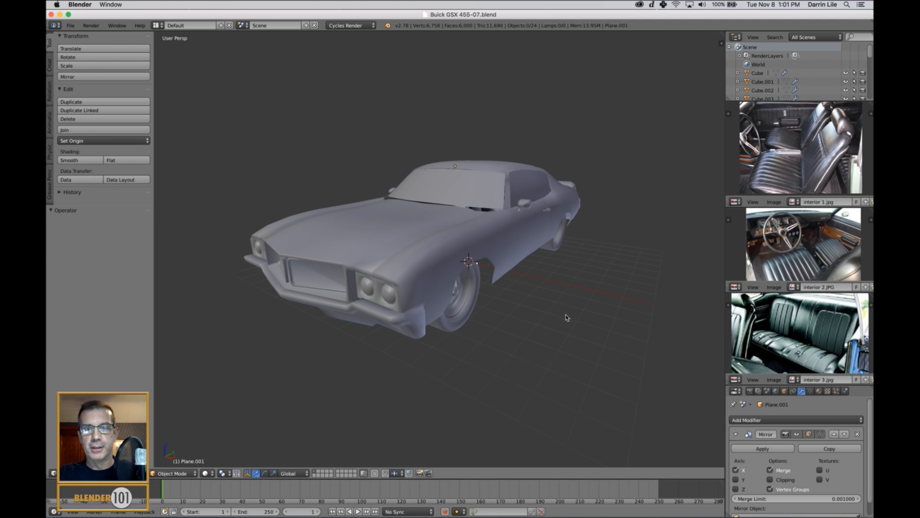
{"action": "middle_click_drag", "start_coordinate": [565, 315], "coordinate": [560, 317]}
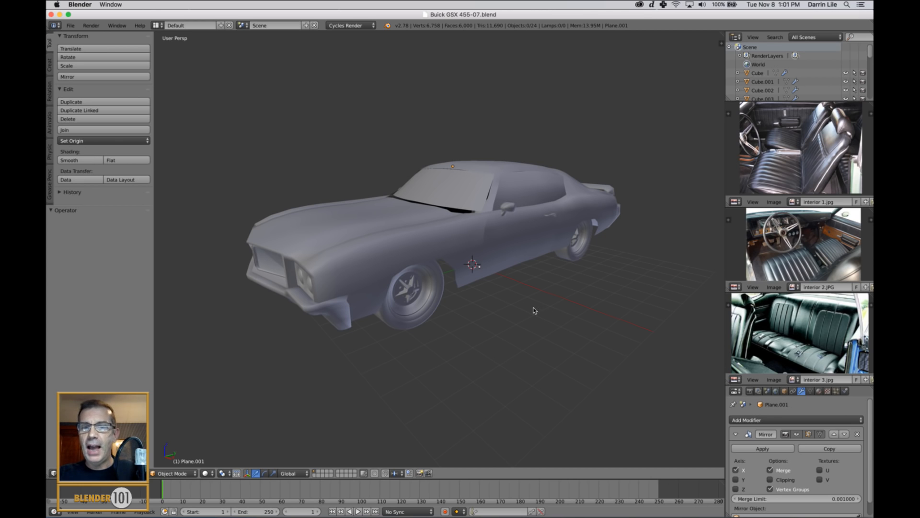
{"action": "scroll", "coordinate": [777, 166], "scroll_direction": "down", "scroll_amount": 3}
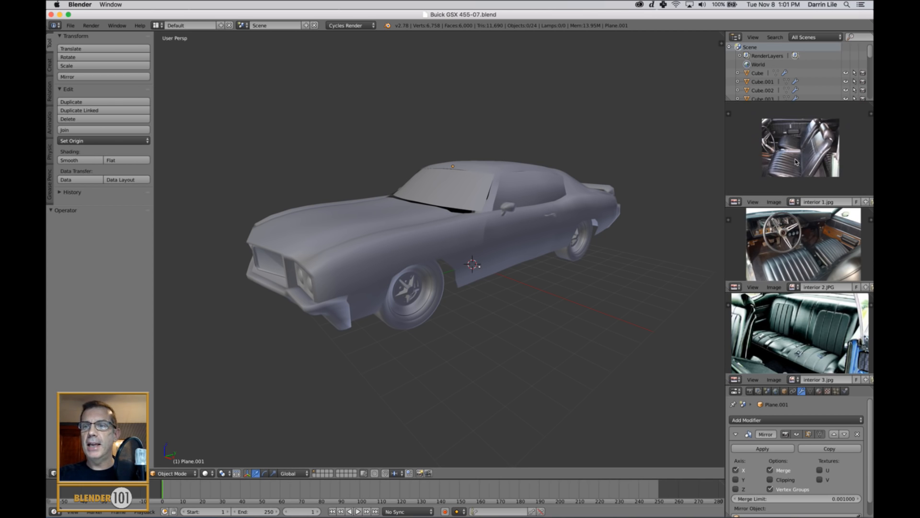
{"action": "scroll", "coordinate": [796, 162], "scroll_direction": "up", "scroll_amount": 5}
{"action": "middle_click_drag", "start_coordinate": [798, 162], "coordinate": [809, 178]}
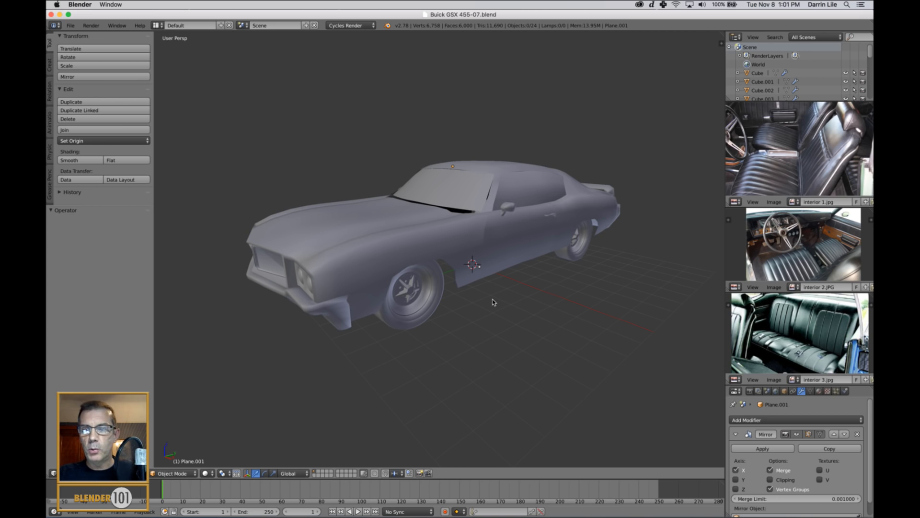
- Switch to an empty scene layer and reframe the front-seat reference photo so the whole seat fits in its viewer
{"action": "left_click", "coordinate": [318, 471]}
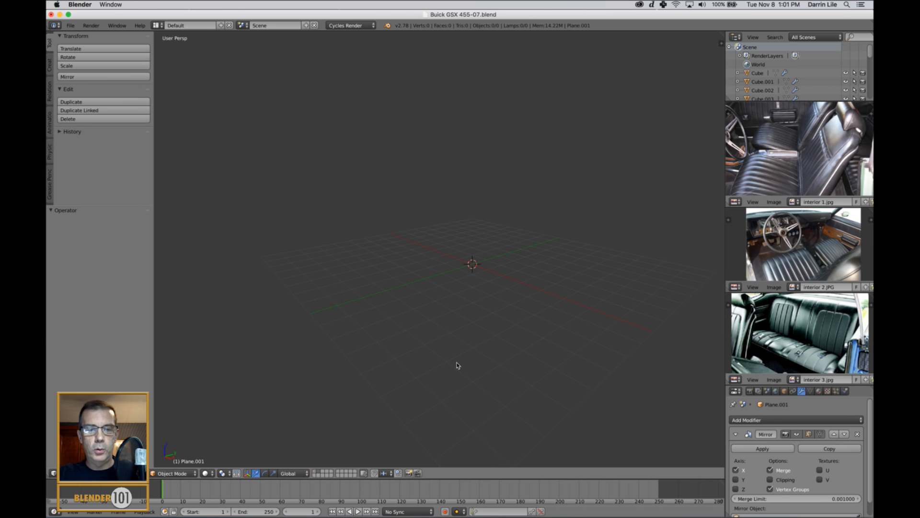
{"action": "middle_click_drag", "start_coordinate": [514, 354], "coordinate": [522, 326], "text": "shift"}
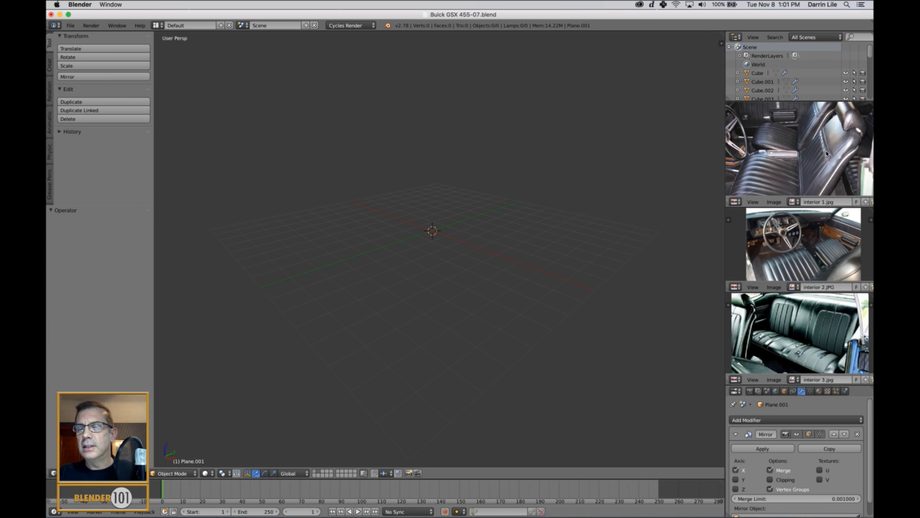
{"action": "scroll", "coordinate": [836, 149], "scroll_direction": "down", "scroll_amount": 2}
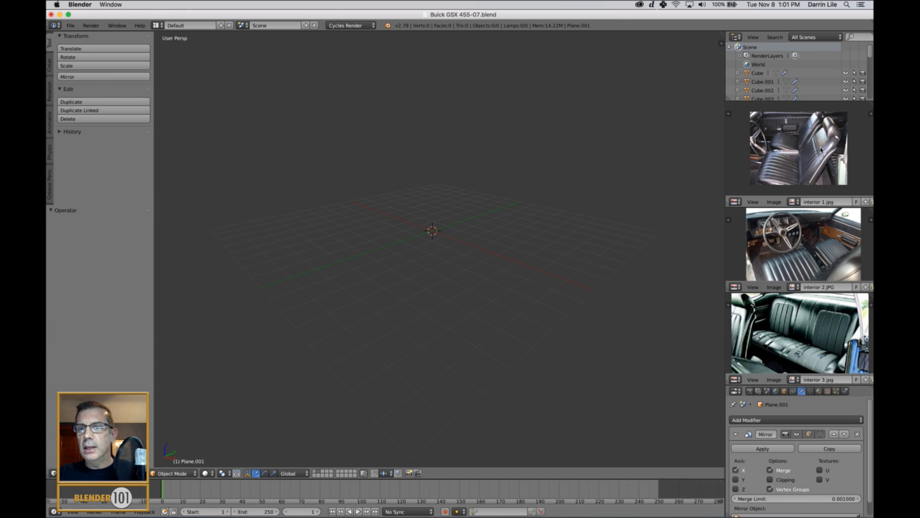
{"action": "middle_click_drag", "start_coordinate": [812, 152], "coordinate": [815, 145]}
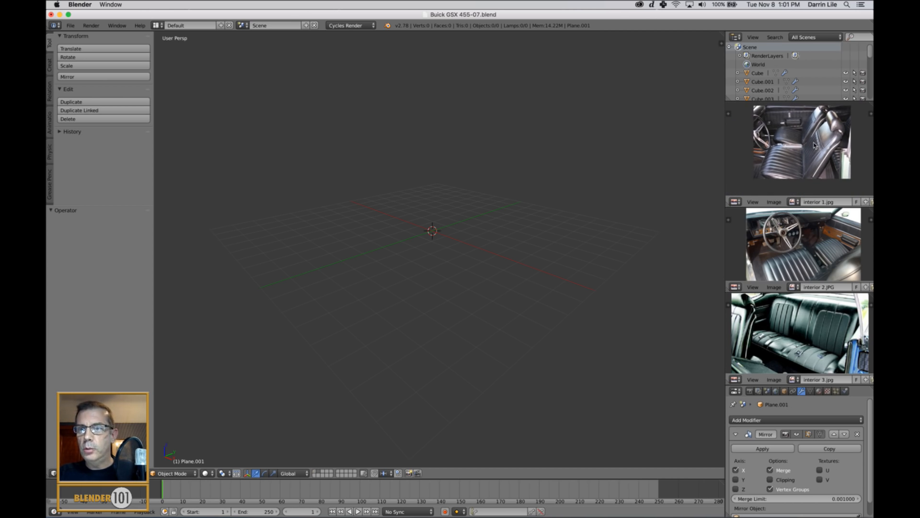
{"action": "scroll", "coordinate": [813, 146], "scroll_direction": "up", "scroll_amount": 1}
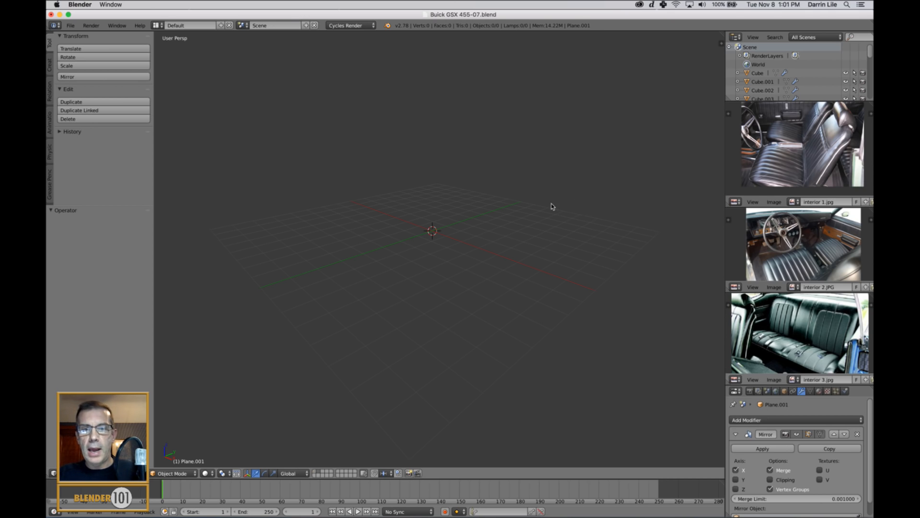
{"action": "mouse_move", "coordinate": [551, 204]}
{"action": "middle_mouse_down", "text": "shift"}
{"action": "mouse_move", "coordinate": [559, 207]}
{"action": "mouse_move", "coordinate": [548, 205]}
{"action": "middle_mouse_up", "text": "shift"}
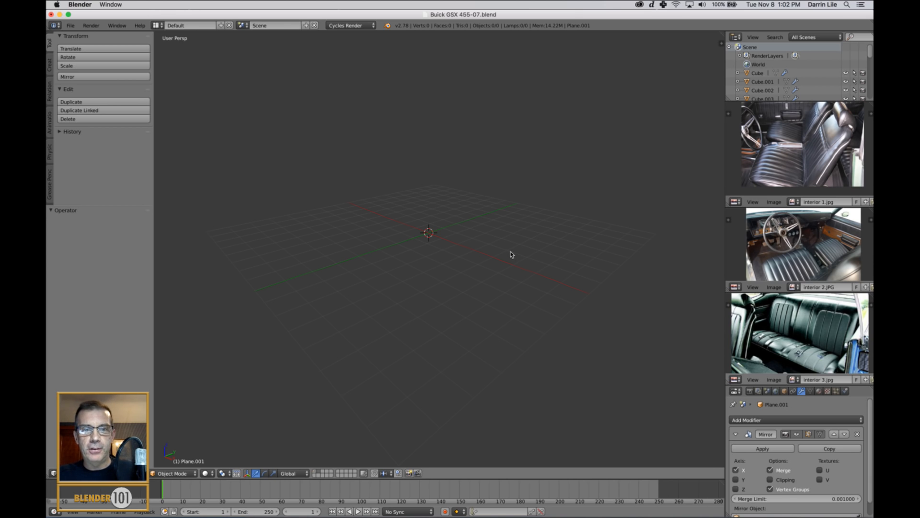
{"action": "middle_click_drag", "start_coordinate": [510, 252], "coordinate": [528, 261]}
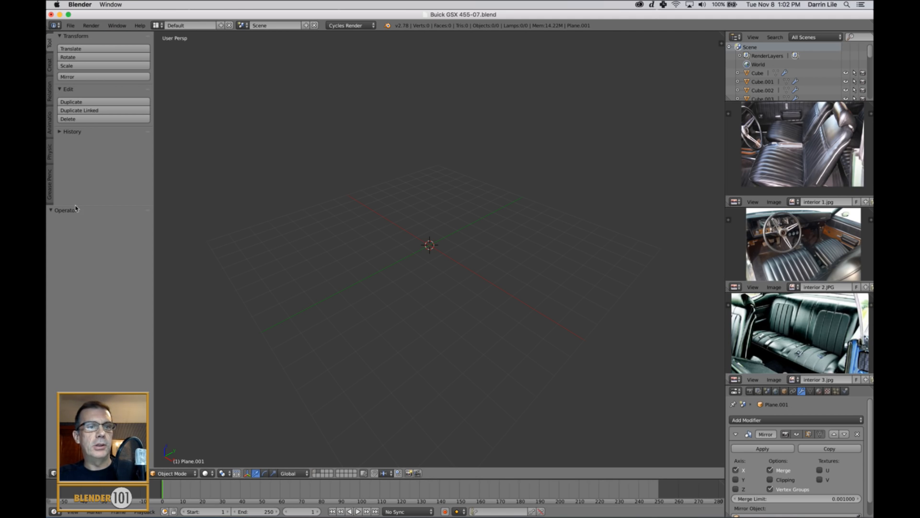
- Add a cube at the scene origin and raise it about 2.13 units along Z
{"action": "left_click_drag", "start_coordinate": [81, 211], "coordinate": [81, 234]}
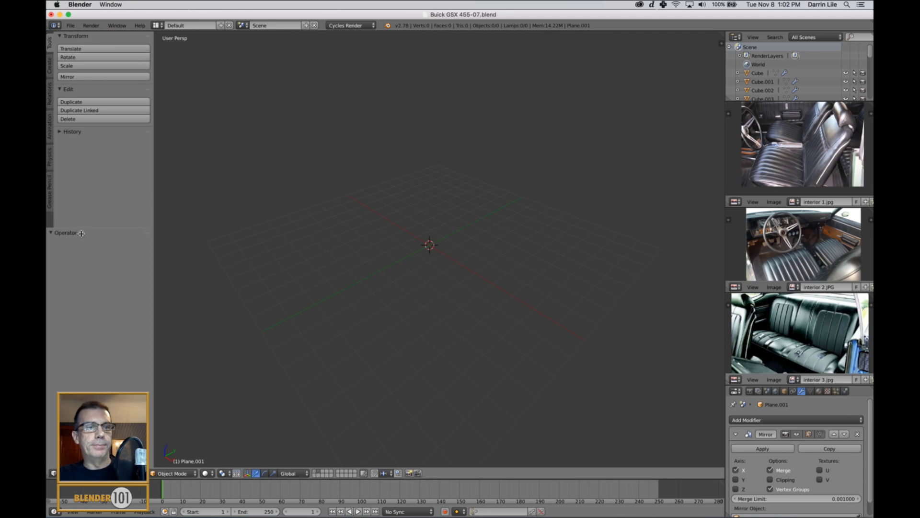
{"action": "left_click", "coordinate": [49, 65]}
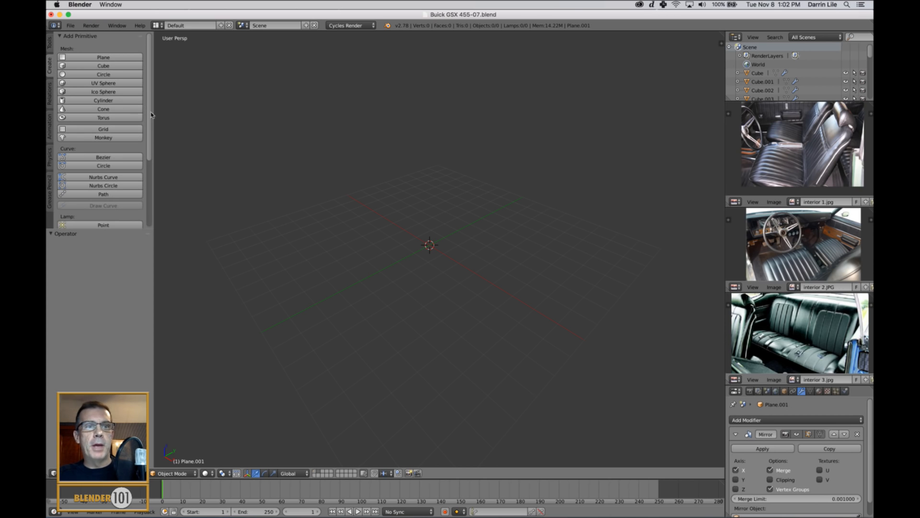
{"action": "left_click", "coordinate": [115, 66]}
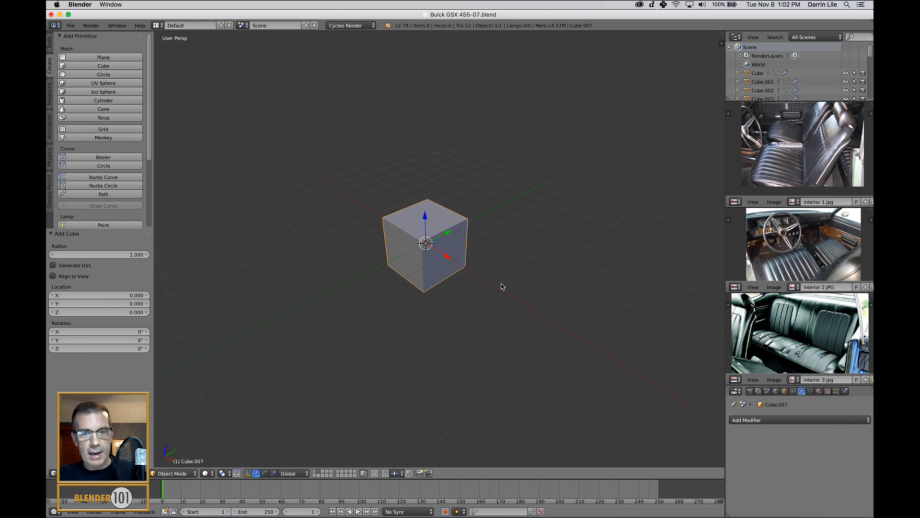
{"action": "middle_click_drag", "start_coordinate": [495, 310], "coordinate": [477, 310]}
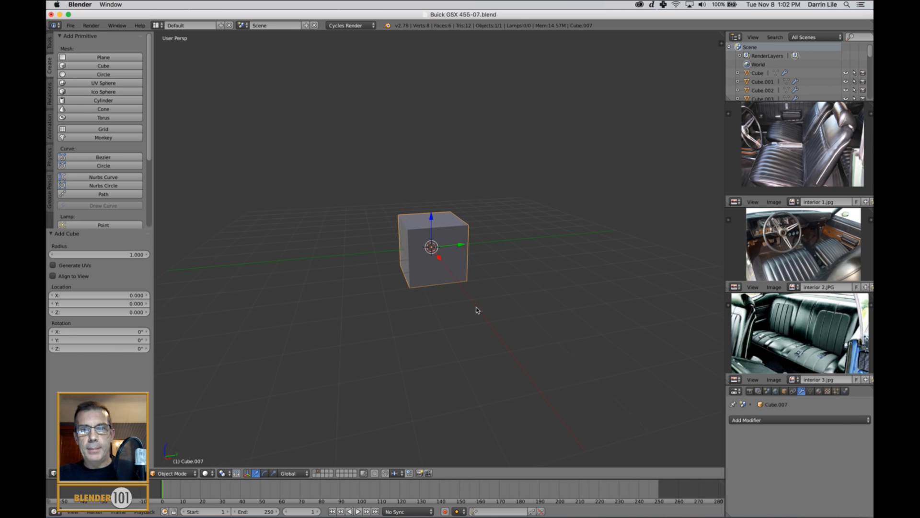
{"action": "left_click_drag", "start_coordinate": [431, 219], "coordinate": [431, 161]}
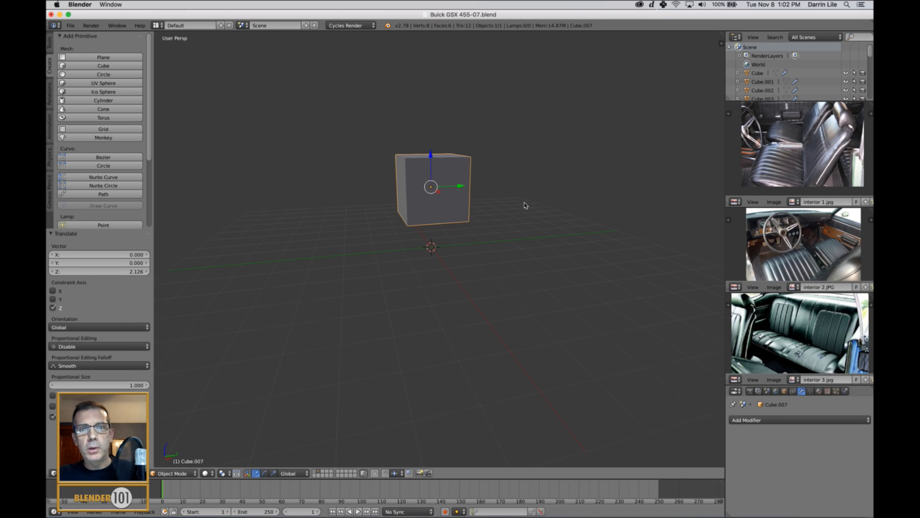
- Thin the cube by scaling it to about 0.41 along Y
{"action": "middle_click_drag", "start_coordinate": [526, 202], "coordinate": [508, 238]}
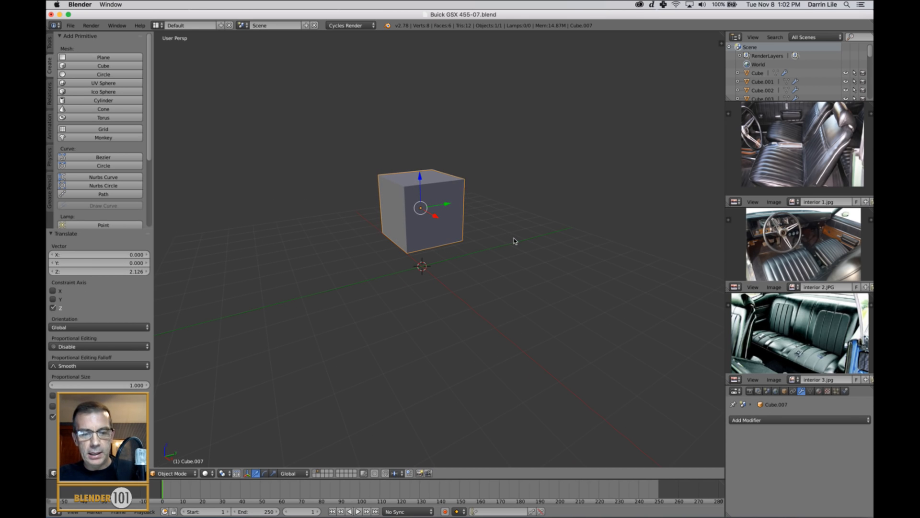
{"action": "key", "text": "s"}
{"action": "key", "text": "y"}
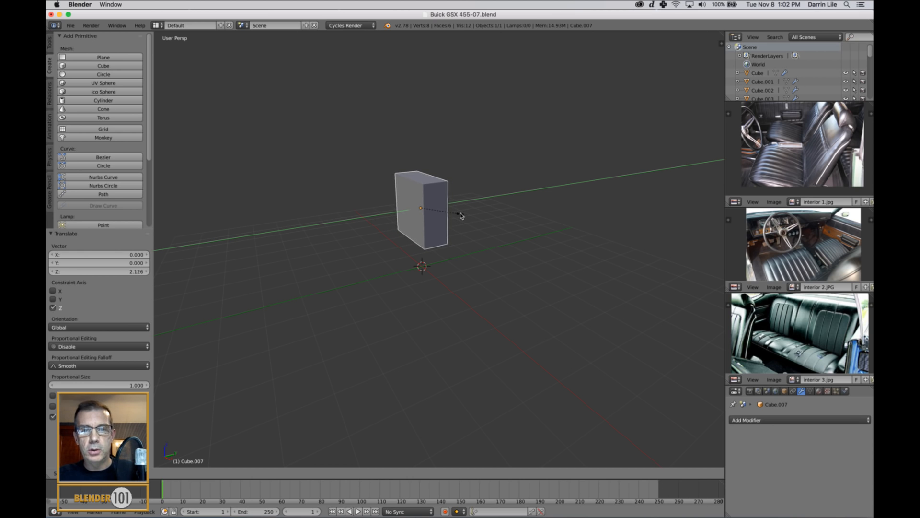
{"action": "left_click", "coordinate": [462, 214]}
- Stretch the block by about 1.34 along Z and raise it about 0.6 units for the seat backrest
{"action": "middle_click_drag", "start_coordinate": [462, 221], "coordinate": [542, 261]}
{"action": "scroll", "coordinate": [484, 228], "scroll_direction": "up", "scroll_amount": 2}
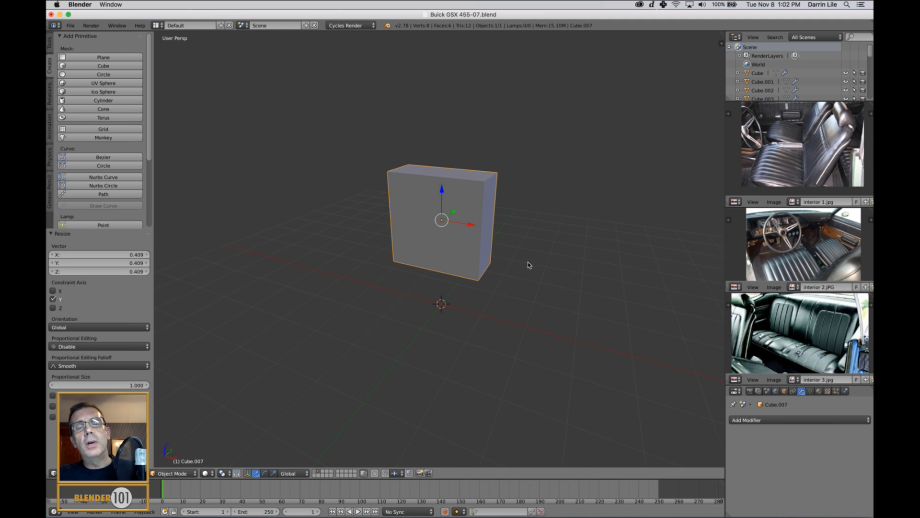
{"action": "middle_click_drag", "start_coordinate": [548, 265], "coordinate": [532, 260]}
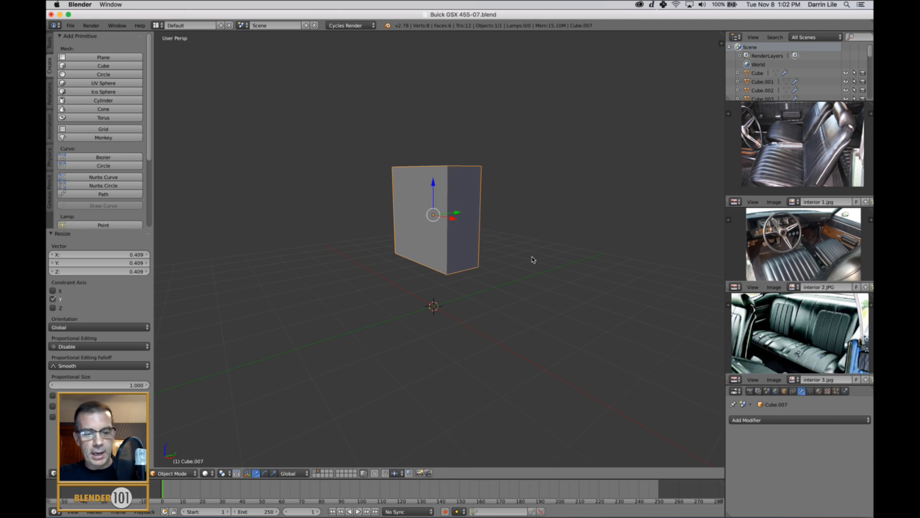
{"action": "key", "text": "s"}
{"action": "key", "text": "z"}
{"action": "left_click", "coordinate": [553, 293]}
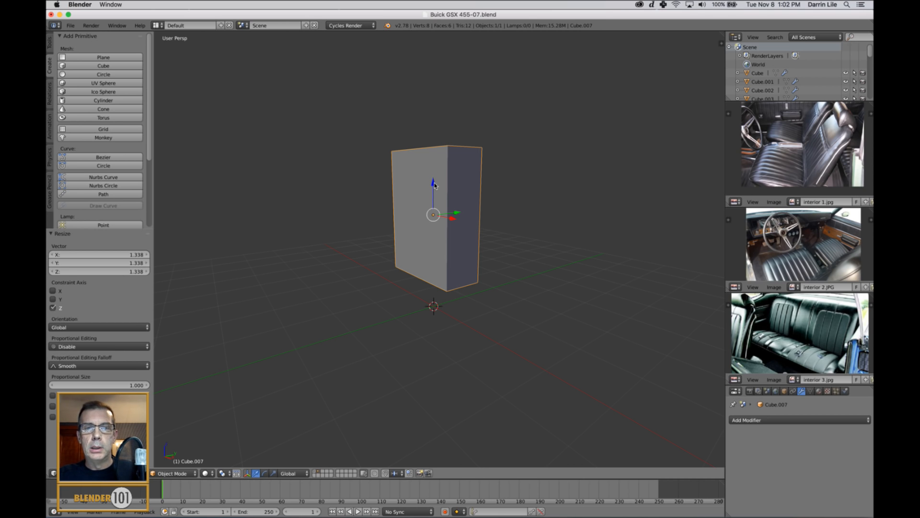
{"action": "left_click_drag", "start_coordinate": [435, 186], "coordinate": [439, 158]}
- Edit the block's mesh and move one long top edge about 0.26 units inward along Y to taper the backrest
{"action": "middle_click_drag", "start_coordinate": [555, 235], "coordinate": [548, 267]}
{"action": "key", "text": "ctrl+Tab"}
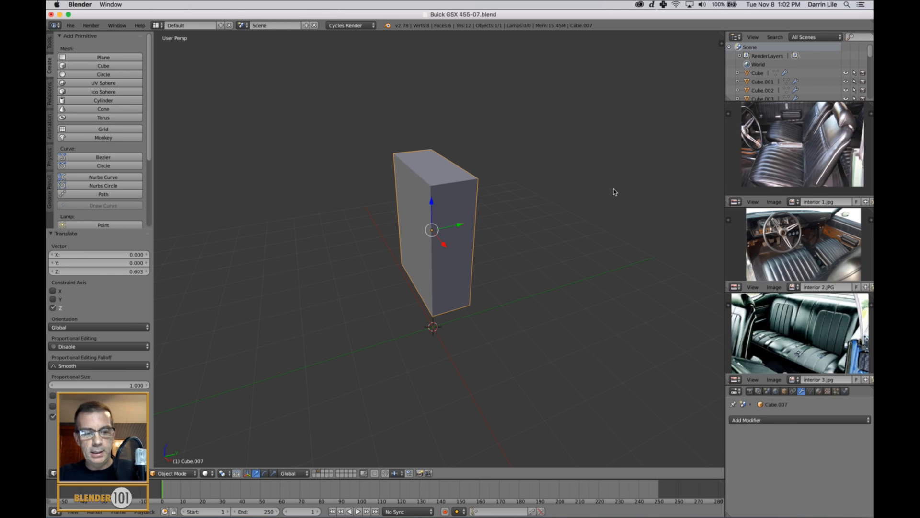
{"action": "key", "text": "Tab"}
{"action": "key", "text": "a"}
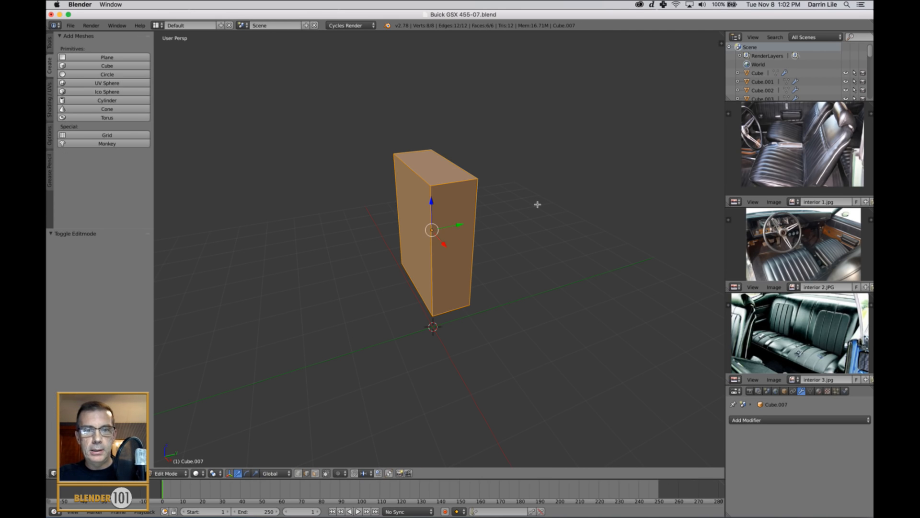
{"action": "right_click", "coordinate": [418, 181]}
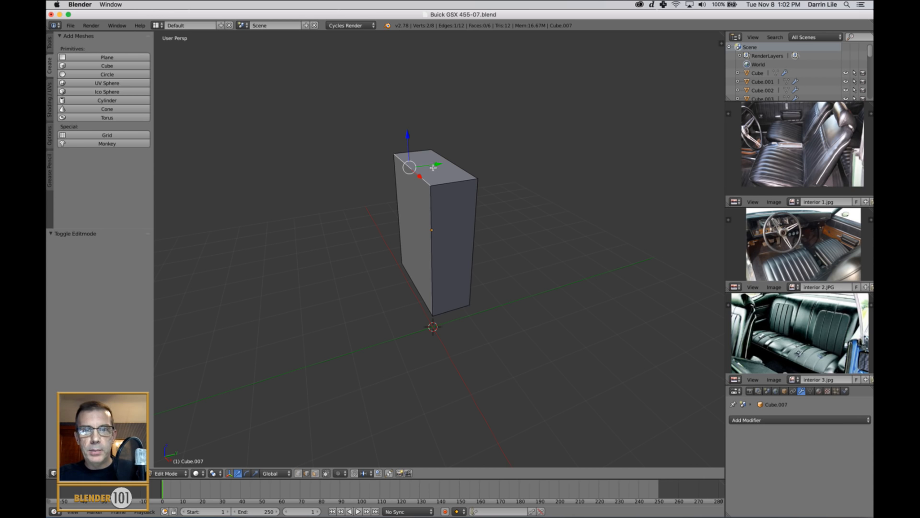
{"action": "key", "text": "g"}
{"action": "key", "text": "y"}
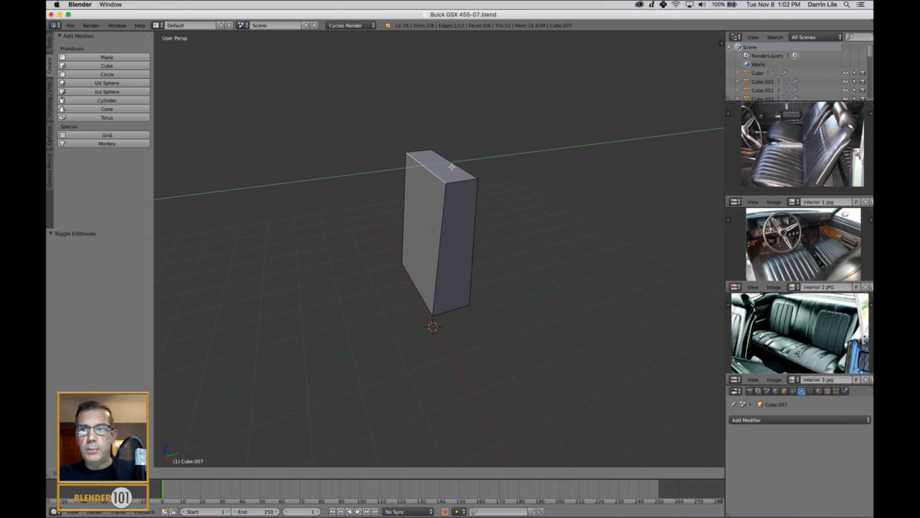
{"action": "left_click", "coordinate": [451, 166]}
- Move the selected top edge slightly further inward along Y so the backrest's top gets thinner
{"action": "middle_click_drag", "start_coordinate": [521, 213], "coordinate": [514, 199]}
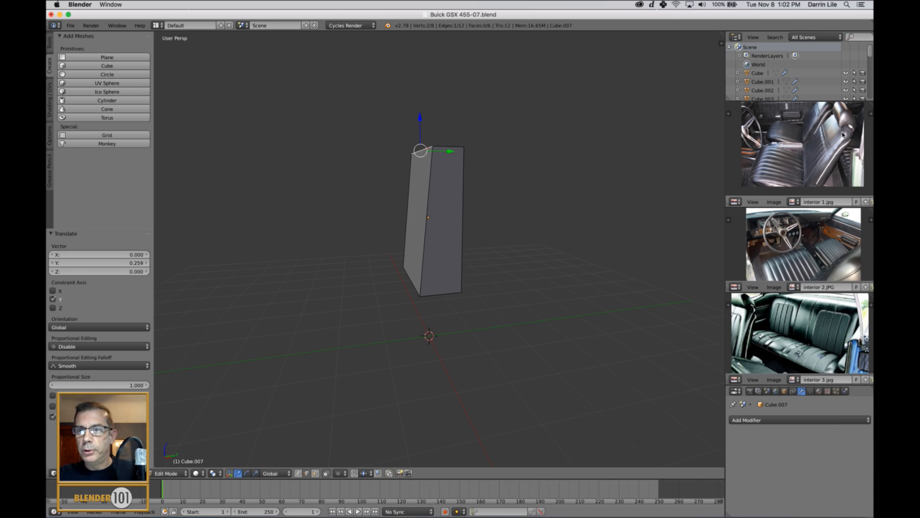
{"action": "middle_click_drag", "start_coordinate": [649, 172], "coordinate": [646, 177]}
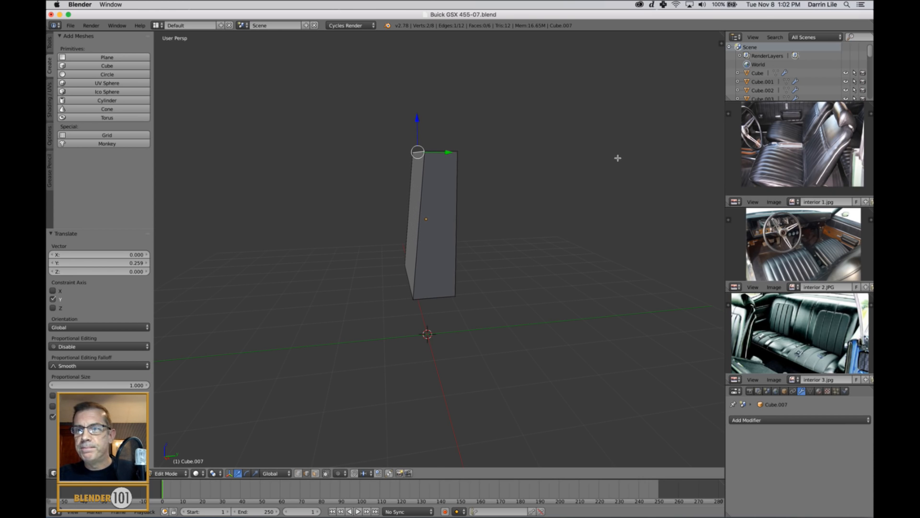
{"action": "middle_click_drag", "start_coordinate": [586, 165], "coordinate": [580, 173]}
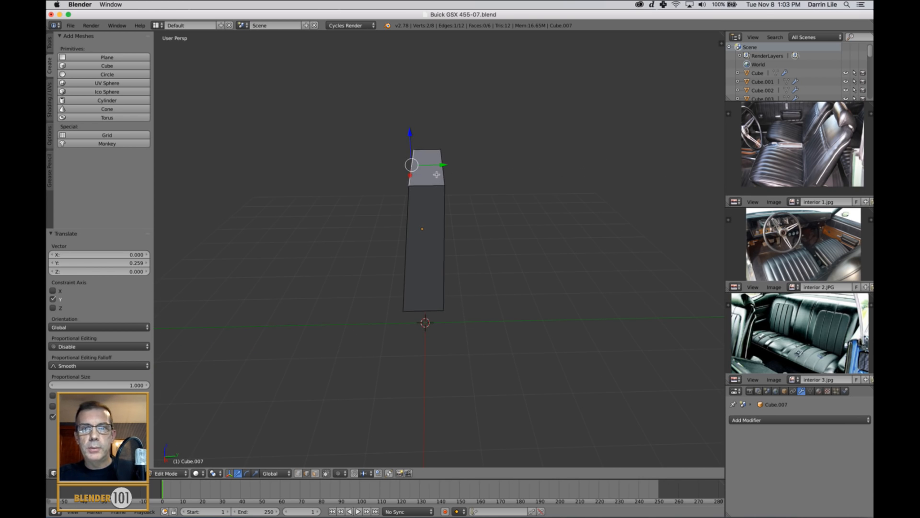
{"action": "key", "text": "g"}
{"action": "key", "text": "y"}
{"action": "left_click", "coordinate": [453, 170]}
- Leave mesh editing and make the whole backrest taller by scaling it about 1.1 along Z
{"action": "middle_click_drag", "start_coordinate": [470, 201], "coordinate": [538, 222]}
{"action": "key", "text": "Tab"}
{"action": "key", "text": "s"}
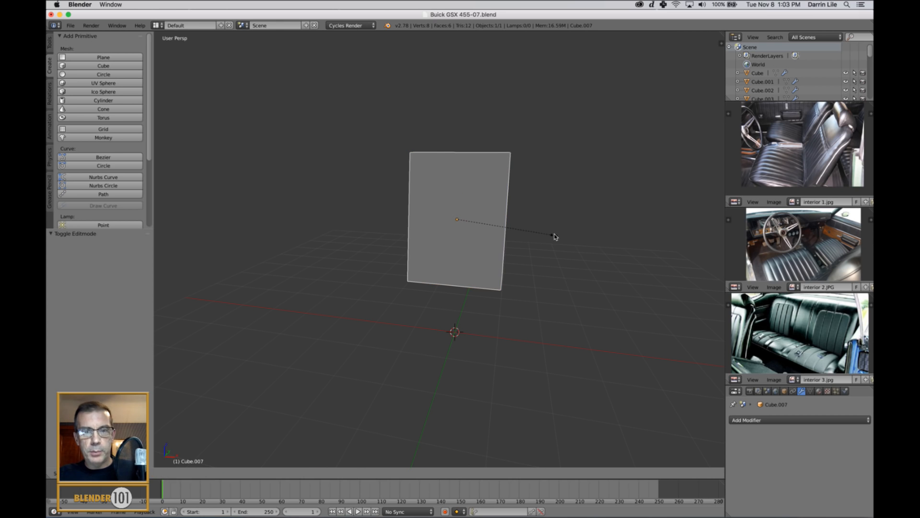
{"action": "key", "text": "z"}
{"action": "left_click", "coordinate": [568, 241]}
- Narrow the backrest's top face to about 0.82 of its width along X in mesh editing
{"action": "mouse_move", "coordinate": [568, 242]}
{"action": "middle_mouse_down"}
{"action": "mouse_move", "coordinate": [516, 240]}
{"action": "mouse_move", "coordinate": [566, 243]}
{"action": "mouse_move", "coordinate": [556, 239]}
{"action": "middle_mouse_up"}
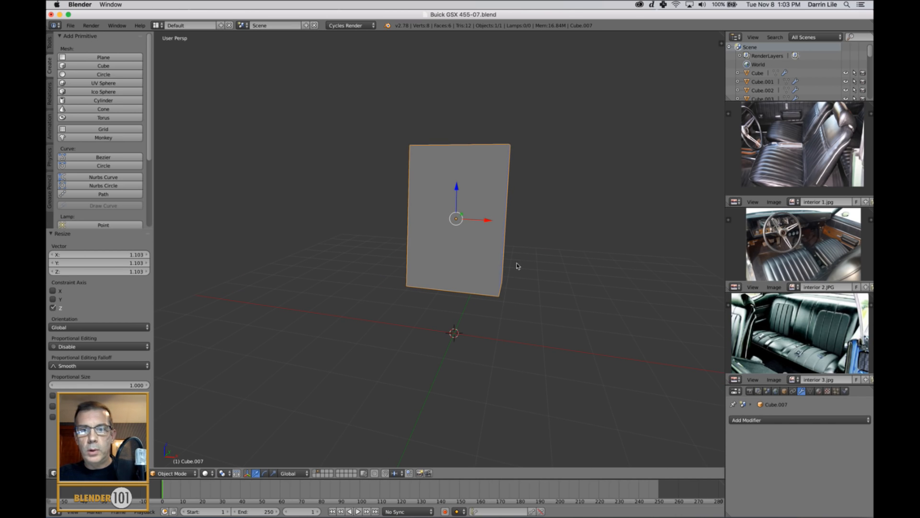
{"action": "middle_click_drag", "start_coordinate": [518, 265], "coordinate": [524, 277]}
{"action": "key", "text": "Tab"}
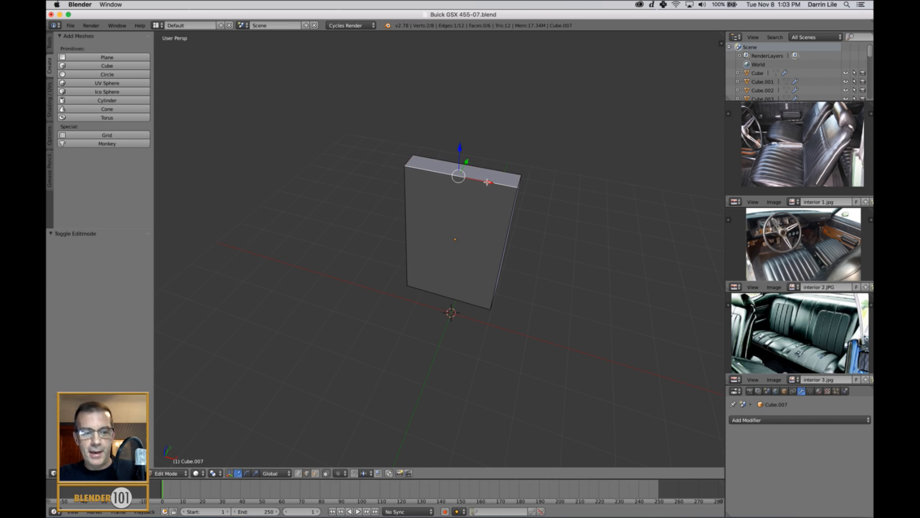
{"action": "key", "text": "ctrl+Tab"}
{"action": "left_click", "coordinate": [453, 197]}
{"action": "key", "text": "s"}
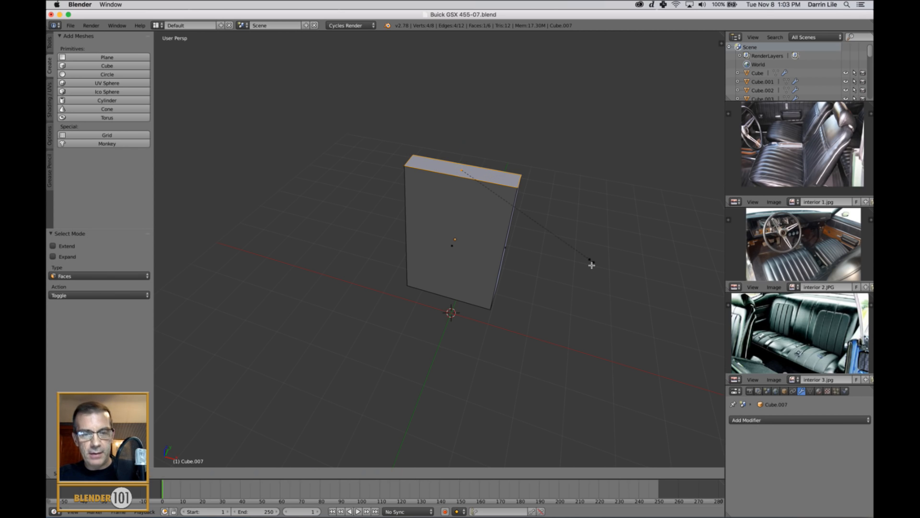
{"action": "key", "text": "x"}
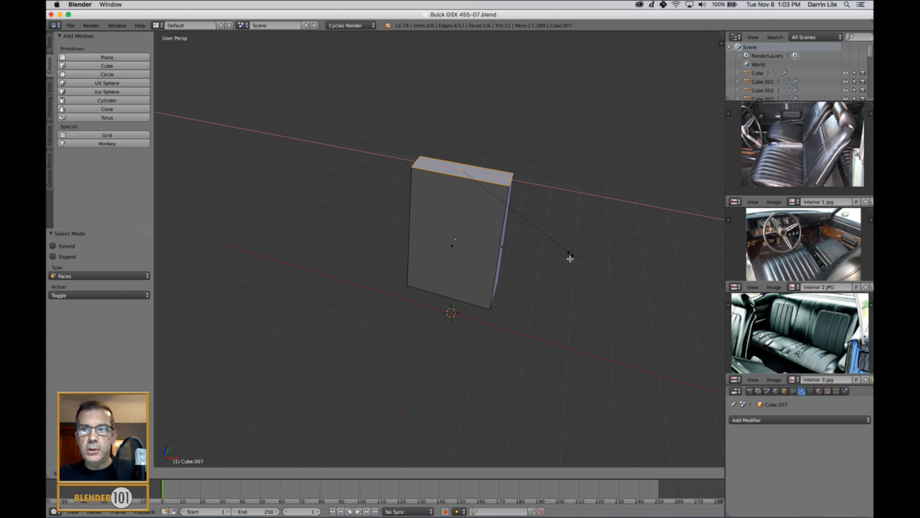
{"action": "left_click", "coordinate": [563, 261]}
{"action": "middle_click_drag", "start_coordinate": [567, 267], "coordinate": [545, 259]}
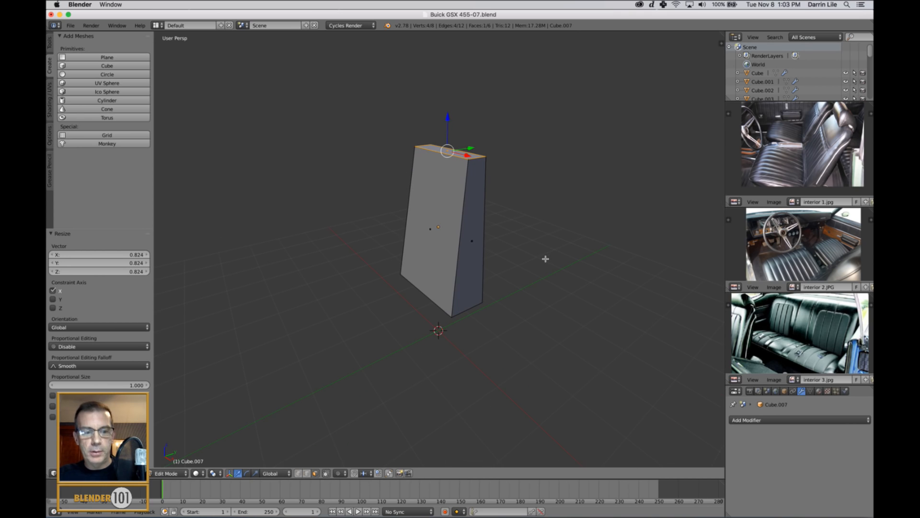
{"action": "key", "text": "Tab"}
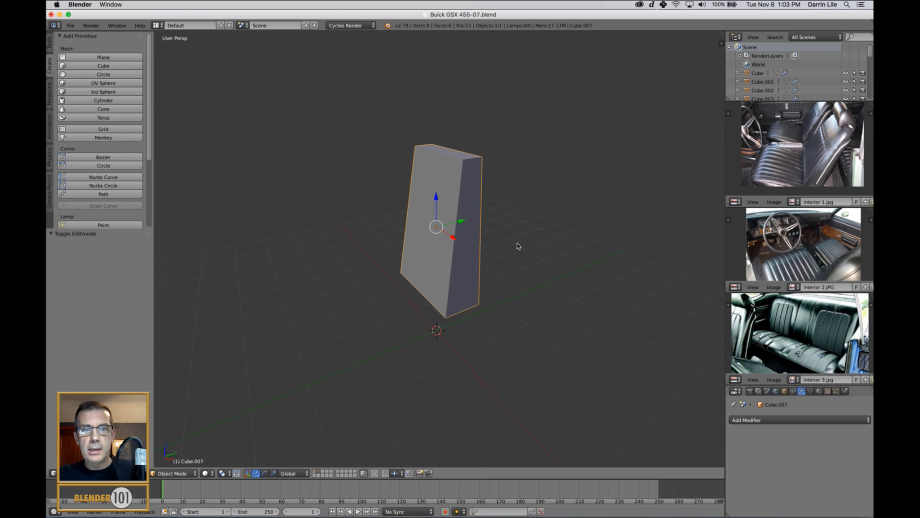
- Widen the whole backrest by scaling it about 1.15 along X
{"action": "middle_click_drag", "start_coordinate": [517, 247], "coordinate": [546, 241]}
{"action": "key", "text": "s"}
{"action": "key", "text": "x"}
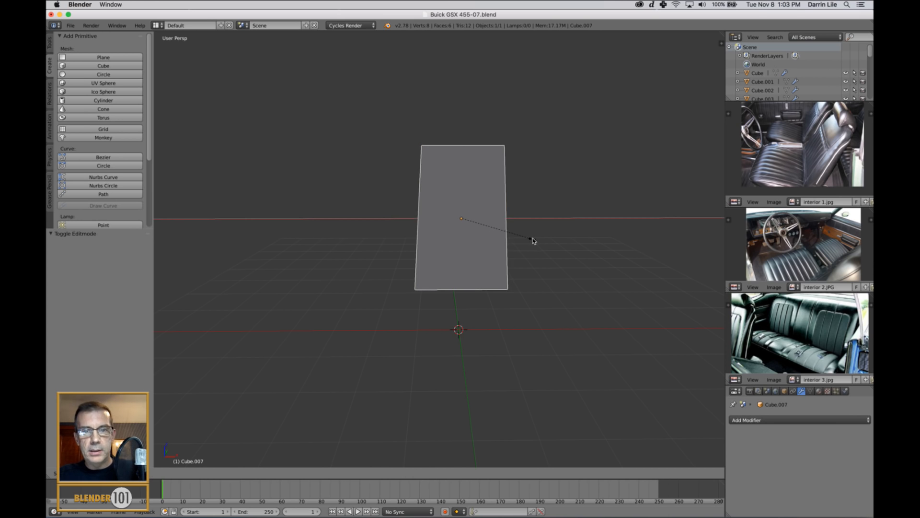
{"action": "left_click", "coordinate": [541, 246]}
{"action": "mouse_move", "coordinate": [542, 245]}
{"action": "middle_mouse_down"}
{"action": "mouse_move", "coordinate": [549, 254]}
{"action": "mouse_move", "coordinate": [527, 252]}
{"action": "middle_mouse_up"}
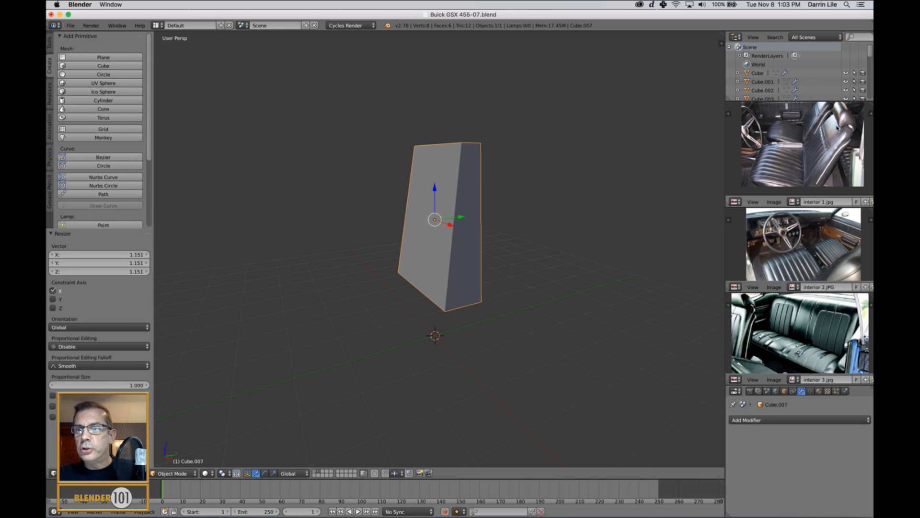
{"action": "mouse_move", "coordinate": [575, 236]}
{"action": "middle_mouse_down"}
{"action": "mouse_move", "coordinate": [556, 232]}
{"action": "mouse_move", "coordinate": [573, 238]}
{"action": "middle_mouse_up"}
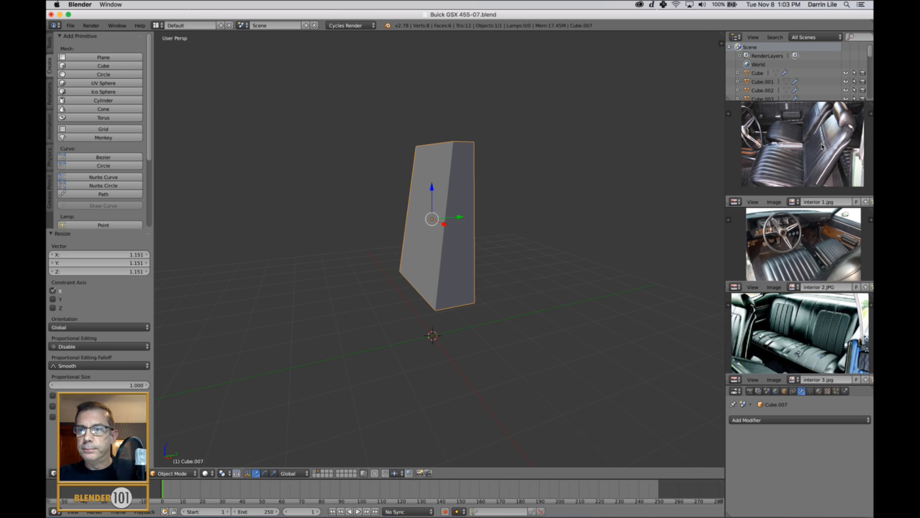
{"action": "middle_click_drag", "start_coordinate": [596, 209], "coordinate": [573, 221]}
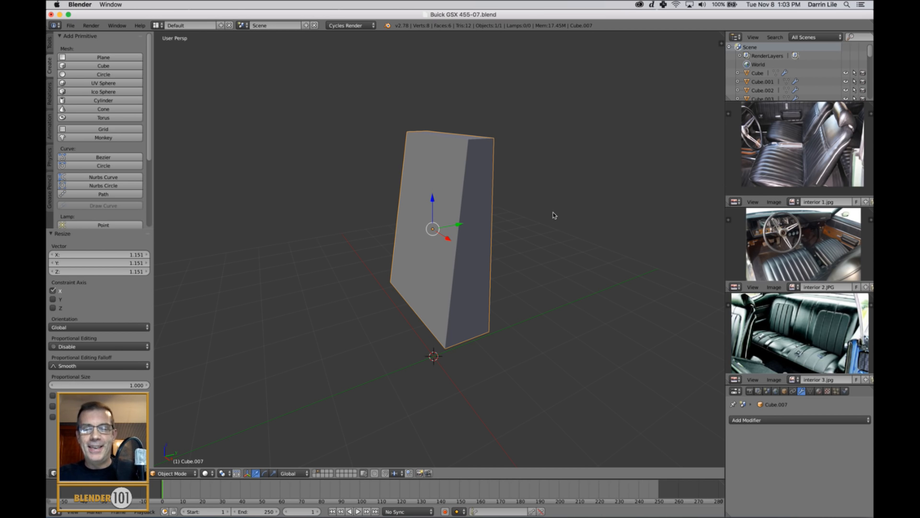
- Add a Subdivision Surface modifier to the backrest block
{"action": "mouse_move", "coordinate": [540, 240]}
{"action": "middle_mouse_down"}
{"action": "mouse_move", "coordinate": [544, 248]}
{"action": "mouse_move", "coordinate": [549, 235]}
{"action": "middle_mouse_up"}
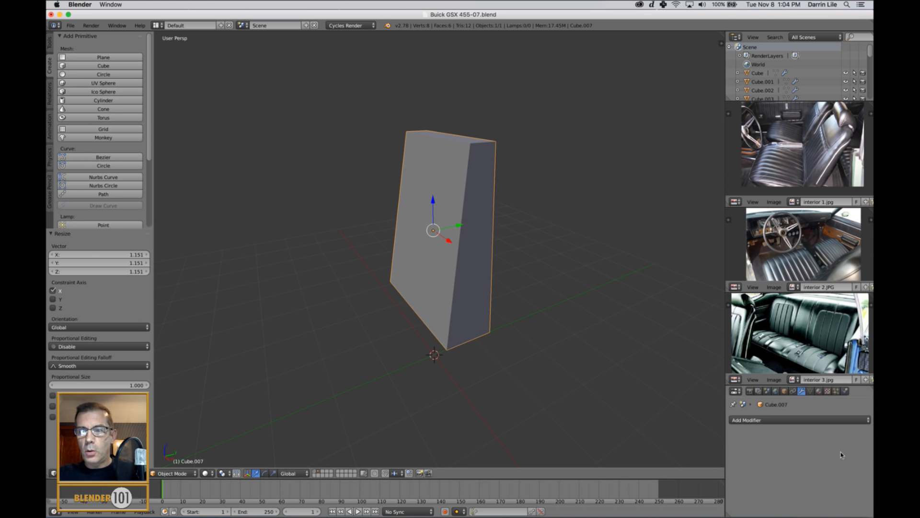
{"action": "left_click", "coordinate": [815, 420]}
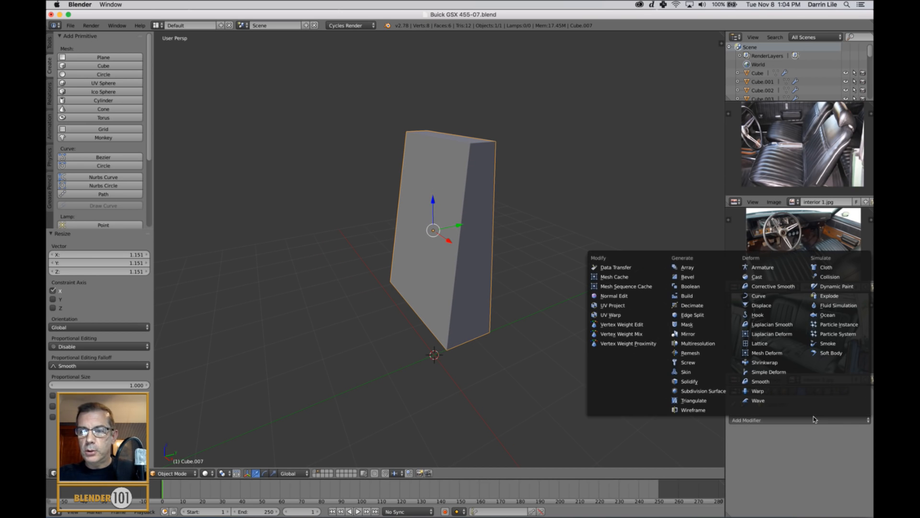
{"action": "left_click", "coordinate": [713, 390]}
{"action": "middle_click_drag", "start_coordinate": [656, 345], "coordinate": [603, 323]}
- Add a horizontal loop cut around the backrest and slide it near the top edge, factor about -0.77
{"action": "key", "text": "Tab"}
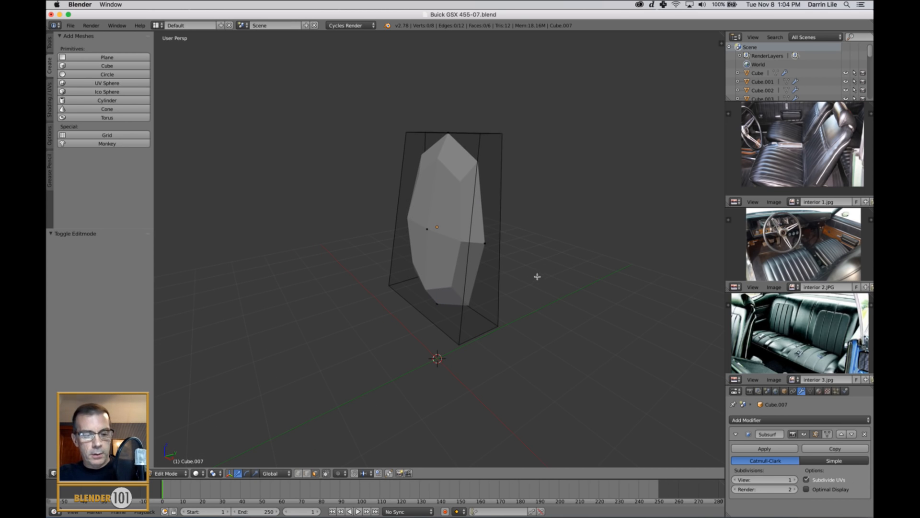
{"action": "middle_click_drag", "start_coordinate": [538, 279], "coordinate": [538, 286]}
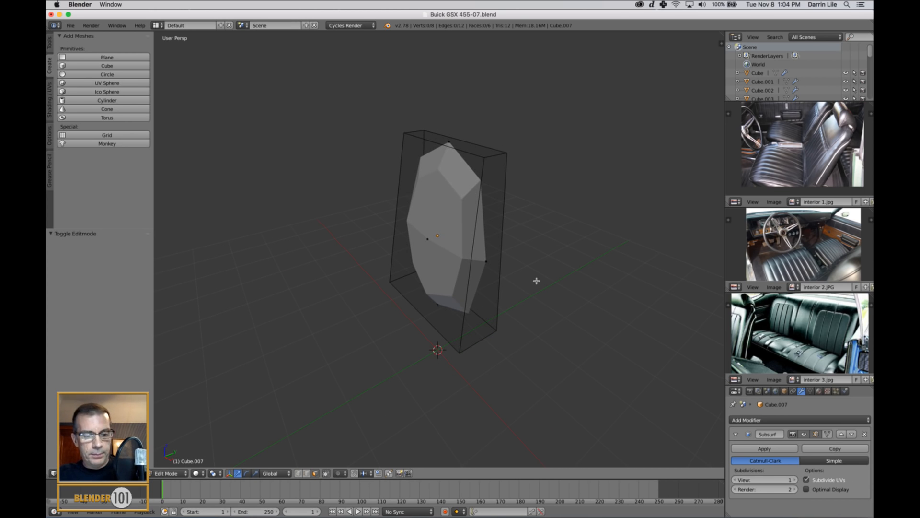
{"action": "key", "text": "ctrl+r"}
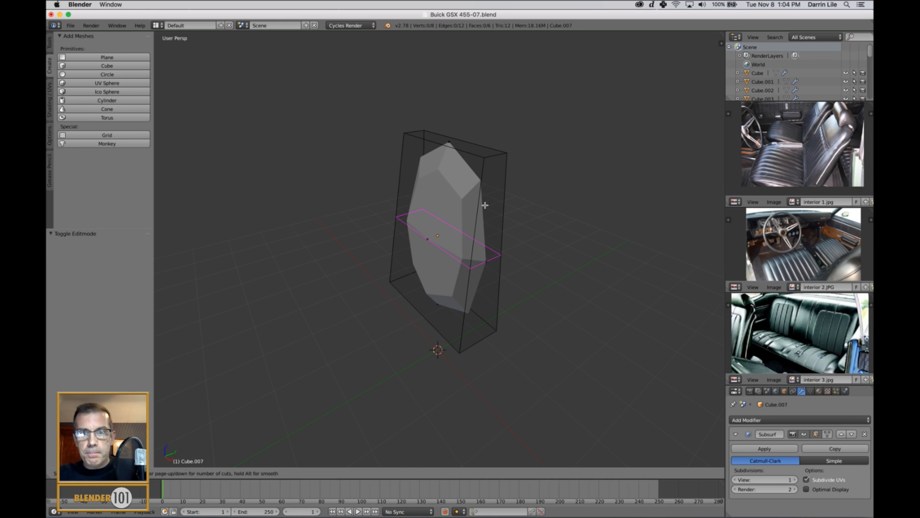
{"action": "left_click", "coordinate": [485, 205]}
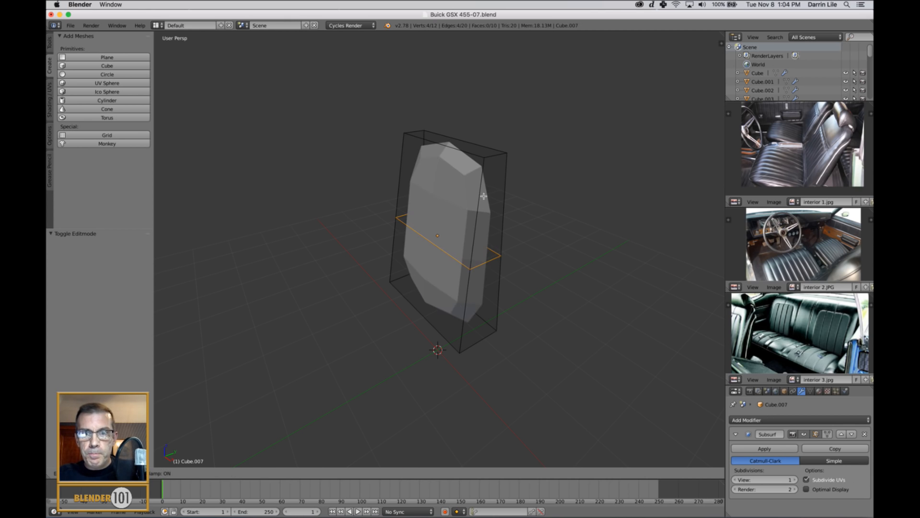
{"action": "left_click", "coordinate": [516, 123]}
{"action": "middle_click_drag", "start_coordinate": [488, 350], "coordinate": [482, 341]}
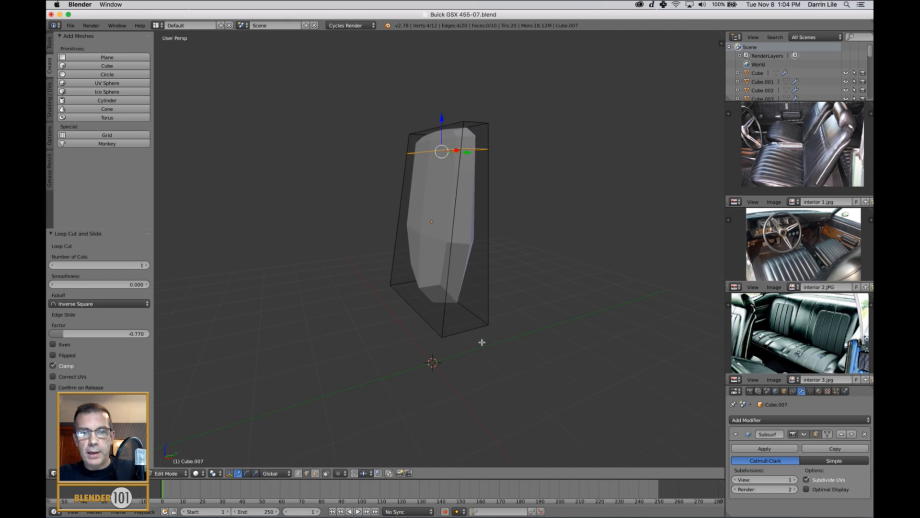
- Add a second horizontal loop cut and slide it near the backrest's bottom edge, factor about 0.76
{"action": "key", "text": "ctrl+r"}
{"action": "left_click", "coordinate": [486, 311]}
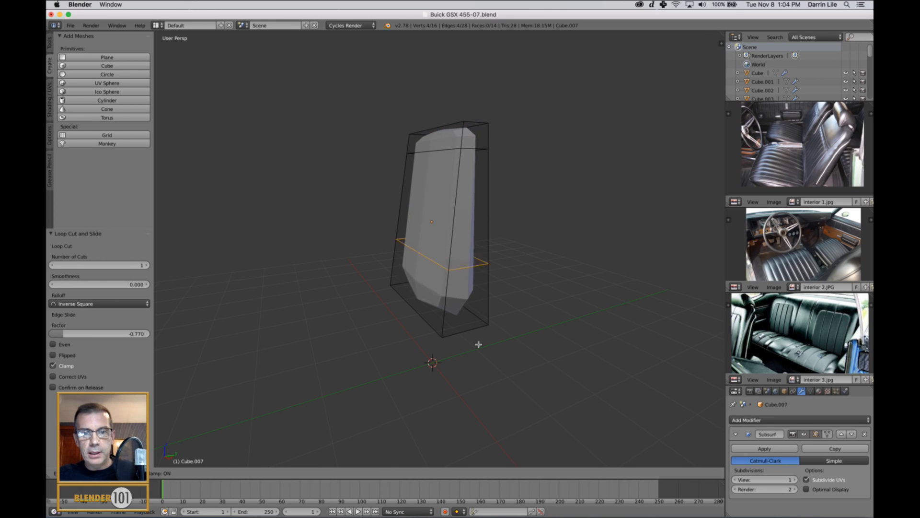
{"action": "left_click", "coordinate": [470, 378]}
{"action": "middle_click_drag", "start_coordinate": [470, 379], "coordinate": [513, 276]}
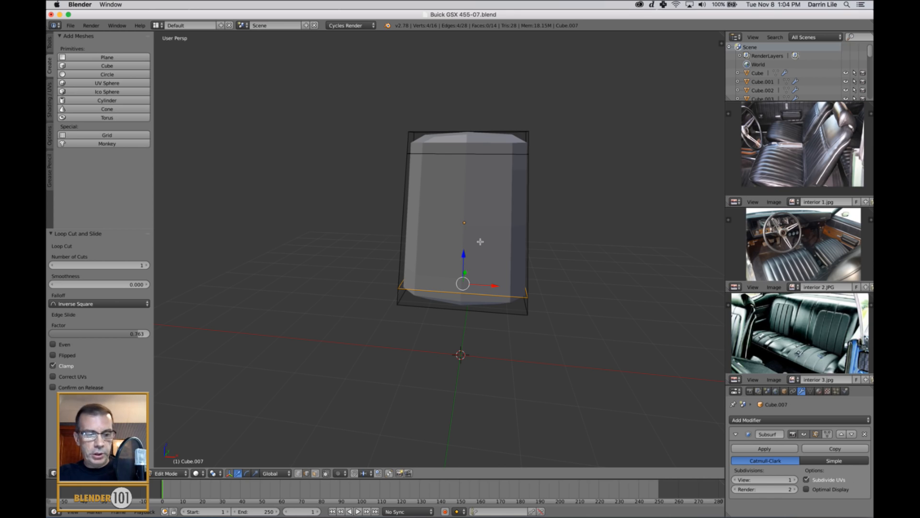
- Add two vertical loop cuts to the backrest and scale them apart along X towards its sides
{"action": "key", "text": "ctrl+r"}
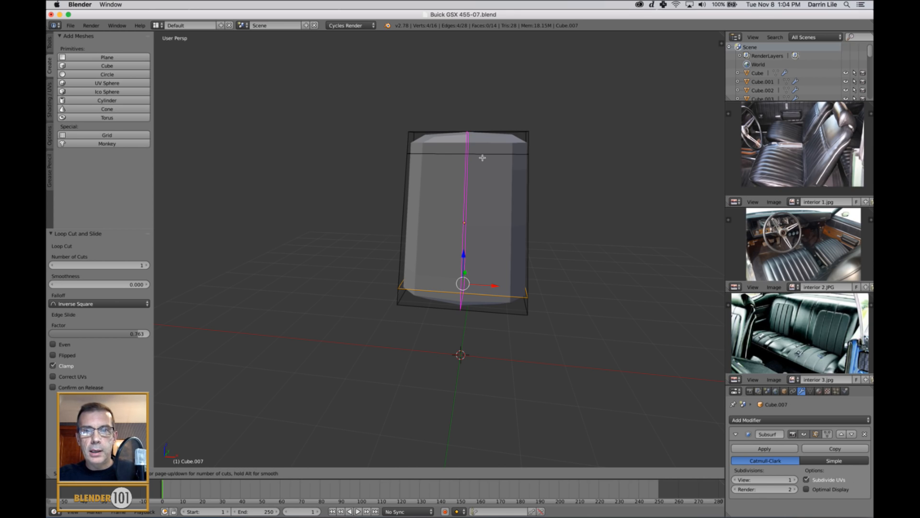
{"action": "left_click", "coordinate": [483, 158]}
{"action": "right_click", "coordinate": [483, 158]}
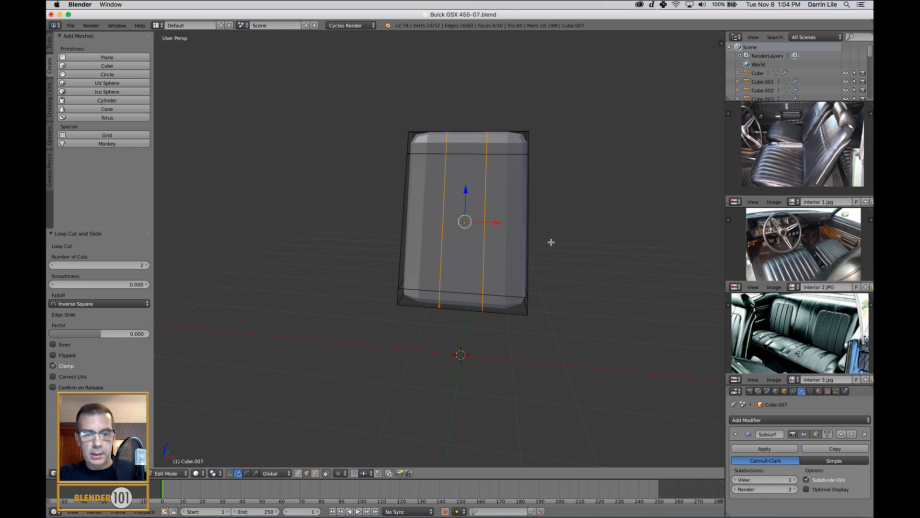
{"action": "key", "text": "s"}
{"action": "key", "text": "x"}
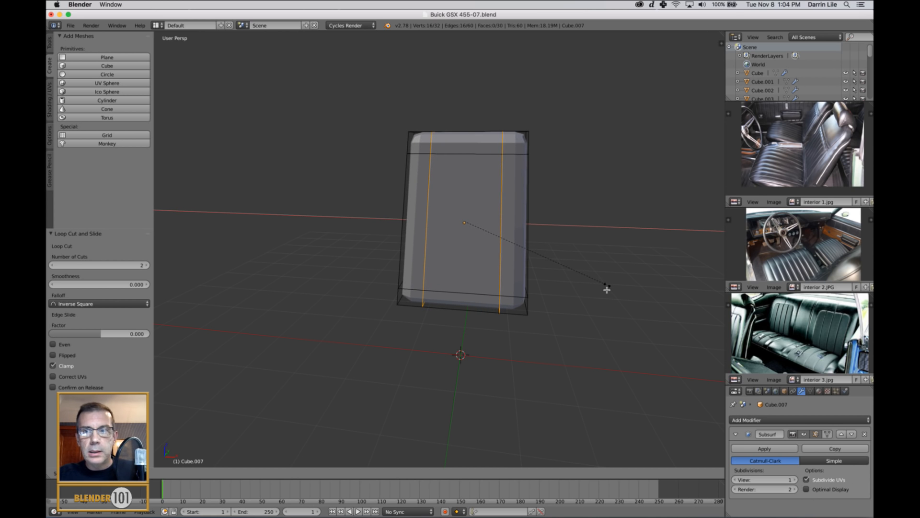
{"action": "left_click", "coordinate": [606, 289]}
{"action": "middle_click_drag", "start_coordinate": [606, 288], "coordinate": [571, 314]}
{"action": "scroll", "coordinate": [568, 309], "scroll_direction": "up", "scroll_amount": 4}
{"action": "scroll", "coordinate": [518, 302], "scroll_direction": "down", "scroll_amount": 3}
- Leave mesh editing and set the backrest's shading to Smooth
{"action": "key", "text": "Tab"}
{"action": "left_click", "coordinate": [50, 47]}
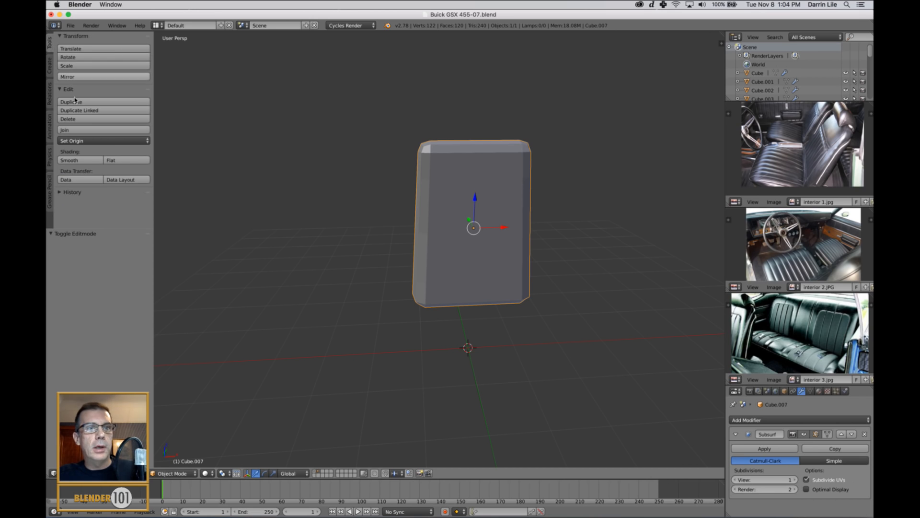
{"action": "left_click", "coordinate": [80, 160]}
{"action": "mouse_move", "coordinate": [543, 307]}
{"action": "middle_mouse_down"}
{"action": "mouse_move", "coordinate": [499, 300]}
{"action": "mouse_move", "coordinate": [552, 305]}
{"action": "middle_mouse_up"}
{"action": "key", "text": "Tab"}
{"action": "key", "text": "a"}
{"action": "key", "text": "Tab"}
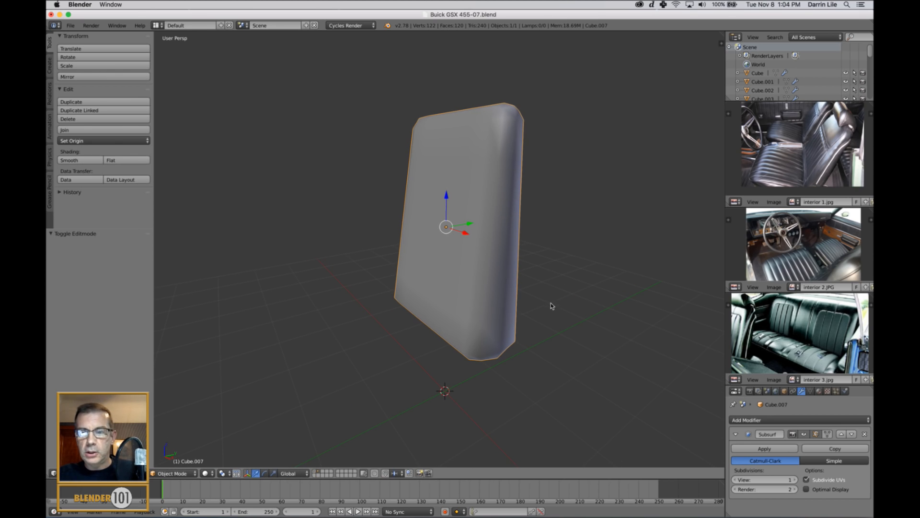
- Apply the backrest's Subdivision Surface modifier and check the resulting mesh from several angles
{"action": "left_click", "coordinate": [764, 448]}
{"action": "key", "text": "Tab"}
{"action": "middle_click_drag", "start_coordinate": [601, 392], "coordinate": [630, 414]}
{"action": "middle_click_drag", "start_coordinate": [565, 358], "coordinate": [592, 338]}
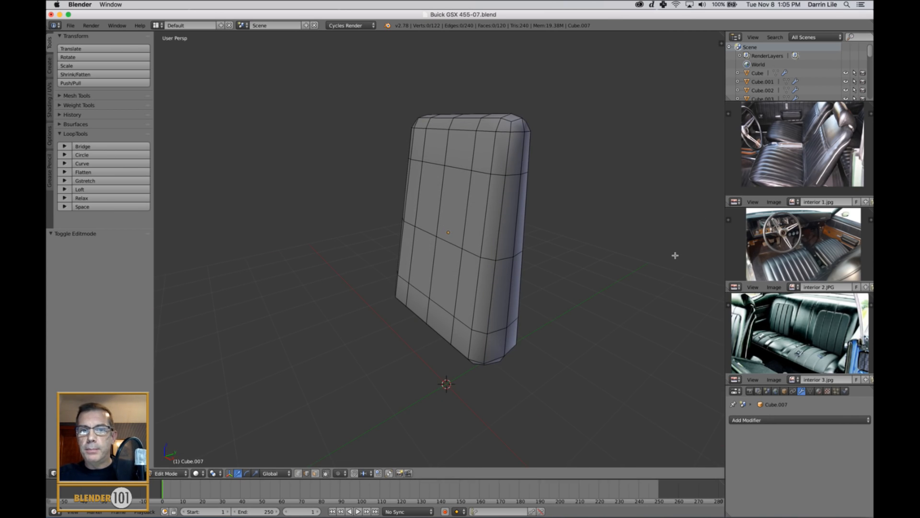
{"action": "middle_click_drag", "start_coordinate": [673, 255], "coordinate": [618, 305]}
{"action": "scroll", "coordinate": [601, 281], "scroll_direction": "down", "scroll_amount": 1}
{"action": "key", "text": "Tab"}
- Examine the front seat cushion up close in the interior 1 and interior 2 reference photos
{"action": "scroll", "coordinate": [580, 295], "scroll_direction": "down", "scroll_amount": 3}
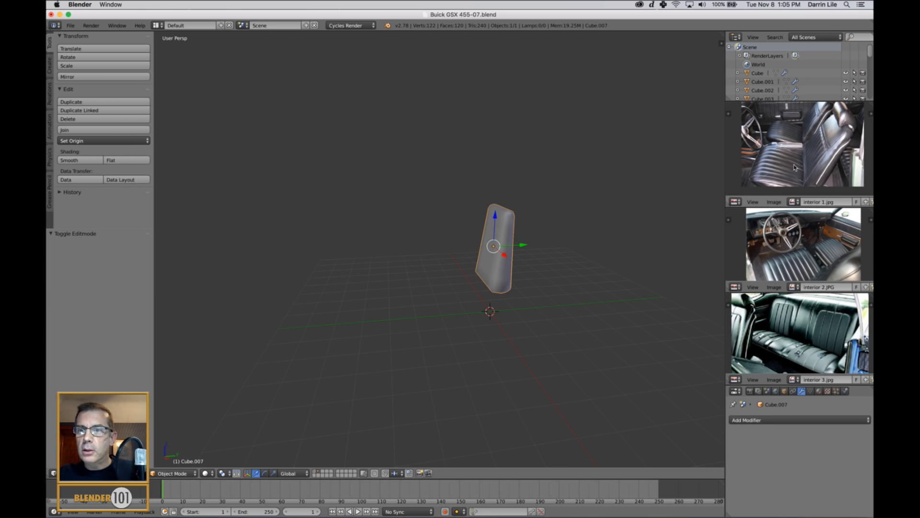
{"action": "scroll", "coordinate": [779, 171], "scroll_direction": "up", "scroll_amount": 3}
{"action": "scroll", "coordinate": [807, 224], "scroll_direction": "up", "scroll_amount": 3}
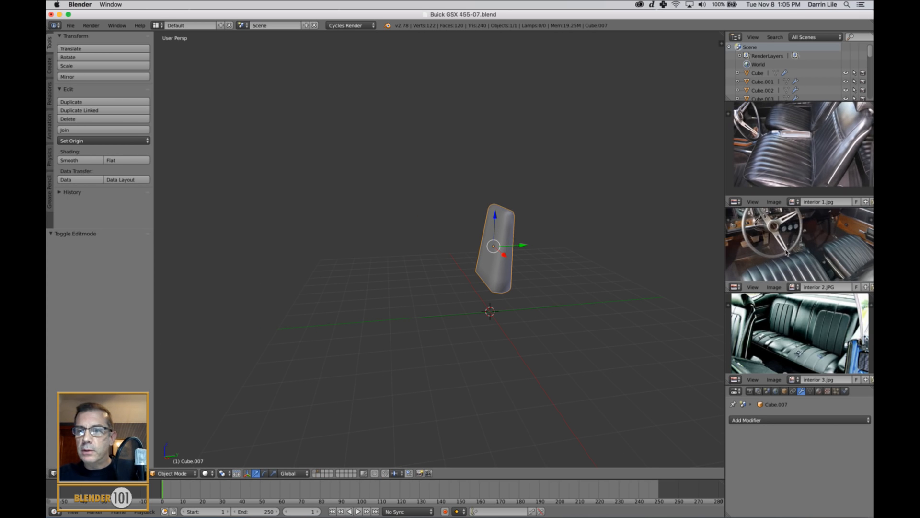
{"action": "scroll", "coordinate": [806, 224], "scroll_direction": "up", "scroll_amount": 3}
{"action": "scroll", "coordinate": [815, 150], "scroll_direction": "down", "scroll_amount": 3}
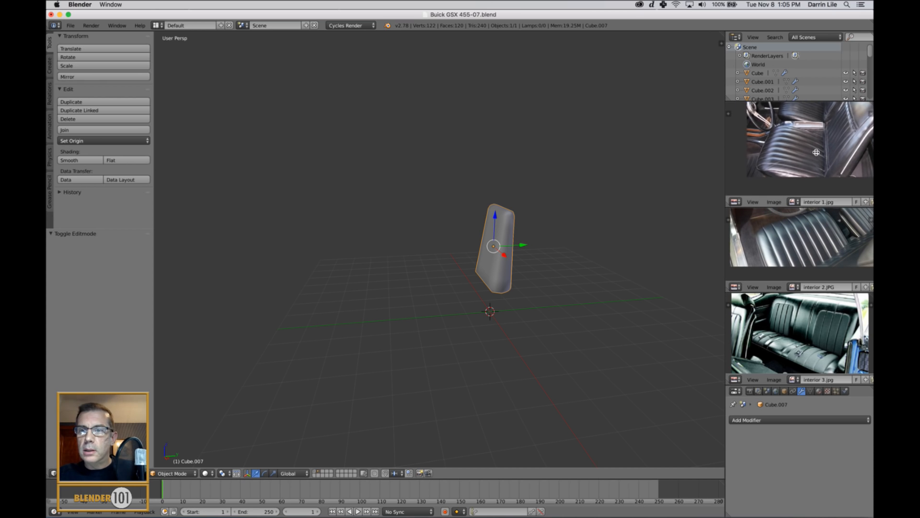
{"action": "middle_click_drag", "start_coordinate": [815, 150], "coordinate": [814, 151]}
- Add a cube for the seat cushion and flatten it to about 0.29 along Z
{"action": "middle_click_drag", "start_coordinate": [556, 275], "coordinate": [531, 274]}
{"action": "key", "text": "shift+a"}
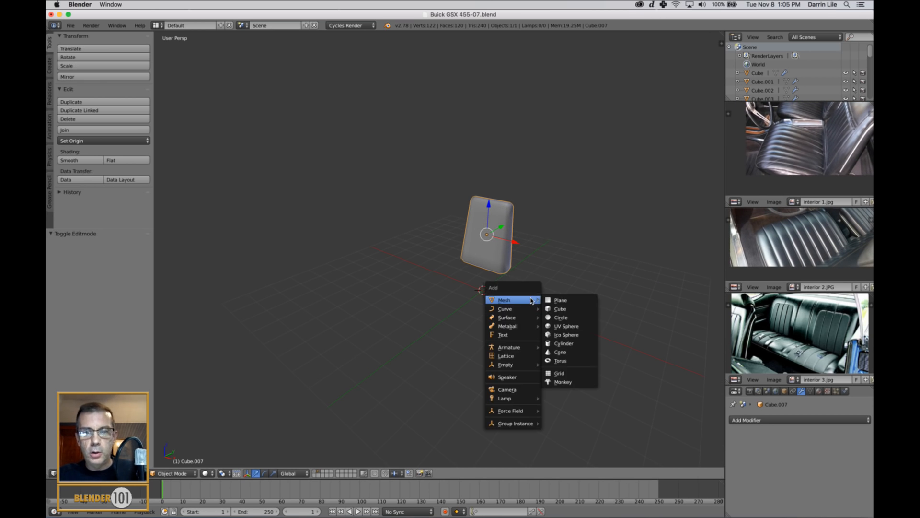
{"action": "left_click", "coordinate": [559, 308]}
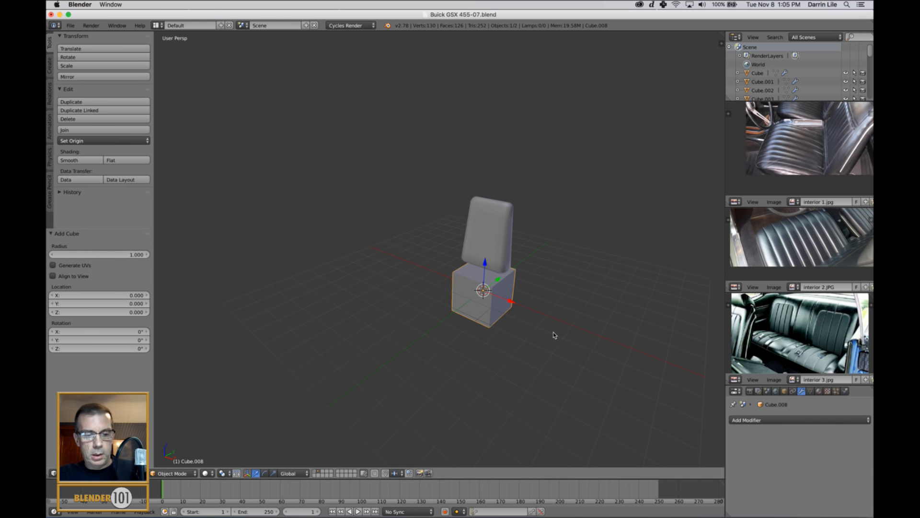
{"action": "key", "text": "s"}
{"action": "key", "text": "z"}
{"action": "left_click", "coordinate": [507, 301]}
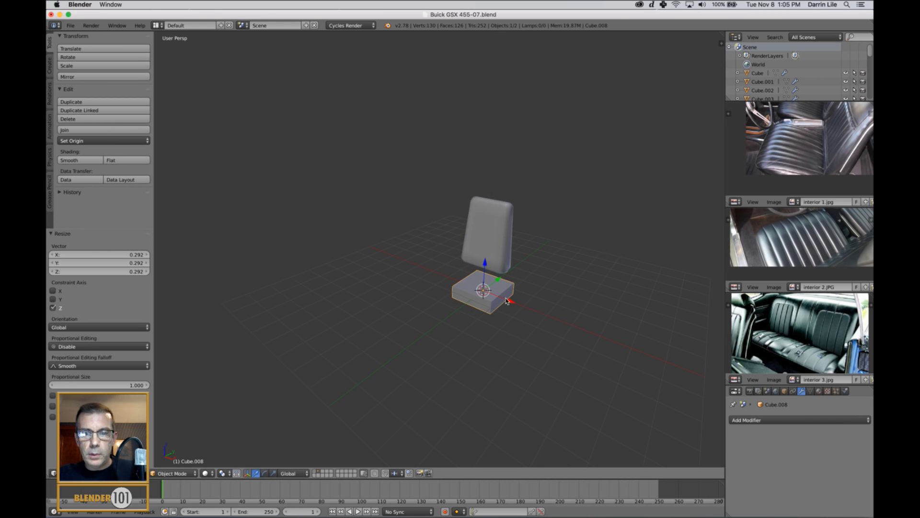
- Move the cushion block forward along Y in front of the backrest and raise it about 0.94 along Z
{"action": "left_click_drag", "start_coordinate": [499, 280], "coordinate": [484, 290]}
{"action": "scroll", "coordinate": [499, 302], "scroll_direction": "up", "scroll_amount": 3}
{"action": "middle_click_drag", "start_coordinate": [530, 320], "coordinate": [490, 305]}
{"action": "left_click_drag", "start_coordinate": [478, 313], "coordinate": [485, 278]}
{"action": "scroll", "coordinate": [522, 300], "scroll_direction": "up", "scroll_amount": 2}
{"action": "middle_click_drag", "start_coordinate": [545, 315], "coordinate": [576, 298]}
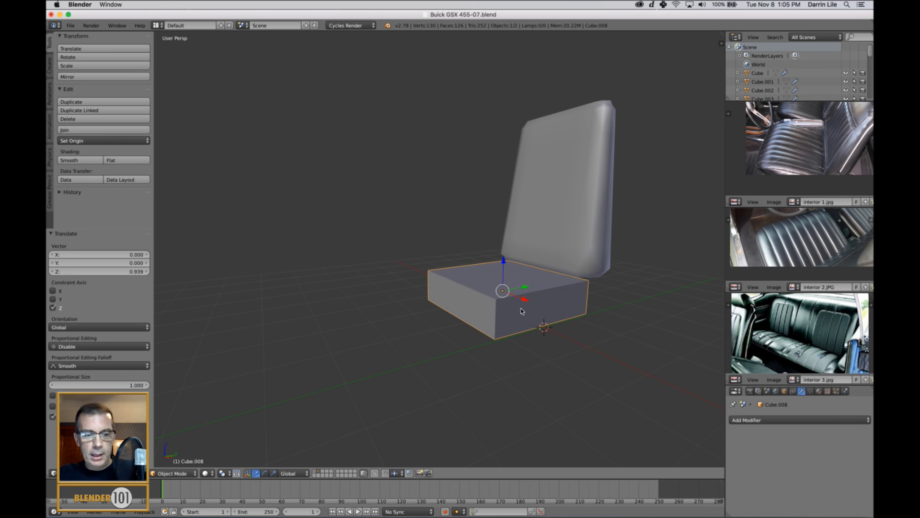
- Edit the cushion's mesh and move its front bottom edge back along Y so the front face slopes
{"action": "key", "text": "Tab"}
{"action": "right_click", "coordinate": [479, 330]}
{"action": "left_click_drag", "start_coordinate": [482, 316], "coordinate": [495, 312]}
{"action": "middle_click_drag", "start_coordinate": [522, 316], "coordinate": [560, 331]}
{"action": "key", "text": "Tab"}
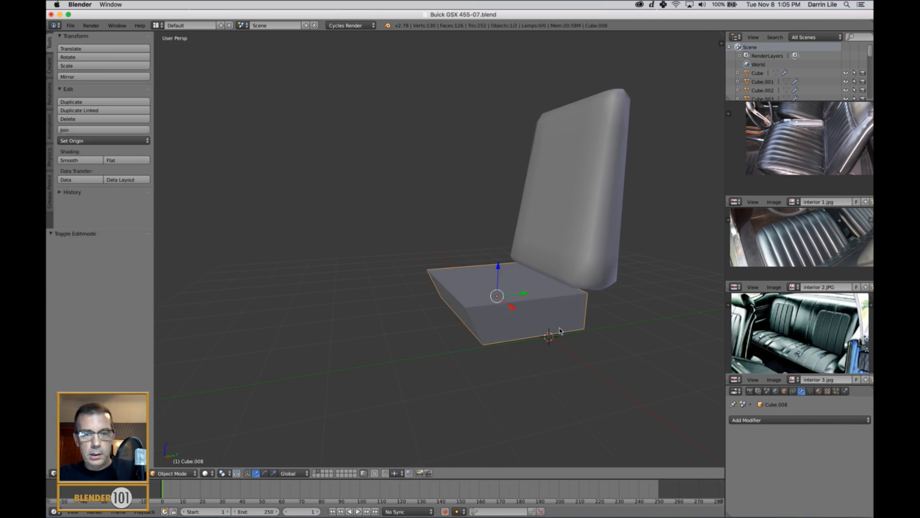
- Make the whole cushion slightly thinner by scaling it about 0.9 along Z
{"action": "middle_click_drag", "start_coordinate": [625, 351], "coordinate": [616, 350]}
{"action": "key", "text": "s"}
{"action": "key", "text": "z"}
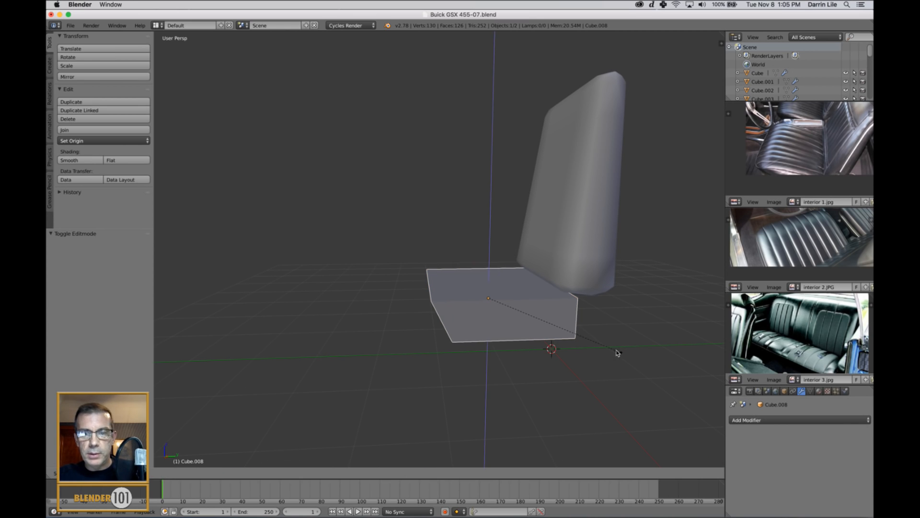
{"action": "left_click", "coordinate": [602, 345]}
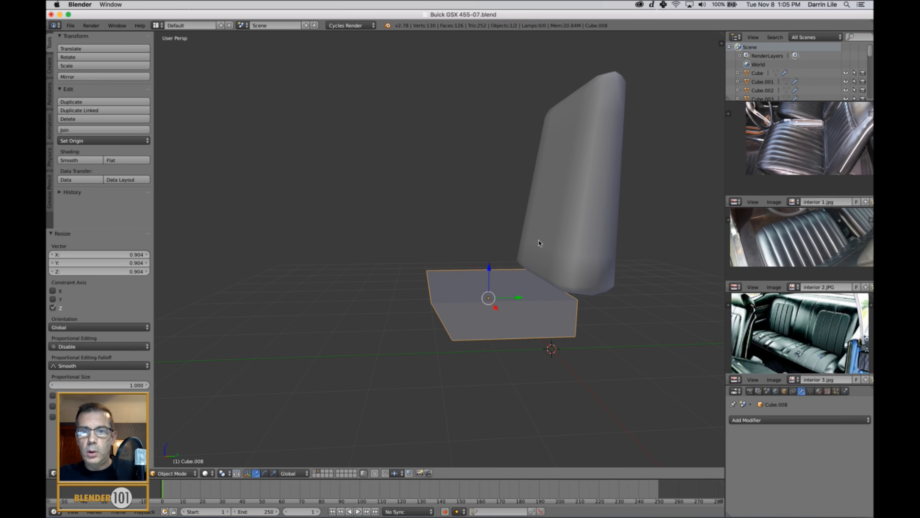
- Raise the cushion about 0.1 along Z and widen it by scaling about 1.12 along X
{"action": "left_click_drag", "start_coordinate": [490, 268], "coordinate": [490, 263]}
{"action": "middle_click_drag", "start_coordinate": [496, 287], "coordinate": [559, 308]}
{"action": "key", "text": "s"}
{"action": "key", "text": "x"}
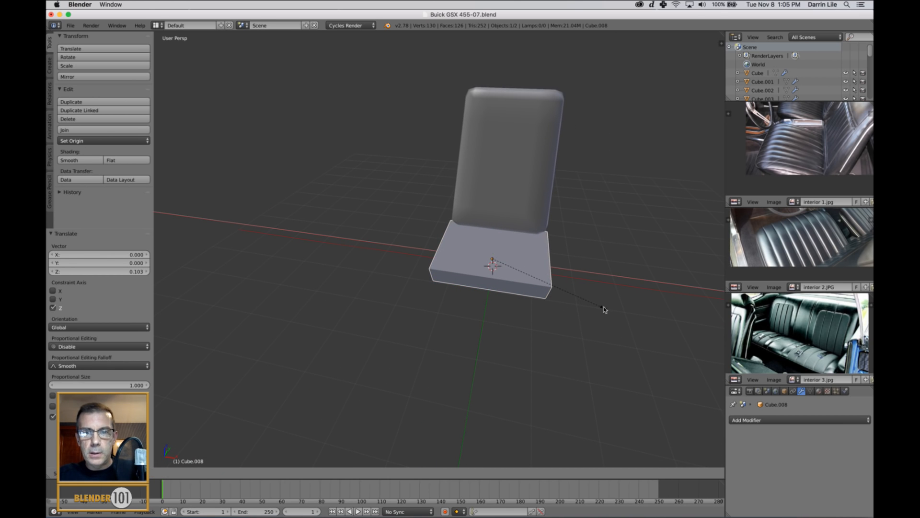
{"action": "left_click", "coordinate": [602, 309]}
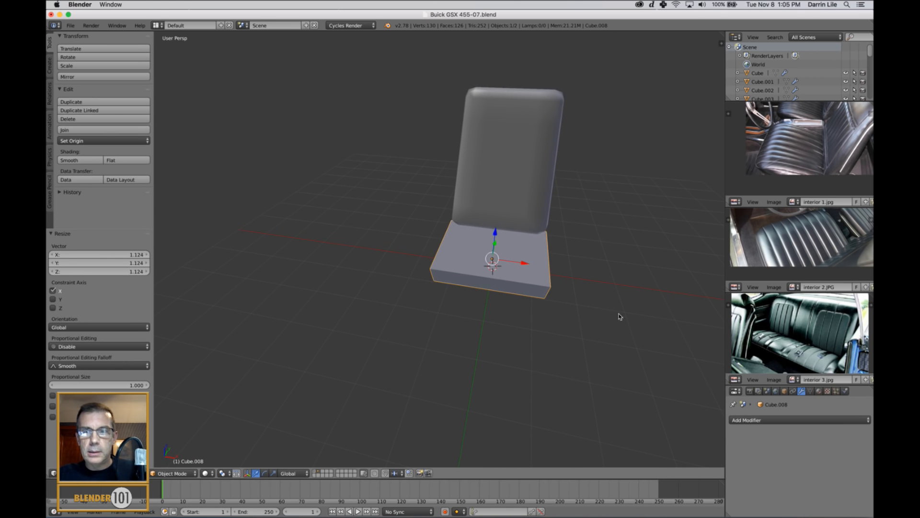
- Edit the cushion's mesh and move its rear face backward along Y so it extends beneath the backrest
{"action": "middle_click_drag", "start_coordinate": [618, 314], "coordinate": [556, 288]}
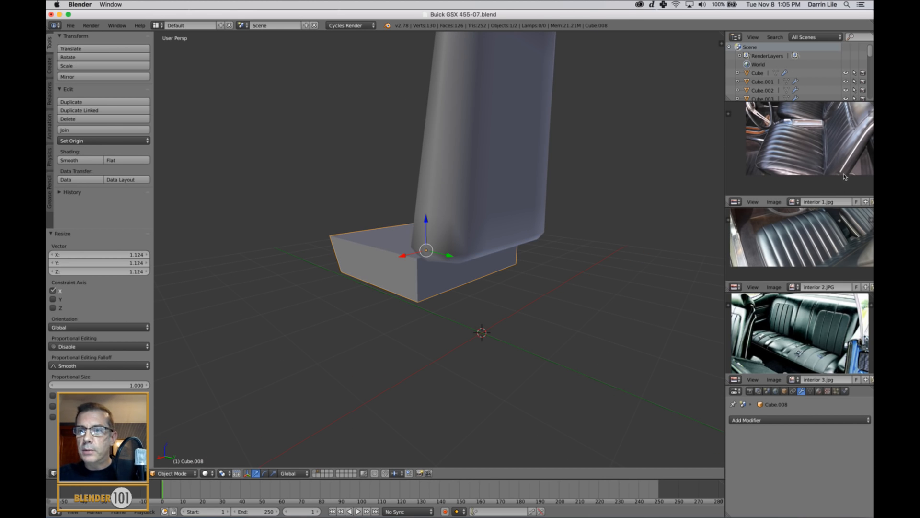
{"action": "mouse_move", "coordinate": [569, 265]}
{"action": "middle_mouse_down"}
{"action": "mouse_move", "coordinate": [550, 275]}
{"action": "mouse_move", "coordinate": [578, 278]}
{"action": "middle_mouse_up"}
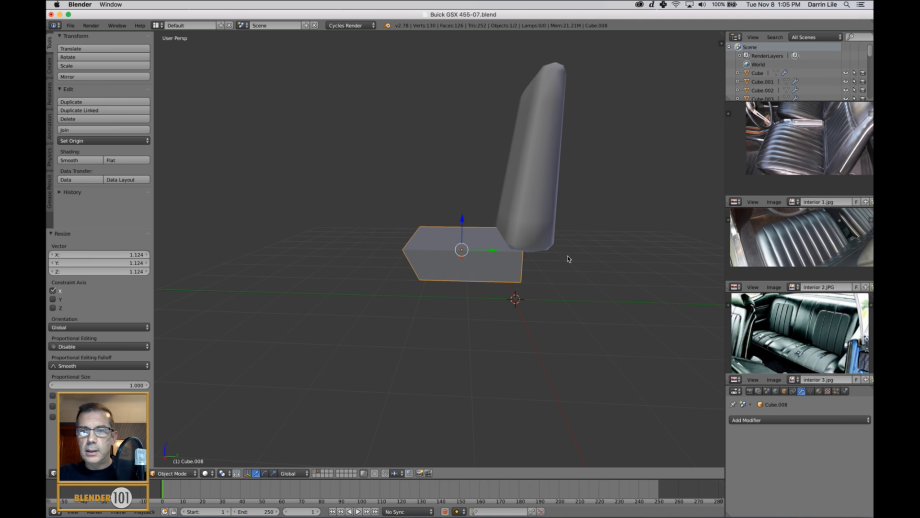
{"action": "middle_click_drag", "start_coordinate": [519, 260], "coordinate": [487, 273]}
{"action": "key", "text": "Tab"}
{"action": "key", "text": "ctrl+Tab"}
{"action": "left_click", "coordinate": [503, 286]}
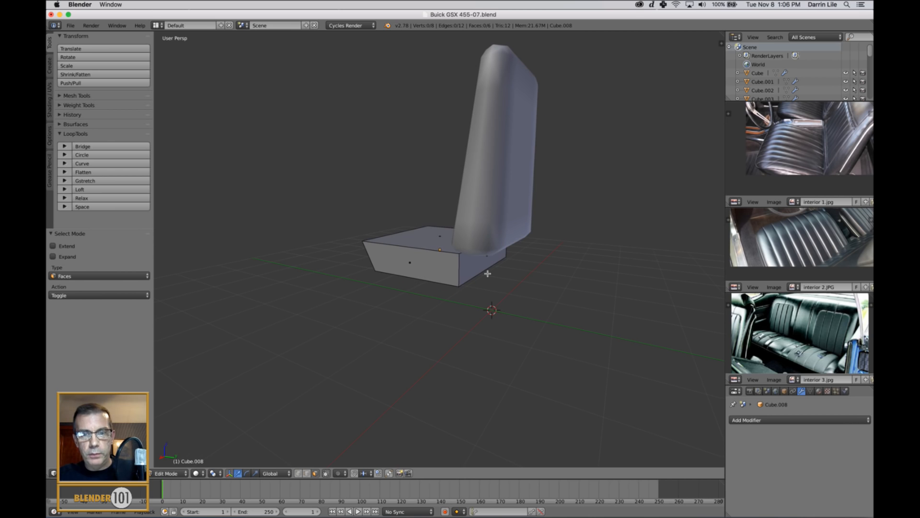
{"action": "right_click", "coordinate": [484, 265]}
{"action": "key", "text": "e"}
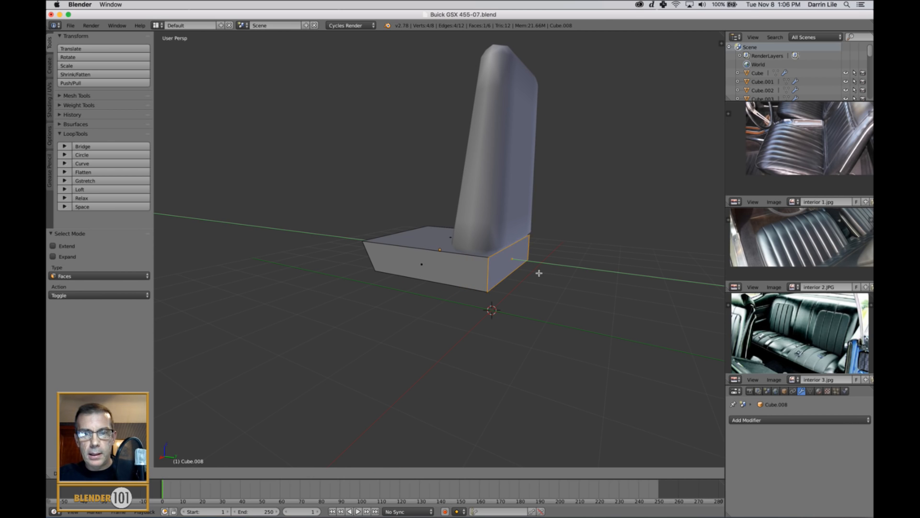
{"action": "left_click", "coordinate": [536, 274]}
{"action": "middle_click_drag", "start_coordinate": [536, 274], "coordinate": [510, 298]}
{"action": "key", "text": "a"}
- Add a Subdivision Surface modifier to the seat cushion
{"action": "left_click", "coordinate": [788, 419]}
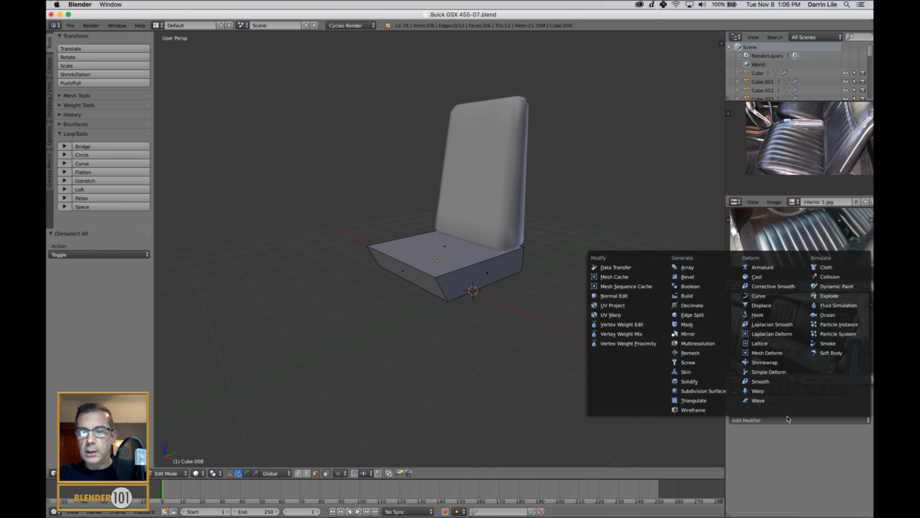
{"action": "left_click", "coordinate": [702, 390]}
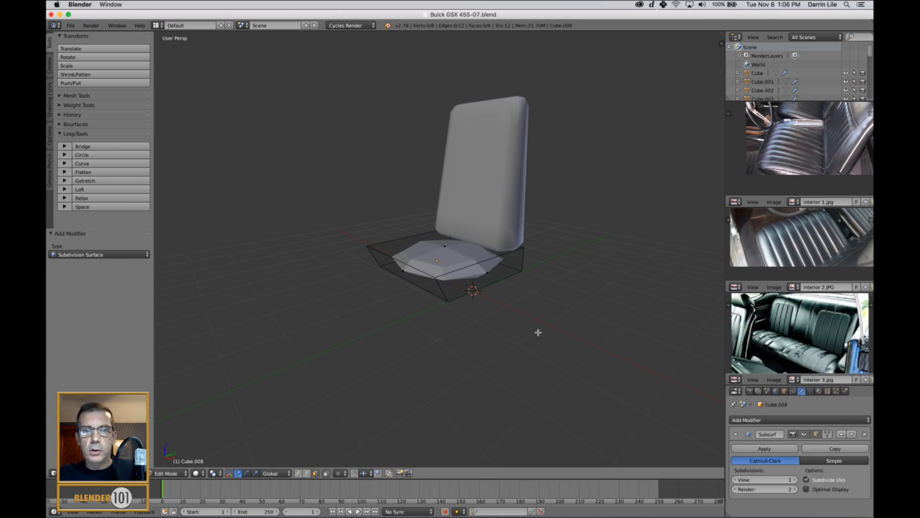
{"action": "mouse_move", "coordinate": [485, 298]}
{"action": "middle_mouse_down"}
{"action": "mouse_move", "coordinate": [484, 312]}
{"action": "mouse_move", "coordinate": [479, 298]}
{"action": "mouse_move", "coordinate": [497, 303]}
{"action": "middle_mouse_up"}
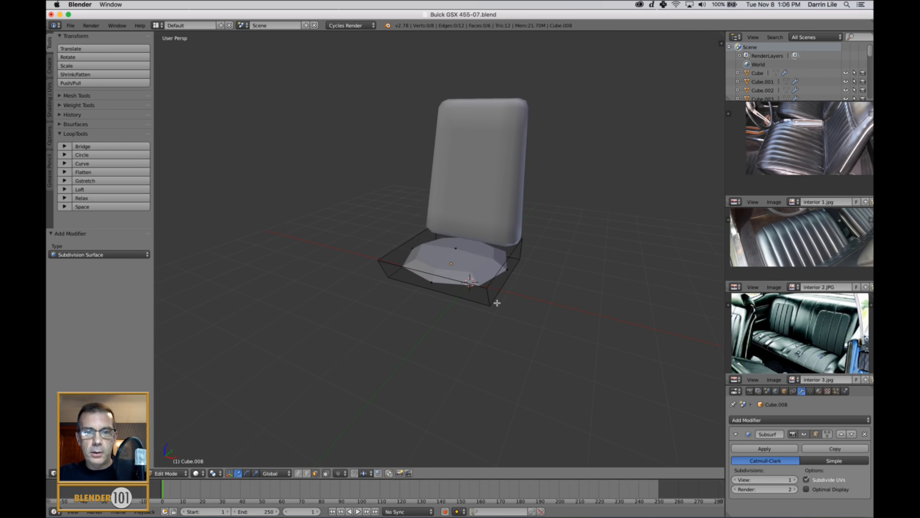
- Cut two front-to-back edge loops through the cushion and spread them toward its sides by scaling about 2.03 along X
{"action": "key", "text": "ctrl+r"}
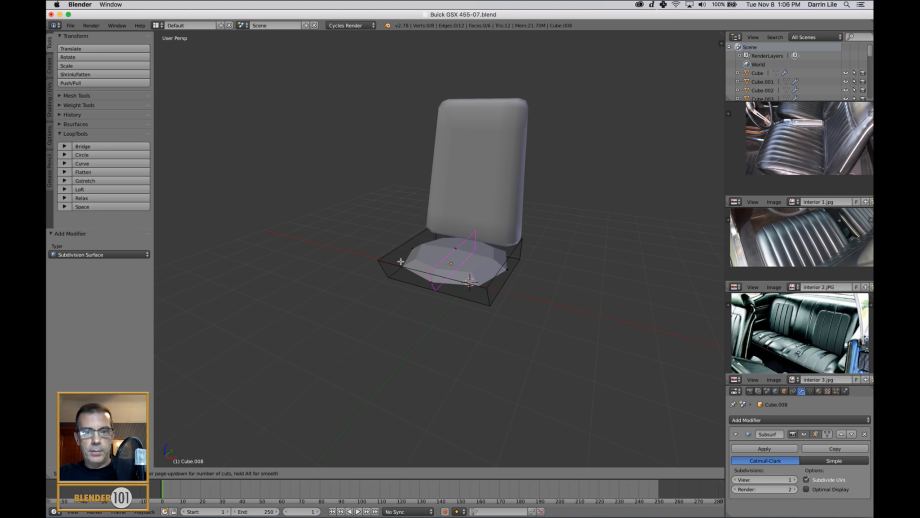
{"action": "left_click", "coordinate": [426, 276]}
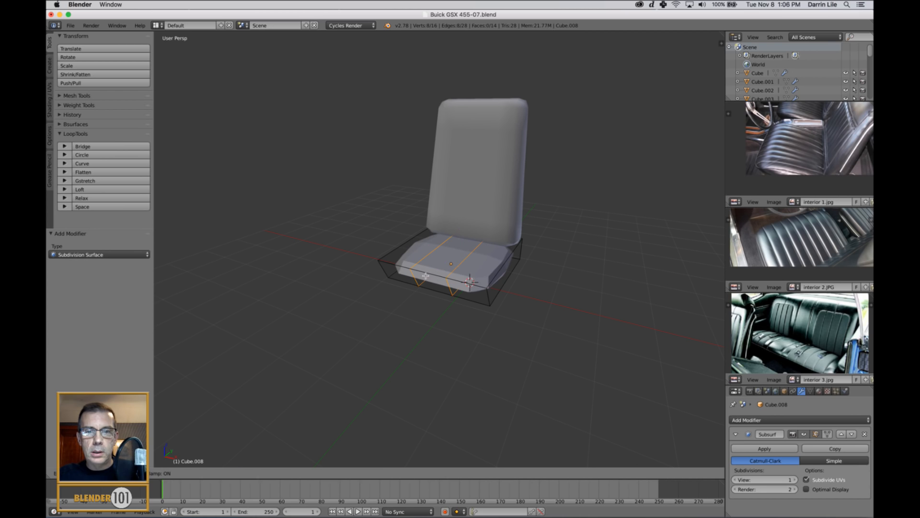
{"action": "right_click", "coordinate": [425, 276]}
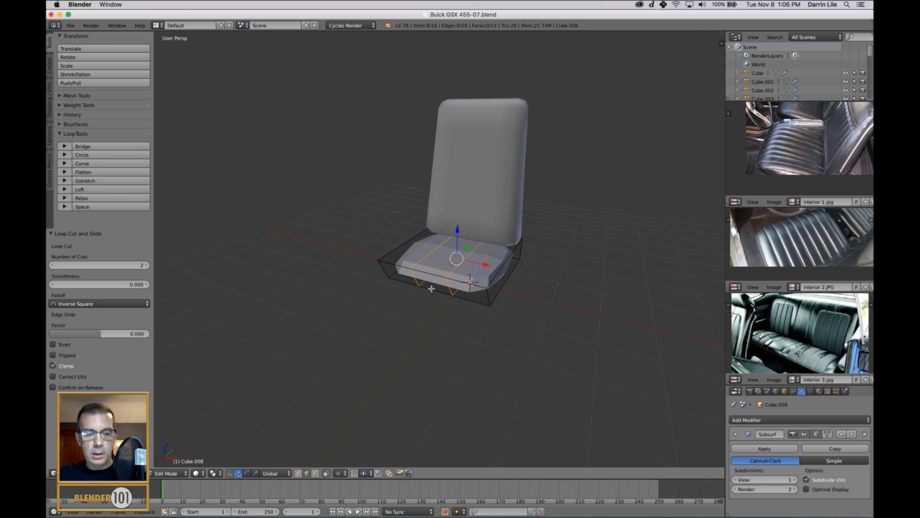
{"action": "left_click", "coordinate": [493, 334]}
{"action": "middle_click_drag", "start_coordinate": [490, 333], "coordinate": [456, 312]}
- Cut a horizontal edge loop around the cushion's sides, slide it up near the top edge, and shade the cushion smooth
{"action": "key", "text": "ctrl+r"}
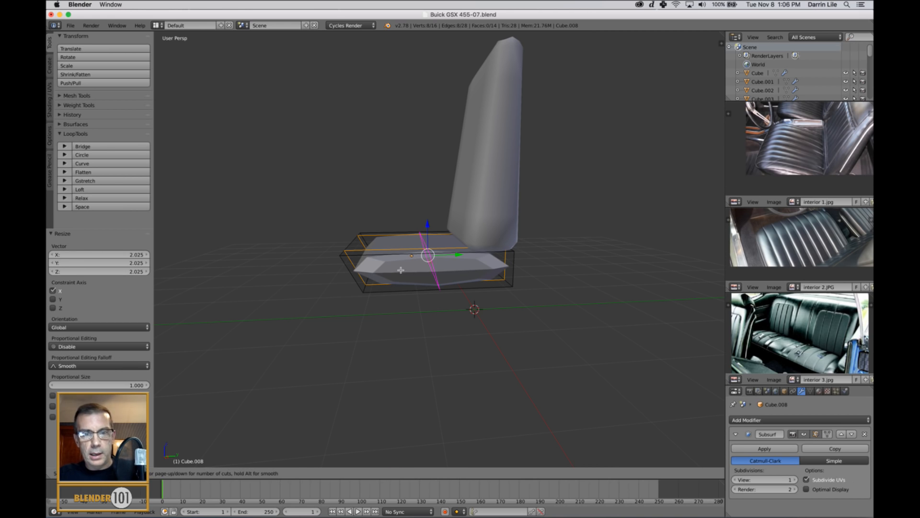
{"action": "left_click", "coordinate": [355, 277]}
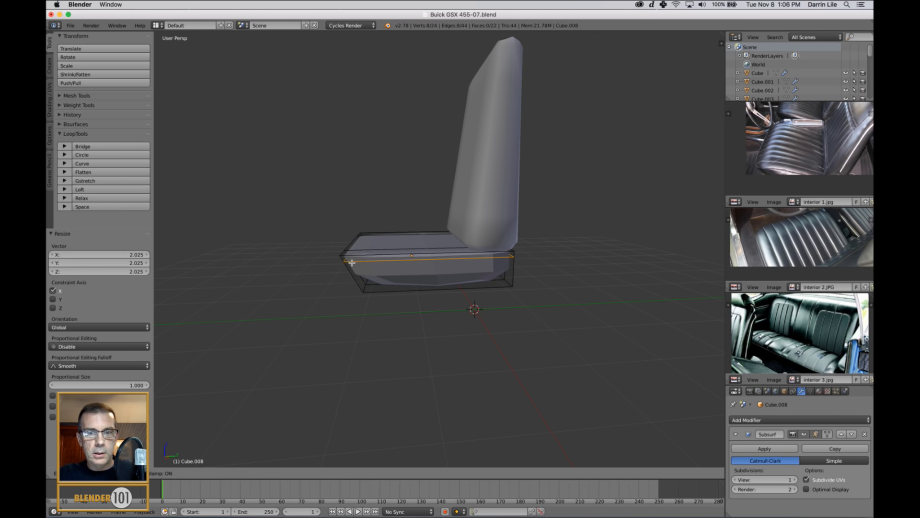
{"action": "left_click", "coordinate": [352, 263]}
{"action": "key", "text": "Tab"}
{"action": "scroll", "coordinate": [441, 299], "scroll_direction": "down", "scroll_amount": 4}
{"action": "middle_click_drag", "start_coordinate": [440, 306], "coordinate": [462, 294]}
{"action": "left_click", "coordinate": [93, 160]}
{"action": "scroll", "coordinate": [436, 329], "scroll_direction": "up", "scroll_amount": 2}
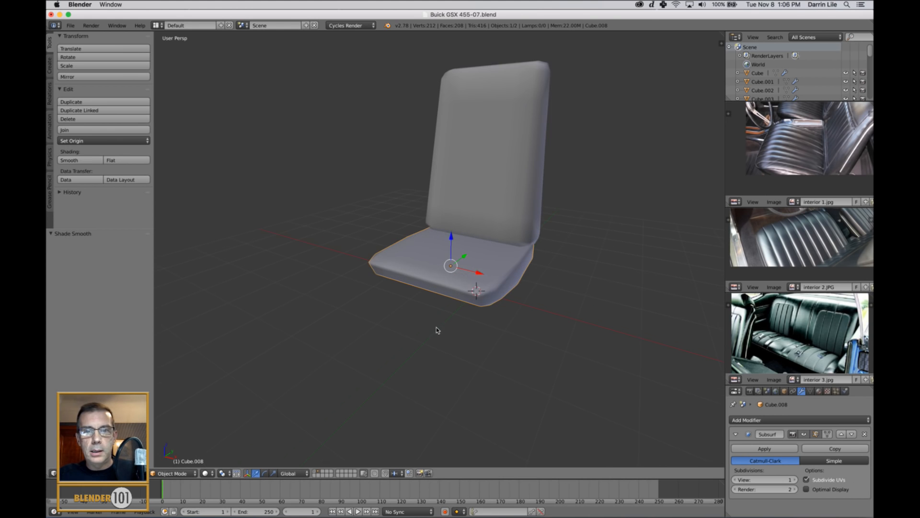
- Apply the Subdivision Surface modifier to the cushion and open the resulting mesh for editing
{"action": "mouse_move", "coordinate": [436, 329]}
{"action": "middle_mouse_down"}
{"action": "mouse_move", "coordinate": [530, 353]}
{"action": "mouse_move", "coordinate": [517, 354]}
{"action": "mouse_move", "coordinate": [536, 318]}
{"action": "mouse_move", "coordinate": [539, 326]}
{"action": "middle_mouse_up"}
{"action": "scroll", "coordinate": [513, 344], "scroll_direction": "up", "scroll_amount": 1}
{"action": "key", "text": "Tab"}
{"action": "key", "text": "Tab"}
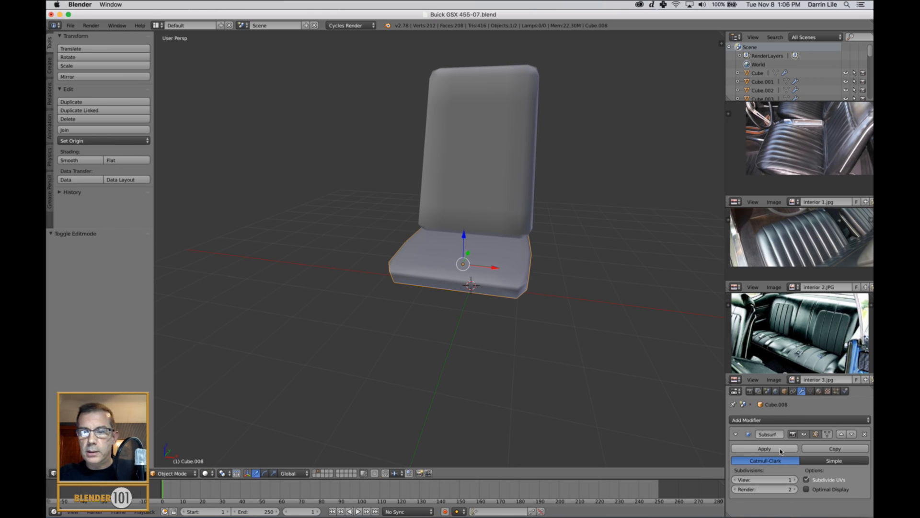
{"action": "left_click", "coordinate": [781, 449]}
{"action": "key", "text": "Tab"}
{"action": "middle_click_drag", "start_coordinate": [548, 333], "coordinate": [528, 328]}
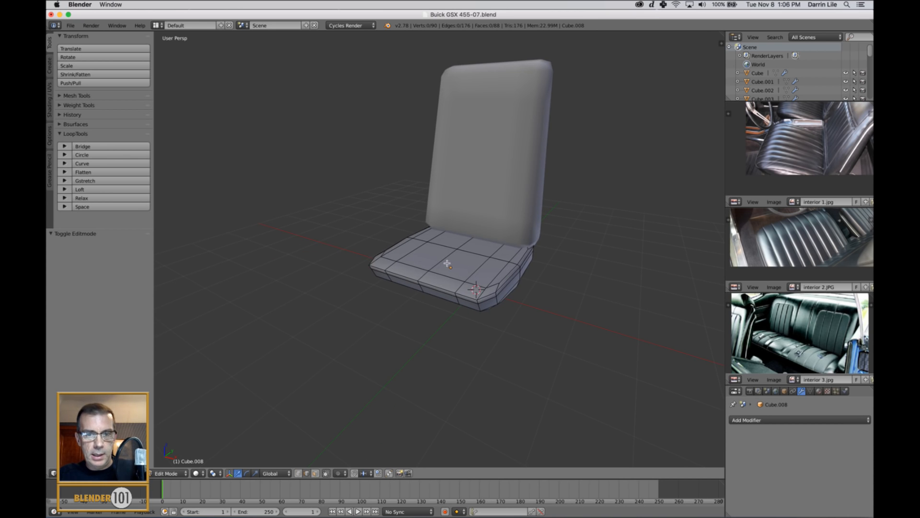
- Crown the cushion's top by raising its centre edges about 0.076 along Z, and lift the edges on both sides slightly
{"action": "middle_click_drag", "start_coordinate": [447, 263], "coordinate": [456, 273]}
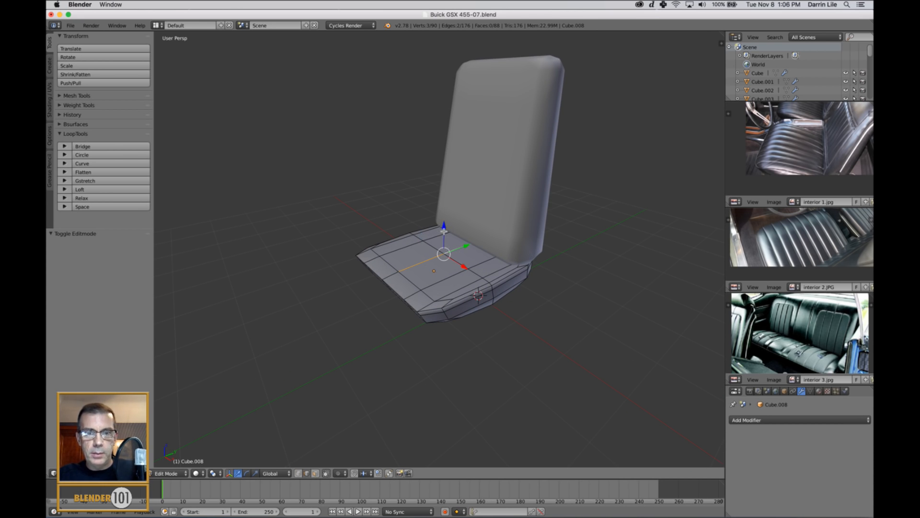
{"action": "left_click_drag", "start_coordinate": [444, 231], "coordinate": [445, 226]}
{"action": "middle_click_drag", "start_coordinate": [446, 227], "coordinate": [475, 253]}
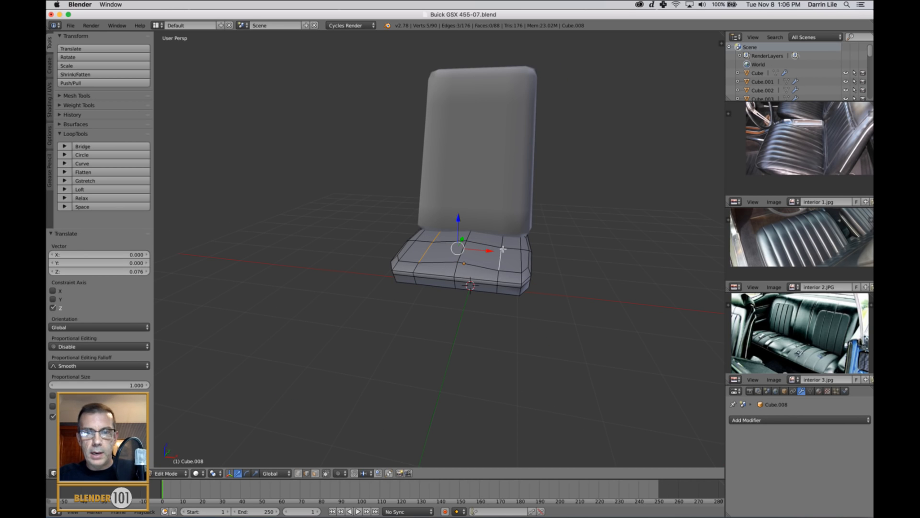
{"action": "middle_click_drag", "start_coordinate": [522, 275], "coordinate": [477, 238]}
{"action": "left_click_drag", "start_coordinate": [445, 222], "coordinate": [445, 219]}
{"action": "key", "text": "a"}
{"action": "key", "text": "Tab"}
{"action": "scroll", "coordinate": [613, 327], "scroll_direction": "down", "scroll_amount": 5}
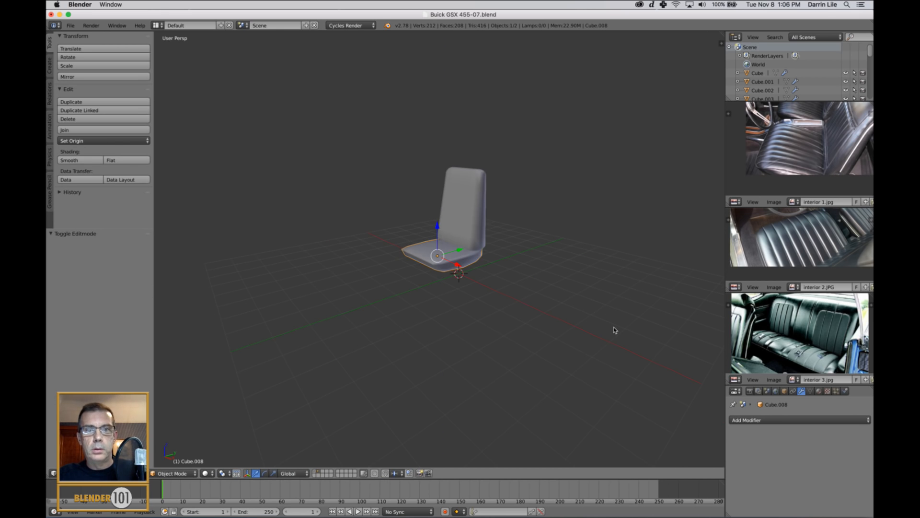
- Pull the edge row just below the cushion's front top edge forward to round the front lip
{"action": "middle_click_drag", "start_coordinate": [613, 327], "coordinate": [598, 328]}
{"action": "scroll", "coordinate": [483, 322], "scroll_direction": "up", "scroll_amount": 5}
{"action": "mouse_move", "coordinate": [483, 321]}
{"action": "middle_mouse_down"}
{"action": "mouse_move", "coordinate": [502, 307]}
{"action": "mouse_move", "coordinate": [498, 316]}
{"action": "middle_mouse_up"}
{"action": "key", "text": "Tab"}
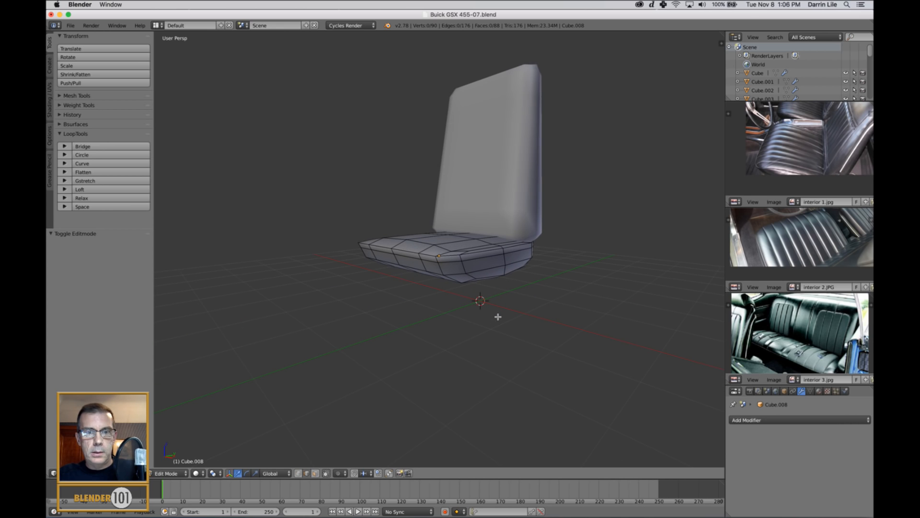
{"action": "scroll", "coordinate": [367, 255], "scroll_direction": "up", "scroll_amount": 3}
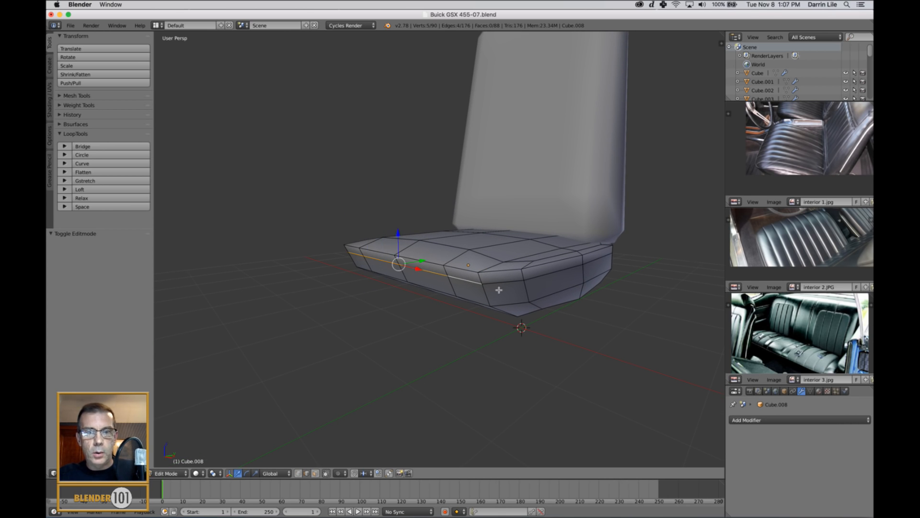
{"action": "middle_click_drag", "start_coordinate": [499, 289], "coordinate": [487, 297]}
{"action": "left_click_drag", "start_coordinate": [393, 272], "coordinate": [393, 288]}
{"action": "key", "text": "Tab"}
{"action": "scroll", "coordinate": [405, 298], "scroll_direction": "down", "scroll_amount": 5}
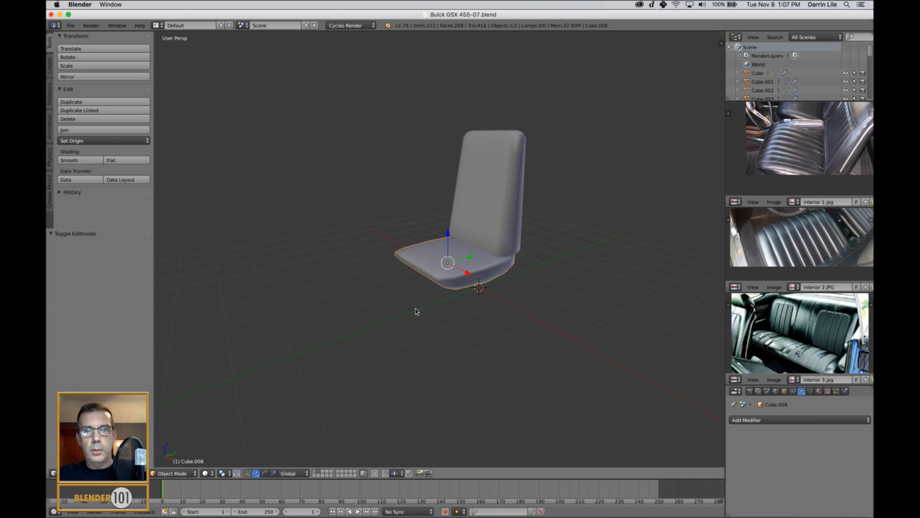
- Move the lower edge row across the cushion's front face slightly forward along Y
{"action": "scroll", "coordinate": [458, 312], "scroll_direction": "up", "scroll_amount": 4}
{"action": "middle_click_drag", "start_coordinate": [456, 315], "coordinate": [462, 302]}
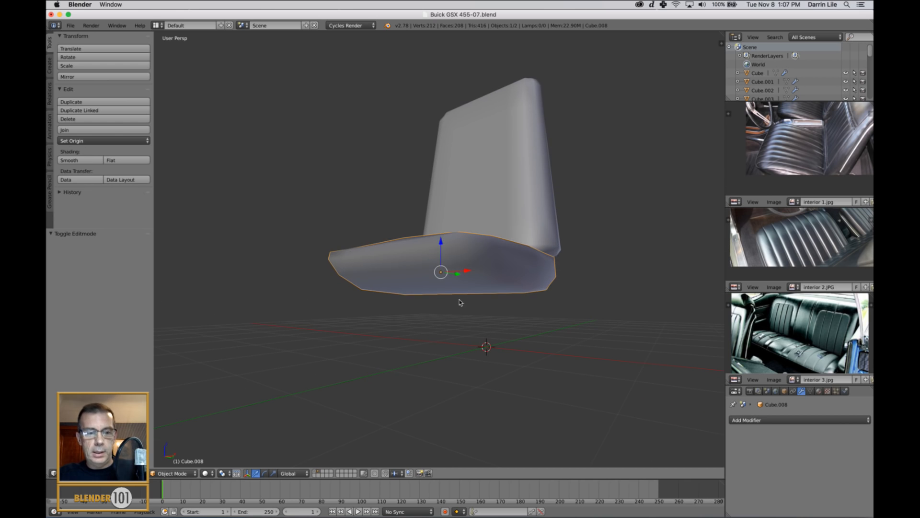
{"action": "key", "text": "Tab"}
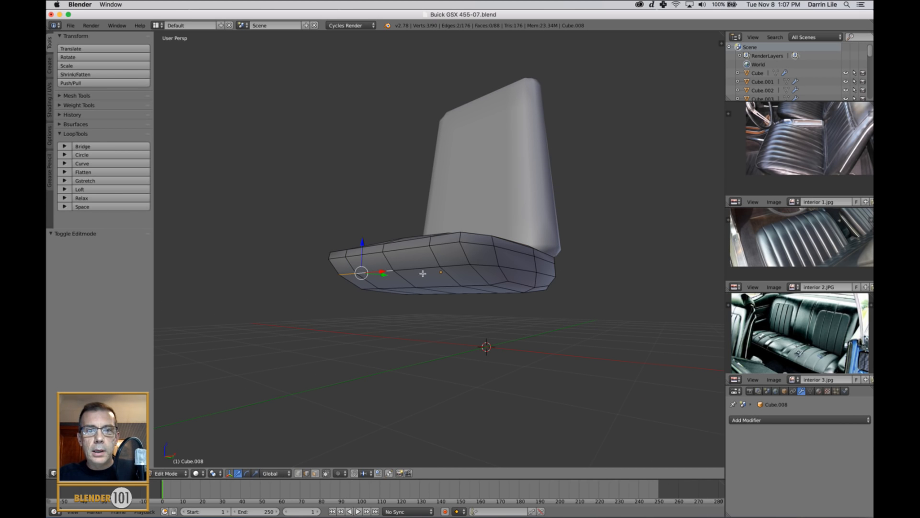
{"action": "middle_click_drag", "start_coordinate": [476, 281], "coordinate": [471, 289]}
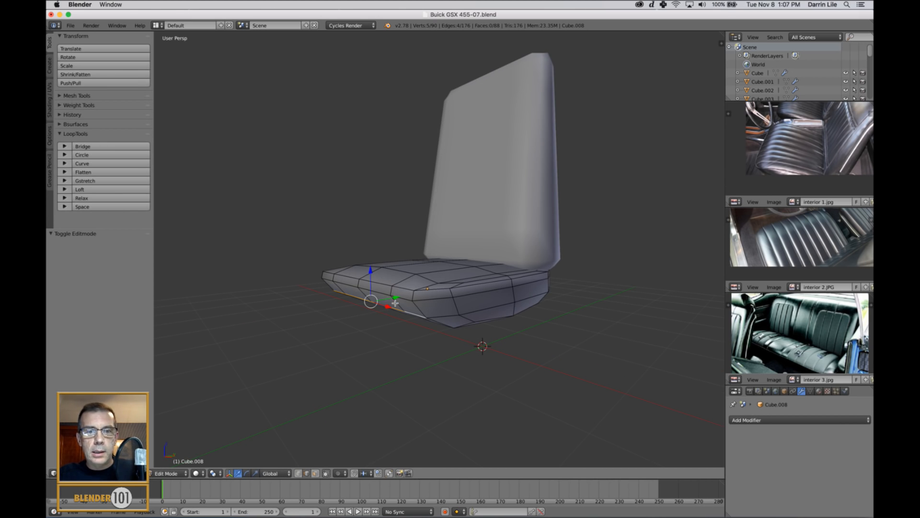
{"action": "left_click_drag", "start_coordinate": [395, 302], "coordinate": [394, 305]}
{"action": "key", "text": "a"}
{"action": "key", "text": "Tab"}
{"action": "scroll", "coordinate": [493, 334], "scroll_direction": "down", "scroll_amount": 4}
{"action": "middle_click_drag", "start_coordinate": [493, 334], "coordinate": [493, 325]}
- Select only the flat faces on the cushion's underside and delete them, leaving the bottom open
{"action": "key", "text": "Tab"}
{"action": "scroll", "coordinate": [470, 281], "scroll_direction": "up", "scroll_amount": 5}
{"action": "mouse_move", "coordinate": [470, 281]}
{"action": "middle_mouse_down"}
{"action": "mouse_move", "coordinate": [450, 274]}
{"action": "mouse_move", "coordinate": [468, 275]}
{"action": "middle_mouse_up"}
{"action": "key", "text": "ctrl+Tab"}
{"action": "left_click", "coordinate": [451, 273]}
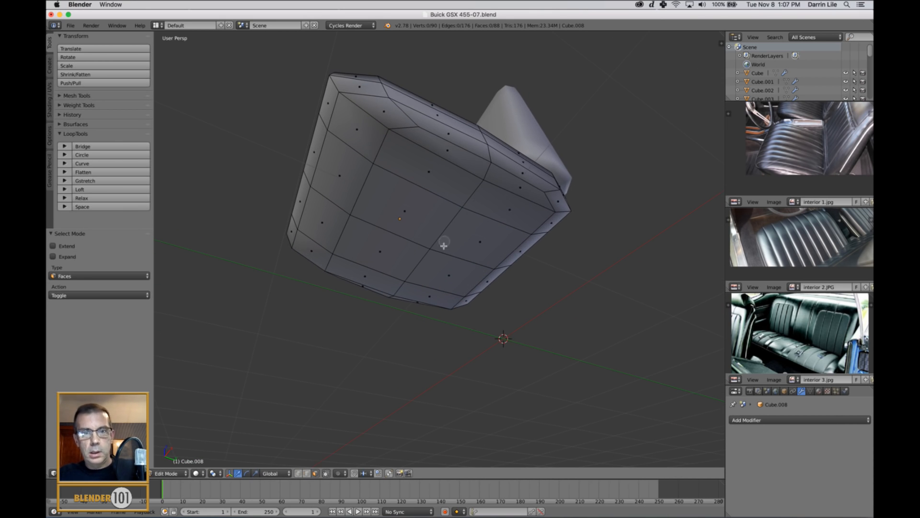
{"action": "scroll", "coordinate": [444, 246], "scroll_direction": "down", "scroll_amount": 4}
{"action": "mouse_move", "coordinate": [430, 187]}
{"action": "left_mouse_down"}
{"action": "mouse_move", "coordinate": [391, 232]}
{"action": "mouse_move", "coordinate": [494, 293]}
{"action": "mouse_move", "coordinate": [494, 221]}
{"action": "left_mouse_up"}
{"action": "middle_click_drag", "start_coordinate": [635, 321], "coordinate": [605, 334]}
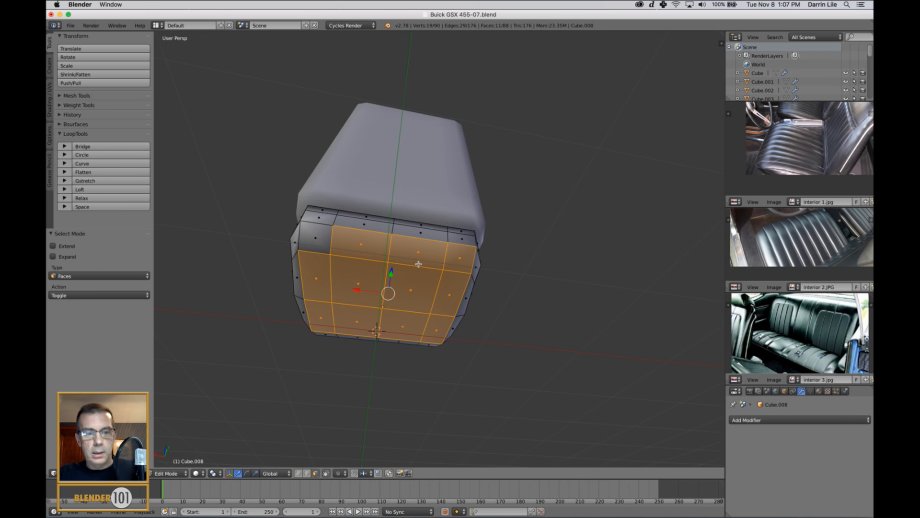
{"action": "right_click", "coordinate": [364, 254], "text": "shift"}
{"action": "right_click", "coordinate": [472, 266], "text": "shift"}
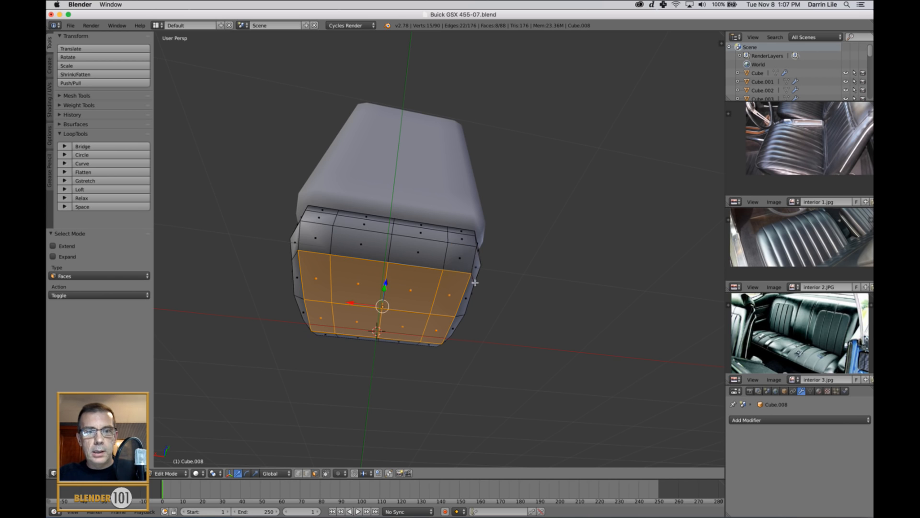
{"action": "middle_click_drag", "start_coordinate": [473, 267], "coordinate": [518, 279]}
{"action": "key", "text": "x"}
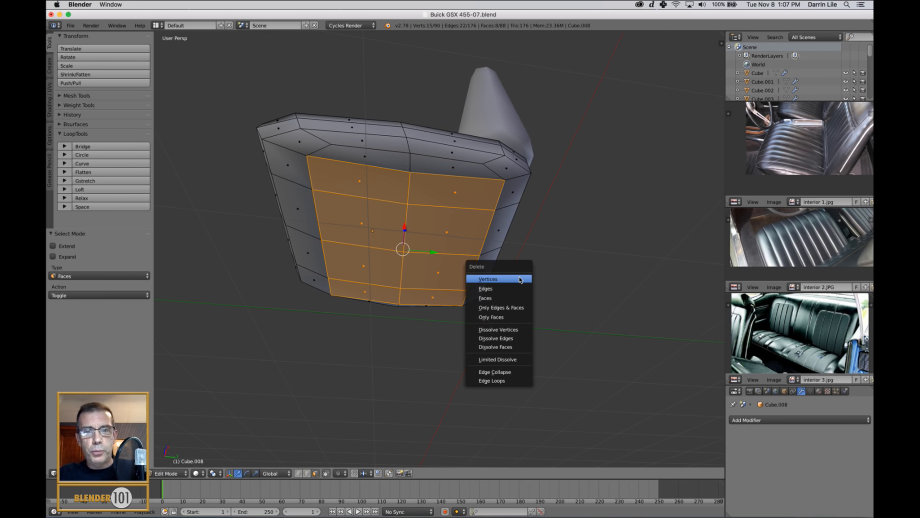
{"action": "left_click", "coordinate": [500, 298]}
{"action": "middle_click_drag", "start_coordinate": [486, 284], "coordinate": [691, 283]}
{"action": "key", "text": "Tab"}
{"action": "scroll", "coordinate": [489, 292], "scroll_direction": "down", "scroll_amount": 5}
{"action": "key", "text": "a"}
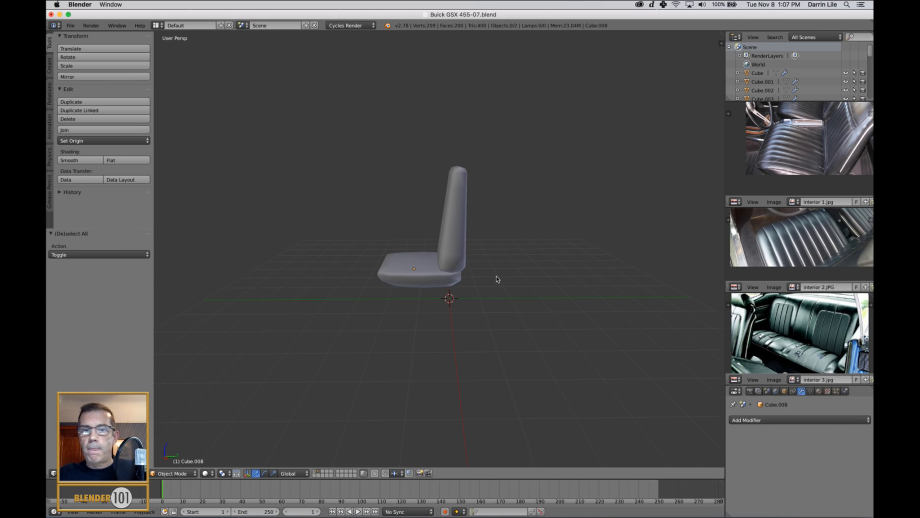
- Tilt the seat cushion about 6 degrees around the X axis so its front edge sits higher
{"action": "right_click", "coordinate": [415, 274]}
{"action": "scroll", "coordinate": [460, 288], "scroll_direction": "up", "scroll_amount": 3}
{"action": "middle_click_drag", "start_coordinate": [460, 288], "coordinate": [475, 293]}
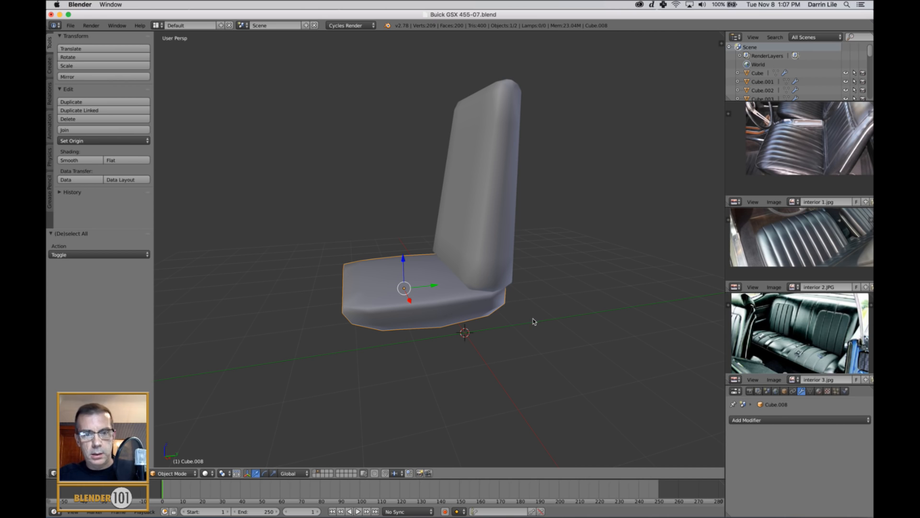
{"action": "key", "text": "r"}
{"action": "key", "text": "x"}
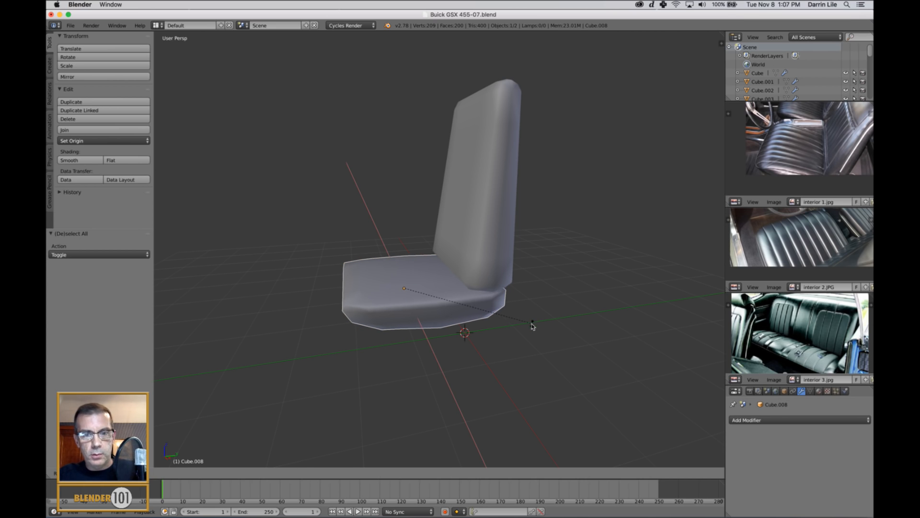
{"action": "left_click", "coordinate": [527, 333]}
- Lower the backrest about 0.11 along Z so it meets the cushion
{"action": "right_click", "coordinate": [503, 244]}
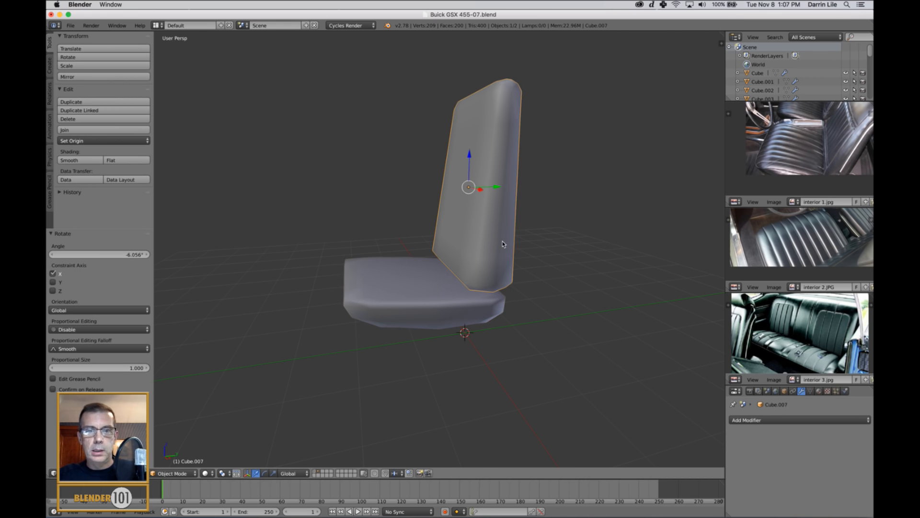
{"action": "key", "text": "g"}
{"action": "key", "text": "z"}
{"action": "left_click", "coordinate": [473, 166]}
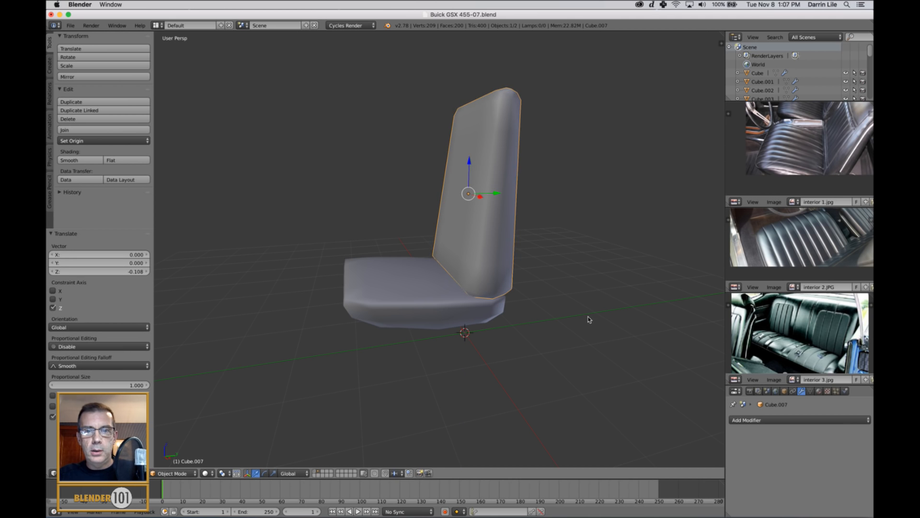
- Recline the backrest about 8.5 degrees around the X axis and shift it slightly rearward along Y
{"action": "middle_click_drag", "start_coordinate": [589, 318], "coordinate": [603, 312]}
{"action": "middle_click_drag", "start_coordinate": [585, 253], "coordinate": [586, 276]}
{"action": "key", "text": "Tab"}
{"action": "scroll", "coordinate": [590, 254], "scroll_direction": "up", "scroll_amount": 3}
{"action": "key", "text": "Tab"}
{"action": "scroll", "coordinate": [592, 271], "scroll_direction": "down", "scroll_amount": 6}
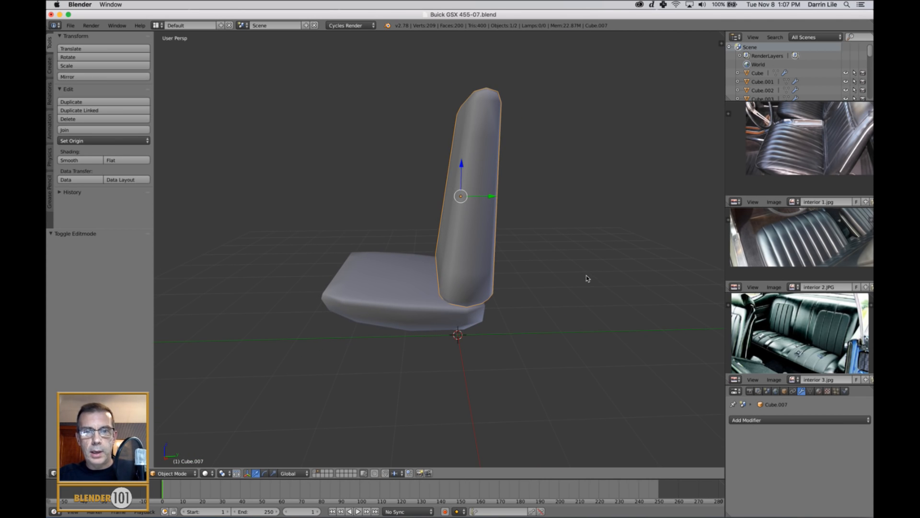
{"action": "key", "text": "r"}
{"action": "key", "text": "x"}
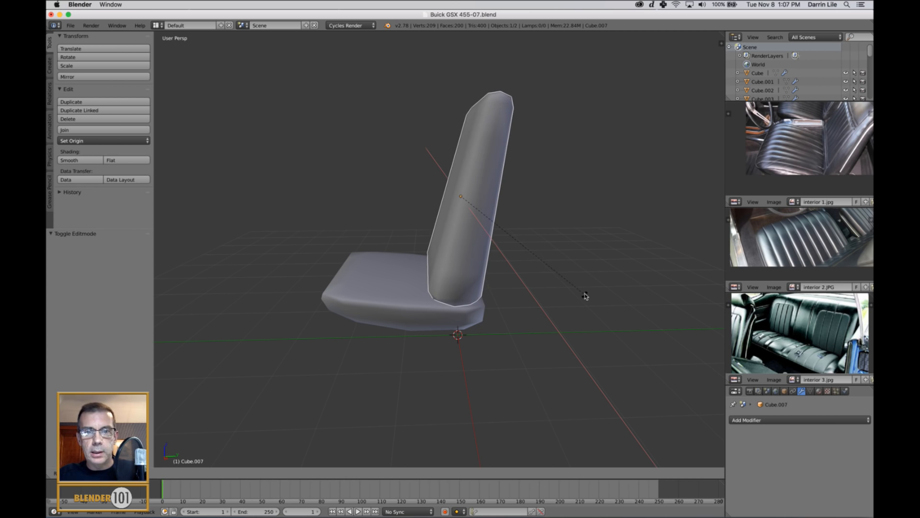
{"action": "left_click", "coordinate": [584, 299]}
{"action": "key", "text": "r"}
{"action": "key", "text": "y"}
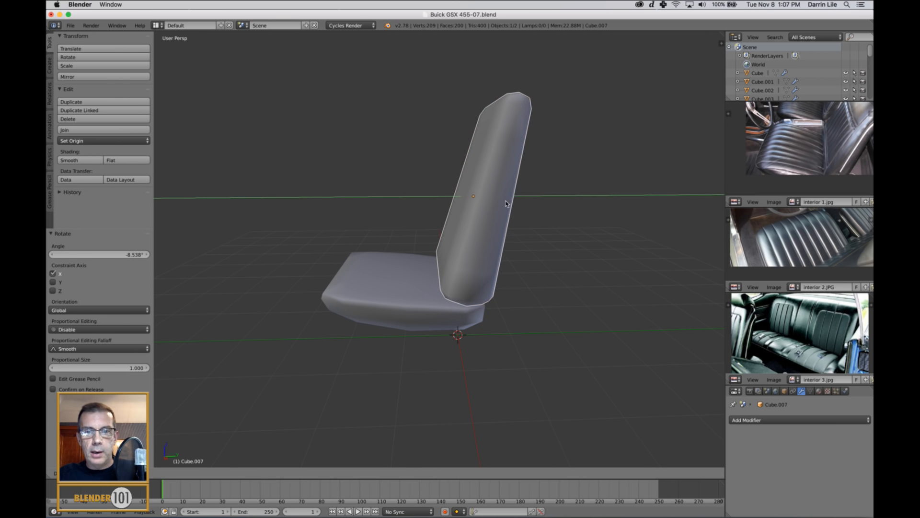
{"action": "left_click", "coordinate": [507, 205]}
- Examine the whole seat against the front seat shown in the interior 1.jpg reference photo
{"action": "scroll", "coordinate": [509, 211], "scroll_direction": "down", "scroll_amount": 8}
{"action": "key", "text": "a"}
{"action": "middle_click_drag", "start_coordinate": [499, 236], "coordinate": [520, 236]}
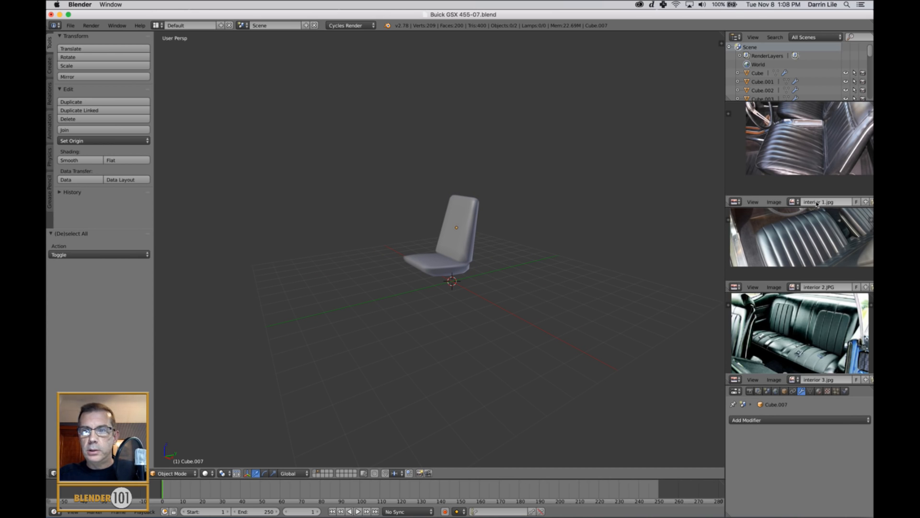
{"action": "scroll", "coordinate": [826, 162], "scroll_direction": "down", "scroll_amount": 2}
{"action": "mouse_move", "coordinate": [835, 157]}
{"action": "middle_mouse_down"}
{"action": "mouse_move", "coordinate": [809, 185]}
{"action": "mouse_move", "coordinate": [830, 149]}
{"action": "middle_mouse_up"}
{"action": "scroll", "coordinate": [831, 148], "scroll_direction": "up", "scroll_amount": 2}
{"action": "scroll", "coordinate": [830, 150], "scroll_direction": "down", "scroll_amount": 1}
{"action": "scroll", "coordinate": [467, 226], "scroll_direction": "up", "scroll_amount": 2}
- Select only the vertices of the backrest's upper section in wireframe, leaving out the stray ones in the middle row
{"action": "middle_click_drag", "start_coordinate": [489, 213], "coordinate": [550, 247]}
{"action": "key", "text": "Tab"}
{"action": "scroll", "coordinate": [527, 240], "scroll_direction": "up", "scroll_amount": 3}
{"action": "key", "text": "z"}
{"action": "key", "text": "ctrl+Tab"}
{"action": "left_click", "coordinate": [552, 249]}
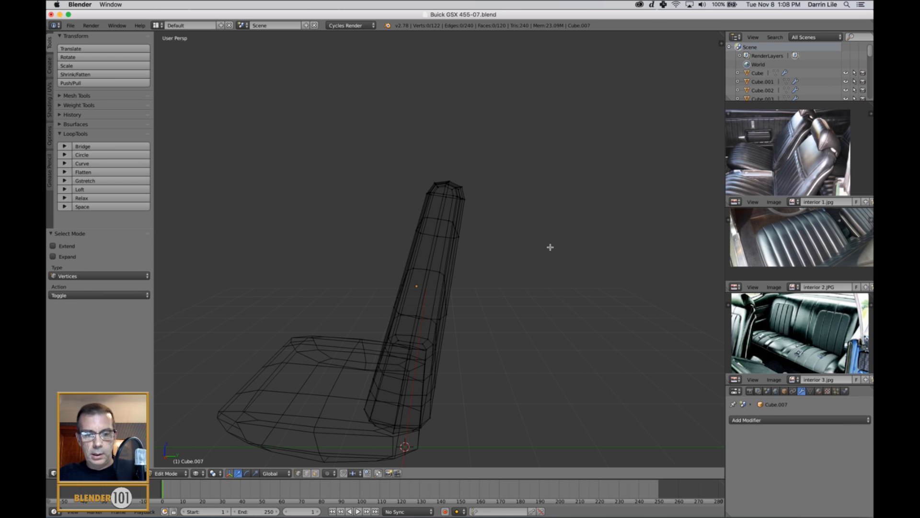
{"action": "key", "text": "b"}
{"action": "left_click_drag", "start_coordinate": [381, 154], "coordinate": [548, 279]}
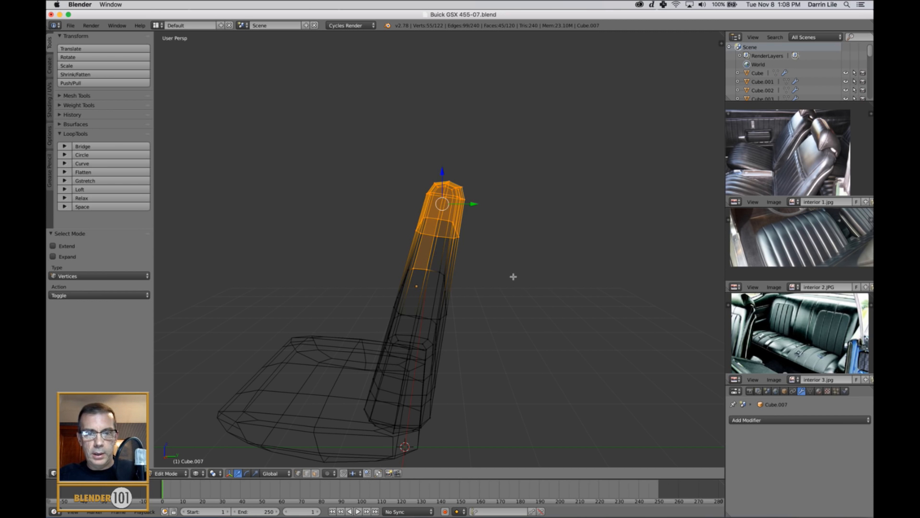
{"action": "middle_click_drag", "start_coordinate": [513, 277], "coordinate": [467, 291]}
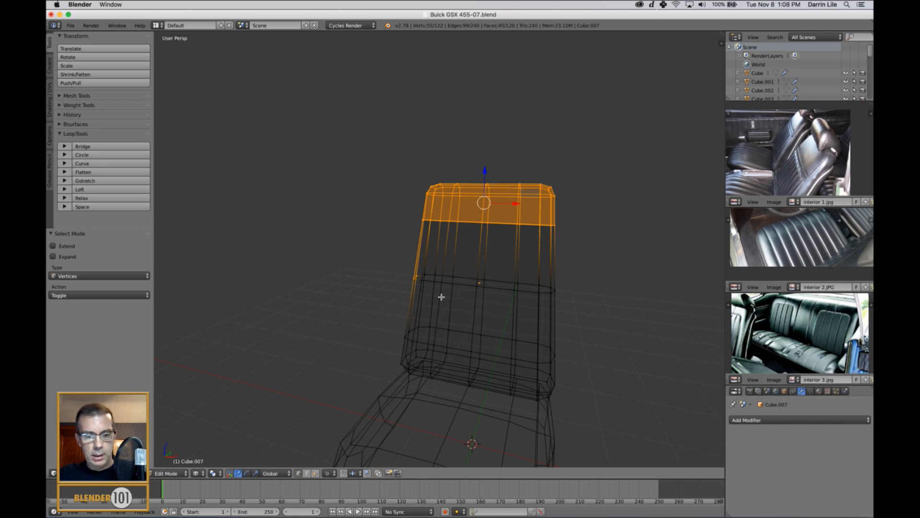
{"action": "key", "text": "v"}
{"action": "key", "text": "b"}
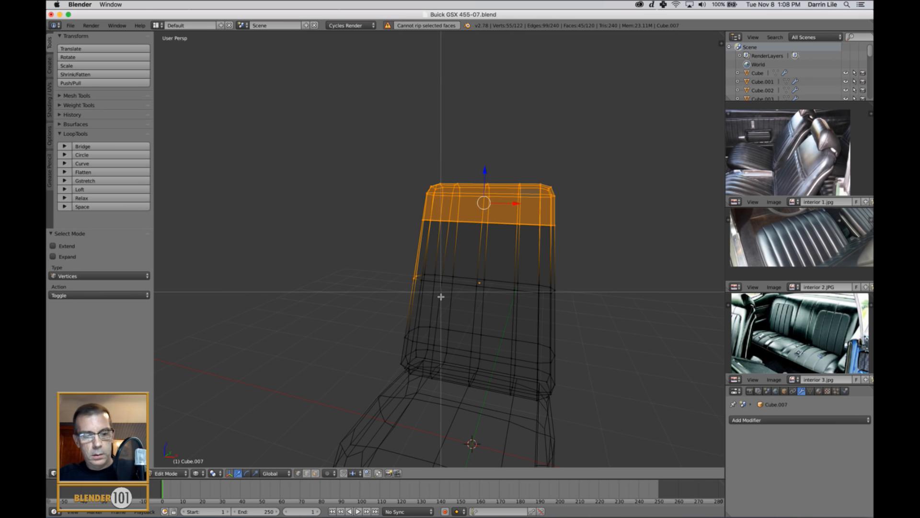
{"action": "middle_click_drag", "start_coordinate": [380, 257], "coordinate": [511, 338]}
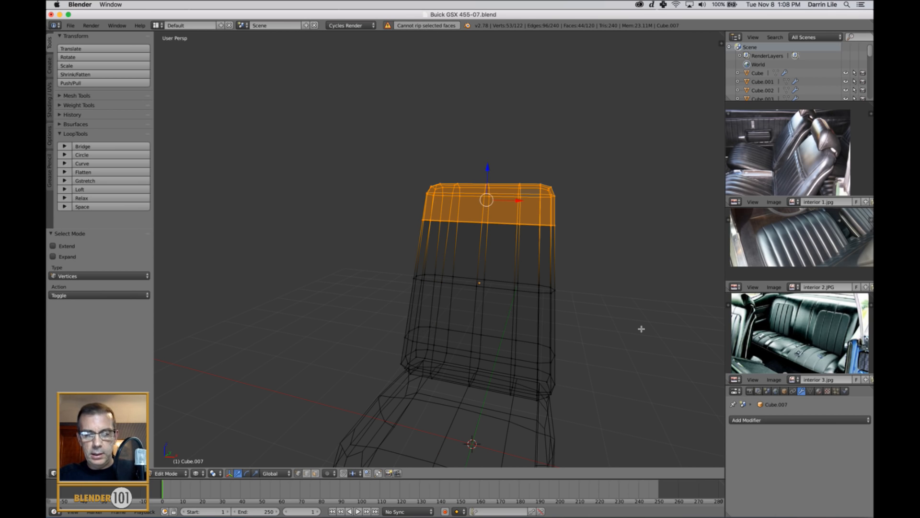
- Start the Screencast Keys display in the viewport
{"action": "key", "text": "n"}
{"action": "scroll", "coordinate": [671, 396], "scroll_direction": "down", "scroll_amount": 15}
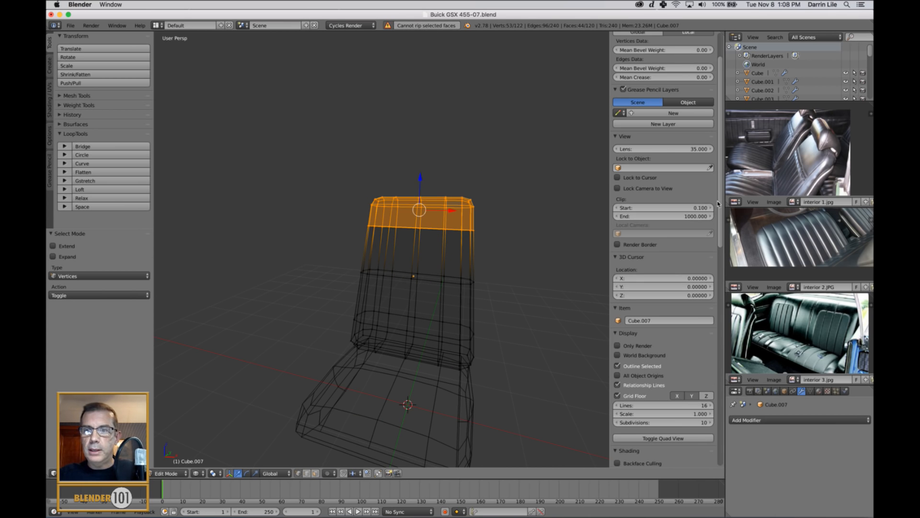
{"action": "scroll", "coordinate": [705, 430], "scroll_direction": "down", "scroll_amount": 1}
{"action": "left_click", "coordinate": [666, 460]}
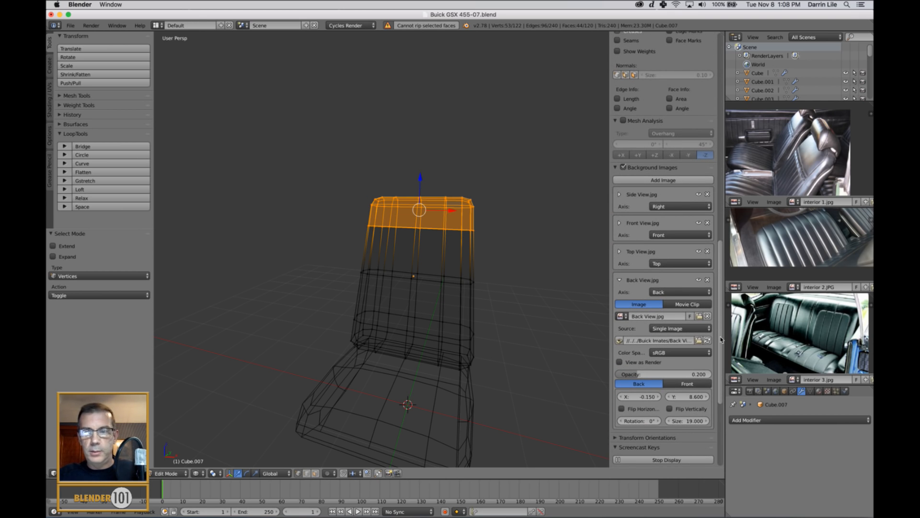
{"action": "left_click_drag", "start_coordinate": [720, 339], "coordinate": [720, 5]}
{"action": "key", "text": "n"}
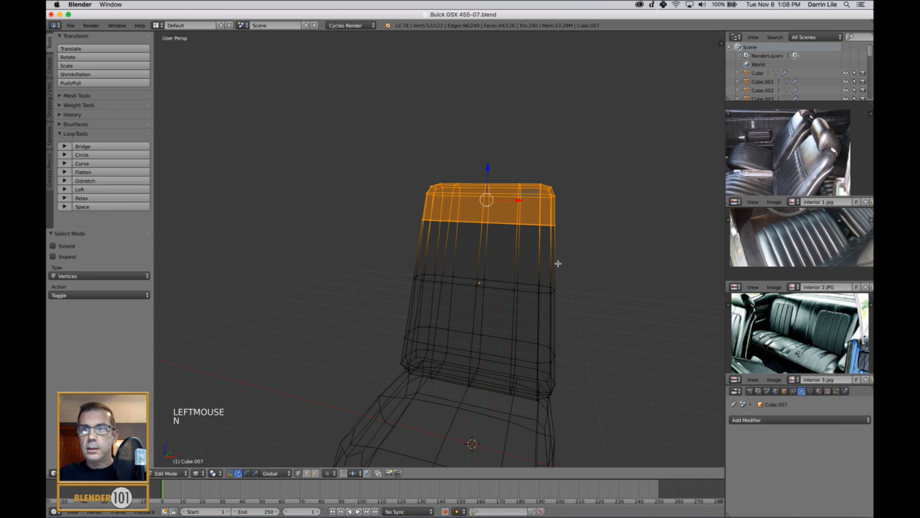
- Switch the transform orientation to Local and lower the backrest's upper section slightly along its own Z axis
{"action": "mouse_move", "coordinate": [580, 265]}
{"action": "middle_mouse_down"}
{"action": "mouse_move", "coordinate": [563, 268]}
{"action": "mouse_move", "coordinate": [578, 264]}
{"action": "middle_mouse_up"}
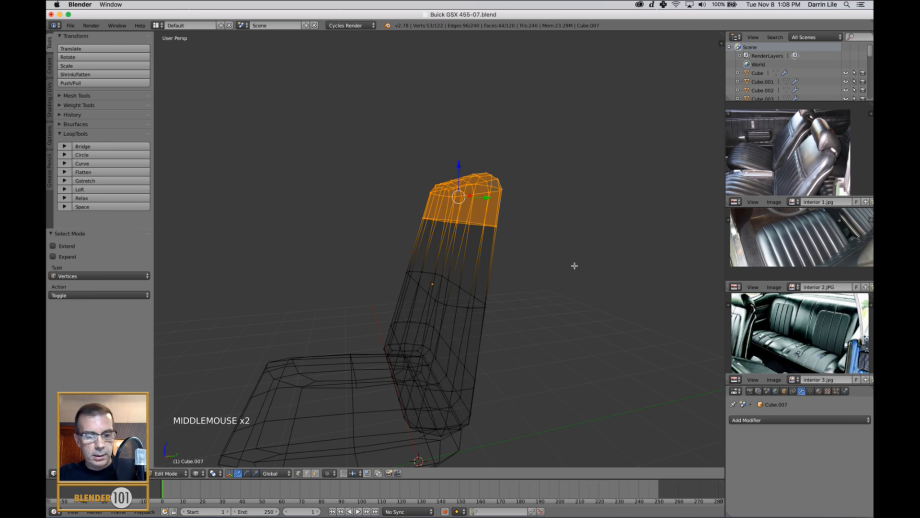
{"action": "key", "text": "alt+space"}
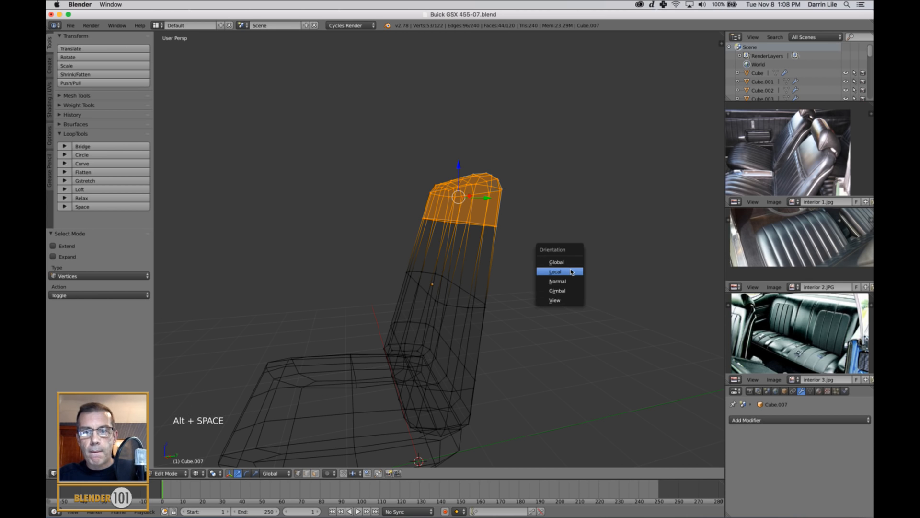
{"action": "left_click", "coordinate": [575, 273]}
{"action": "middle_click_drag", "start_coordinate": [612, 282], "coordinate": [594, 284]}
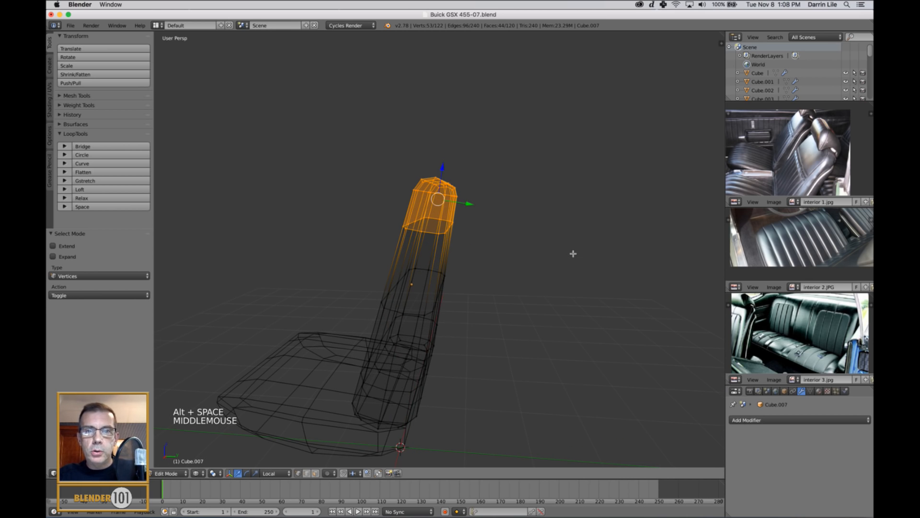
{"action": "middle_click_drag", "start_coordinate": [573, 253], "coordinate": [591, 257]}
{"action": "left_click_drag", "start_coordinate": [477, 180], "coordinate": [471, 196]}
{"action": "key", "text": "a"}
{"action": "key", "text": "Tab"}
{"action": "scroll", "coordinate": [593, 282], "scroll_direction": "down", "scroll_amount": 2}
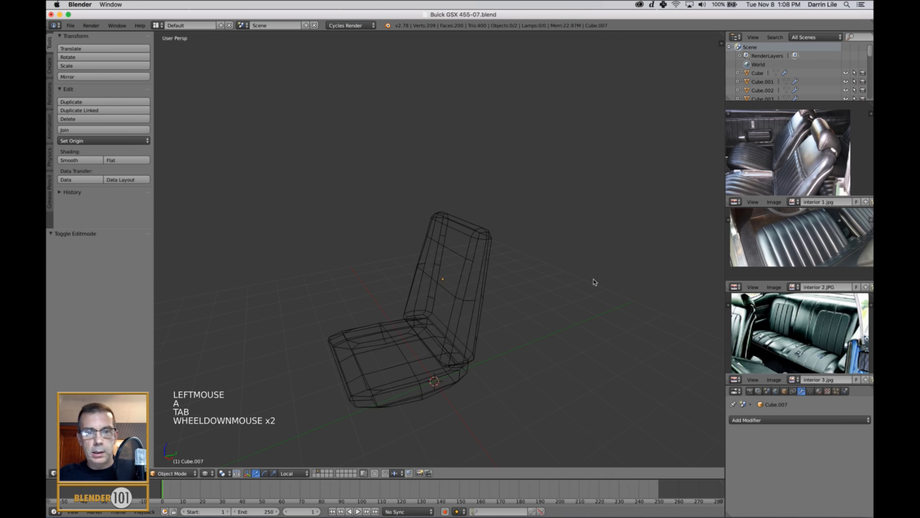
{"action": "key", "text": "z"}
{"action": "mouse_move", "coordinate": [577, 286]}
{"action": "middle_mouse_down"}
{"action": "mouse_move", "coordinate": [592, 271]}
{"action": "mouse_move", "coordinate": [600, 279]}
{"action": "middle_mouse_up"}
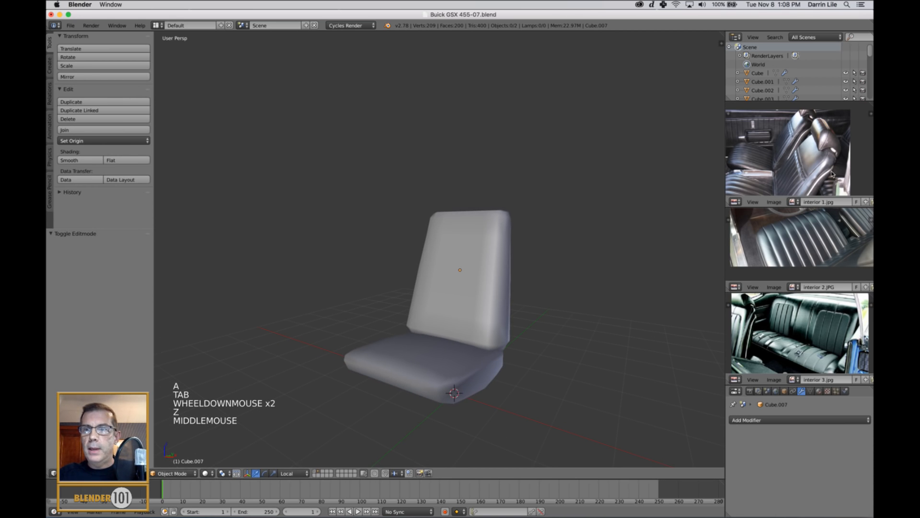
- Snap the 3D cursor to the middle vertex on the backrest's top edge
{"action": "middle_click_drag", "start_coordinate": [836, 138], "coordinate": [824, 144]}
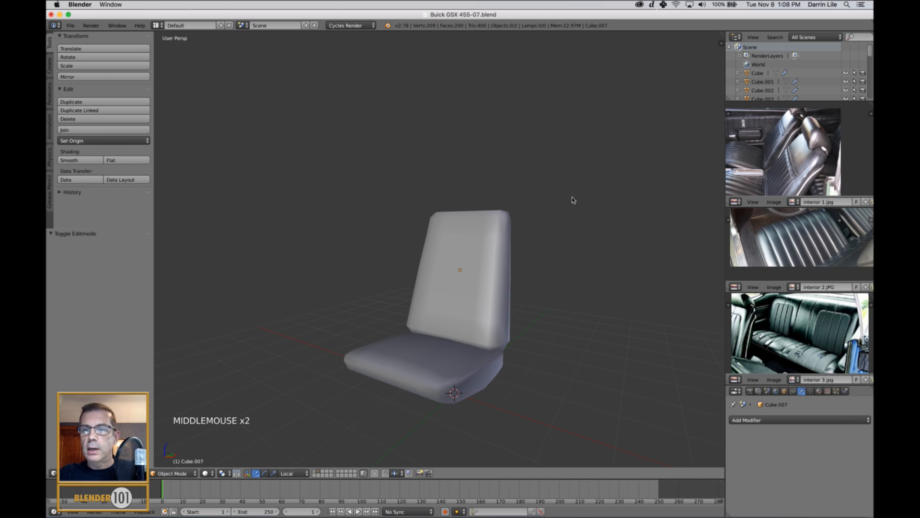
{"action": "middle_click_drag", "start_coordinate": [551, 216], "coordinate": [552, 249], "text": "shift"}
{"action": "key", "text": "Tab"}
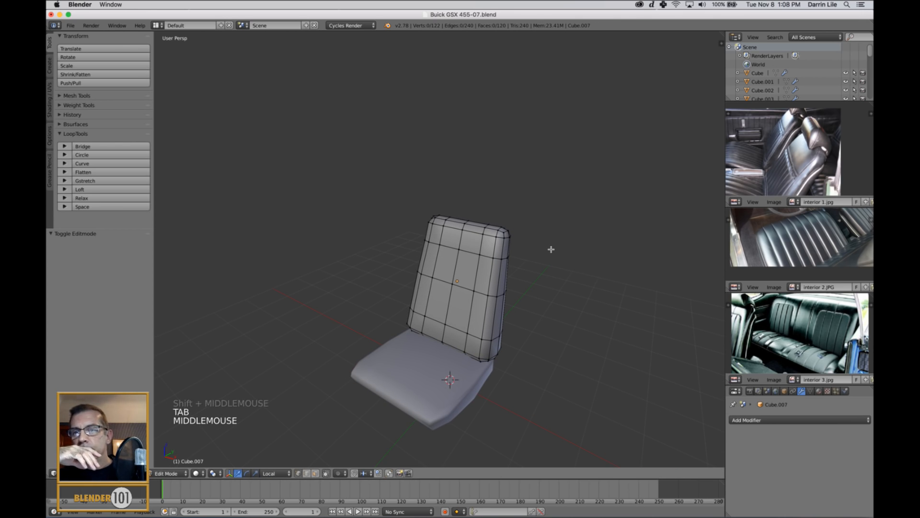
{"action": "scroll", "coordinate": [594, 238], "scroll_direction": "up", "scroll_amount": 2}
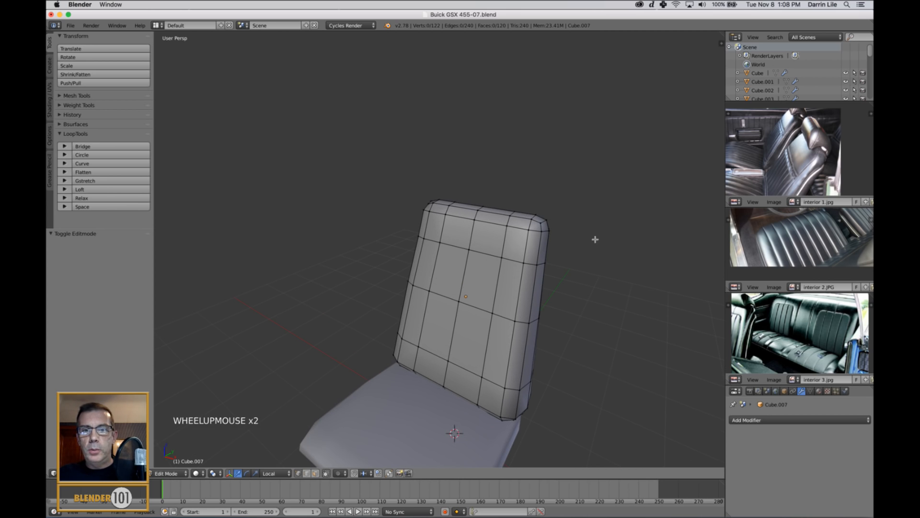
{"action": "middle_click_drag", "start_coordinate": [594, 238], "coordinate": [565, 273], "text": "shift"}
{"action": "scroll", "coordinate": [582, 273], "scroll_direction": "up", "scroll_amount": 2}
{"action": "right_click", "coordinate": [477, 260]}
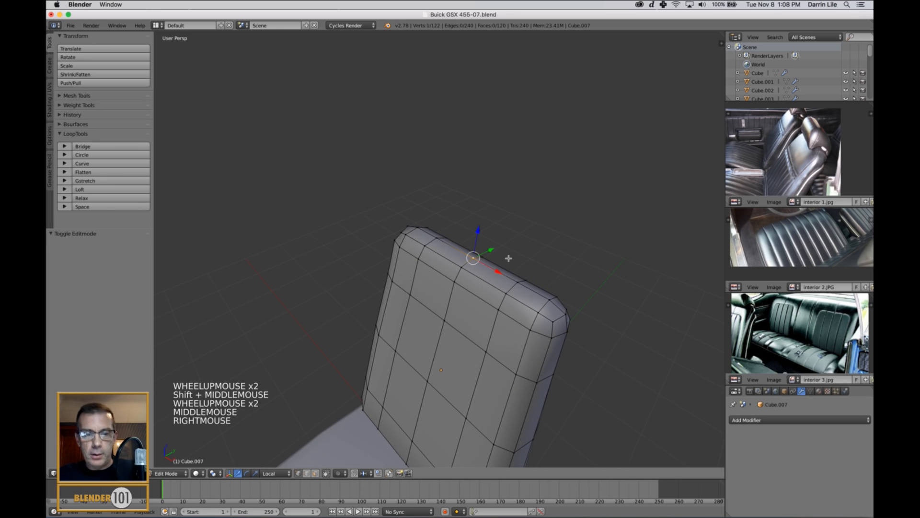
{"action": "key", "text": "shift+s"}
{"action": "left_click", "coordinate": [508, 293]}
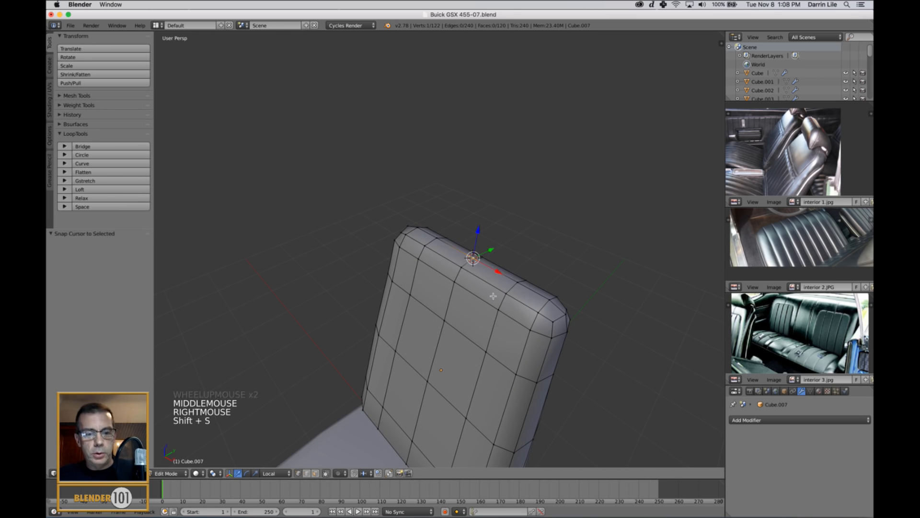
{"action": "key", "text": "a"}
{"action": "key", "text": "Tab"}
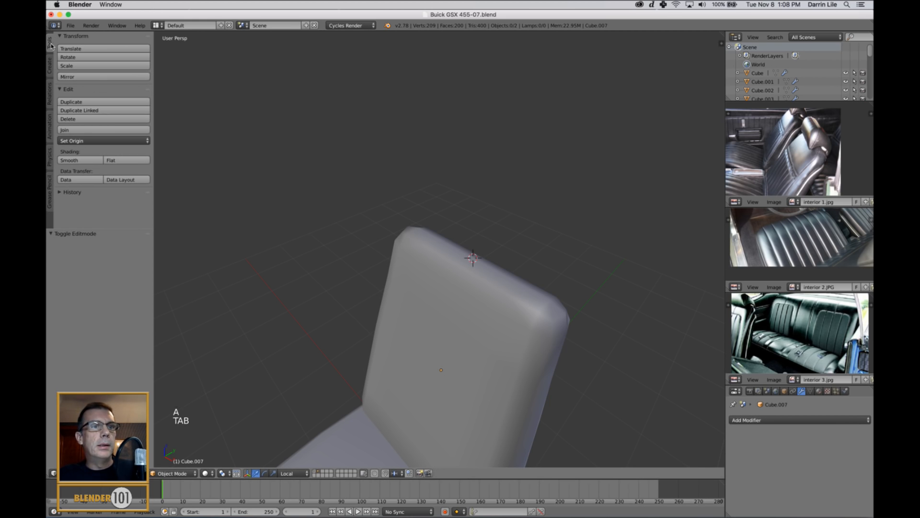
- Add a cube at the 3D cursor on top of the backrest as the headrest base
{"action": "left_click", "coordinate": [49, 66]}
{"action": "left_click", "coordinate": [103, 66]}
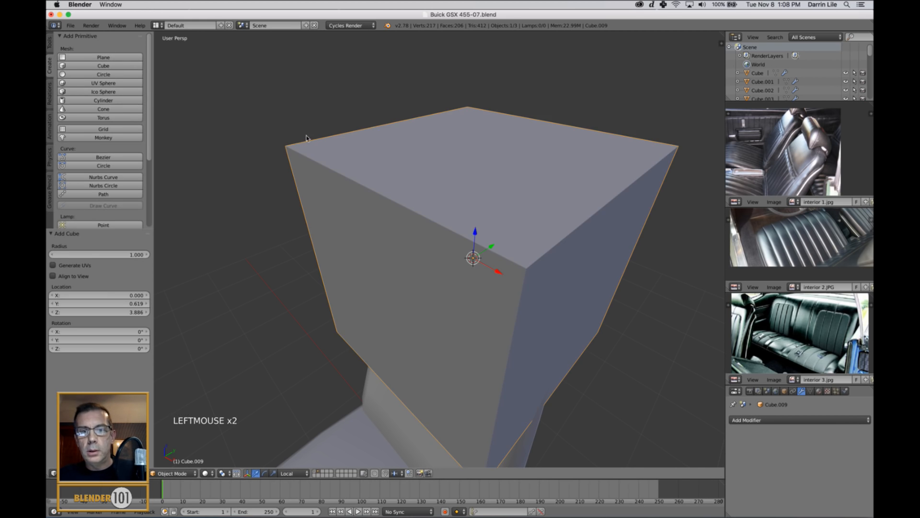
{"action": "scroll", "coordinate": [498, 259], "scroll_direction": "down", "scroll_amount": 4}
{"action": "middle_click_drag", "start_coordinate": [503, 261], "coordinate": [497, 258]}
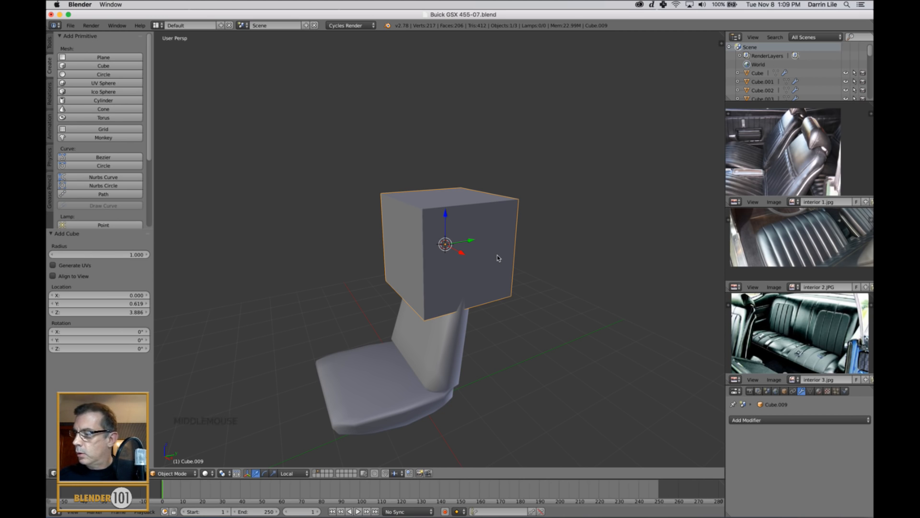
- Scale the new cube uniformly to about 0.27 in the right orthographic wireframe view, using the car side drawing as reference
{"action": "key", "text": "KP_3"}
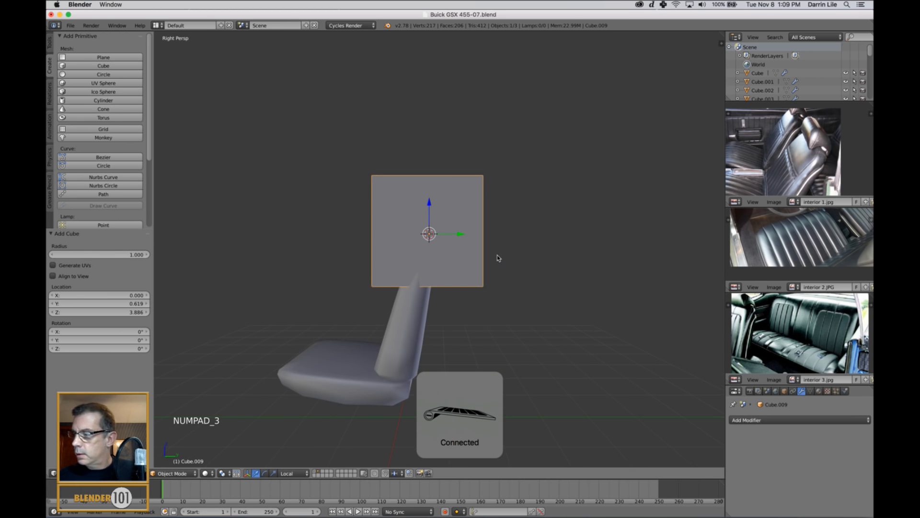
{"action": "key", "text": "KP_5"}
{"action": "key", "text": "z"}
{"action": "scroll", "coordinate": [488, 259], "scroll_direction": "up", "scroll_amount": 4}
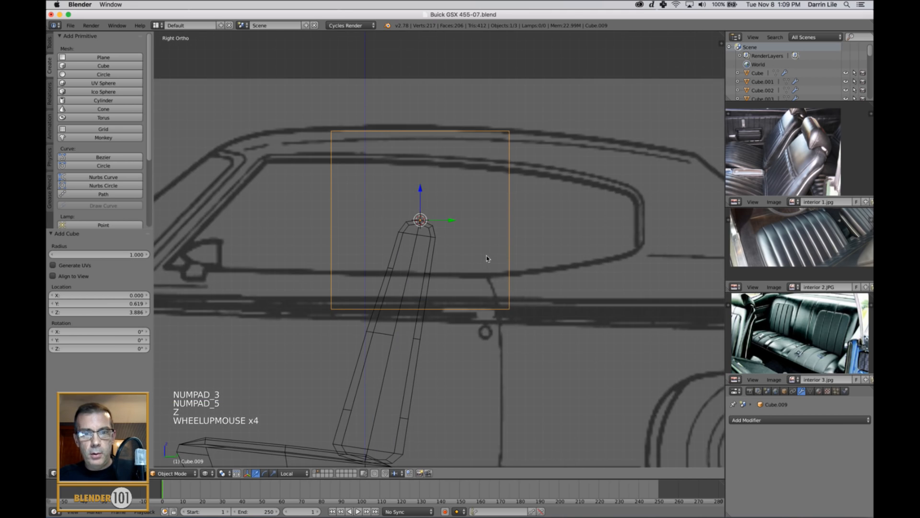
{"action": "scroll", "coordinate": [486, 258], "scroll_direction": "down", "scroll_amount": 5}
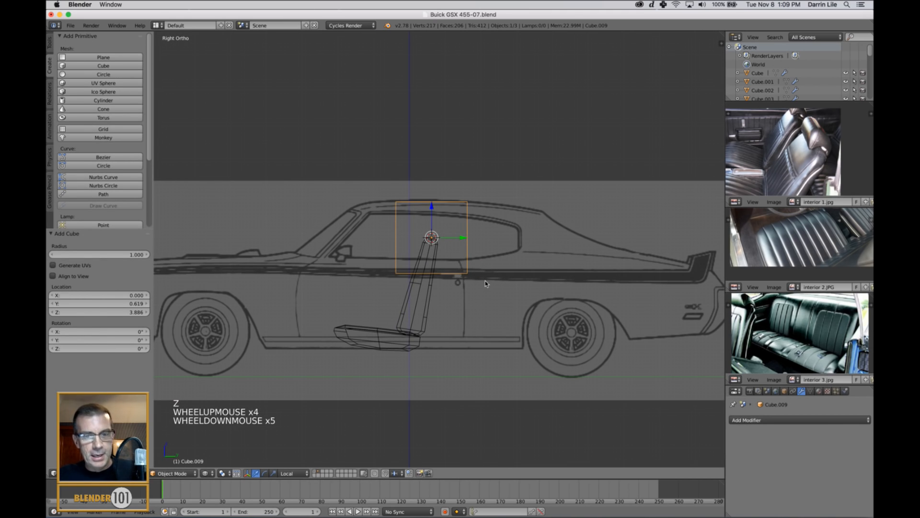
{"action": "scroll", "coordinate": [485, 283], "scroll_direction": "up", "scroll_amount": 3}
{"action": "mouse_move", "coordinate": [499, 295]}
{"action": "middle_mouse_down", "text": "shift"}
{"action": "mouse_move", "coordinate": [471, 298]}
{"action": "mouse_move", "coordinate": [497, 287]}
{"action": "middle_mouse_up", "text": "shift"}
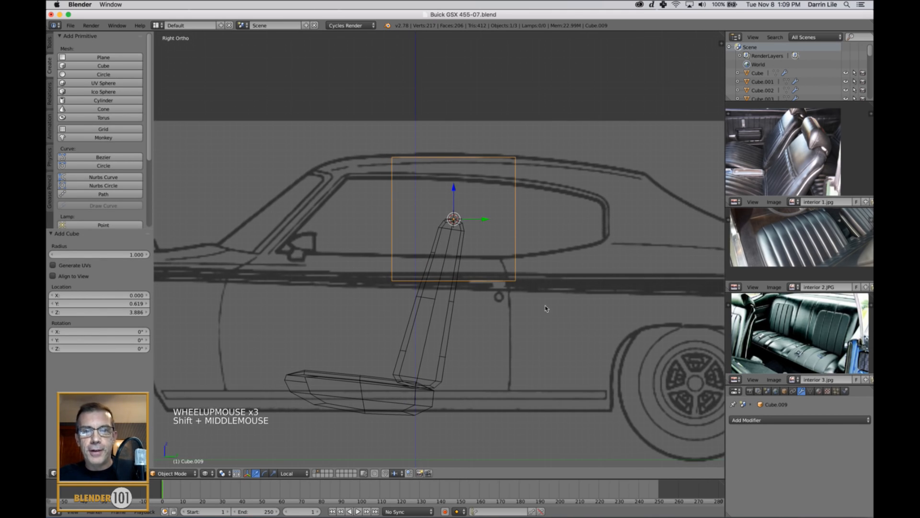
{"action": "key", "text": "s"}
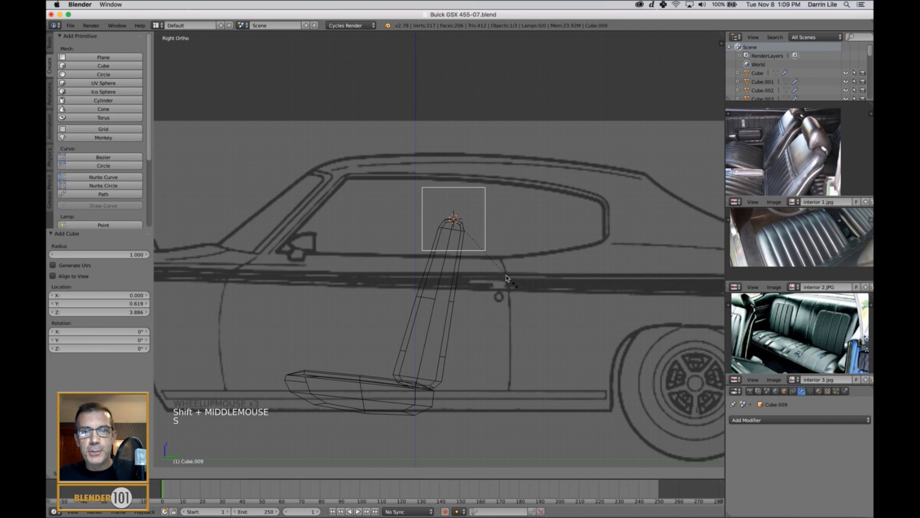
{"action": "left_click", "coordinate": [485, 254]}
- Raise the small cube about 0.22 along Z so it sits just above the backrest
{"action": "scroll", "coordinate": [478, 210], "scroll_direction": "up", "scroll_amount": 3}
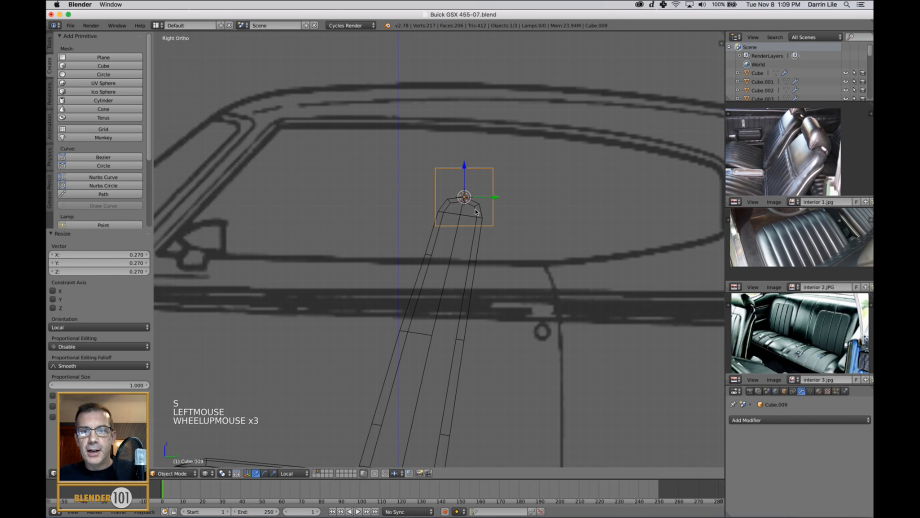
{"action": "middle_click_drag", "start_coordinate": [498, 211], "coordinate": [488, 232], "text": "shift"}
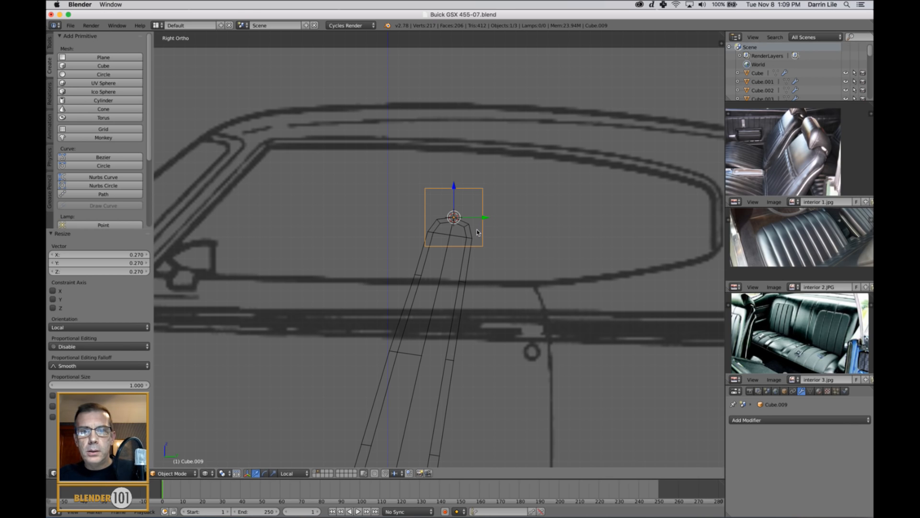
{"action": "left_click_drag", "start_coordinate": [455, 189], "coordinate": [459, 176]}
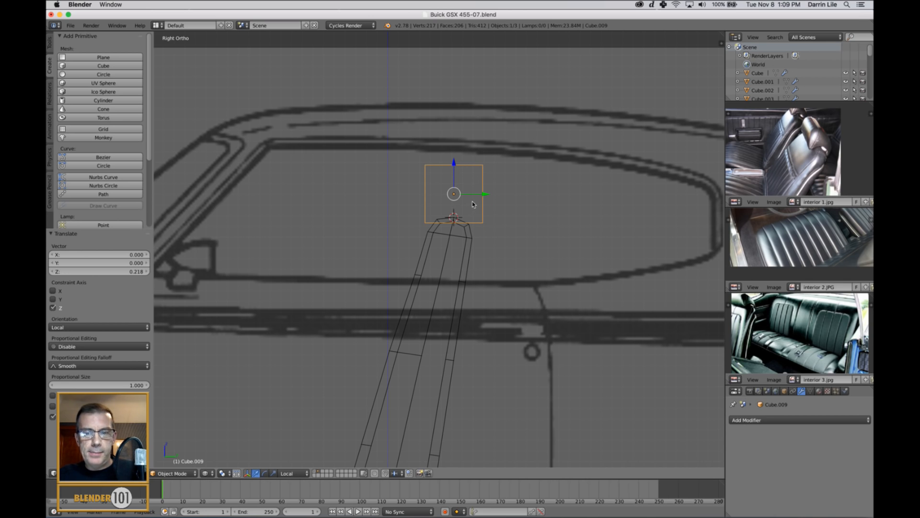
- Collapse the Back View.jpg background image settings and hide the Side View.jpg background image
{"action": "key", "text": "n"}
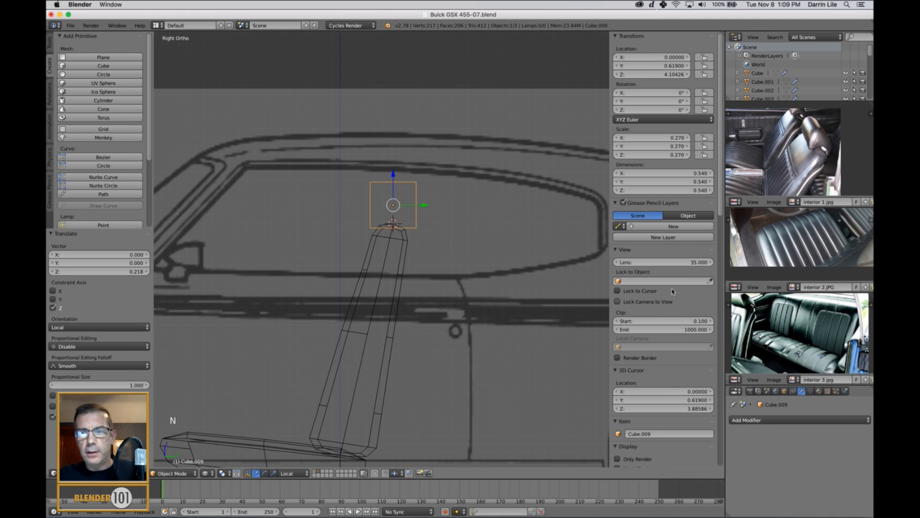
{"action": "left_click_drag", "start_coordinate": [720, 200], "coordinate": [686, 469]}
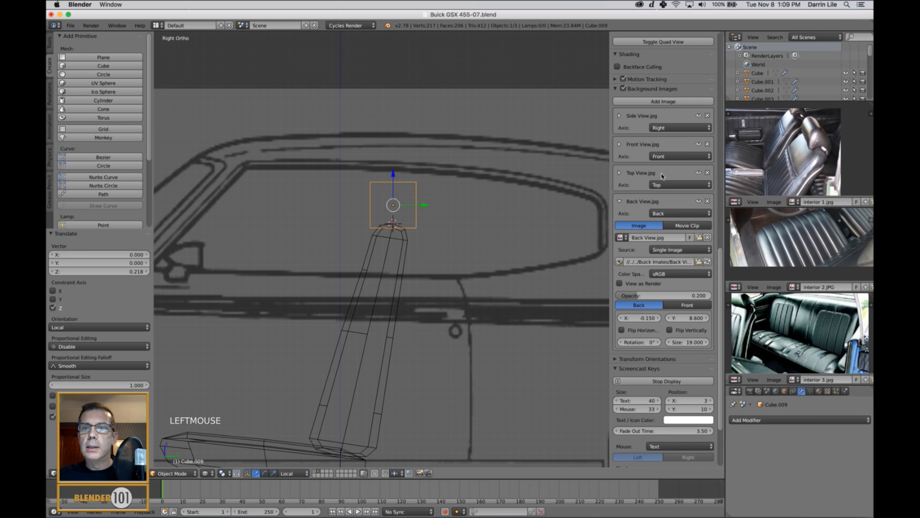
{"action": "left_click", "coordinate": [619, 202]}
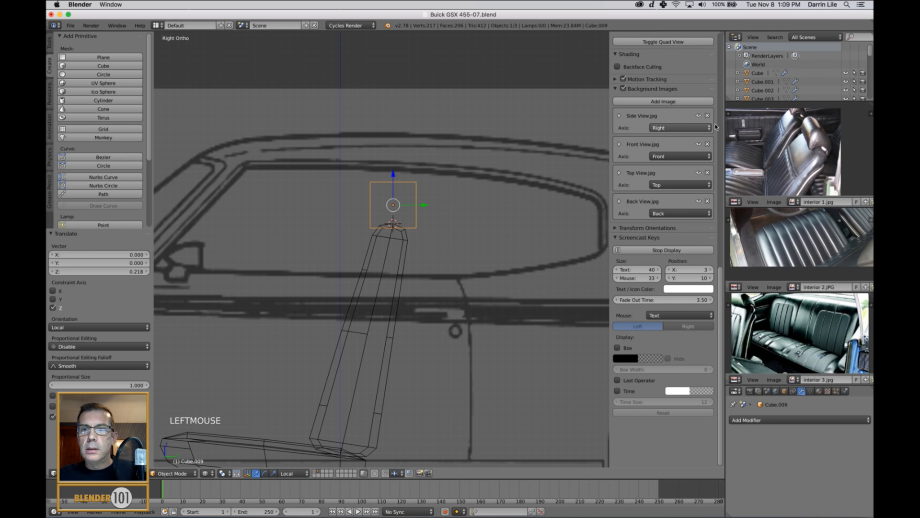
{"action": "left_click", "coordinate": [699, 117]}
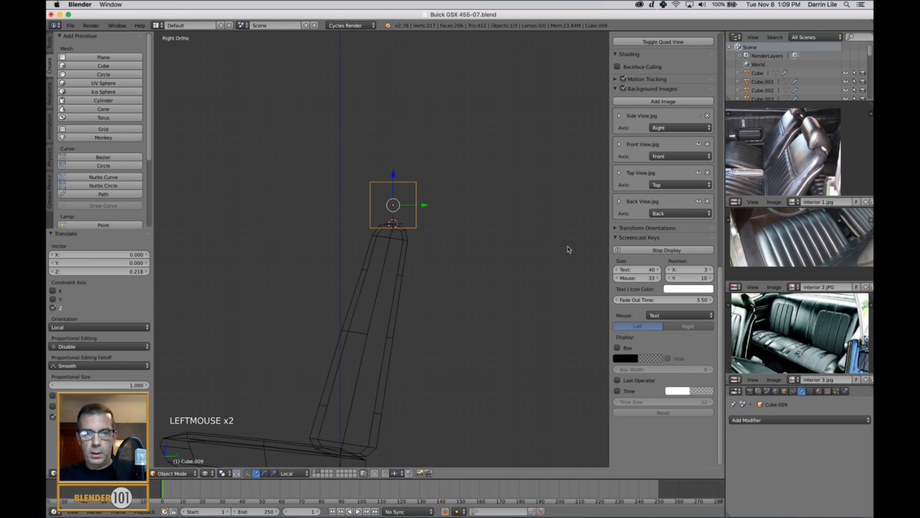
{"action": "key", "text": "n"}
- Narrow the headrest cube along Y to roughly 70 percent and move it slightly toward the front of the backrest
{"action": "key", "text": "s"}
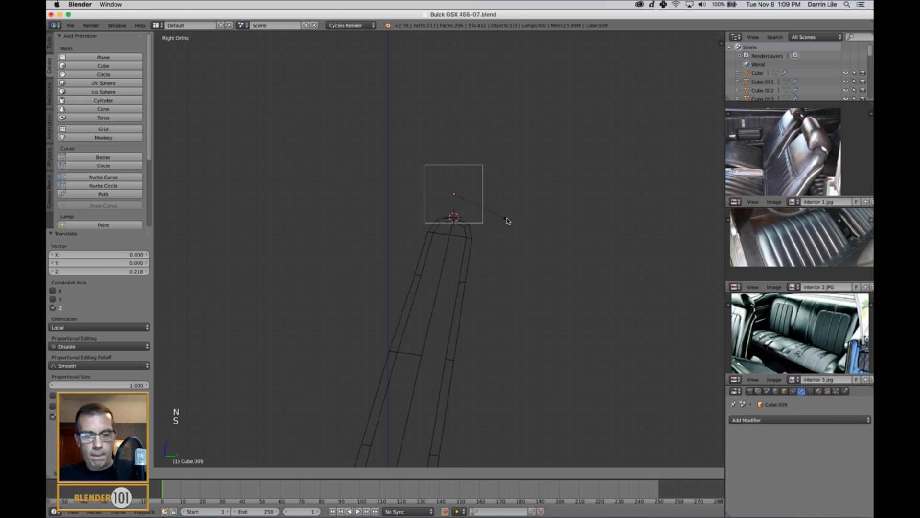
{"action": "key", "text": "y"}
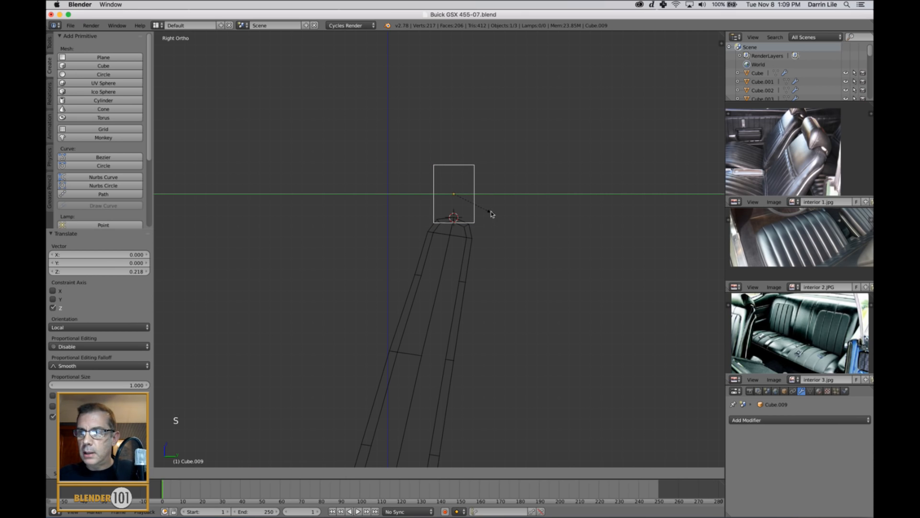
{"action": "left_click", "coordinate": [489, 214]}
{"action": "left_click_drag", "start_coordinate": [483, 197], "coordinate": [468, 196]}
{"action": "scroll", "coordinate": [487, 212], "scroll_direction": "up", "scroll_amount": 3}
- Raise the headrest cube's lower rear edge along Z so that its underside slopes up toward the back
{"action": "key", "text": "Tab"}
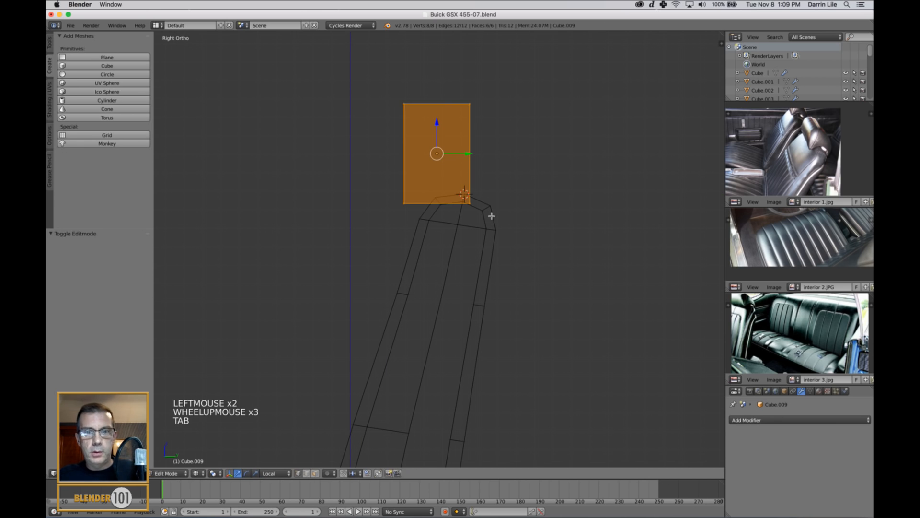
{"action": "key", "text": "a"}
{"action": "key", "text": "a"}
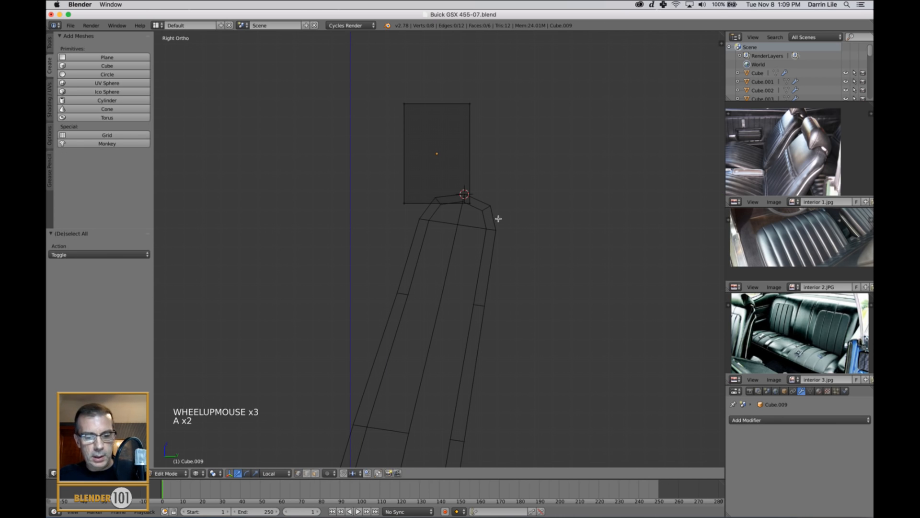
{"action": "key", "text": "b"}
{"action": "left_click_drag", "start_coordinate": [446, 179], "coordinate": [490, 222]}
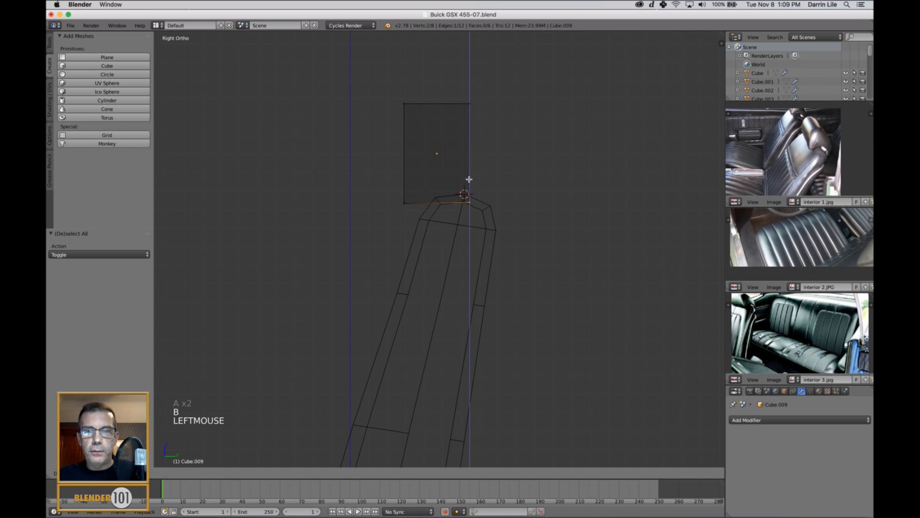
{"action": "mouse_move", "coordinate": [468, 180]}
{"action": "left_mouse_down"}
{"action": "mouse_move", "coordinate": [471, 164]}
{"action": "mouse_move", "coordinate": [474, 175]}
{"action": "left_mouse_up"}
{"action": "key", "text": "a"}
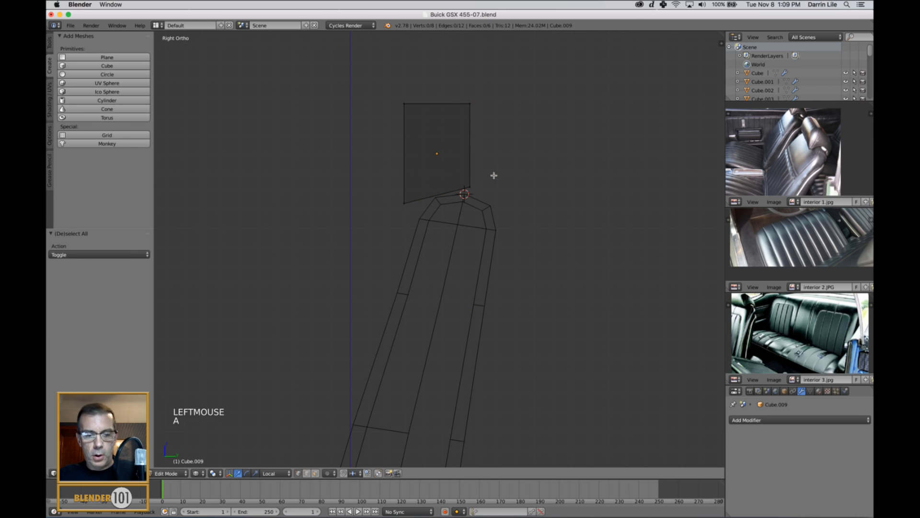
- Move the headrest's rear face slightly forward along Y to make the block thinner
{"action": "key", "text": "b"}
{"action": "left_click_drag", "start_coordinate": [447, 96], "coordinate": [479, 201]}
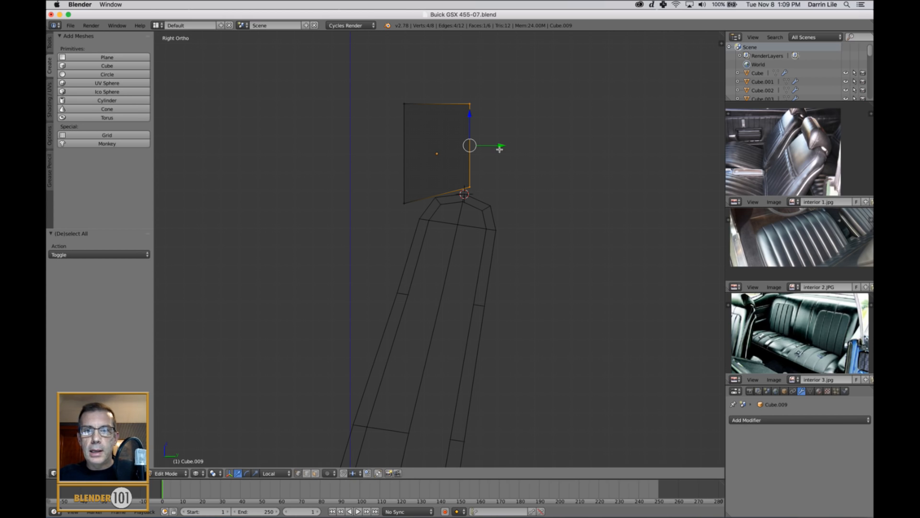
{"action": "left_click_drag", "start_coordinate": [500, 149], "coordinate": [489, 150]}
{"action": "key", "text": "Tab"}
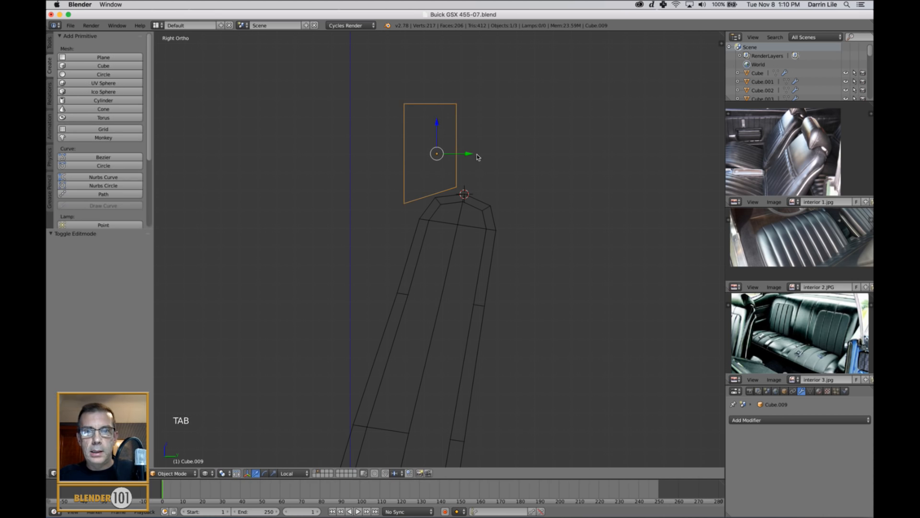
- Extrude the headrest's rear face and move the new face 0.140 along Y and -0.049 along Z
{"action": "key", "text": "Tab"}
{"action": "middle_click_drag", "start_coordinate": [549, 173], "coordinate": [542, 178]}
{"action": "key", "text": "ctrl+Tab"}
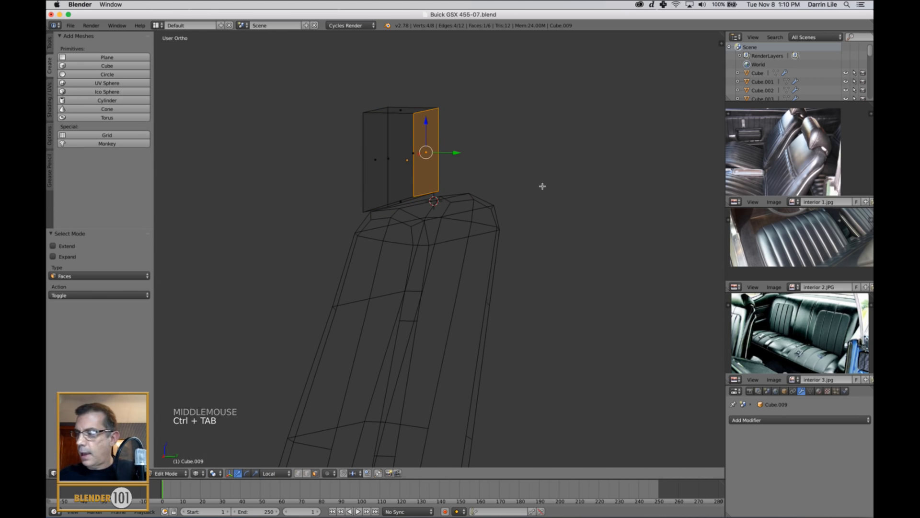
{"action": "key", "text": "KP_3"}
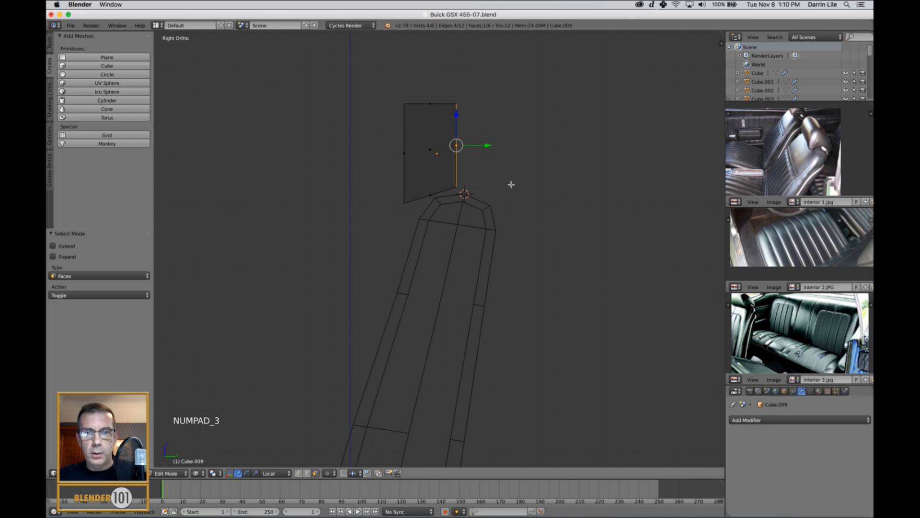
{"action": "middle_click_drag", "start_coordinate": [515, 180], "coordinate": [507, 184], "text": "shift"}
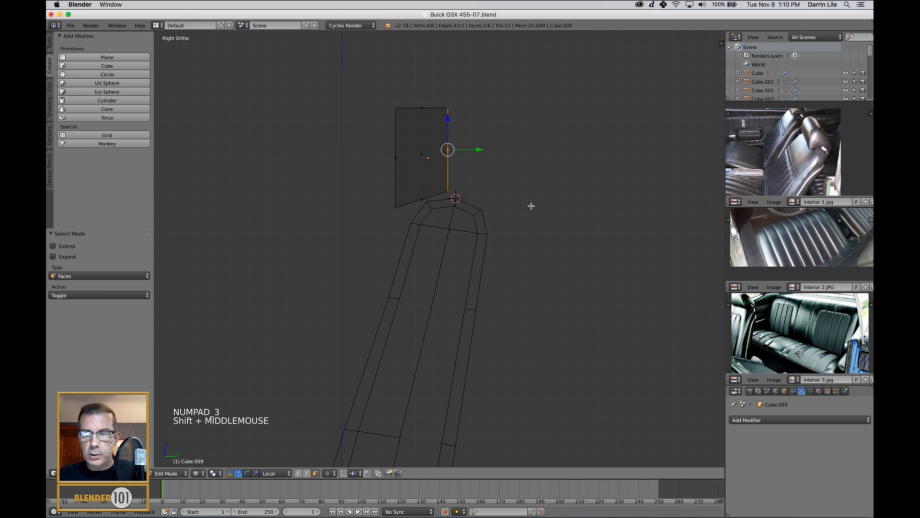
{"action": "key", "text": "e"}
{"action": "left_click", "coordinate": [497, 203]}
{"action": "key", "text": "g"}
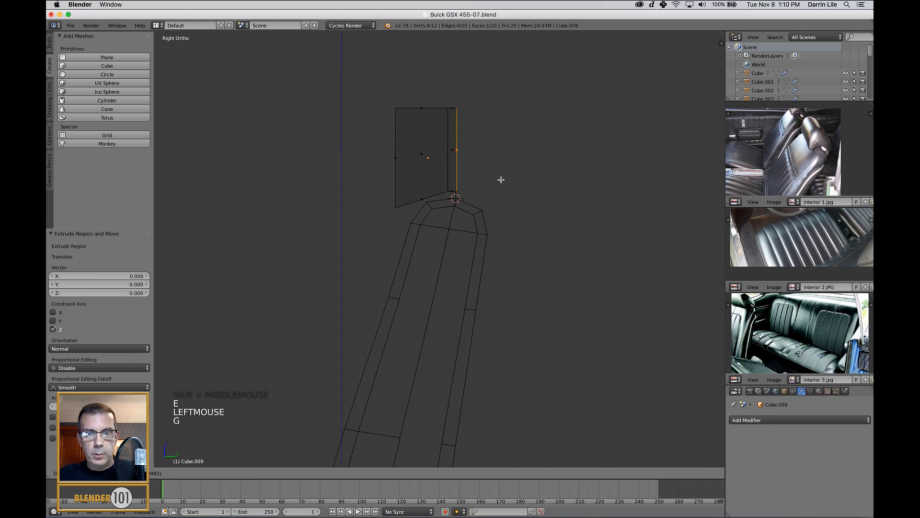
{"action": "left_click", "coordinate": [516, 189]}
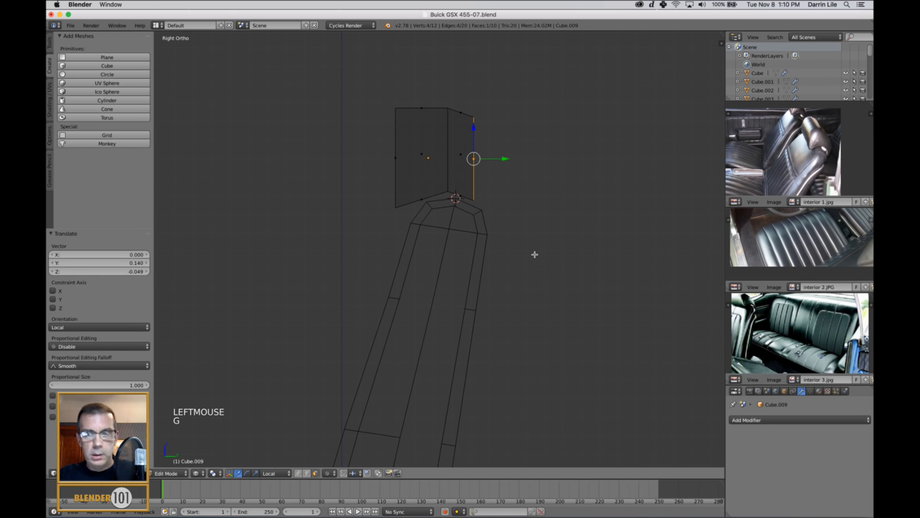
- Extrude the rear face again and move it 0.126 along Y and -0.169 along Z, down behind the backrest
{"action": "key", "text": "e"}
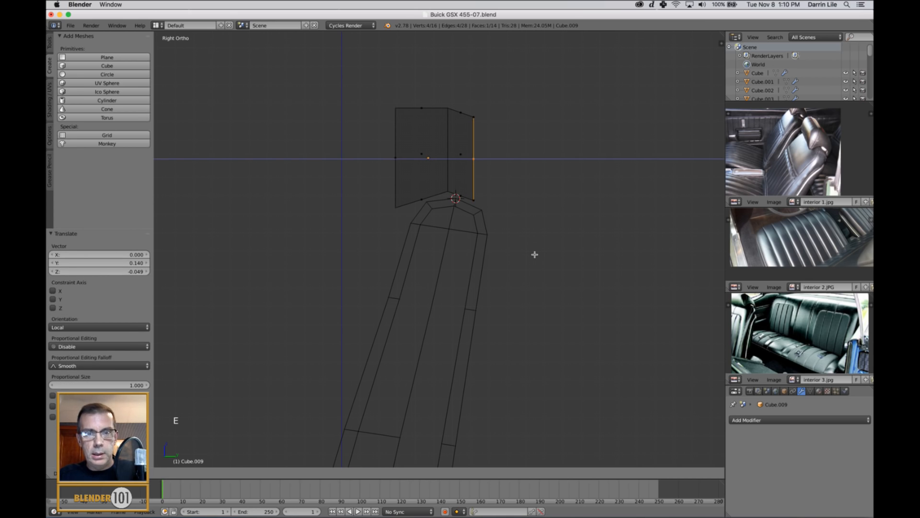
{"action": "left_click", "coordinate": [534, 255]}
{"action": "key", "text": "g"}
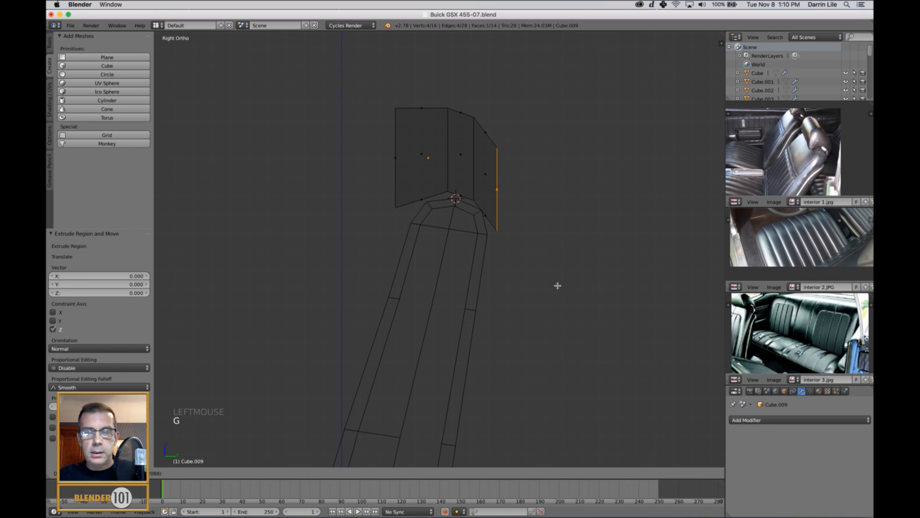
{"action": "left_click", "coordinate": [557, 286]}
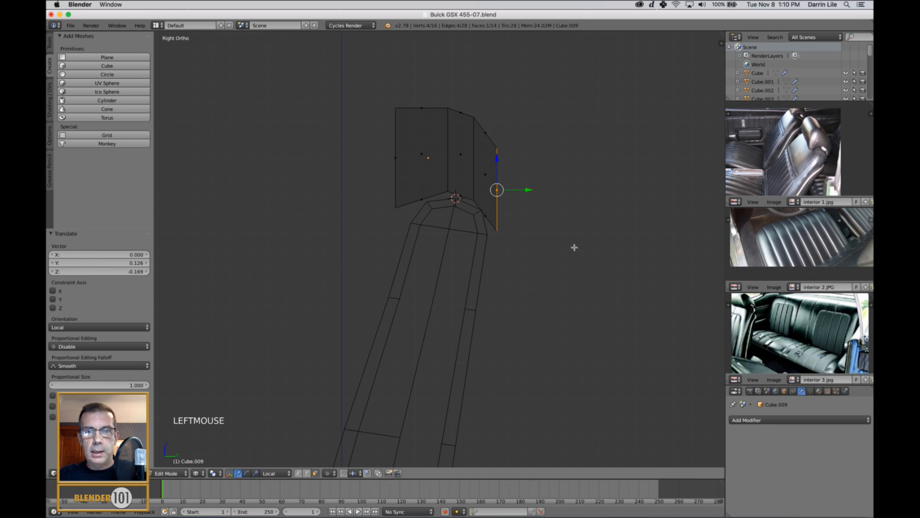
- Scale the rearmost headrest face to 0.833 and rotate it about 6.3° to follow the backrest's slope
{"action": "key", "text": "s"}
{"action": "key", "text": "s"}
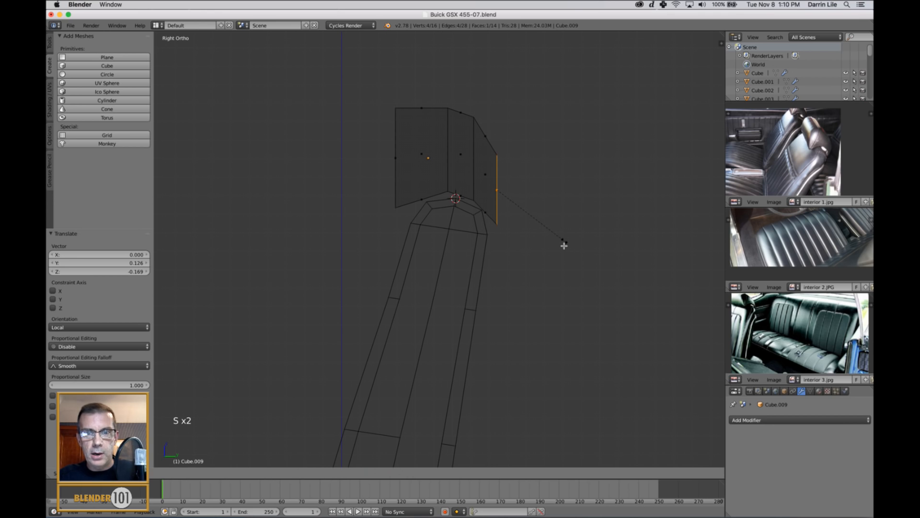
{"action": "left_click", "coordinate": [564, 245]}
{"action": "key", "text": "r"}
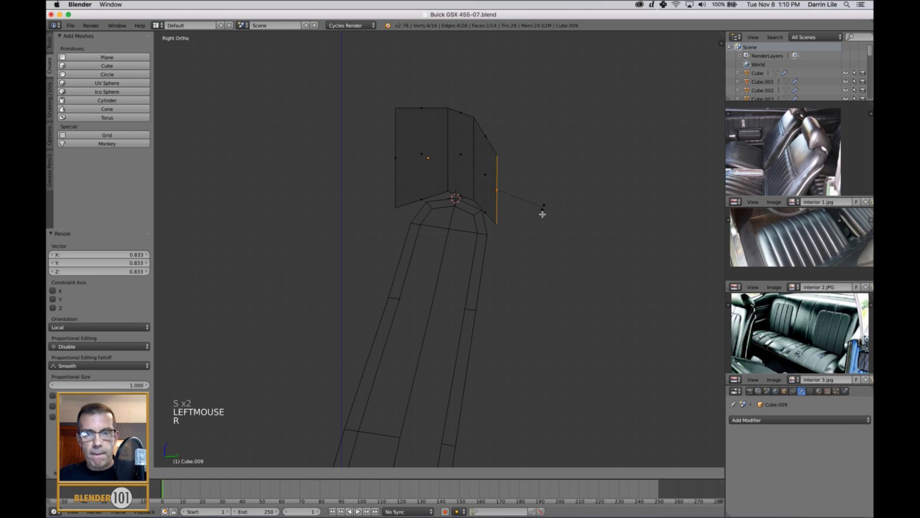
{"action": "left_click", "coordinate": [544, 219]}
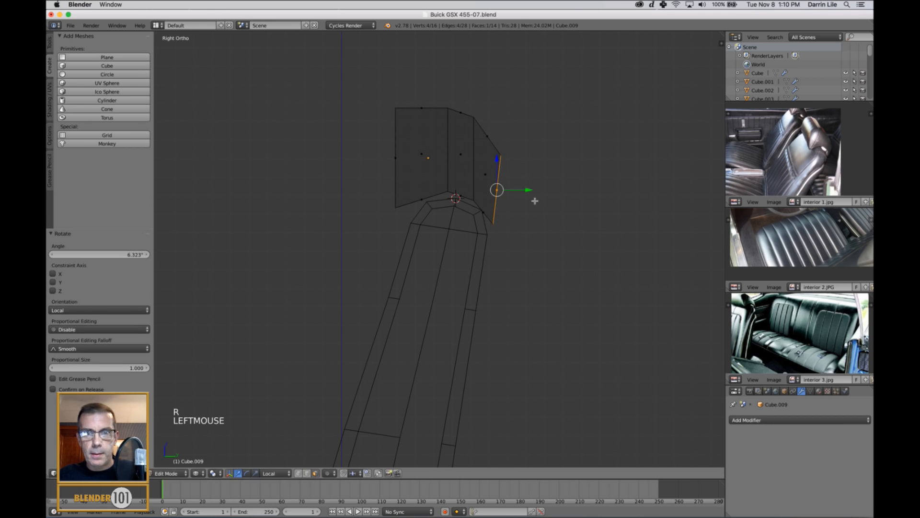
- Move the top edge at the end of the first extruded headrest section 0.037 along Y
{"action": "middle_click_drag", "start_coordinate": [526, 184], "coordinate": [523, 194]}
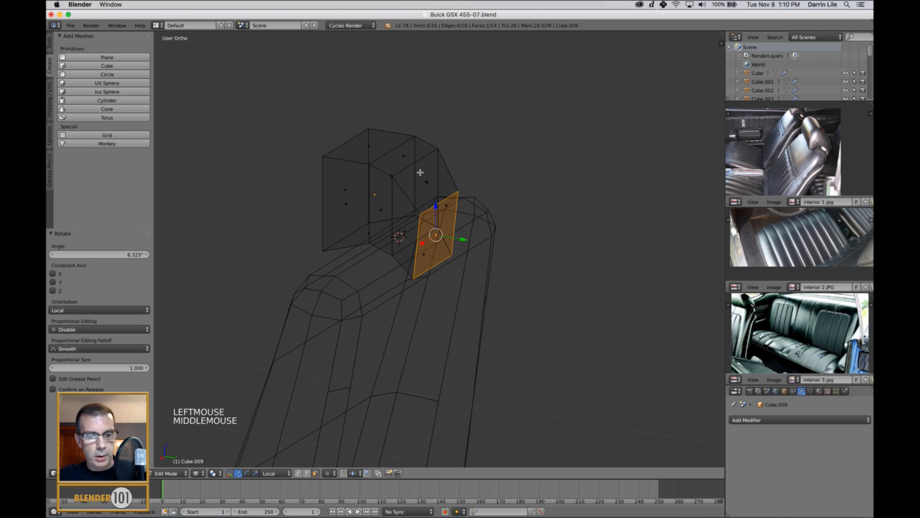
{"action": "key", "text": "ctrl+Tab"}
{"action": "right_click", "coordinate": [402, 178]}
{"action": "right_click", "coordinate": [402, 180]}
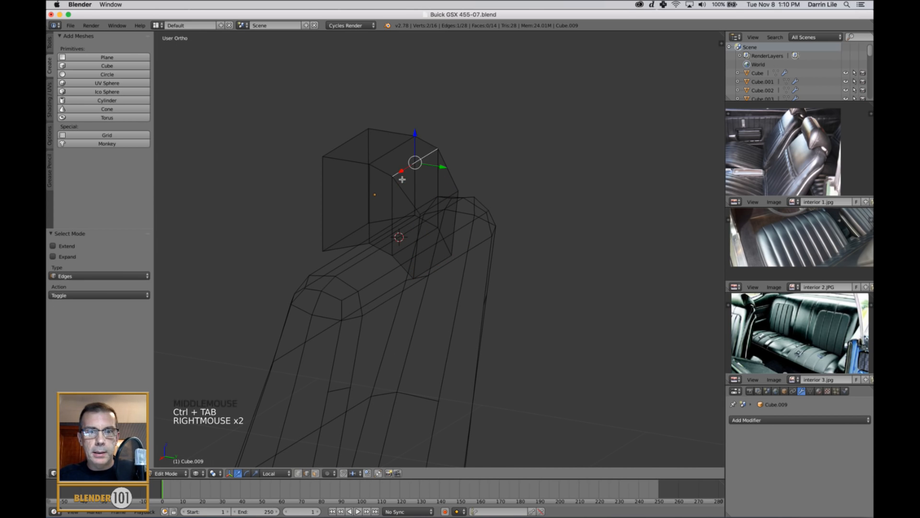
{"action": "middle_click_drag", "start_coordinate": [403, 179], "coordinate": [499, 152]}
{"action": "left_click_drag", "start_coordinate": [516, 147], "coordinate": [522, 149]}
- Widen the whole headrest along X to more than half the backrest's width, using solid shading and the front view
{"action": "key", "text": "z"}
{"action": "mouse_move", "coordinate": [493, 180]}
{"action": "middle_mouse_down"}
{"action": "mouse_move", "coordinate": [577, 195]}
{"action": "mouse_move", "coordinate": [486, 190]}
{"action": "middle_mouse_up"}
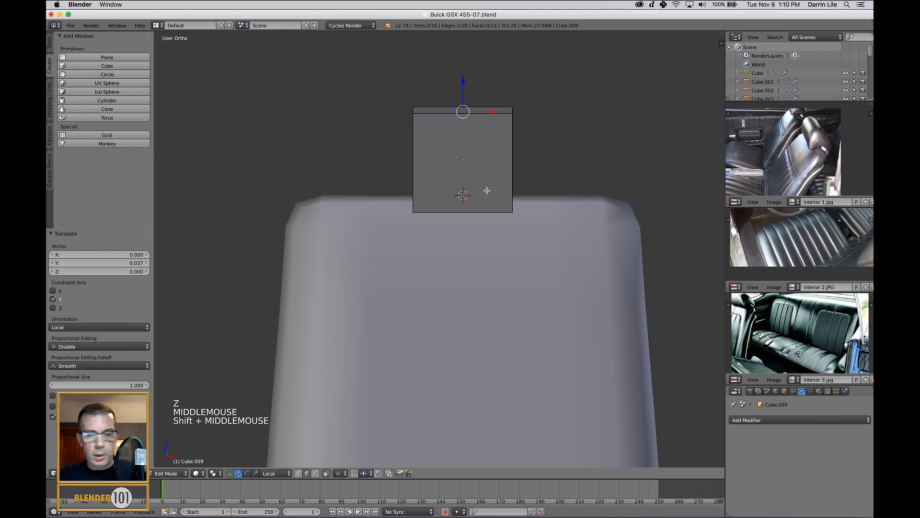
{"action": "key", "text": "KP_1"}
{"action": "key", "text": "a"}
{"action": "key", "text": "a"}
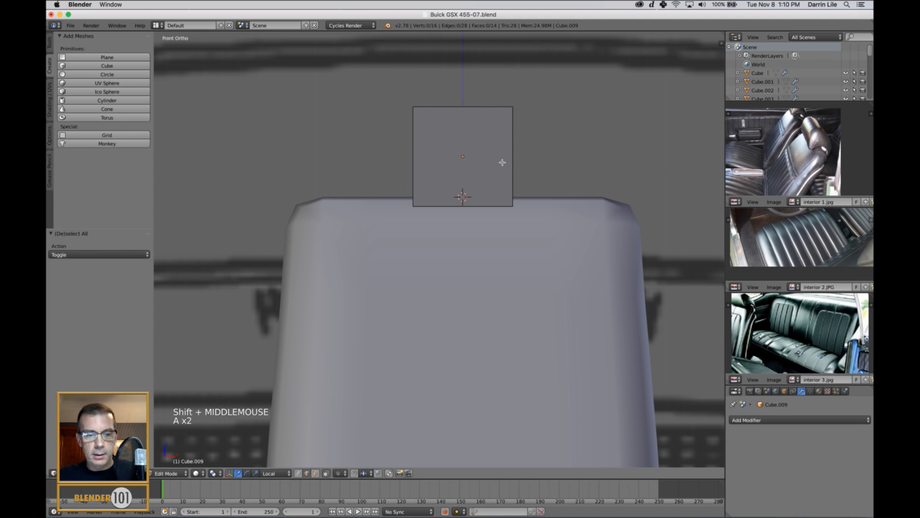
{"action": "key", "text": "Tab"}
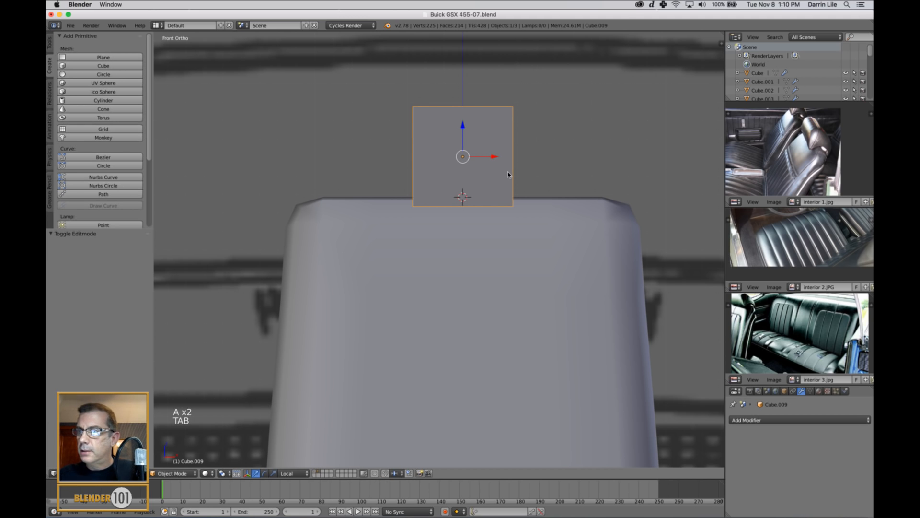
{"action": "key", "text": "s"}
{"action": "key", "text": "x"}
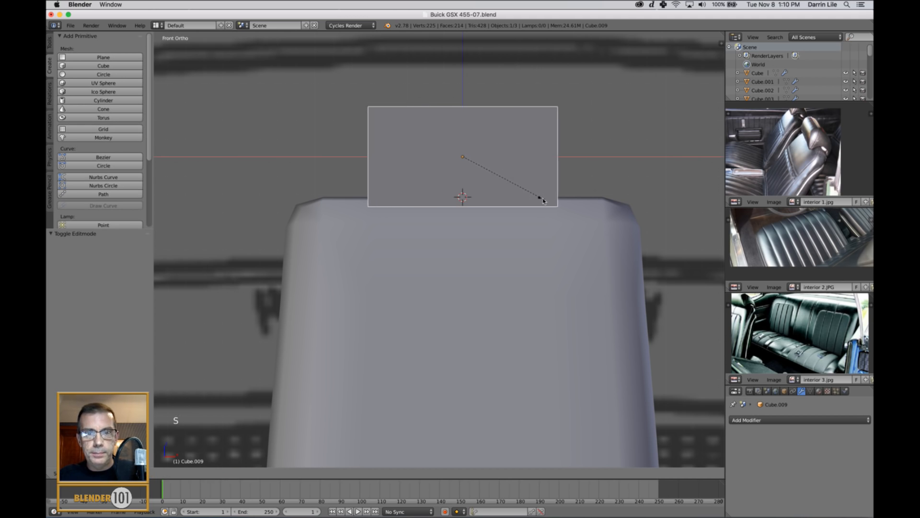
{"action": "left_click", "coordinate": [556, 208]}
- Scale the headrest's width along X by 0.886
{"action": "middle_click_drag", "start_coordinate": [557, 206], "coordinate": [516, 240]}
{"action": "key", "text": "s"}
{"action": "key", "text": "x"}
{"action": "left_click", "coordinate": [575, 240]}
{"action": "scroll", "coordinate": [546, 246], "scroll_direction": "down", "scroll_amount": 3}
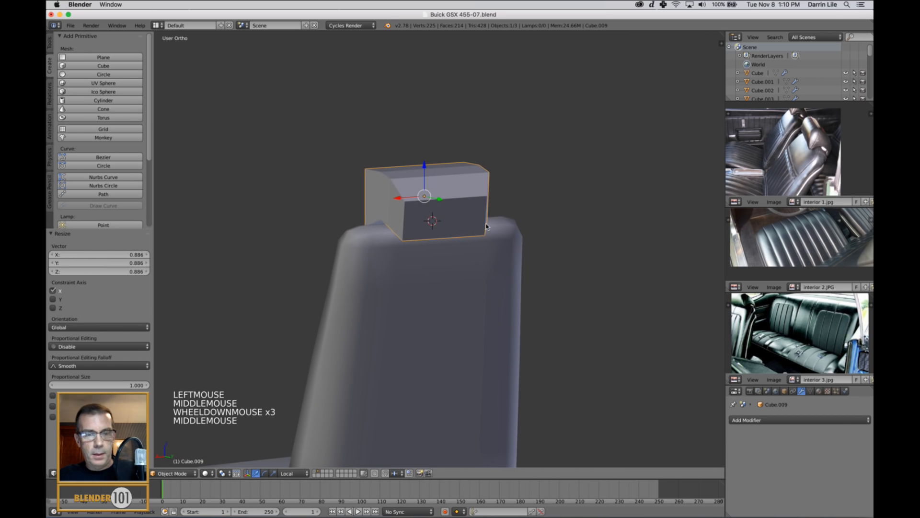
- Scale the headrest's lowest rear edge along X to 0.629 so that the back face tapers downward
{"action": "key", "text": "Tab"}
{"action": "right_click", "coordinate": [451, 238]}
{"action": "key", "text": "s"}
{"action": "key", "text": "x"}
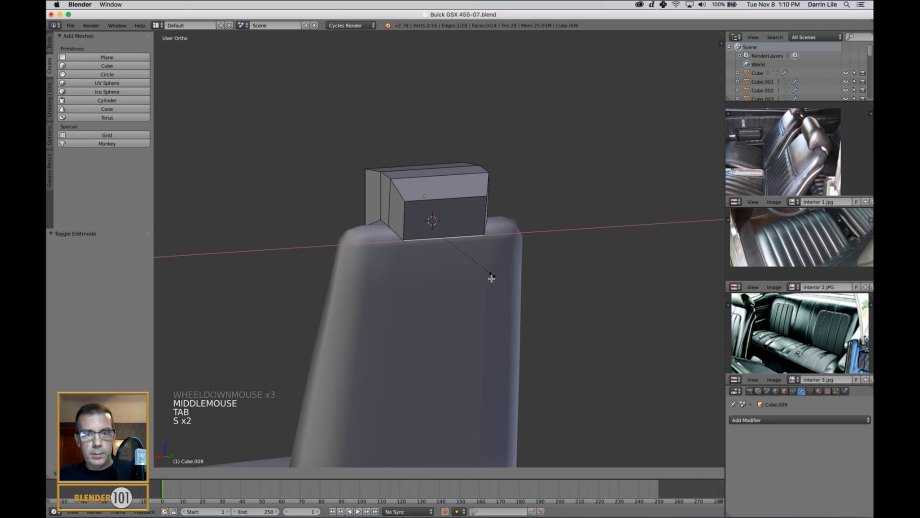
{"action": "left_click", "coordinate": [474, 266]}
{"action": "middle_click_drag", "start_coordinate": [537, 266], "coordinate": [553, 278]}
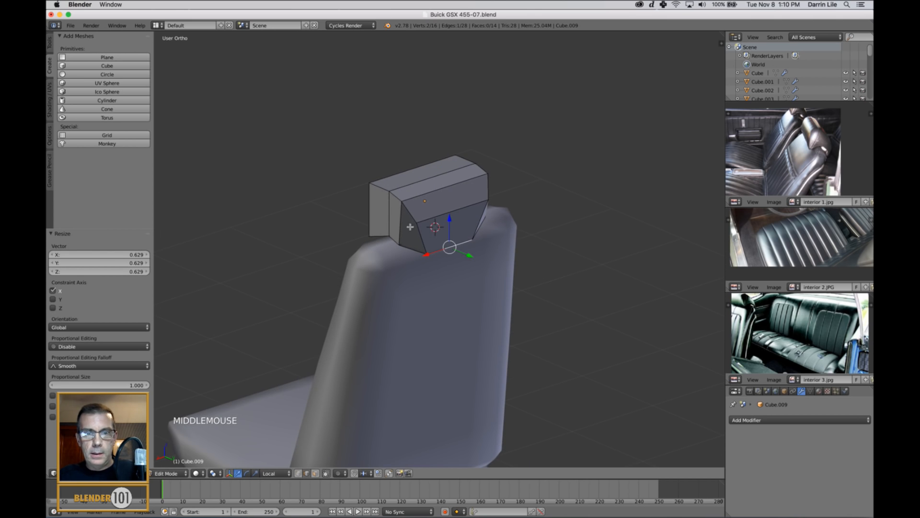
- Scale the headrest's edge loop at the start of the sloped rear section along X to 0.919
{"action": "middle_click_drag", "start_coordinate": [409, 226], "coordinate": [466, 186]}
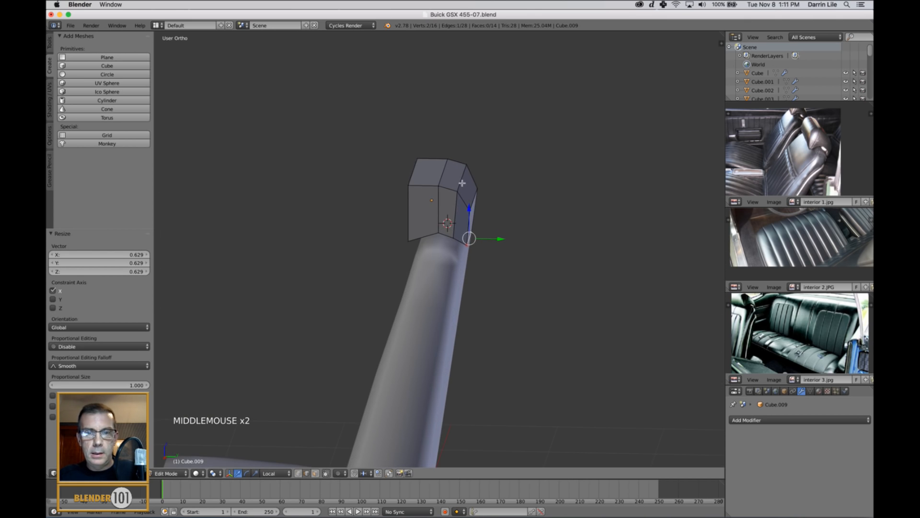
{"action": "right_click", "coordinate": [462, 183]}
{"action": "middle_click_drag", "start_coordinate": [504, 220], "coordinate": [488, 218]}
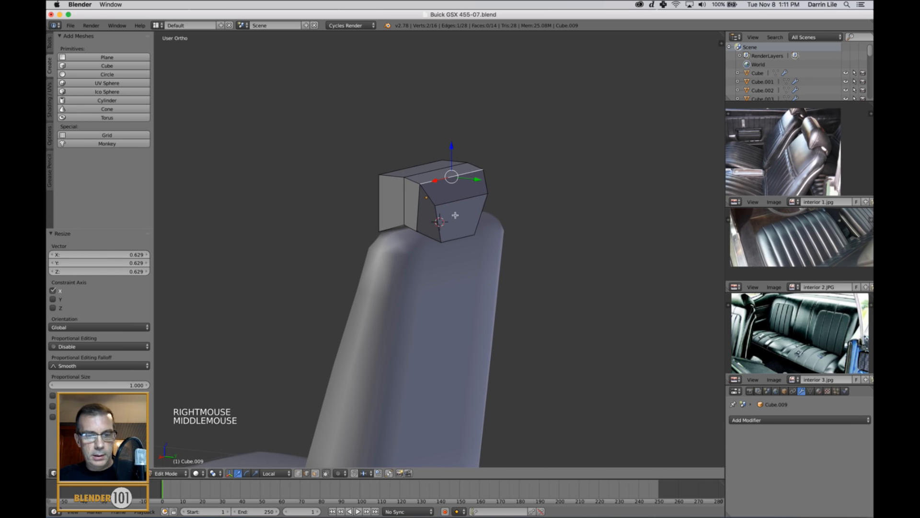
{"action": "right_click", "coordinate": [417, 210], "text": "alt"}
{"action": "key", "text": "s"}
{"action": "key", "text": "x"}
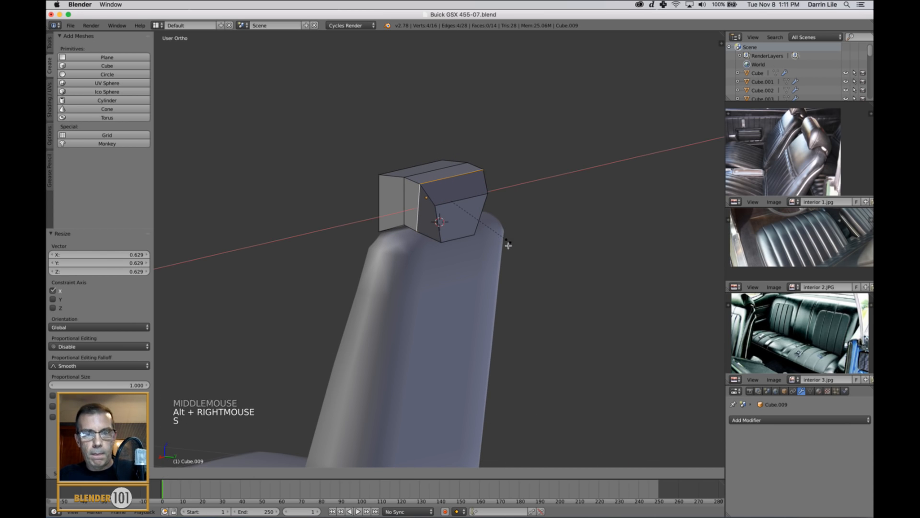
{"action": "left_click", "coordinate": [501, 244]}
- Narrow the headrest edge between the sloped top and the back face slightly along X
{"action": "right_click", "coordinate": [459, 202]}
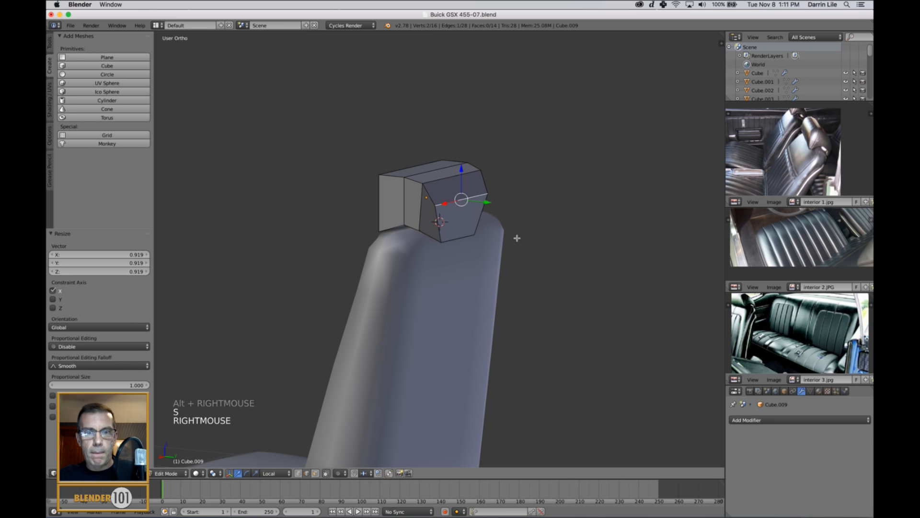
{"action": "key", "text": "s"}
{"action": "key", "text": "s"}
{"action": "left_click", "coordinate": [512, 239]}
{"action": "key", "text": "a"}
{"action": "key", "text": "Tab"}
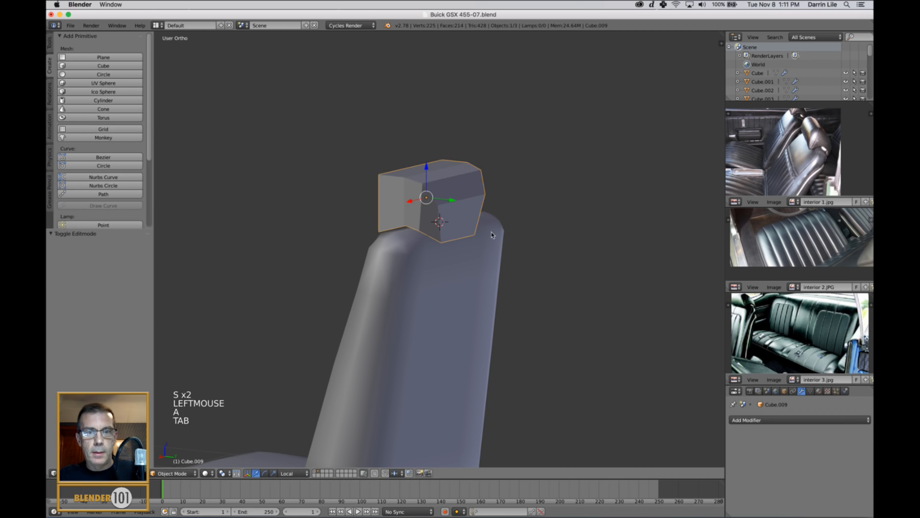
- Fine-tune the width along X of the edge loop where the headrest begins to taper rearward
{"action": "middle_click_drag", "start_coordinate": [472, 238], "coordinate": [451, 283]}
{"action": "key", "text": "Tab"}
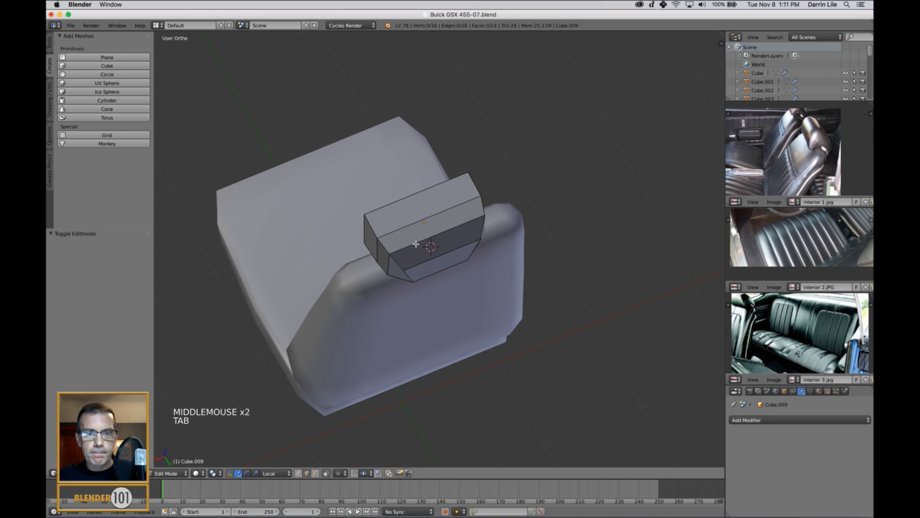
{"action": "right_click", "coordinate": [433, 246], "text": "alt"}
{"action": "key", "text": "s"}
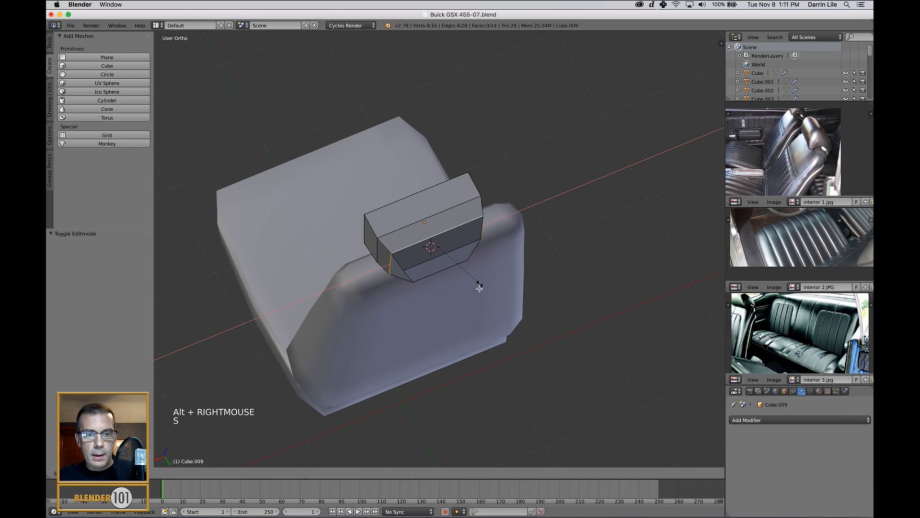
{"action": "left_click", "coordinate": [480, 288]}
{"action": "key", "text": "a"}
{"action": "key", "text": "Tab"}
- Add a Subdivision Surface modifier to the headrest
{"action": "scroll", "coordinate": [463, 287], "scroll_direction": "down", "scroll_amount": 2}
{"action": "middle_click_drag", "start_coordinate": [455, 287], "coordinate": [512, 267]}
{"action": "scroll", "coordinate": [493, 262], "scroll_direction": "up", "scroll_amount": 3}
{"action": "left_click", "coordinate": [800, 420]}
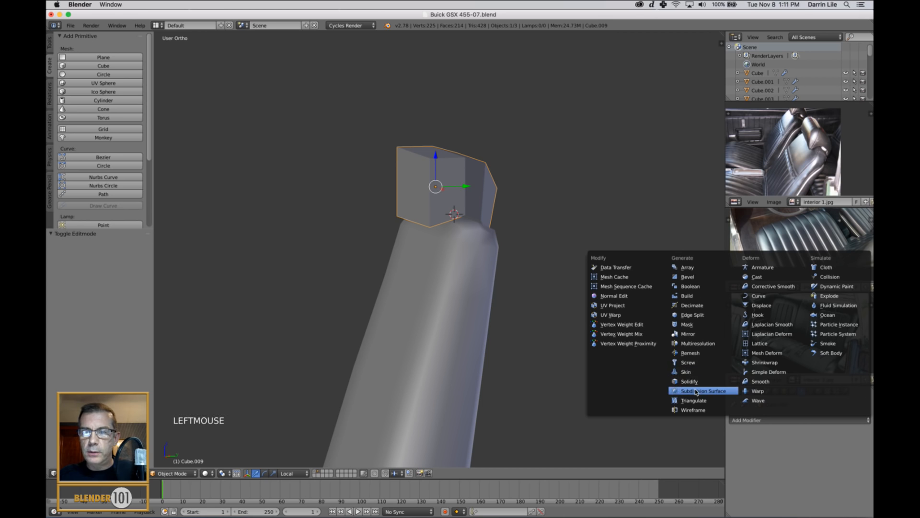
{"action": "left_click", "coordinate": [696, 391]}
{"action": "middle_click_drag", "start_coordinate": [695, 390], "coordinate": [534, 218]}
- Add two vertical loop cuts around the headrest and spread them apart along X toward its ends
{"action": "key", "text": "Tab"}
{"action": "scroll", "coordinate": [450, 192], "scroll_direction": "up", "scroll_amount": 2}
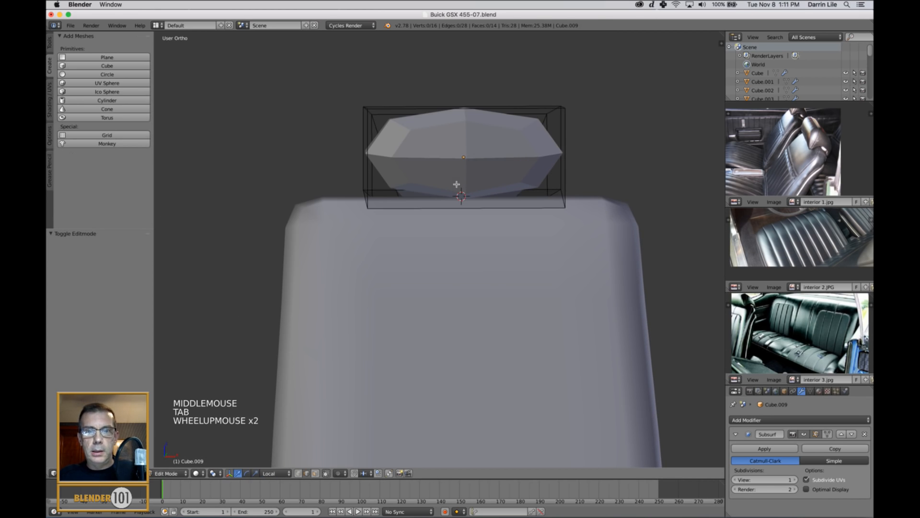
{"action": "key", "text": "ctrl+r"}
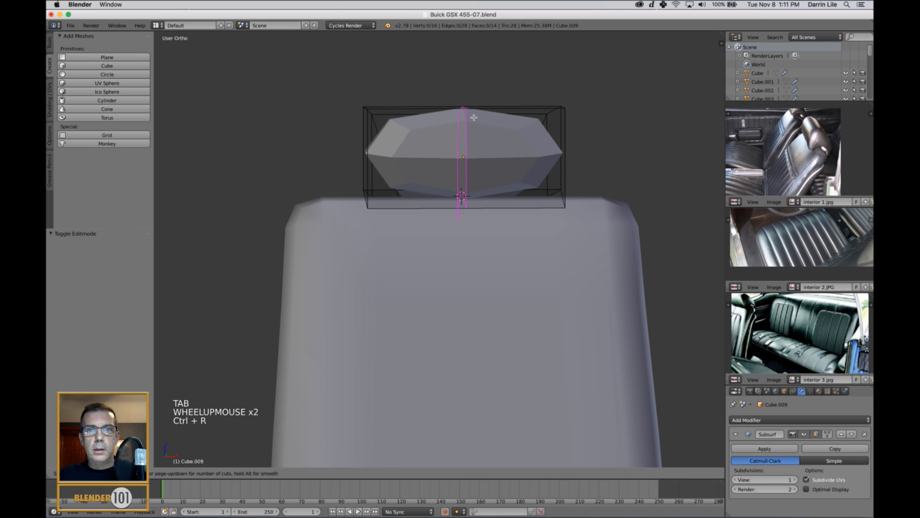
{"action": "left_click", "coordinate": [473, 117]}
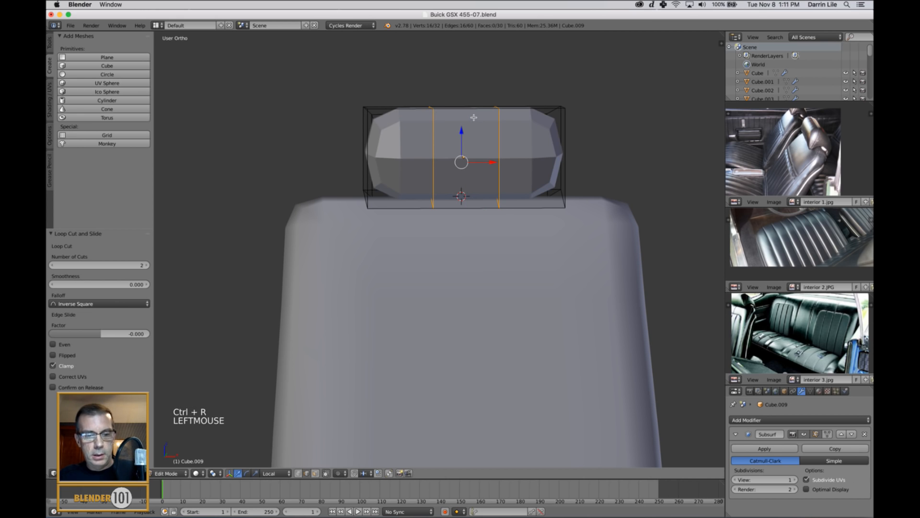
{"action": "key", "text": "s"}
{"action": "key", "text": "x"}
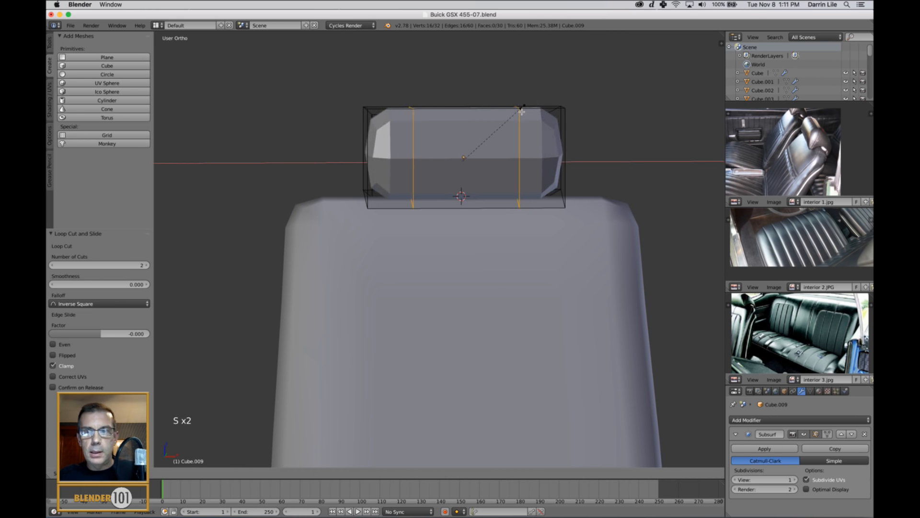
{"action": "left_click", "coordinate": [522, 112]}
{"action": "key", "text": "Tab"}
- Apply smooth shading to the headrest
{"action": "middle_click_drag", "start_coordinate": [585, 189], "coordinate": [565, 190]}
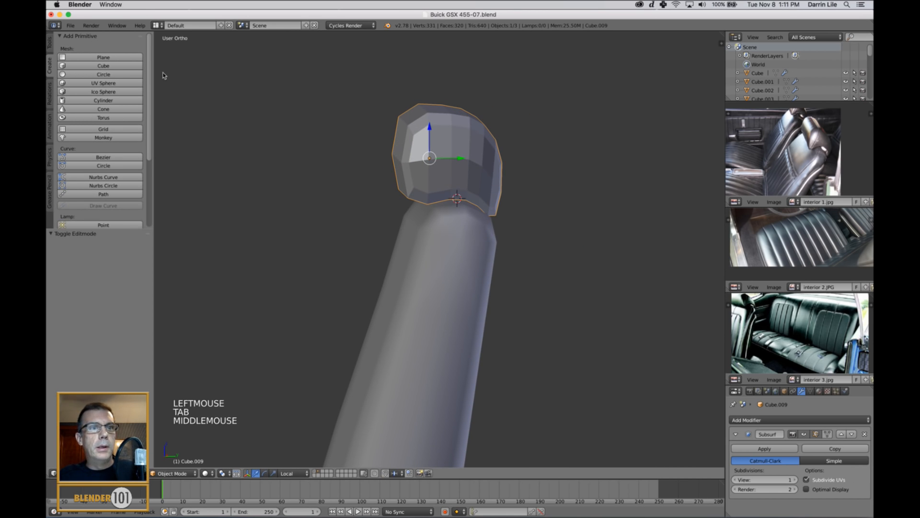
{"action": "left_click", "coordinate": [49, 43]}
{"action": "left_click", "coordinate": [80, 160]}
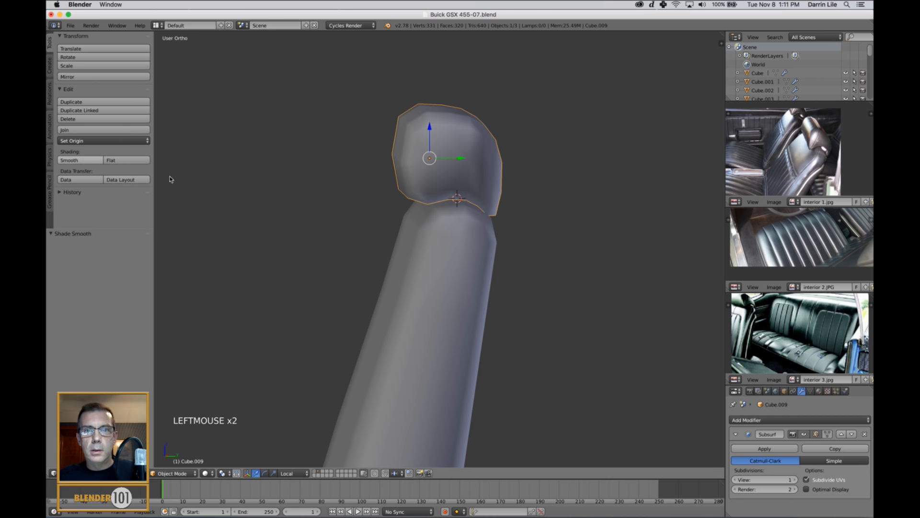
{"action": "scroll", "coordinate": [475, 221], "scroll_direction": "down", "scroll_amount": 3}
{"action": "middle_click_drag", "start_coordinate": [474, 220], "coordinate": [476, 218]}
{"action": "scroll", "coordinate": [476, 216], "scroll_direction": "up", "scroll_amount": 2}
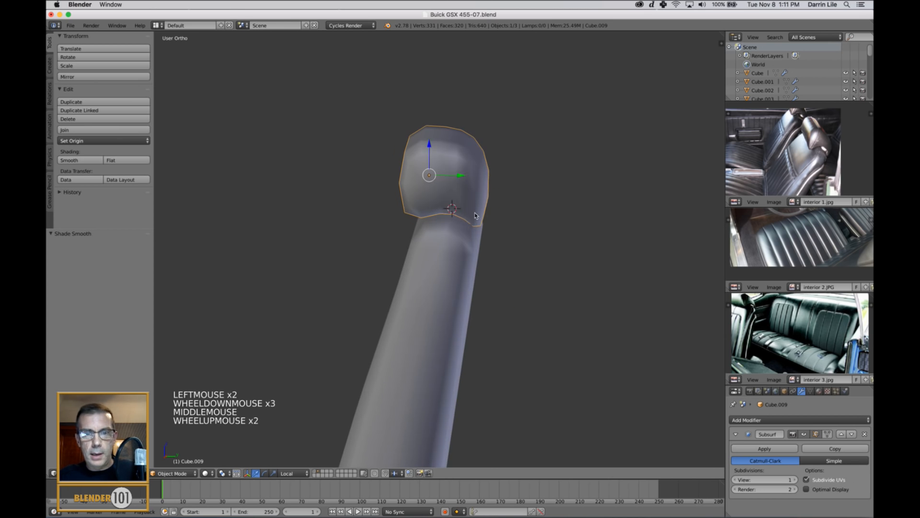
- Scale the headrest along Y by 1.154 to make it deeper from front to back
{"action": "scroll", "coordinate": [475, 215], "scroll_direction": "up", "scroll_amount": 1}
{"action": "key", "text": "s"}
{"action": "key", "text": "s"}
{"action": "key", "text": "s"}
{"action": "key", "text": "s"}
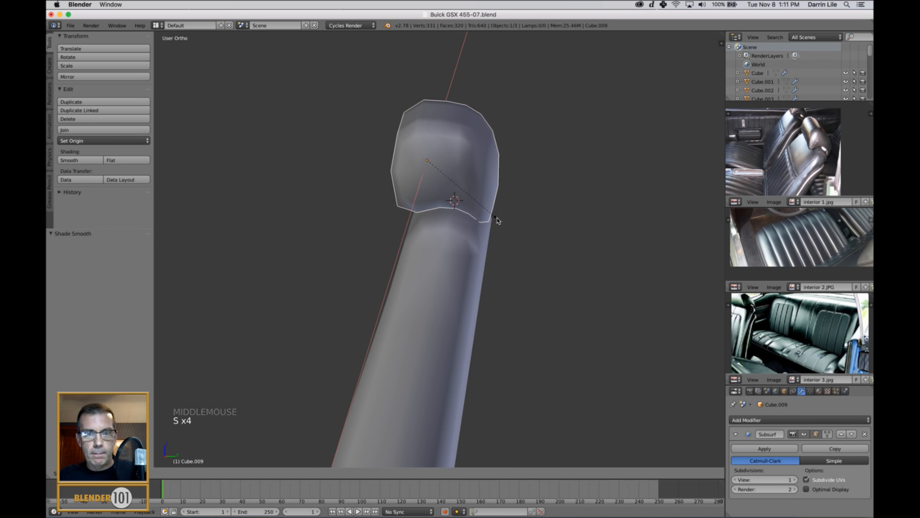
{"action": "middle_click_drag", "start_coordinate": [496, 227], "coordinate": [534, 242]}
{"action": "key", "text": "s"}
{"action": "key", "text": "s"}
{"action": "left_click", "coordinate": [536, 258]}
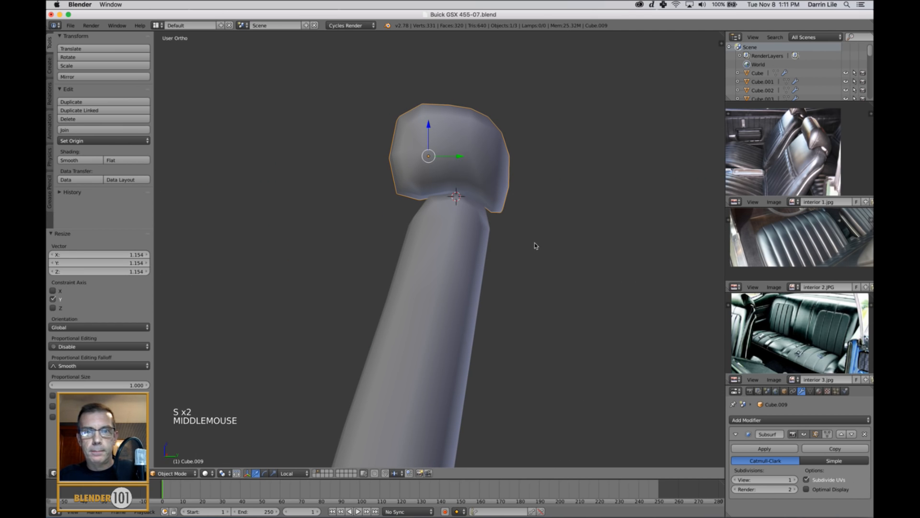
- Lower the headrest slightly along Z onto the top of the backrest and deselect it
{"action": "left_click", "coordinate": [428, 129]}
{"action": "scroll", "coordinate": [451, 206], "scroll_direction": "down", "scroll_amount": 2}
{"action": "key", "text": "a"}
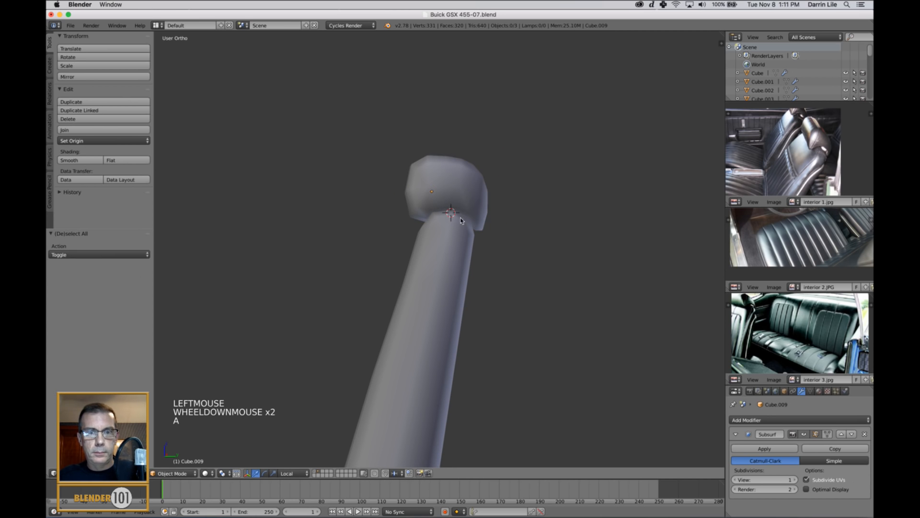
- Widen the spacing of the headrest's two lower front corner vertices along X so its base flares outward
{"action": "key", "text": "Tab"}
{"action": "middle_click_drag", "start_coordinate": [457, 231], "coordinate": [517, 225]}
{"action": "key", "text": "Tab"}
{"action": "key", "text": "Tab"}
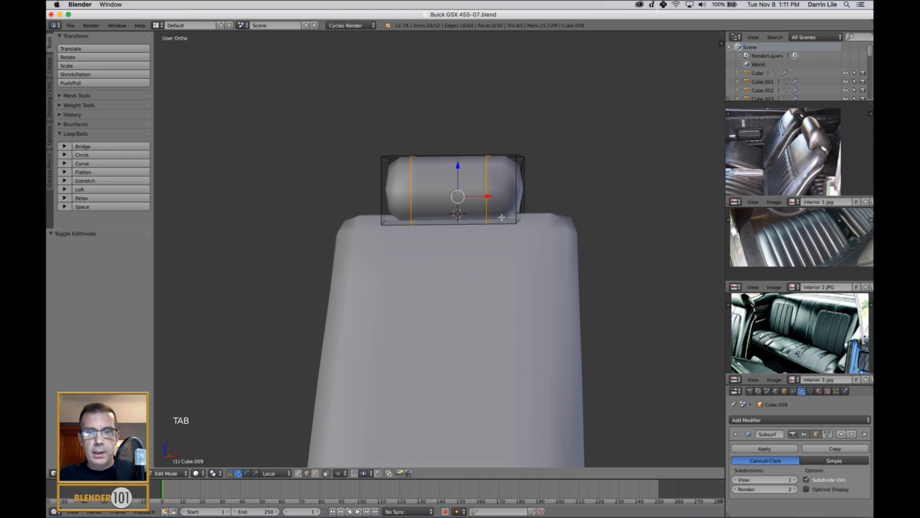
{"action": "scroll", "coordinate": [533, 223], "scroll_direction": "up", "scroll_amount": 2}
{"action": "key", "text": "ctrl+Tab"}
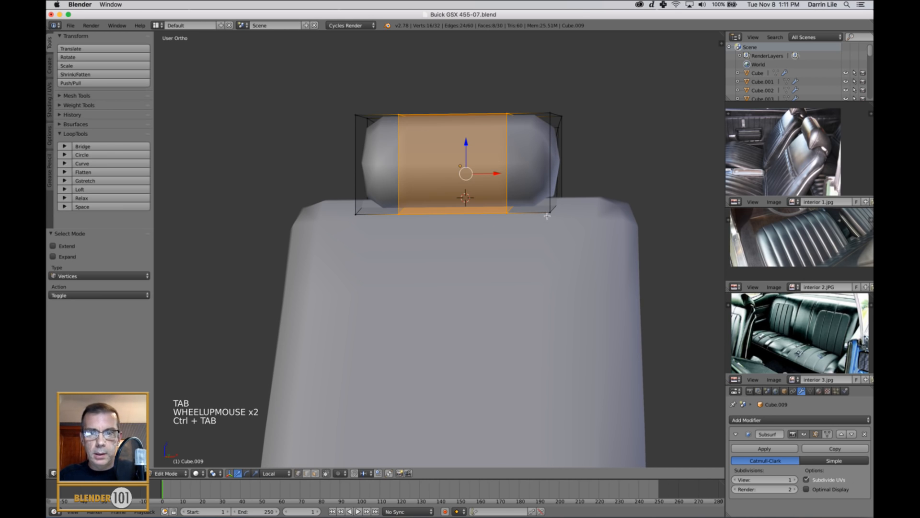
{"action": "right_click", "coordinate": [548, 214]}
{"action": "right_click", "coordinate": [356, 214], "text": "shift"}
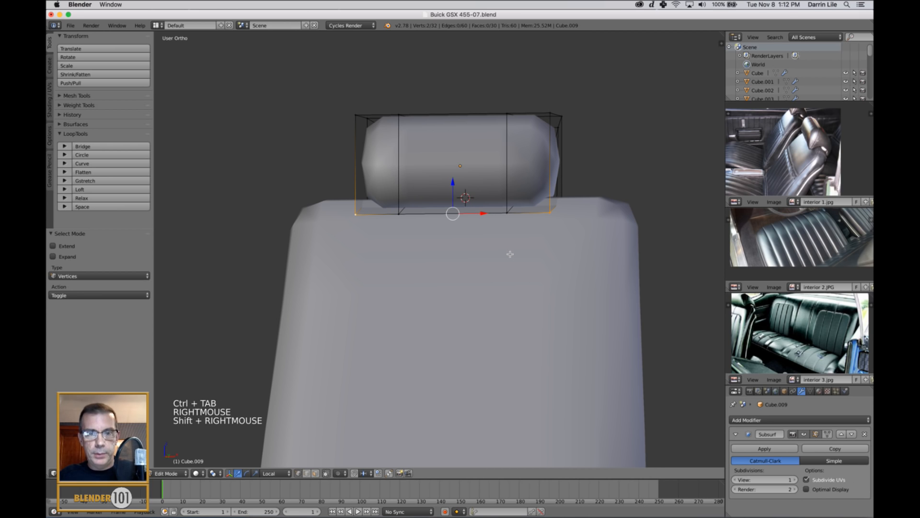
{"action": "key", "text": "s"}
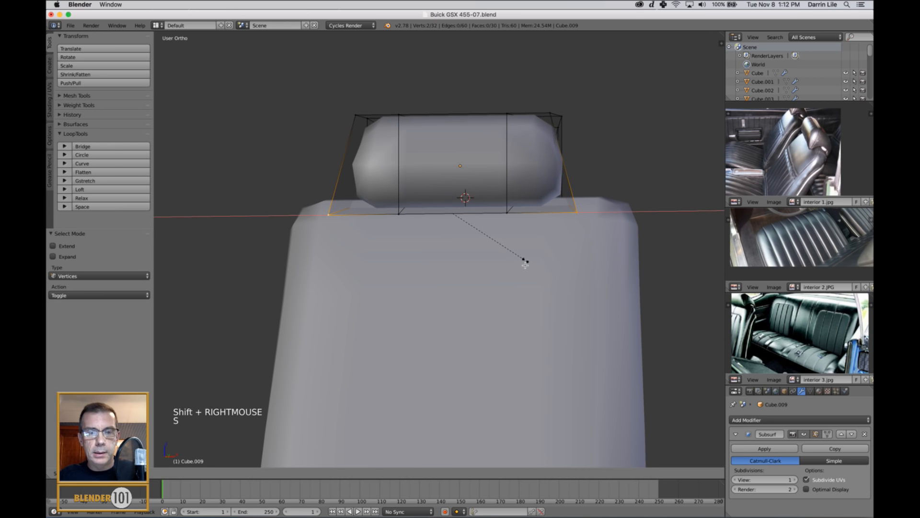
{"action": "left_click", "coordinate": [526, 263]}
{"action": "key", "text": "a"}
{"action": "key", "text": "Tab"}
- Apply the headrest's Subdivision Surface modifier
{"action": "scroll", "coordinate": [537, 252], "scroll_direction": "down", "scroll_amount": 3}
{"action": "mouse_move", "coordinate": [544, 247]}
{"action": "middle_mouse_down"}
{"action": "mouse_move", "coordinate": [530, 257]}
{"action": "mouse_move", "coordinate": [479, 251]}
{"action": "mouse_move", "coordinate": [536, 242]}
{"action": "mouse_move", "coordinate": [547, 259]}
{"action": "middle_mouse_up"}
{"action": "scroll", "coordinate": [548, 259], "scroll_direction": "down", "scroll_amount": 4}
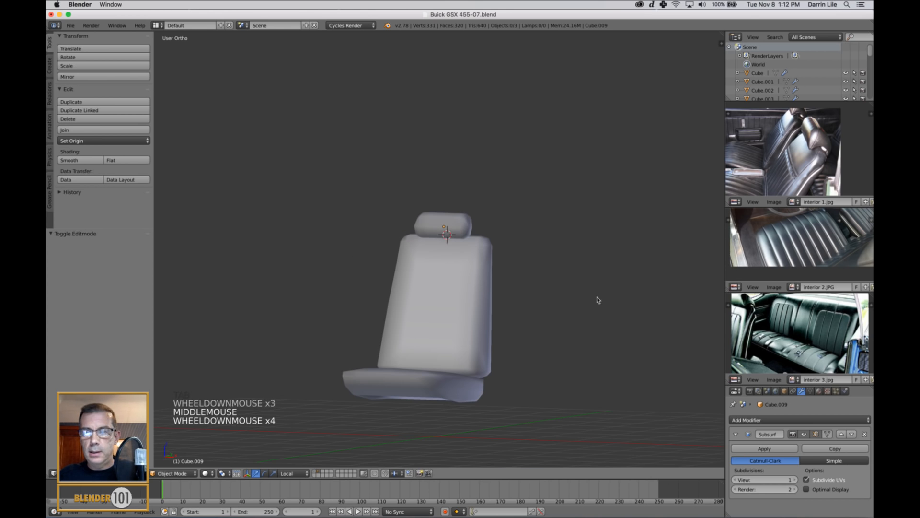
{"action": "left_click", "coordinate": [764, 448]}
{"action": "scroll", "coordinate": [463, 240], "scroll_direction": "up", "scroll_amount": 5}
{"action": "scroll", "coordinate": [463, 240], "scroll_direction": "down", "scroll_amount": 4}
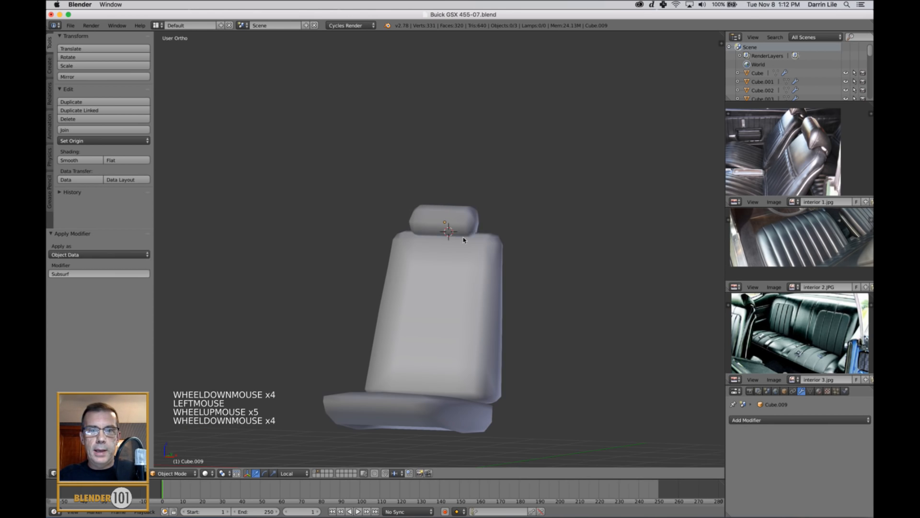
- Raise a row of five faces running across the top of the headrest slightly along Z
{"action": "right_click", "coordinate": [477, 220]}
{"action": "mouse_move", "coordinate": [478, 221]}
{"action": "middle_mouse_down"}
{"action": "mouse_move", "coordinate": [518, 253]}
{"action": "mouse_move", "coordinate": [504, 253]}
{"action": "mouse_move", "coordinate": [493, 226]}
{"action": "mouse_move", "coordinate": [482, 229]}
{"action": "mouse_move", "coordinate": [485, 208]}
{"action": "middle_mouse_up"}
{"action": "scroll", "coordinate": [496, 226], "scroll_direction": "up", "scroll_amount": 2}
{"action": "key", "text": "Tab"}
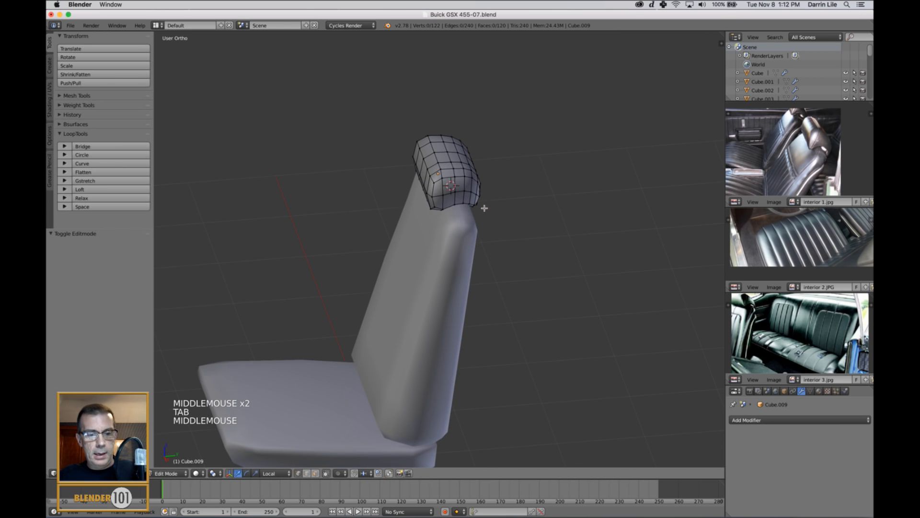
{"action": "key", "text": "ctrl+Tab"}
{"action": "left_click", "coordinate": [470, 209]}
{"action": "key", "text": "ctrl+Tab"}
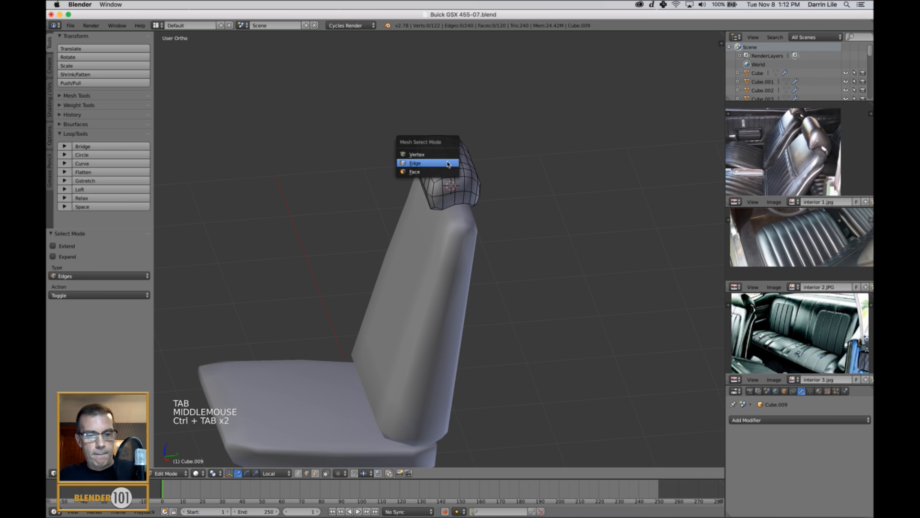
{"action": "left_click", "coordinate": [445, 165]}
{"action": "right_click", "coordinate": [437, 146]}
{"action": "right_click", "coordinate": [441, 154], "text": "shift"}
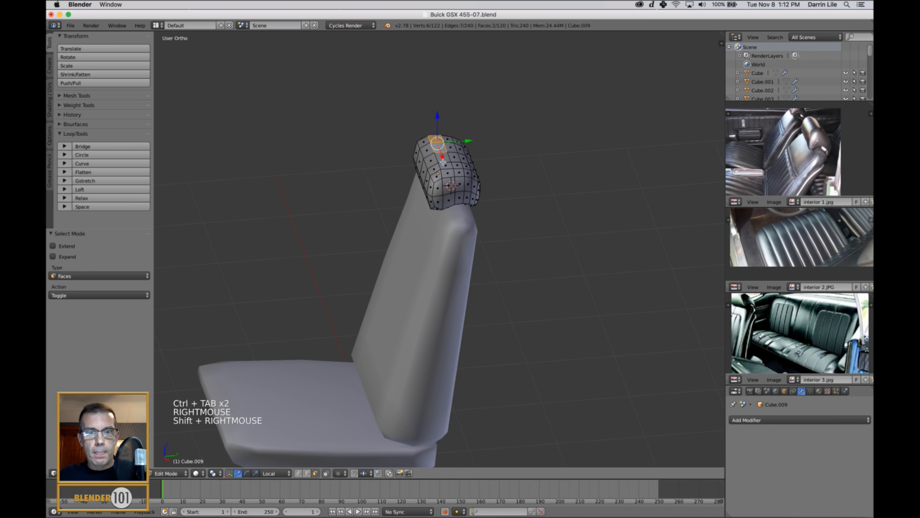
{"action": "right_click", "coordinate": [444, 162], "text": "shift"}
{"action": "scroll", "coordinate": [490, 202], "scroll_direction": "up", "scroll_amount": 2}
{"action": "middle_click_drag", "start_coordinate": [489, 202], "coordinate": [448, 64]}
{"action": "left_click", "coordinate": [446, 63]}
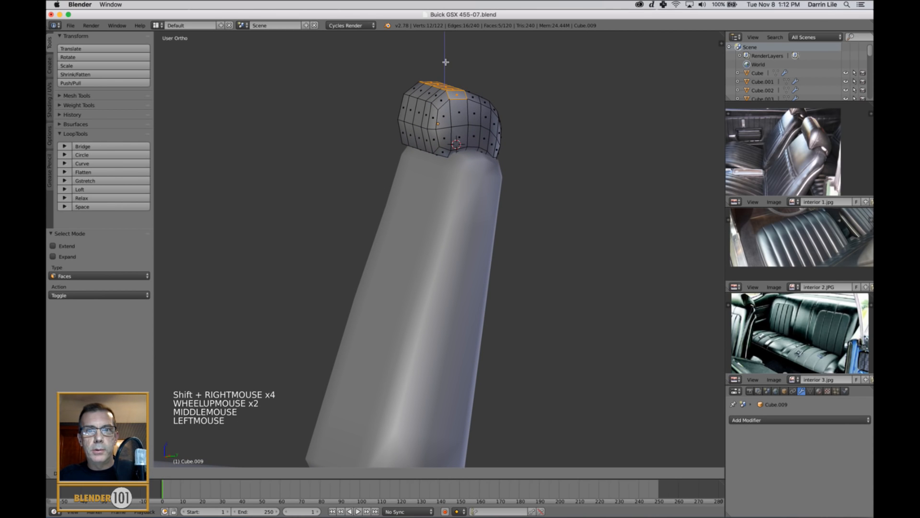
{"action": "key", "text": "a"}
{"action": "key", "text": "Tab"}
- Switch to perspective view, deselect everything and reset the 3D cursor to the scene origin
{"action": "scroll", "coordinate": [523, 293], "scroll_direction": "down", "scroll_amount": 3}
{"action": "mouse_move", "coordinate": [513, 288]}
{"action": "middle_mouse_down"}
{"action": "mouse_move", "coordinate": [542, 294]}
{"action": "mouse_move", "coordinate": [521, 296]}
{"action": "middle_mouse_up"}
{"action": "key", "text": "KP_5"}
{"action": "scroll", "coordinate": [490, 300], "scroll_direction": "down", "scroll_amount": 4}
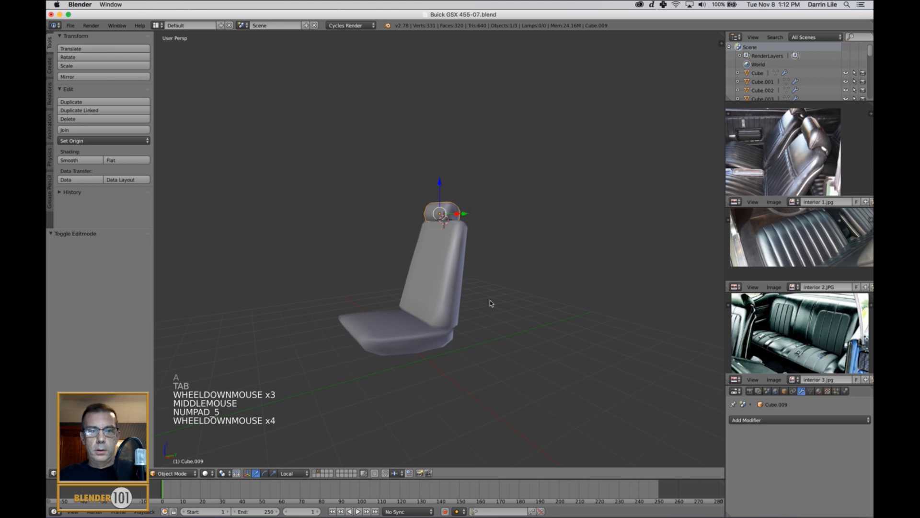
{"action": "key", "text": "a"}
{"action": "scroll", "coordinate": [496, 293], "scroll_direction": "down", "scroll_amount": 2}
{"action": "mouse_move", "coordinate": [496, 294]}
{"action": "middle_mouse_down"}
{"action": "mouse_move", "coordinate": [470, 292]}
{"action": "mouse_move", "coordinate": [486, 296]}
{"action": "middle_mouse_up"}
{"action": "scroll", "coordinate": [479, 293], "scroll_direction": "up", "scroll_amount": 4}
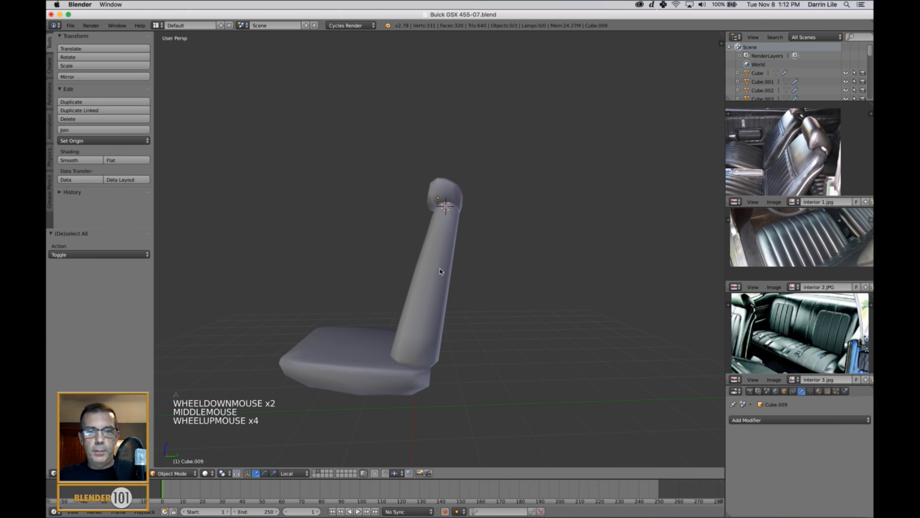
{"action": "key", "text": "shift+c"}
{"action": "scroll", "coordinate": [476, 293], "scroll_direction": "down", "scroll_amount": 5}
{"action": "middle_click_drag", "start_coordinate": [476, 293], "coordinate": [513, 312]}
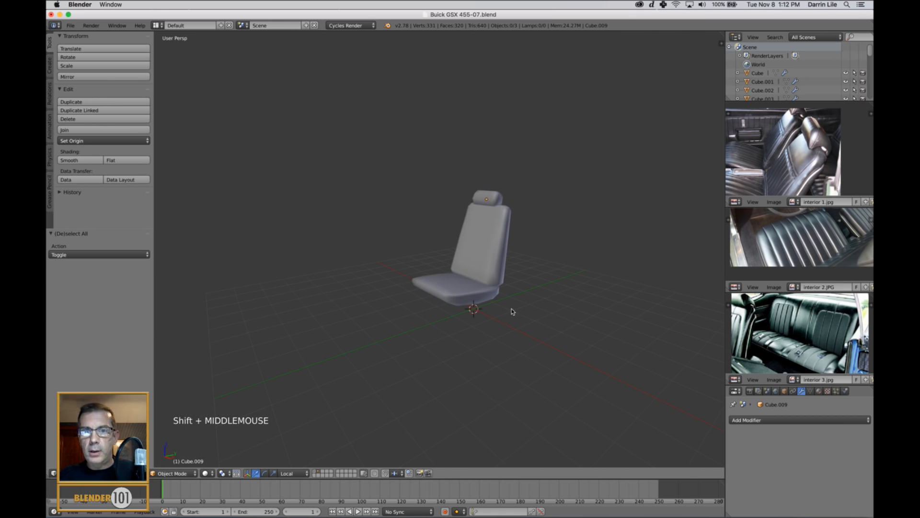
- Join the cushion, the backrest and the headrest into one object, with the headrest as the active object
{"action": "right_click", "coordinate": [483, 294]}
{"action": "right_click", "coordinate": [492, 215], "text": "shift"}
{"action": "right_click", "coordinate": [489, 200], "text": "shift"}
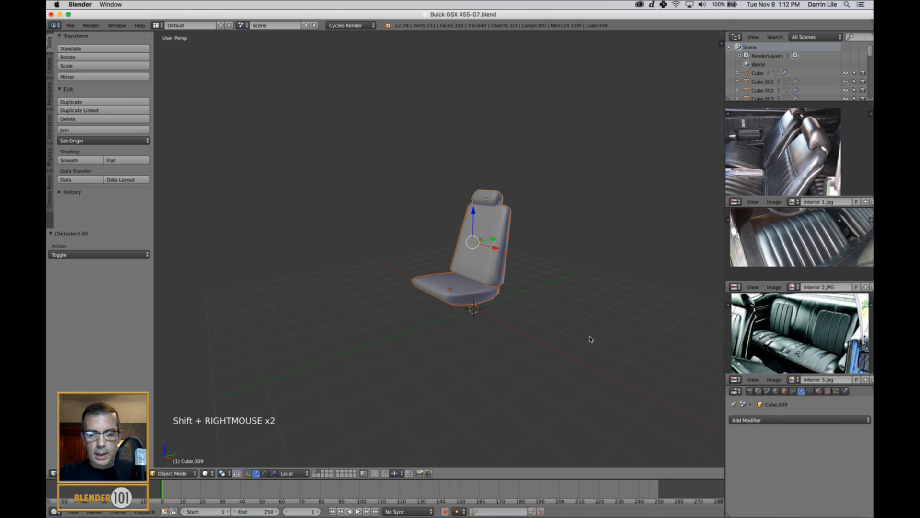
{"action": "key", "text": "ctrl+j"}
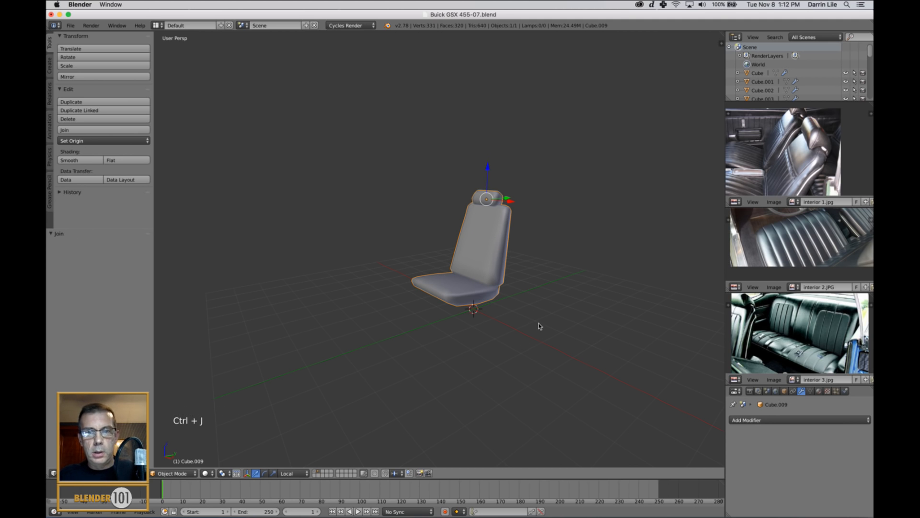
{"action": "middle_click_drag", "start_coordinate": [540, 326], "coordinate": [533, 331]}
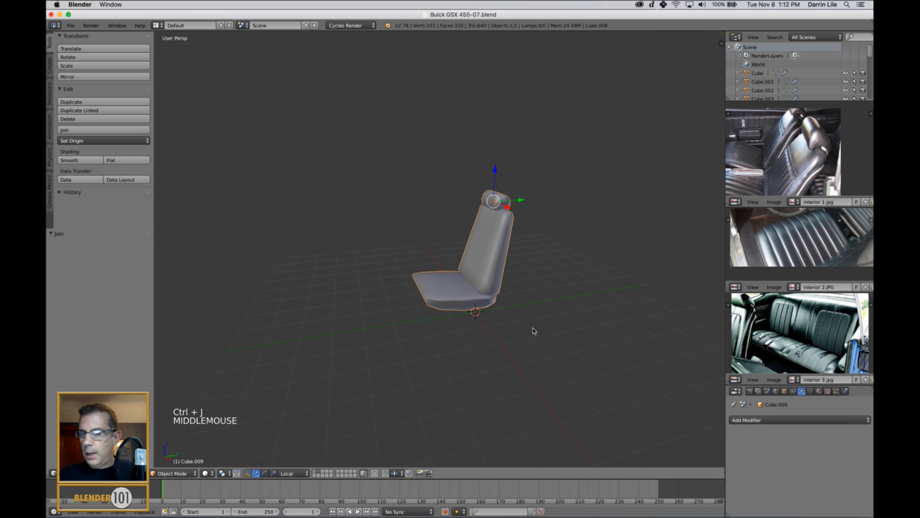
- Show the car model's layer together with the seat's layer and display the scene in wireframe
{"action": "left_click", "coordinate": [316, 472], "text": "shift"}
{"action": "scroll", "coordinate": [457, 283], "scroll_direction": "down", "scroll_amount": 3}
{"action": "key", "text": "z"}
{"action": "scroll", "coordinate": [514, 312], "scroll_direction": "up", "scroll_amount": 4}
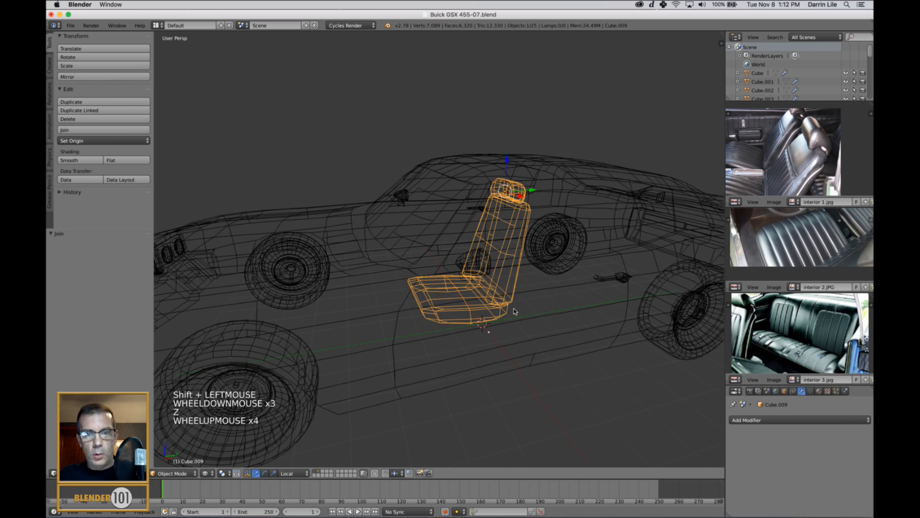
- Move the joined seat 1.845 along its local X axis from the car's centre to the driver's side
{"action": "middle_click_drag", "start_coordinate": [515, 311], "coordinate": [454, 327]}
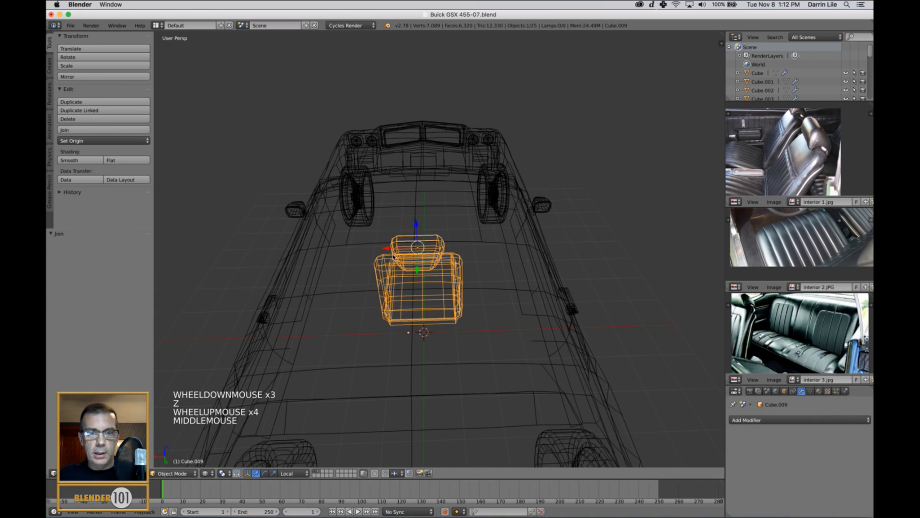
{"action": "left_click_drag", "start_coordinate": [387, 250], "coordinate": [317, 250]}
{"action": "middle_click_drag", "start_coordinate": [317, 250], "coordinate": [434, 300]}
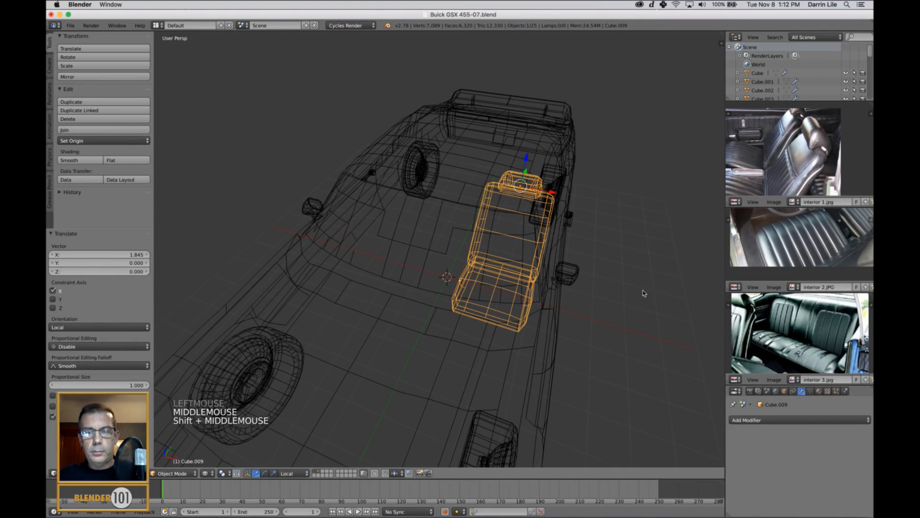
- In the right orthographic view, move the seat up and back inside the car body and scale it uniformly to 0.836
{"action": "middle_click_drag", "start_coordinate": [644, 294], "coordinate": [537, 162]}
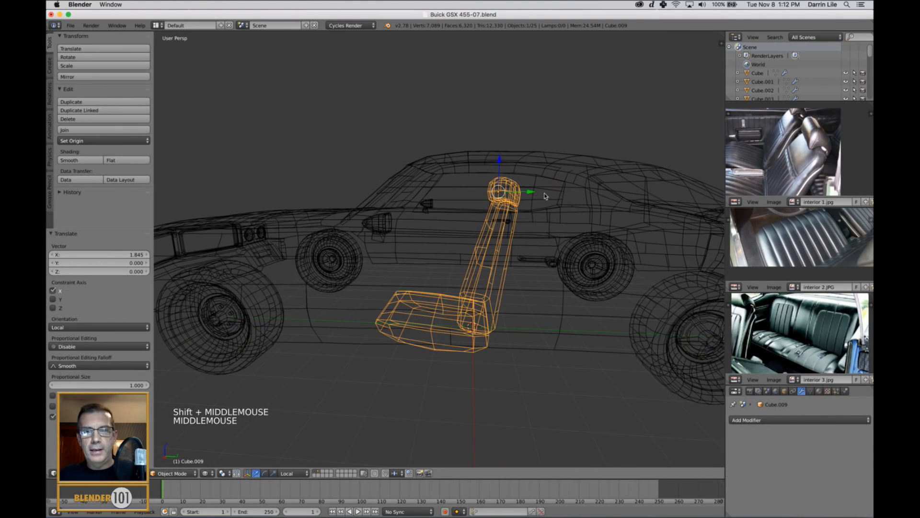
{"action": "key", "text": "KP_3"}
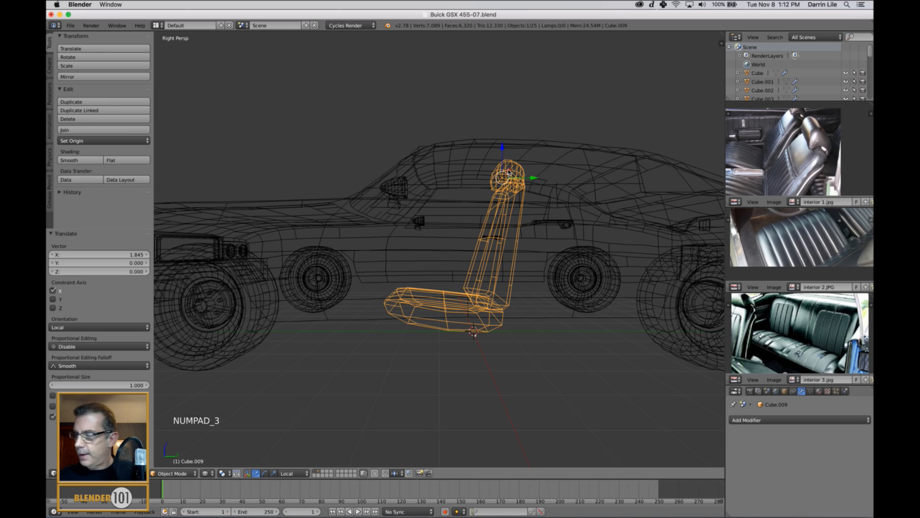
{"action": "key", "text": "KP_5"}
{"action": "middle_click_drag", "start_coordinate": [535, 150], "coordinate": [490, 247], "text": "shift"}
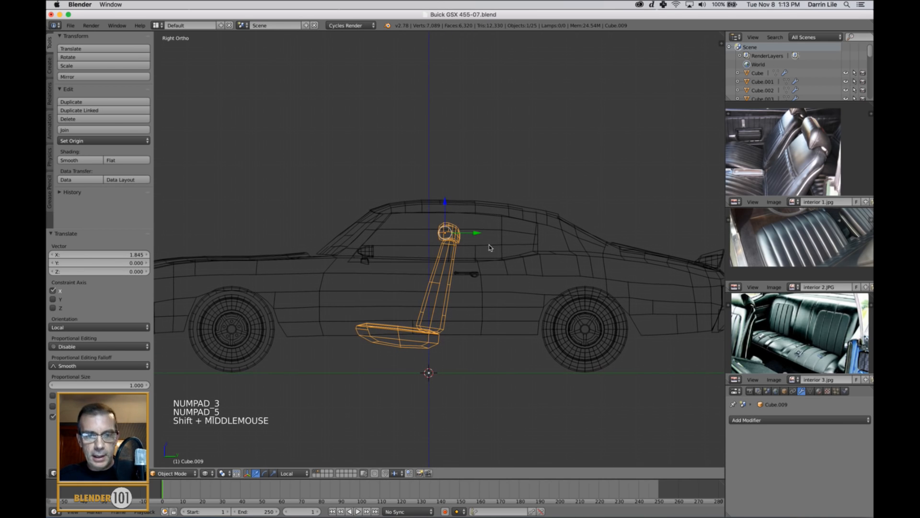
{"action": "key", "text": "g"}
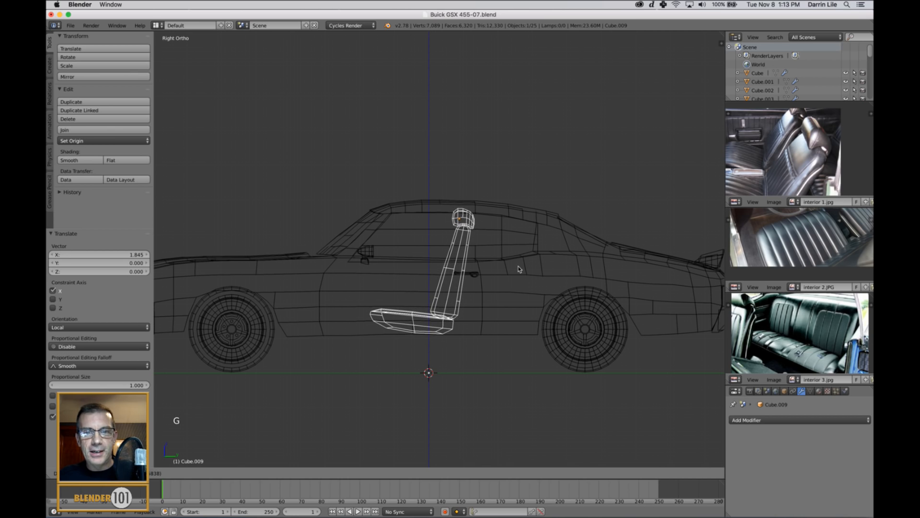
{"action": "left_click", "coordinate": [525, 287]}
{"action": "key", "text": "s"}
{"action": "key", "text": "s"}
{"action": "left_click", "coordinate": [511, 288]}
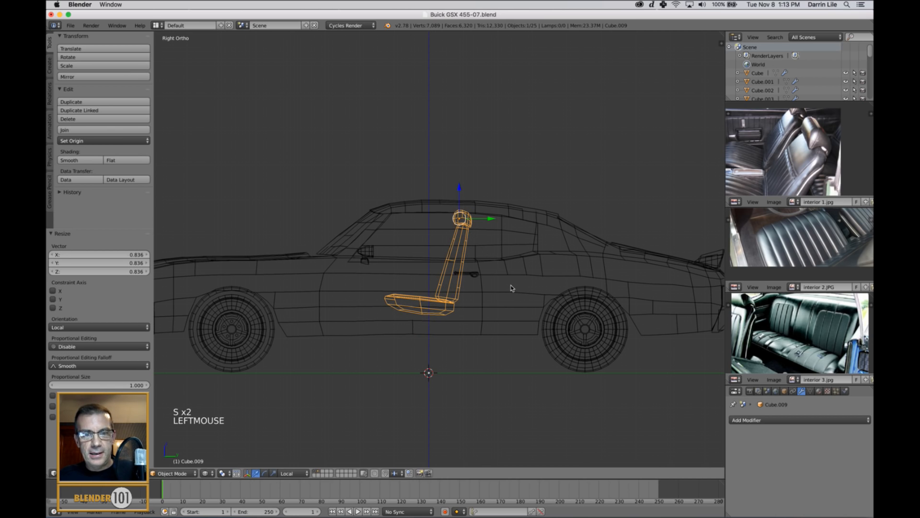
- Lower the seat and shift it forward by -0.075 in Y and -0.225 in Z, plus a further -0.138 along Y
{"action": "key", "text": "g"}
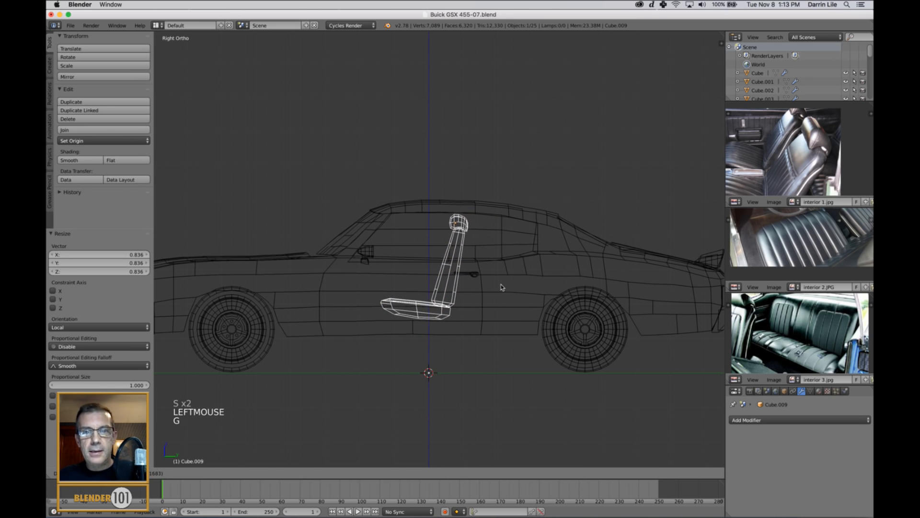
{"action": "left_click", "coordinate": [502, 290]}
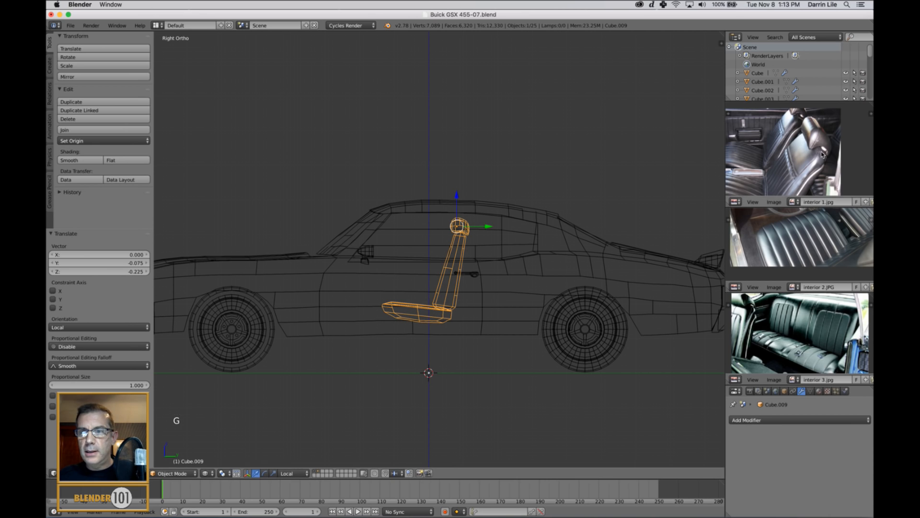
{"action": "scroll", "coordinate": [810, 154], "scroll_direction": "down", "scroll_amount": 4}
{"action": "middle_click_drag", "start_coordinate": [818, 158], "coordinate": [806, 172]}
{"action": "scroll", "coordinate": [808, 163], "scroll_direction": "up", "scroll_amount": 3}
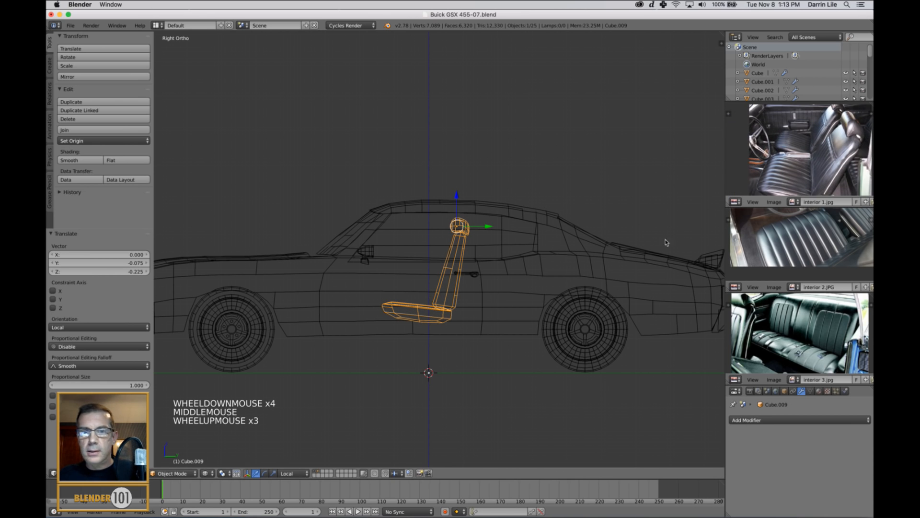
{"action": "middle_click_drag", "start_coordinate": [514, 279], "coordinate": [518, 281], "text": "shift"}
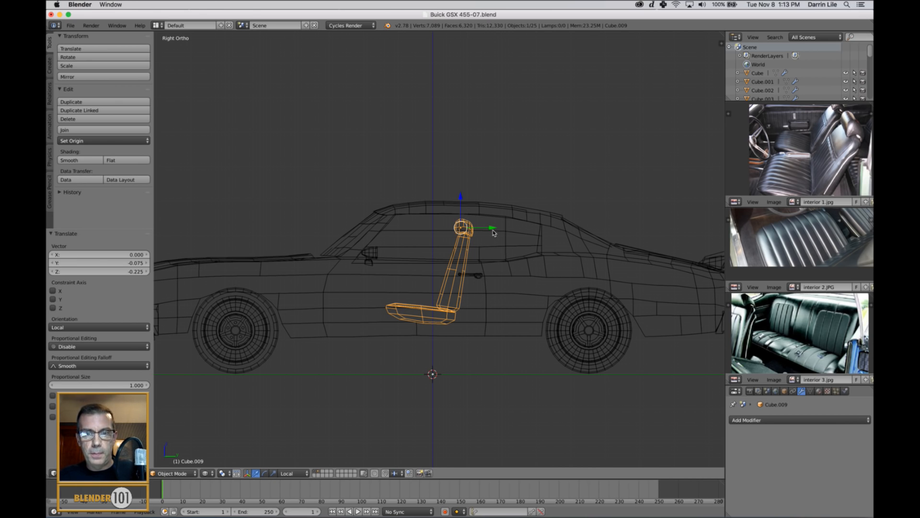
{"action": "left_click_drag", "start_coordinate": [494, 233], "coordinate": [487, 231]}
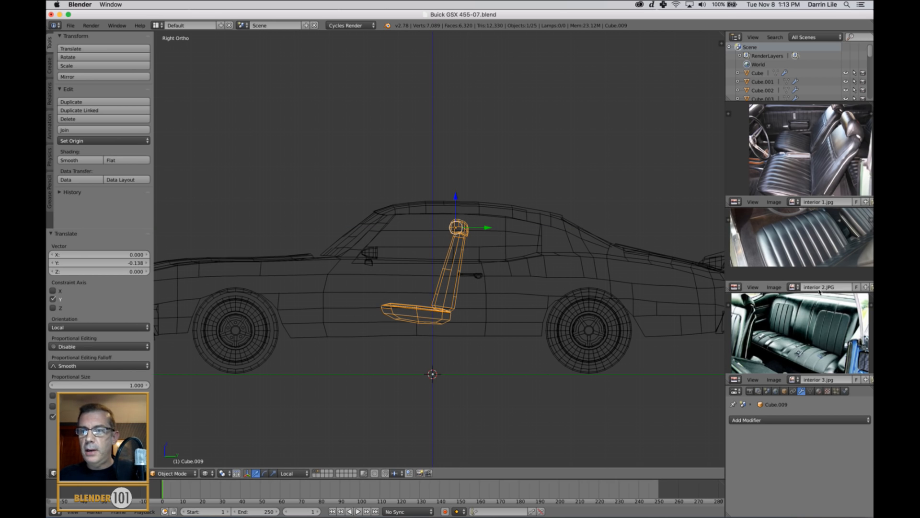
- Widen the reference image area and replace interior 1.jpg with side.jpg, framed on the car's door and side window
{"action": "left_click_drag", "start_coordinate": [726, 269], "coordinate": [682, 270]}
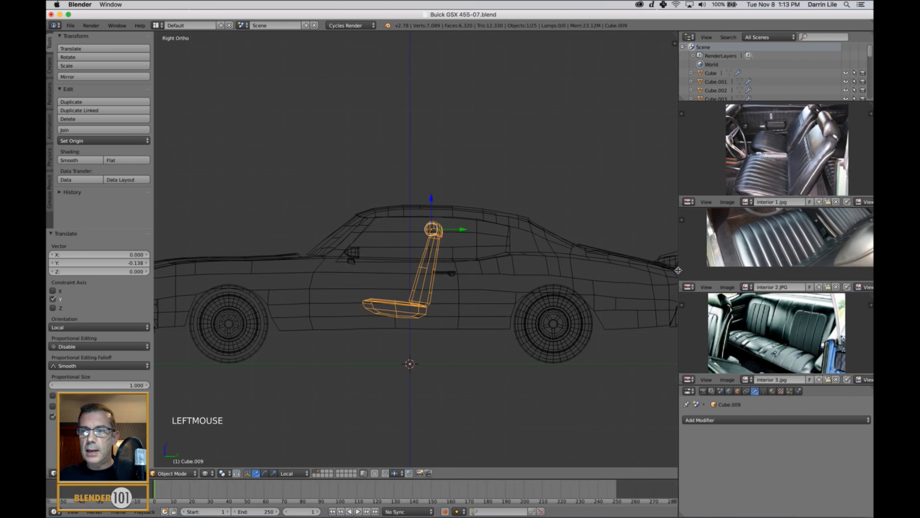
{"action": "left_click", "coordinate": [832, 203]}
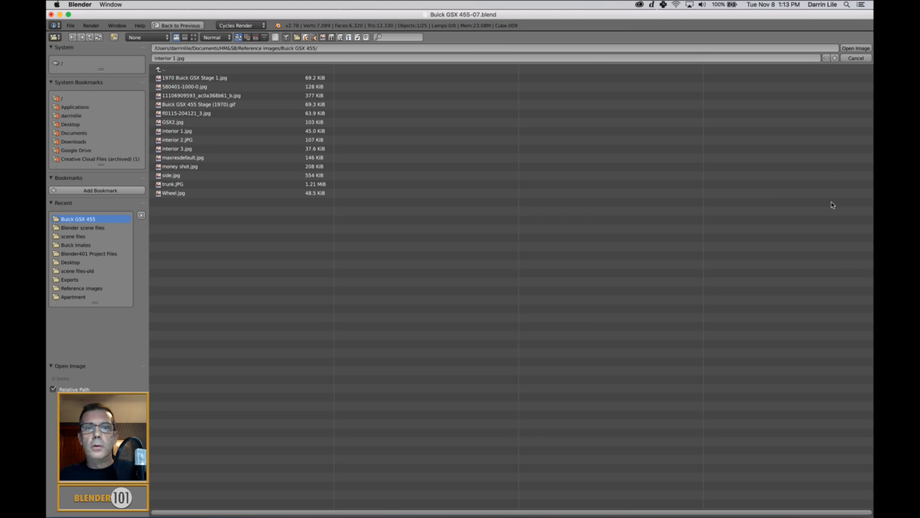
{"action": "left_click", "coordinate": [195, 38]}
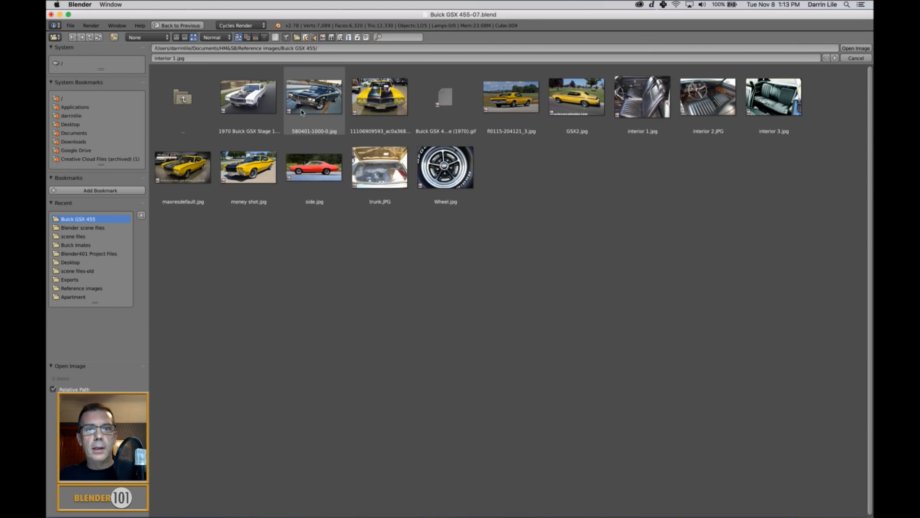
{"action": "left_click", "coordinate": [320, 169]}
{"action": "left_click", "coordinate": [855, 49]}
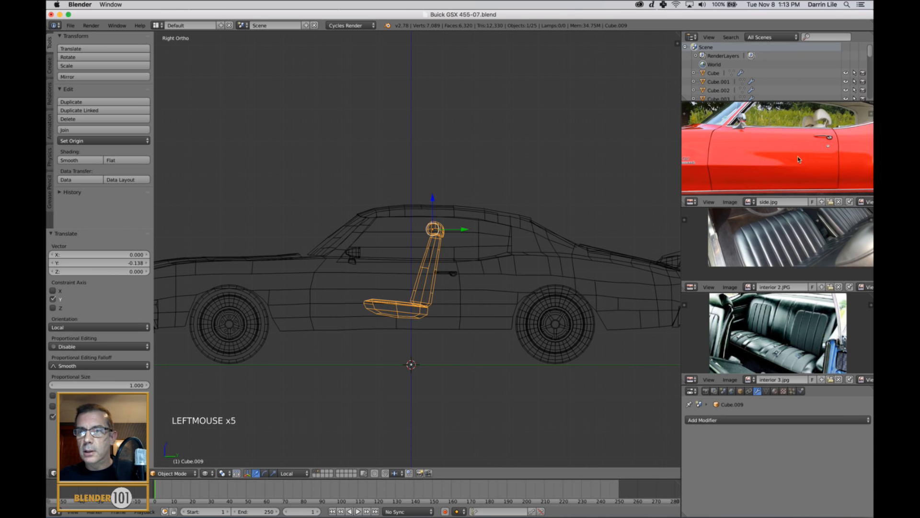
{"action": "middle_click_drag", "start_coordinate": [799, 159], "coordinate": [787, 173]}
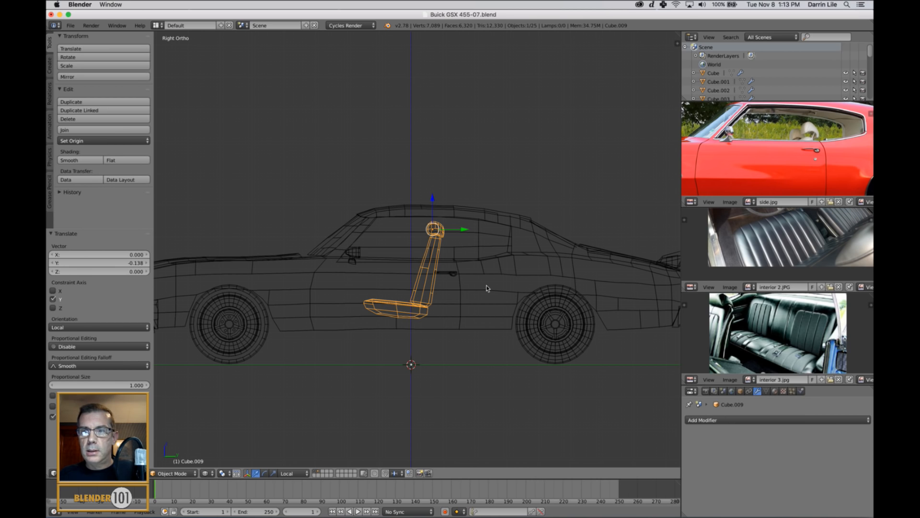
- Move the whole seat slightly back and up so its headrest matches the position in the side reference photo
{"action": "middle_click_drag", "start_coordinate": [461, 283], "coordinate": [486, 275], "text": "shift"}
{"action": "scroll", "coordinate": [460, 275], "scroll_direction": "up", "scroll_amount": 3}
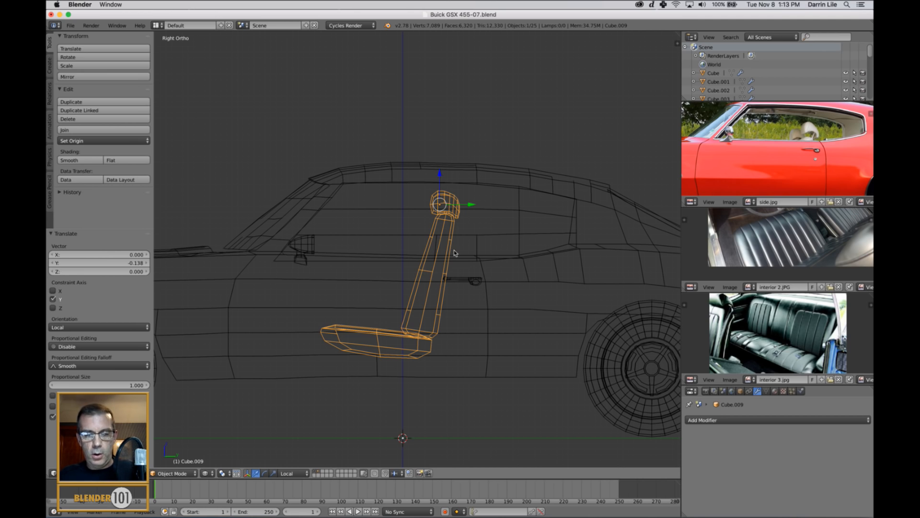
{"action": "key", "text": "g"}
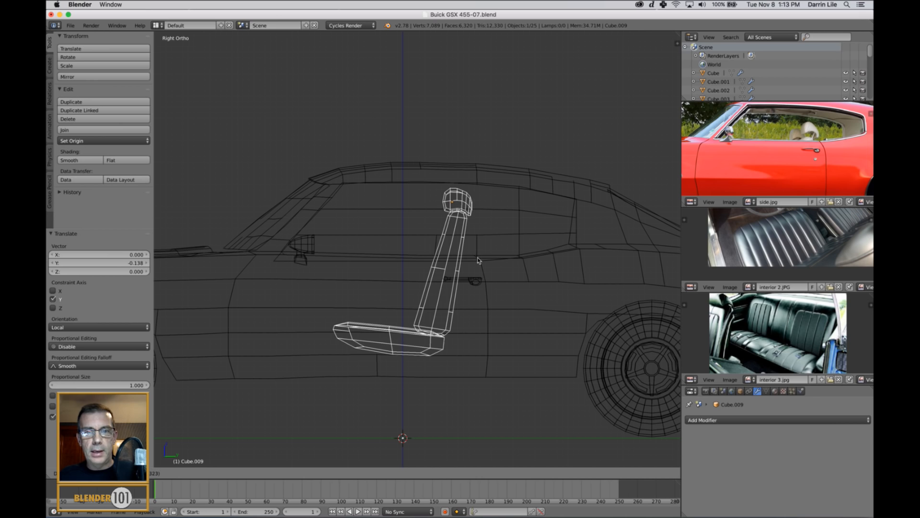
{"action": "left_click", "coordinate": [477, 260]}
- Select the headrest and upper backrest of the seat mesh, lower them in Global orientation and shift them -0.039 along Y
{"action": "key", "text": "Tab"}
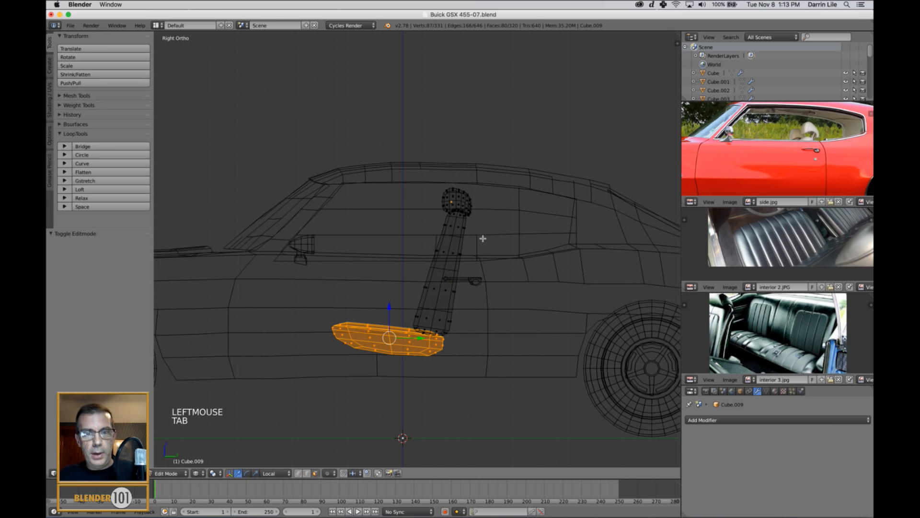
{"action": "key", "text": "a"}
{"action": "key", "text": "a"}
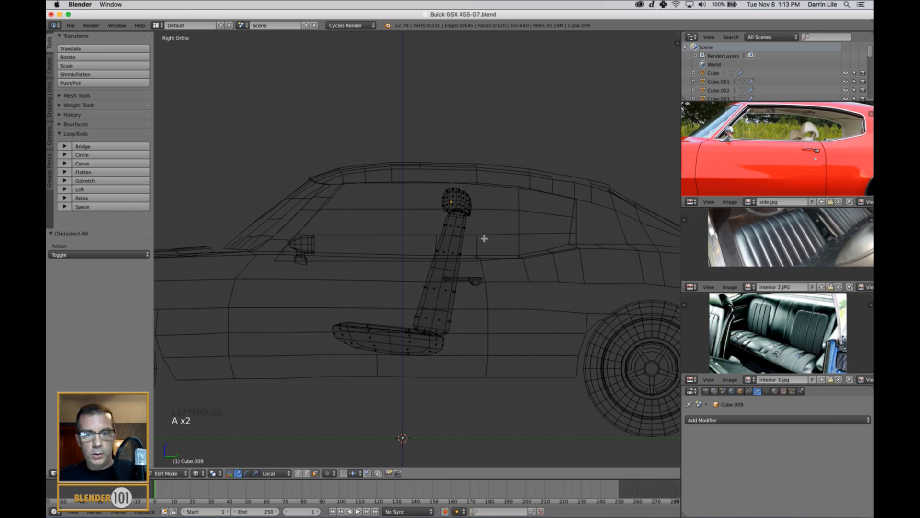
{"action": "key", "text": "ctrl+Tab"}
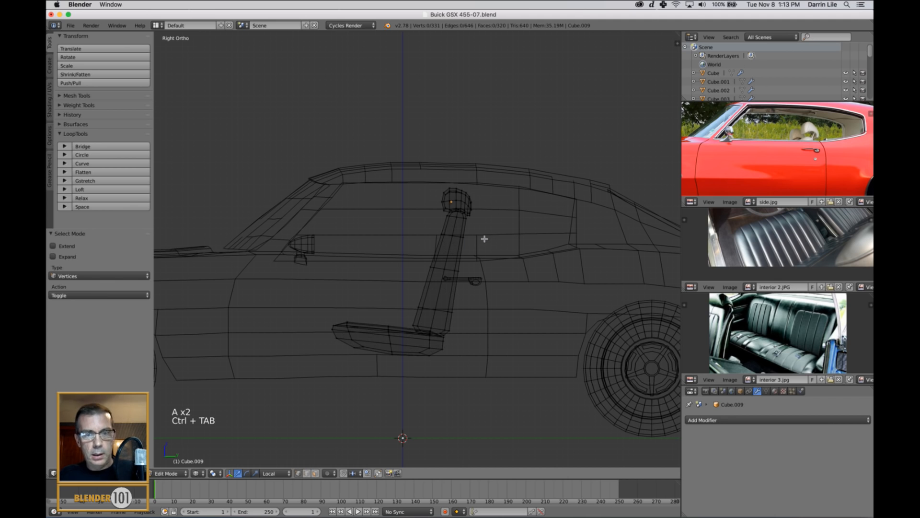
{"action": "key", "text": "b"}
{"action": "left_click_drag", "start_coordinate": [391, 153], "coordinate": [534, 286]}
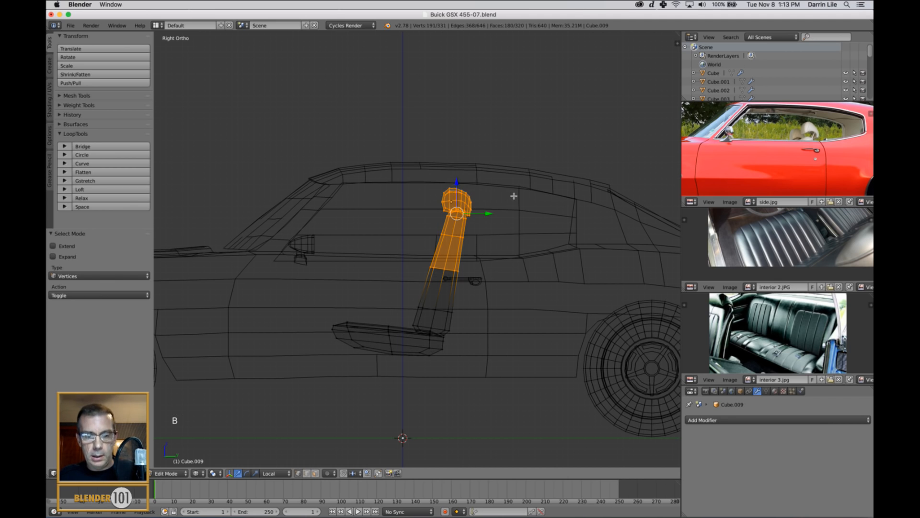
{"action": "key", "text": "alt+space"}
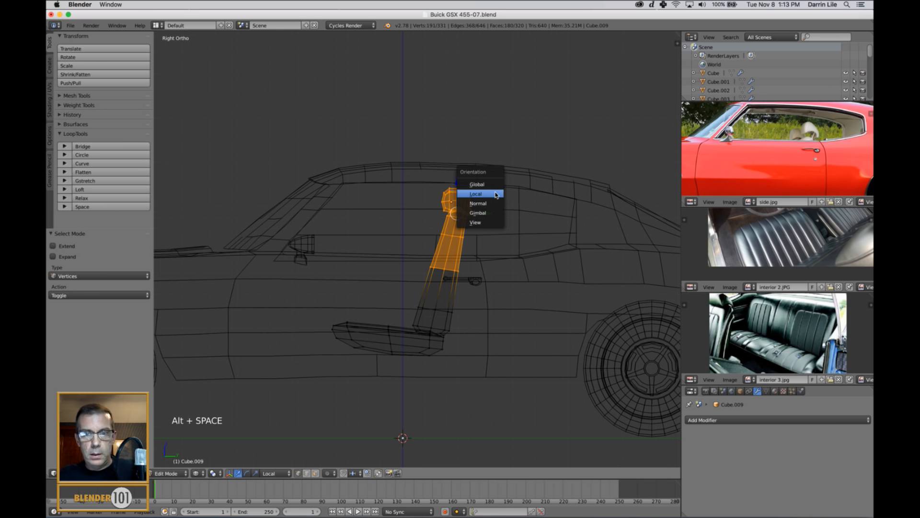
{"action": "left_click", "coordinate": [495, 195]}
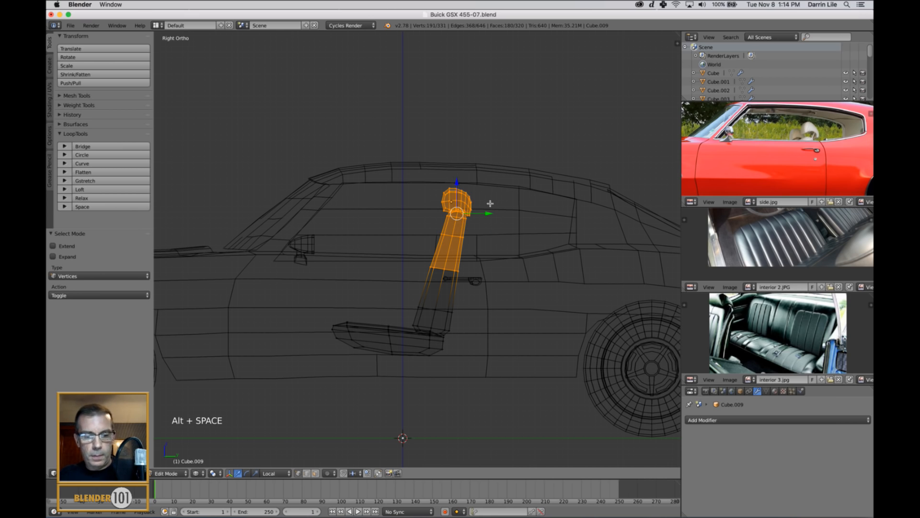
{"action": "key", "text": "alt+space"}
{"action": "left_click", "coordinate": [485, 194]}
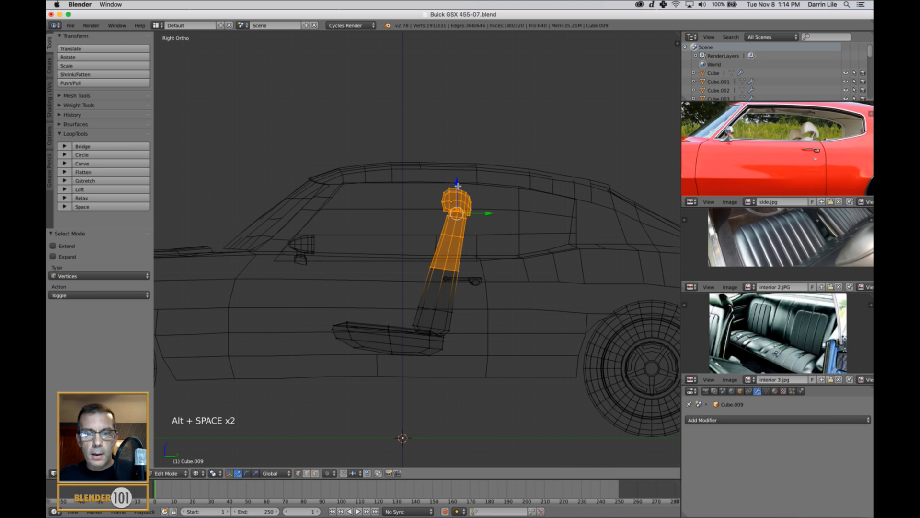
{"action": "left_click_drag", "start_coordinate": [458, 186], "coordinate": [458, 200]}
{"action": "left_click_drag", "start_coordinate": [494, 227], "coordinate": [488, 231]}
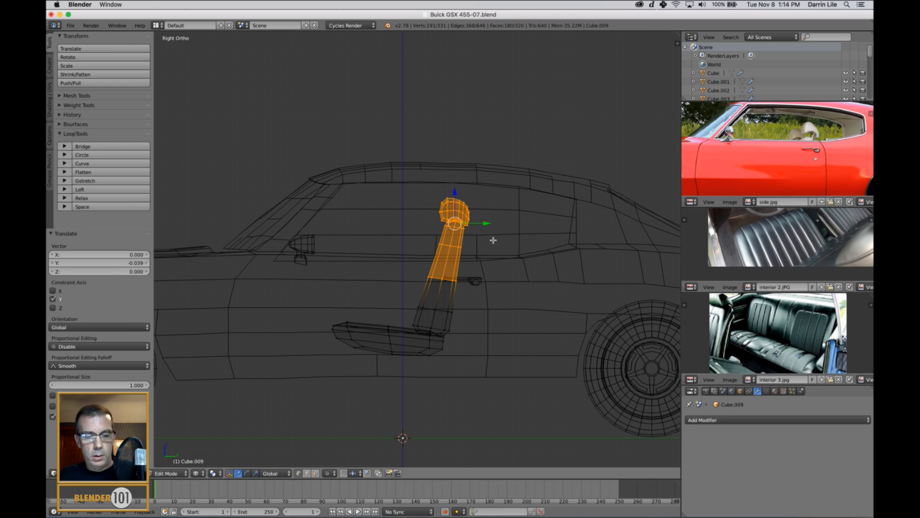
- Scale the whole linked backrest and headrest down slightly, lower them a little along Z and return to Object Mode
{"action": "key", "text": "a"}
{"action": "key", "text": "l"}
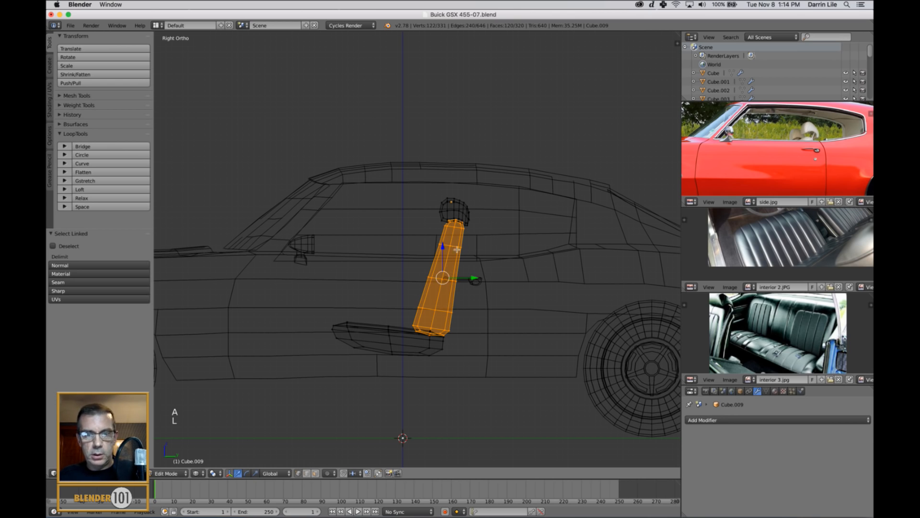
{"action": "key", "text": "l"}
{"action": "key", "text": "s"}
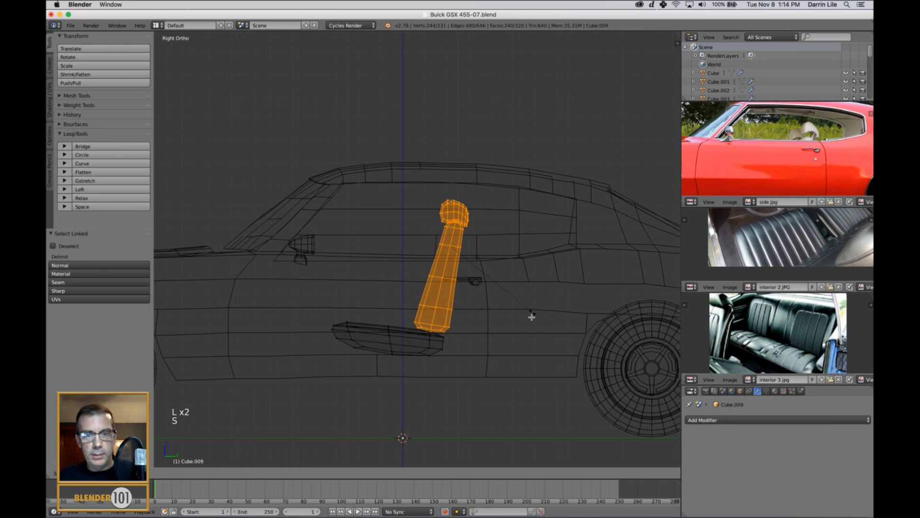
{"action": "left_click", "coordinate": [527, 315]}
{"action": "left_click_drag", "start_coordinate": [449, 216], "coordinate": [449, 222]}
{"action": "key", "text": "a"}
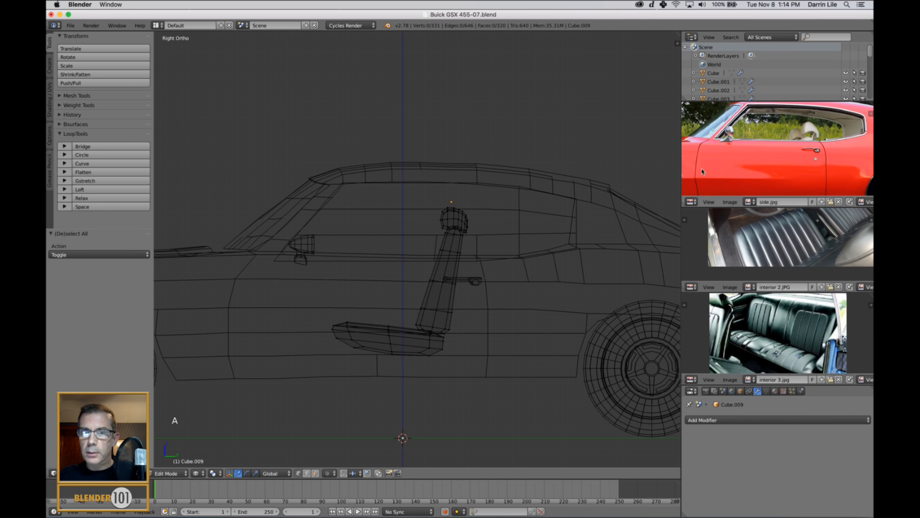
{"action": "key", "text": "Tab"}
- Select the car's side window glass object and rename it "side windows" in the outliner
{"action": "scroll", "coordinate": [476, 267], "scroll_direction": "down", "scroll_amount": 2}
{"action": "key", "text": "z"}
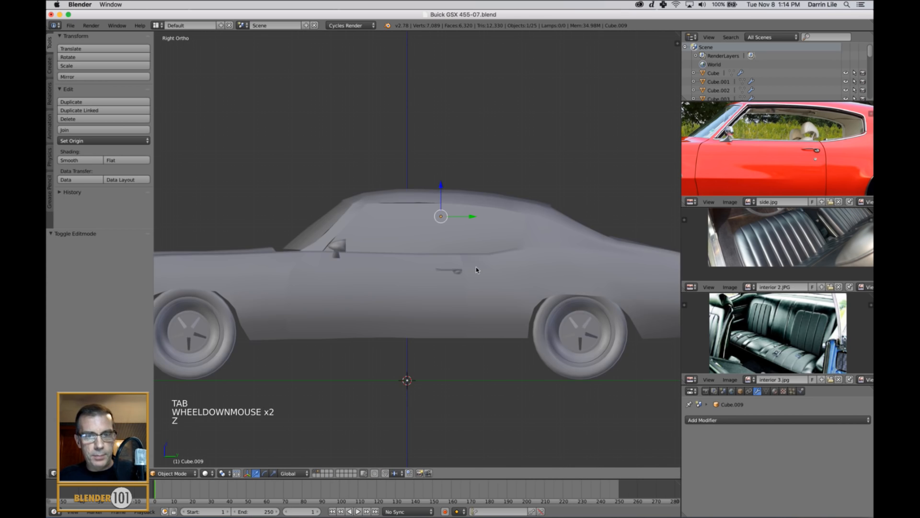
{"action": "scroll", "coordinate": [475, 266], "scroll_direction": "down", "scroll_amount": 3}
{"action": "mouse_move", "coordinate": [479, 272]}
{"action": "middle_mouse_down"}
{"action": "mouse_move", "coordinate": [485, 283]}
{"action": "mouse_move", "coordinate": [453, 259]}
{"action": "mouse_move", "coordinate": [476, 289]}
{"action": "mouse_move", "coordinate": [475, 281]}
{"action": "middle_mouse_up"}
{"action": "right_click", "coordinate": [439, 242]}
{"action": "key", "text": "Tab"}
{"action": "key", "text": "Tab"}
{"action": "key", "text": "z"}
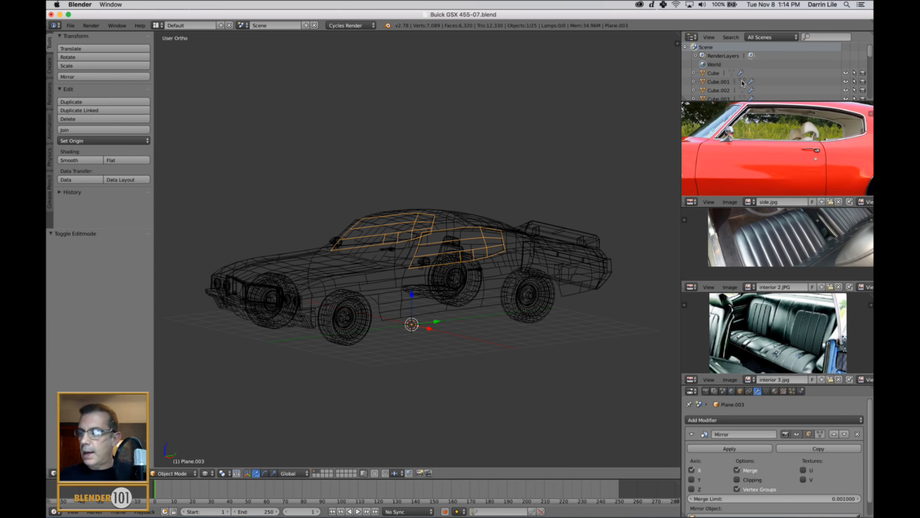
{"action": "key", "text": "KP_Decimal"}
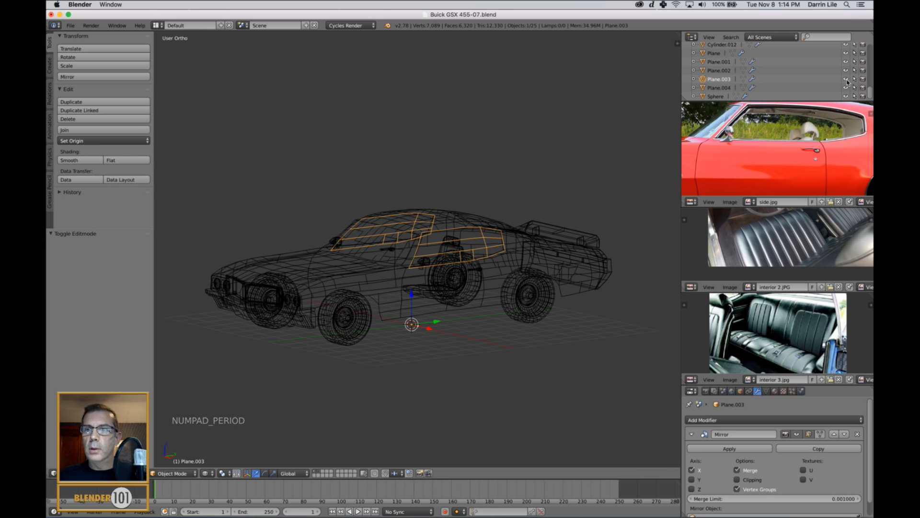
{"action": "double_click", "coordinate": [714, 80]}
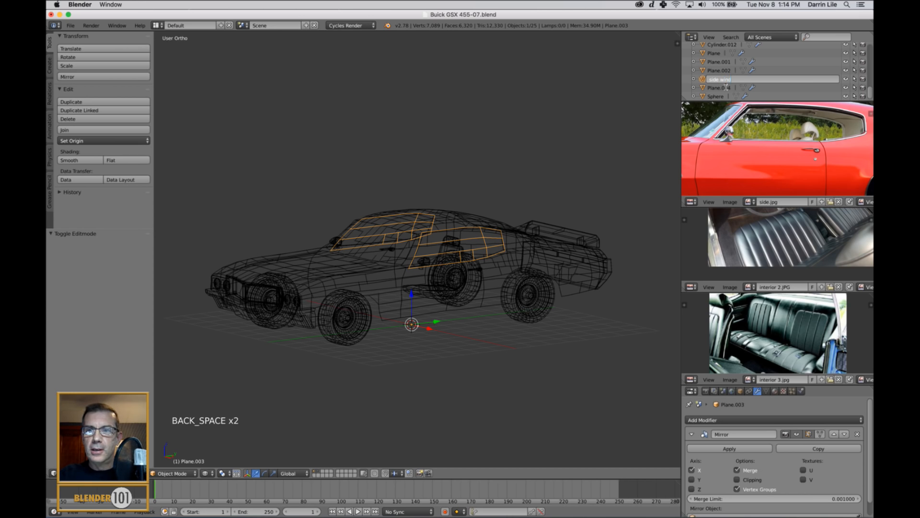
{"action": "key", "text": "Return"}
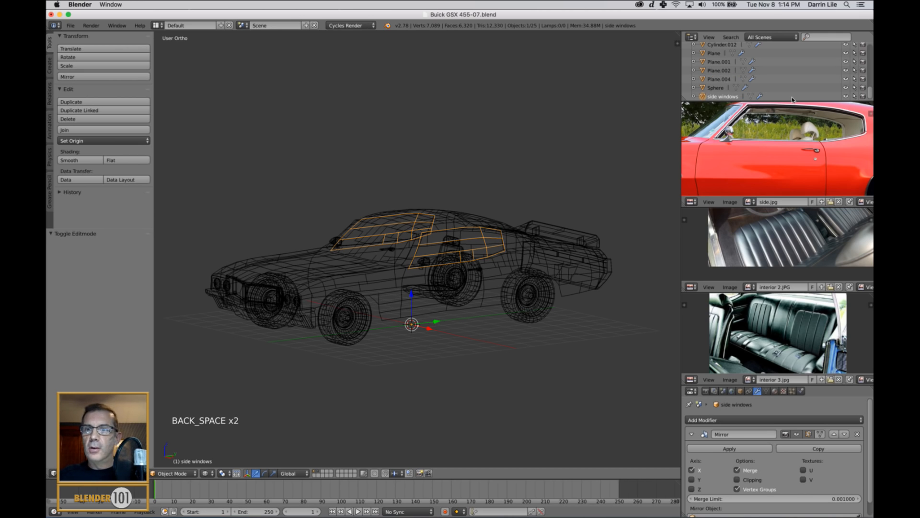
- Hide the side windows object and show the car shaded in perspective view
{"action": "scroll", "coordinate": [784, 87], "scroll_direction": "down", "scroll_amount": 2}
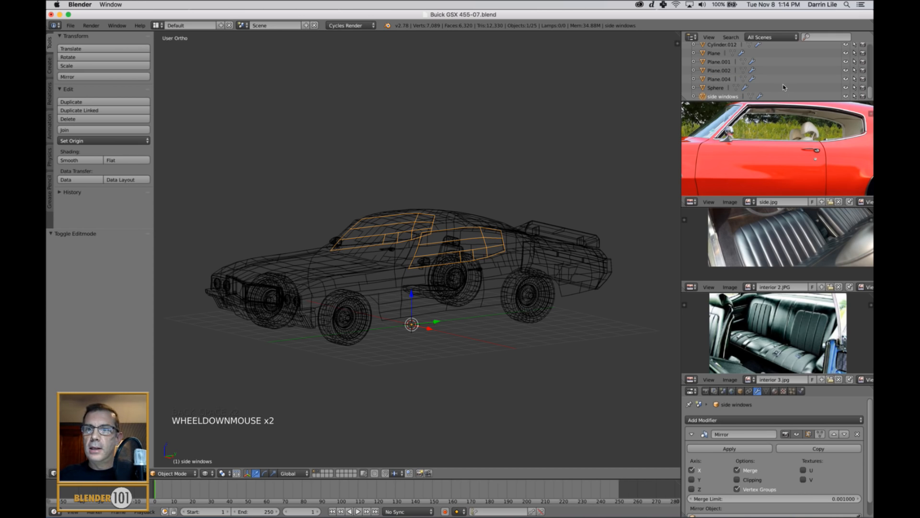
{"action": "left_click", "coordinate": [846, 96]}
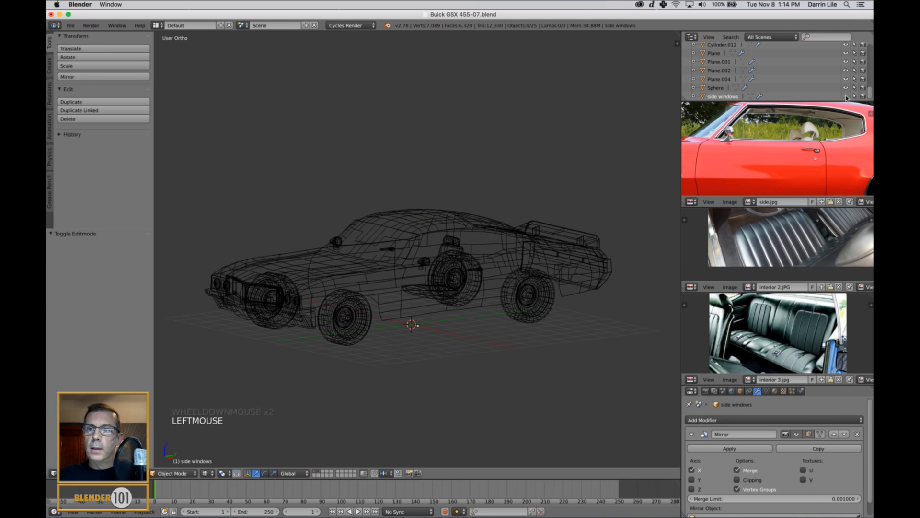
{"action": "key", "text": "z"}
{"action": "middle_click_drag", "start_coordinate": [520, 312], "coordinate": [519, 335]}
{"action": "key", "text": "KP_5"}
{"action": "scroll", "coordinate": [501, 313], "scroll_direction": "down", "scroll_amount": 2}
{"action": "scroll", "coordinate": [515, 324], "scroll_direction": "down", "scroll_amount": 4}
{"action": "scroll", "coordinate": [517, 336], "scroll_direction": "up", "scroll_amount": 5}
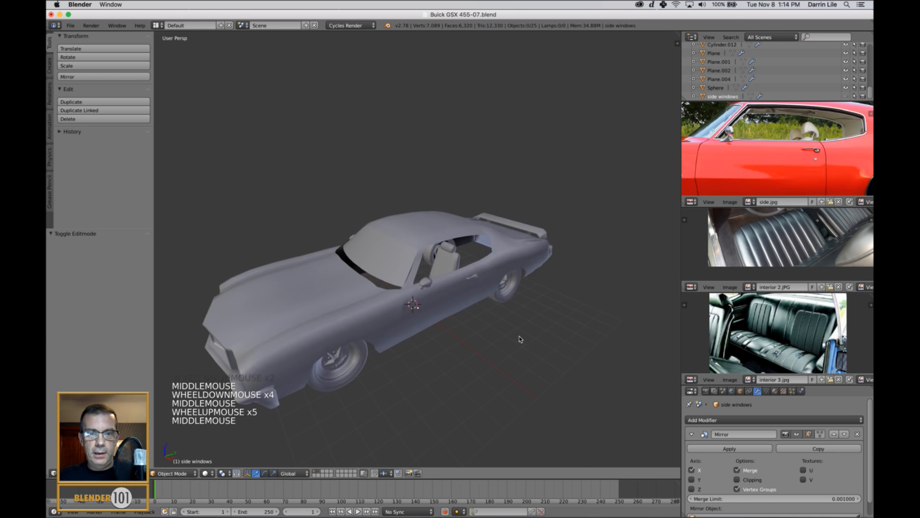
- Select the front seat and widen it by scaling it 1.291 along the X axis
{"action": "scroll", "coordinate": [519, 335], "scroll_direction": "up", "scroll_amount": 3}
{"action": "right_click", "coordinate": [491, 271]}
{"action": "middle_click_drag", "start_coordinate": [491, 271], "coordinate": [497, 297]}
{"action": "key", "text": "s"}
{"action": "key", "text": "s"}
{"action": "key", "text": "x"}
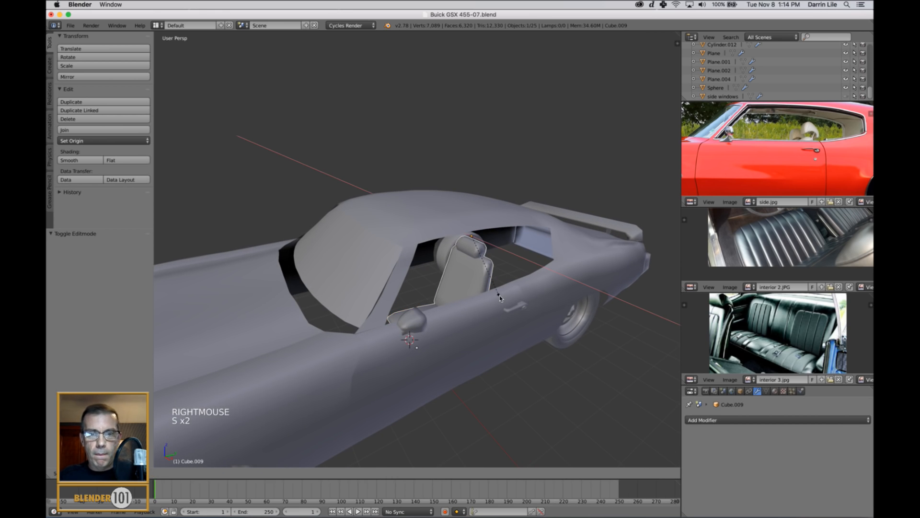
{"action": "left_click", "coordinate": [511, 315]}
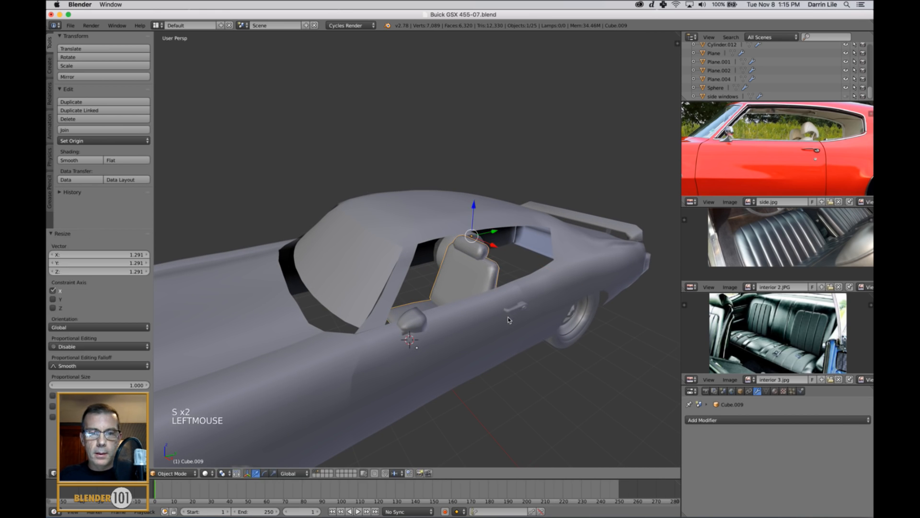
- Move the seat -0.191 along X towards the middle of the car
{"action": "middle_click_drag", "start_coordinate": [511, 314], "coordinate": [535, 269]}
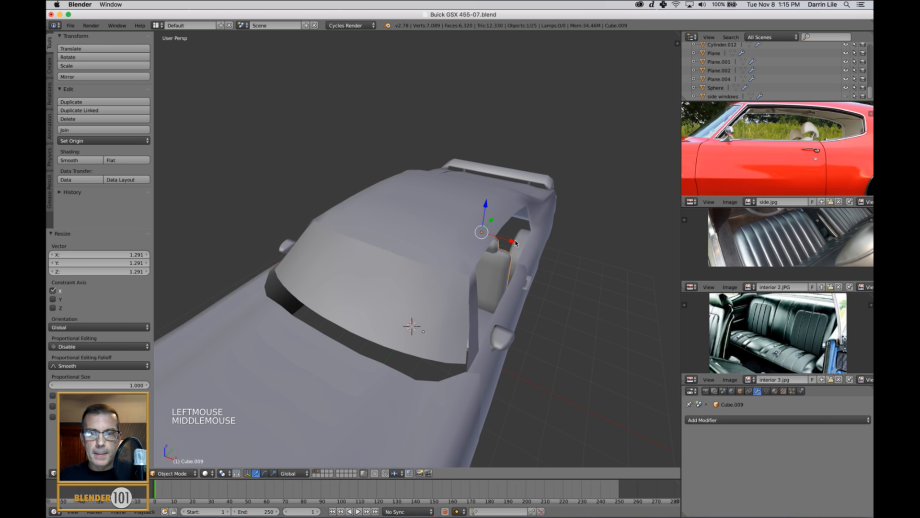
{"action": "left_click_drag", "start_coordinate": [516, 243], "coordinate": [509, 241]}
{"action": "middle_click_drag", "start_coordinate": [542, 302], "coordinate": [545, 296]}
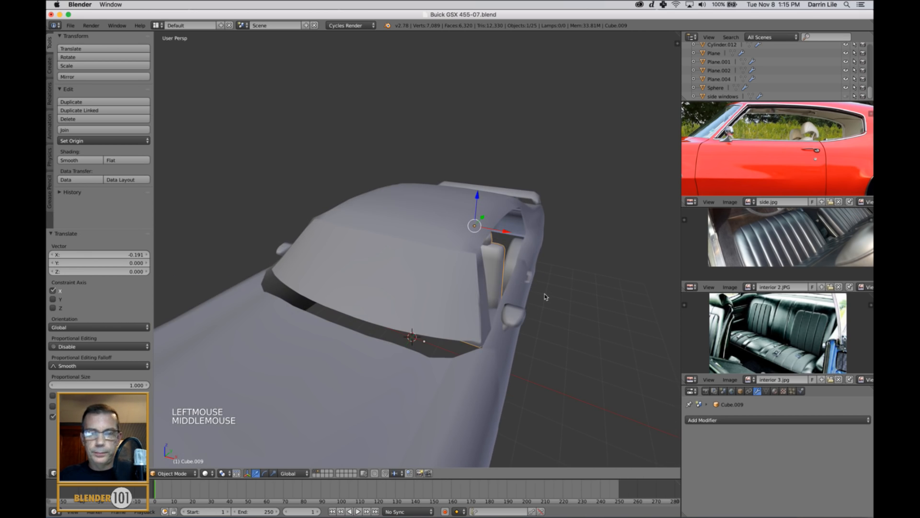
- Using a top orthographic wireframe view and the interior photo for reference, move the seat another -0.136 along X
{"action": "key", "text": "KP_7"}
{"action": "key", "text": "z"}
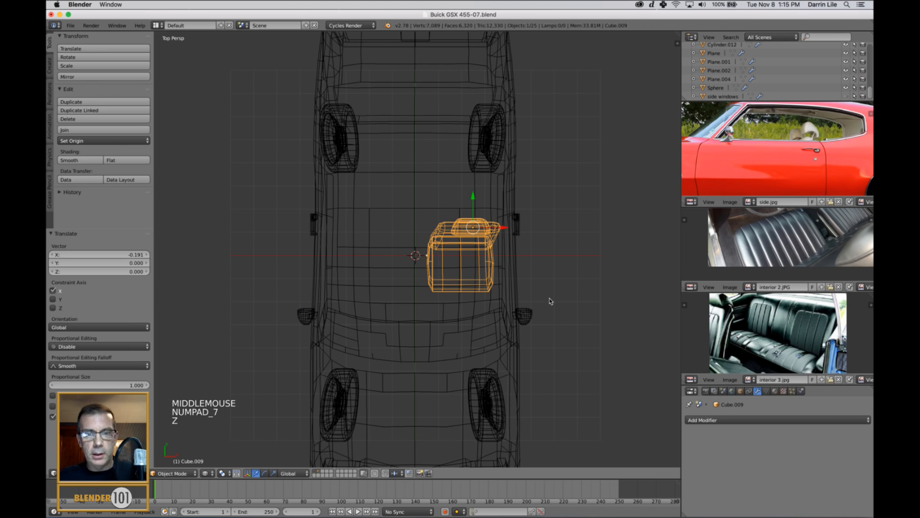
{"action": "key", "text": "KP_5"}
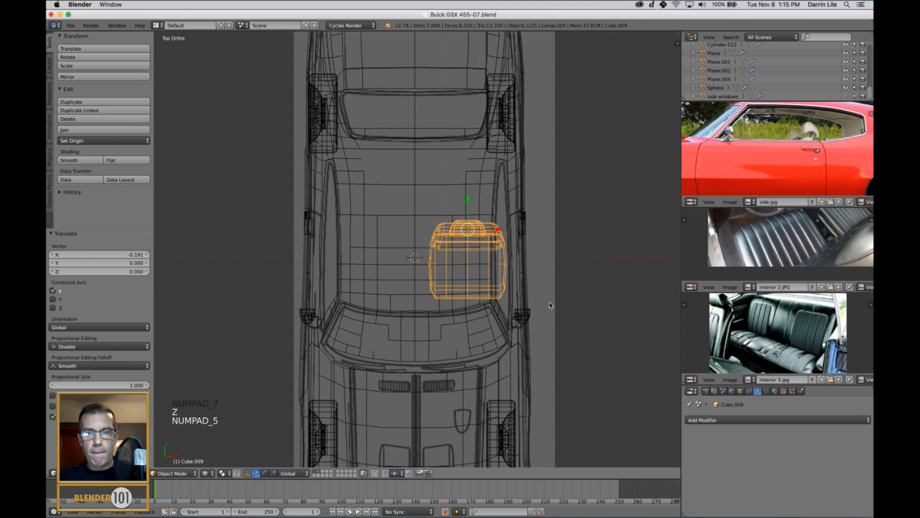
{"action": "middle_click_drag", "start_coordinate": [517, 256], "coordinate": [517, 238], "text": "shift"}
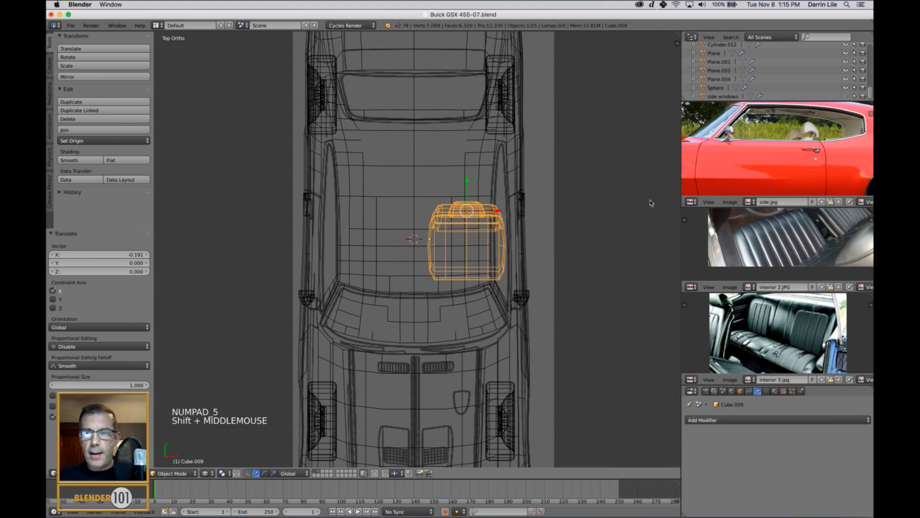
{"action": "scroll", "coordinate": [785, 263], "scroll_direction": "down", "scroll_amount": 3}
{"action": "middle_click_drag", "start_coordinate": [785, 261], "coordinate": [741, 259]}
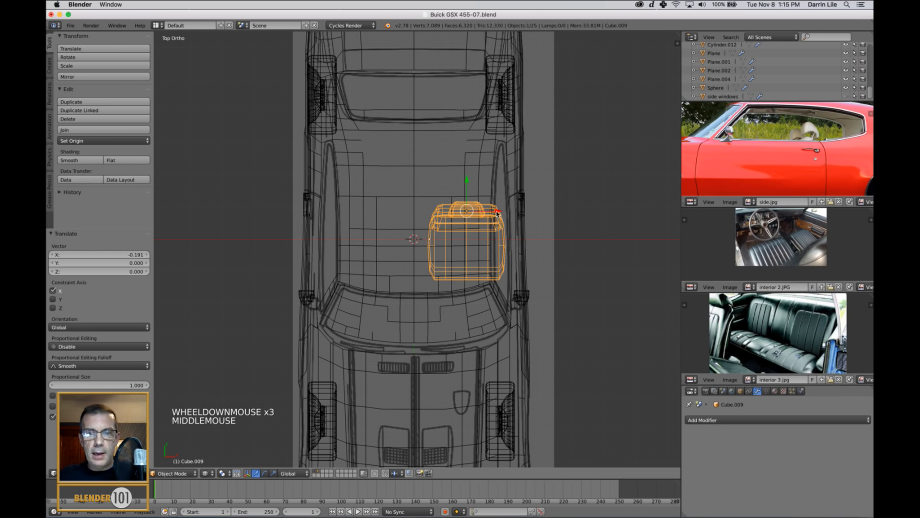
{"action": "left_click_drag", "start_coordinate": [497, 214], "coordinate": [496, 215]}
- Examine the seat's placement through the side window opening in shaded perspective view
{"action": "key", "text": "z"}
{"action": "middle_click_drag", "start_coordinate": [577, 372], "coordinate": [536, 327]}
{"action": "scroll", "coordinate": [527, 330], "scroll_direction": "down", "scroll_amount": 1}
{"action": "key", "text": "KP_5"}
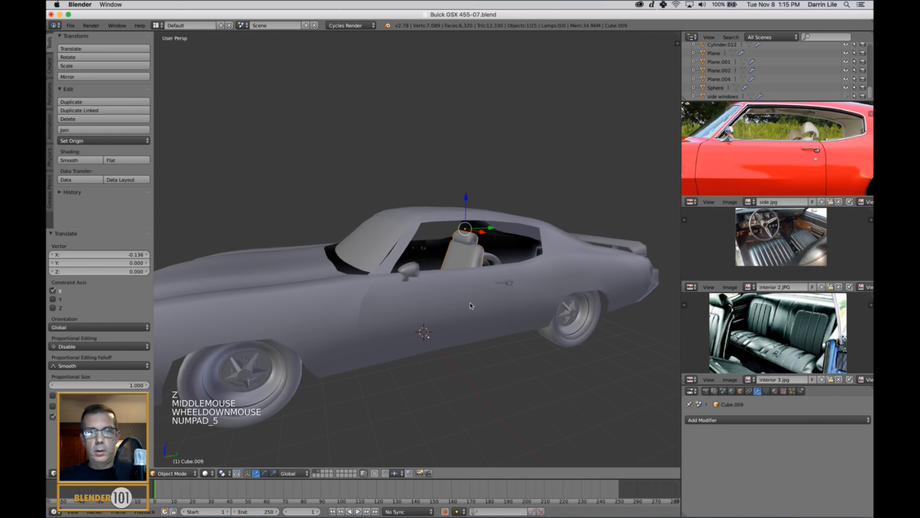
{"action": "scroll", "coordinate": [468, 323], "scroll_direction": "down", "scroll_amount": 5}
{"action": "middle_click_drag", "start_coordinate": [469, 322], "coordinate": [461, 322]}
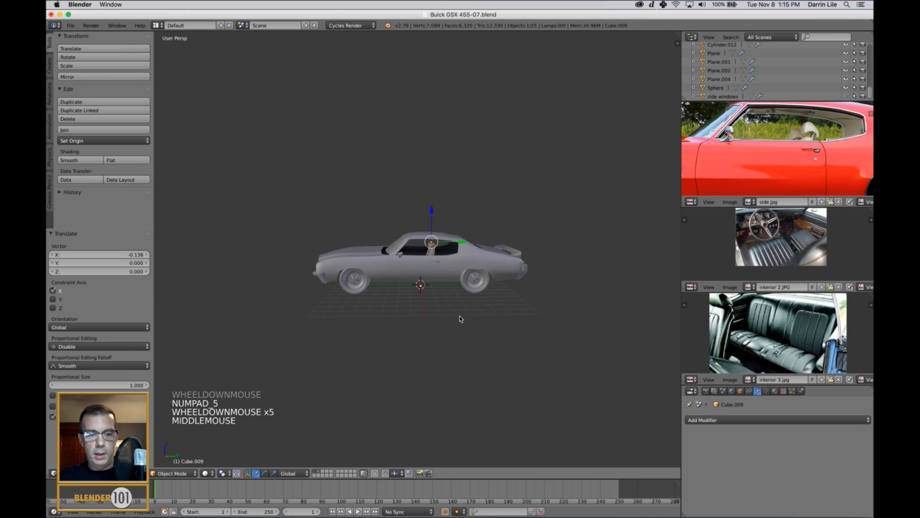
{"action": "scroll", "coordinate": [483, 296], "scroll_direction": "up", "scroll_amount": 3}
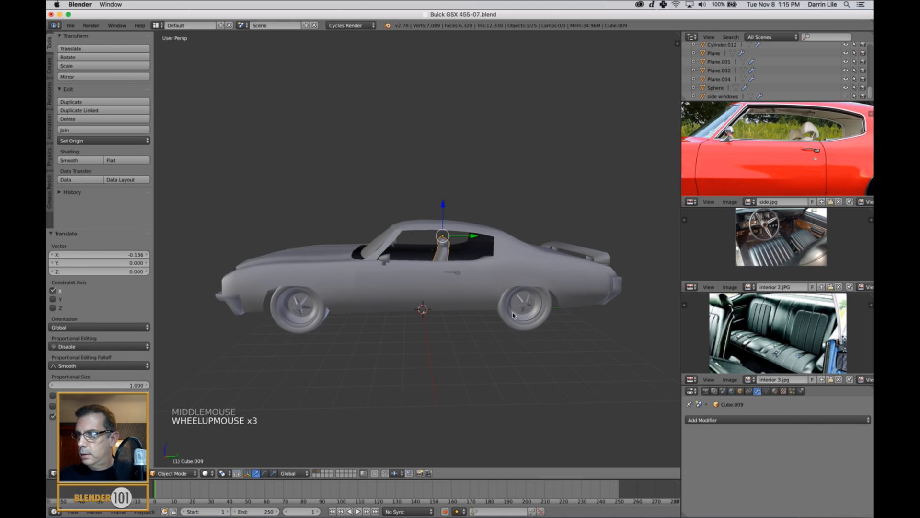
{"action": "scroll", "coordinate": [494, 289], "scroll_direction": "up", "scroll_amount": 2}
{"action": "scroll", "coordinate": [494, 289], "scroll_direction": "up", "scroll_amount": 1}
{"action": "scroll", "coordinate": [494, 289], "scroll_direction": "down", "scroll_amount": 2}
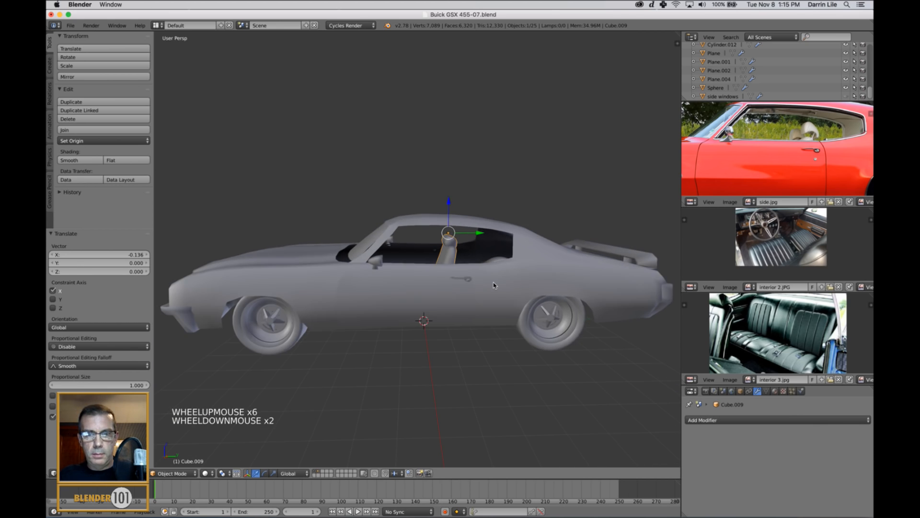
{"action": "middle_click_drag", "start_coordinate": [493, 289], "coordinate": [503, 290]}
- Set the seat's origin to its geometry and move the seat 0.051 along Y
{"action": "left_click", "coordinate": [99, 140]}
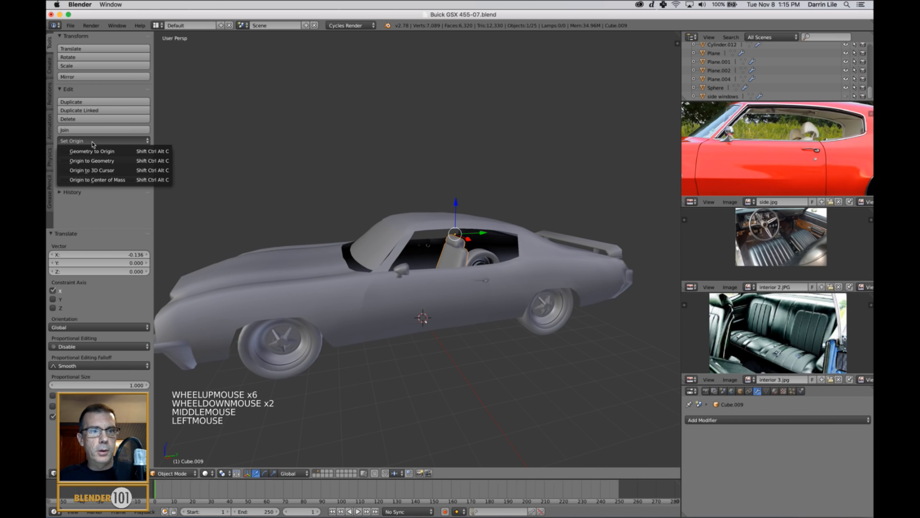
{"action": "left_click", "coordinate": [96, 162]}
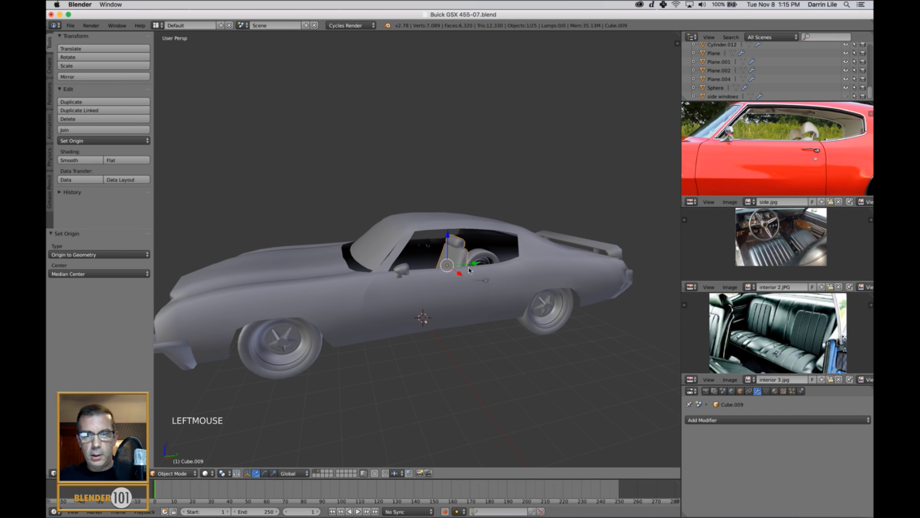
{"action": "left_click_drag", "start_coordinate": [476, 264], "coordinate": [478, 264]}
{"action": "middle_click_drag", "start_coordinate": [535, 311], "coordinate": [534, 311]}
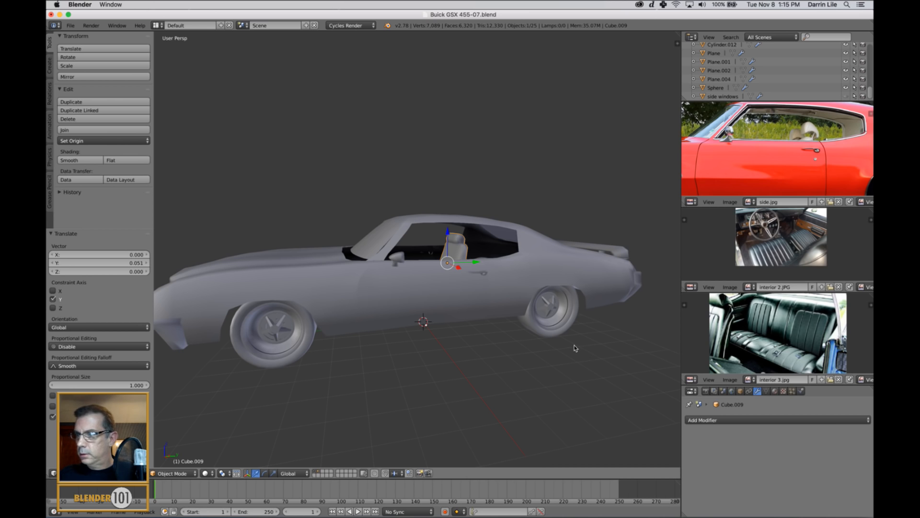
- Deselect everything and compare the headrest's height in the window opening with the side photo from the right view
{"action": "middle_click_drag", "start_coordinate": [571, 340], "coordinate": [550, 353]}
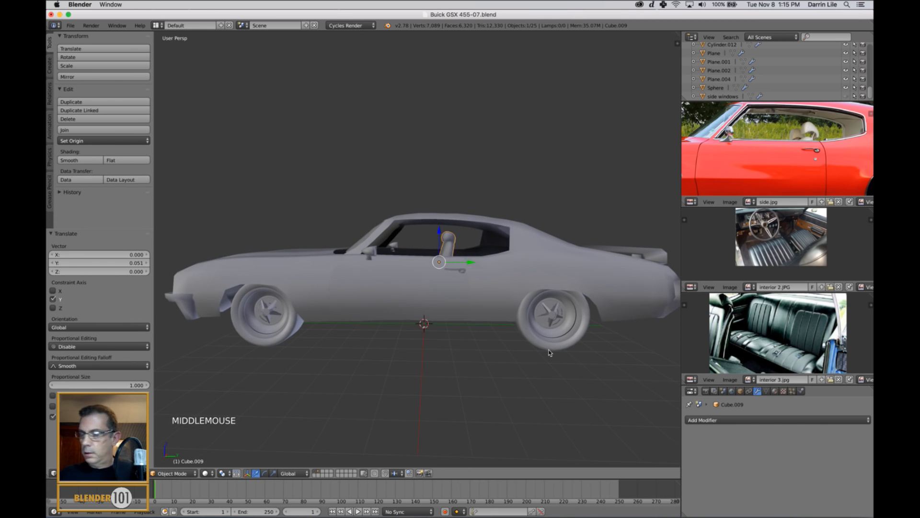
{"action": "key", "text": "KP_3"}
{"action": "key", "text": "a"}
{"action": "key", "text": "a"}
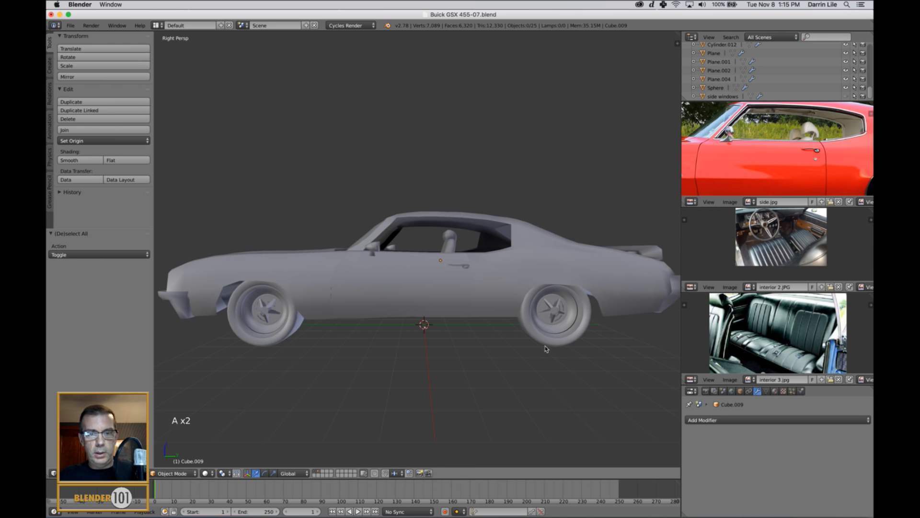
{"action": "scroll", "coordinate": [524, 344], "scroll_direction": "down", "scroll_amount": 4}
{"action": "middle_click_drag", "start_coordinate": [523, 344], "coordinate": [510, 323]}
{"action": "key", "text": "KP_3"}
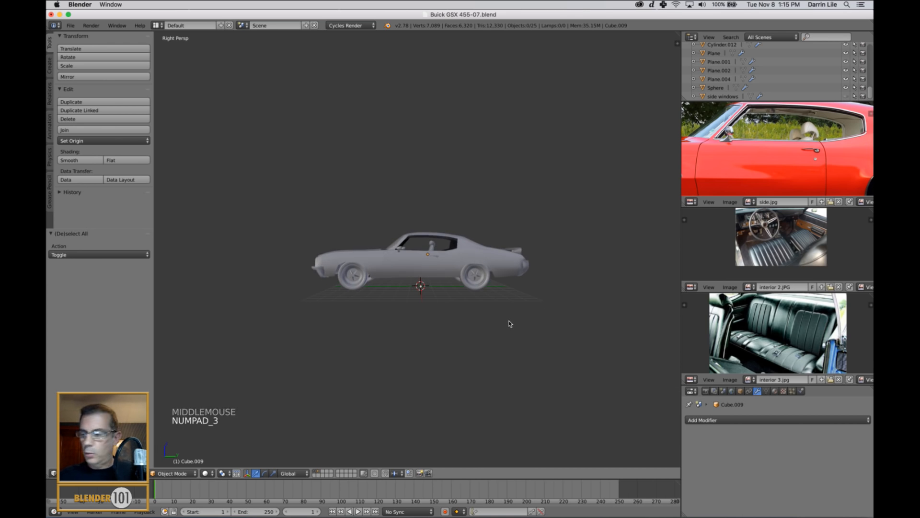
- In right orthographic wireframe, lower the seat mesh's headrest and upper backrest slightly and return to Object Mode
{"action": "key", "text": "KP_5"}
{"action": "key", "text": "z"}
{"action": "scroll", "coordinate": [511, 319], "scroll_direction": "up", "scroll_amount": 5}
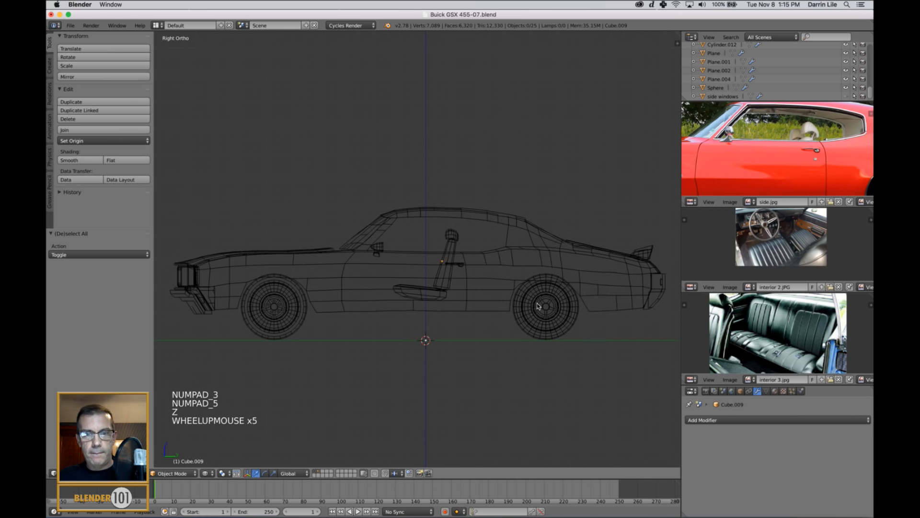
{"action": "middle_click_drag", "start_coordinate": [537, 305], "coordinate": [519, 318], "text": "shift"}
{"action": "right_click", "coordinate": [438, 268]}
{"action": "scroll", "coordinate": [468, 264], "scroll_direction": "up", "scroll_amount": 4}
{"action": "middle_click_drag", "start_coordinate": [470, 262], "coordinate": [489, 287], "text": "shift"}
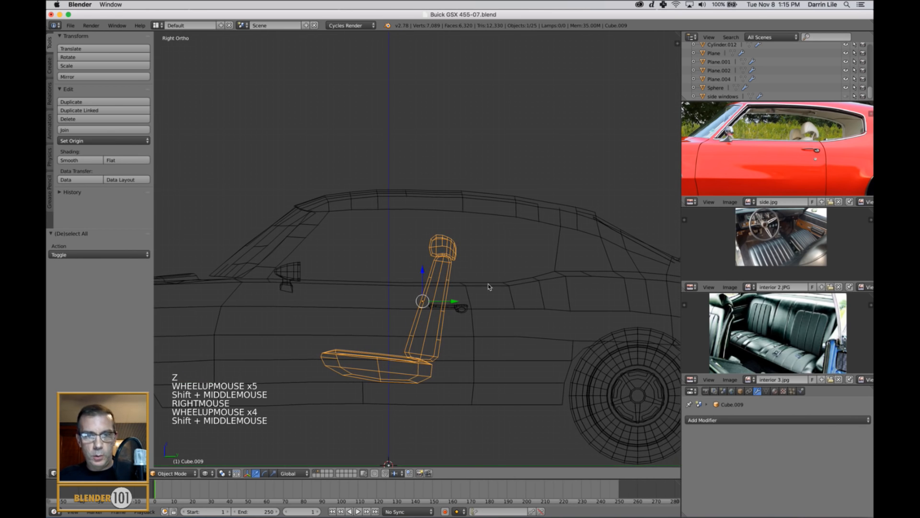
{"action": "key", "text": "Tab"}
{"action": "key", "text": "b"}
{"action": "key", "text": "b"}
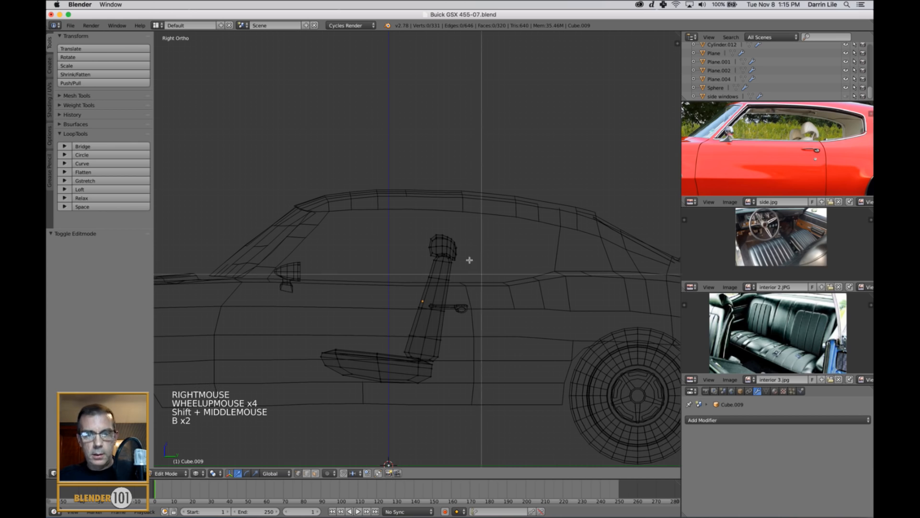
{"action": "left_click_drag", "start_coordinate": [408, 230], "coordinate": [484, 301]}
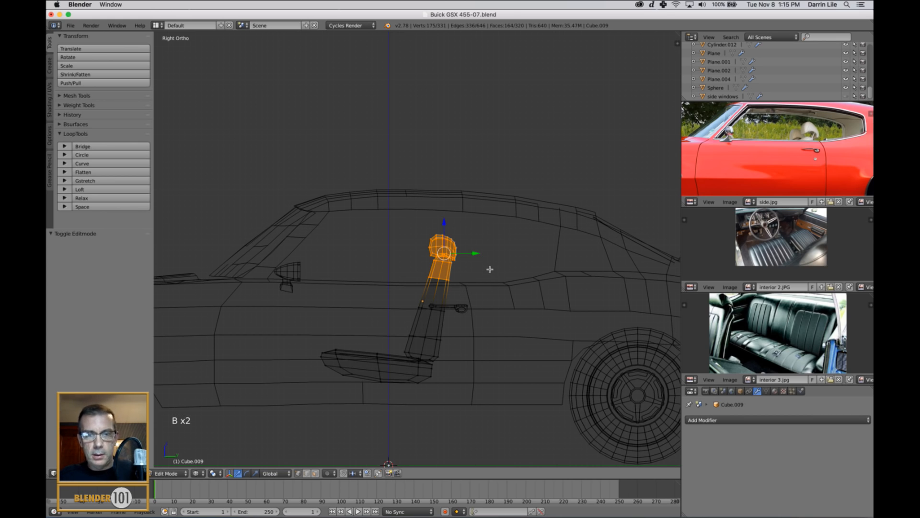
{"action": "key", "text": "g"}
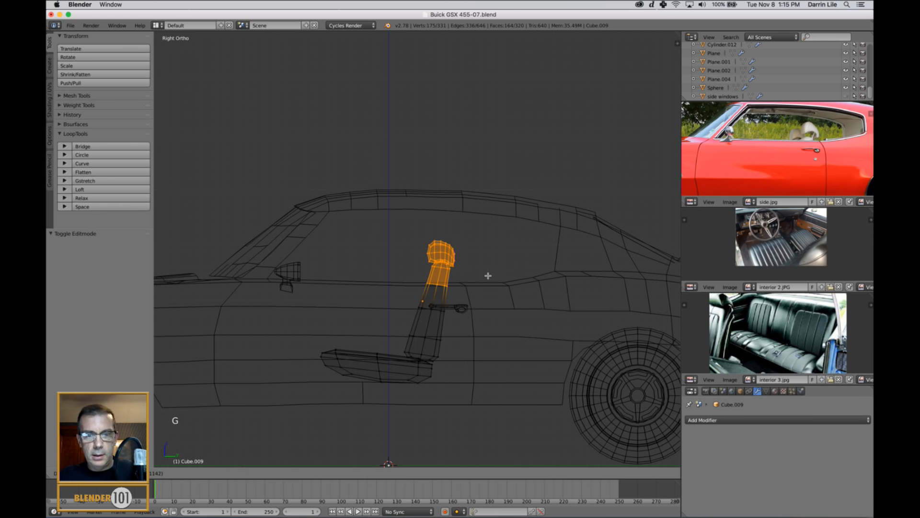
{"action": "left_click", "coordinate": [488, 276]}
{"action": "key", "text": "a"}
{"action": "key", "text": "Tab"}
- Deselect the seat and inspect its lowered headrest inside the car in shaded perspective view
{"action": "scroll", "coordinate": [483, 275], "scroll_direction": "down", "scroll_amount": 3}
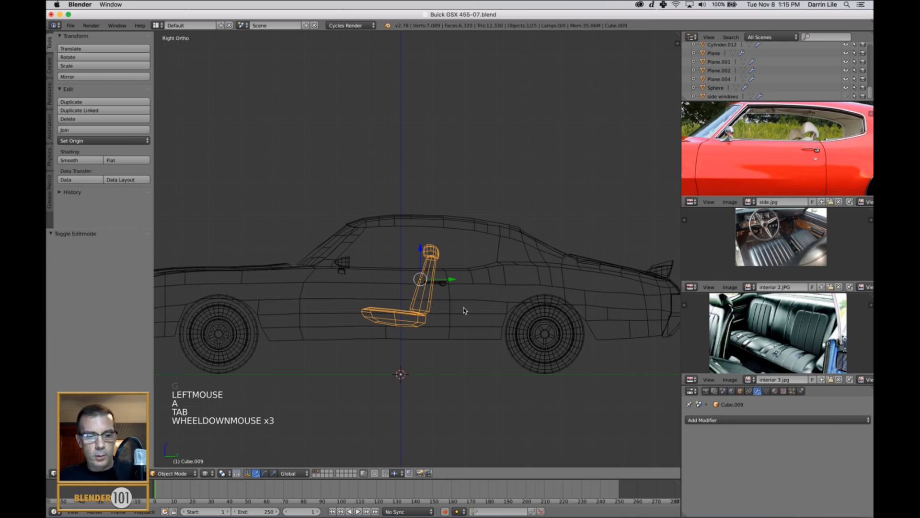
{"action": "key", "text": "a"}
{"action": "middle_click_drag", "start_coordinate": [452, 314], "coordinate": [464, 301]}
{"action": "key", "text": "z"}
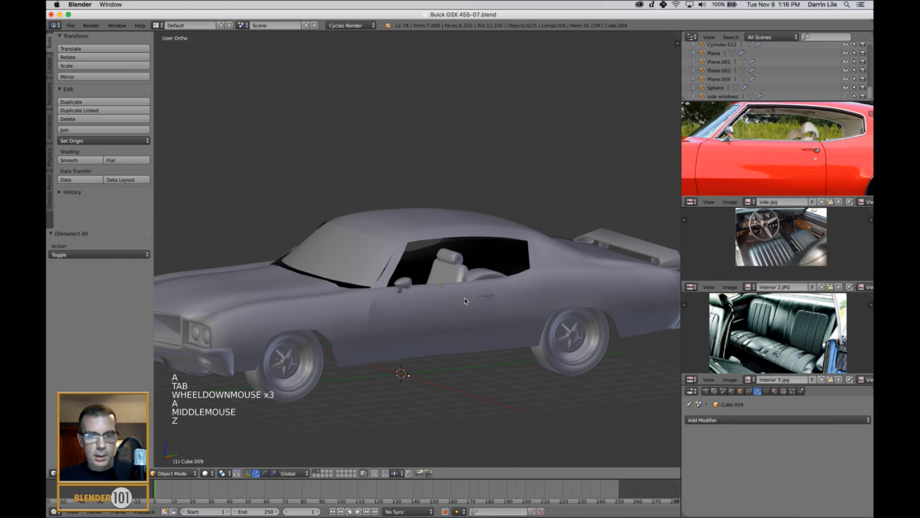
{"action": "key", "text": "KP_5"}
{"action": "scroll", "coordinate": [484, 381], "scroll_direction": "down", "scroll_amount": 5}
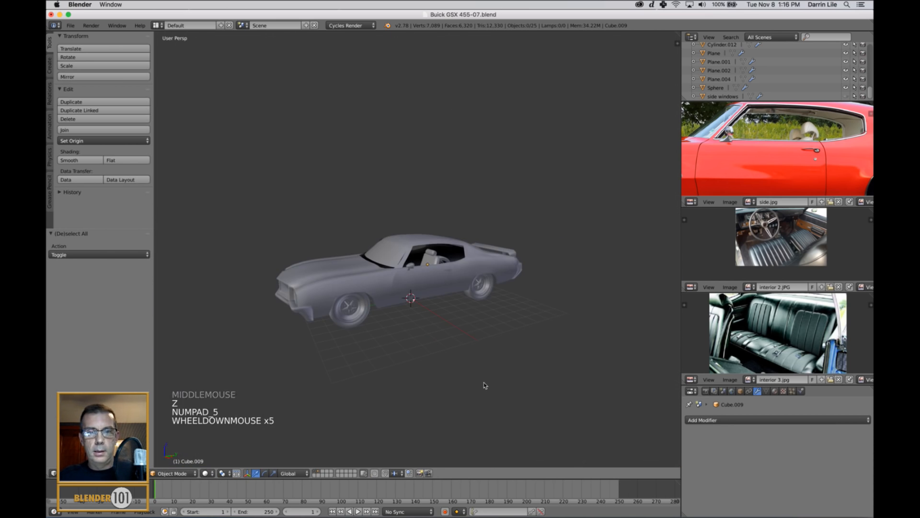
- Select the windshield glass object and hide it to open the view into the interior
{"action": "middle_click_drag", "start_coordinate": [484, 382], "coordinate": [516, 362]}
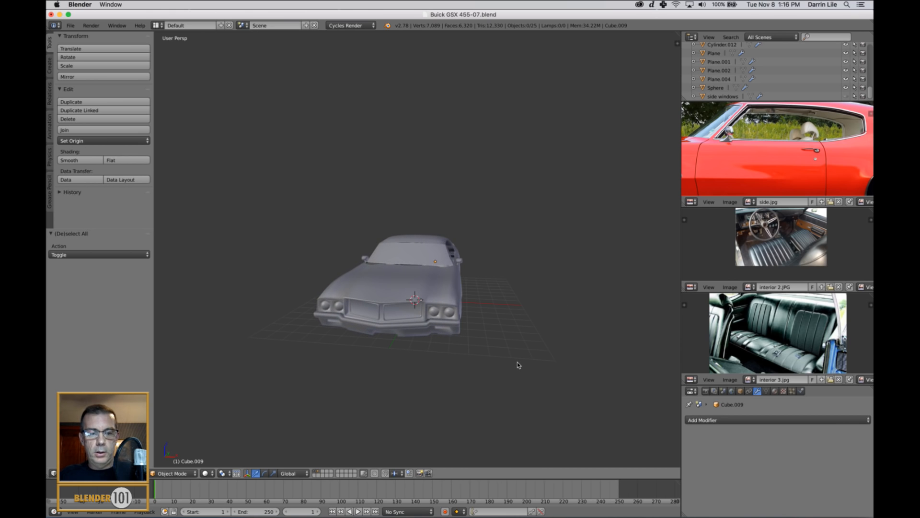
{"action": "right_click", "coordinate": [448, 257]}
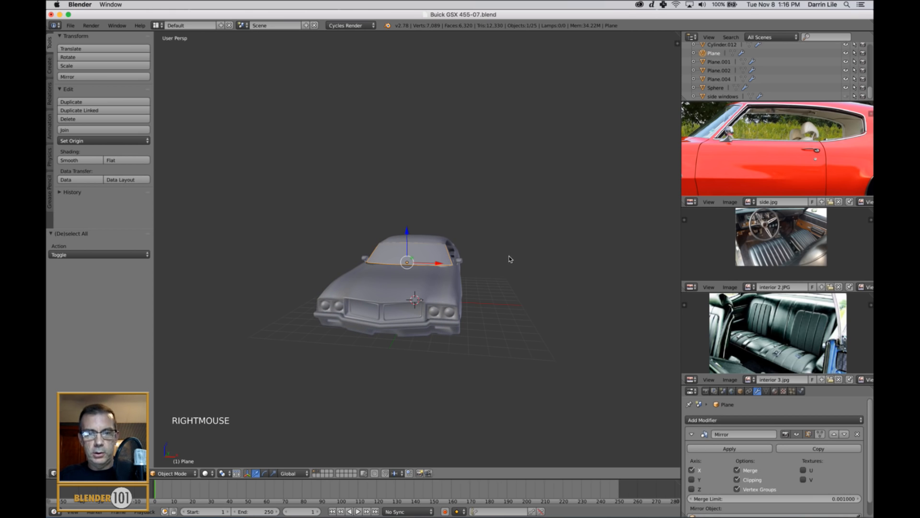
{"action": "key", "text": "h"}
{"action": "key", "text": "h"}
{"action": "mouse_move", "coordinate": [510, 271]}
{"action": "middle_mouse_down"}
{"action": "mouse_move", "coordinate": [531, 286]}
{"action": "mouse_move", "coordinate": [591, 283]}
{"action": "mouse_move", "coordinate": [498, 286]}
{"action": "middle_mouse_up"}
{"action": "scroll", "coordinate": [499, 285], "scroll_direction": "up", "scroll_amount": 5}
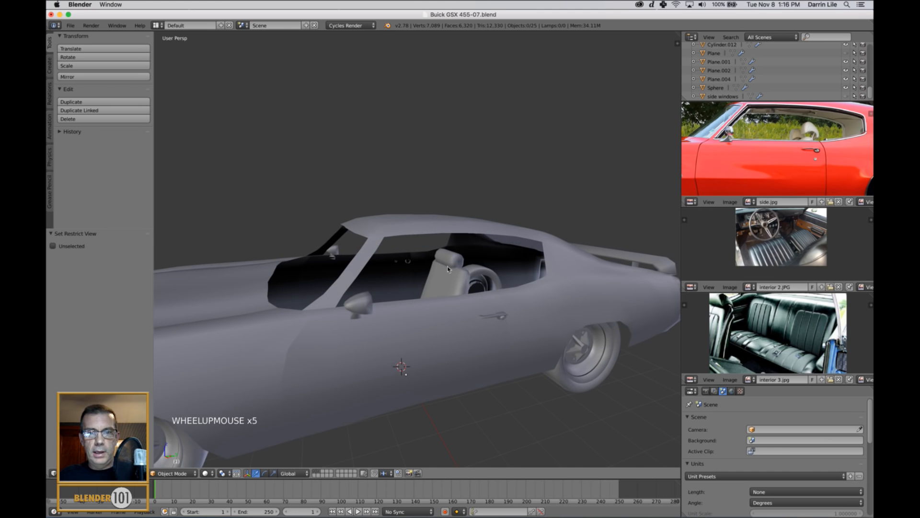
- Open the seat mesh inside the car in Edit Mode with face selection, framed on its backrest
{"action": "right_click", "coordinate": [439, 271]}
{"action": "middle_click_drag", "start_coordinate": [439, 271], "coordinate": [481, 296]}
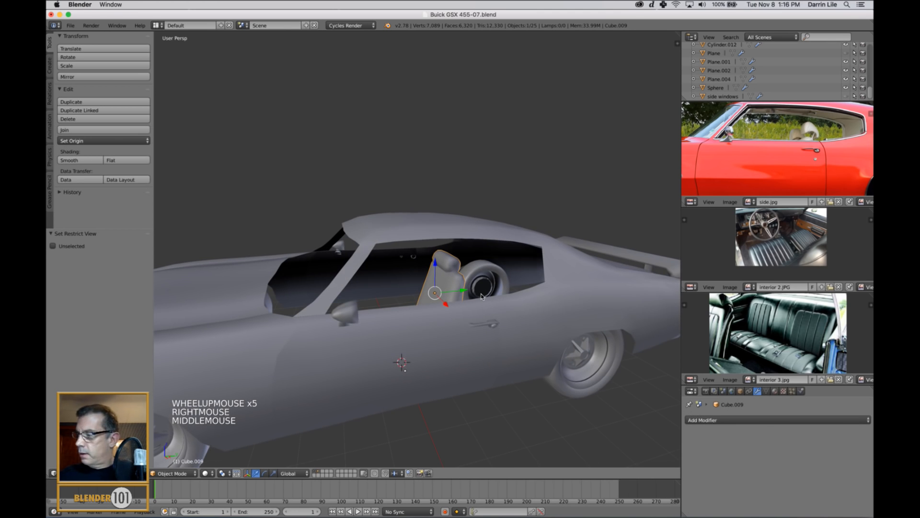
{"action": "key", "text": "KP_Decimal"}
{"action": "key", "text": "Tab"}
{"action": "middle_click_drag", "start_coordinate": [479, 236], "coordinate": [490, 251]}
{"action": "key", "text": "ctrl+Tab"}
{"action": "left_click", "coordinate": [480, 261]}
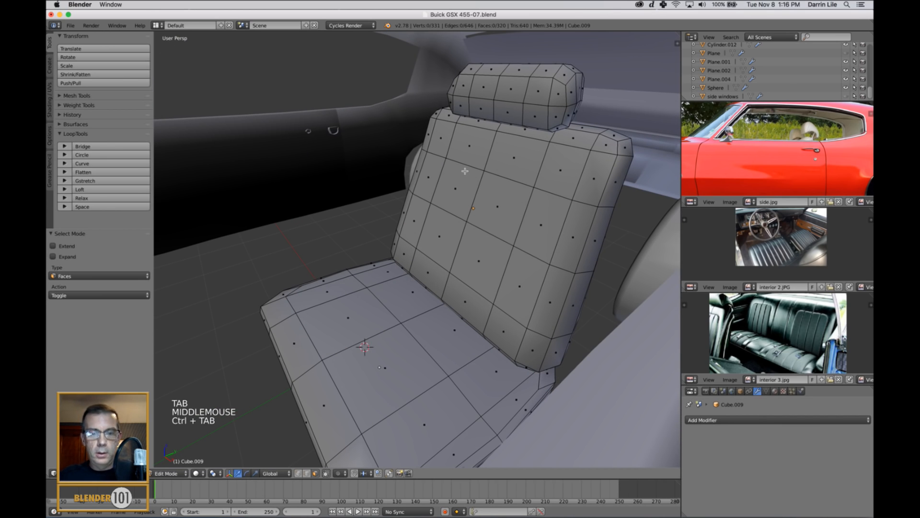
- Select all front faces of the backrest, move them -0.029 along Y, and return to Object Mode
{"action": "key", "text": "c"}
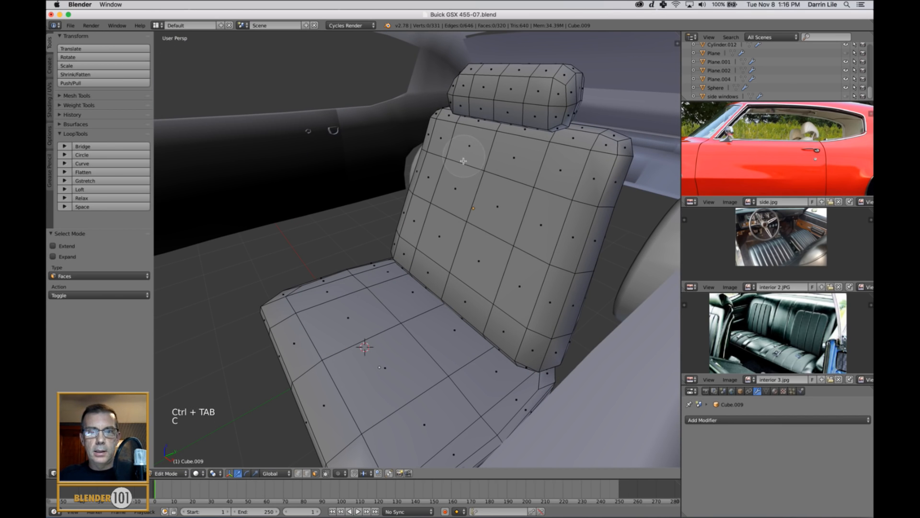
{"action": "mouse_move", "coordinate": [463, 161]}
{"action": "left_mouse_down"}
{"action": "mouse_move", "coordinate": [422, 269]}
{"action": "mouse_move", "coordinate": [468, 307]}
{"action": "mouse_move", "coordinate": [503, 288]}
{"action": "mouse_move", "coordinate": [525, 164]}
{"action": "left_mouse_up"}
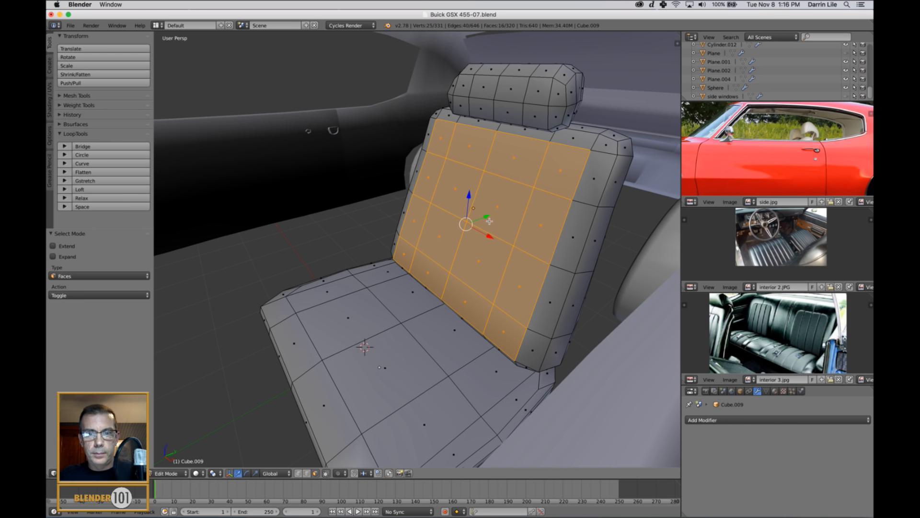
{"action": "left_click_drag", "start_coordinate": [489, 221], "coordinate": [485, 224]}
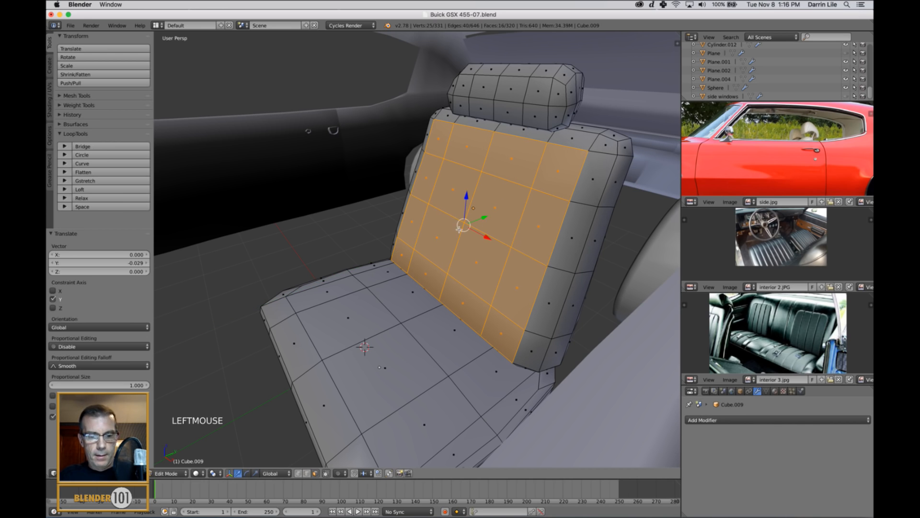
{"action": "key", "text": "a"}
{"action": "scroll", "coordinate": [459, 229], "scroll_direction": "down", "scroll_amount": 3}
{"action": "key", "text": "Tab"}
- Duplicate the seat in place, working in top orthographic wireframe view
{"action": "middle_click_drag", "start_coordinate": [459, 229], "coordinate": [514, 259]}
{"action": "scroll", "coordinate": [466, 245], "scroll_direction": "down", "scroll_amount": 5}
{"action": "scroll", "coordinate": [483, 257], "scroll_direction": "down", "scroll_amount": 2}
{"action": "key", "text": "KP_7"}
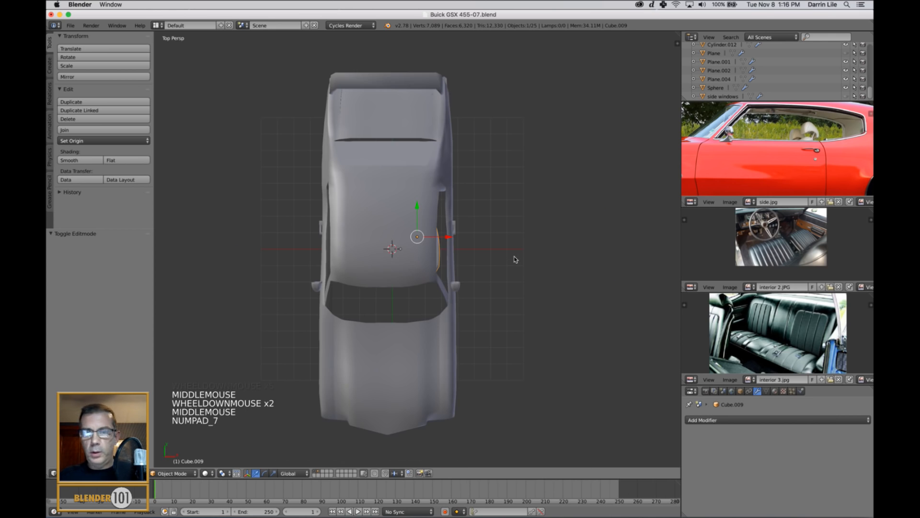
{"action": "key", "text": "z"}
{"action": "key", "text": "KP_5"}
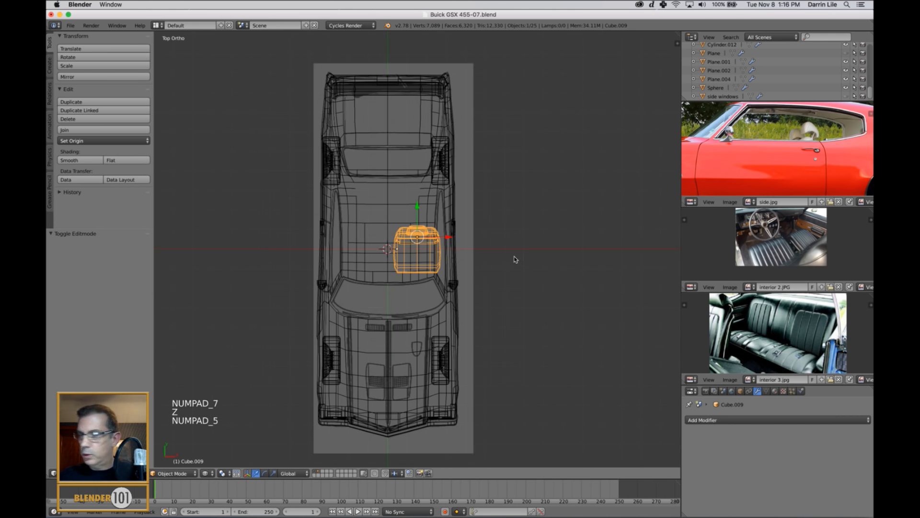
{"action": "scroll", "coordinate": [515, 259], "scroll_direction": "up", "scroll_amount": 4}
{"action": "middle_click_drag", "start_coordinate": [482, 244], "coordinate": [535, 241], "text": "shift"}
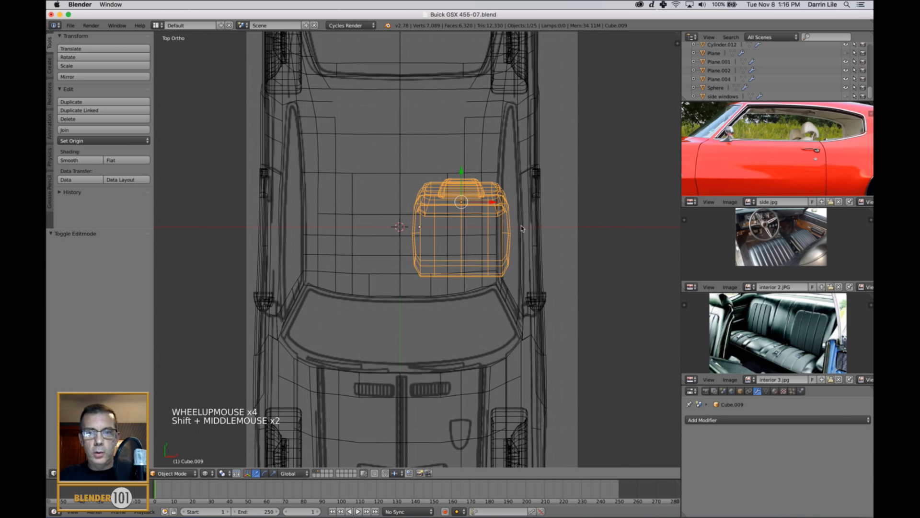
{"action": "key", "text": "shift+d"}
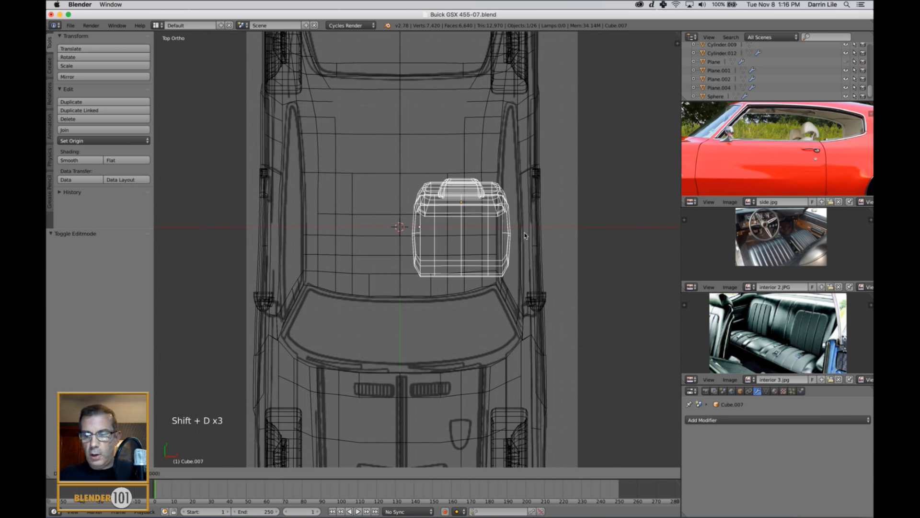
{"action": "right_click", "coordinate": [525, 232]}
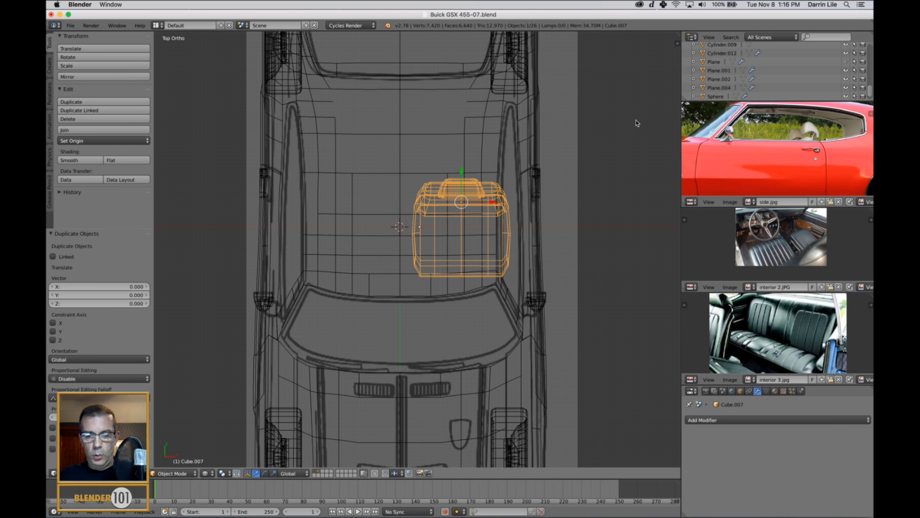
- Set the duplicated seat's X location to -1.51881 so it mirrors the original across the car's centre line
{"action": "key", "text": "n"}
{"action": "scroll", "coordinate": [651, 171], "scroll_direction": "up", "scroll_amount": 5}
{"action": "left_click_drag", "start_coordinate": [677, 278], "coordinate": [689, 17]}
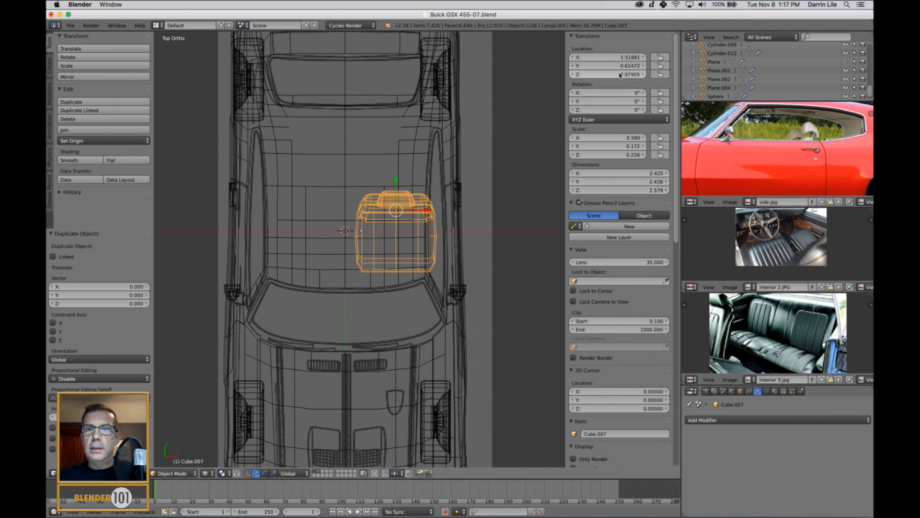
{"action": "left_click", "coordinate": [609, 59]}
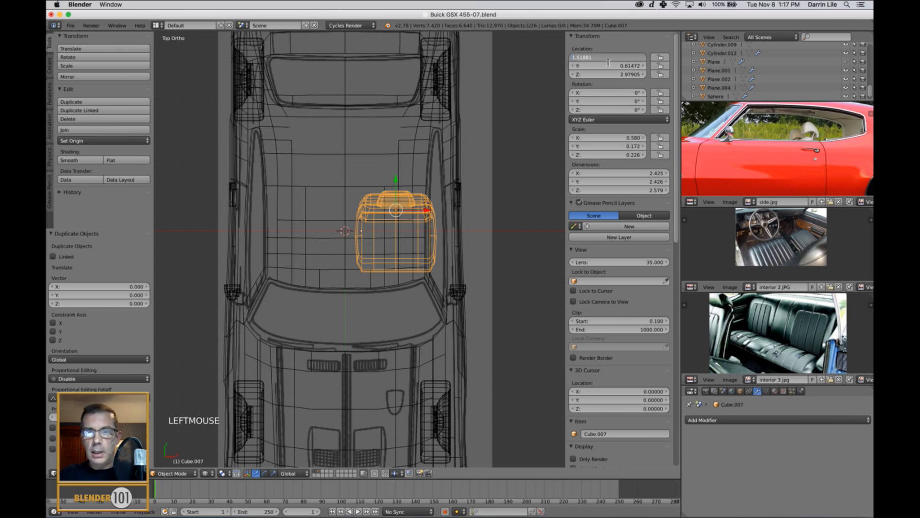
{"action": "key", "text": "Return"}
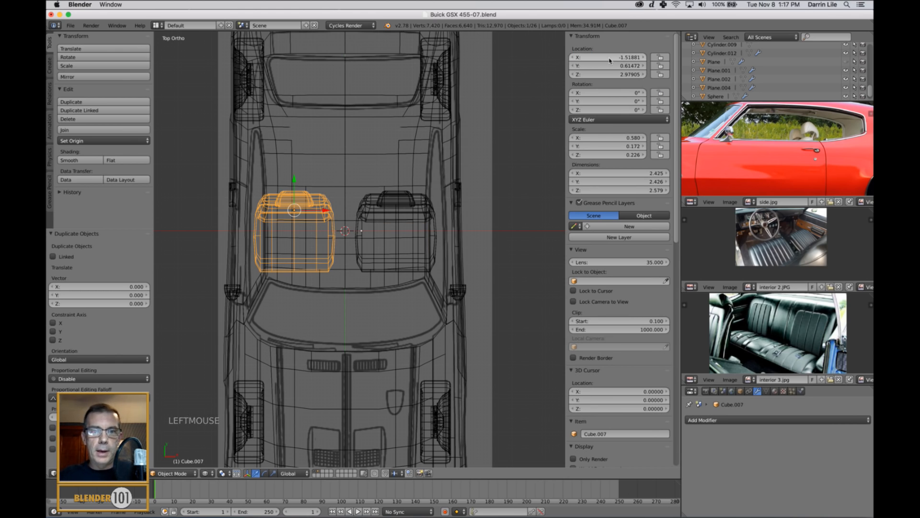
- Deselect everything and examine both front seats inside the car in shaded perspective view
{"action": "key", "text": "a"}
{"action": "mouse_move", "coordinate": [487, 240]}
{"action": "middle_mouse_down"}
{"action": "mouse_move", "coordinate": [489, 249]}
{"action": "mouse_move", "coordinate": [470, 217]}
{"action": "mouse_move", "coordinate": [456, 216]}
{"action": "mouse_move", "coordinate": [486, 231]}
{"action": "middle_mouse_up"}
{"action": "key", "text": "z"}
{"action": "scroll", "coordinate": [502, 231], "scroll_direction": "down", "scroll_amount": 2}
{"action": "key", "text": "n"}
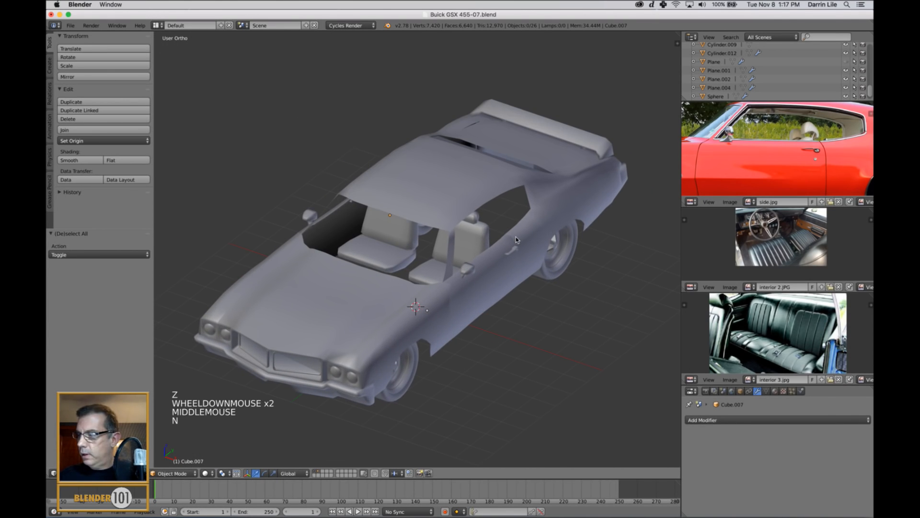
{"action": "key", "text": "KP_5"}
{"action": "scroll", "coordinate": [491, 252], "scroll_direction": "down", "scroll_amount": 4}
{"action": "middle_click_drag", "start_coordinate": [492, 252], "coordinate": [508, 244]}
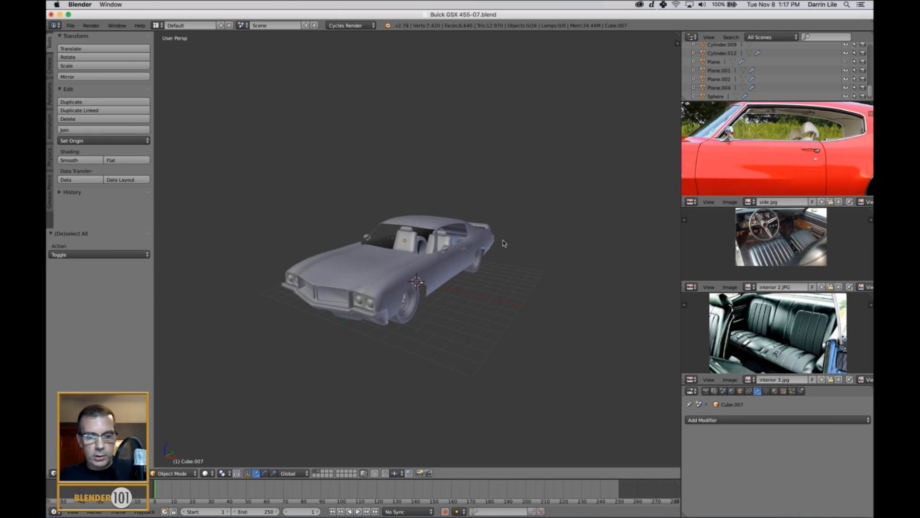
- Unhide all hidden objects, including the windshield glass, and deselect everything
{"action": "key", "text": "alt+h"}
{"action": "key", "text": "a"}
{"action": "scroll", "coordinate": [514, 252], "scroll_direction": "up", "scroll_amount": 4}
{"action": "middle_click_drag", "start_coordinate": [509, 246], "coordinate": [521, 268]}
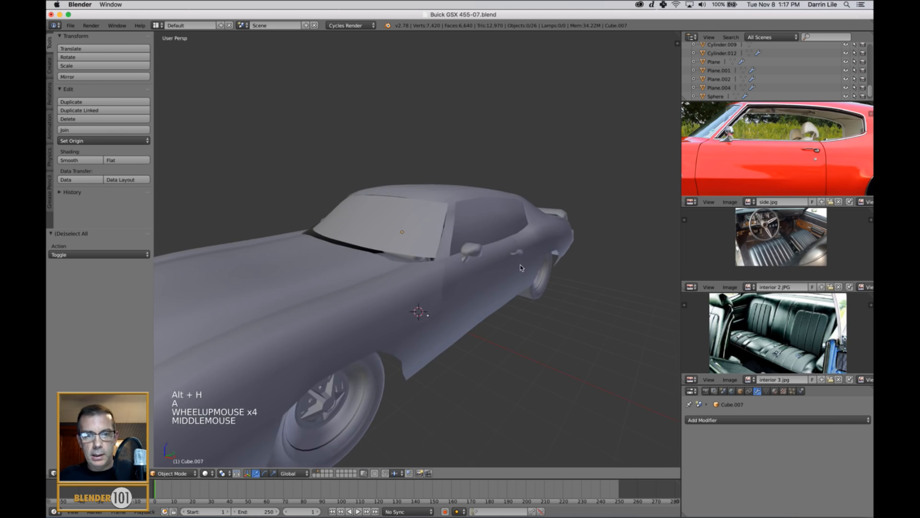
- Show only the layer holding the two front seats in shaded display and save the file
{"action": "key", "text": "z"}
{"action": "scroll", "coordinate": [521, 266], "scroll_direction": "down", "scroll_amount": 3}
{"action": "middle_click_drag", "start_coordinate": [538, 281], "coordinate": [548, 284]}
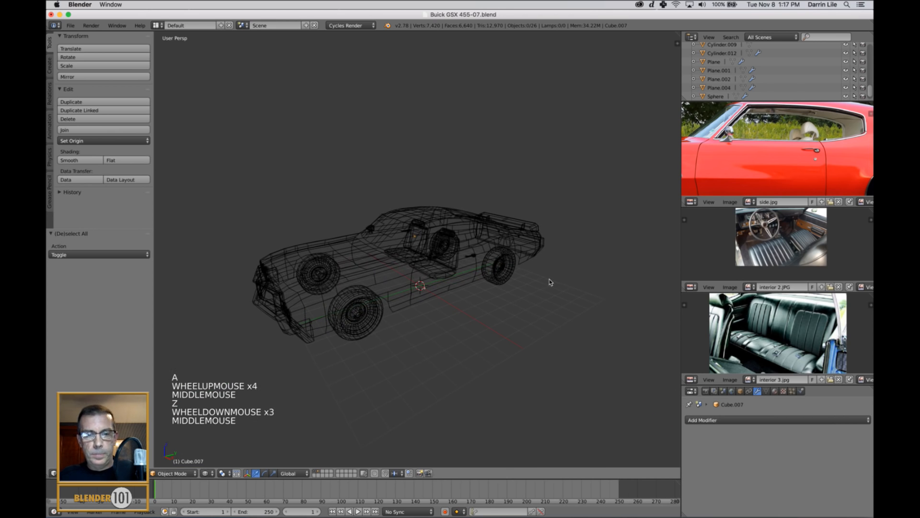
{"action": "left_click", "coordinate": [320, 472]}
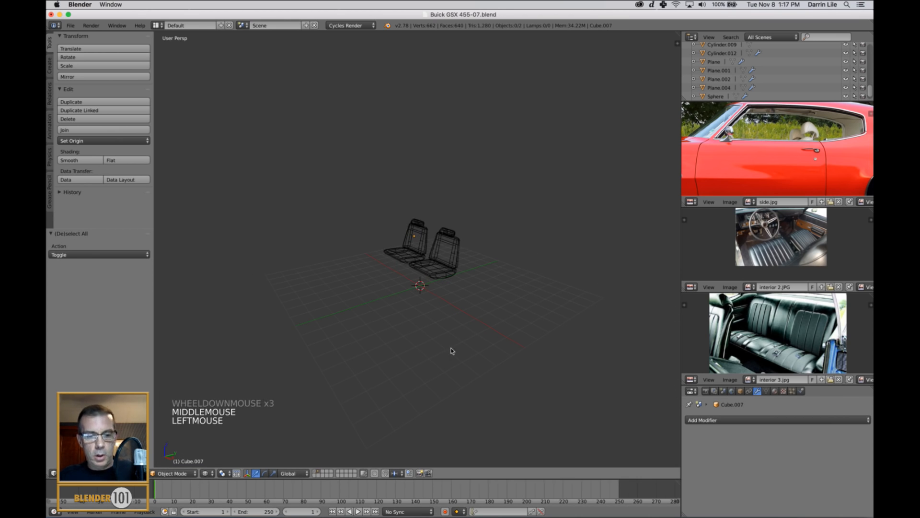
{"action": "key", "text": "super+s"}
{"action": "key", "text": "super+s"}
{"action": "key", "text": "z"}
{"action": "middle_click_drag", "start_coordinate": [546, 289], "coordinate": [540, 295], "text": "shift"}
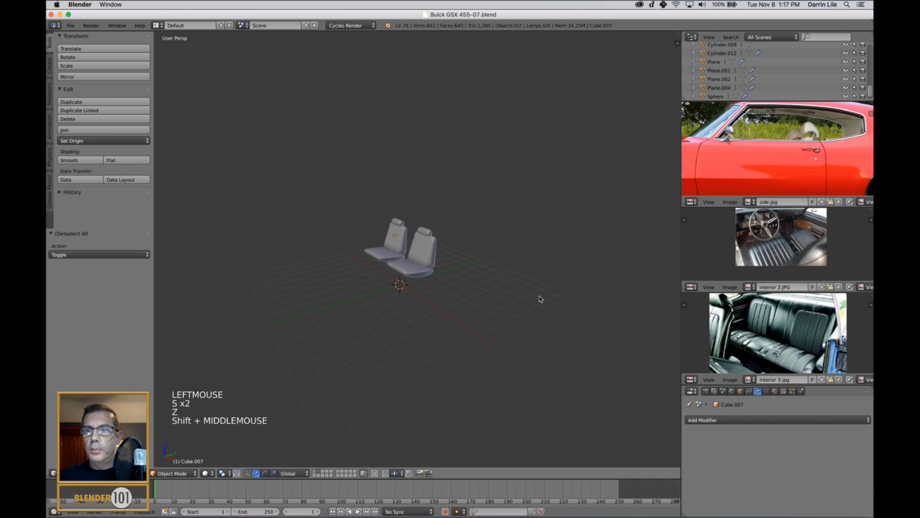
- Examine the front seats, dashboard and rear bench in the side and interior reference photos
{"action": "scroll", "coordinate": [776, 235], "scroll_direction": "up", "scroll_amount": 3}
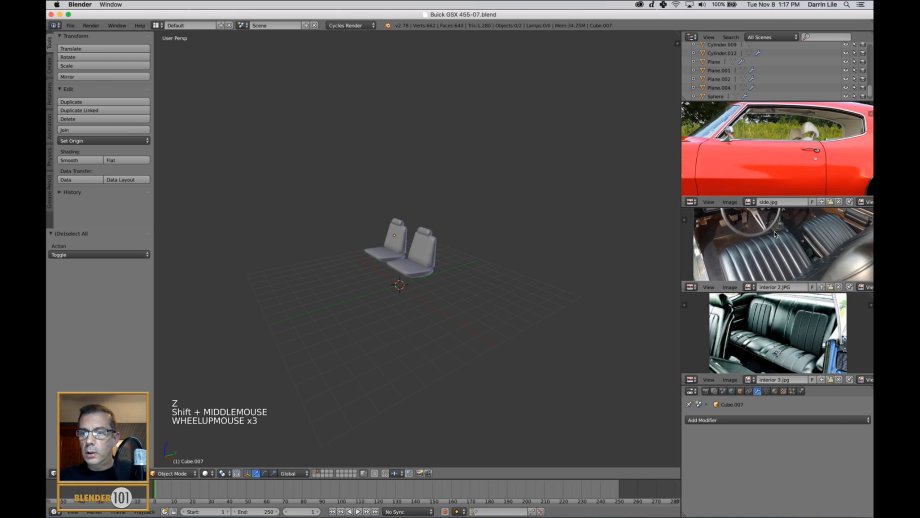
{"action": "scroll", "coordinate": [796, 272], "scroll_direction": "down", "scroll_amount": 3}
{"action": "scroll", "coordinate": [799, 259], "scroll_direction": "up", "scroll_amount": 2}
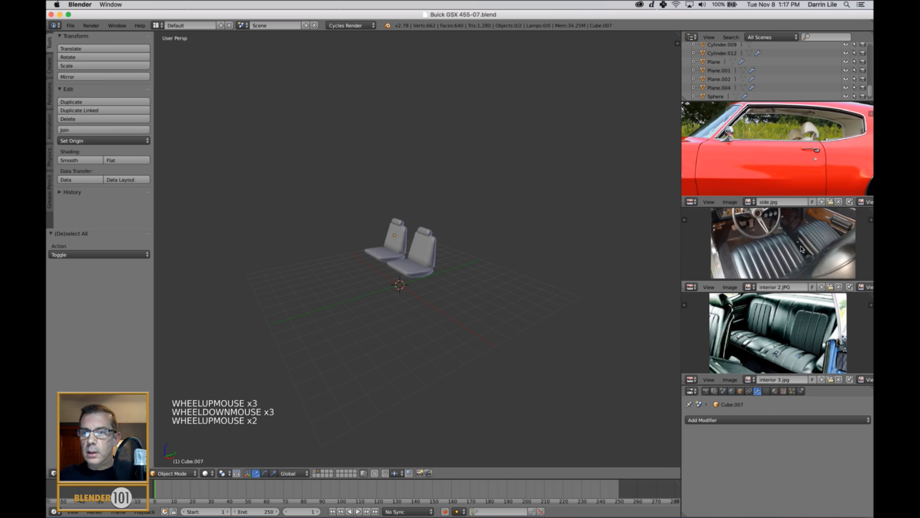
{"action": "mouse_move", "coordinate": [800, 259]}
{"action": "middle_mouse_down"}
{"action": "mouse_move", "coordinate": [791, 235]}
{"action": "mouse_move", "coordinate": [803, 248]}
{"action": "middle_mouse_up"}
{"action": "scroll", "coordinate": [792, 233], "scroll_direction": "up", "scroll_amount": 1}
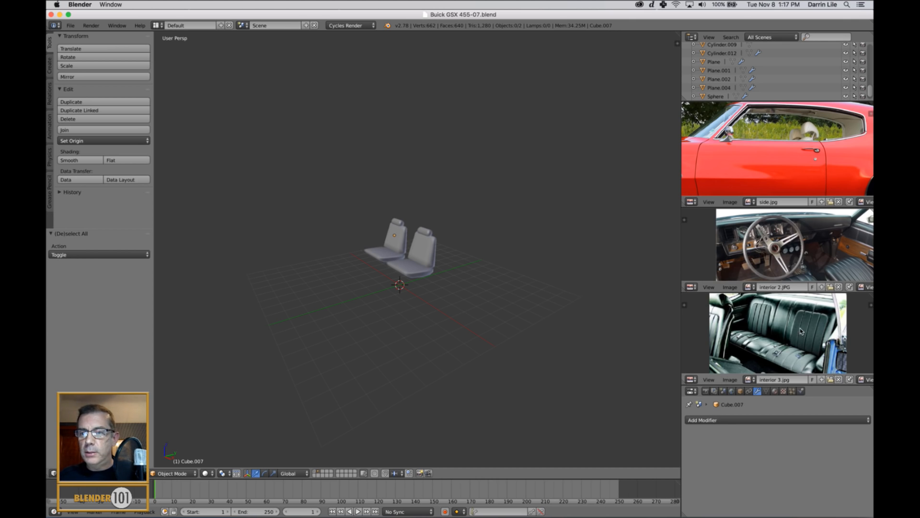
{"action": "middle_click_drag", "start_coordinate": [814, 148], "coordinate": [794, 140]}
{"action": "scroll", "coordinate": [799, 234], "scroll_direction": "down", "scroll_amount": 2}
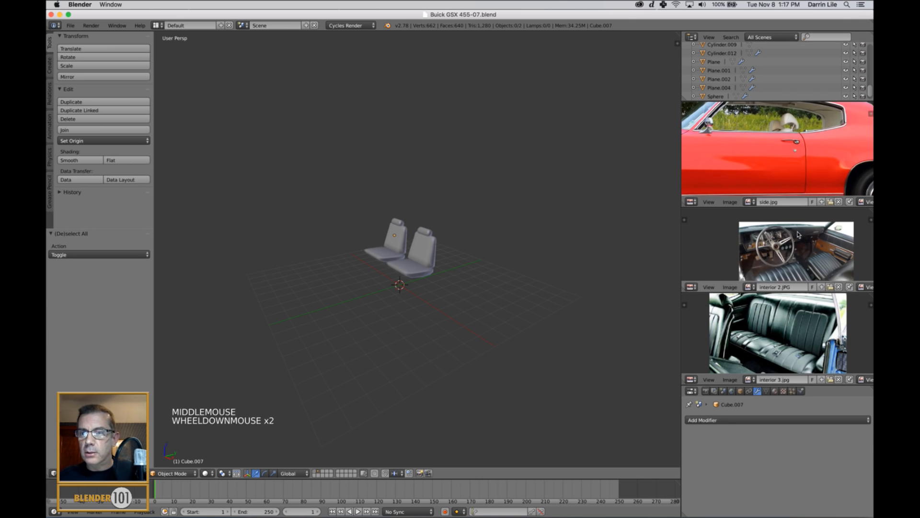
{"action": "middle_click_drag", "start_coordinate": [798, 235], "coordinate": [775, 220]}
{"action": "middle_click_drag", "start_coordinate": [791, 335], "coordinate": [779, 337]}
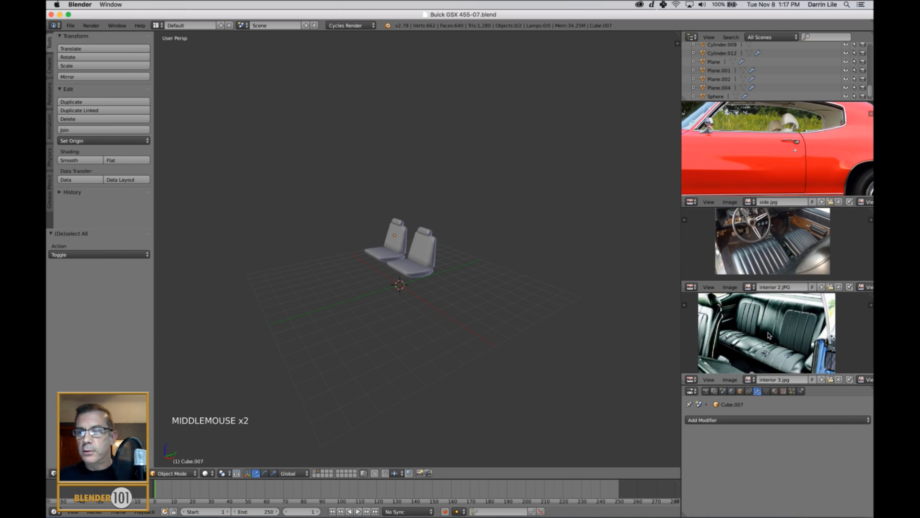
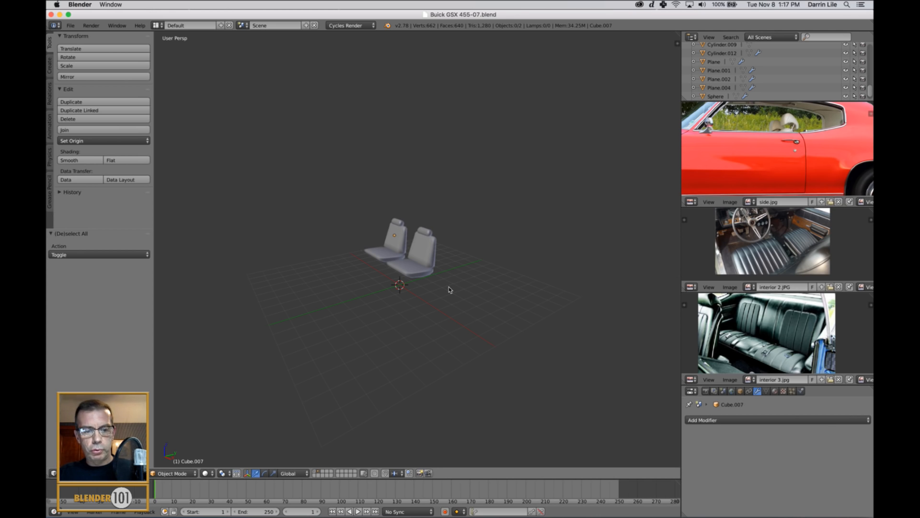
- Centre the 3D cursor, add a cube there, and move it 5.764 along Y and 2.262 up, behind the front seats
{"action": "key", "text": "shift+c"}
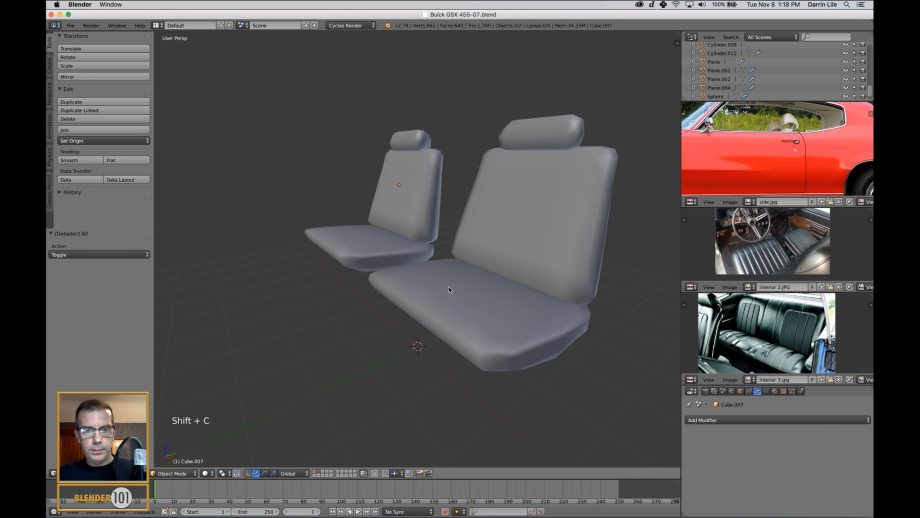
{"action": "scroll", "coordinate": [526, 341], "scroll_direction": "down", "scroll_amount": 3}
{"action": "middle_click_drag", "start_coordinate": [526, 341], "coordinate": [490, 340], "text": "shift"}
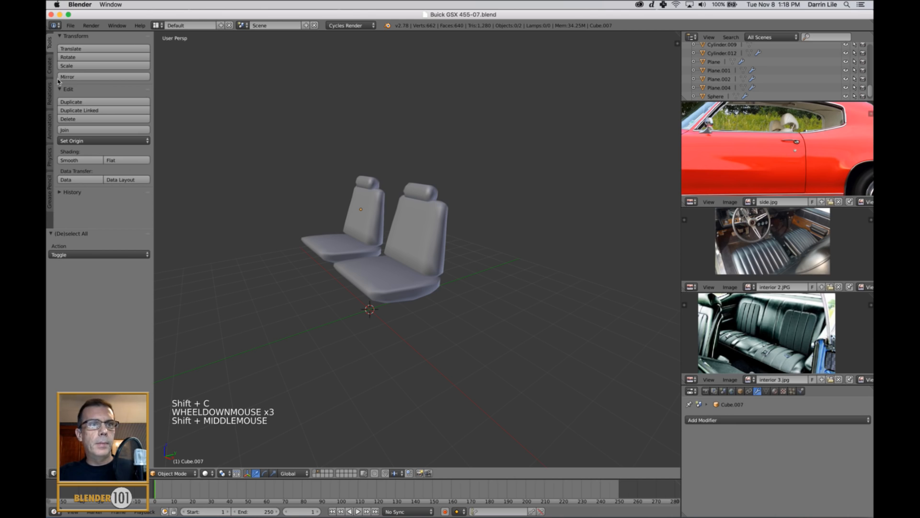
{"action": "left_click", "coordinate": [50, 66]}
{"action": "left_click", "coordinate": [103, 66]}
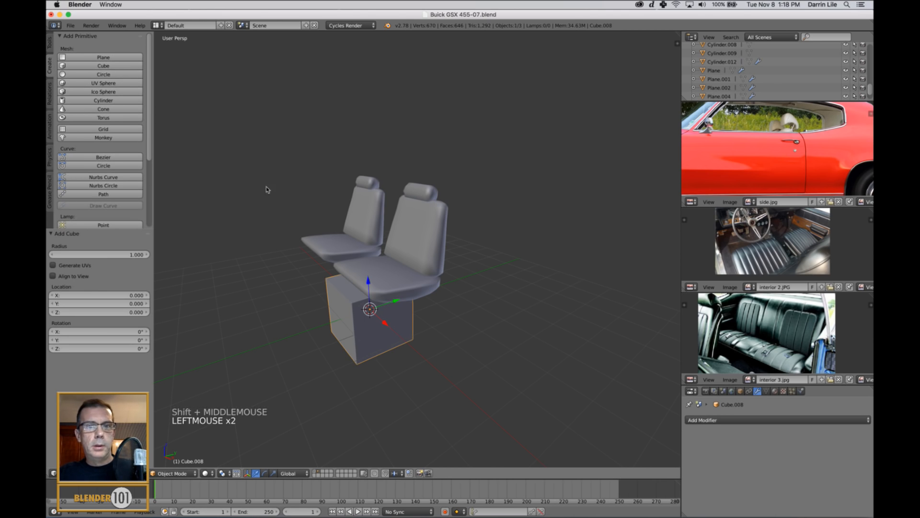
{"action": "left_click_drag", "start_coordinate": [396, 301], "coordinate": [523, 286]}
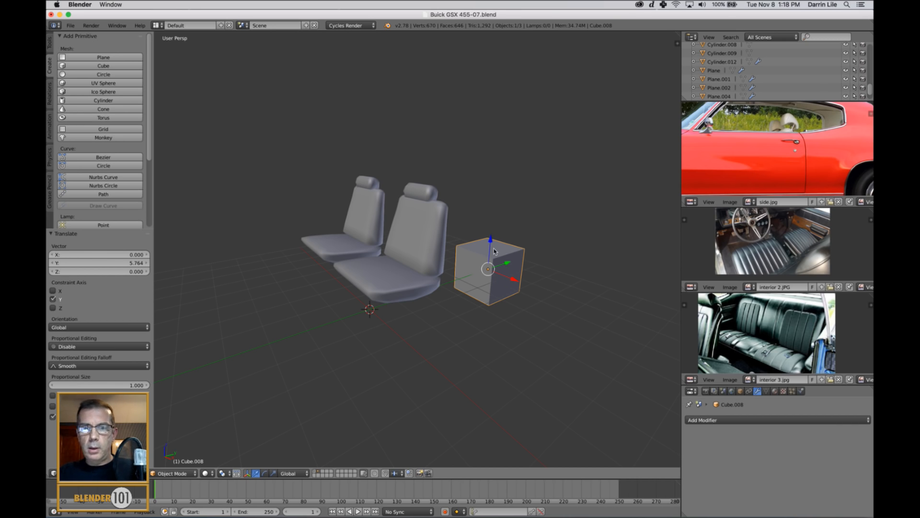
{"action": "left_click_drag", "start_coordinate": [495, 241], "coordinate": [493, 195]}
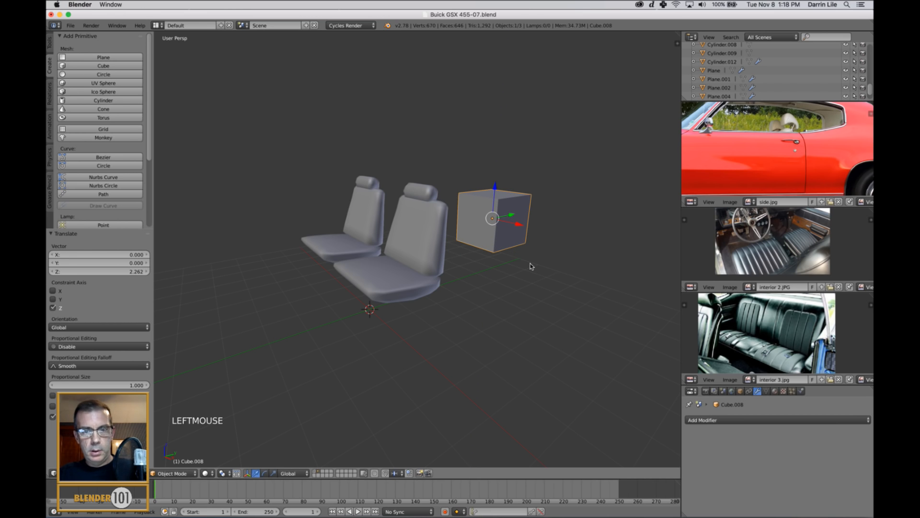
- Scale the cube to 0.320 along Y and move it -1.140 along Y toward the front seats
{"action": "key", "text": "s"}
{"action": "key", "text": "y"}
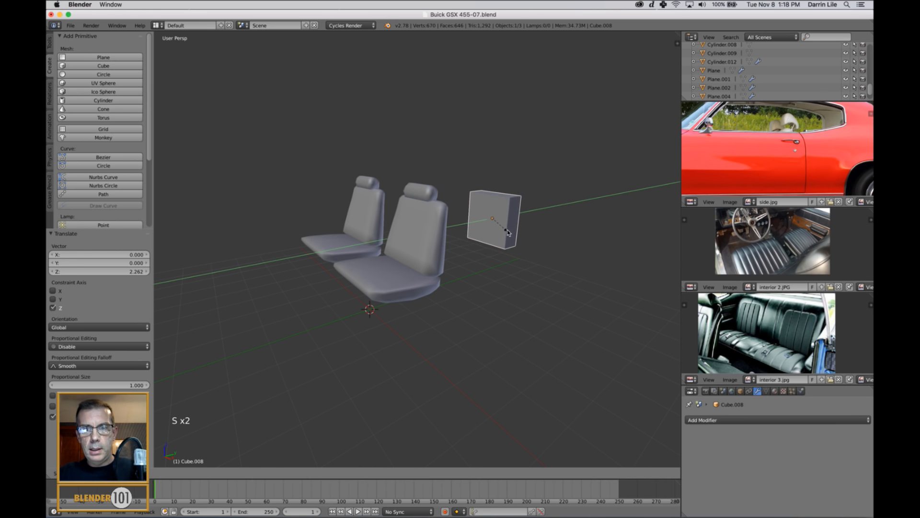
{"action": "left_click", "coordinate": [508, 233]}
{"action": "middle_click_drag", "start_coordinate": [570, 274], "coordinate": [592, 257]}
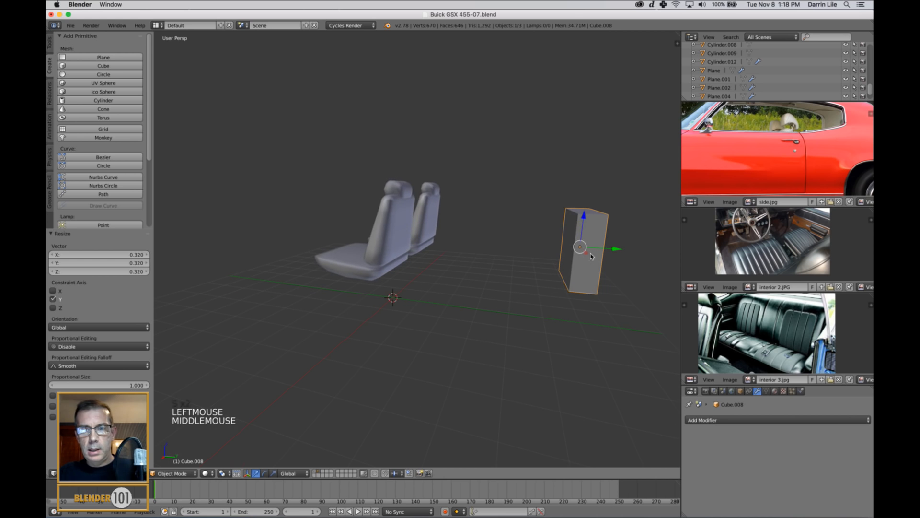
{"action": "left_click_drag", "start_coordinate": [614, 248], "coordinate": [570, 250]}
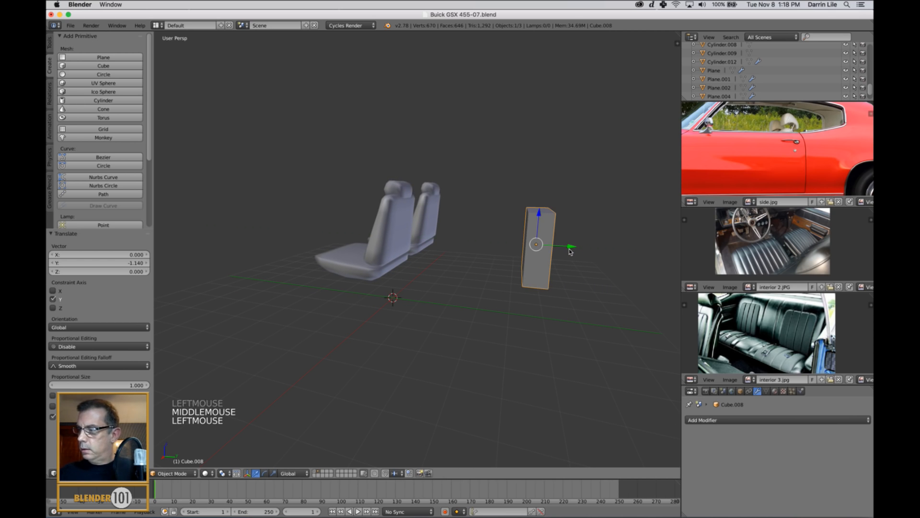
- Scale the cube behind the front seats by 2.419 along X in the top view so it spans the interior's width
{"action": "key", "text": "KP_7"}
{"action": "key", "text": "KP_5"}
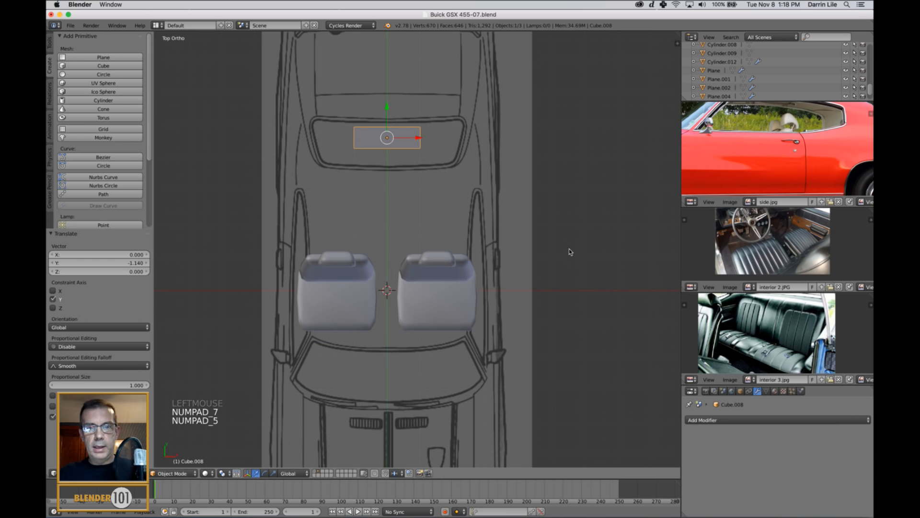
{"action": "middle_click_drag", "start_coordinate": [479, 179], "coordinate": [497, 213], "text": "shift"}
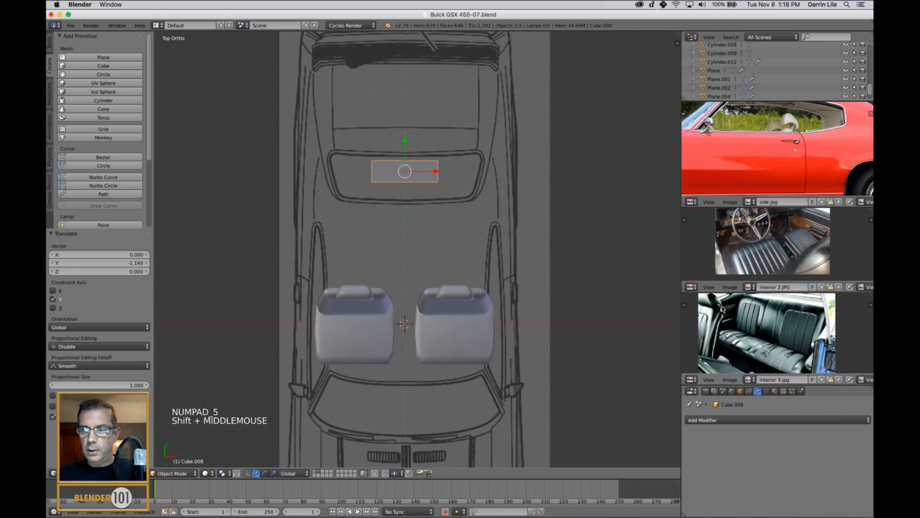
{"action": "key", "text": "s"}
{"action": "key", "text": "x"}
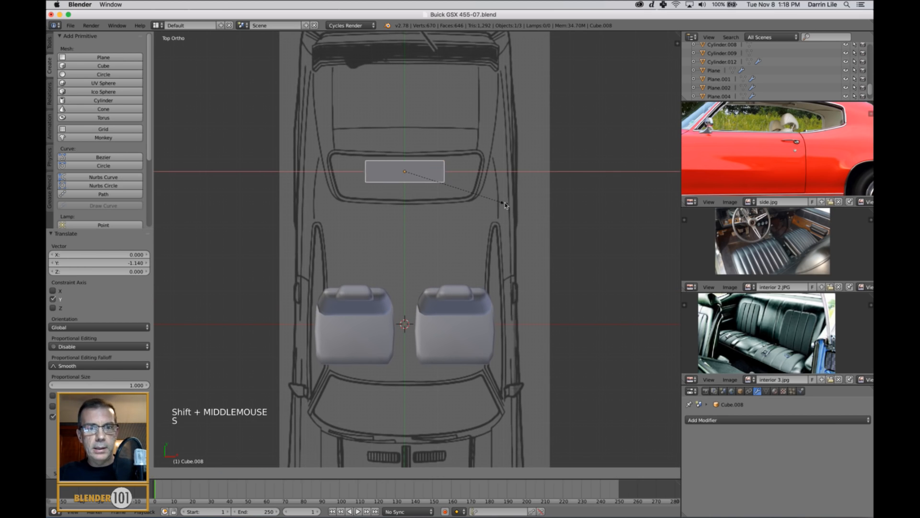
{"action": "left_click", "coordinate": [607, 235]}
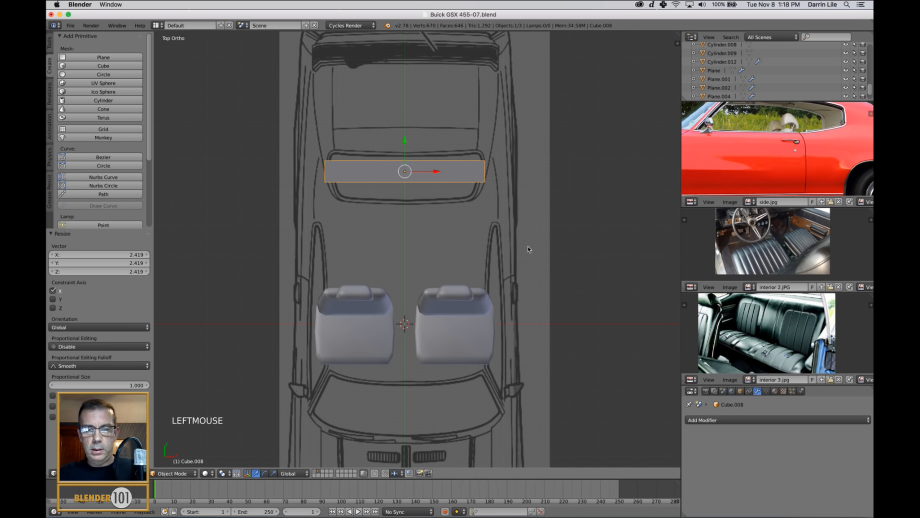
{"action": "key", "text": "z"}
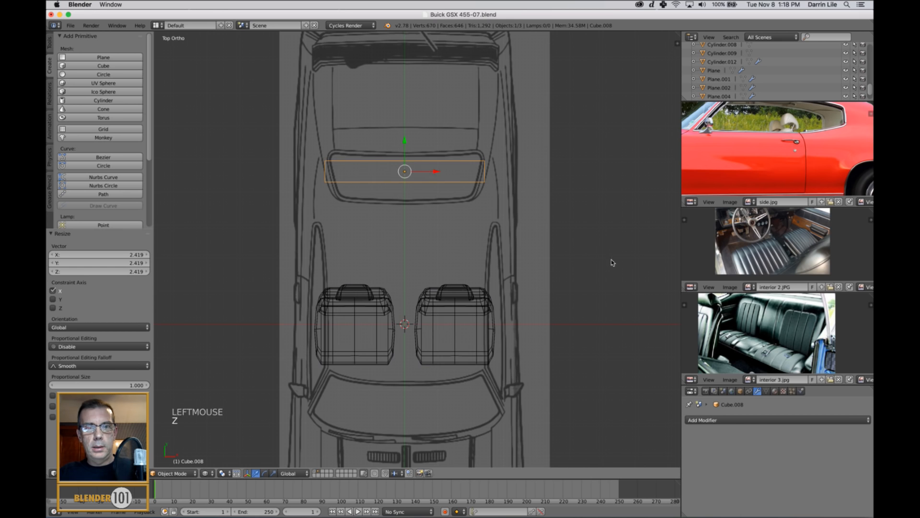
{"action": "middle_click_drag", "start_coordinate": [610, 261], "coordinate": [587, 230]}
{"action": "key", "text": "z"}
- Move the upper front edge of the rear backrest block 0.095 along Y so its front face slopes back
{"action": "scroll", "coordinate": [585, 235], "scroll_direction": "up", "scroll_amount": 3}
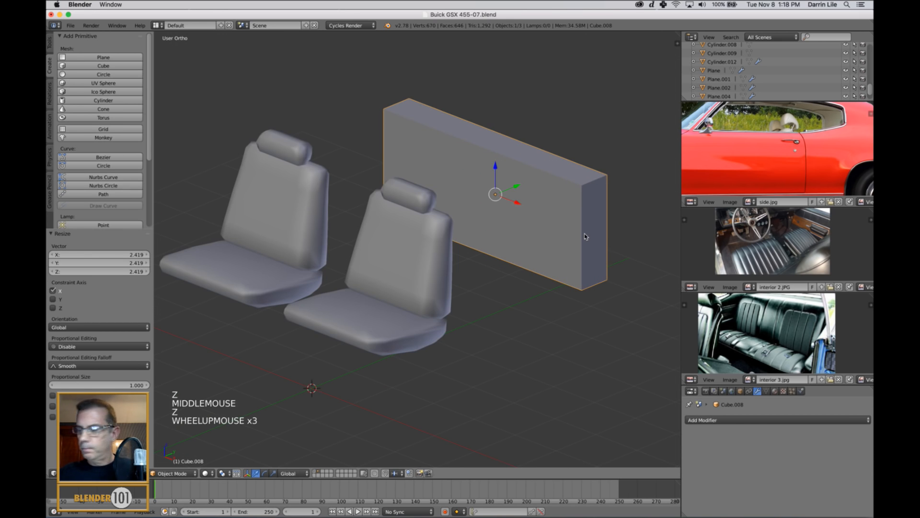
{"action": "key", "text": "KP_Decimal"}
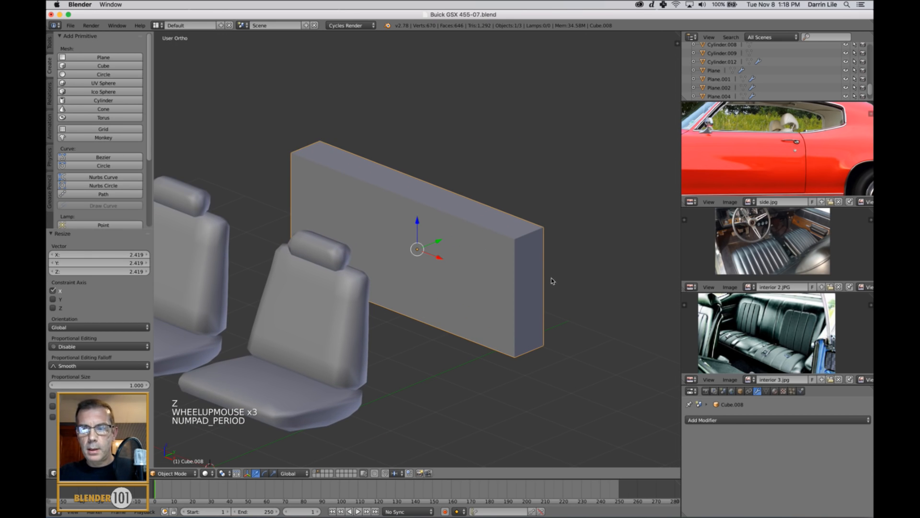
{"action": "middle_click_drag", "start_coordinate": [551, 280], "coordinate": [398, 206]}
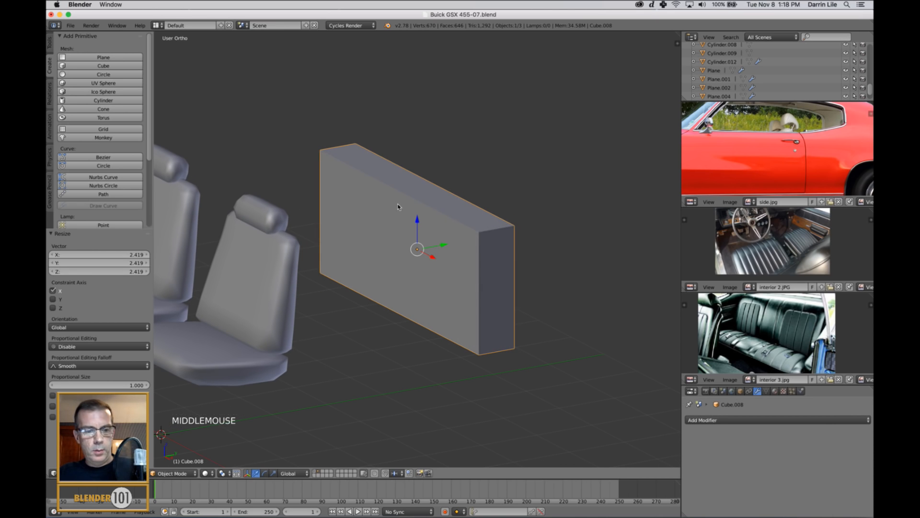
{"action": "key", "text": "Tab"}
{"action": "right_click", "coordinate": [410, 202]}
{"action": "key", "text": "ctrl+Tab"}
{"action": "right_click", "coordinate": [437, 194]}
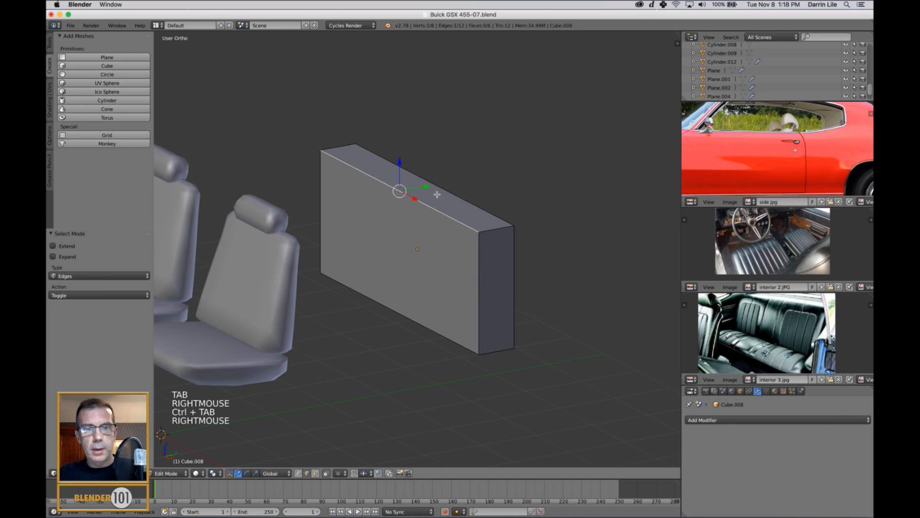
{"action": "left_click_drag", "start_coordinate": [424, 192], "coordinate": [430, 193]}
- Cut a centred horizontal edge loop around the backrest block and move its front edge -0.052 along Y
{"action": "middle_click_drag", "start_coordinate": [510, 330], "coordinate": [554, 344]}
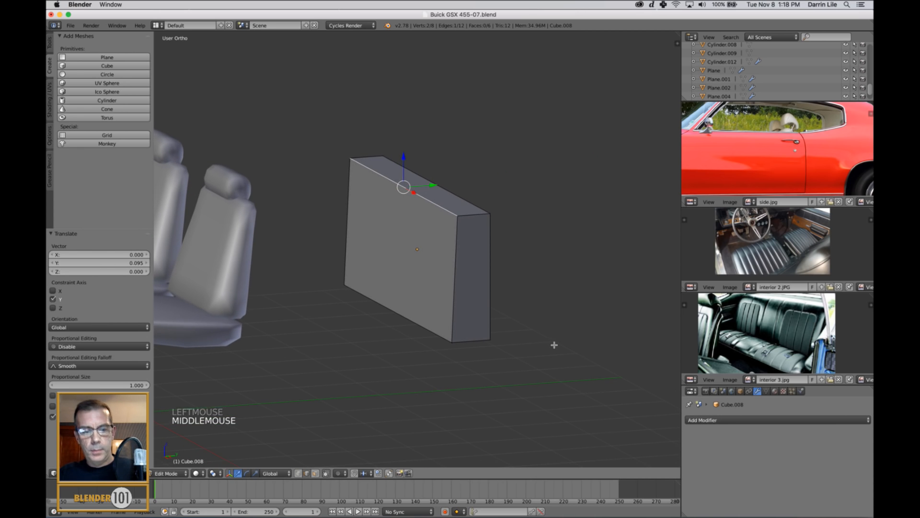
{"action": "key", "text": "ctrl+r"}
{"action": "left_click", "coordinate": [448, 285]}
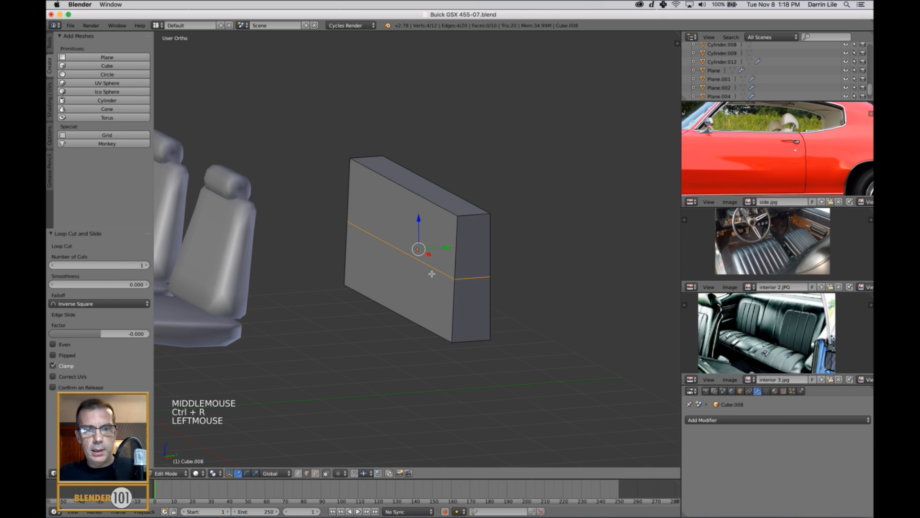
{"action": "right_click", "coordinate": [428, 268]}
{"action": "left_click_drag", "start_coordinate": [430, 253], "coordinate": [426, 256]}
- Move the backrest's upper front edge a further 0.049 along Y
{"action": "middle_click_drag", "start_coordinate": [454, 303], "coordinate": [413, 190]}
{"action": "right_click", "coordinate": [423, 207]}
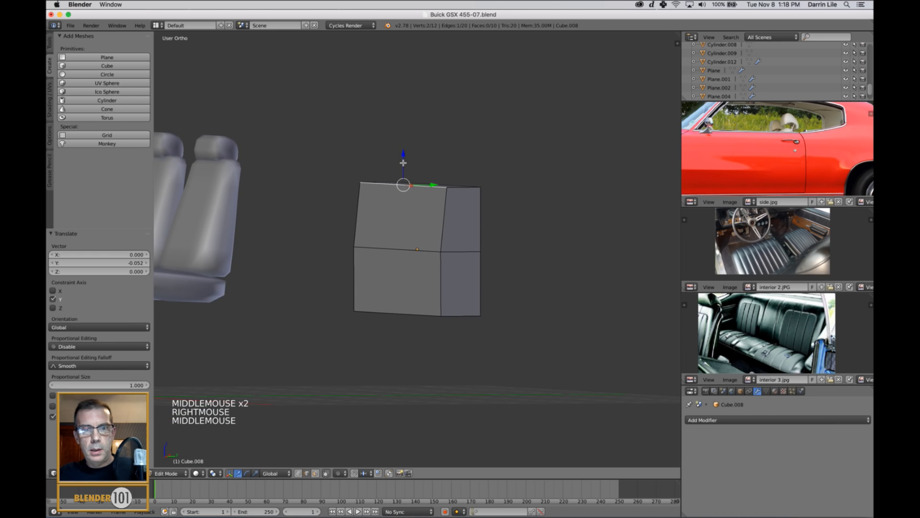
{"action": "left_click_drag", "start_coordinate": [404, 163], "coordinate": [434, 196]}
- Add a Subdivision Surface modifier to the rear backrest
{"action": "middle_click_drag", "start_coordinate": [519, 262], "coordinate": [520, 286]}
{"action": "scroll", "coordinate": [516, 269], "scroll_direction": "up", "scroll_amount": 1}
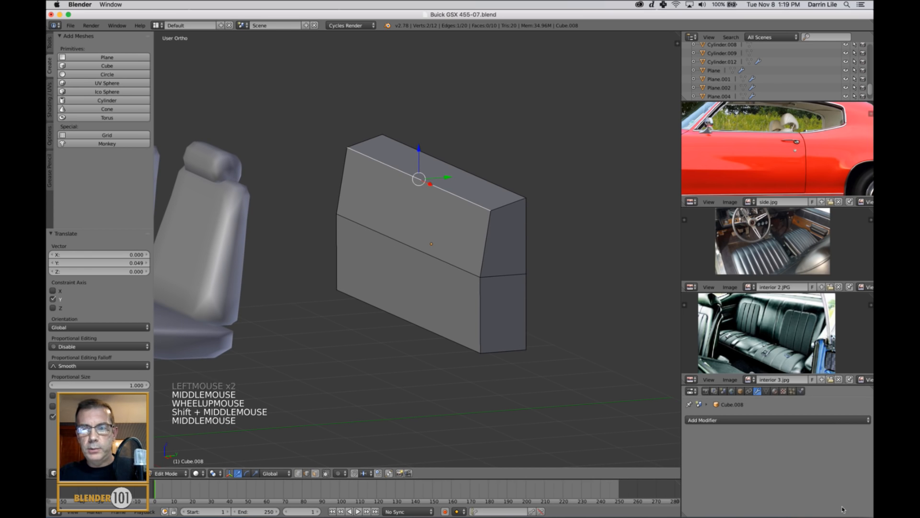
{"action": "left_click", "coordinate": [781, 421]}
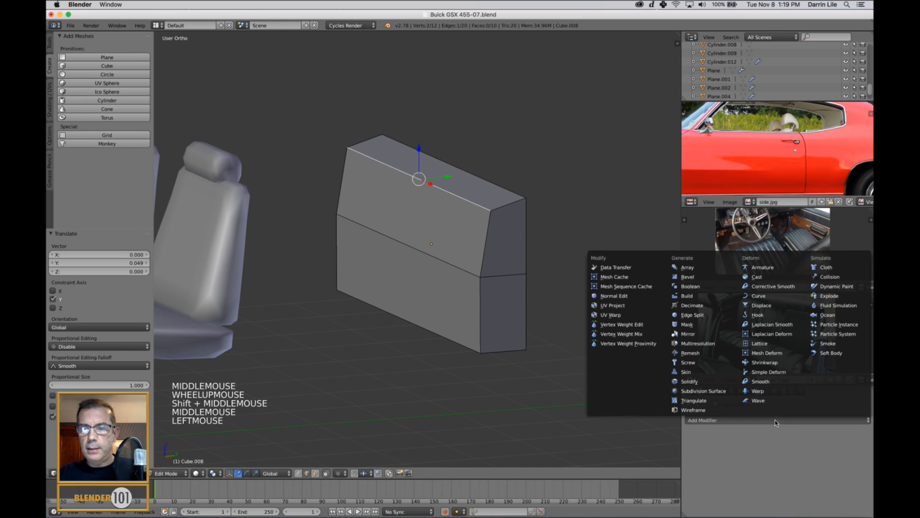
{"action": "left_click", "coordinate": [708, 392]}
- Cut two vertical edge loops through the backrest and scale them apart by 2.638 along X toward its ends
{"action": "middle_click_drag", "start_coordinate": [483, 310], "coordinate": [422, 251]}
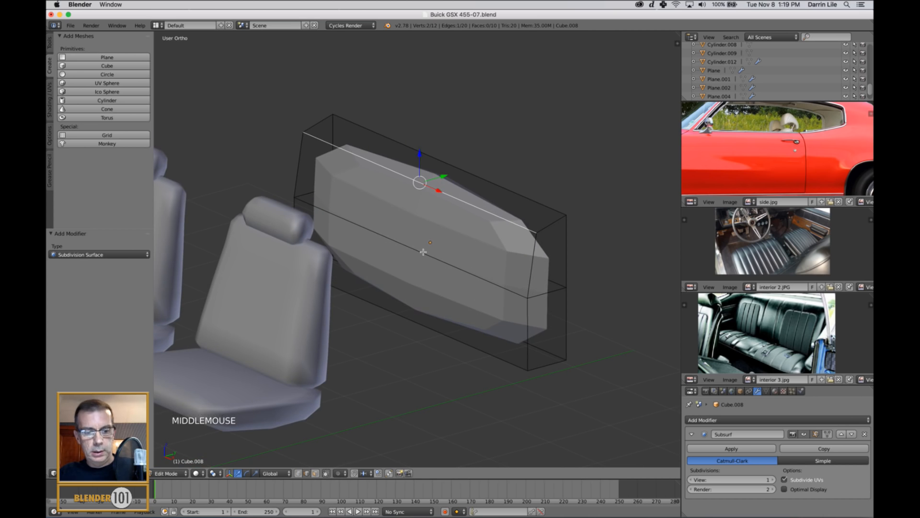
{"action": "key", "text": "ctrl+r"}
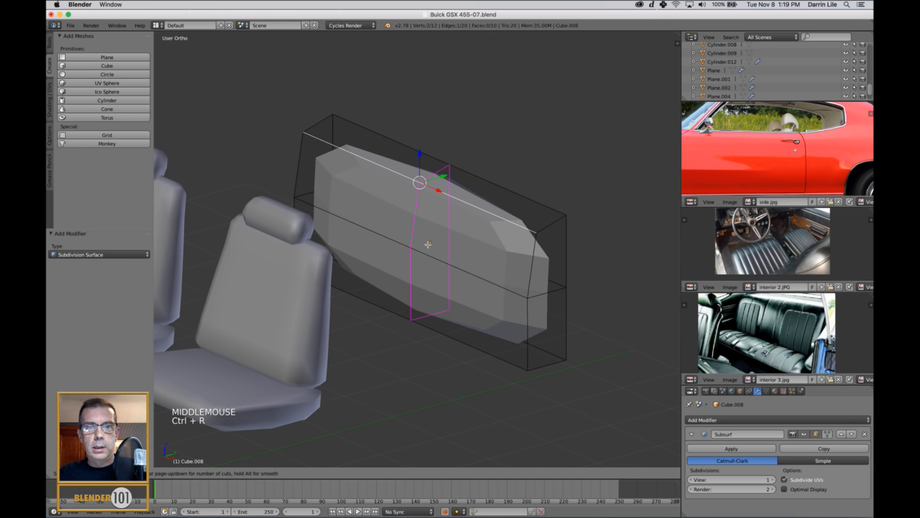
{"action": "scroll", "coordinate": [428, 245], "scroll_direction": "up", "scroll_amount": 2}
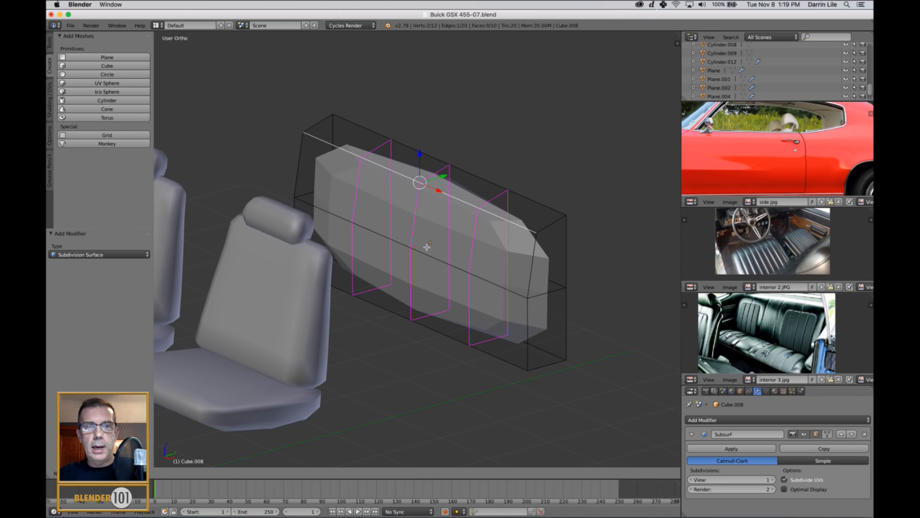
{"action": "left_click", "coordinate": [426, 248]}
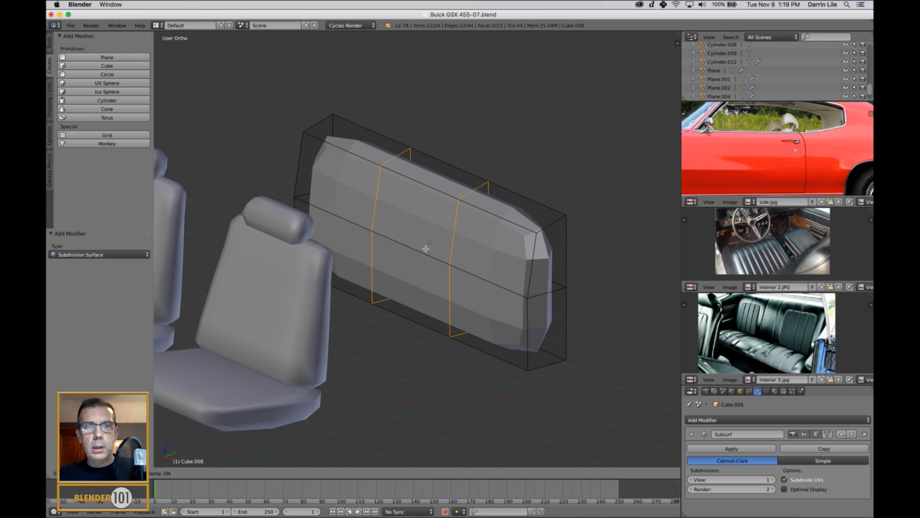
{"action": "left_click", "coordinate": [426, 249]}
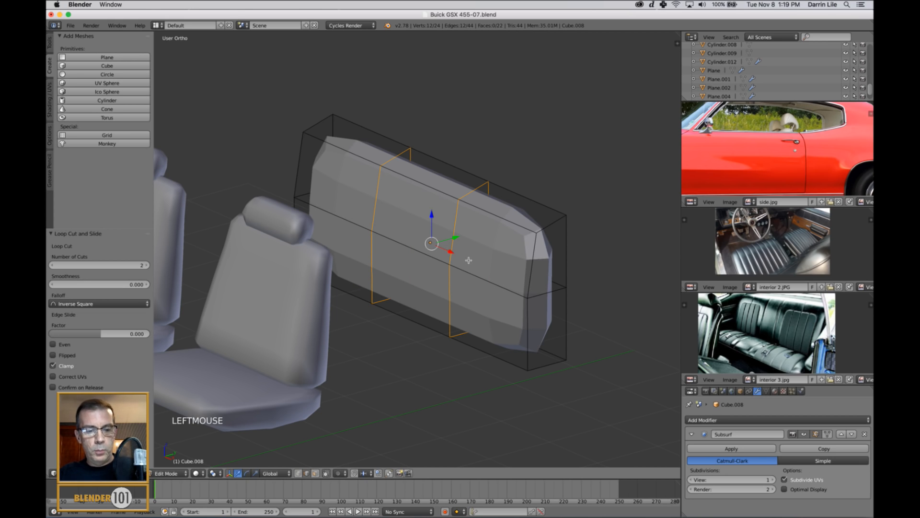
{"action": "key", "text": "s"}
{"action": "key", "text": "x"}
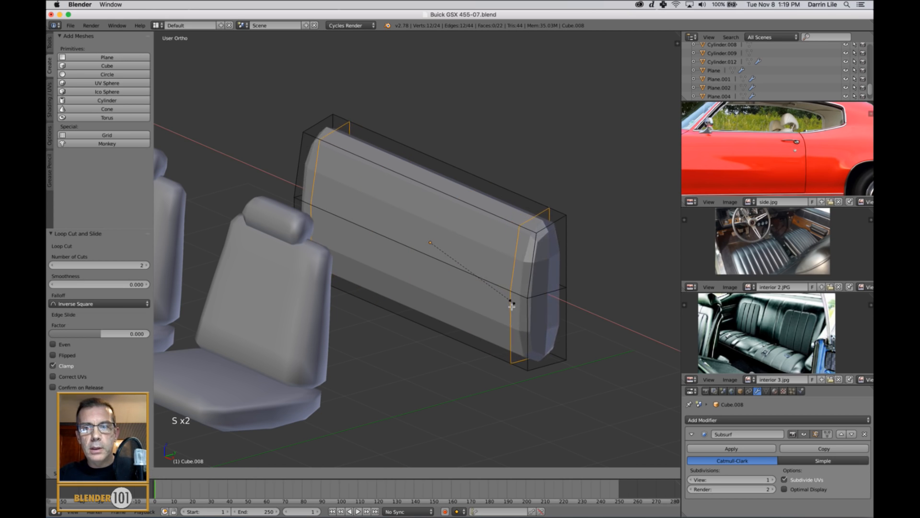
{"action": "left_click", "coordinate": [513, 309]}
- Cut a horizontal edge loop near the backrest's upper edge with a slide factor of -0.432 and another near its lower edge
{"action": "middle_click_drag", "start_coordinate": [568, 327], "coordinate": [546, 318]}
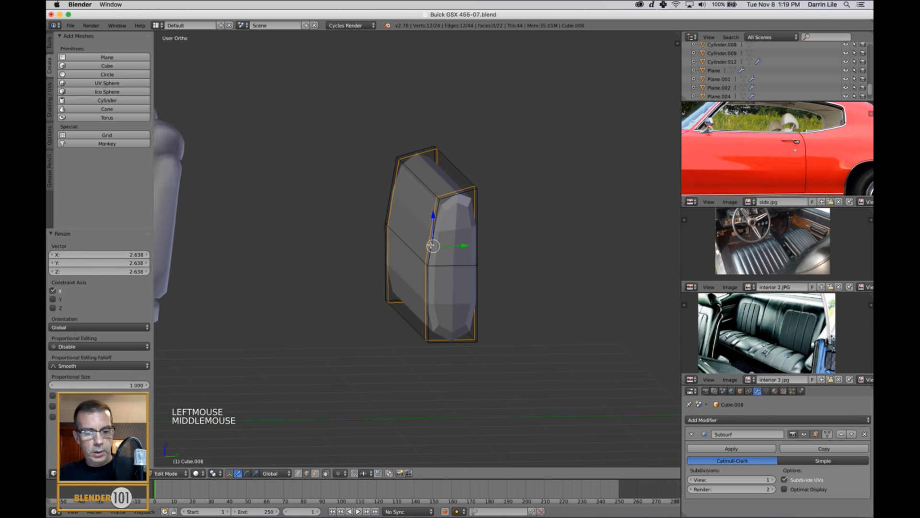
{"action": "key", "text": "ctrl+r"}
{"action": "left_click", "coordinate": [440, 234]}
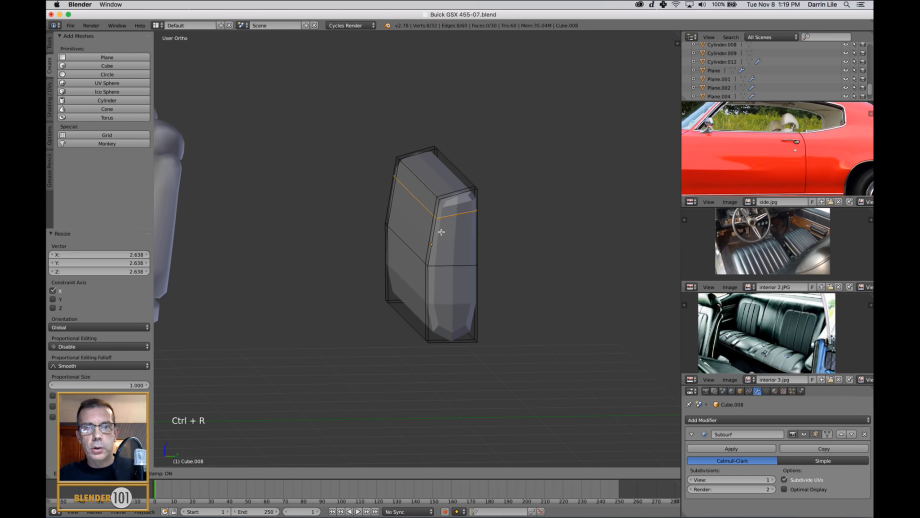
{"action": "left_click", "coordinate": [441, 232]}
{"action": "middle_click_drag", "start_coordinate": [452, 317], "coordinate": [454, 317]}
{"action": "key", "text": "ctrl+r"}
{"action": "left_click", "coordinate": [447, 312]}
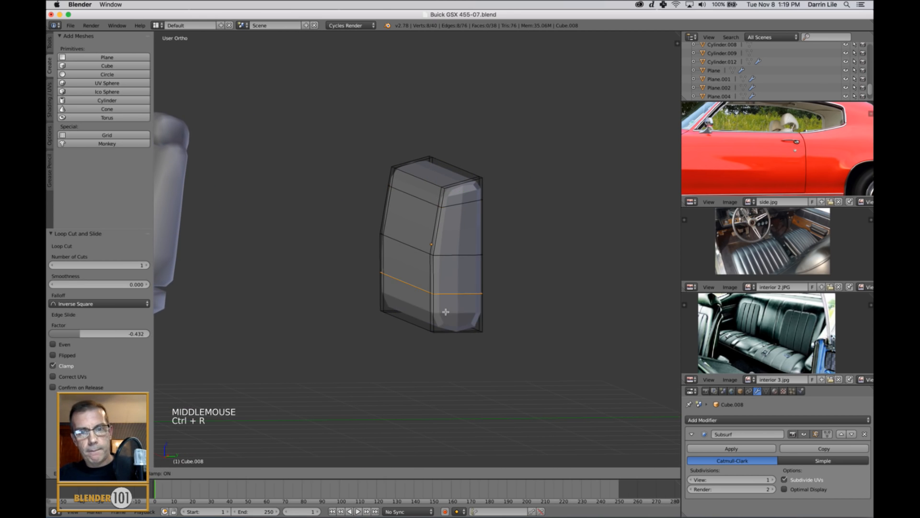
{"action": "left_click", "coordinate": [451, 314]}
{"action": "key", "text": "a"}
{"action": "key", "text": "Tab"}
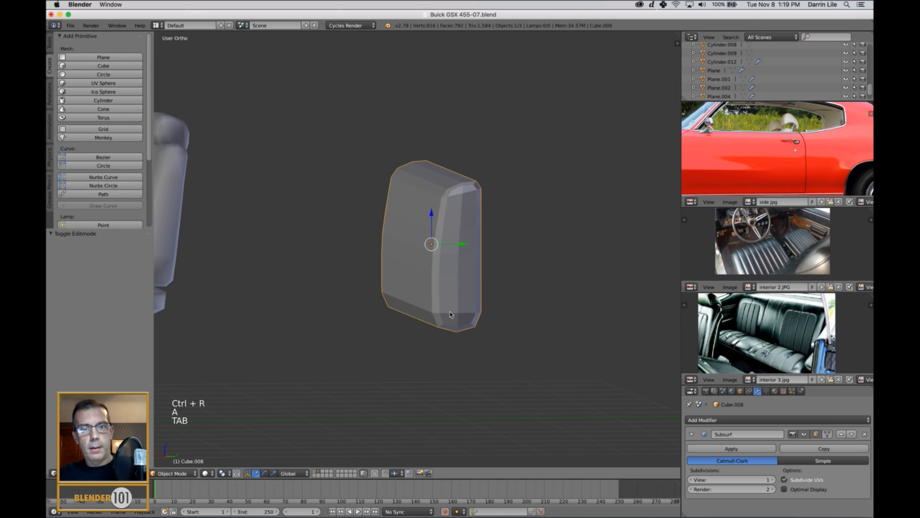
- Apply smooth shading to the rear backrest
{"action": "mouse_move", "coordinate": [453, 317]}
{"action": "middle_mouse_down"}
{"action": "mouse_move", "coordinate": [462, 324]}
{"action": "mouse_move", "coordinate": [457, 311]}
{"action": "mouse_move", "coordinate": [419, 295]}
{"action": "mouse_move", "coordinate": [433, 294]}
{"action": "middle_mouse_up"}
{"action": "left_click", "coordinate": [50, 44]}
{"action": "left_click", "coordinate": [80, 160]}
- Add a new cube for the rear seat cushion and move it 4.034 along Y toward the backrest
{"action": "scroll", "coordinate": [488, 304], "scroll_direction": "down", "scroll_amount": 2}
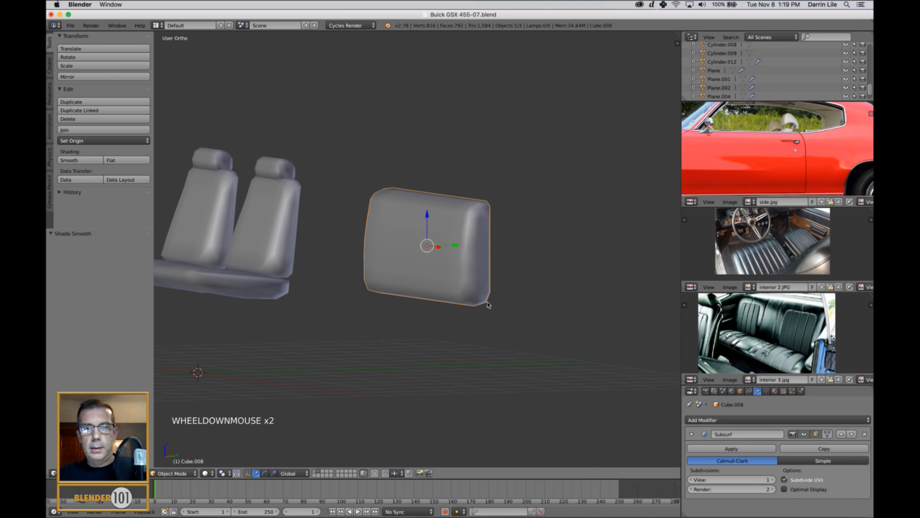
{"action": "middle_click_drag", "start_coordinate": [488, 304], "coordinate": [399, 295]}
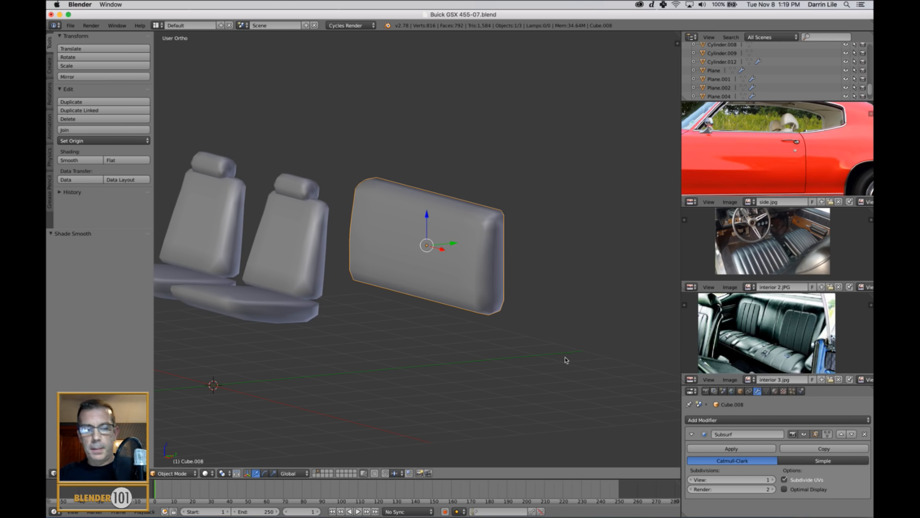
{"action": "mouse_move", "coordinate": [516, 358]}
{"action": "middle_mouse_down", "text": "shift"}
{"action": "mouse_move", "coordinate": [535, 342]}
{"action": "mouse_move", "coordinate": [526, 343]}
{"action": "middle_mouse_up", "text": "shift"}
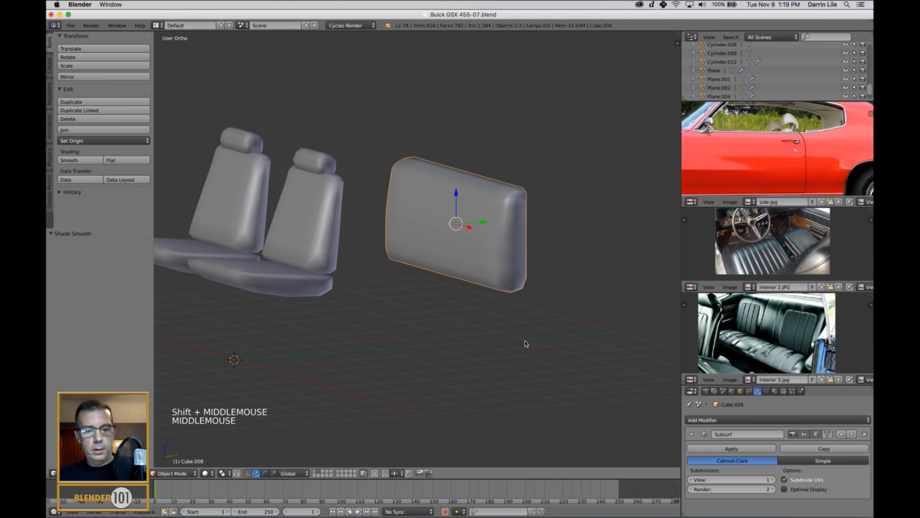
{"action": "key", "text": "shift+a"}
{"action": "mouse_move", "coordinate": [528, 341]}
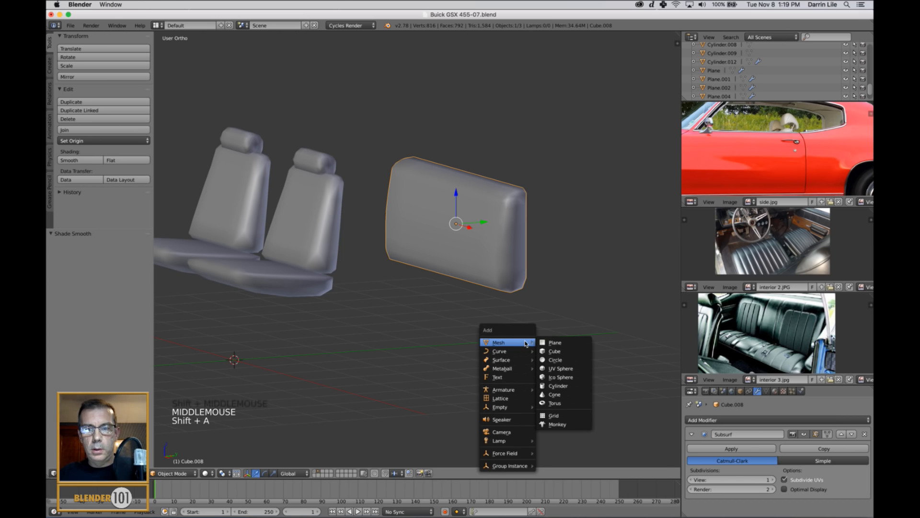
{"action": "left_click", "coordinate": [555, 353]}
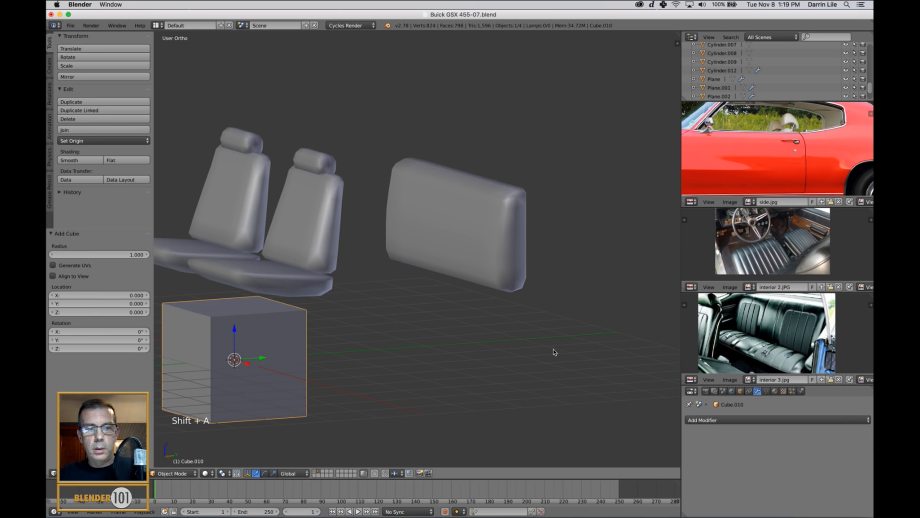
{"action": "left_click", "coordinate": [261, 356]}
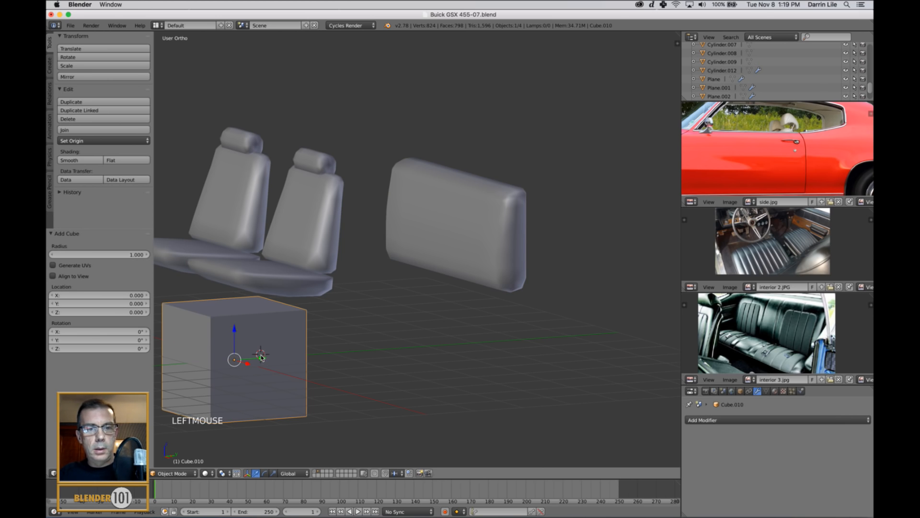
{"action": "left_click_drag", "start_coordinate": [262, 356], "coordinate": [450, 315]}
- Flatten the cushion cube along Z and move it 0.787 up toward the backrest's underside
{"action": "key", "text": "KP_5"}
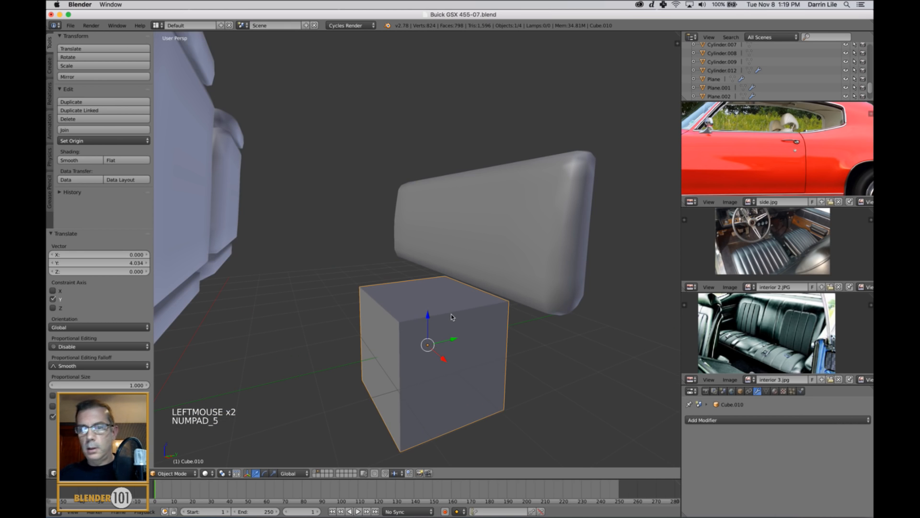
{"action": "scroll", "coordinate": [505, 253], "scroll_direction": "down", "scroll_amount": 2}
{"action": "mouse_move", "coordinate": [506, 253]}
{"action": "middle_mouse_down"}
{"action": "mouse_move", "coordinate": [514, 275]}
{"action": "mouse_move", "coordinate": [501, 249]}
{"action": "middle_mouse_up"}
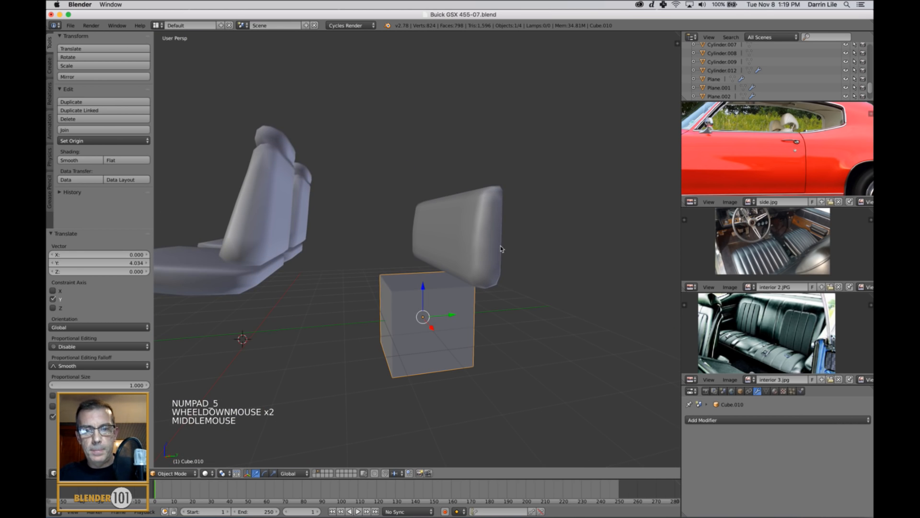
{"action": "key", "text": "s"}
{"action": "key", "text": "z"}
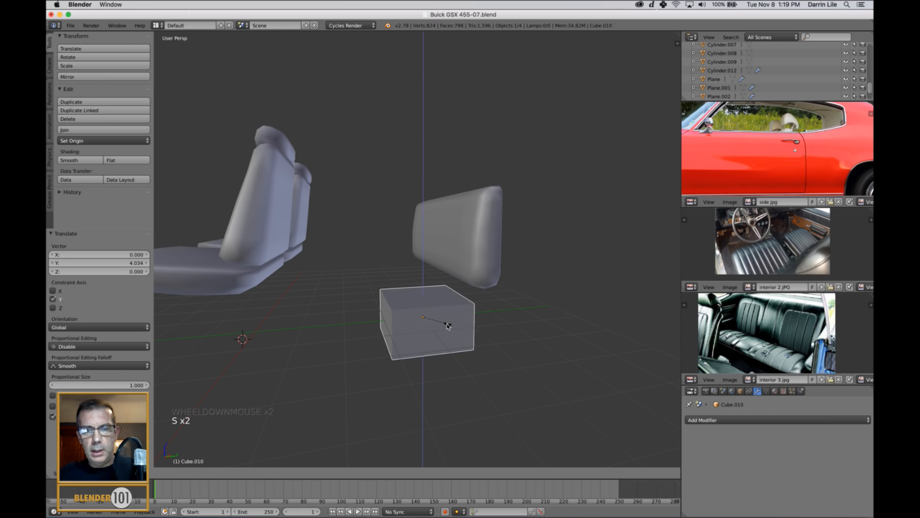
{"action": "left_click", "coordinate": [439, 326]}
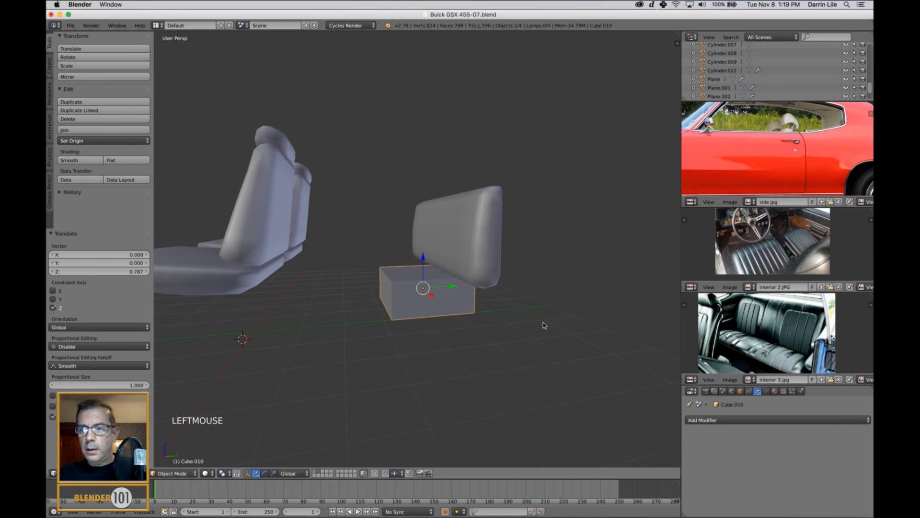
{"action": "middle_click_drag", "start_coordinate": [448, 326], "coordinate": [448, 295]}
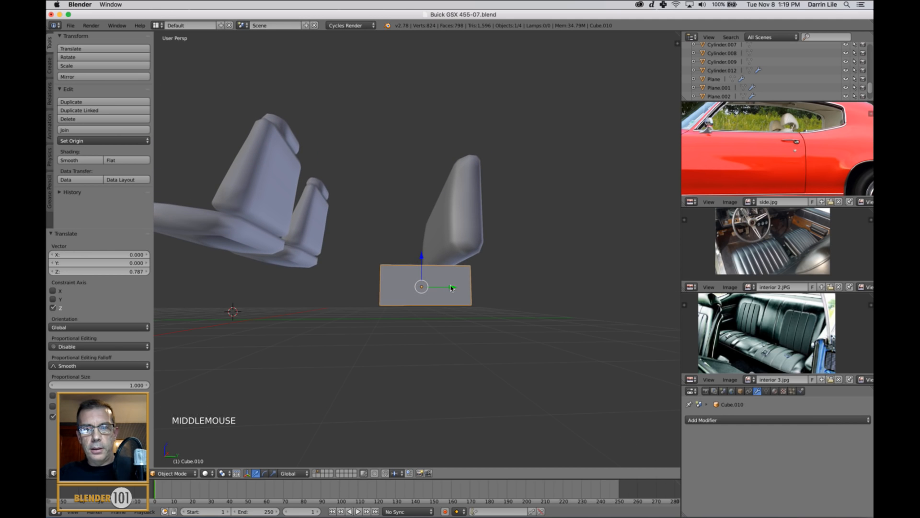
- Move the cushion cube -0.340 along Y and widen it along X to match the rear backrest
{"action": "left_click_drag", "start_coordinate": [451, 287], "coordinate": [438, 288]}
{"action": "middle_click_drag", "start_coordinate": [437, 289], "coordinate": [466, 321]}
{"action": "key", "text": "s"}
{"action": "key", "text": "x"}
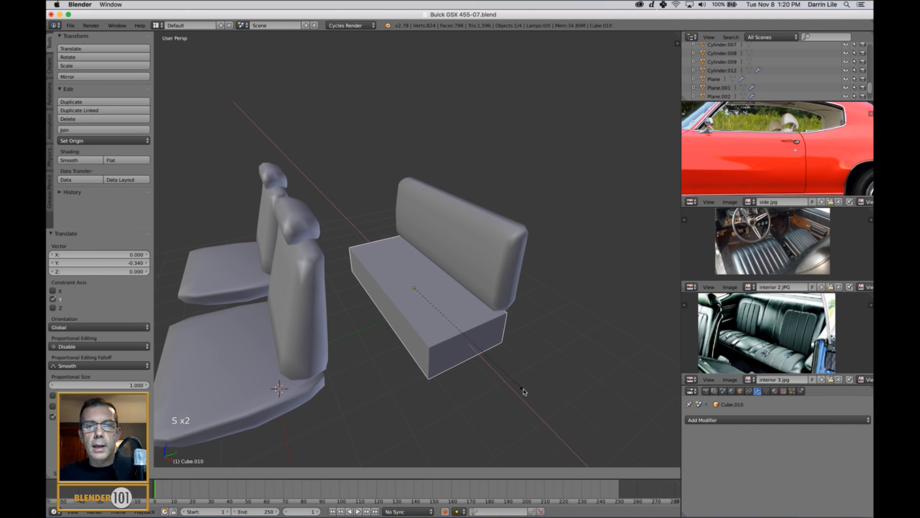
{"action": "left_click", "coordinate": [518, 385]}
- Move the cushion's lower front edge 0.319 along Y toward the backrest to slant the front face
{"action": "mouse_move", "coordinate": [499, 390]}
{"action": "middle_mouse_down"}
{"action": "mouse_move", "coordinate": [530, 382]}
{"action": "mouse_move", "coordinate": [491, 380]}
{"action": "middle_mouse_up"}
{"action": "key", "text": "Tab"}
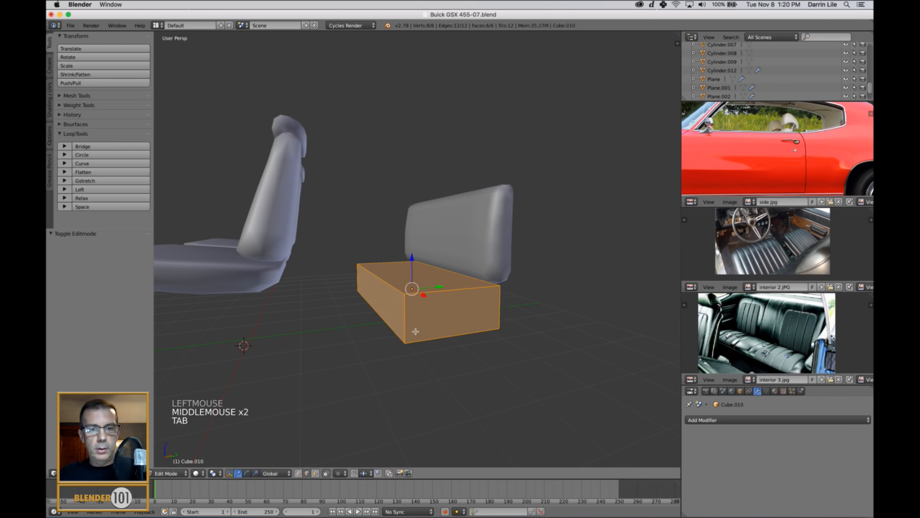
{"action": "right_click", "coordinate": [398, 317]}
{"action": "left_click_drag", "start_coordinate": [405, 312], "coordinate": [422, 312]}
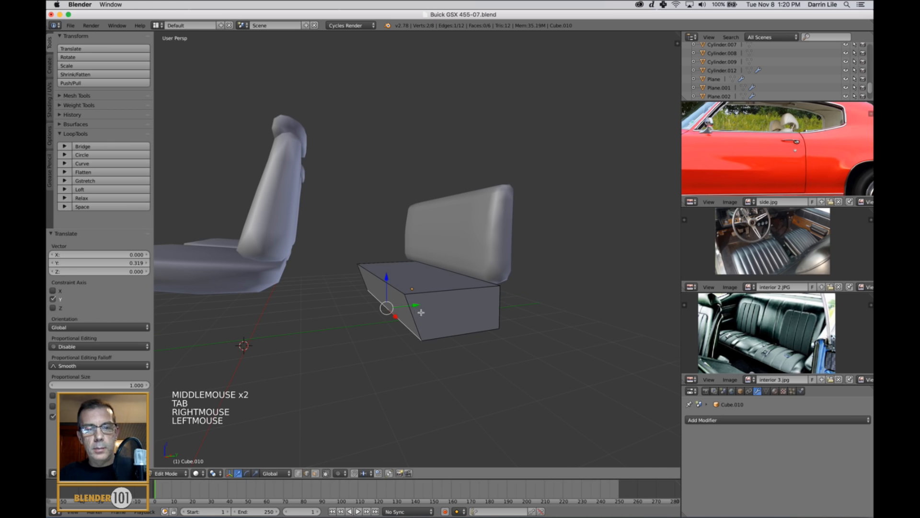
- Raise the cushion's bottom face along Z to make the cushion thinner
{"action": "middle_click_drag", "start_coordinate": [480, 357], "coordinate": [478, 339]}
{"action": "key", "text": "ctrl+Tab"}
{"action": "left_click", "coordinate": [474, 348]}
{"action": "right_click", "coordinate": [438, 309]}
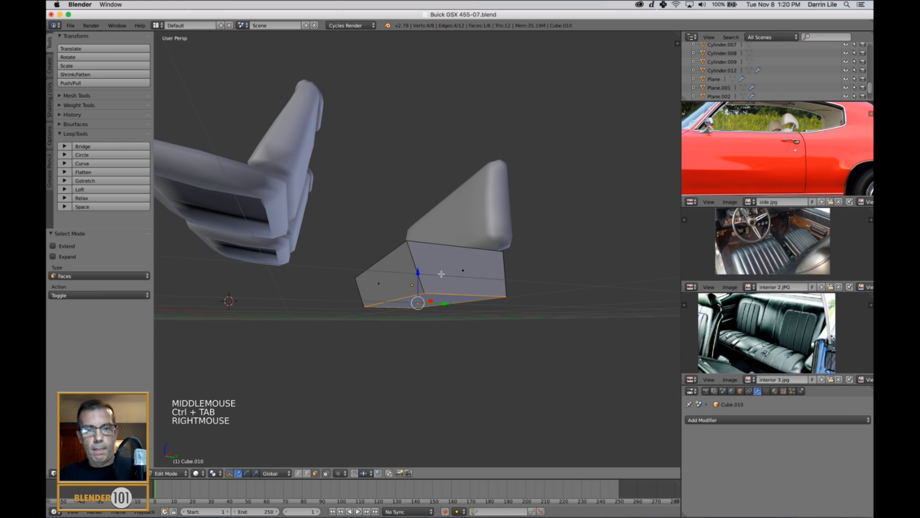
{"action": "left_click_drag", "start_coordinate": [418, 278], "coordinate": [418, 264]}
{"action": "middle_click_drag", "start_coordinate": [418, 264], "coordinate": [454, 314]}
{"action": "key", "text": "Tab"}
{"action": "key", "text": "Tab"}
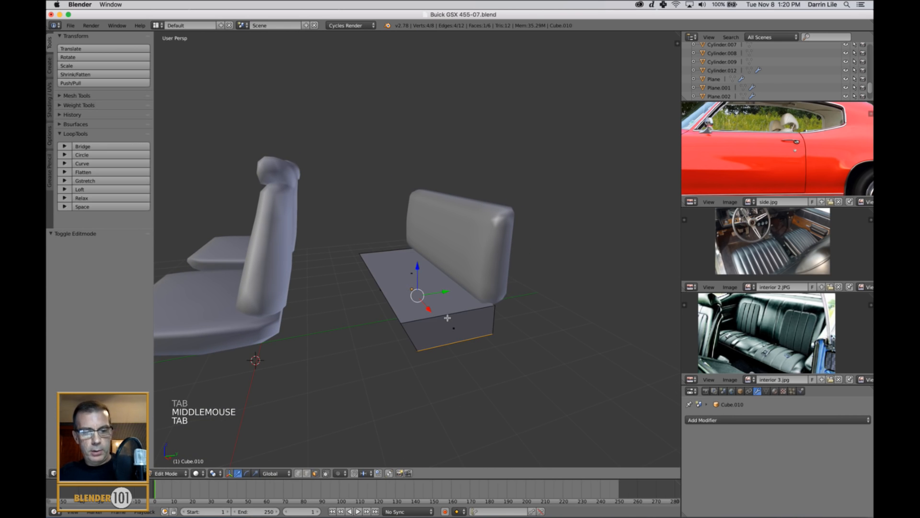
- Cut a centred lengthwise edge loop through the cushion and raise its top edge into a slight crest
{"action": "key", "text": "ctrl+r"}
{"action": "left_click", "coordinate": [447, 318]}
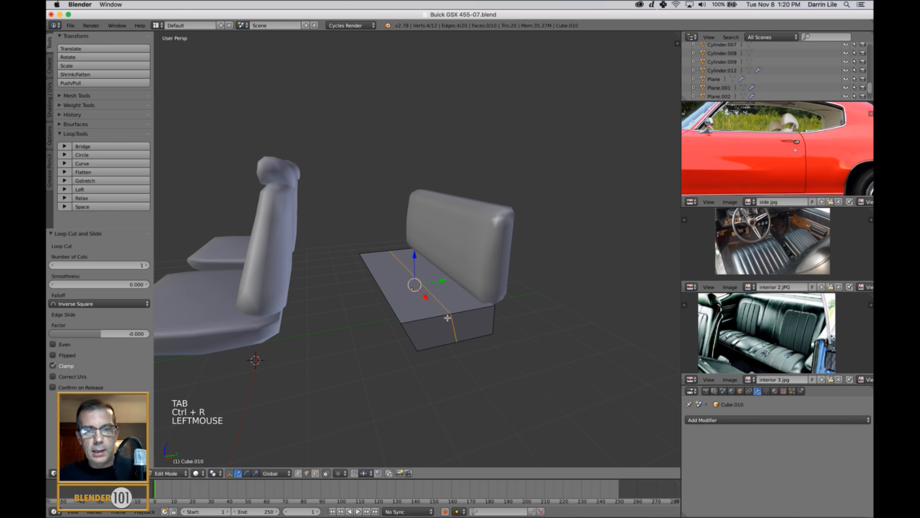
{"action": "right_click", "coordinate": [420, 285]}
{"action": "left_click_drag", "start_coordinate": [412, 255], "coordinate": [432, 270]}
{"action": "middle_click_drag", "start_coordinate": [460, 331], "coordinate": [486, 340]}
{"action": "key", "text": "a"}
{"action": "key", "text": "Tab"}
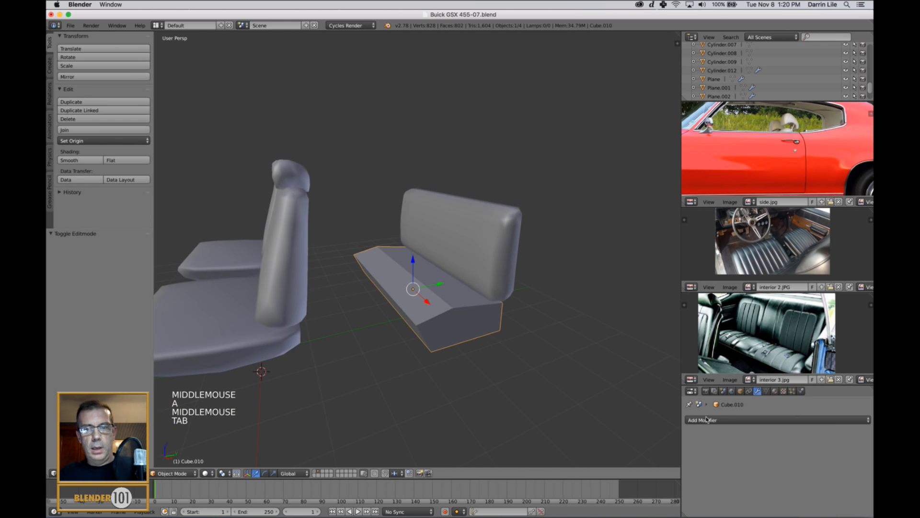
- Apply smooth shading and a Subdivision Surface modifier to the rear cushion
{"action": "left_click", "coordinate": [80, 160]}
{"action": "mouse_move", "coordinate": [480, 320]}
{"action": "middle_mouse_down"}
{"action": "mouse_move", "coordinate": [473, 313]}
{"action": "mouse_move", "coordinate": [508, 335]}
{"action": "middle_mouse_up"}
{"action": "left_click", "coordinate": [732, 419]}
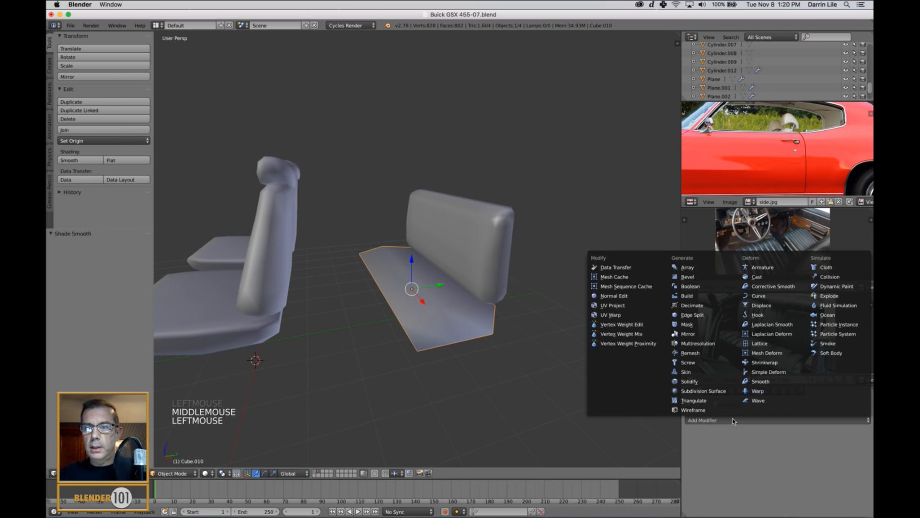
{"action": "left_click", "coordinate": [700, 391]}
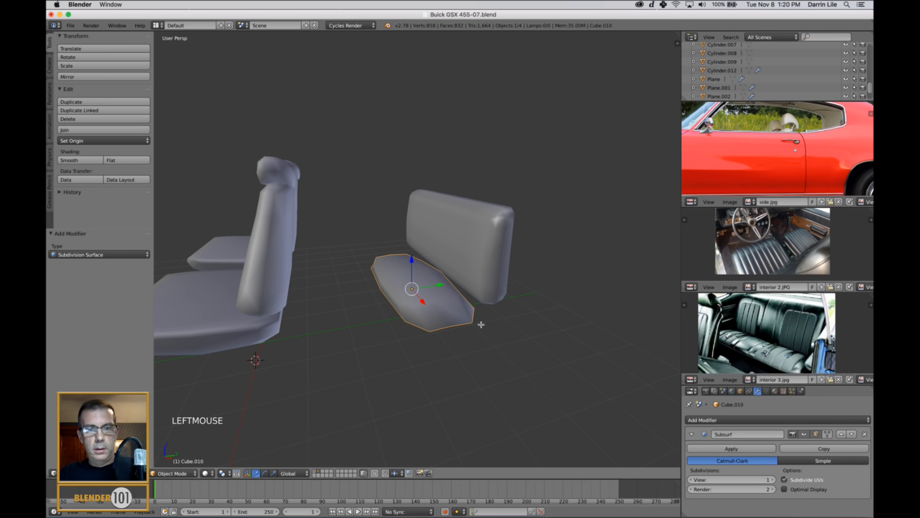
- Cut two crosswise edge loops in the cushion and scale them apart by 2.554 along X toward its ends
{"action": "key", "text": "Tab"}
{"action": "middle_click_drag", "start_coordinate": [482, 324], "coordinate": [443, 332]}
{"action": "key", "text": "ctrl+r"}
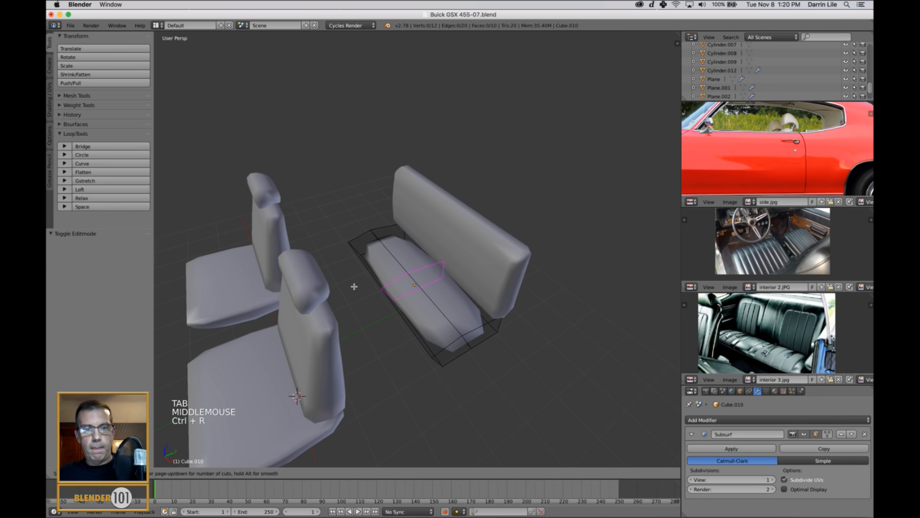
{"action": "scroll", "coordinate": [434, 297], "scroll_direction": "up", "scroll_amount": 3}
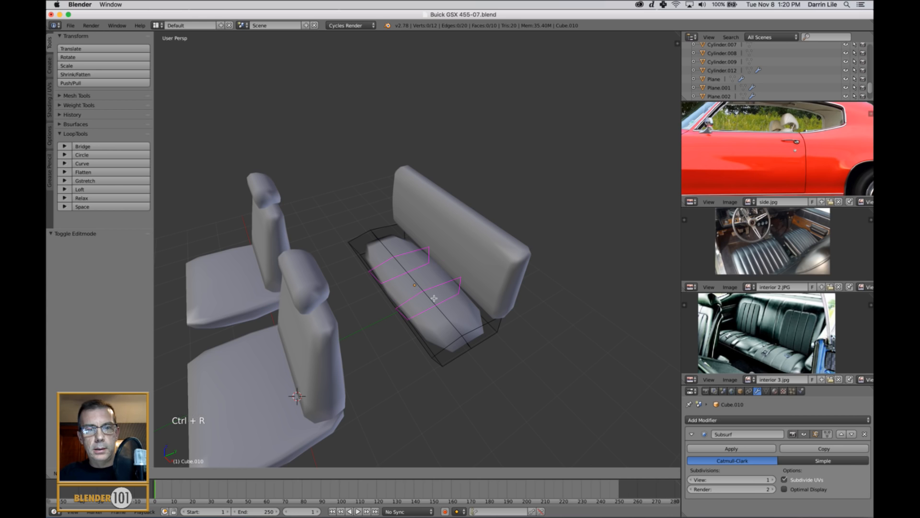
{"action": "left_click", "coordinate": [433, 298]}
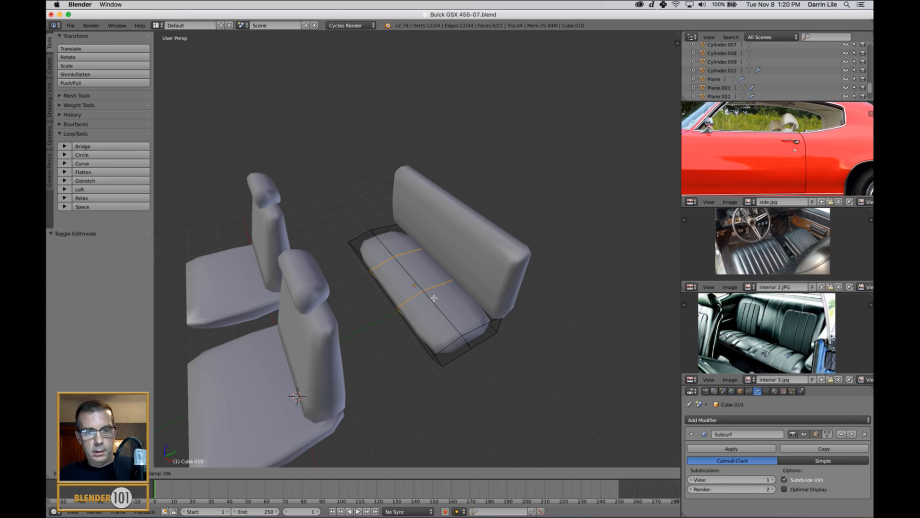
{"action": "left_click", "coordinate": [434, 299]}
{"action": "key", "text": "x"}
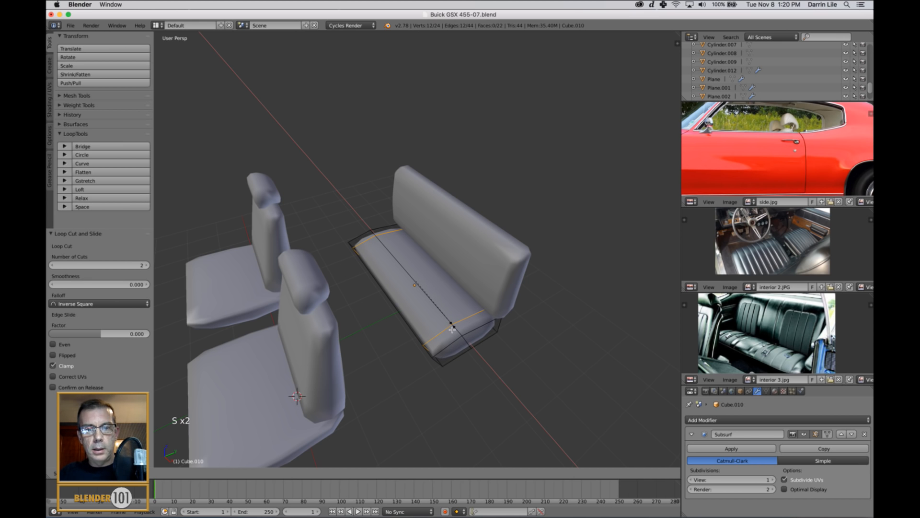
{"action": "left_click", "coordinate": [449, 324]}
- Cut another lengthwise edge loop between the cushion's front edge and its crest, and return to Object Mode
{"action": "mouse_move", "coordinate": [450, 324]}
{"action": "middle_mouse_down"}
{"action": "mouse_move", "coordinate": [473, 320]}
{"action": "mouse_move", "coordinate": [457, 319]}
{"action": "mouse_move", "coordinate": [464, 322]}
{"action": "middle_mouse_up"}
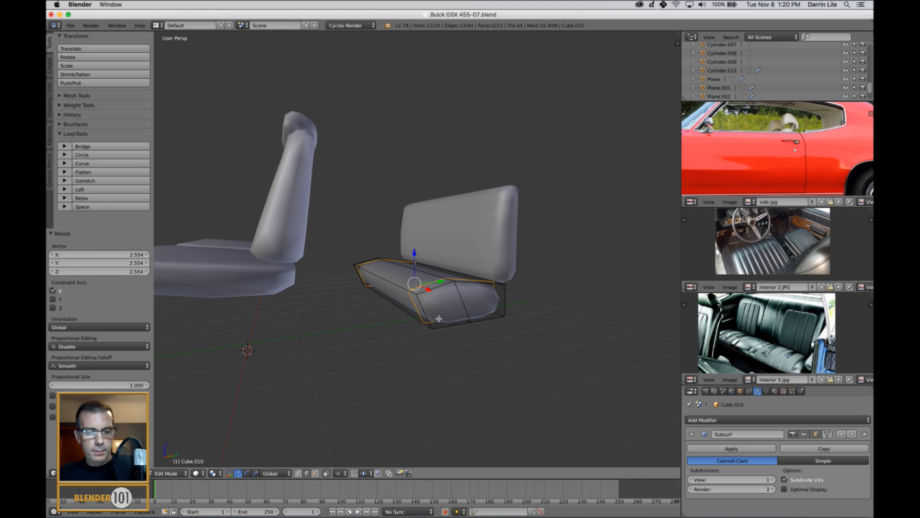
{"action": "key", "text": "ctrl+r"}
{"action": "left_click", "coordinate": [429, 291]}
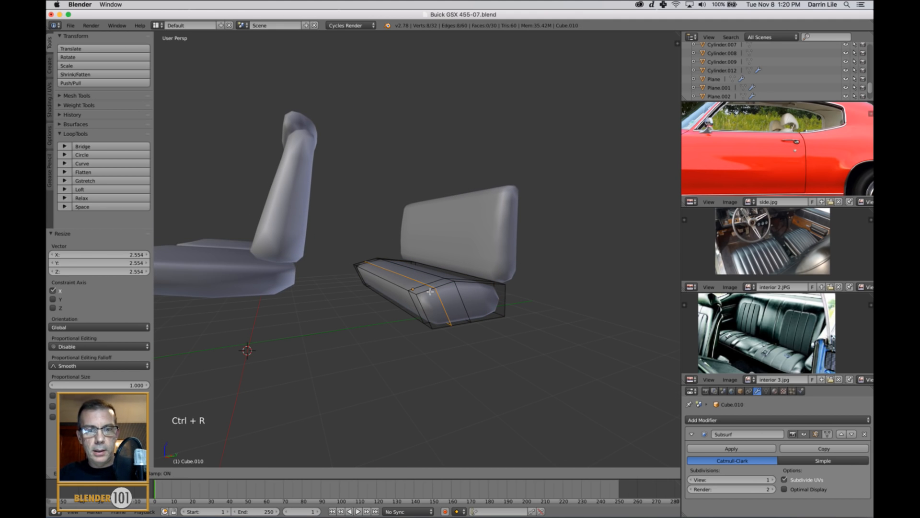
{"action": "left_click", "coordinate": [430, 291]}
{"action": "key", "text": "a"}
{"action": "key", "text": "Tab"}
{"action": "mouse_move", "coordinate": [486, 329]}
{"action": "middle_mouse_down"}
{"action": "mouse_move", "coordinate": [491, 349]}
{"action": "mouse_move", "coordinate": [478, 326]}
{"action": "mouse_move", "coordinate": [476, 341]}
{"action": "mouse_move", "coordinate": [497, 349]}
{"action": "mouse_move", "coordinate": [489, 324]}
{"action": "mouse_move", "coordinate": [490, 335]}
{"action": "middle_mouse_up"}
- Raise the rear cushion 0.195 along Z and scale it by 1.084 along X
{"action": "middle_click_drag", "start_coordinate": [416, 263], "coordinate": [411, 256]}
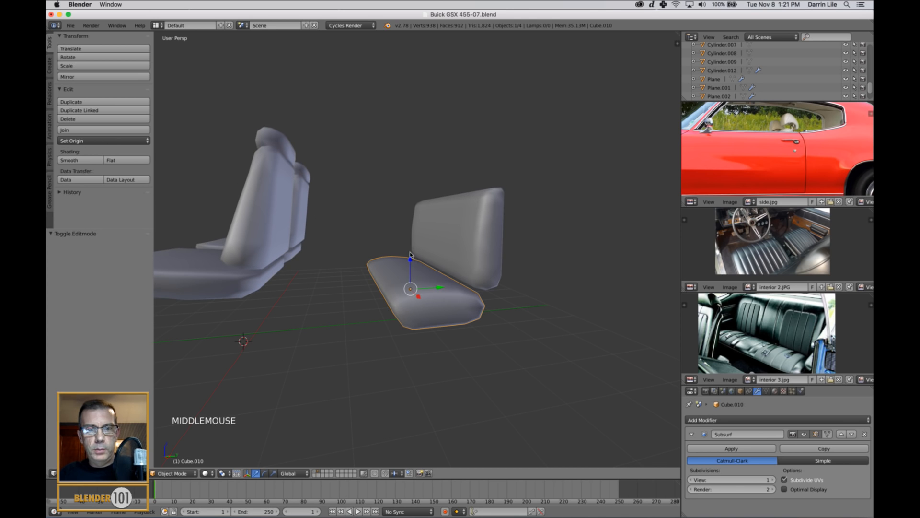
{"action": "left_click_drag", "start_coordinate": [410, 256], "coordinate": [411, 248]}
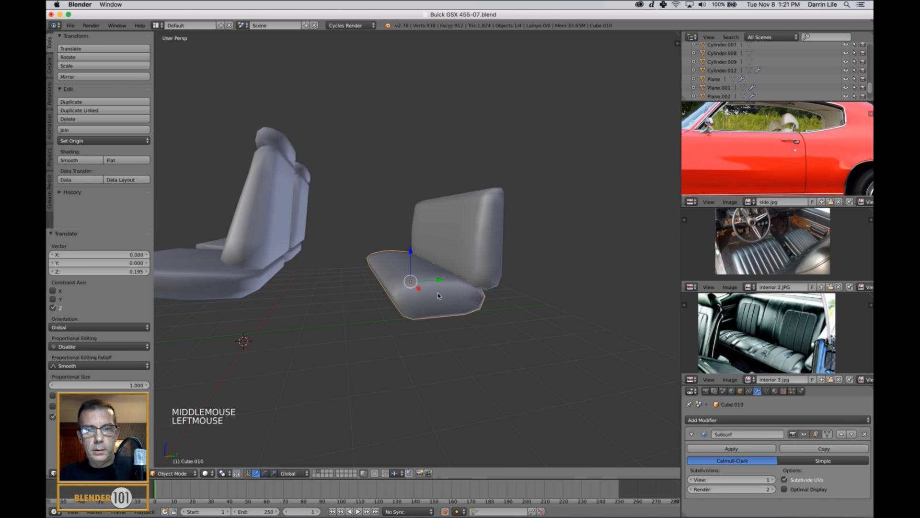
{"action": "middle_click_drag", "start_coordinate": [412, 249], "coordinate": [465, 314]}
{"action": "key", "text": "s"}
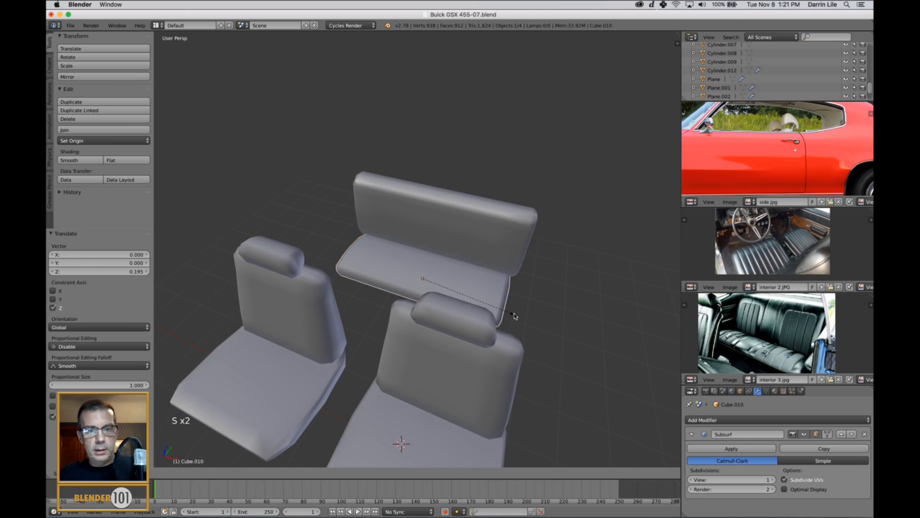
{"action": "key", "text": "x"}
{"action": "left_click", "coordinate": [522, 320]}
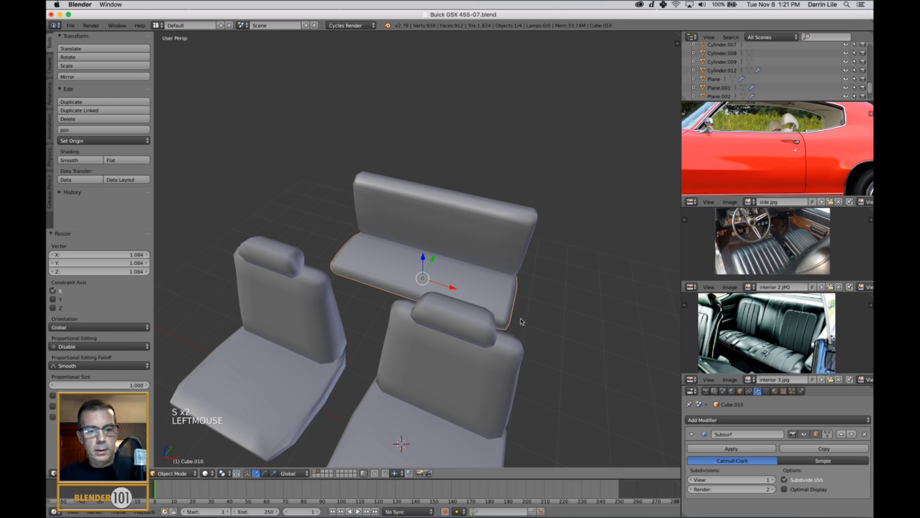
{"action": "key", "text": "Tab"}
{"action": "key", "text": "Tab"}
- Try rotating the rear backrest and cushion together by -7.692° about X, and undo the rotation
{"action": "middle_click_drag", "start_coordinate": [537, 334], "coordinate": [510, 318]}
{"action": "key", "text": "a"}
{"action": "scroll", "coordinate": [514, 327], "scroll_direction": "down", "scroll_amount": 3}
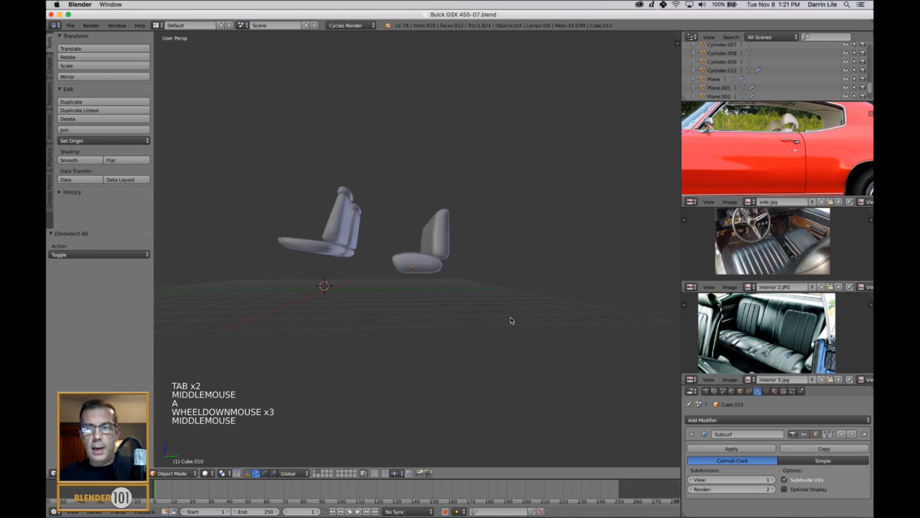
{"action": "scroll", "coordinate": [498, 287], "scroll_direction": "up", "scroll_amount": 2}
{"action": "right_click", "coordinate": [444, 244]}
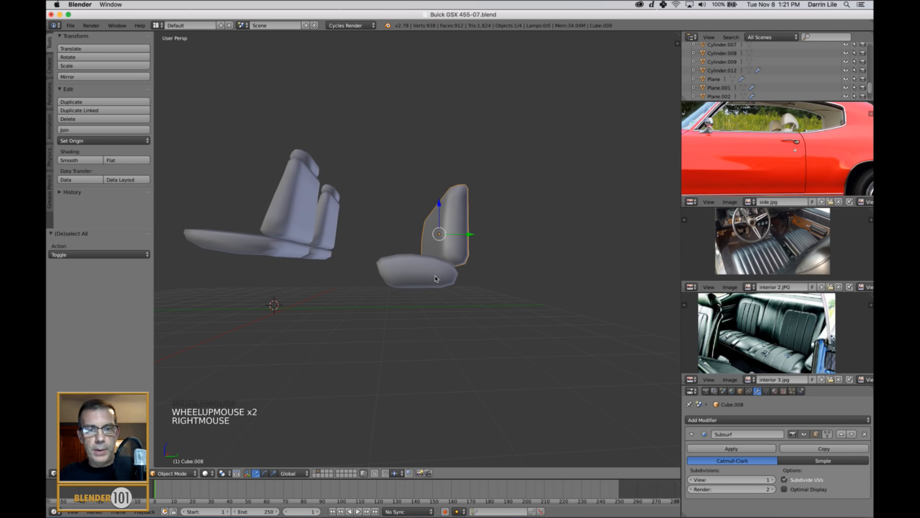
{"action": "right_click", "coordinate": [466, 279], "text": "shift"}
{"action": "middle_click_drag", "start_coordinate": [466, 279], "coordinate": [479, 292]}
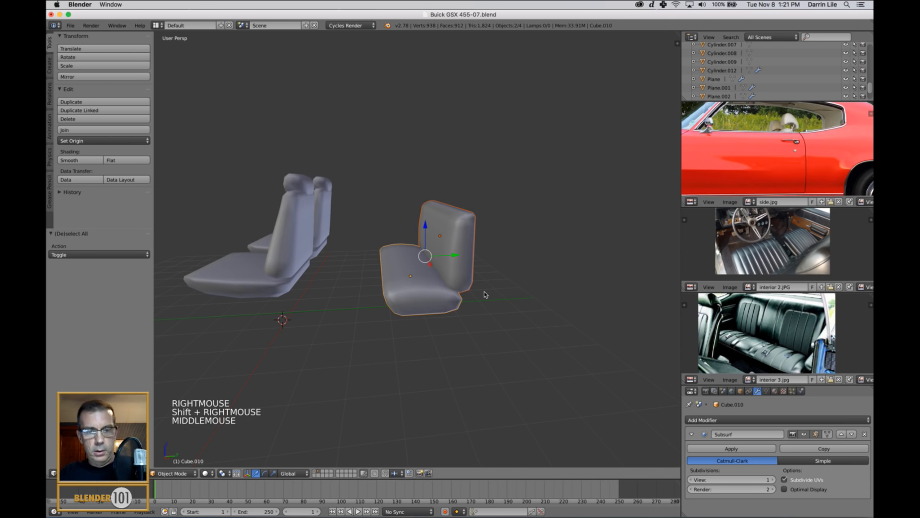
{"action": "key", "text": "r"}
{"action": "key", "text": "x"}
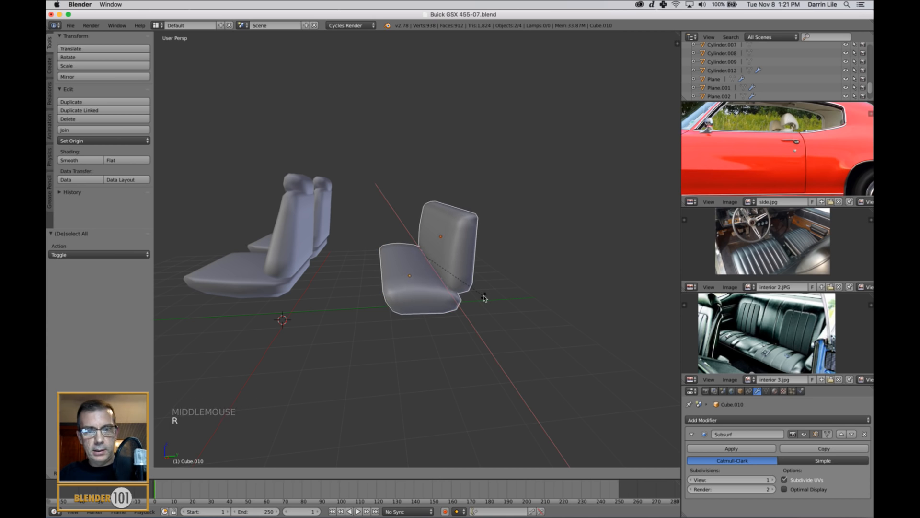
{"action": "left_click", "coordinate": [479, 302]}
{"action": "right_click", "coordinate": [481, 281]}
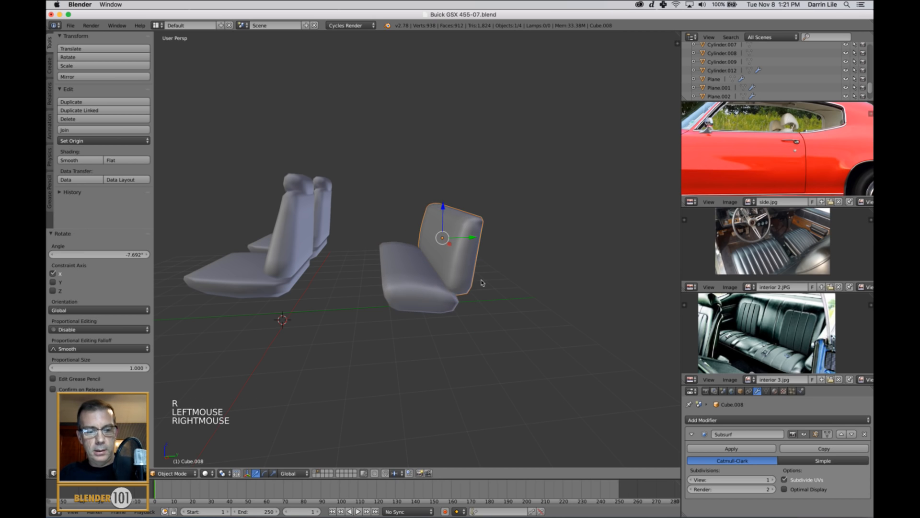
{"action": "key", "text": "super+z"}
{"action": "key", "text": "super+z"}
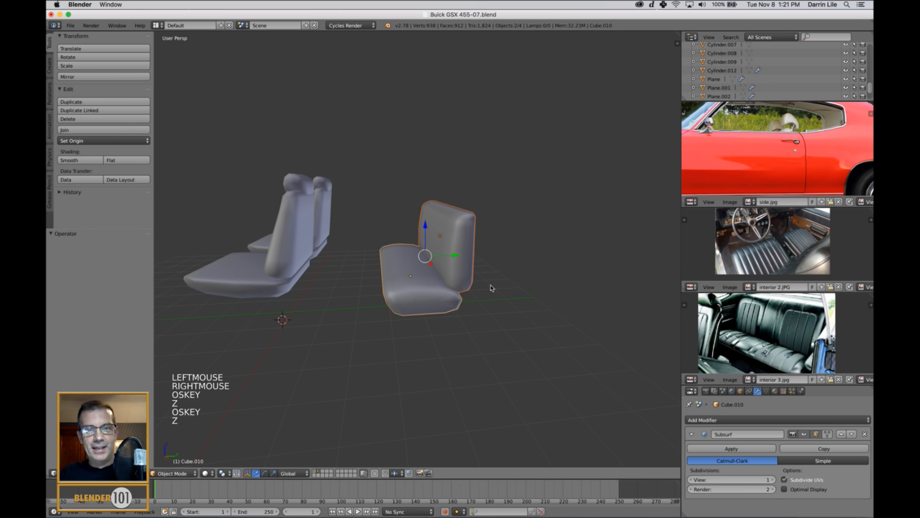
- Tilt only the rear backrest by -9.654° about X and move it 0.164 along Y
{"action": "right_click", "coordinate": [446, 231]}
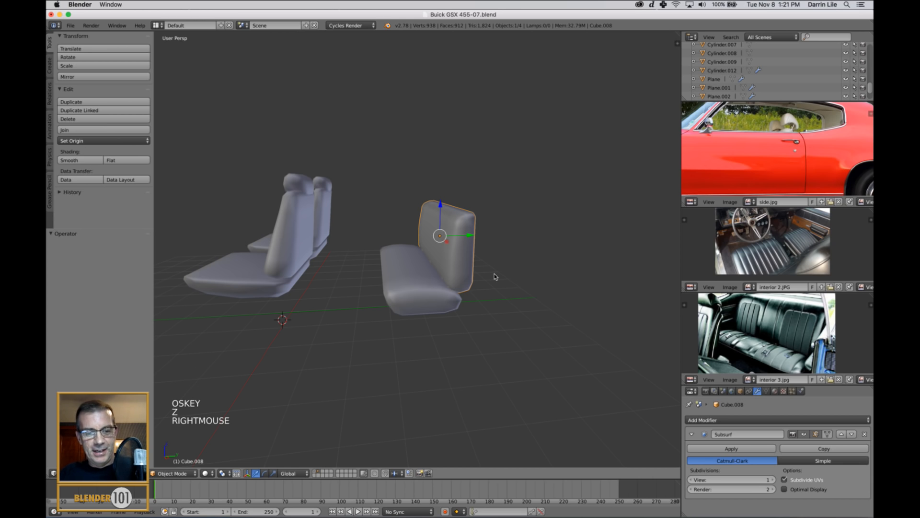
{"action": "key", "text": "r"}
{"action": "key", "text": "r"}
{"action": "left_click", "coordinate": [491, 287]}
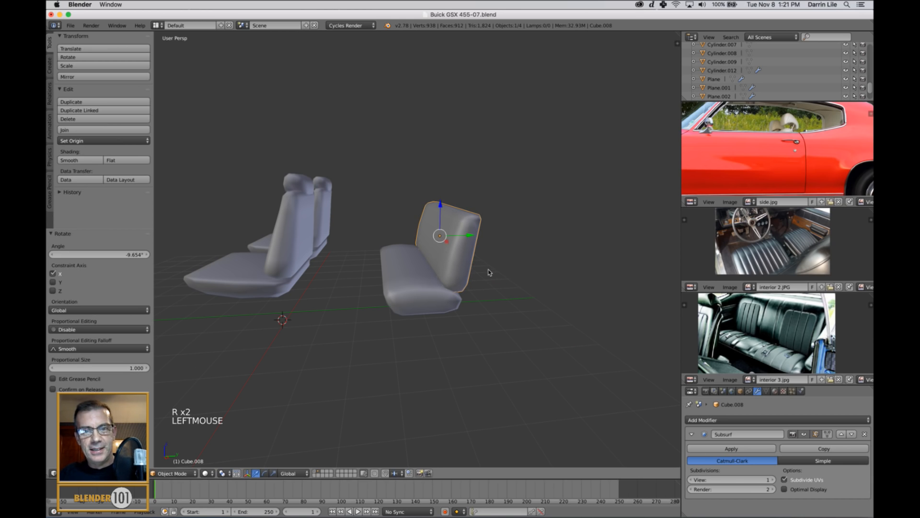
{"action": "left_click_drag", "start_coordinate": [468, 235], "coordinate": [474, 240]}
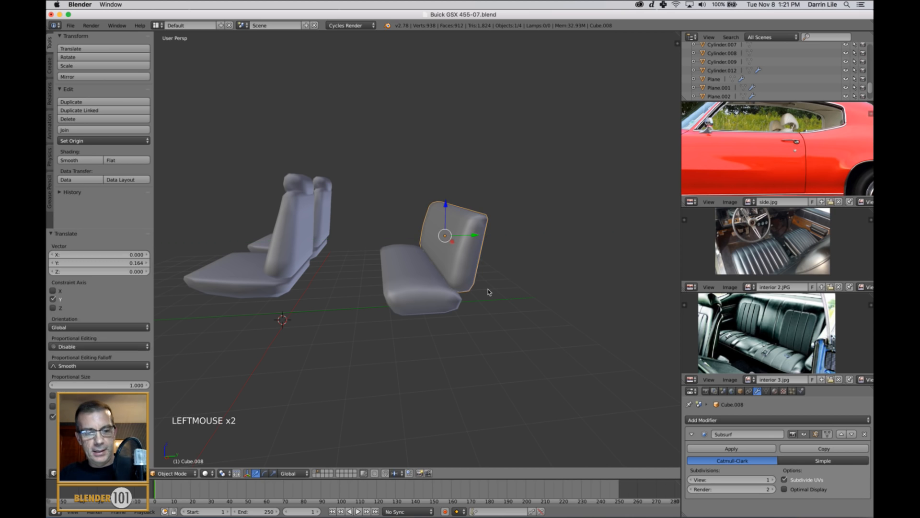
{"action": "key", "text": "a"}
- Select the rear cushion and backrest together and move them -1.175 along Y toward the front seats
{"action": "middle_click_drag", "start_coordinate": [476, 302], "coordinate": [422, 300]}
{"action": "right_click", "coordinate": [419, 301]}
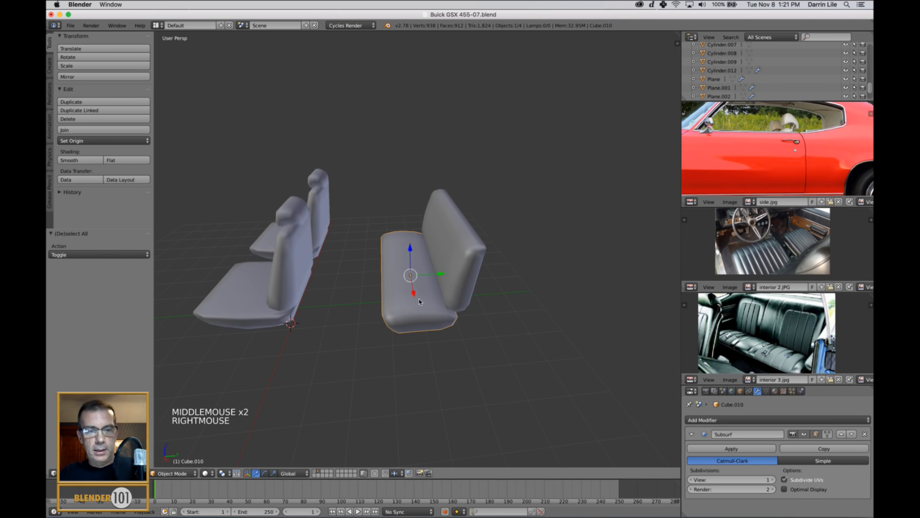
{"action": "right_click", "coordinate": [453, 276], "text": "shift"}
{"action": "middle_click_drag", "start_coordinate": [479, 285], "coordinate": [460, 278]}
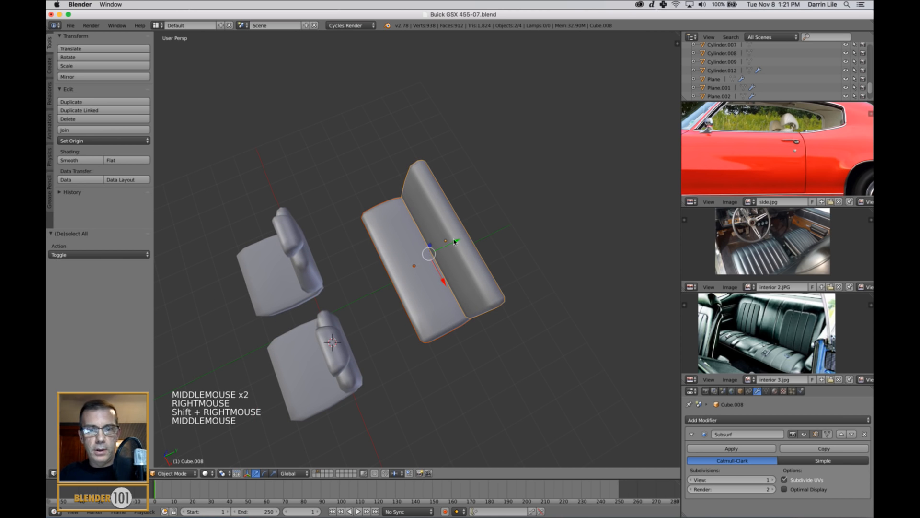
{"action": "left_click", "coordinate": [431, 251]}
{"action": "left_click_drag", "start_coordinate": [431, 250], "coordinate": [426, 256]}
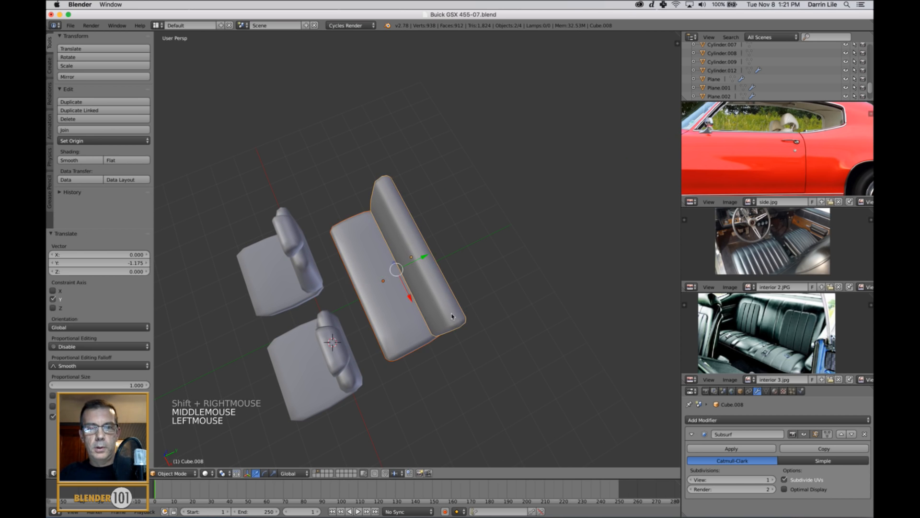
{"action": "middle_click_drag", "start_coordinate": [452, 319], "coordinate": [423, 264]}
{"action": "scroll", "coordinate": [436, 299], "scroll_direction": "down", "scroll_amount": 2}
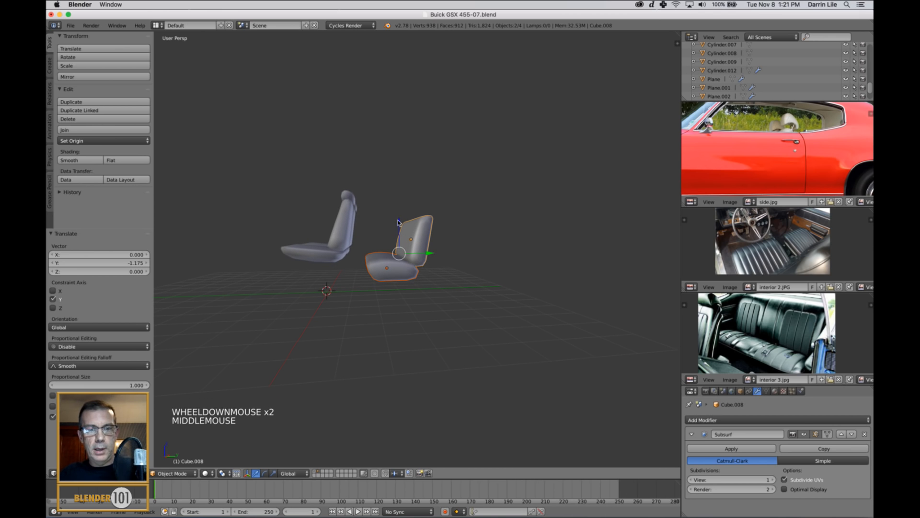
- In the right orthographic view, raise the whole rear bench 0.396 along Z and move it -0.222 along Y
{"action": "key", "text": "KP_1"}
{"action": "key", "text": "KP_3"}
{"action": "key", "text": "KP_5"}
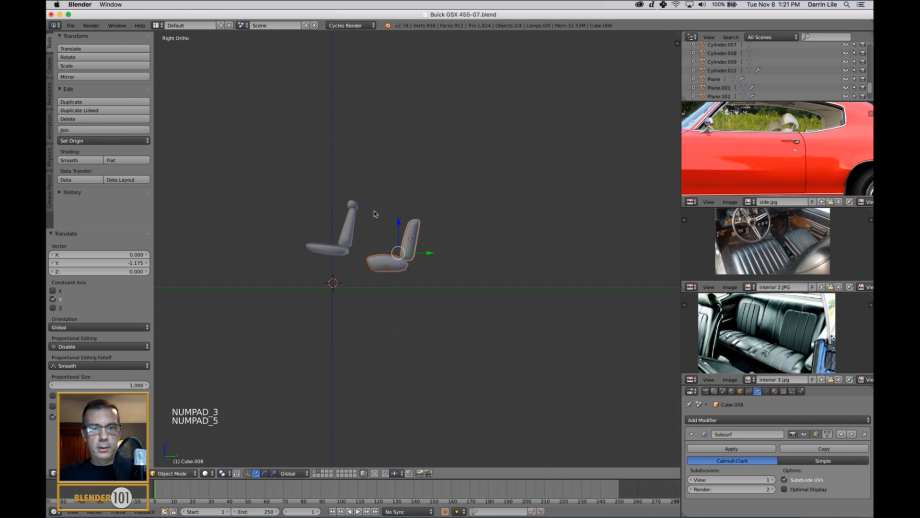
{"action": "scroll", "coordinate": [375, 214], "scroll_direction": "up", "scroll_amount": 4}
{"action": "middle_click_drag", "start_coordinate": [374, 214], "coordinate": [483, 242], "text": "shift"}
{"action": "mouse_move", "coordinate": [485, 246]}
{"action": "left_mouse_down"}
{"action": "mouse_move", "coordinate": [489, 221]}
{"action": "mouse_move", "coordinate": [487, 246]}
{"action": "mouse_move", "coordinate": [488, 232]}
{"action": "left_mouse_up"}
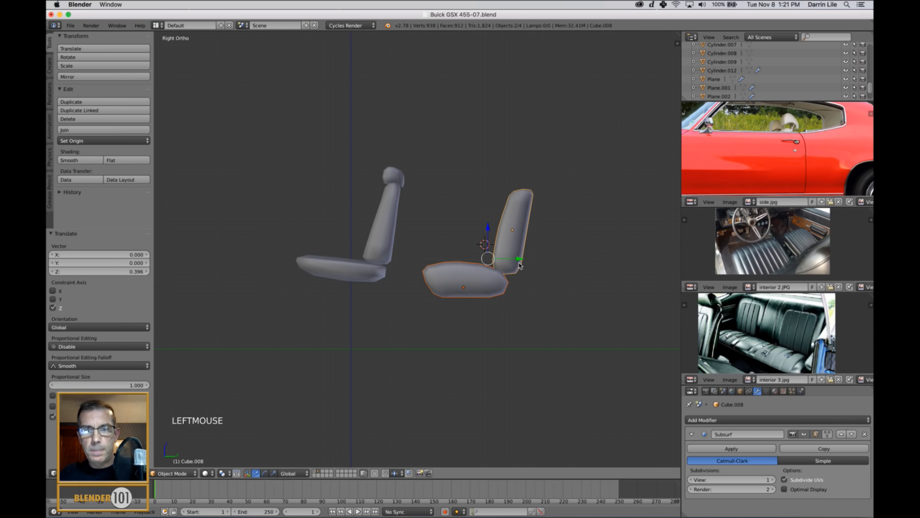
{"action": "left_click_drag", "start_coordinate": [520, 264], "coordinate": [510, 261]}
{"action": "scroll", "coordinate": [511, 261], "scroll_direction": "down", "scroll_amount": 3}
{"action": "scroll", "coordinate": [519, 248], "scroll_direction": "up", "scroll_amount": 3}
- Lower the rear backrest slightly along Z onto the cushion and deselect everything
{"action": "right_click", "coordinate": [517, 256]}
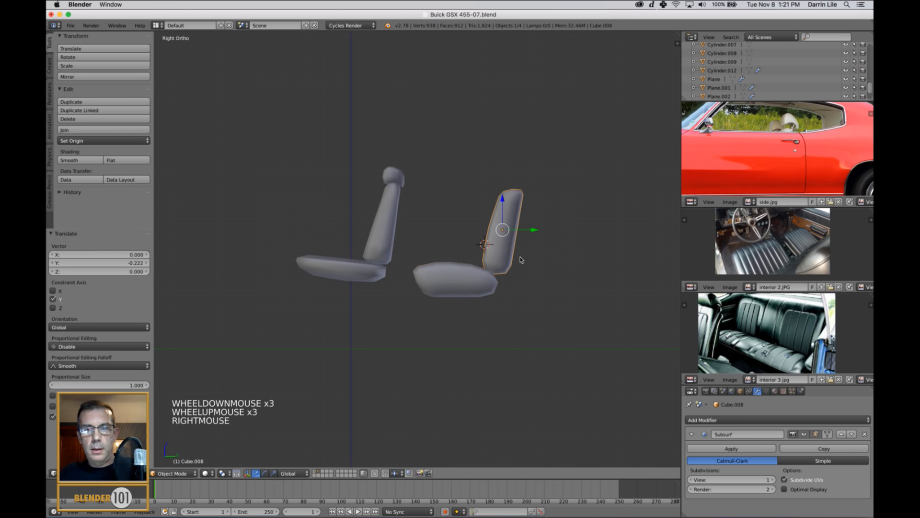
{"action": "middle_click_drag", "start_coordinate": [521, 261], "coordinate": [520, 266]}
{"action": "left_click_drag", "start_coordinate": [506, 200], "coordinate": [503, 203]}
{"action": "key", "text": "a"}
{"action": "key", "text": "Tab"}
{"action": "key", "text": "Tab"}
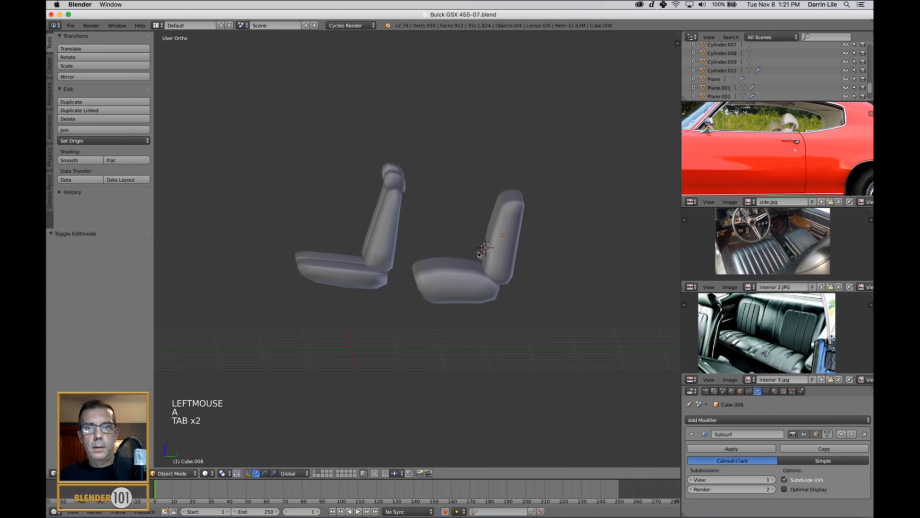
- Return to perspective view and display the car body's layer together with the seats
{"action": "middle_click_drag", "start_coordinate": [495, 242], "coordinate": [500, 257]}
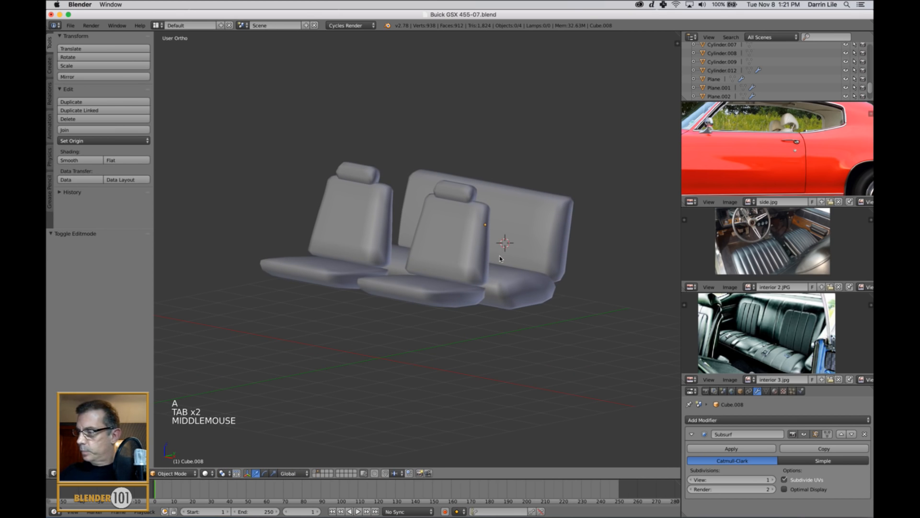
{"action": "key", "text": "KP_5"}
{"action": "scroll", "coordinate": [500, 259], "scroll_direction": "down", "scroll_amount": 4}
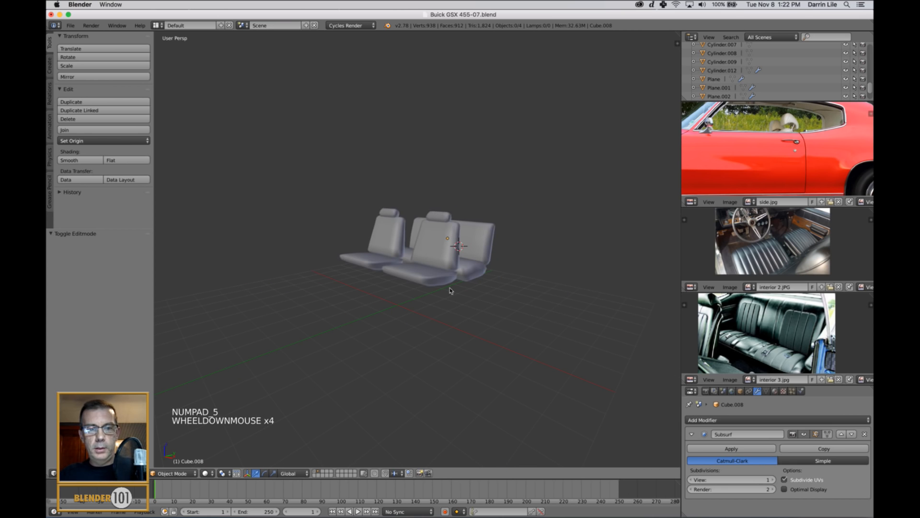
{"action": "left_click", "coordinate": [315, 472], "text": "shift"}
{"action": "middle_click_drag", "start_coordinate": [426, 288], "coordinate": [435, 305]}
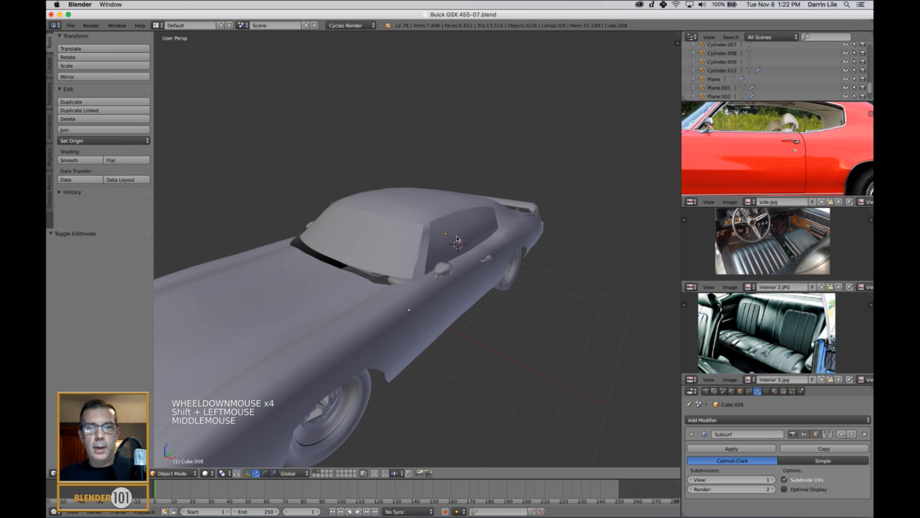
- Hide the car's side windows and windshield, and select the rear window
{"action": "right_click", "coordinate": [452, 237]}
{"action": "right_click", "coordinate": [396, 237], "text": "shift"}
{"action": "middle_click_drag", "start_coordinate": [396, 238], "coordinate": [467, 282]}
{"action": "key", "text": "h"}
{"action": "right_click", "coordinate": [482, 243]}
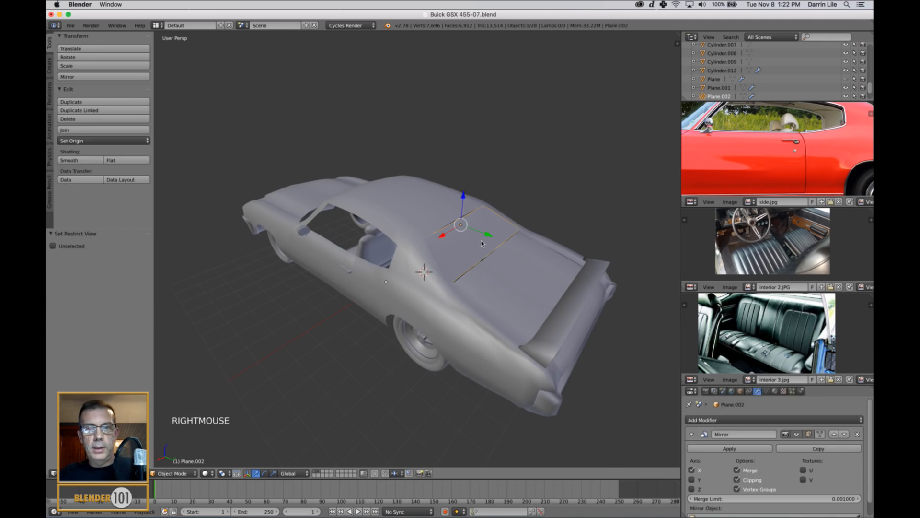
- Hide the rear window glass and move the rear seat's back and cushion 0.577 toward the rear along Y
{"action": "key", "text": "h"}
{"action": "key", "text": "h"}
{"action": "mouse_move", "coordinate": [504, 312]}
{"action": "middle_mouse_down"}
{"action": "mouse_move", "coordinate": [502, 326]}
{"action": "mouse_move", "coordinate": [522, 312]}
{"action": "middle_mouse_up"}
{"action": "right_click", "coordinate": [445, 251]}
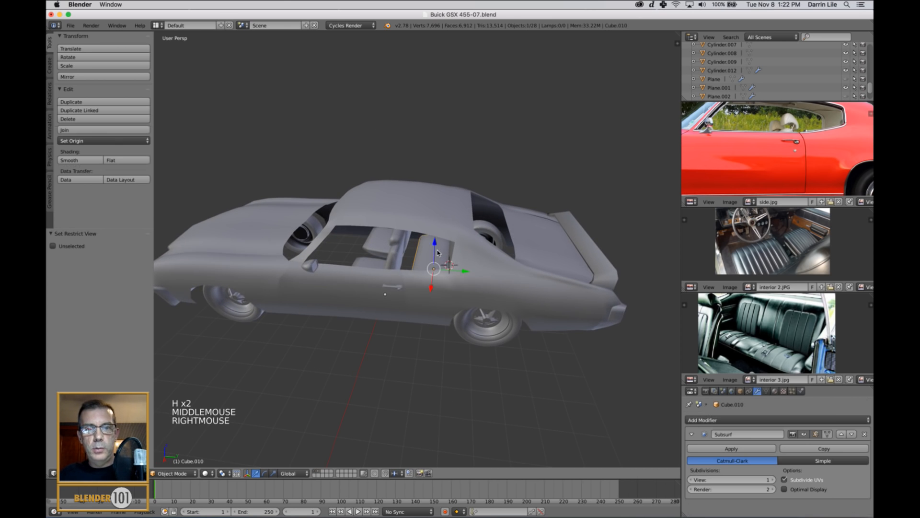
{"action": "middle_click_drag", "start_coordinate": [444, 251], "coordinate": [487, 300]}
{"action": "right_click", "coordinate": [454, 249], "text": "shift"}
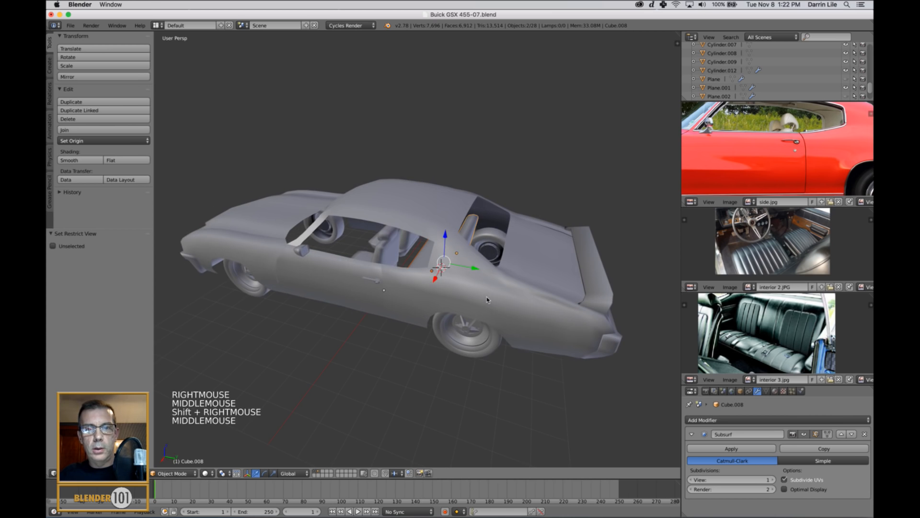
{"action": "left_click_drag", "start_coordinate": [476, 267], "coordinate": [485, 269]}
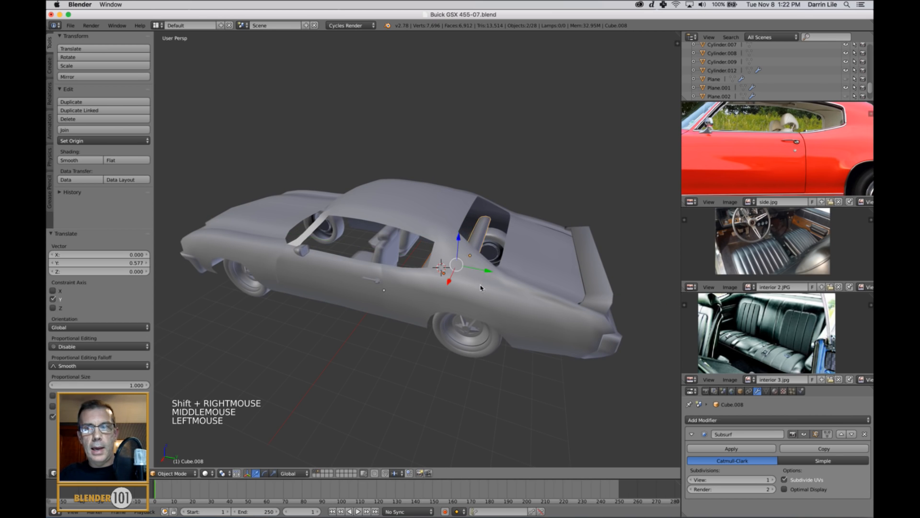
{"action": "middle_click_drag", "start_coordinate": [485, 269], "coordinate": [494, 283]}
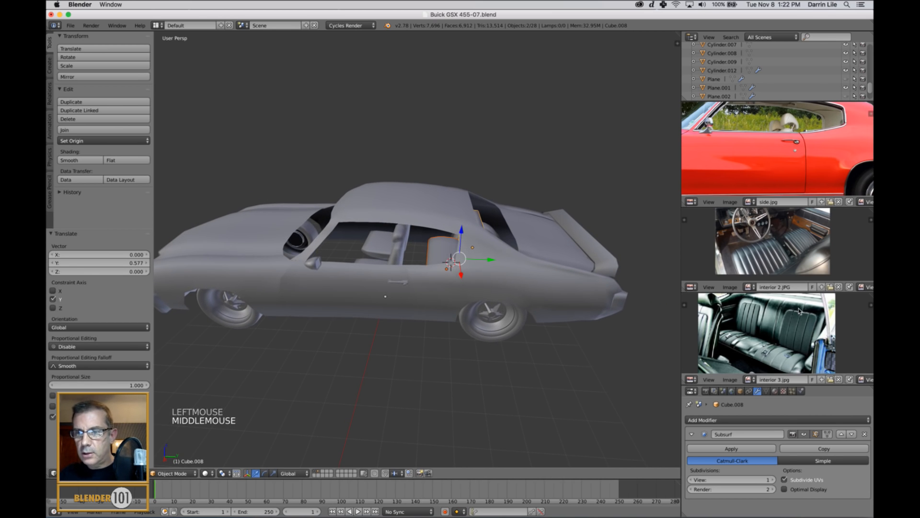
- Replace the side.jpg reference with GSX2.jpg and enlarge it around the yellow car's side and rear windows
{"action": "scroll", "coordinate": [811, 153], "scroll_direction": "down", "scroll_amount": 3}
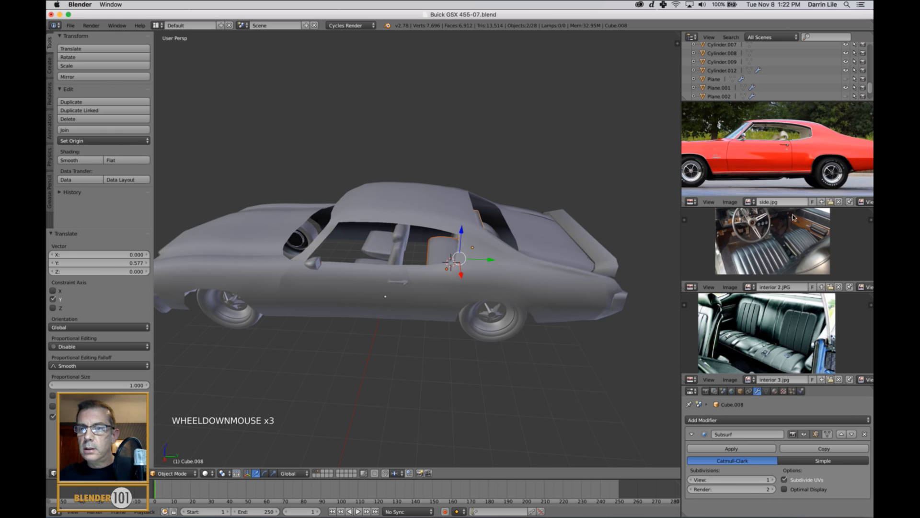
{"action": "left_click", "coordinate": [830, 201]}
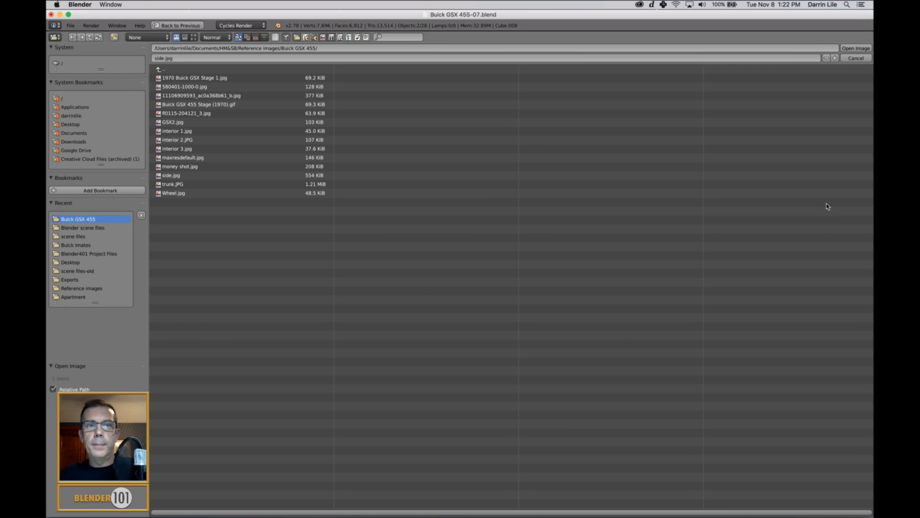
{"action": "left_click", "coordinate": [193, 37]}
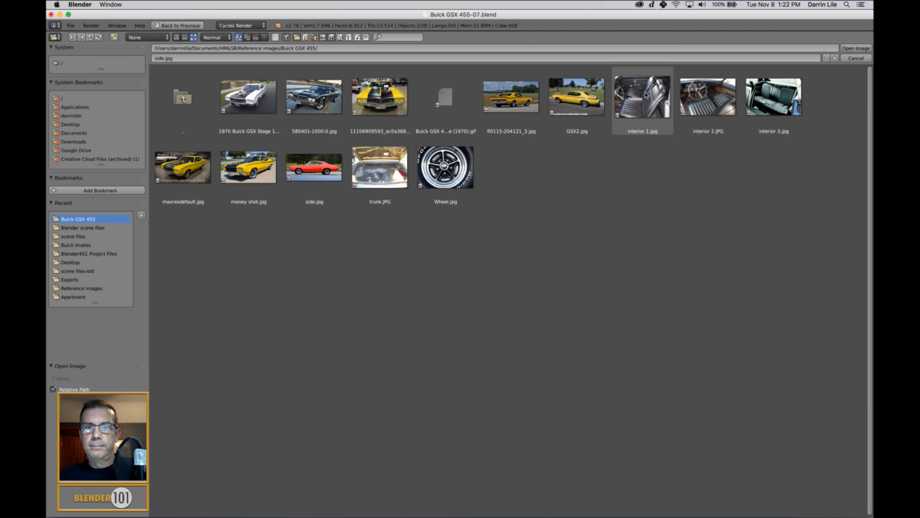
{"action": "left_click", "coordinate": [593, 102]}
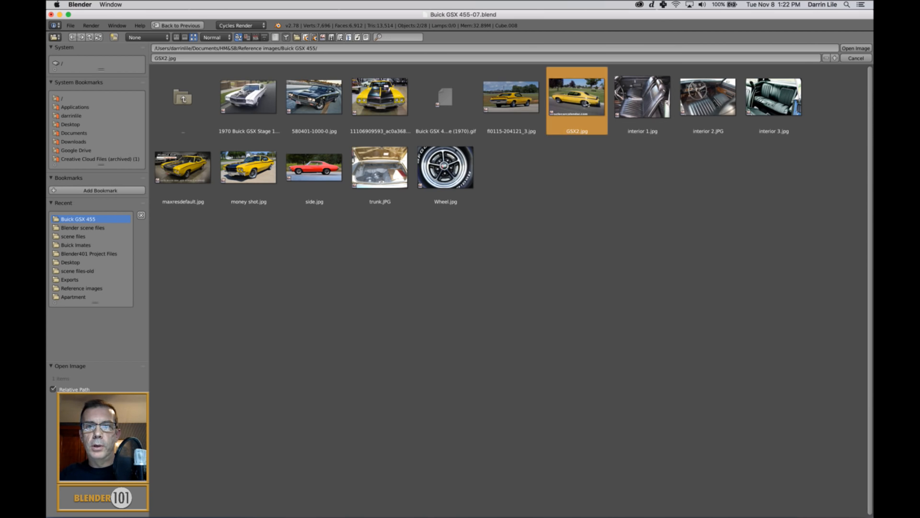
{"action": "left_click", "coordinate": [857, 48]}
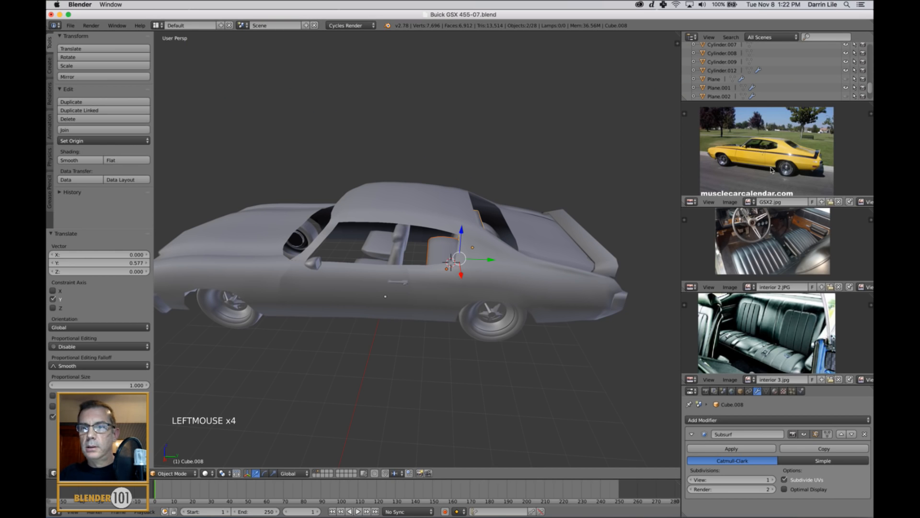
{"action": "scroll", "coordinate": [782, 164], "scroll_direction": "up", "scroll_amount": 4}
{"action": "scroll", "coordinate": [790, 165], "scroll_direction": "up", "scroll_amount": 2}
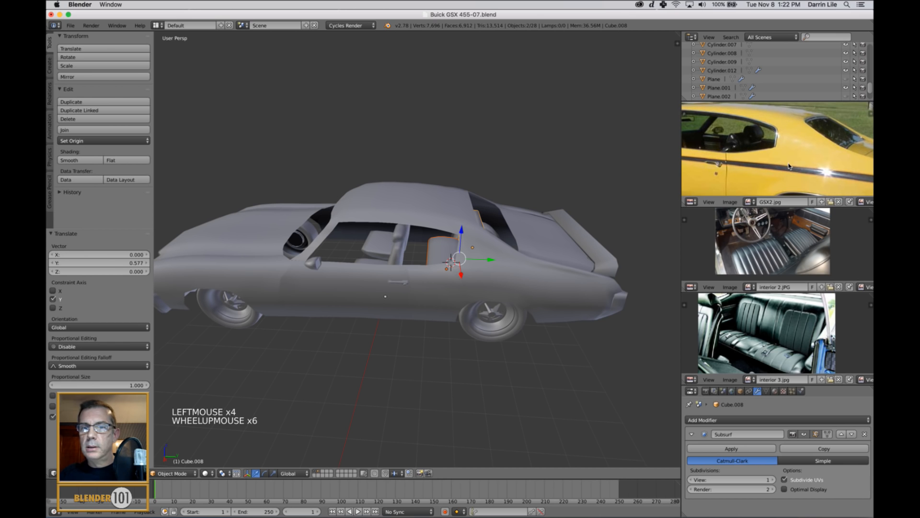
- Shift the rear seat another 0.138 toward the rear along Y
{"action": "middle_click_drag", "start_coordinate": [544, 239], "coordinate": [541, 242]}
{"action": "left_click", "coordinate": [491, 267]}
{"action": "middle_click_drag", "start_coordinate": [491, 268], "coordinate": [356, 236]}
- Move both front seats slightly rearward along Y, working in the right orthographic wireframe view, and deselect them
{"action": "right_click", "coordinate": [374, 245]}
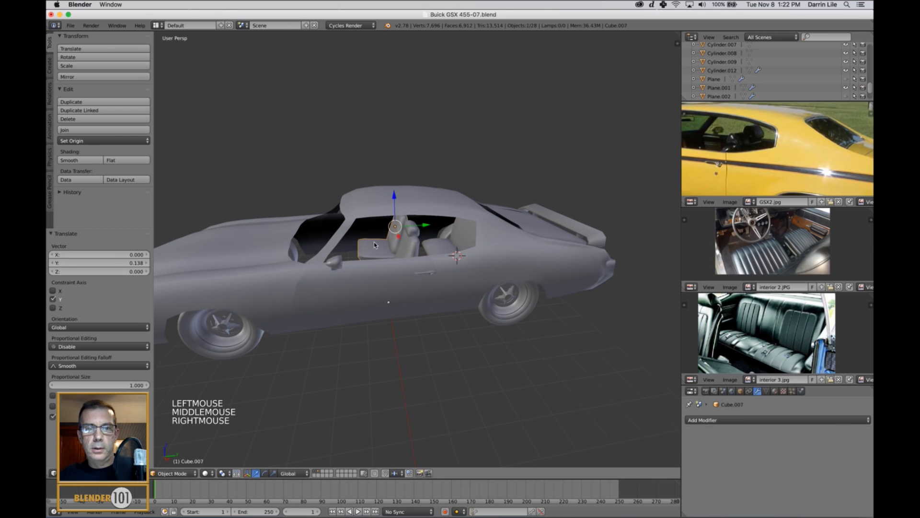
{"action": "right_click", "coordinate": [405, 245], "text": "shift"}
{"action": "key", "text": "KP_3"}
{"action": "key", "text": "KP_5"}
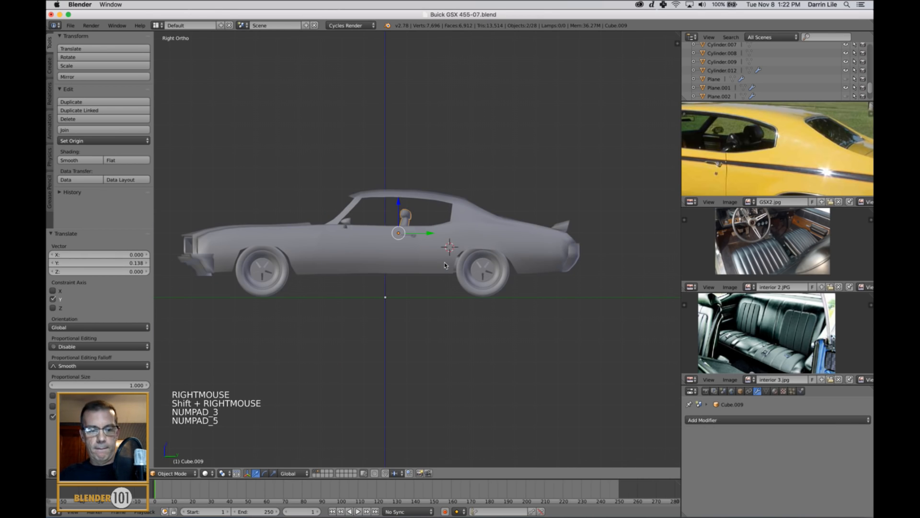
{"action": "key", "text": "z"}
{"action": "left_click_drag", "start_coordinate": [432, 236], "coordinate": [439, 235]}
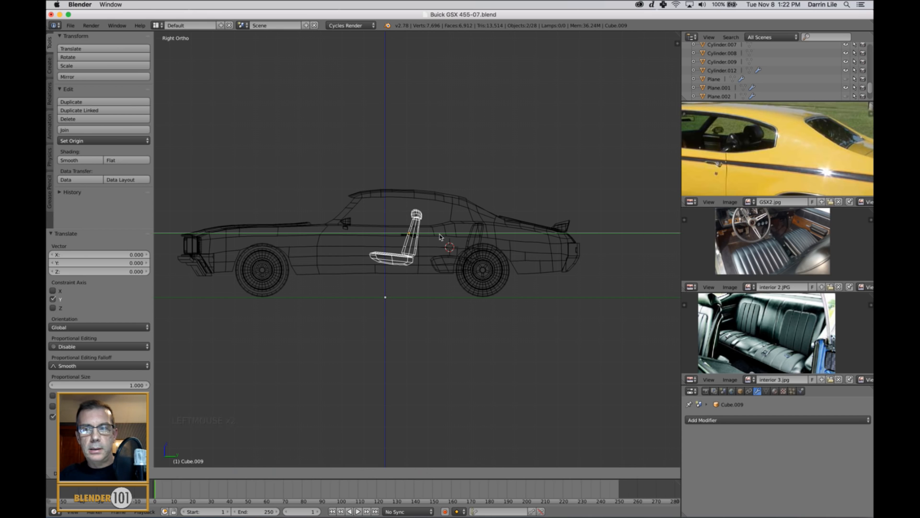
{"action": "left_click_drag", "start_coordinate": [440, 236], "coordinate": [440, 235]}
{"action": "key", "text": "a"}
- Examine the seat placement inside the car body from the front, side and rear in solid perspective view
{"action": "scroll", "coordinate": [488, 250], "scroll_direction": "down", "scroll_amount": 2}
{"action": "middle_click_drag", "start_coordinate": [489, 250], "coordinate": [524, 287]}
{"action": "key", "text": "z"}
{"action": "scroll", "coordinate": [491, 269], "scroll_direction": "up", "scroll_amount": 5}
{"action": "key", "text": "KP_5"}
{"action": "scroll", "coordinate": [496, 269], "scroll_direction": "down", "scroll_amount": 5}
{"action": "scroll", "coordinate": [519, 282], "scroll_direction": "up", "scroll_amount": 3}
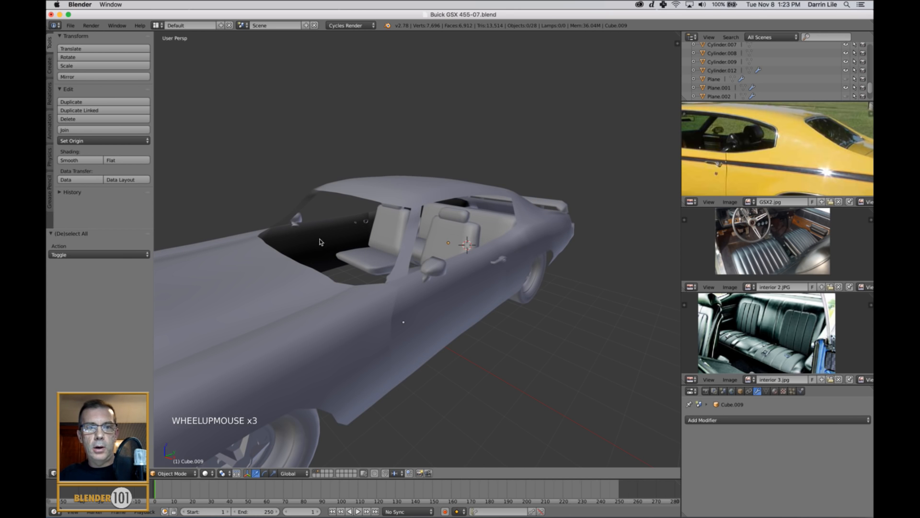
{"action": "middle_click_drag", "start_coordinate": [511, 300], "coordinate": [478, 298]}
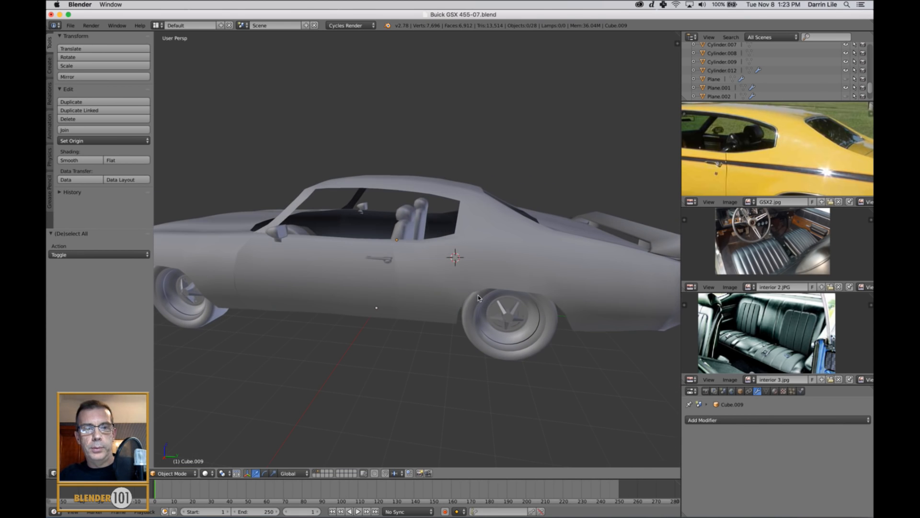
{"action": "middle_click_drag", "start_coordinate": [313, 207], "coordinate": [404, 257]}
{"action": "middle_click_drag", "start_coordinate": [422, 304], "coordinate": [444, 282]}
{"action": "scroll", "coordinate": [447, 296], "scroll_direction": "down", "scroll_amount": 2}
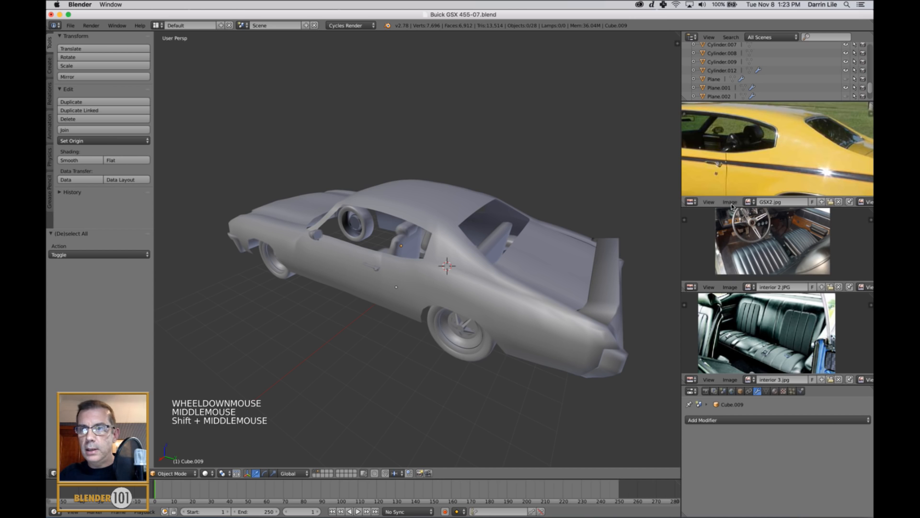
- Replace the GSX2.jpg reference with interior 1.jpg and frame the steering wheel in the interior 2.JPG reference
{"action": "scroll", "coordinate": [749, 173], "scroll_direction": "down", "scroll_amount": 4}
{"action": "middle_click_drag", "start_coordinate": [750, 174], "coordinate": [762, 165]}
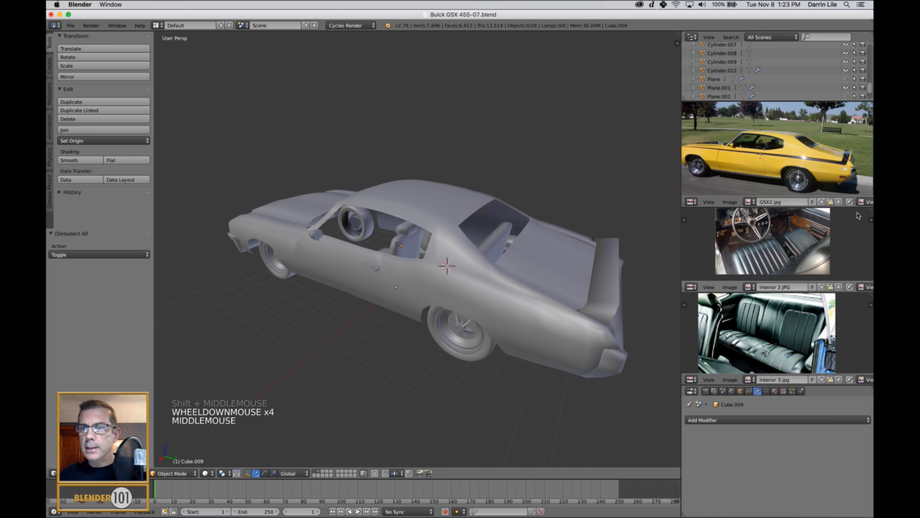
{"action": "left_click", "coordinate": [831, 202]}
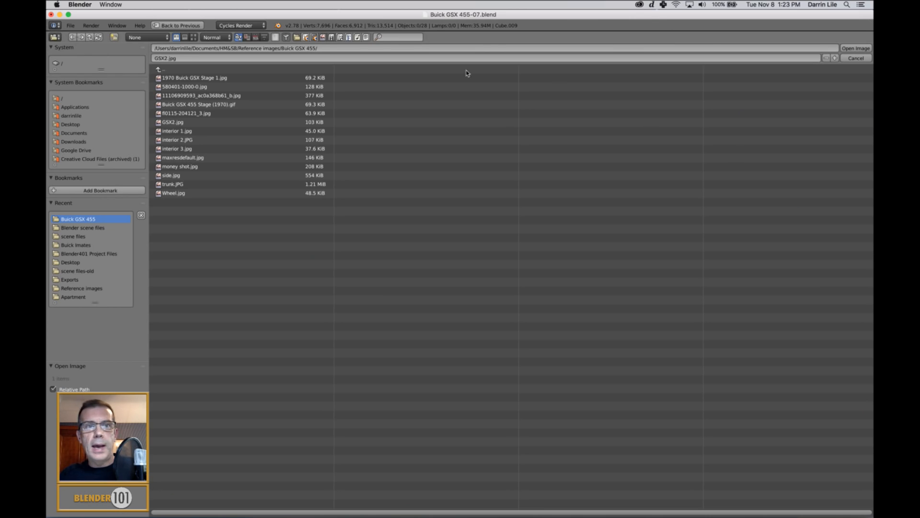
{"action": "double_click", "coordinate": [186, 130]}
{"action": "scroll", "coordinate": [790, 178], "scroll_direction": "up", "scroll_amount": 3}
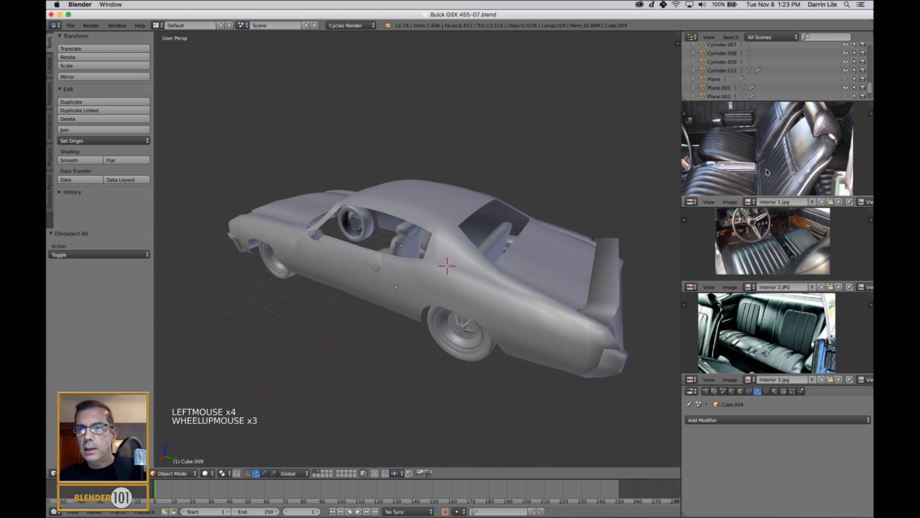
{"action": "middle_click_drag", "start_coordinate": [790, 178], "coordinate": [829, 179]}
{"action": "scroll", "coordinate": [765, 247], "scroll_direction": "up", "scroll_amount": 2}
{"action": "middle_click_drag", "start_coordinate": [784, 254], "coordinate": [787, 212]}
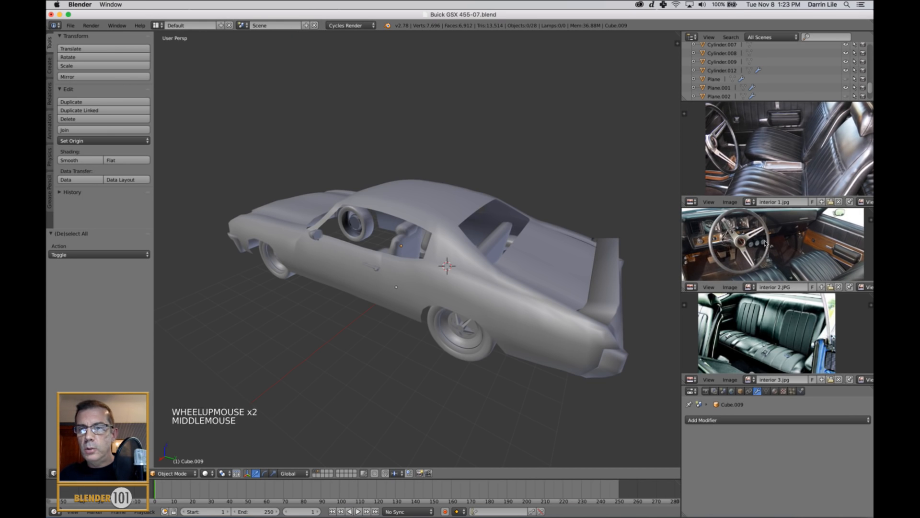
{"action": "middle_click_drag", "start_coordinate": [766, 243], "coordinate": [798, 254], "text": "shift"}
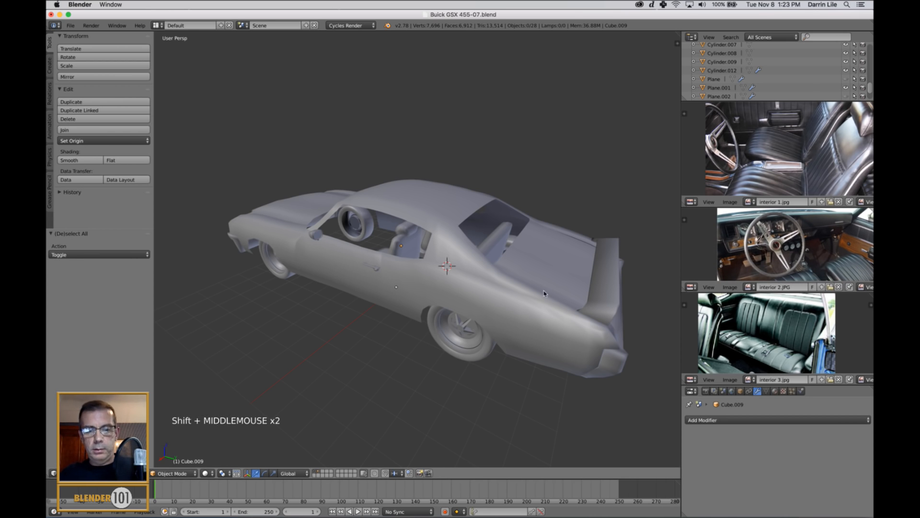
- Save the Buick GSX 455-07.blend file, overwriting the existing version
{"action": "key", "text": "super+s"}
{"action": "left_click", "coordinate": [498, 292]}
{"action": "middle_click_drag", "start_coordinate": [507, 293], "coordinate": [506, 283], "text": "shift"}
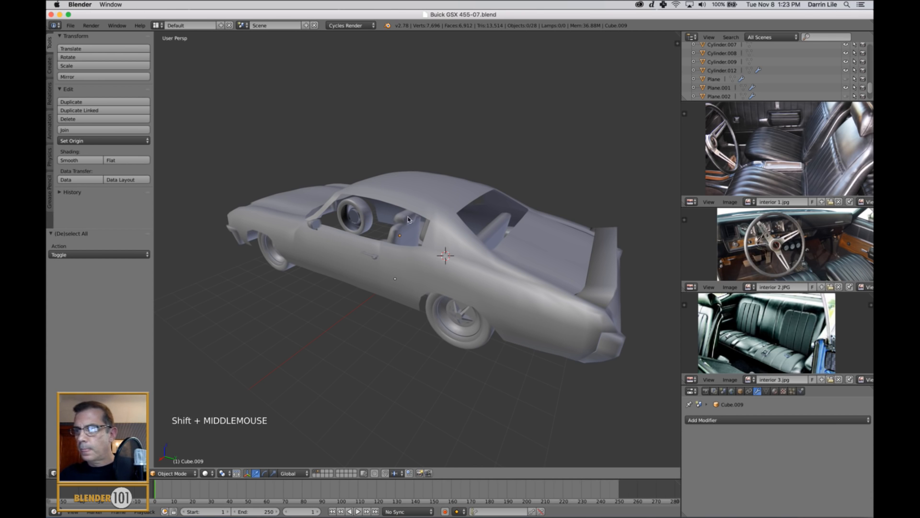
{"action": "middle_click_drag", "start_coordinate": [397, 242], "coordinate": [511, 263]}
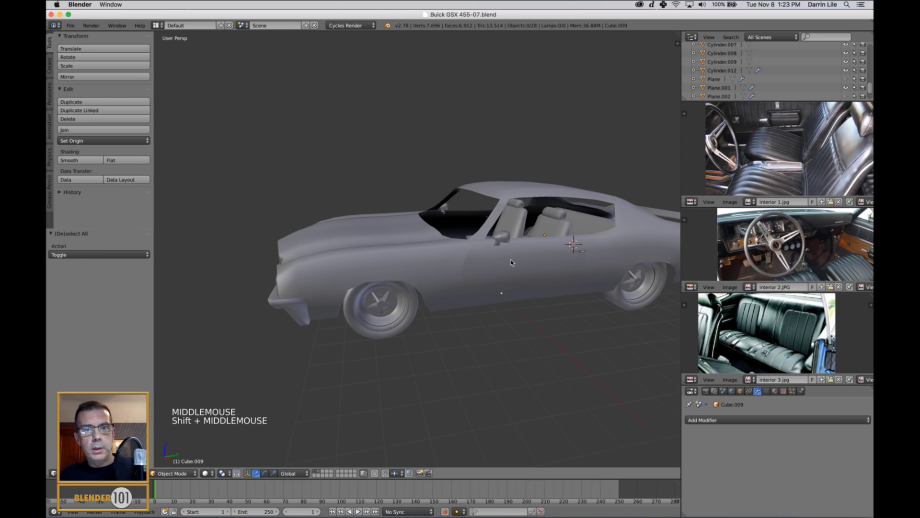
- Show the tools for adding primitives and reset the 3D cursor to the world origin
{"action": "left_click", "coordinate": [49, 66]}
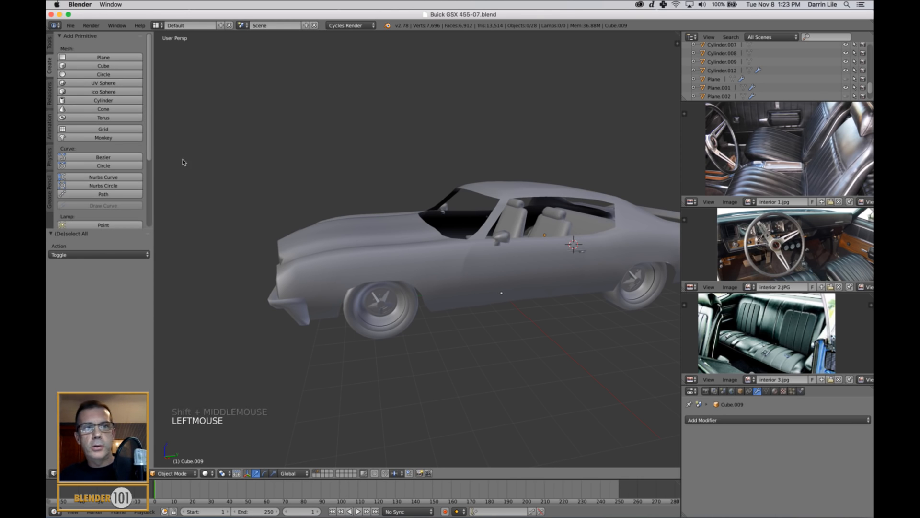
{"action": "middle_click_drag", "start_coordinate": [373, 239], "coordinate": [378, 248]}
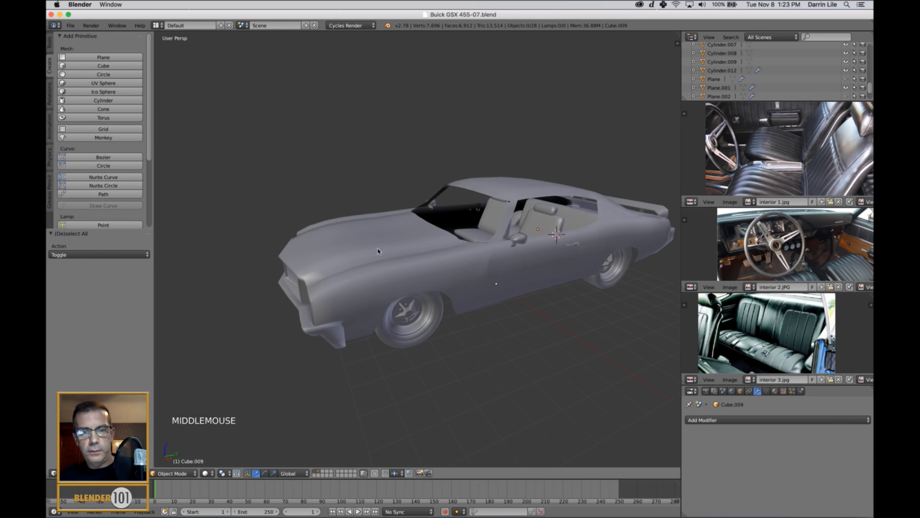
{"action": "middle_click_drag", "start_coordinate": [446, 295], "coordinate": [410, 240], "text": "shift"}
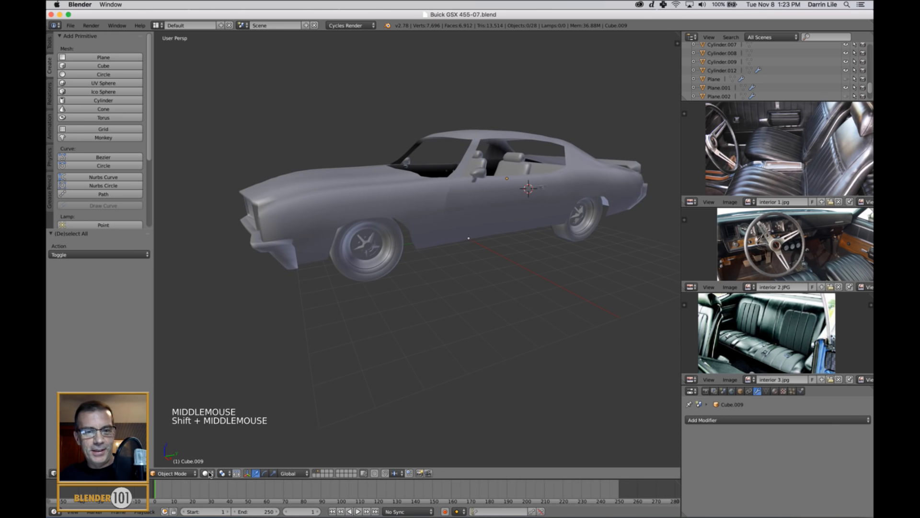
{"action": "key", "text": "shift+c"}
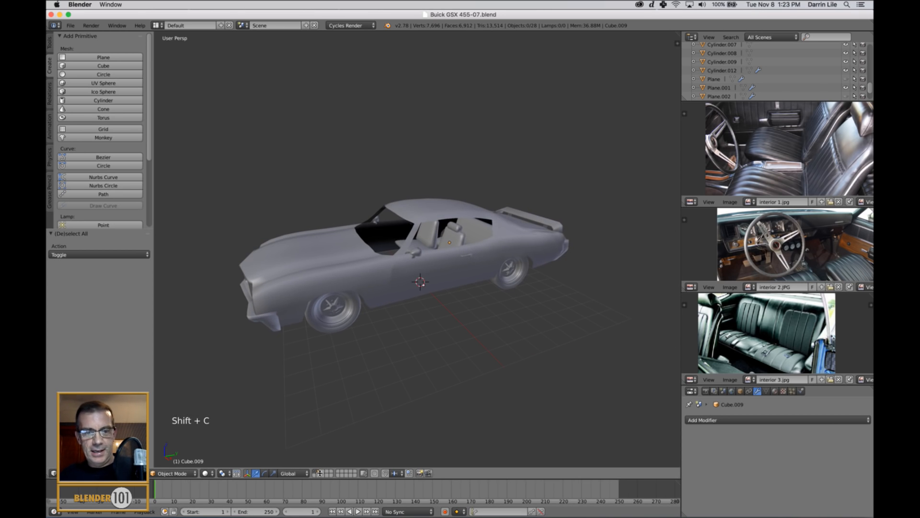
- Display only the second layer, select all the seats on it and move them to the first layer
{"action": "left_click", "coordinate": [319, 472]}
{"action": "key", "text": "a"}
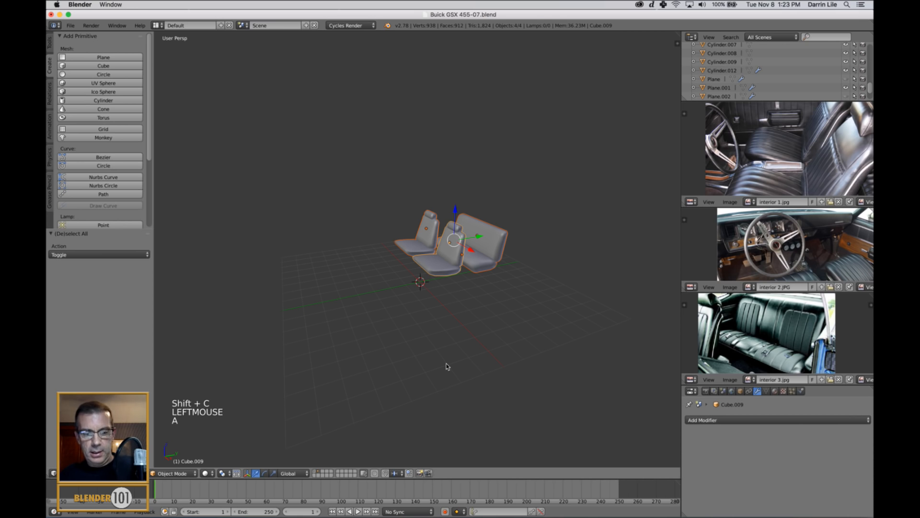
{"action": "key", "text": "m"}
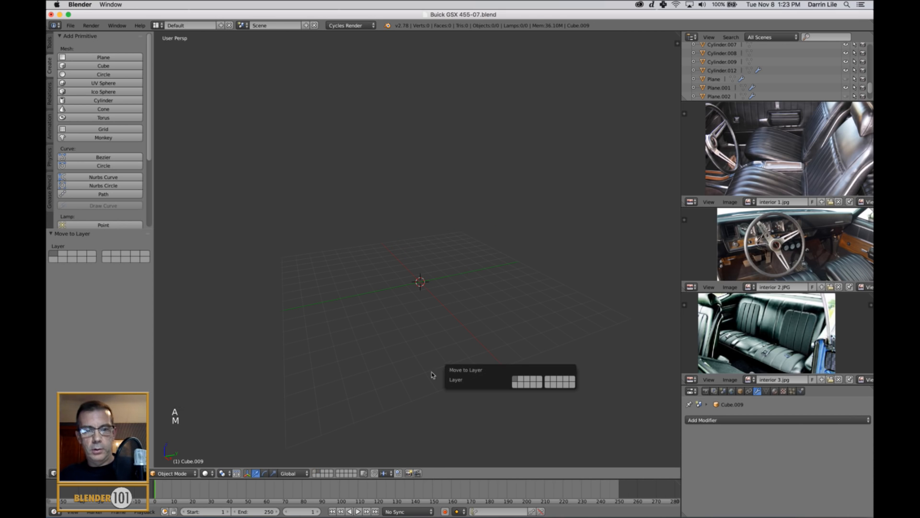
- Add a torus at the world origin on the emptied layer, reveal all its creation settings and frame it from above
{"action": "middle_click_drag", "start_coordinate": [409, 319], "coordinate": [470, 351], "text": "shift"}
{"action": "scroll", "coordinate": [424, 325], "scroll_direction": "up", "scroll_amount": 3}
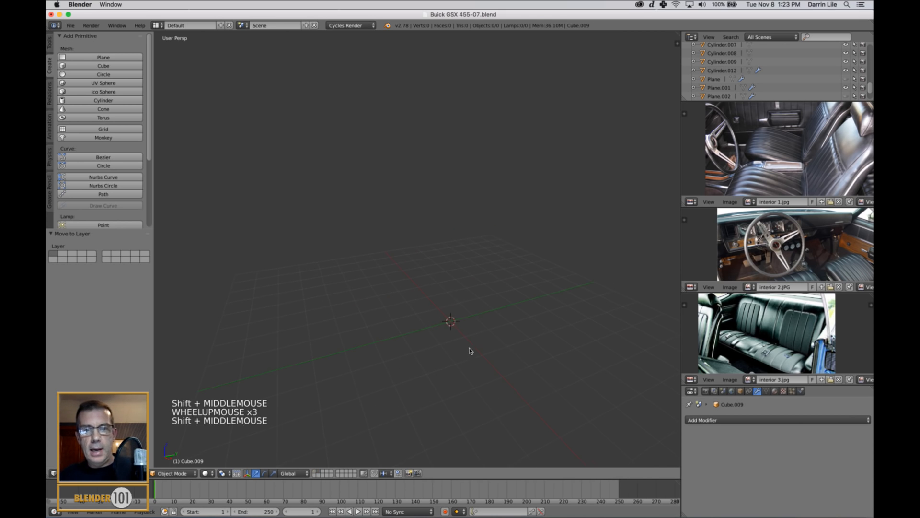
{"action": "middle_click_drag", "start_coordinate": [436, 284], "coordinate": [480, 316]}
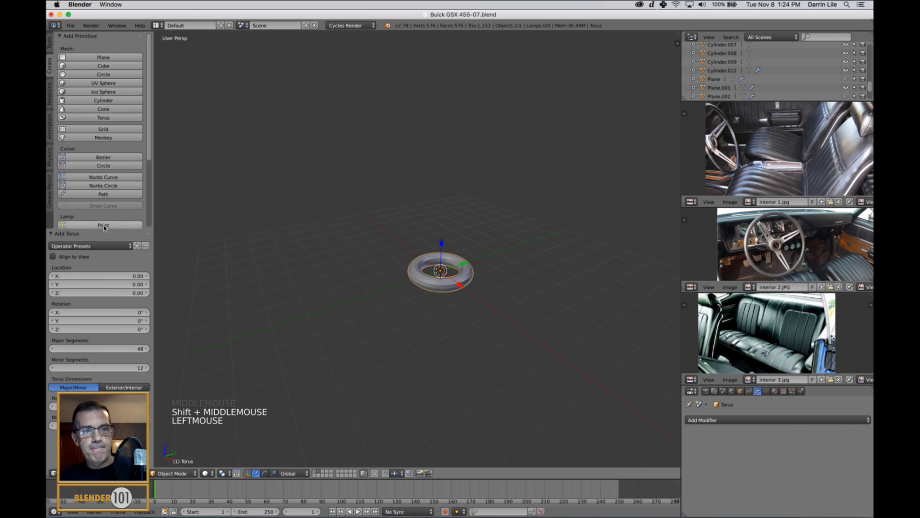
{"action": "left_click_drag", "start_coordinate": [106, 228], "coordinate": [122, 156]}
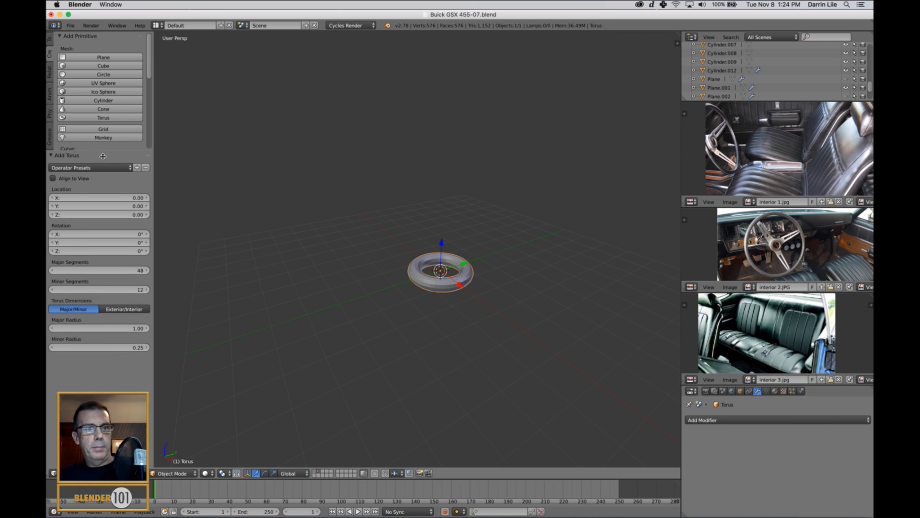
{"action": "left_click_drag", "start_coordinate": [102, 156], "coordinate": [122, 69]}
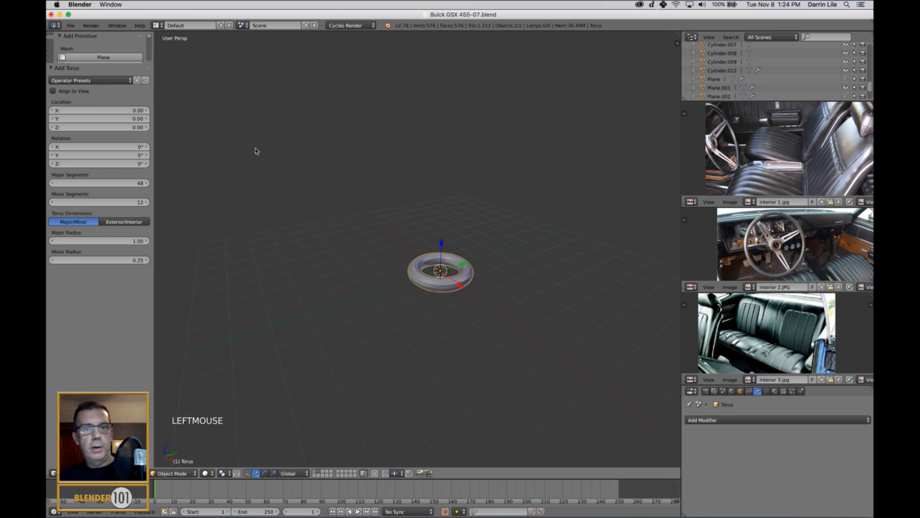
{"action": "middle_click_drag", "start_coordinate": [256, 151], "coordinate": [474, 307]}
{"action": "scroll", "coordinate": [454, 292], "scroll_direction": "up", "scroll_amount": 4}
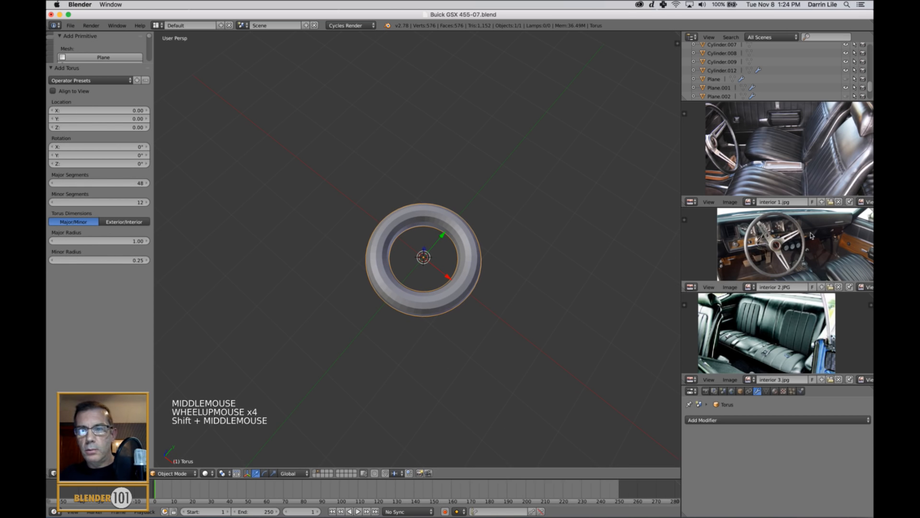
{"action": "scroll", "coordinate": [551, 250], "scroll_direction": "up", "scroll_amount": 4}
{"action": "middle_click_drag", "start_coordinate": [551, 250], "coordinate": [527, 272], "text": "shift"}
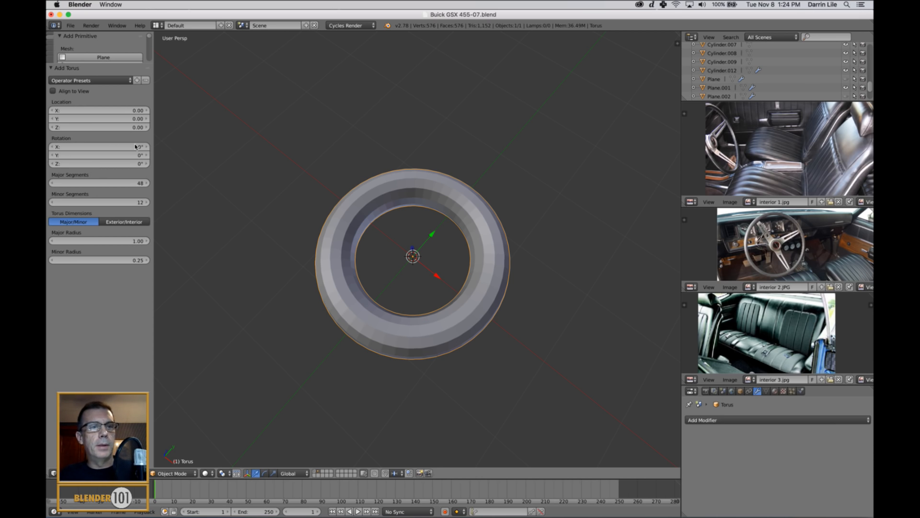
- Set the torus to 23 major and 11 minor segments, with a 0.94 major radius and a 0.04 minor radius
{"action": "left_click", "coordinate": [122, 185]}
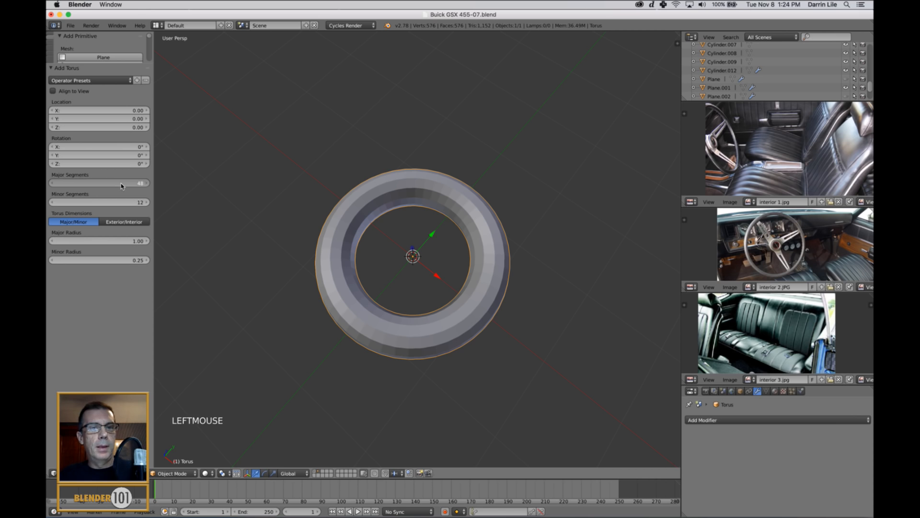
{"action": "left_click_drag", "start_coordinate": [121, 186], "coordinate": [124, 205]}
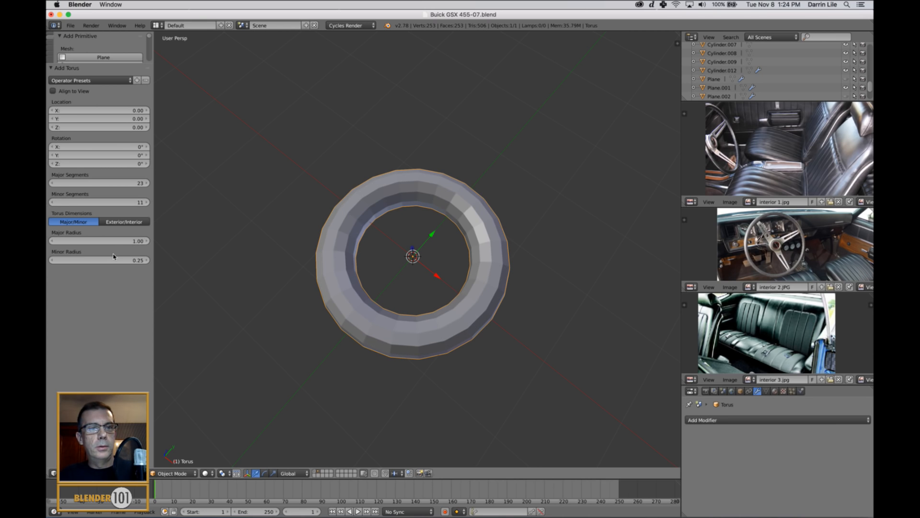
{"action": "left_click_drag", "start_coordinate": [108, 262], "coordinate": [109, 261]}
{"action": "left_click", "coordinate": [144, 260]}
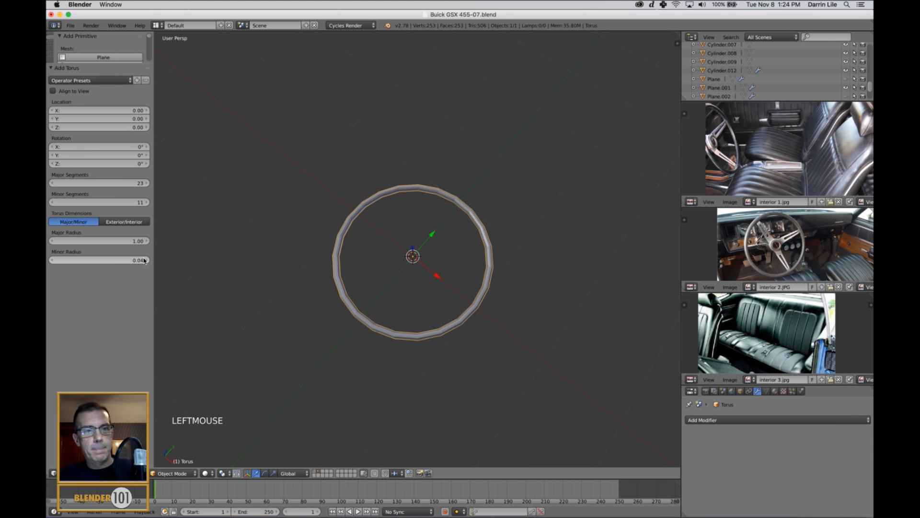
{"action": "left_click_drag", "start_coordinate": [124, 245], "coordinate": [123, 242]}
- Undo the torus's creation, then add it again at the world origin with the same segments and radii
{"action": "key", "text": "super+z"}
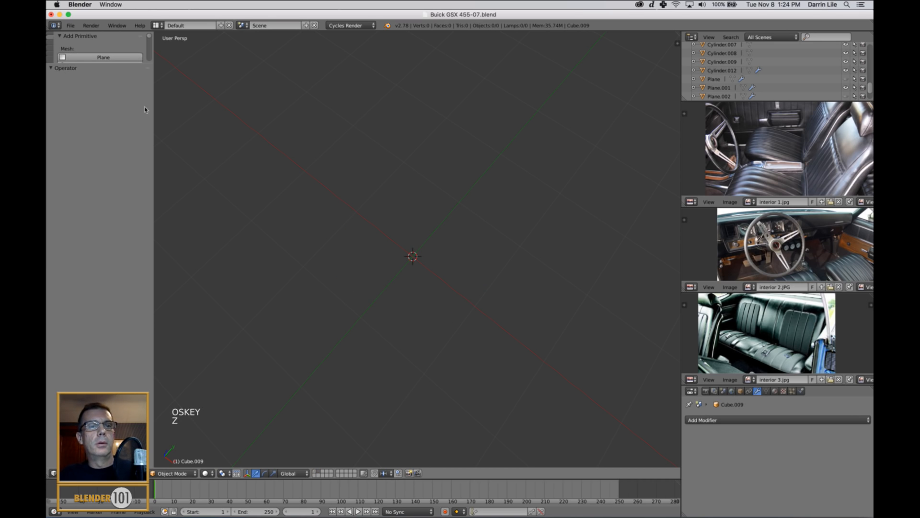
{"action": "left_click", "coordinate": [69, 68]}
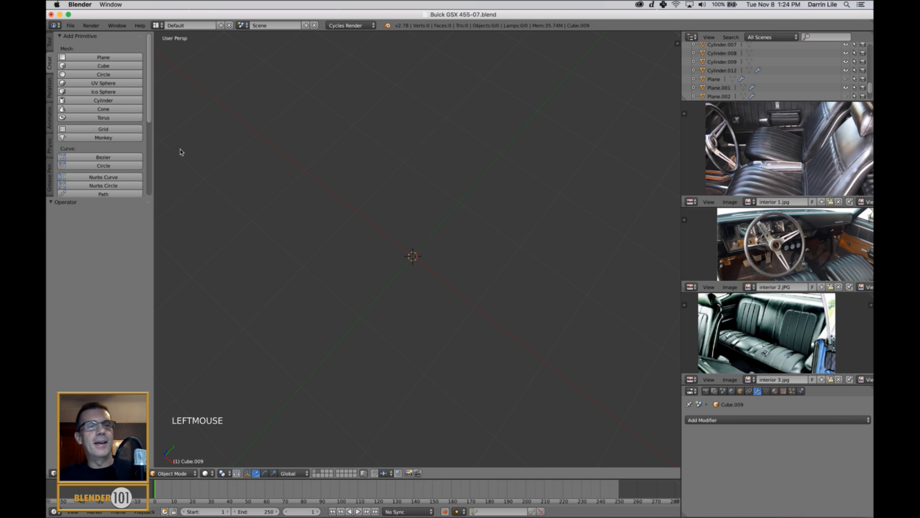
{"action": "left_click", "coordinate": [103, 118]}
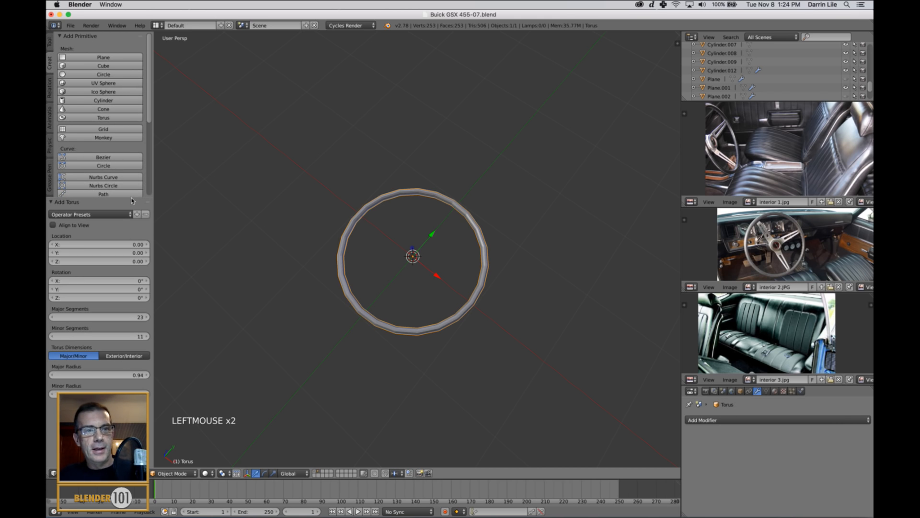
{"action": "left_click_drag", "start_coordinate": [132, 202], "coordinate": [153, 66]}
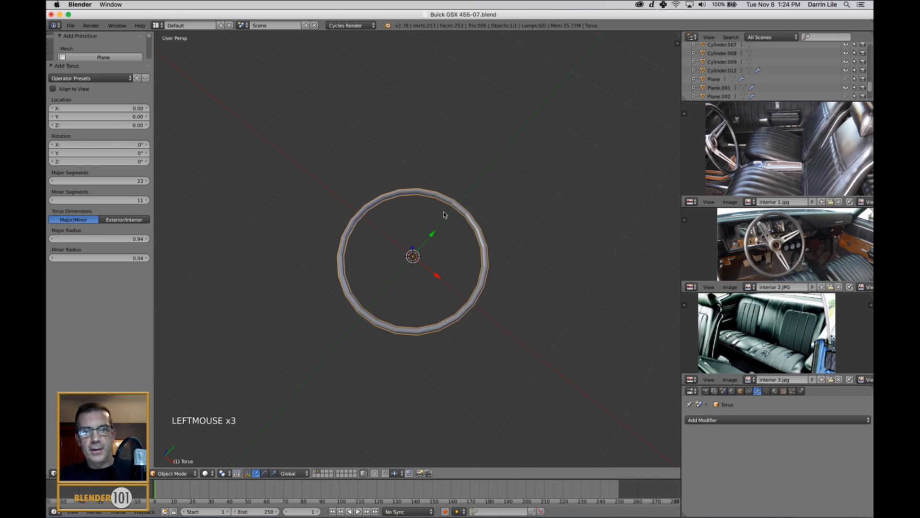
{"action": "middle_click_drag", "start_coordinate": [493, 267], "coordinate": [531, 291], "text": "shift"}
{"action": "scroll", "coordinate": [491, 280], "scroll_direction": "up", "scroll_amount": 2}
{"action": "scroll", "coordinate": [501, 275], "scroll_direction": "up", "scroll_amount": 4}
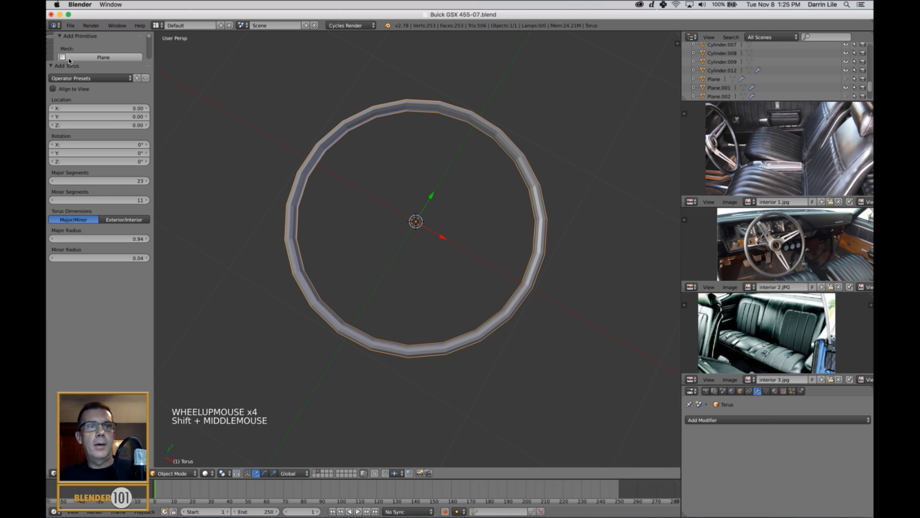
- Try smooth shading on the 23-segment torus, inspect its rim and undo the shading
{"action": "left_click_drag", "start_coordinate": [69, 66], "coordinate": [68, 269]}
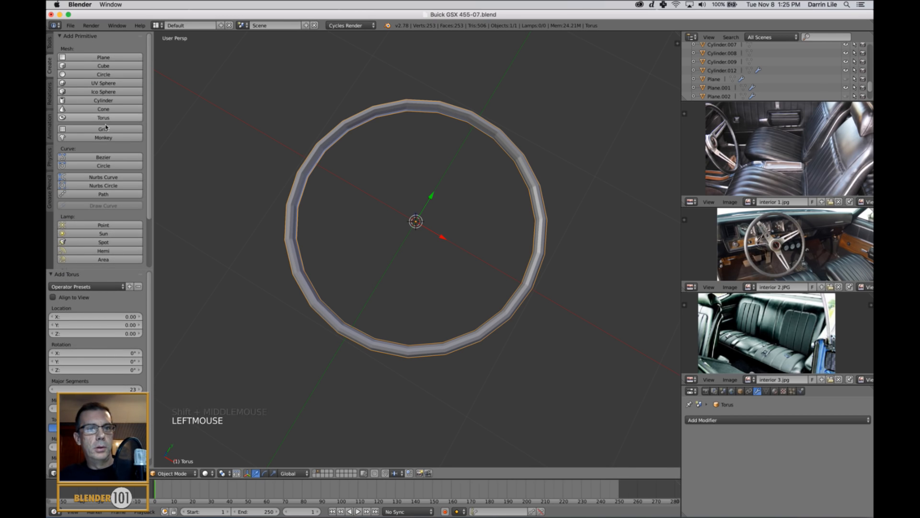
{"action": "left_click", "coordinate": [50, 43]}
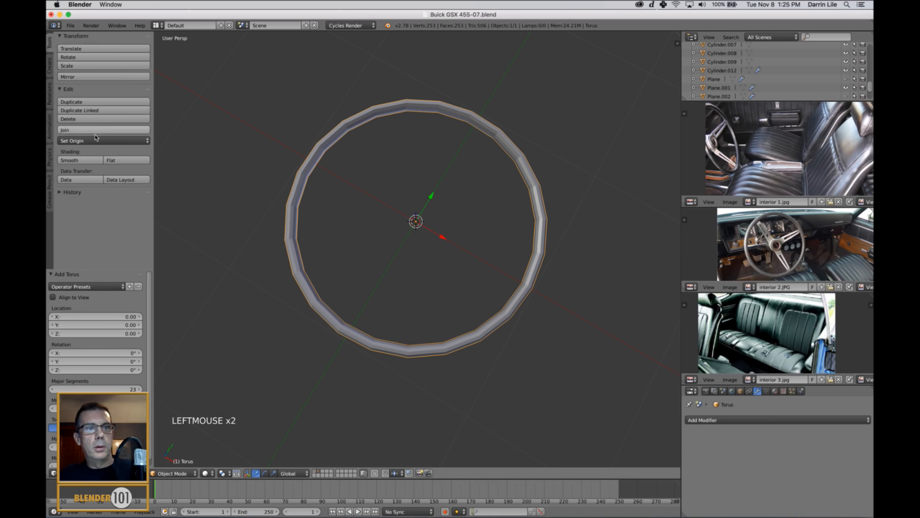
{"action": "left_click", "coordinate": [84, 161]}
{"action": "mouse_move", "coordinate": [383, 269]}
{"action": "middle_mouse_down"}
{"action": "mouse_move", "coordinate": [366, 256]}
{"action": "mouse_move", "coordinate": [369, 267]}
{"action": "middle_mouse_up"}
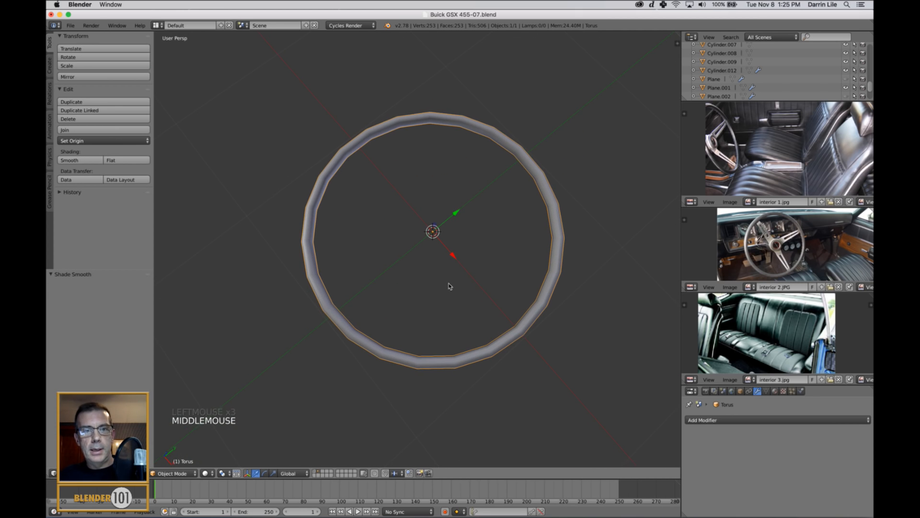
{"action": "middle_click_drag", "start_coordinate": [448, 283], "coordinate": [428, 255], "text": "shift"}
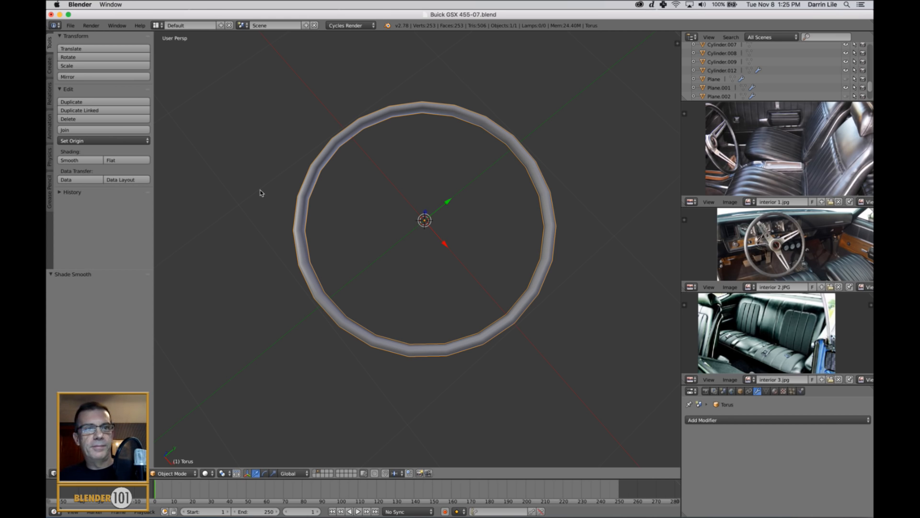
{"action": "key", "text": "super+z"}
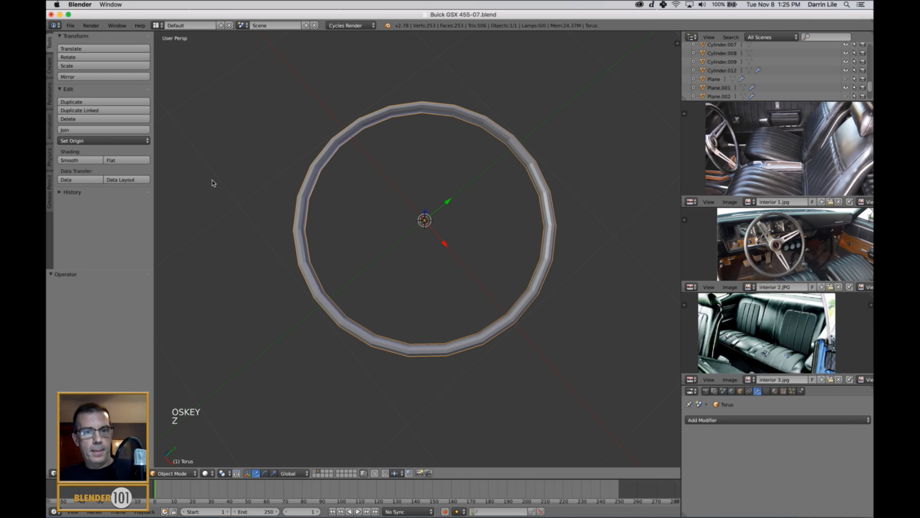
- Delete the torus and add a new one at the world origin with 32 major segments
{"action": "key", "text": "x"}
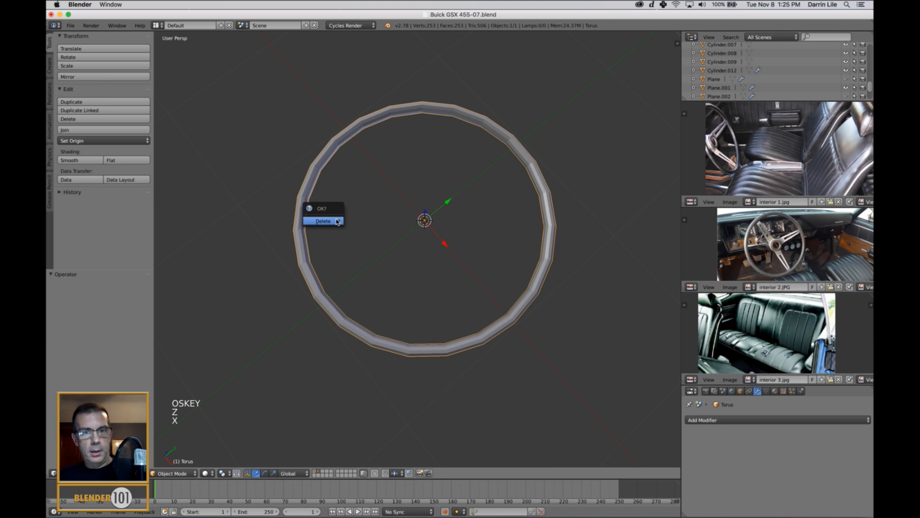
{"action": "left_click", "coordinate": [323, 221]}
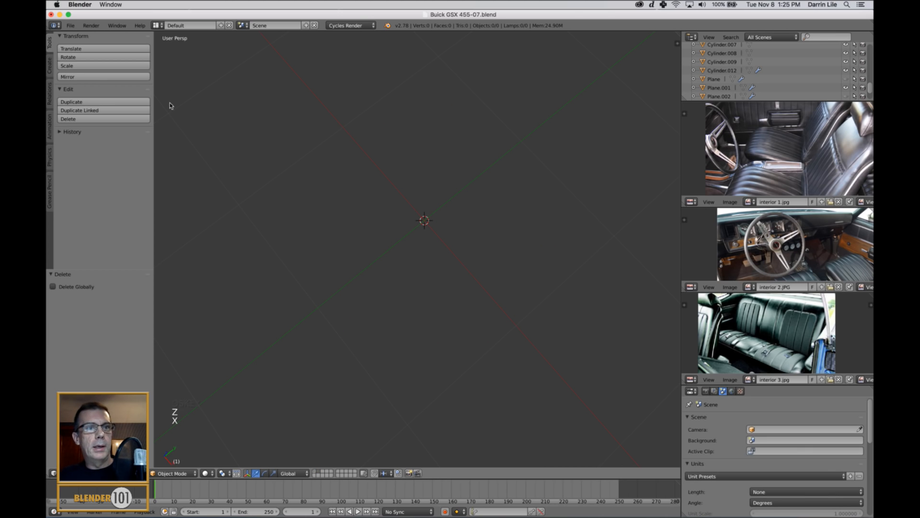
{"action": "left_click", "coordinate": [50, 66]}
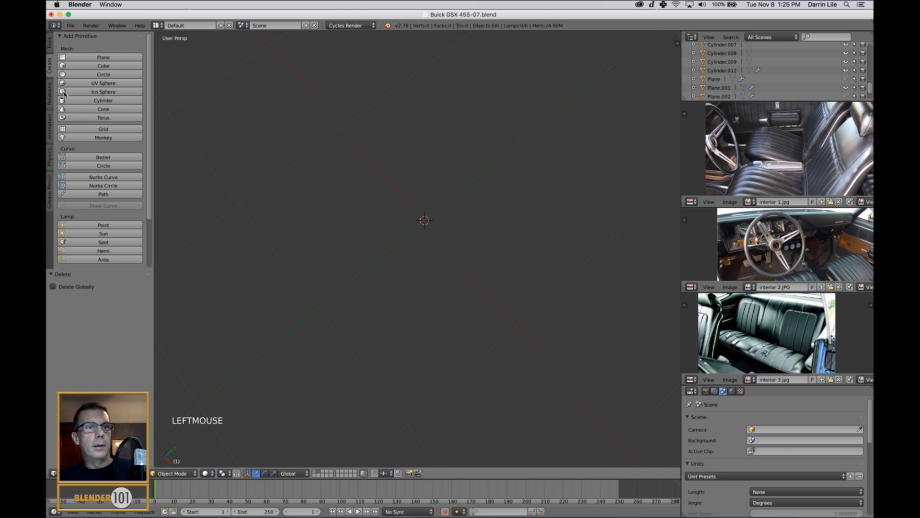
{"action": "left_click", "coordinate": [107, 119]}
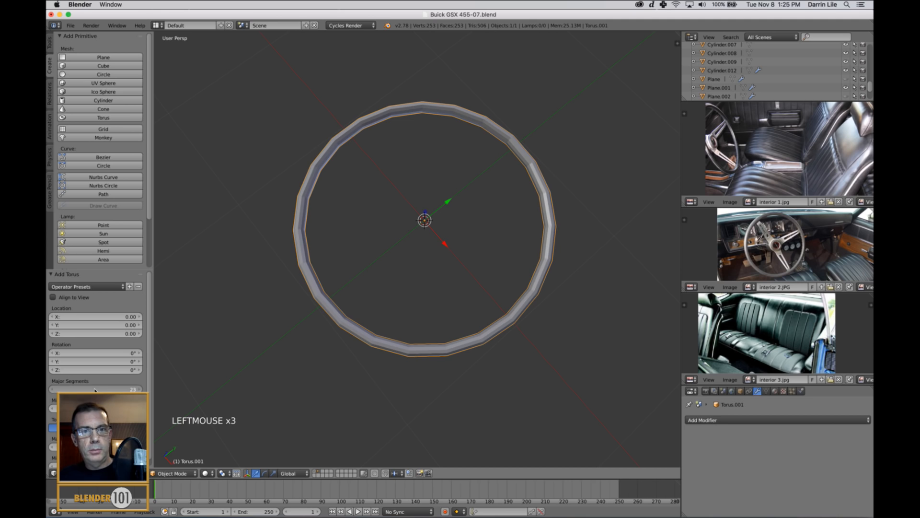
{"action": "left_click_drag", "start_coordinate": [94, 390], "coordinate": [94, 389]}
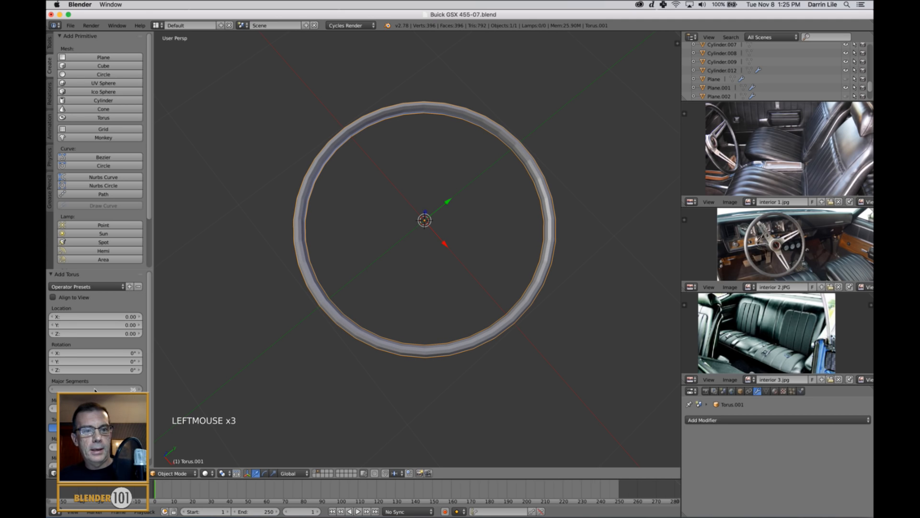
{"action": "left_click", "coordinate": [94, 390]}
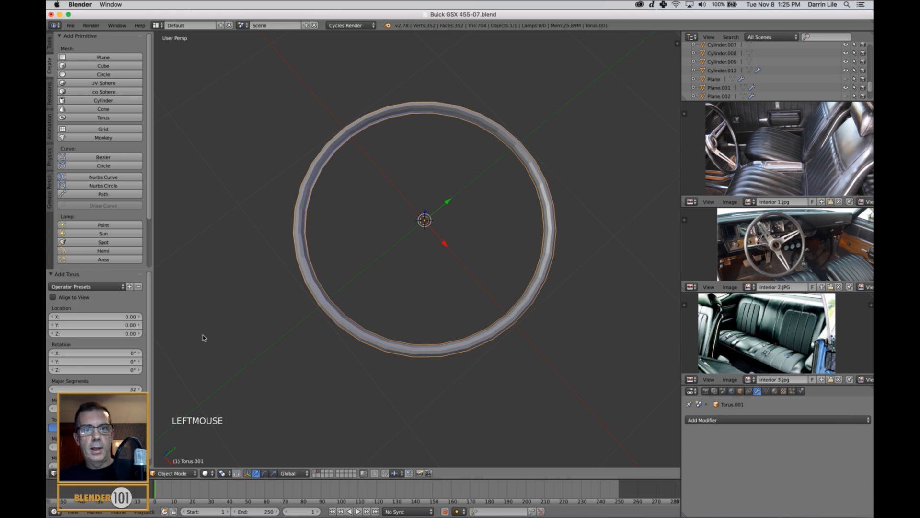
{"action": "left_click_drag", "start_coordinate": [98, 271], "coordinate": [126, 75]}
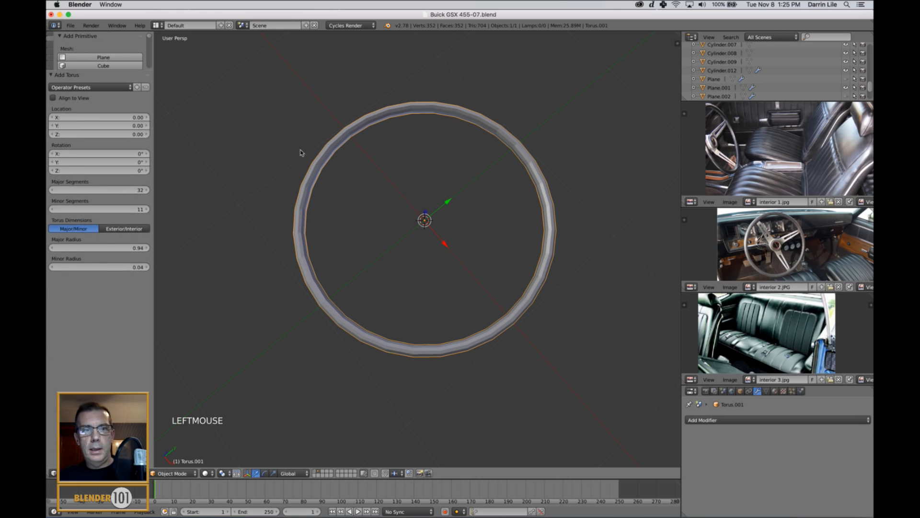
- Apply smooth shading to the 32-segment torus
{"action": "scroll", "coordinate": [480, 283], "scroll_direction": "down", "scroll_amount": 3}
{"action": "middle_click_drag", "start_coordinate": [483, 297], "coordinate": [499, 314]}
{"action": "key", "text": "KP_Decimal"}
{"action": "scroll", "coordinate": [501, 311], "scroll_direction": "down", "scroll_amount": 3}
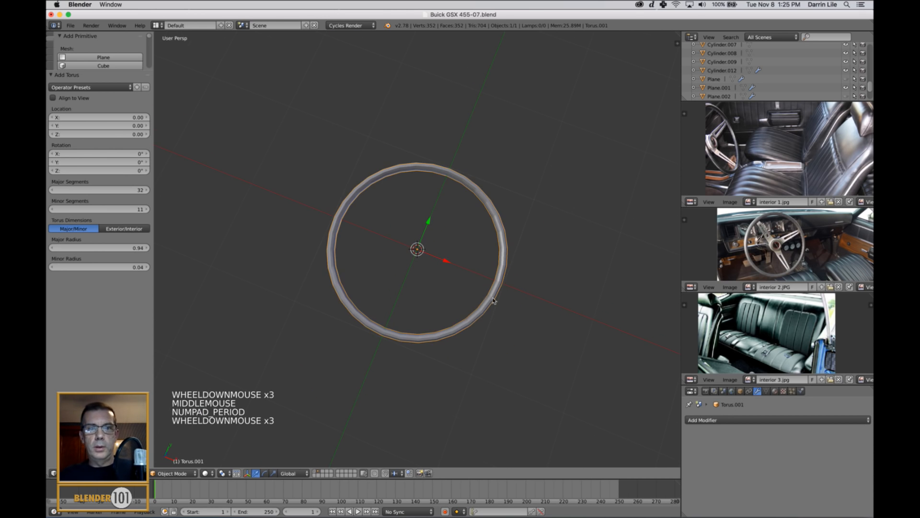
{"action": "middle_click_drag", "start_coordinate": [402, 321], "coordinate": [257, 164]}
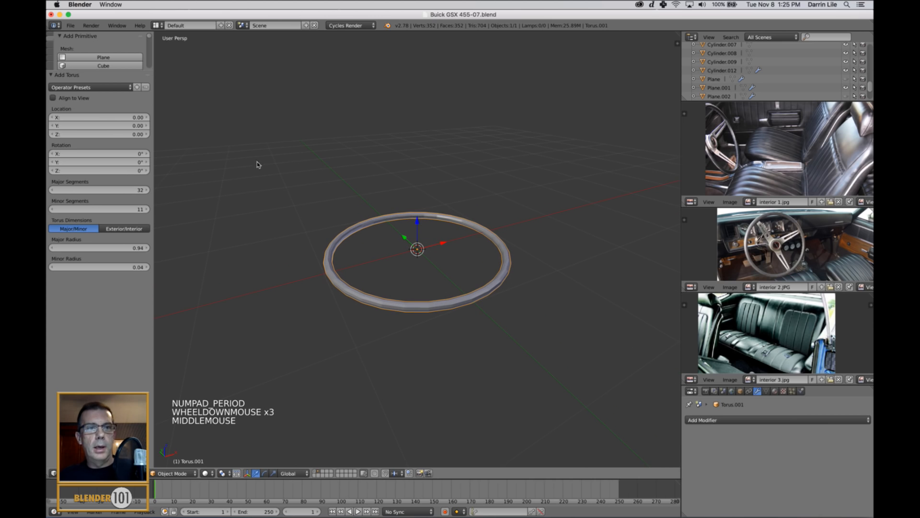
{"action": "left_click_drag", "start_coordinate": [109, 72], "coordinate": [103, 218]}
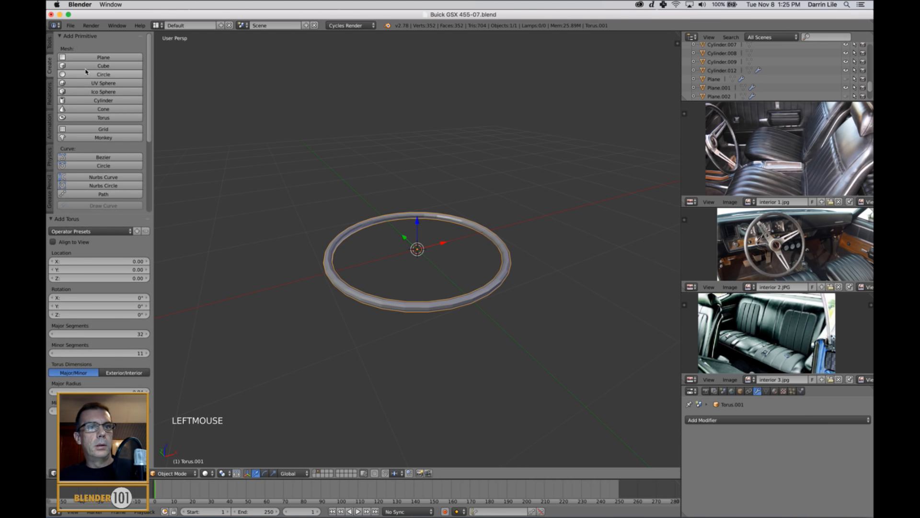
{"action": "left_click", "coordinate": [50, 44]}
{"action": "left_click", "coordinate": [80, 160]}
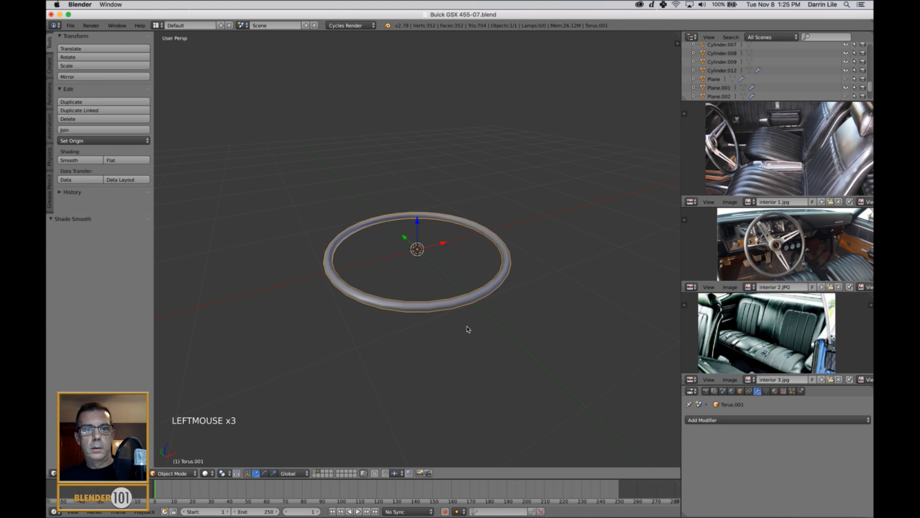
- Compare the torus rim with the enlarged steering wheel in the interior 2.JPG reference photo
{"action": "mouse_move", "coordinate": [469, 329]}
{"action": "middle_mouse_down"}
{"action": "mouse_move", "coordinate": [449, 353]}
{"action": "mouse_move", "coordinate": [490, 300]}
{"action": "mouse_move", "coordinate": [480, 326]}
{"action": "mouse_move", "coordinate": [460, 333]}
{"action": "middle_mouse_up"}
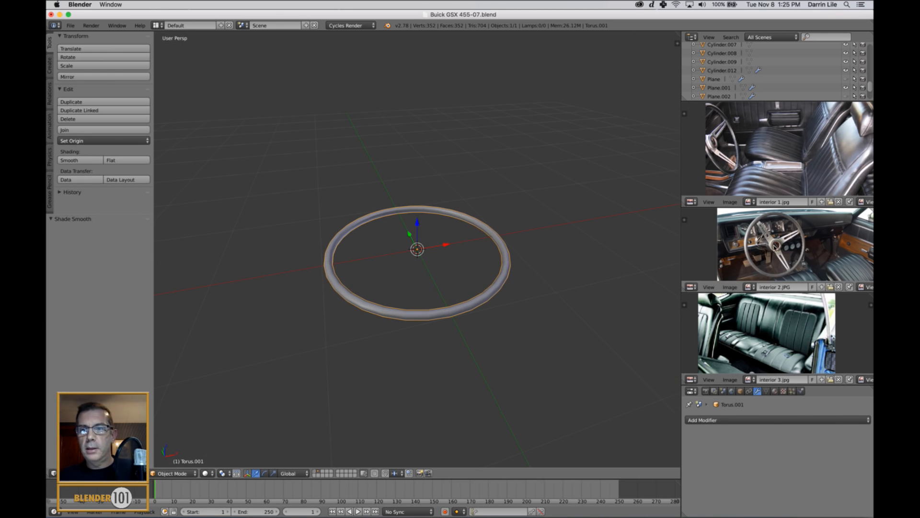
{"action": "middle_click_drag", "start_coordinate": [570, 260], "coordinate": [546, 296]}
{"action": "scroll", "coordinate": [550, 234], "scroll_direction": "up", "scroll_amount": 2}
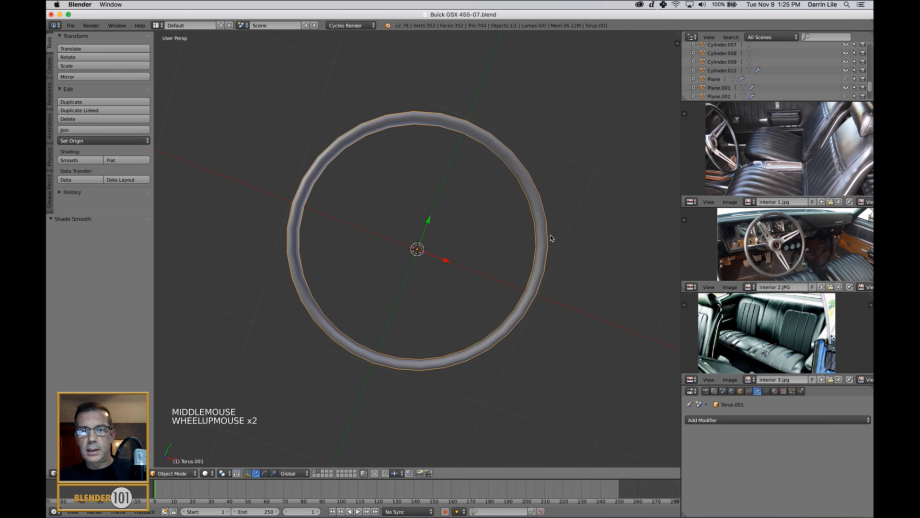
{"action": "middle_click_drag", "start_coordinate": [550, 234], "coordinate": [530, 258]}
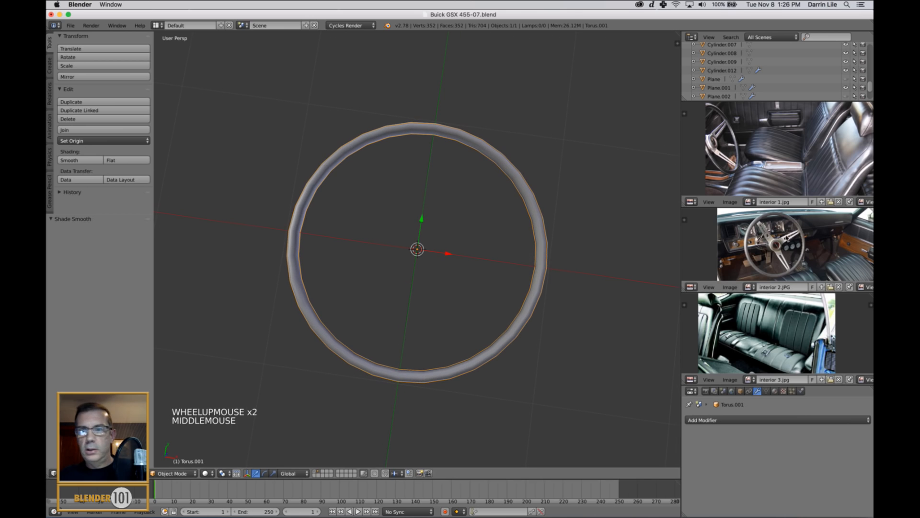
{"action": "scroll", "coordinate": [786, 242], "scroll_direction": "up", "scroll_amount": 2}
{"action": "middle_click_drag", "start_coordinate": [786, 243], "coordinate": [775, 260]}
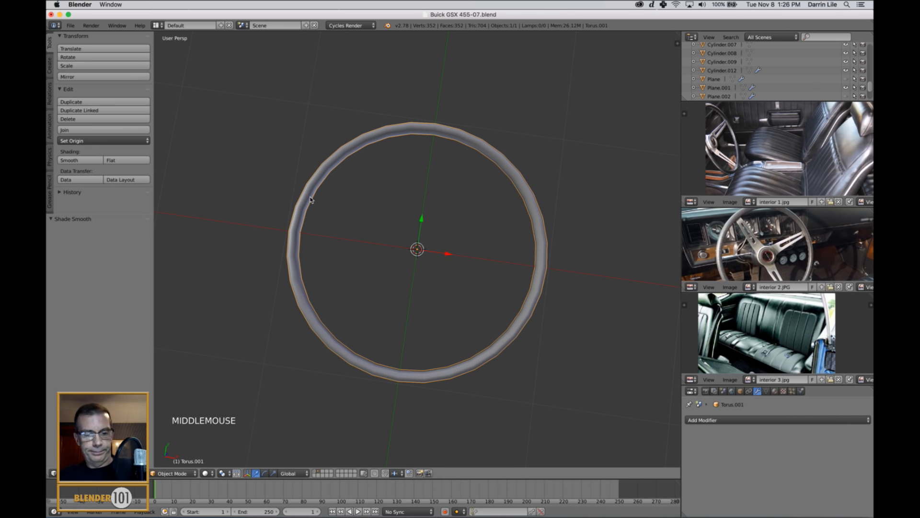
- Replace the smooth-shaded torus with a fresh one at the world origin, keeping 32 major and 11 minor segments
{"action": "key", "text": "x"}
{"action": "left_click", "coordinate": [377, 261]}
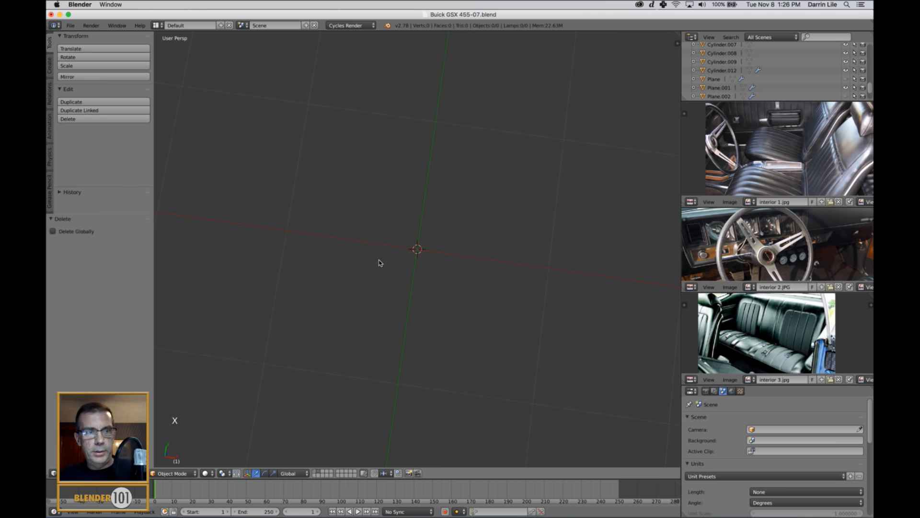
{"action": "left_click", "coordinate": [50, 65]}
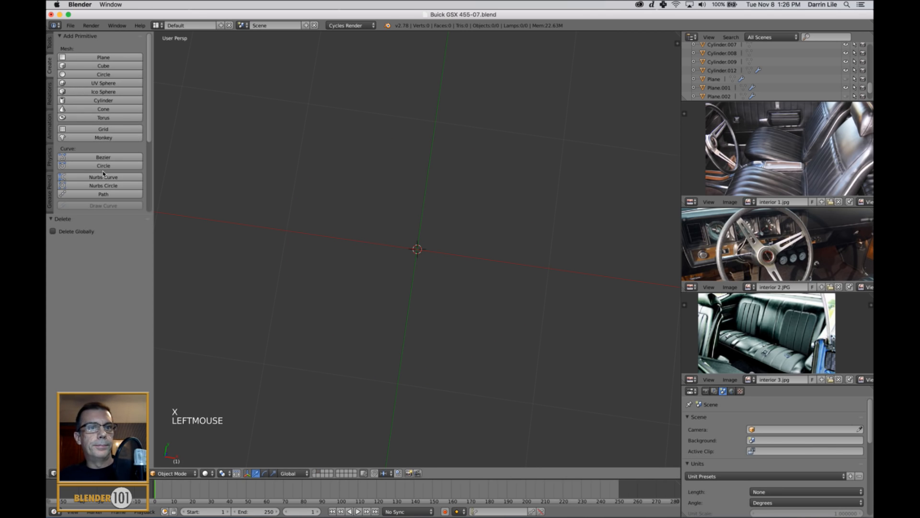
{"action": "left_click", "coordinate": [102, 117]}
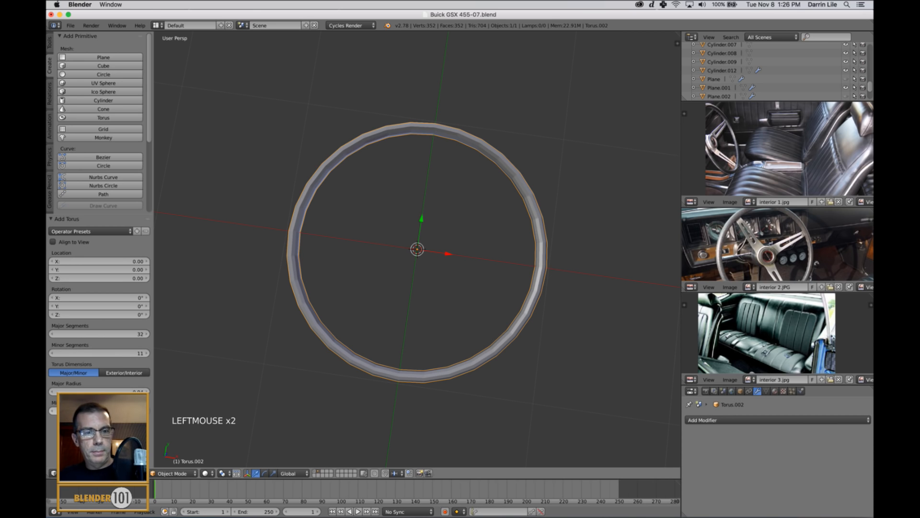
- Adjust the torus's minor radius to make the steering wheel rim slightly thicker
{"action": "left_click", "coordinate": [147, 412]}
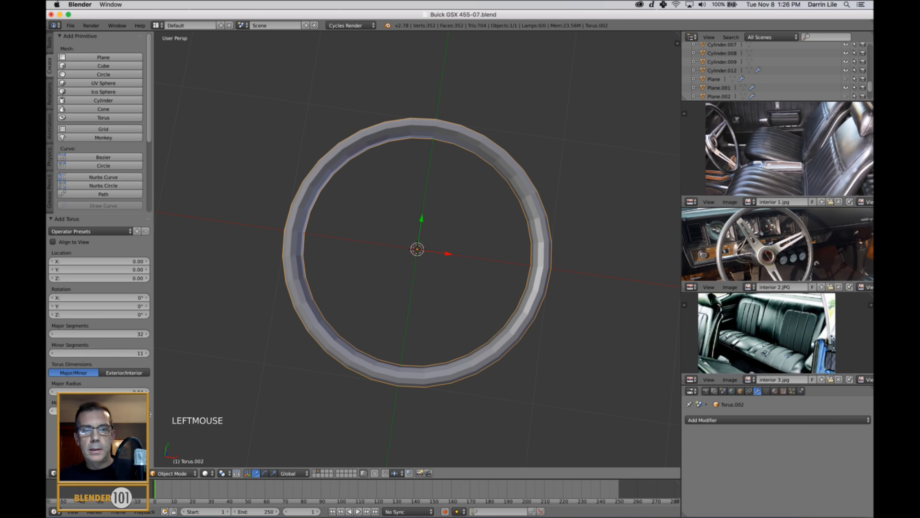
{"action": "left_click", "coordinate": [53, 410]}
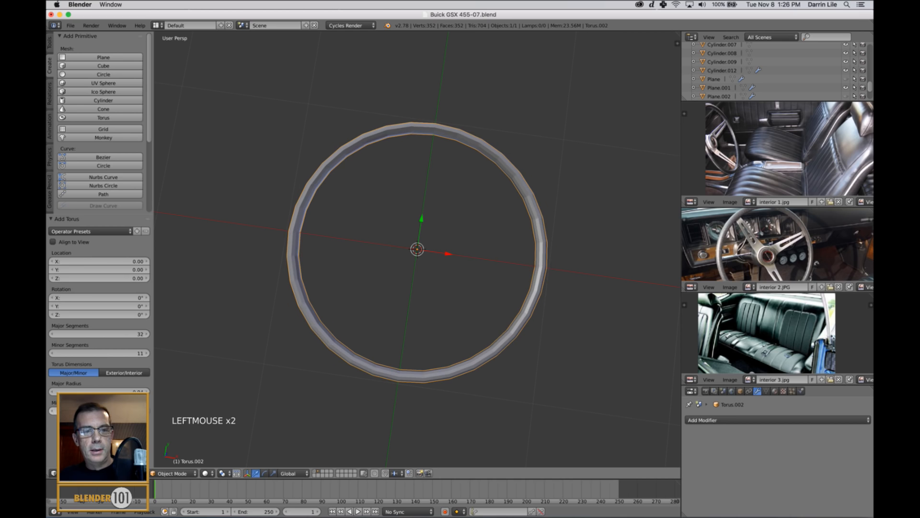
{"action": "left_click", "coordinate": [148, 412]}
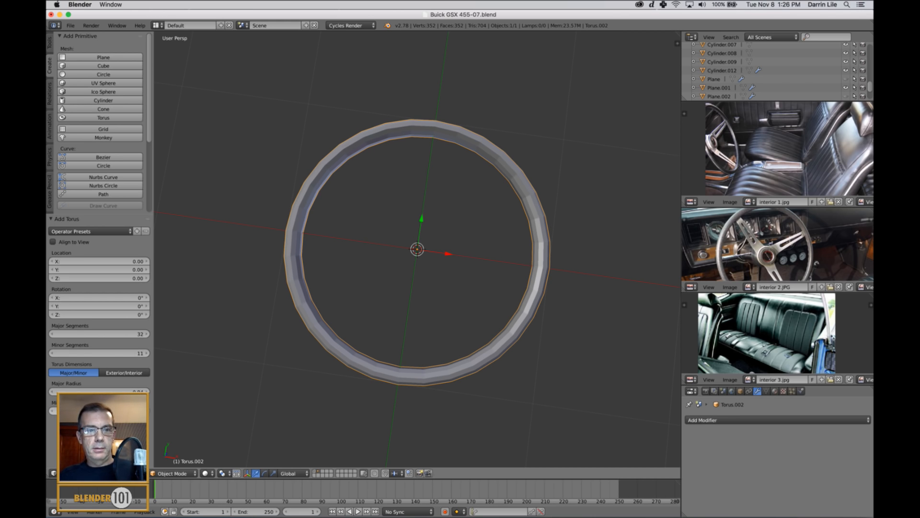
{"action": "left_click", "coordinate": [99, 411]}
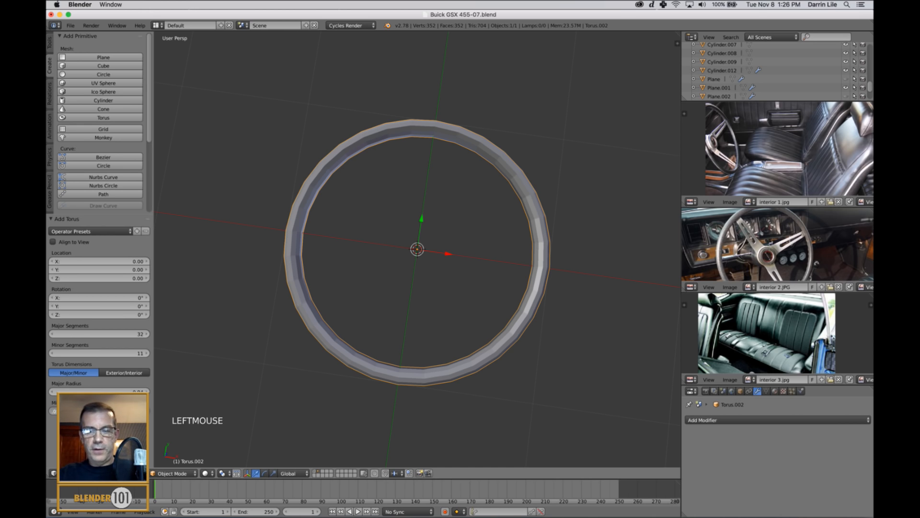
{"action": "key", "text": "Return"}
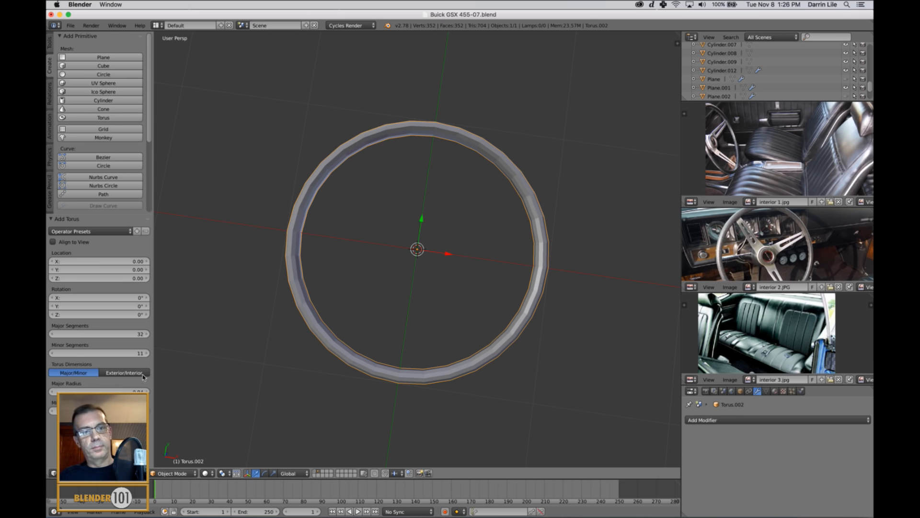
{"action": "left_click", "coordinate": [100, 410]}
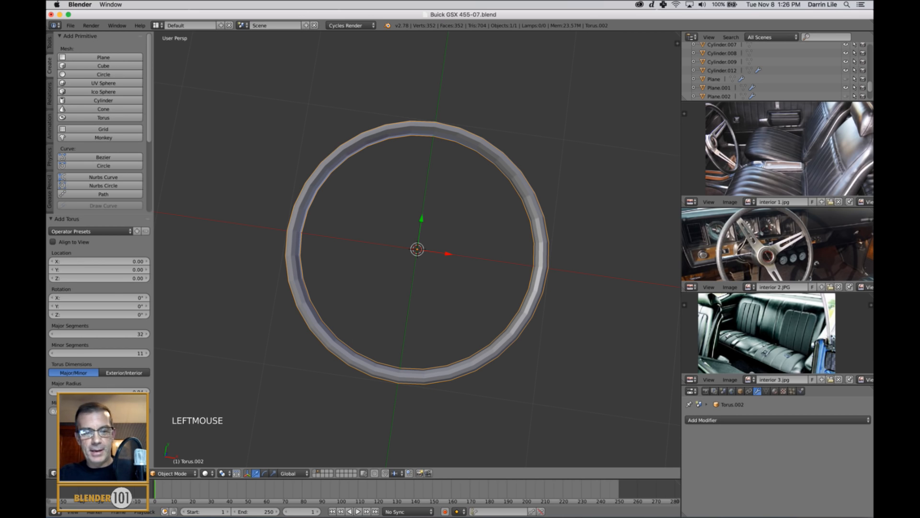
{"action": "key", "text": "Return"}
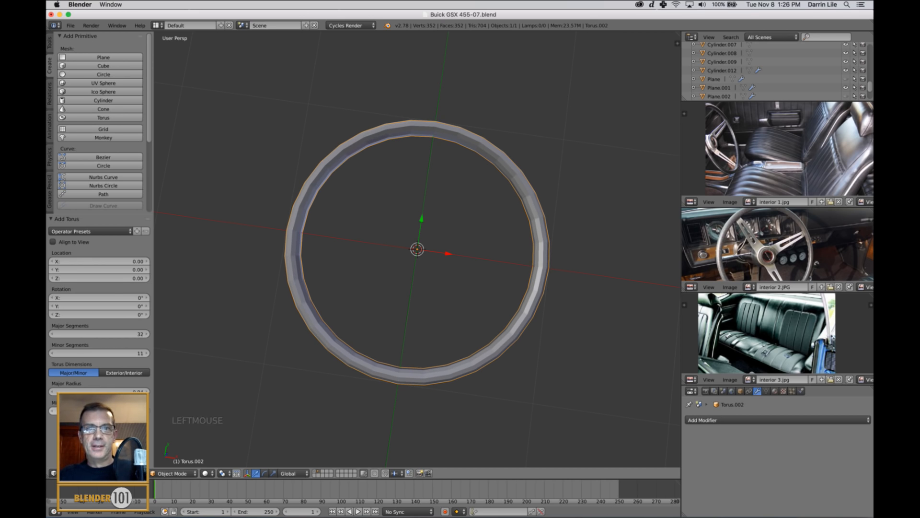
- Apply smooth shading to the steering wheel torus
{"action": "left_click", "coordinate": [49, 43]}
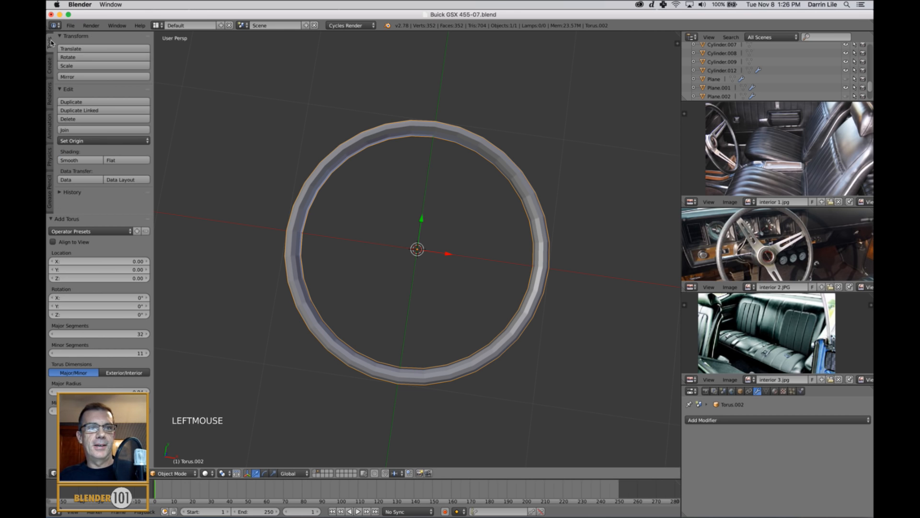
{"action": "left_click", "coordinate": [70, 161]}
{"action": "scroll", "coordinate": [369, 247], "scroll_direction": "down", "scroll_amount": 2}
{"action": "middle_click_drag", "start_coordinate": [369, 247], "coordinate": [406, 289]}
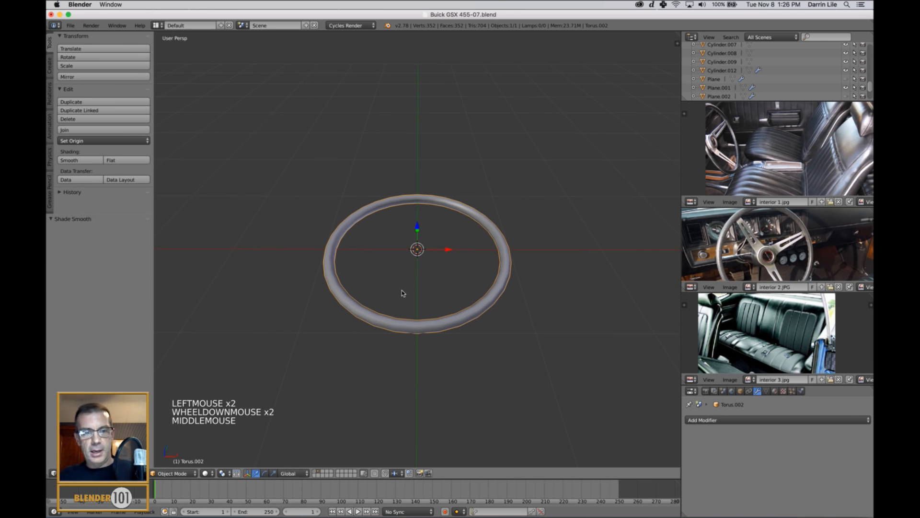
- Show the car body's layer with the torus and rotate the torus 90° about X in the wireframe right side view
{"action": "scroll", "coordinate": [402, 289], "scroll_direction": "down", "scroll_amount": 3}
{"action": "left_click", "coordinate": [316, 472], "text": "shift"}
{"action": "scroll", "coordinate": [391, 330], "scroll_direction": "down", "scroll_amount": 4}
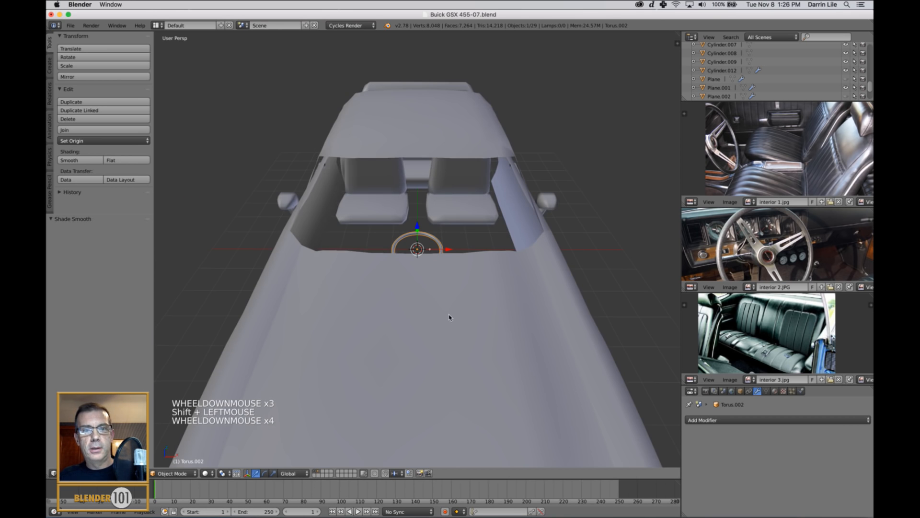
{"action": "middle_click_drag", "start_coordinate": [450, 316], "coordinate": [392, 317]}
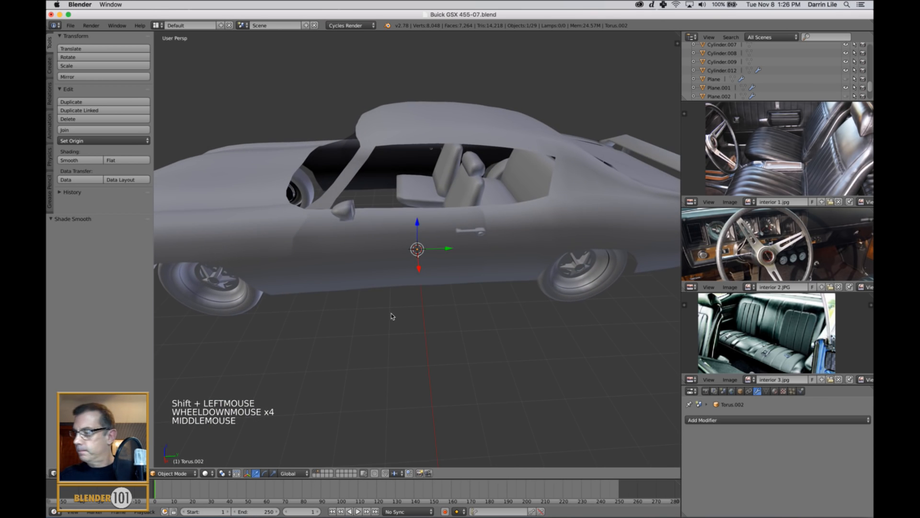
{"action": "key", "text": "KP_3"}
{"action": "key", "text": "KP_5"}
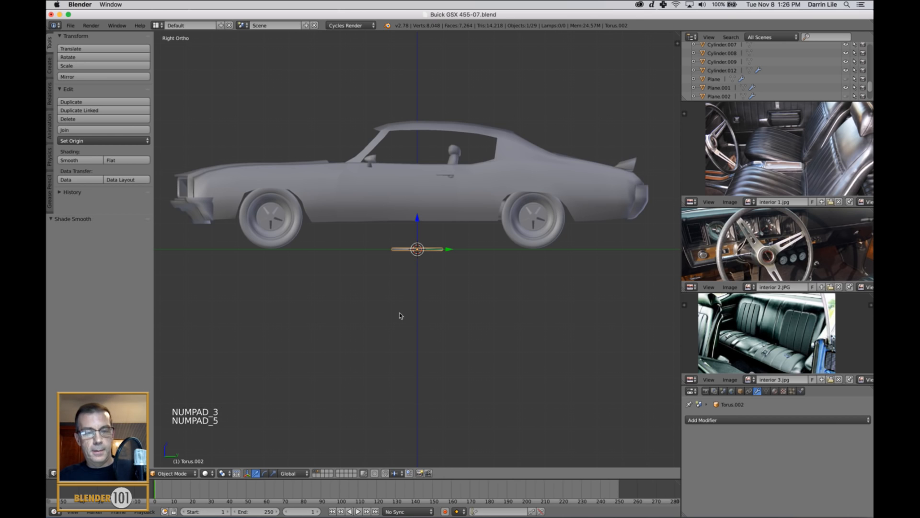
{"action": "key", "text": "z"}
{"action": "middle_click_drag", "start_coordinate": [453, 264], "coordinate": [455, 310], "text": "shift"}
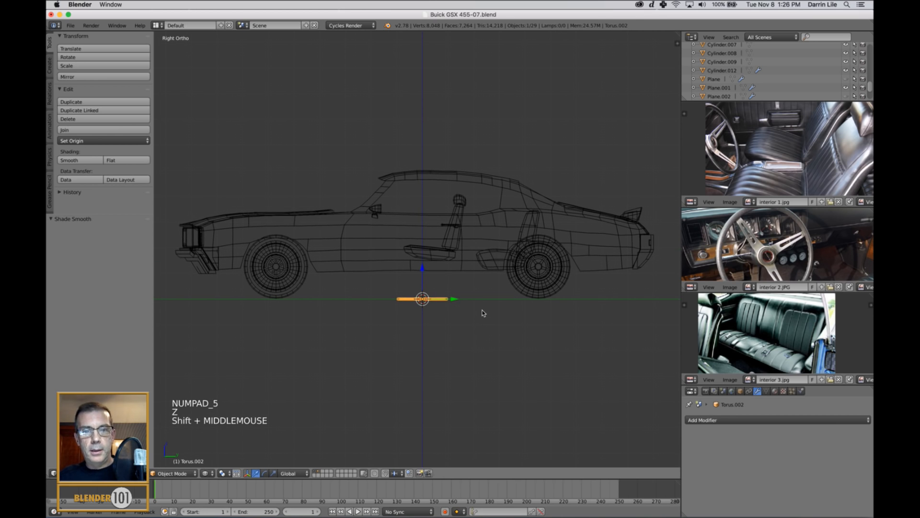
{"action": "type", "text": "rx90"}
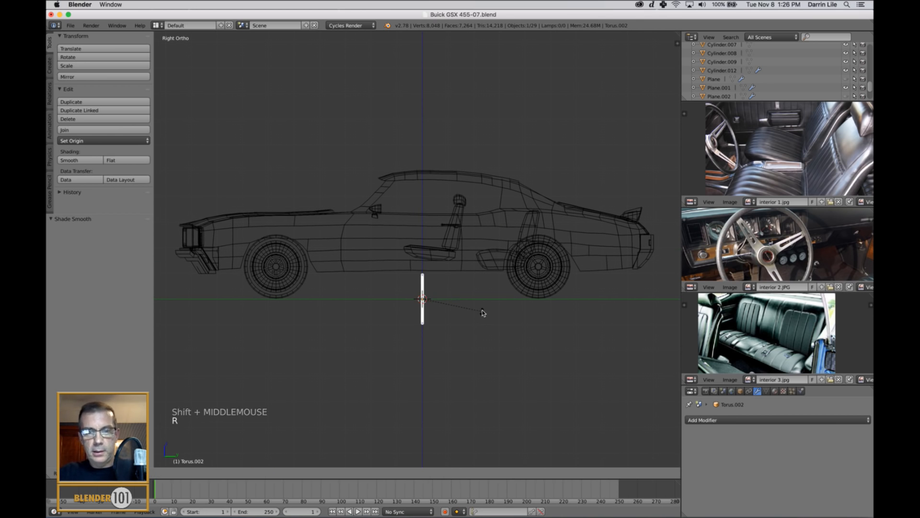
{"action": "key", "text": "Return"}
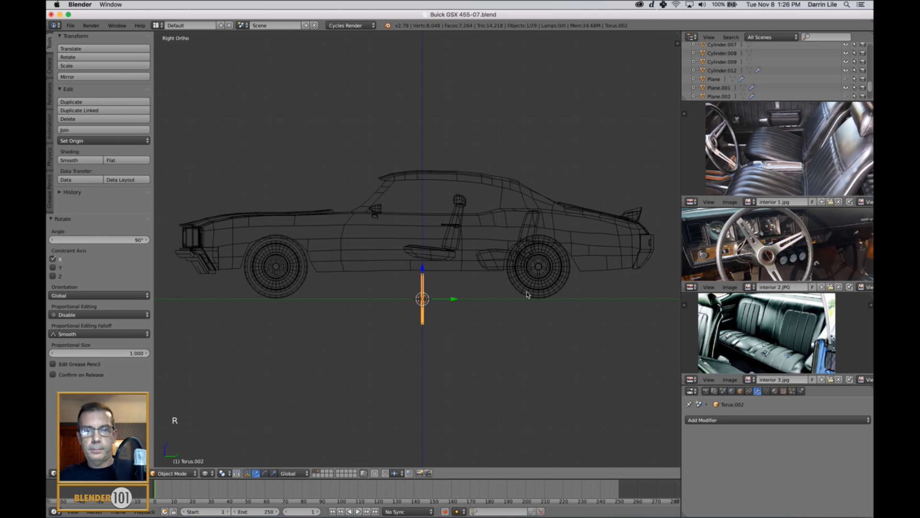
- Move the torus into the cabin ahead of the front seats and scale it by about 0.73
{"action": "key", "text": "g"}
{"action": "left_click", "coordinate": [445, 302]}
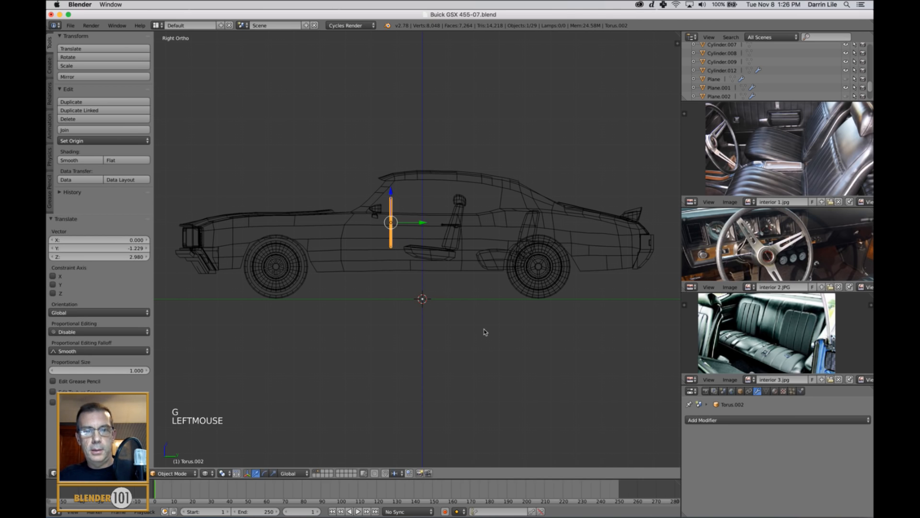
{"action": "key", "text": "s"}
{"action": "left_click", "coordinate": [465, 310]}
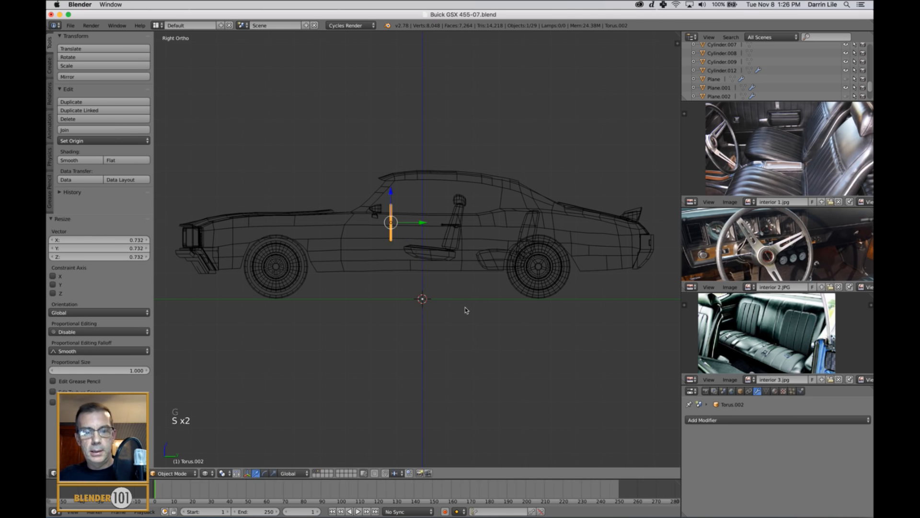
- Tilt the torus about -15° in the side view to match a steering wheel's slant
{"action": "key", "text": "r"}
{"action": "left_click", "coordinate": [503, 304]}
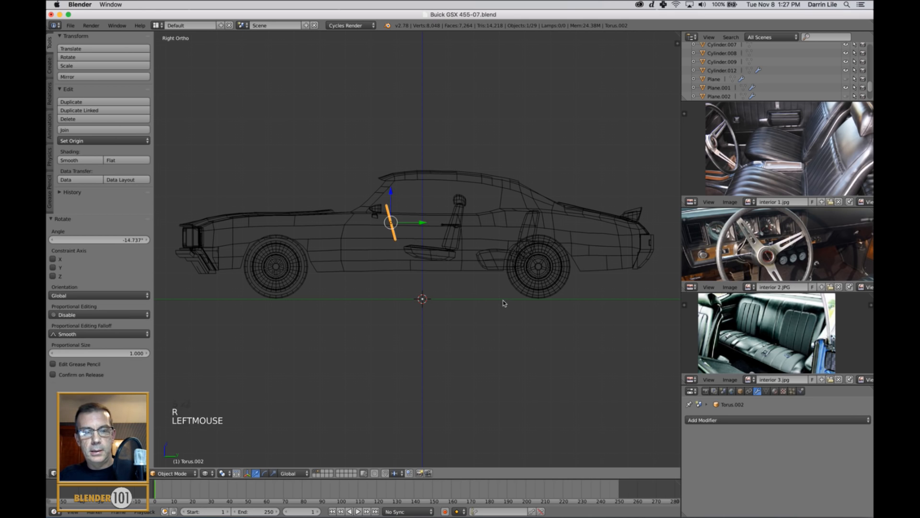
{"action": "scroll", "coordinate": [490, 287], "scroll_direction": "up", "scroll_amount": 2}
{"action": "middle_click_drag", "start_coordinate": [490, 287], "coordinate": [437, 223], "text": "shift"}
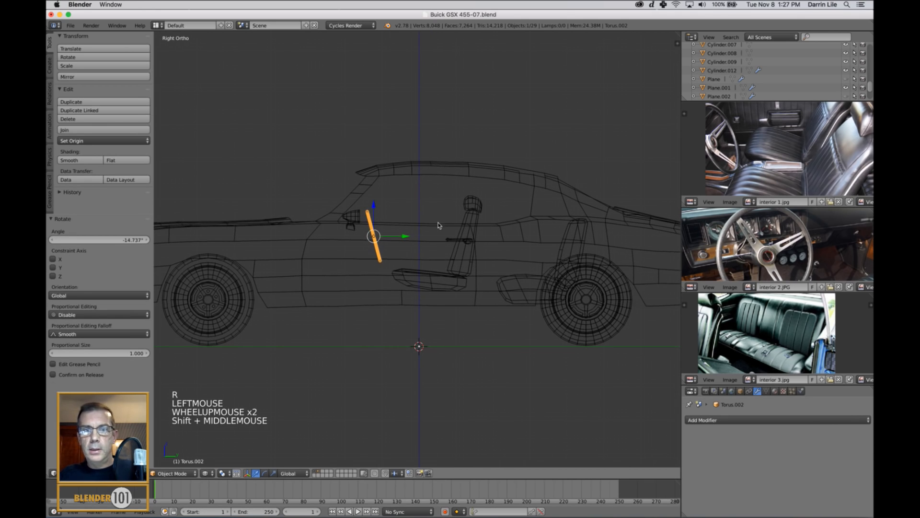
- Scale the tilted torus by about 0.845 and shift it about -0.07 in Y and 0.09 in Z
{"action": "key", "text": "s"}
{"action": "left_click", "coordinate": [436, 280]}
{"action": "key", "text": "g"}
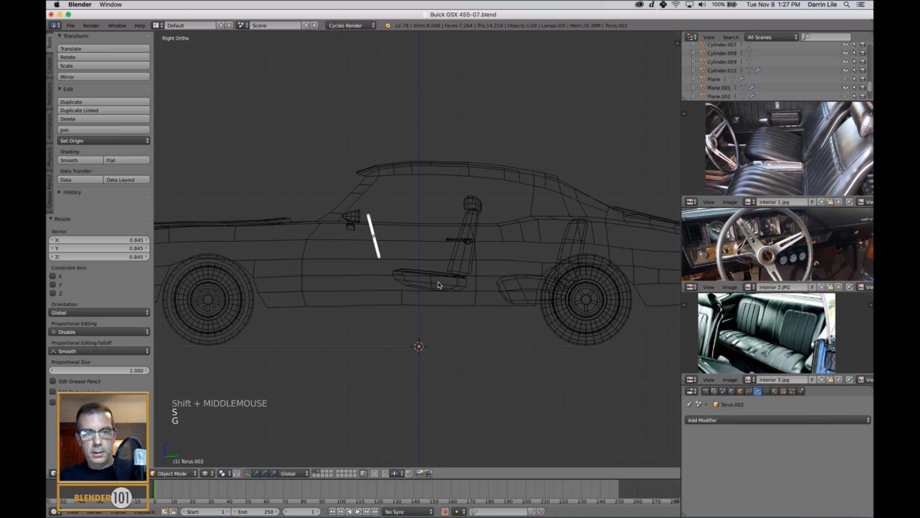
{"action": "left_click", "coordinate": [436, 282]}
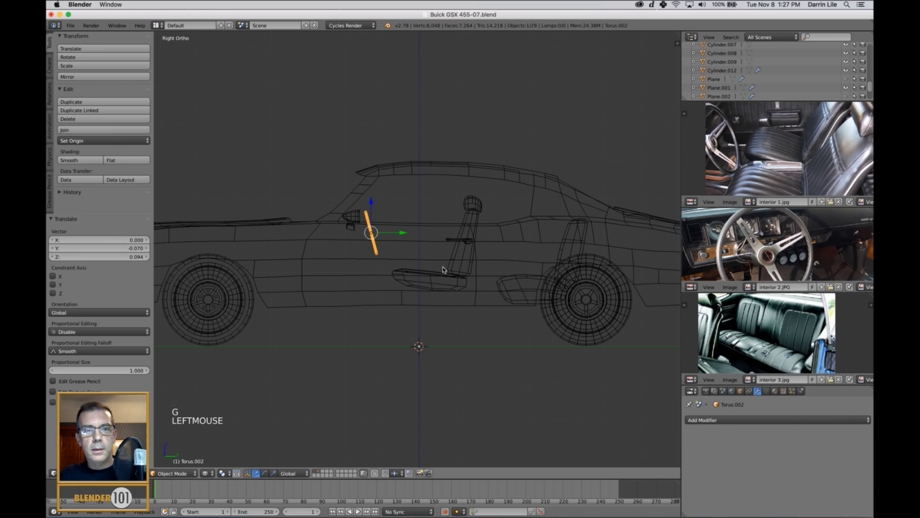
- Replace the interior 1.jpg reference photo with side.jpg and frame it on the car's door and side window
{"action": "scroll", "coordinate": [436, 281], "scroll_direction": "up", "scroll_amount": 3}
{"action": "middle_click_drag", "start_coordinate": [436, 282], "coordinate": [460, 281], "text": "shift"}
{"action": "scroll", "coordinate": [772, 249], "scroll_direction": "down", "scroll_amount": 3}
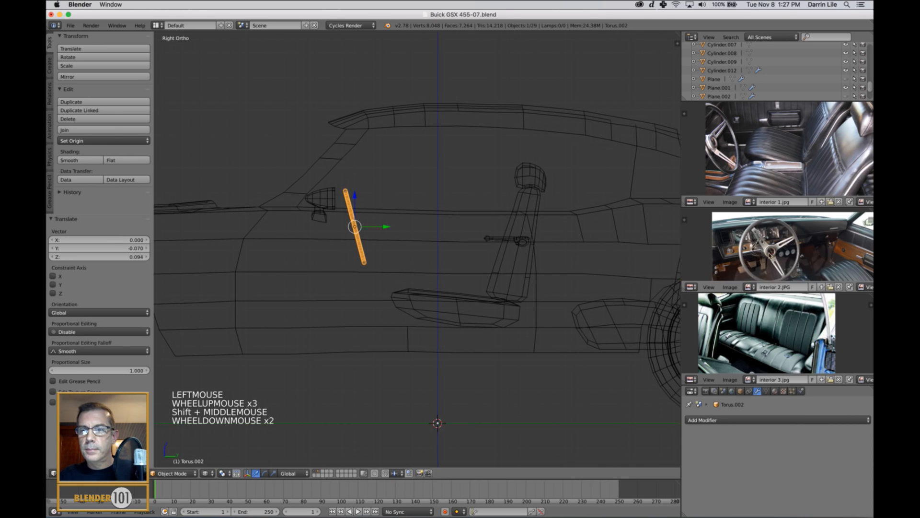
{"action": "scroll", "coordinate": [762, 344], "scroll_direction": "down", "scroll_amount": 2}
{"action": "middle_click_drag", "start_coordinate": [762, 344], "coordinate": [767, 349]}
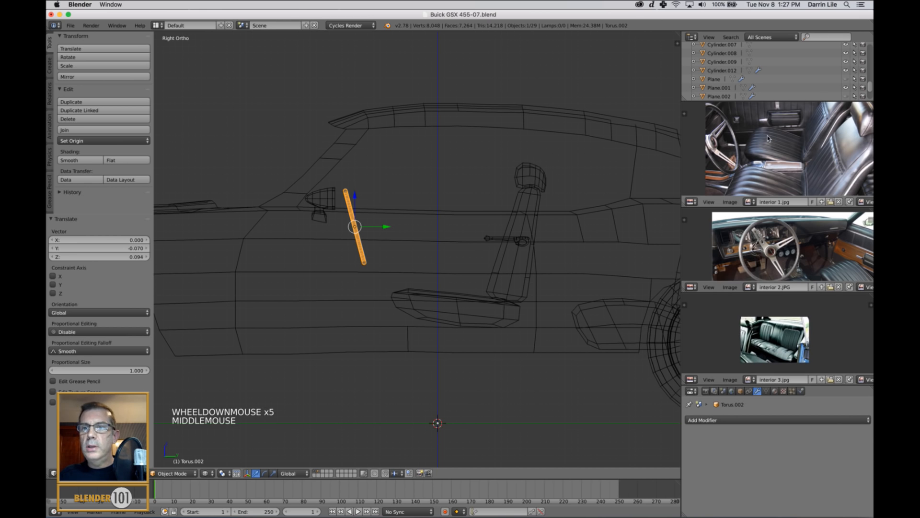
{"action": "left_click", "coordinate": [833, 203]}
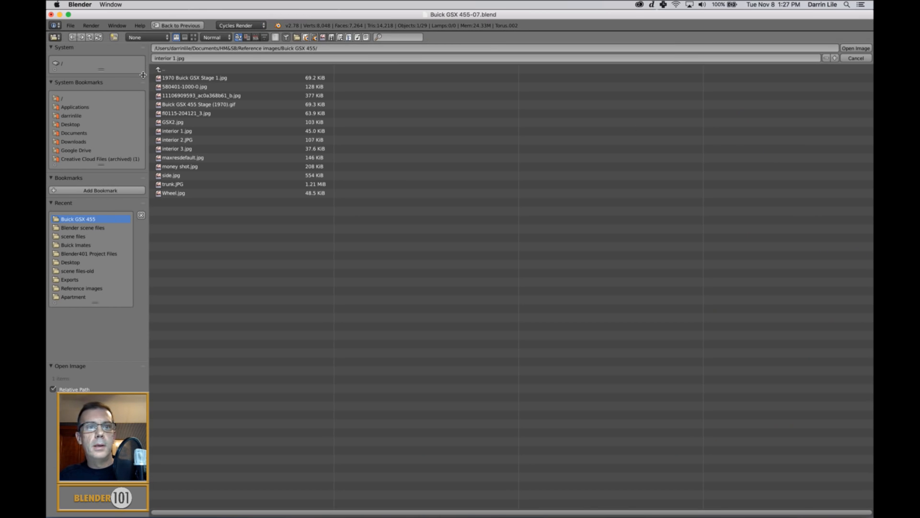
{"action": "left_click", "coordinate": [193, 37]}
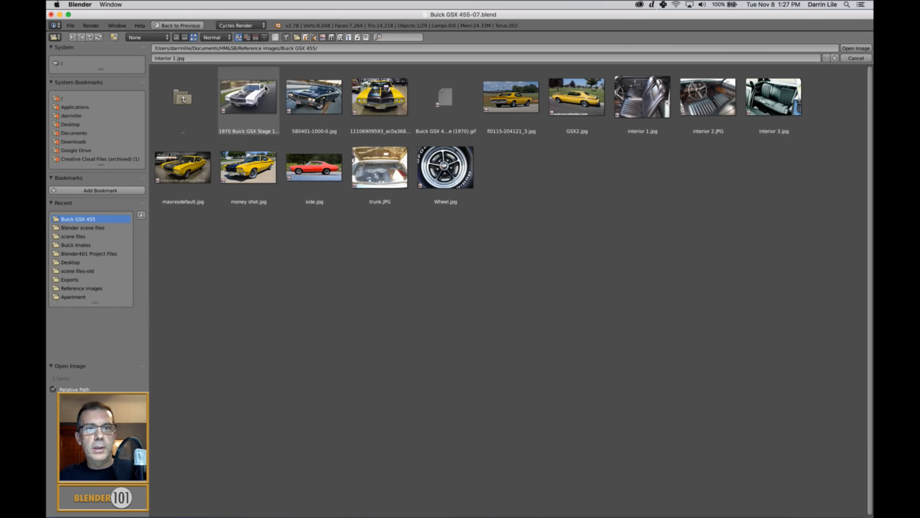
{"action": "left_click", "coordinate": [326, 171]}
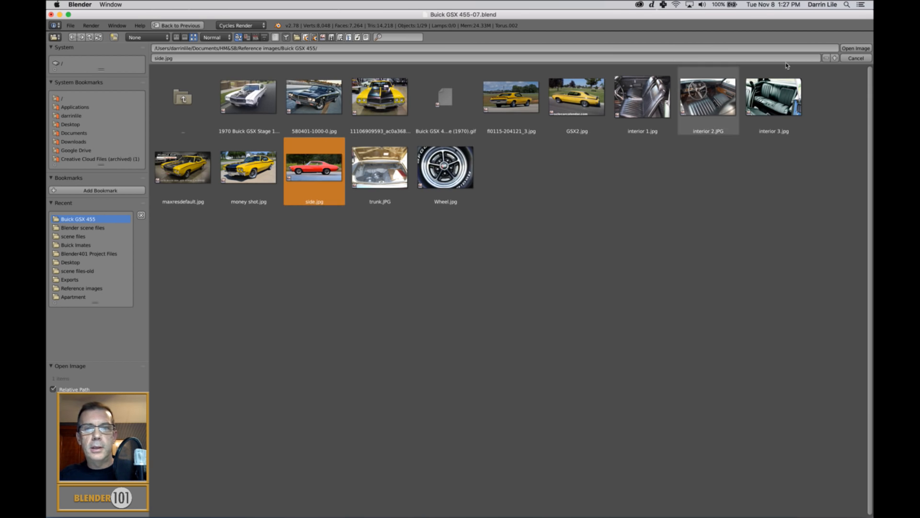
{"action": "left_click", "coordinate": [856, 48]}
{"action": "middle_click_drag", "start_coordinate": [767, 173], "coordinate": [765, 187]}
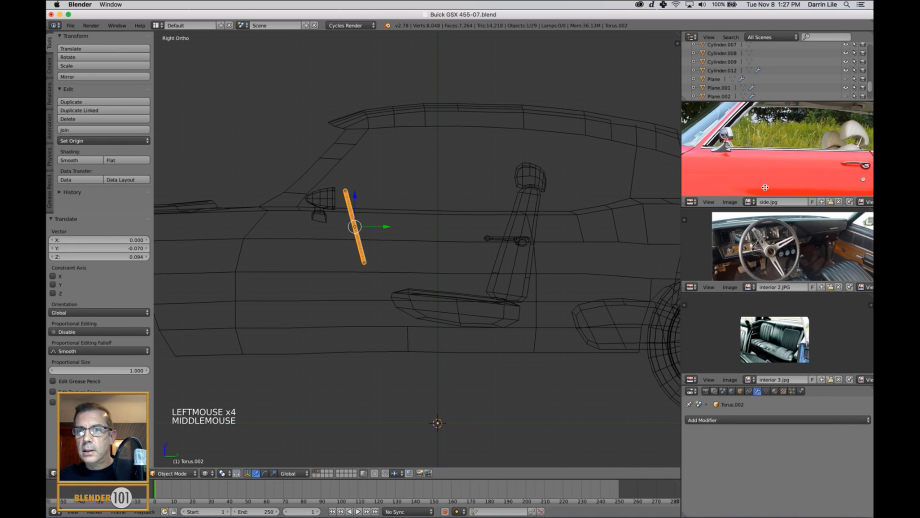
{"action": "scroll", "coordinate": [763, 181], "scroll_direction": "up", "scroll_amount": 3}
{"action": "scroll", "coordinate": [761, 176], "scroll_direction": "down", "scroll_amount": 4}
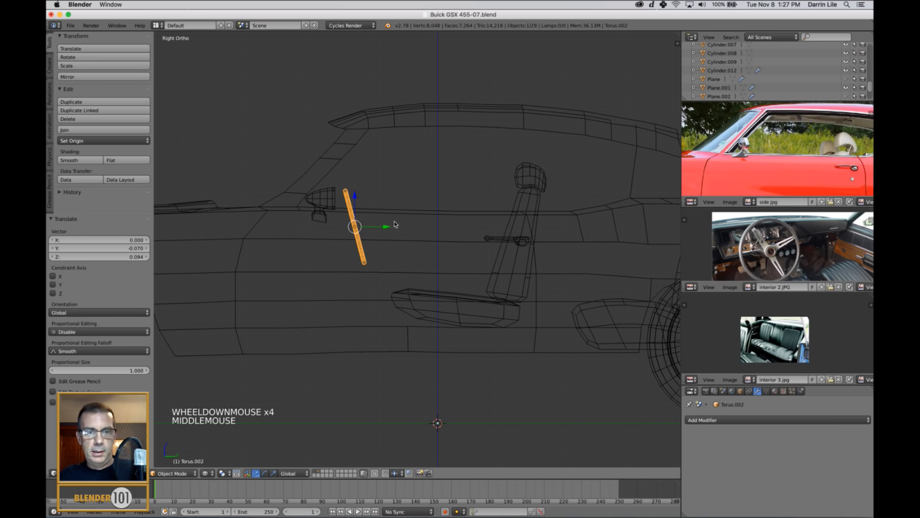
- Nudge the torus about -0.07 along Y and slightly upward, then check its placement in the shaded perspective view
{"action": "left_click_drag", "start_coordinate": [383, 227], "coordinate": [379, 226]}
{"action": "key", "text": "g"}
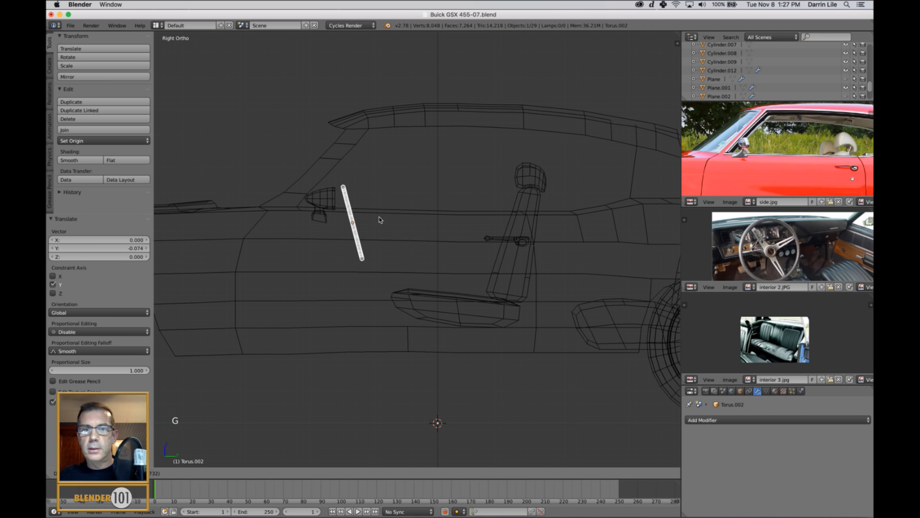
{"action": "left_click", "coordinate": [379, 215]}
{"action": "scroll", "coordinate": [379, 216], "scroll_direction": "down", "scroll_amount": 5}
{"action": "key", "text": "z"}
{"action": "middle_click_drag", "start_coordinate": [393, 227], "coordinate": [453, 286]}
{"action": "key", "text": "KP_5"}
{"action": "key", "text": "a"}
{"action": "key", "text": "a"}
{"action": "scroll", "coordinate": [399, 235], "scroll_direction": "down", "scroll_amount": 2}
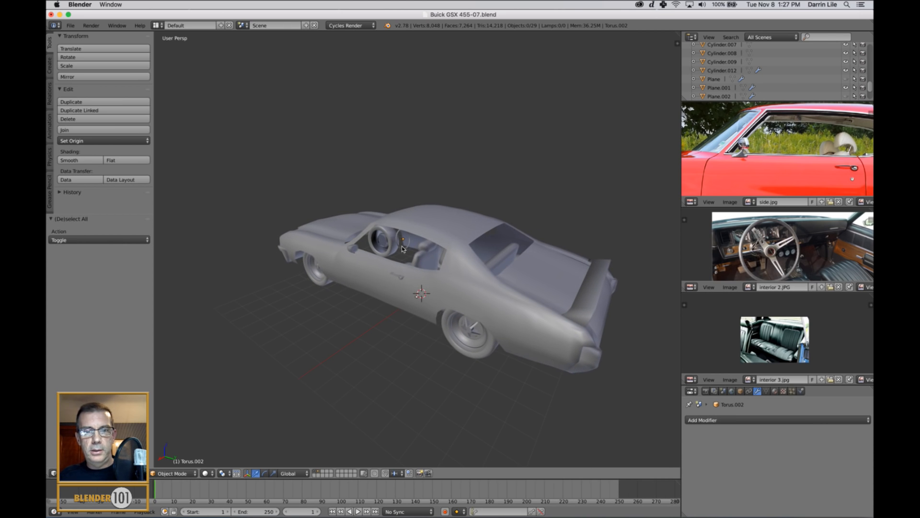
- Move the torus along X in the wireframe top view until it sits in front of the driver's seat
{"action": "right_click", "coordinate": [421, 266]}
{"action": "scroll", "coordinate": [427, 265], "scroll_direction": "up", "scroll_amount": 3}
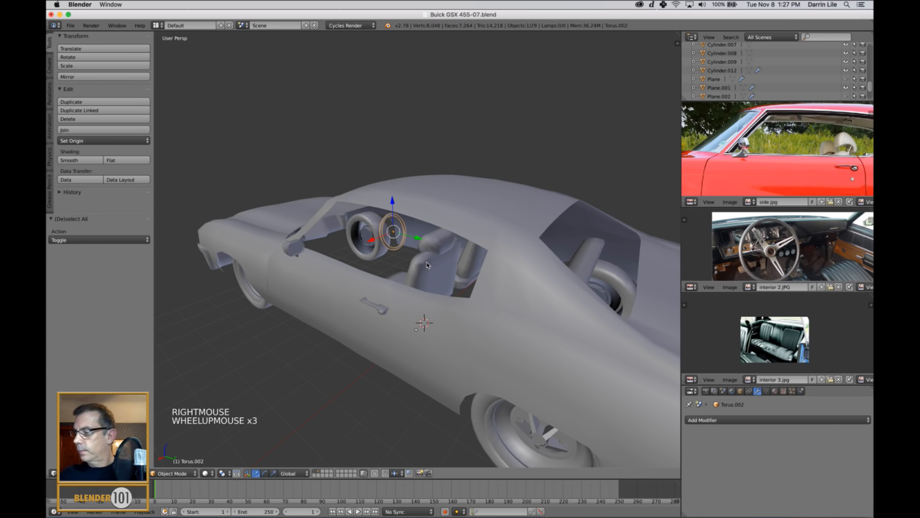
{"action": "key", "text": "KP_7"}
{"action": "key", "text": "KP_5"}
{"action": "key", "text": "z"}
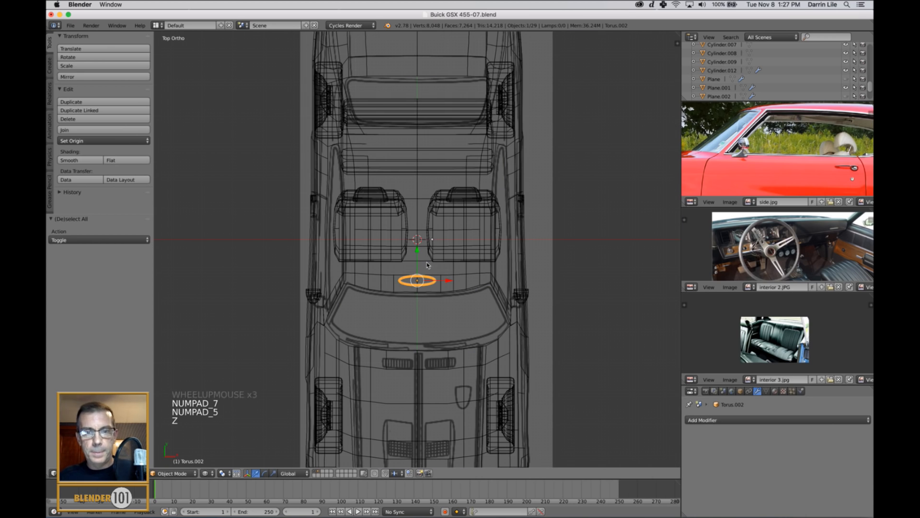
{"action": "left_click_drag", "start_coordinate": [446, 278], "coordinate": [494, 289]}
{"action": "key", "text": "z"}
- Examine the torus through the side window and compare it with the enlarged steering wheel in interior 2.JPG
{"action": "mouse_move", "coordinate": [563, 326]}
{"action": "middle_mouse_down"}
{"action": "mouse_move", "coordinate": [556, 275]}
{"action": "mouse_move", "coordinate": [543, 283]}
{"action": "mouse_move", "coordinate": [569, 289]}
{"action": "mouse_move", "coordinate": [556, 307]}
{"action": "middle_mouse_up"}
{"action": "key", "text": "a"}
{"action": "key", "text": "a"}
{"action": "scroll", "coordinate": [554, 281], "scroll_direction": "down", "scroll_amount": 4}
{"action": "scroll", "coordinate": [572, 290], "scroll_direction": "up", "scroll_amount": 3}
{"action": "scroll", "coordinate": [556, 307], "scroll_direction": "up", "scroll_amount": 2}
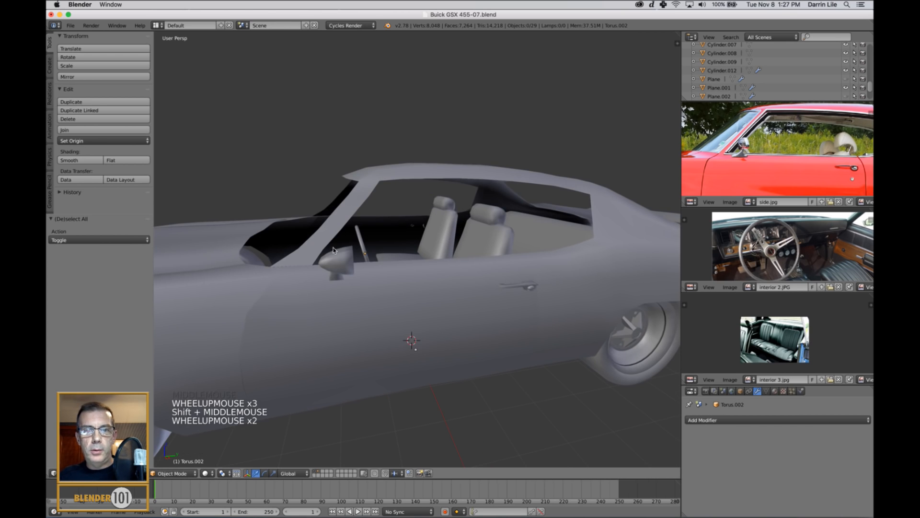
{"action": "right_click", "coordinate": [360, 240]}
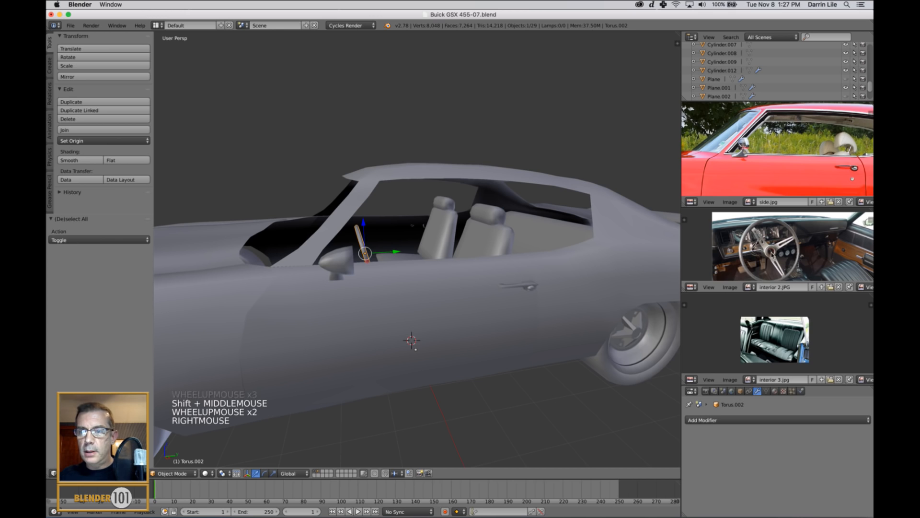
{"action": "scroll", "coordinate": [772, 253], "scroll_direction": "up", "scroll_amount": 3}
{"action": "middle_click_drag", "start_coordinate": [772, 253], "coordinate": [776, 247]}
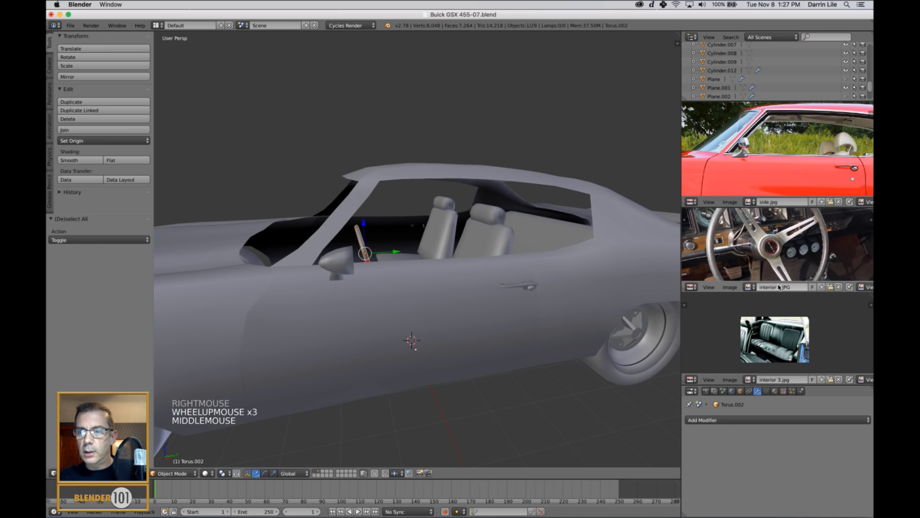
- Enlarge the interior 2.JPG reference view and frame the whole steering wheel in it
{"action": "left_click_drag", "start_coordinate": [782, 292], "coordinate": [782, 322]}
{"action": "middle_click_drag", "start_coordinate": [782, 297], "coordinate": [785, 284]}
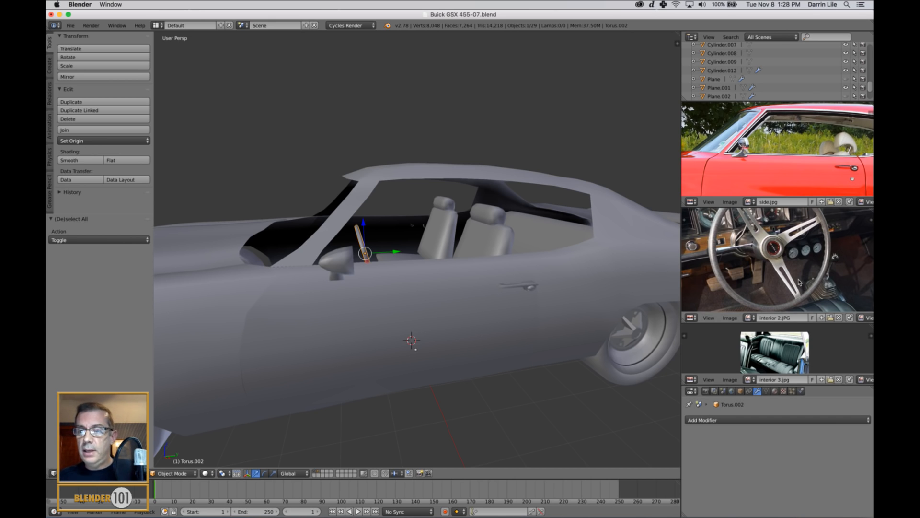
{"action": "middle_click_drag", "start_coordinate": [785, 284], "coordinate": [794, 278]}
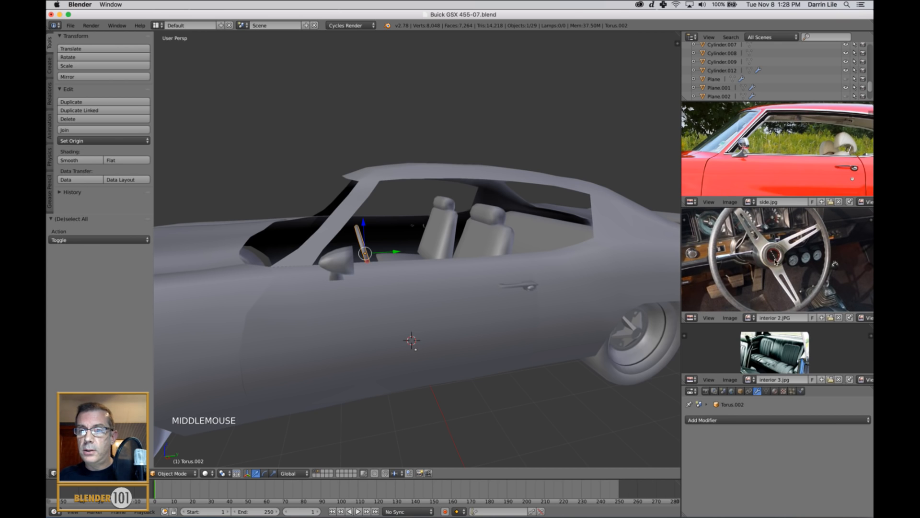
- Check the torus inside the car body from behind, and show only the layer that holds the torus
{"action": "scroll", "coordinate": [500, 265], "scroll_direction": "down", "scroll_amount": 2}
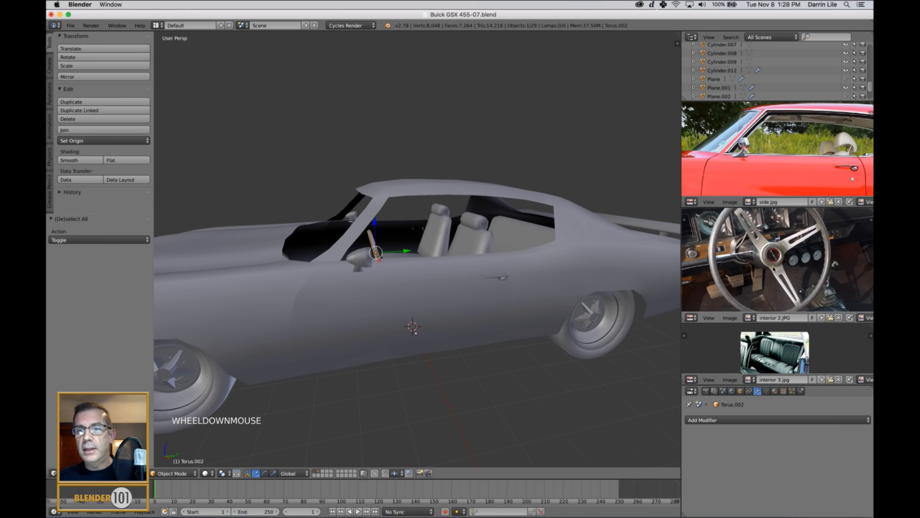
{"action": "middle_click_drag", "start_coordinate": [488, 307], "coordinate": [456, 322]}
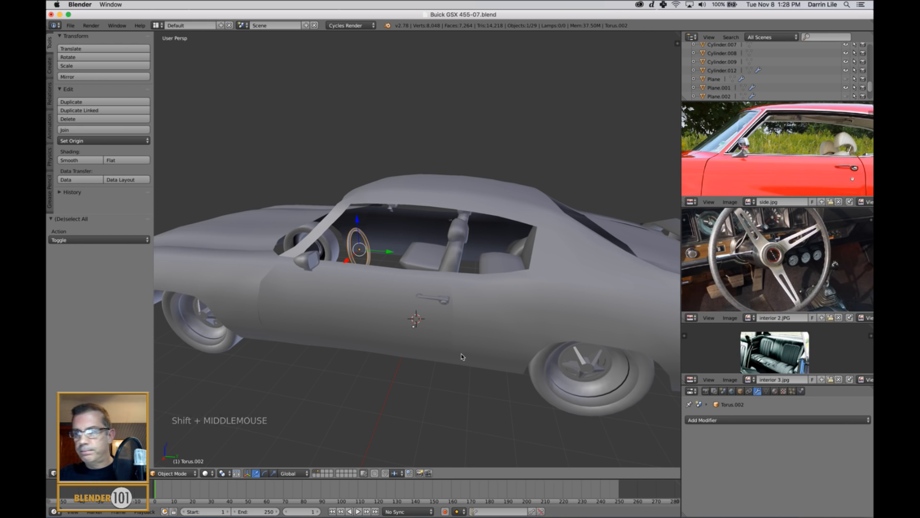
{"action": "middle_click_drag", "start_coordinate": [463, 333], "coordinate": [455, 338]}
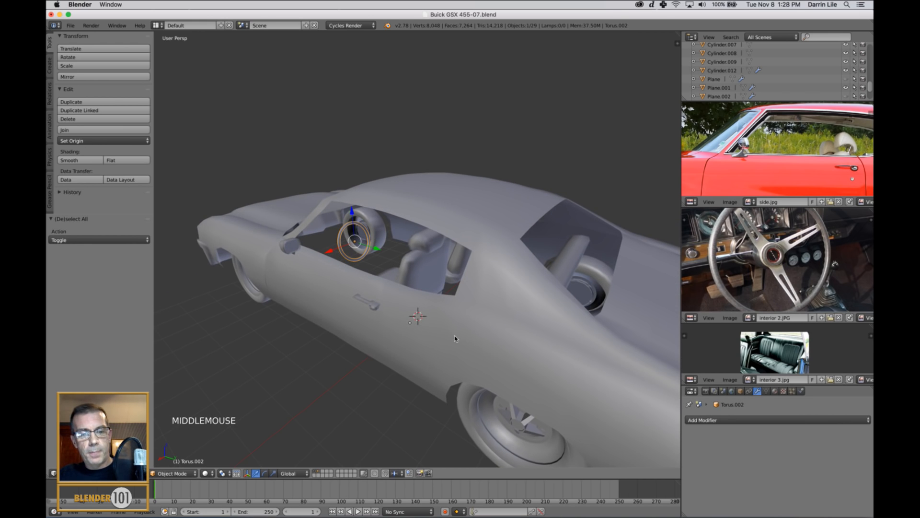
{"action": "left_click", "coordinate": [319, 473]}
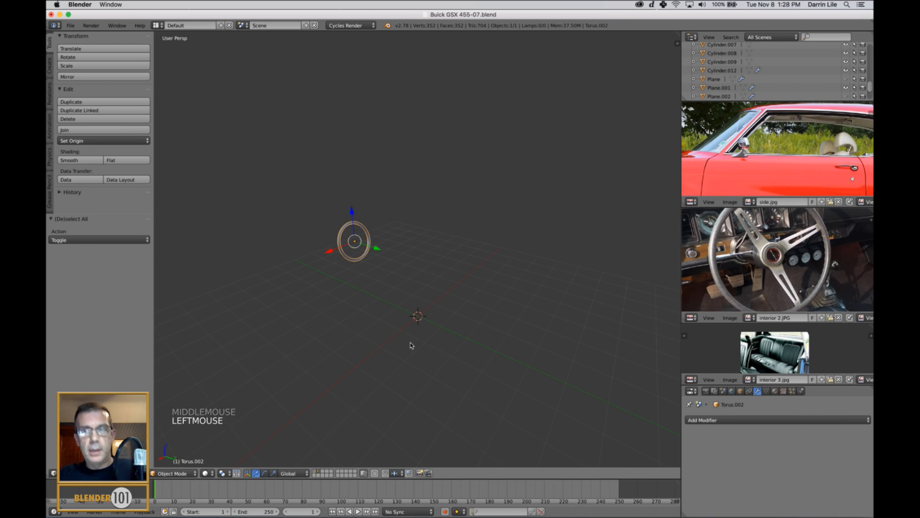
{"action": "middle_click_drag", "start_coordinate": [411, 343], "coordinate": [421, 329], "text": "shift"}
{"action": "key", "text": "s"}
{"action": "key", "text": "s"}
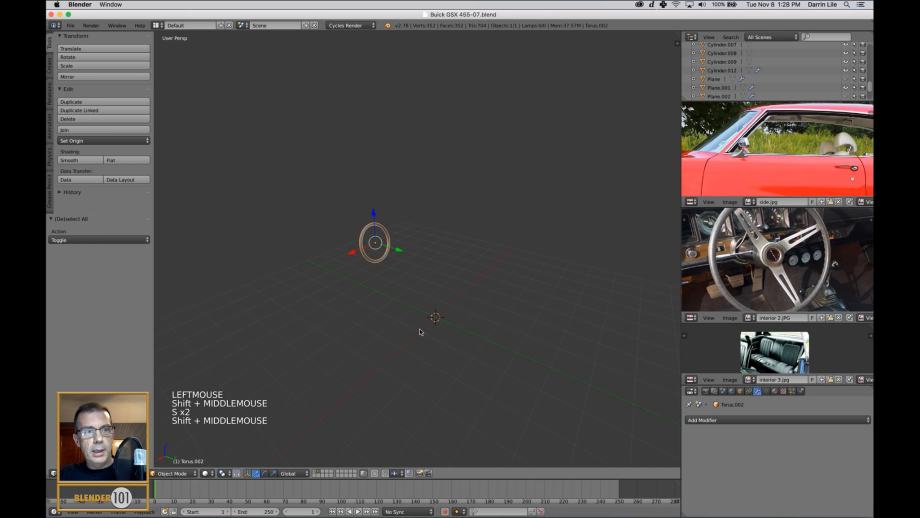
- Add a cylinder mesh with 12 vertices for the steering wheel hub
{"action": "left_click", "coordinate": [50, 67]}
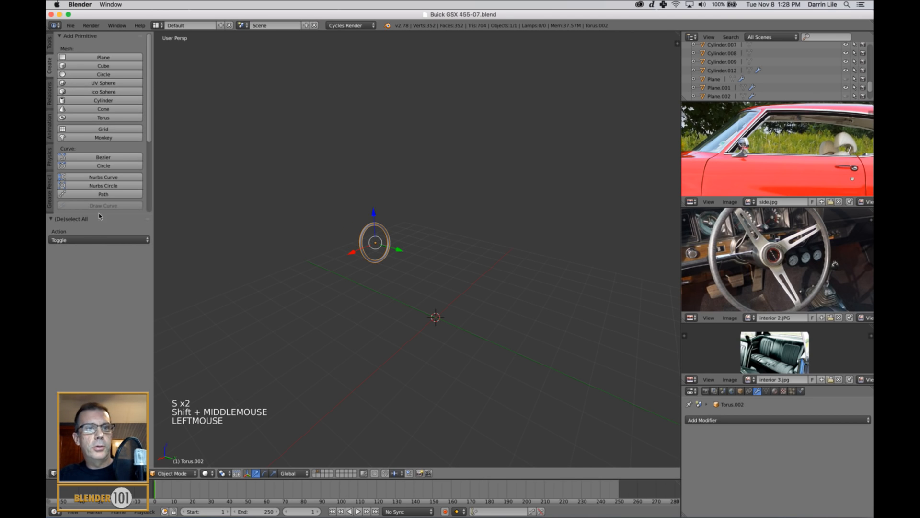
{"action": "left_click_drag", "start_coordinate": [101, 214], "coordinate": [101, 305]}
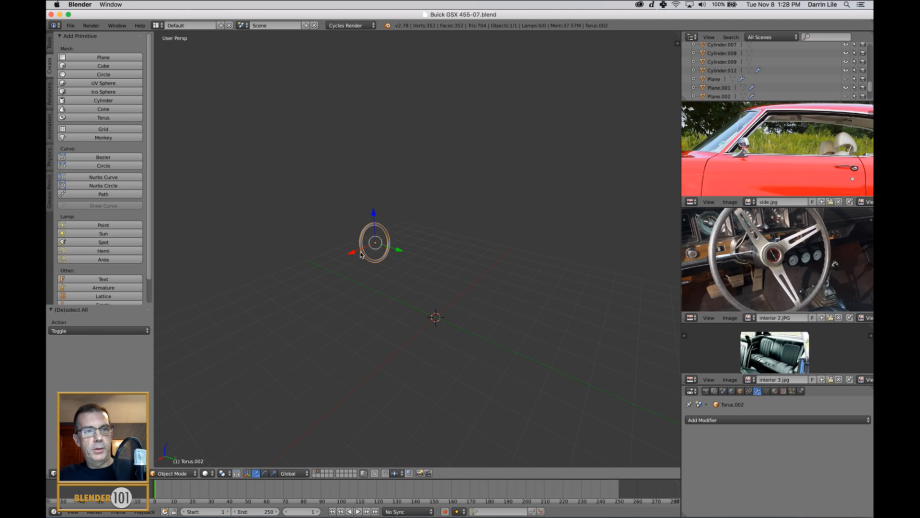
{"action": "middle_click_drag", "start_coordinate": [363, 255], "coordinate": [369, 263], "text": "shift"}
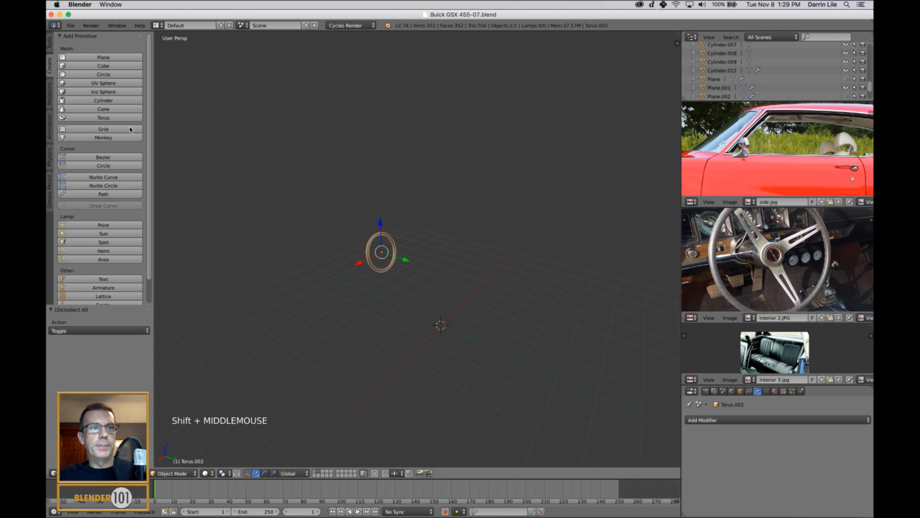
{"action": "left_click", "coordinate": [109, 101]}
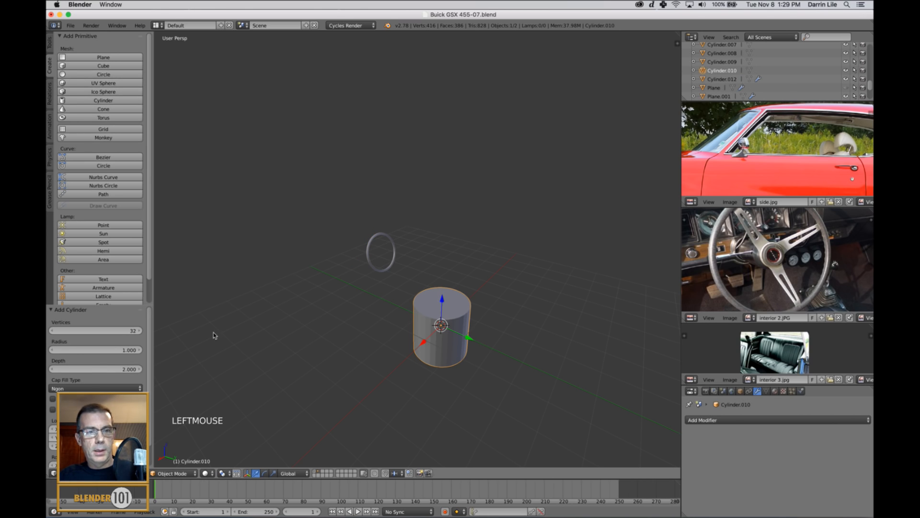
{"action": "double_click", "coordinate": [105, 331]}
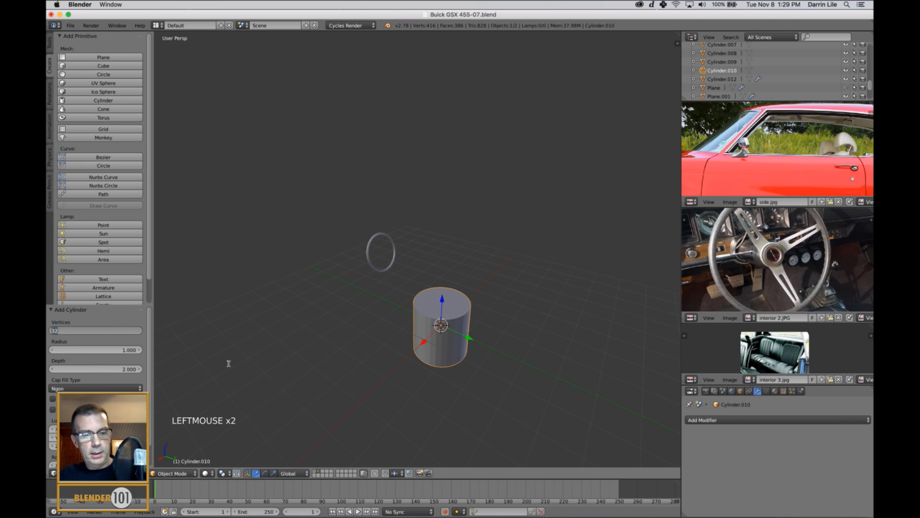
{"action": "type", "text": "12"}
{"action": "key", "text": "Return"}
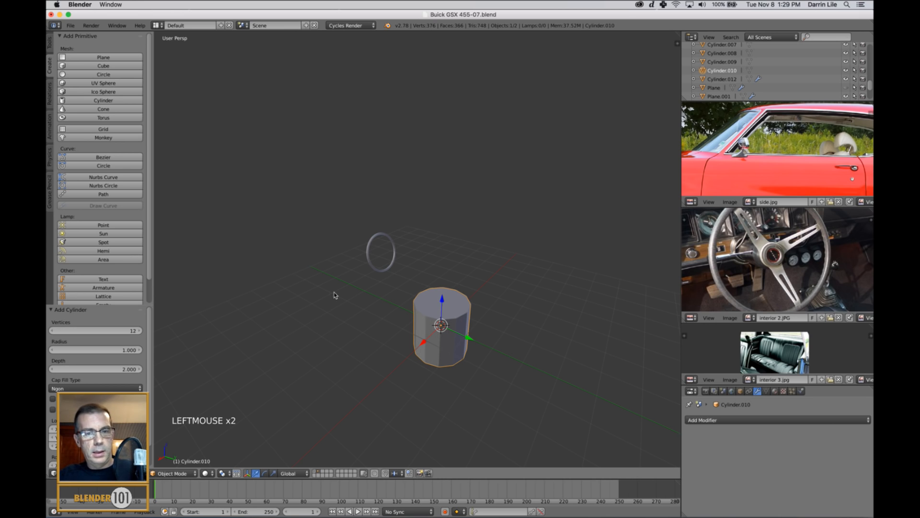
- Snap the 3D cursor to the torus and move the cylinder to the cursor
{"action": "right_click", "coordinate": [391, 267]}
{"action": "key", "text": "shift+s"}
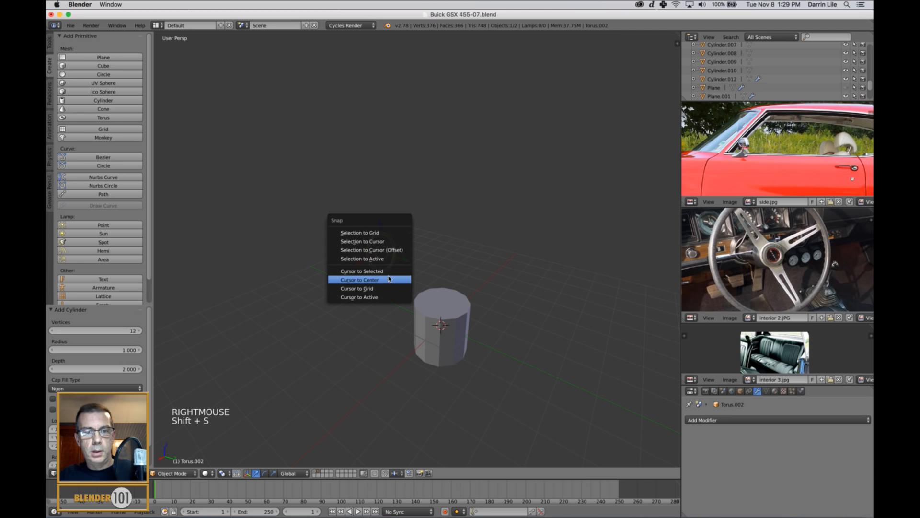
{"action": "left_click", "coordinate": [386, 270]}
{"action": "right_click", "coordinate": [448, 335]}
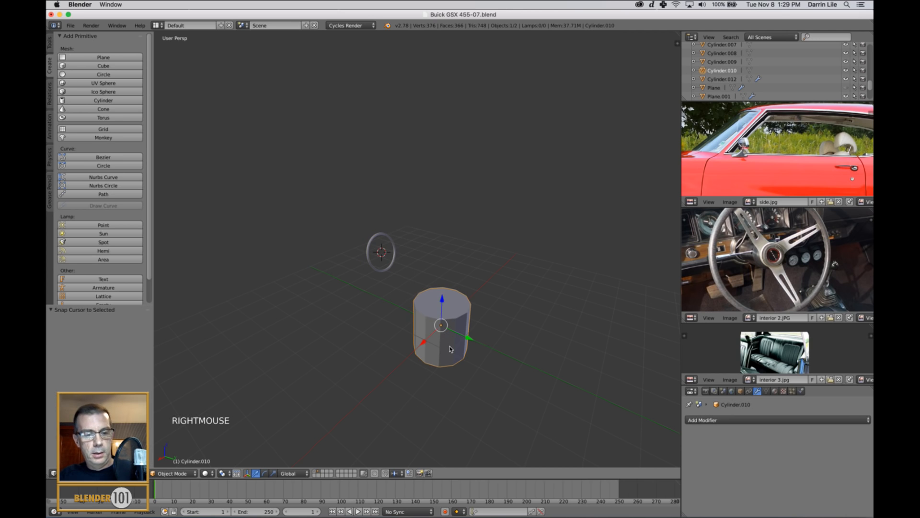
{"action": "key", "text": "shift+s"}
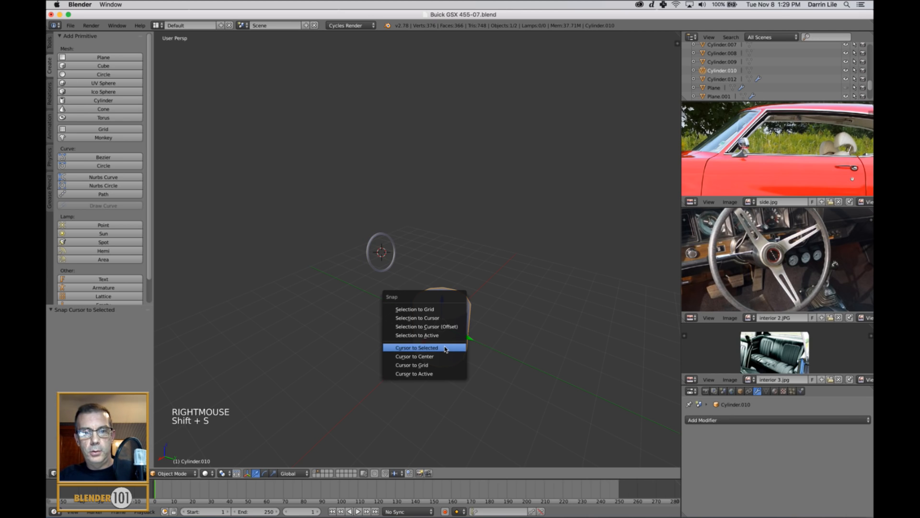
{"action": "left_click", "coordinate": [437, 318]}
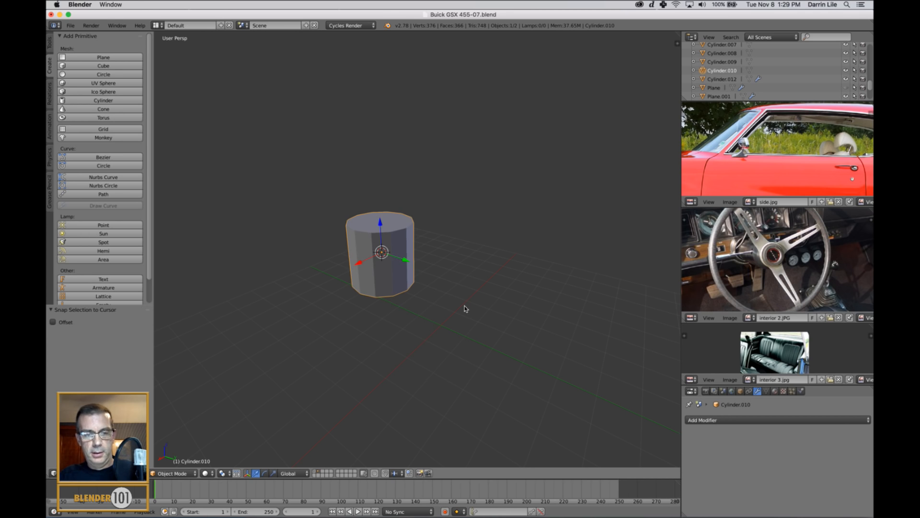
- Scale the cylinder uniformly to about 0.127 in the right orthographic view so it fits within the torus
{"action": "scroll", "coordinate": [464, 309], "scroll_direction": "up", "scroll_amount": 3}
{"action": "key", "text": "KP_3"}
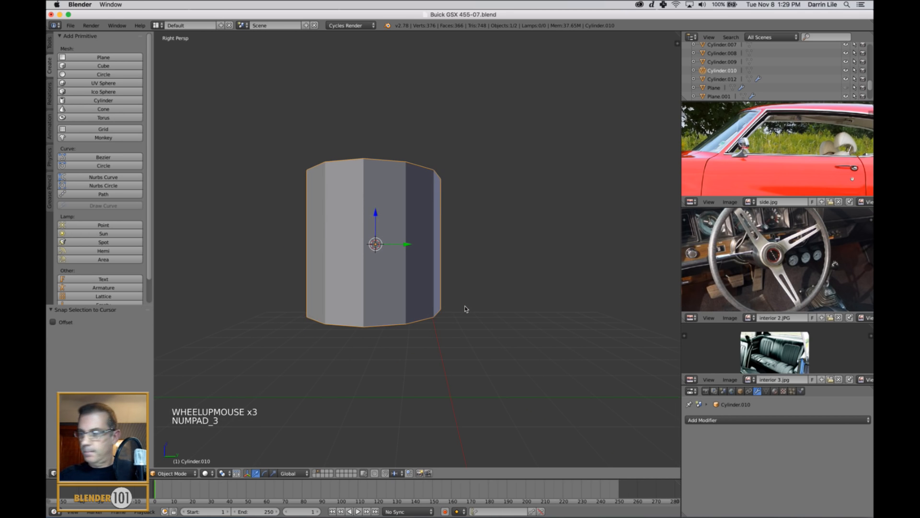
{"action": "key", "text": "KP_5"}
{"action": "key", "text": "r"}
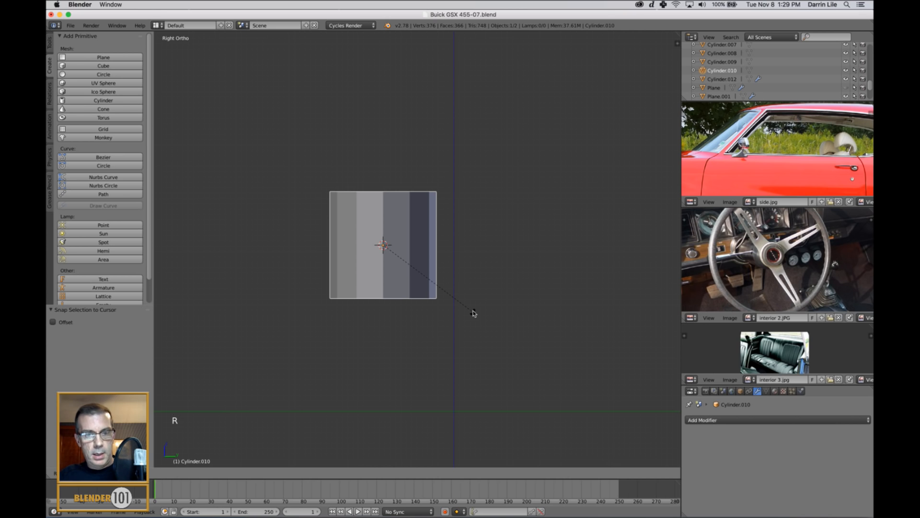
{"action": "right_click", "coordinate": [356, 393]}
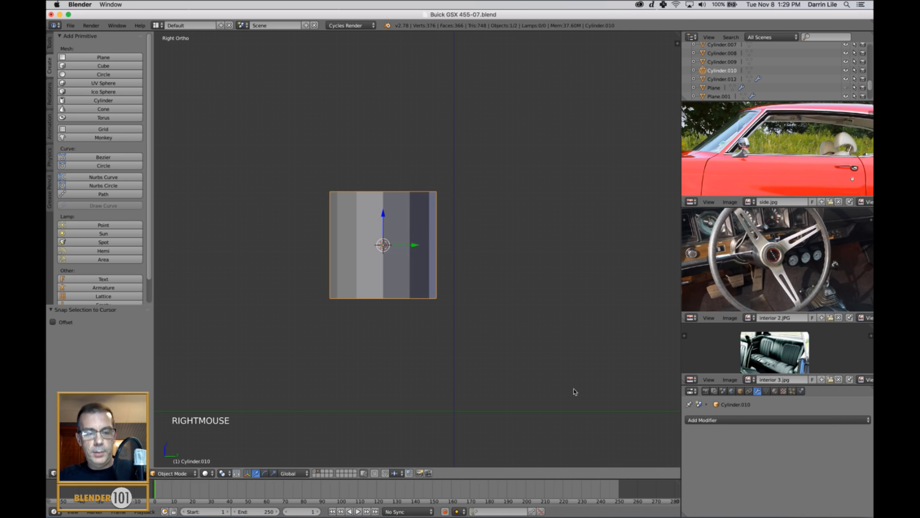
{"action": "key", "text": "s"}
{"action": "key", "text": "s"}
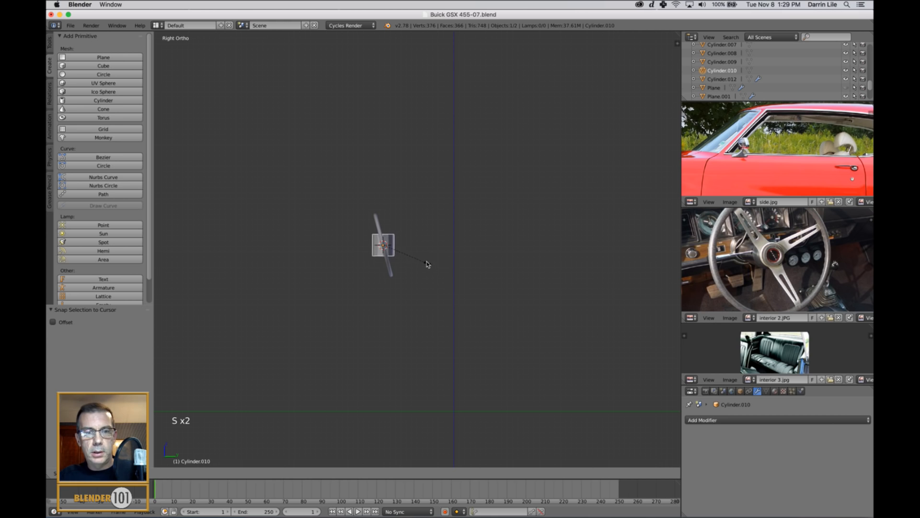
{"action": "left_click", "coordinate": [415, 255]}
{"action": "scroll", "coordinate": [447, 260], "scroll_direction": "up", "scroll_amount": 2}
{"action": "middle_click_drag", "start_coordinate": [447, 261], "coordinate": [464, 294], "text": "shift"}
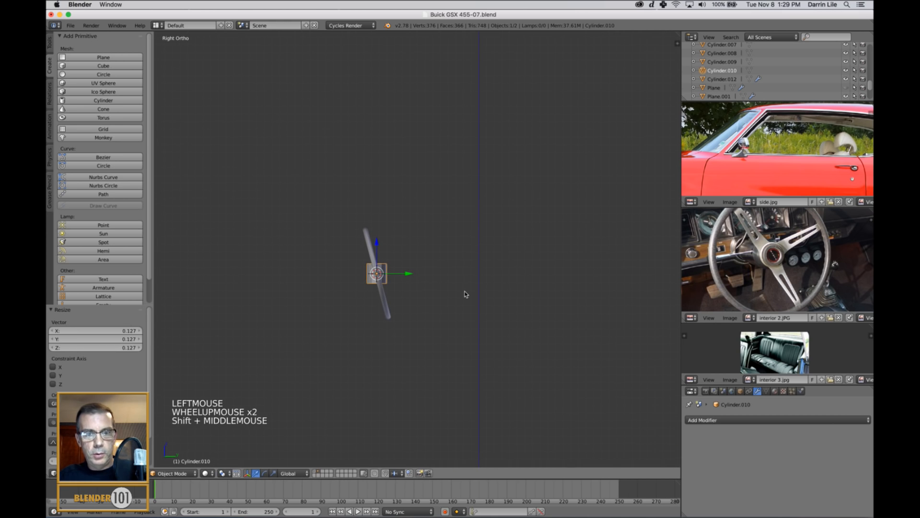
- Rotate the cylinder 90° about the X axis
{"action": "key", "text": "e"}
{"action": "key", "text": "x"}
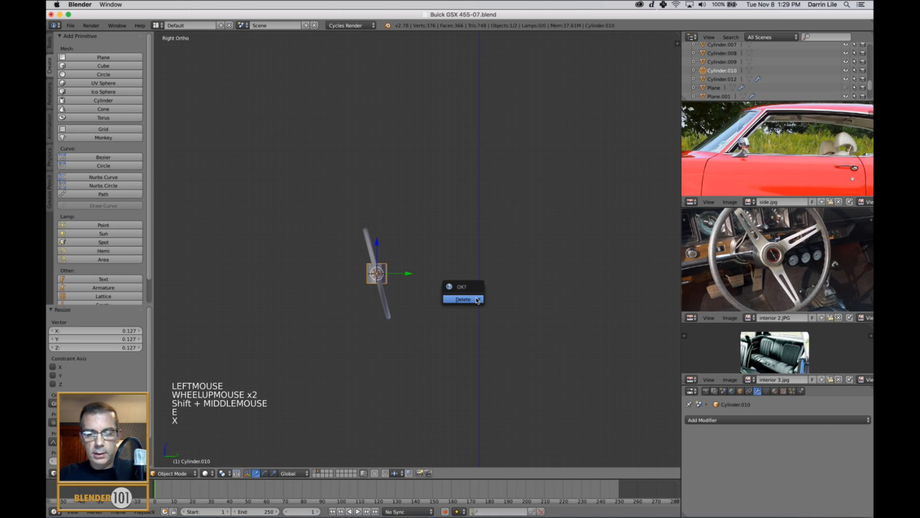
{"action": "key", "text": "r"}
{"action": "left_click", "coordinate": [467, 248]}
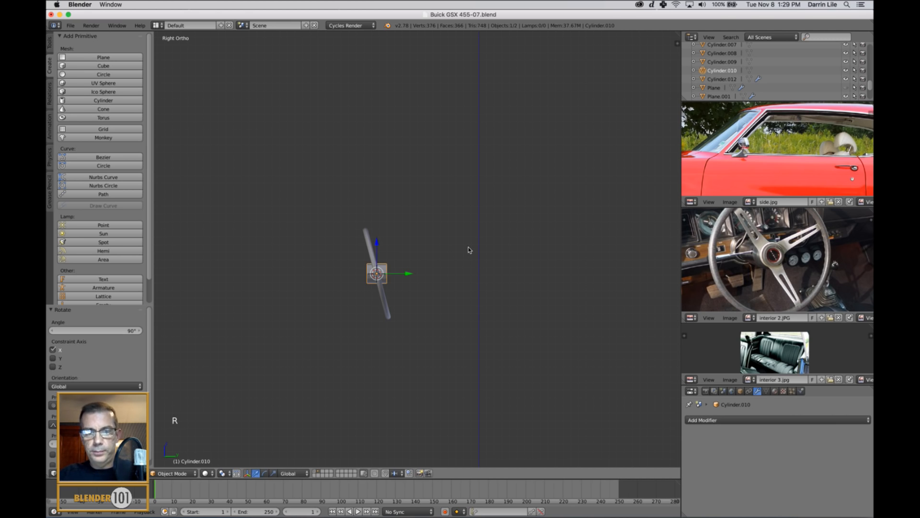
{"action": "scroll", "coordinate": [519, 302], "scroll_direction": "up", "scroll_amount": 3}
{"action": "middle_click_drag", "start_coordinate": [521, 303], "coordinate": [496, 322]}
{"action": "key", "text": "KP_3"}
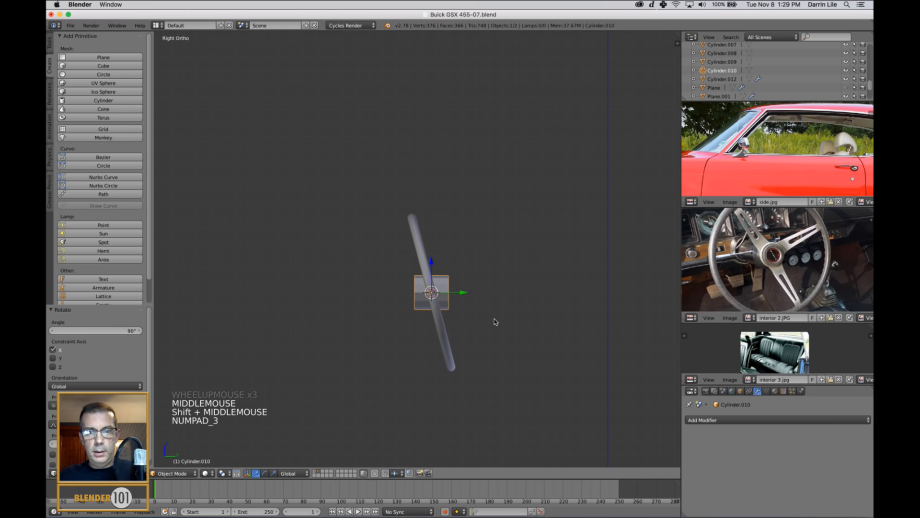
- Tilt the cylinder about -15.3° in the right orthographic view, with a correction of about 2.3°, to align it with the torus
{"action": "key", "text": "r"}
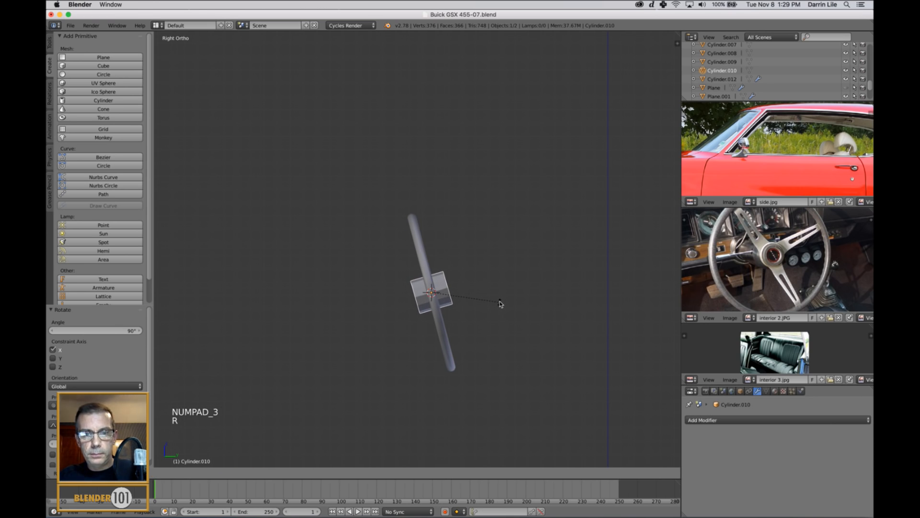
{"action": "left_click", "coordinate": [499, 304]}
{"action": "scroll", "coordinate": [499, 306], "scroll_direction": "up", "scroll_amount": 3}
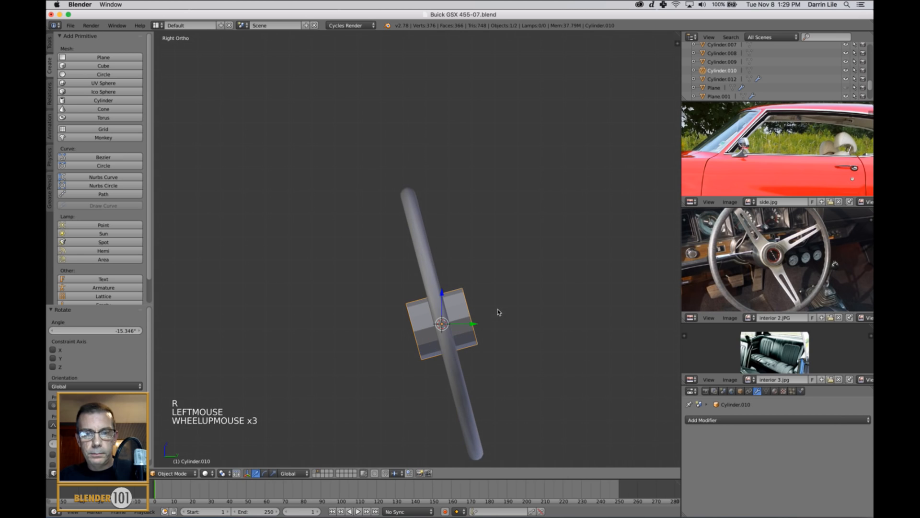
{"action": "middle_click_drag", "start_coordinate": [497, 309], "coordinate": [507, 280], "text": "shift"}
{"action": "key", "text": "r"}
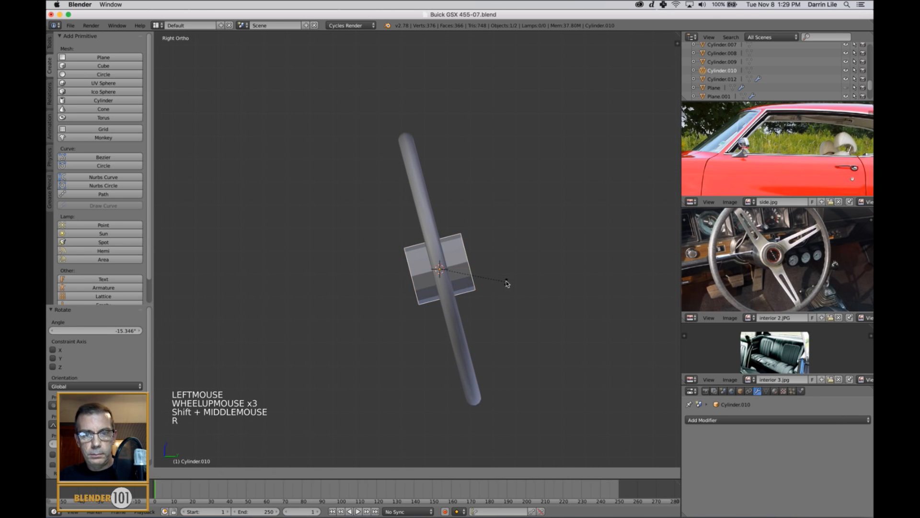
{"action": "left_click", "coordinate": [508, 283]}
- Move the cylinder about 0.066 along its local Z axis and return the transform orientation to Global
{"action": "key", "text": "alt+space"}
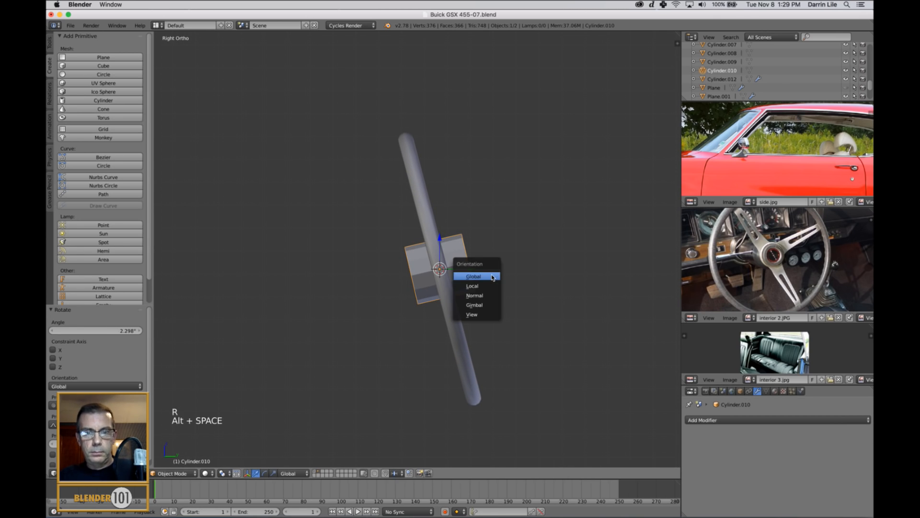
{"action": "left_click", "coordinate": [491, 286]}
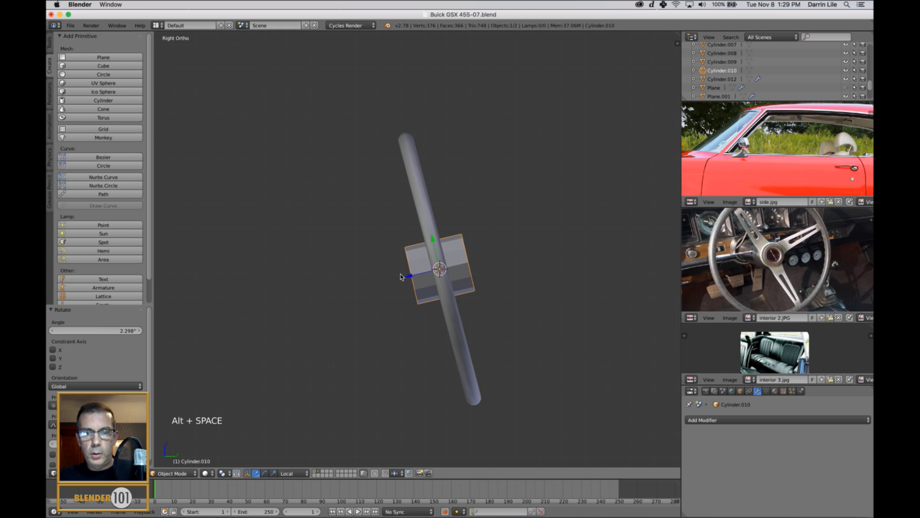
{"action": "mouse_move", "coordinate": [408, 277]}
{"action": "left_mouse_down"}
{"action": "mouse_move", "coordinate": [389, 281]}
{"action": "mouse_move", "coordinate": [415, 285]}
{"action": "left_mouse_up"}
{"action": "key", "text": "space"}
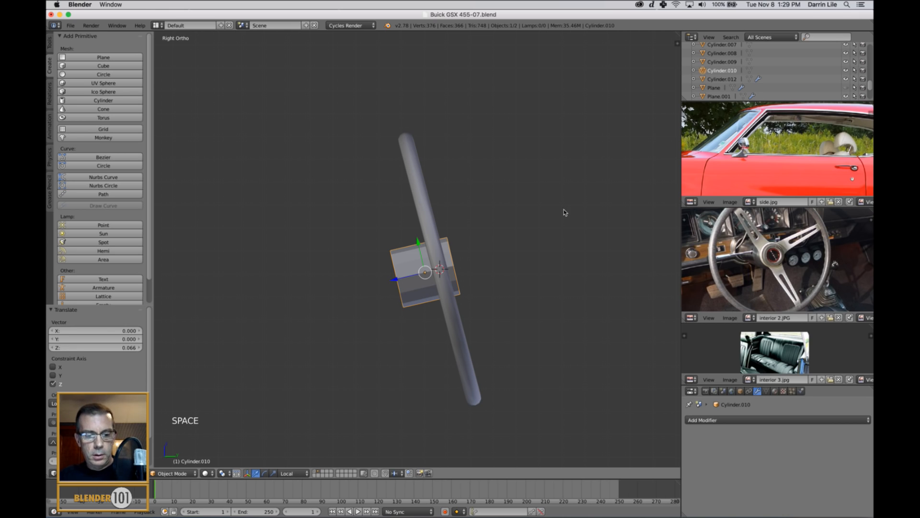
{"action": "key", "text": "alt+space"}
{"action": "left_click", "coordinate": [551, 202]}
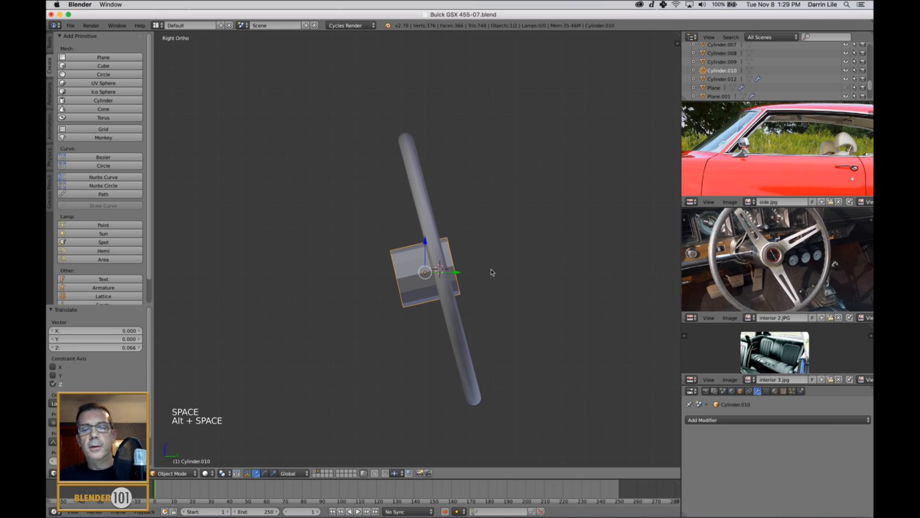
- Fine-tune the cylinder's tilt by about -0.06° and check its centring in the torus from the driver's side of the wheel
{"action": "key", "text": "r"}
{"action": "left_click", "coordinate": [490, 302]}
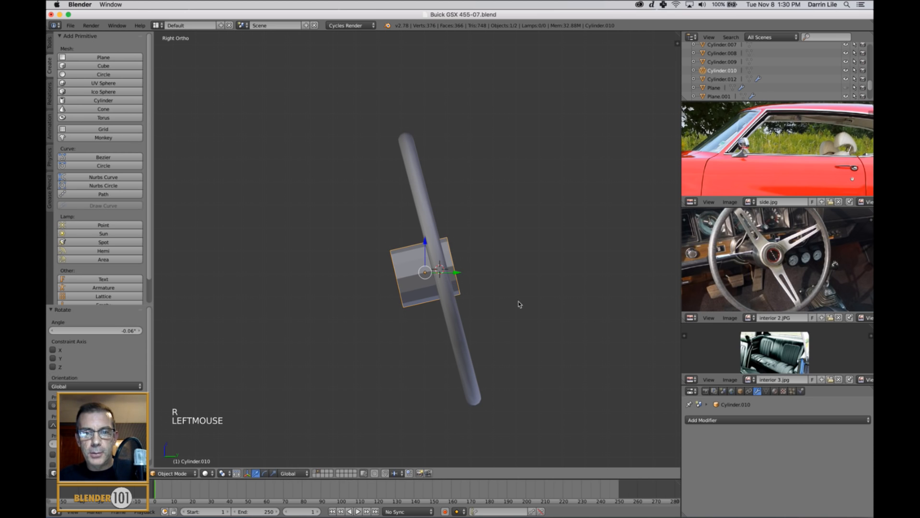
{"action": "key", "text": "KP_Decimal"}
{"action": "scroll", "coordinate": [527, 154], "scroll_direction": "down", "scroll_amount": 6}
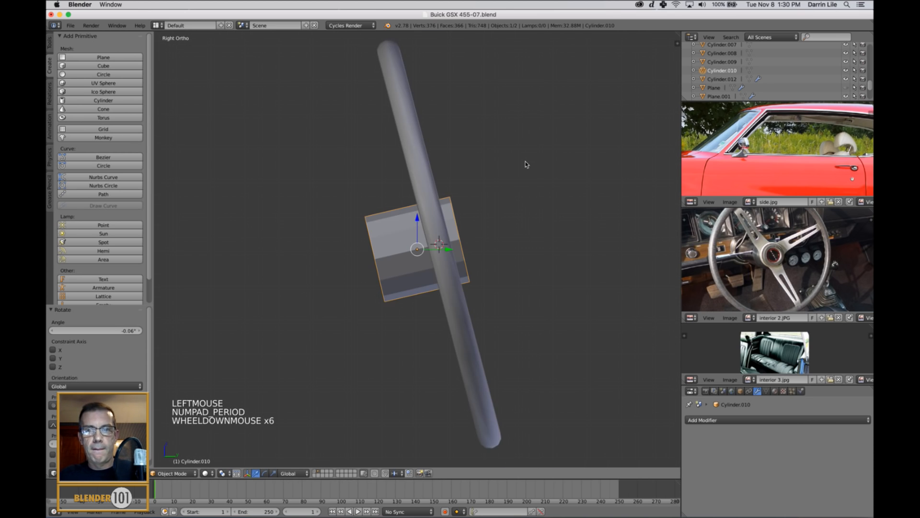
{"action": "middle_click_drag", "start_coordinate": [548, 232], "coordinate": [517, 273]}
{"action": "scroll", "coordinate": [498, 247], "scroll_direction": "down", "scroll_amount": 3}
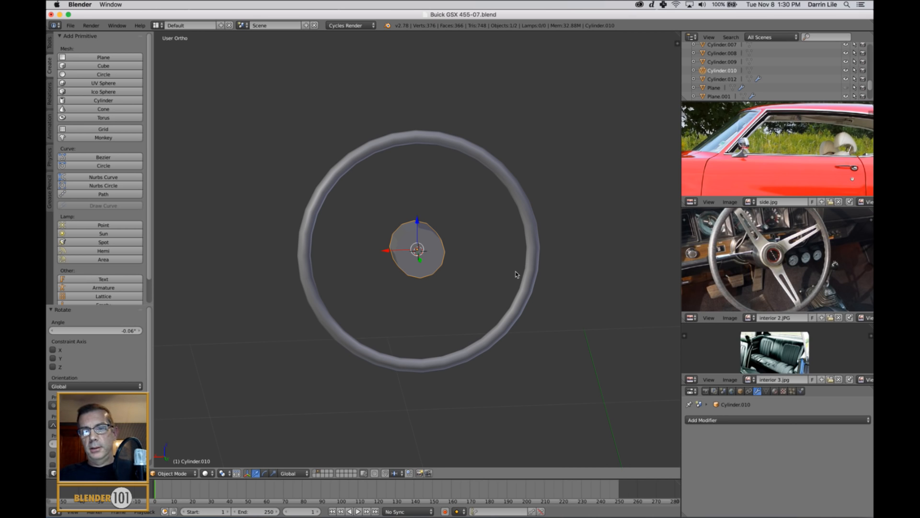
- Enter Edit Mode on the hub cylinder and add two closely spaced loop cuts around it near the driver-side end
{"action": "middle_click_drag", "start_coordinate": [550, 283], "coordinate": [474, 284], "text": "shift"}
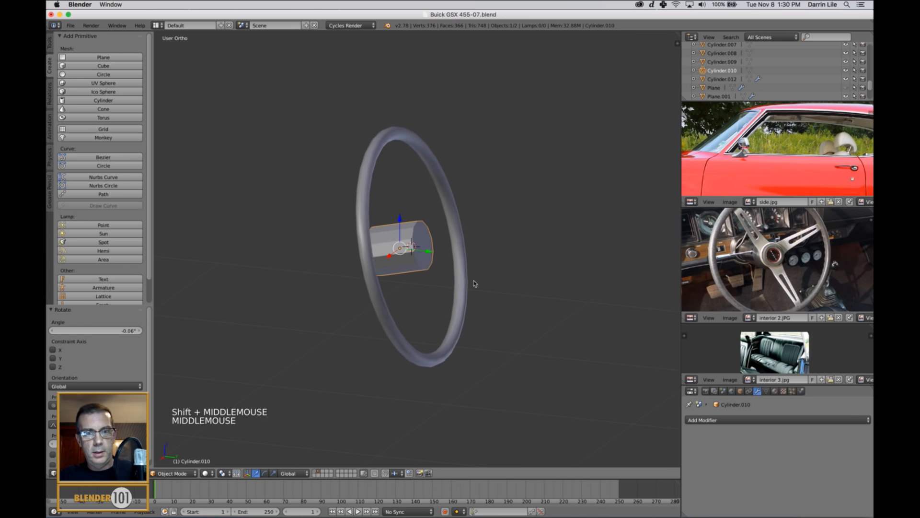
{"action": "key", "text": "Tab"}
{"action": "scroll", "coordinate": [398, 268], "scroll_direction": "up", "scroll_amount": 3}
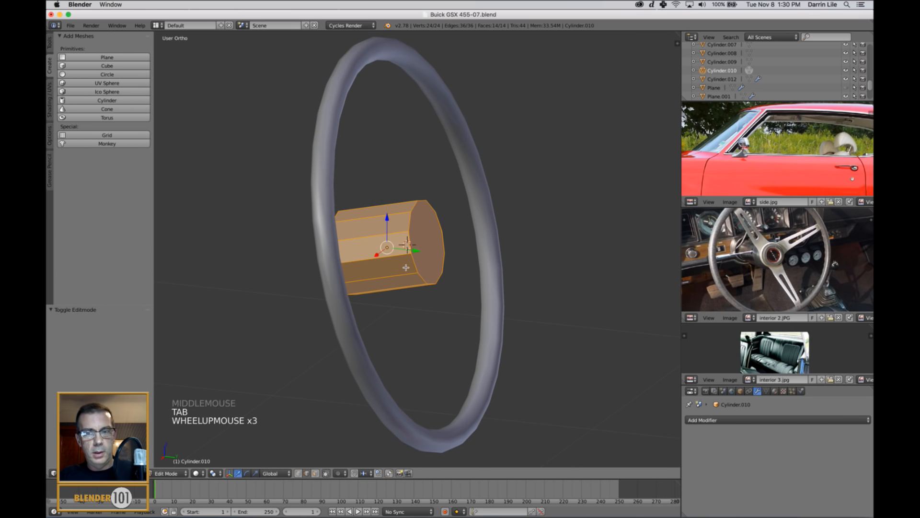
{"action": "middle_click_drag", "start_coordinate": [387, 279], "coordinate": [366, 284]}
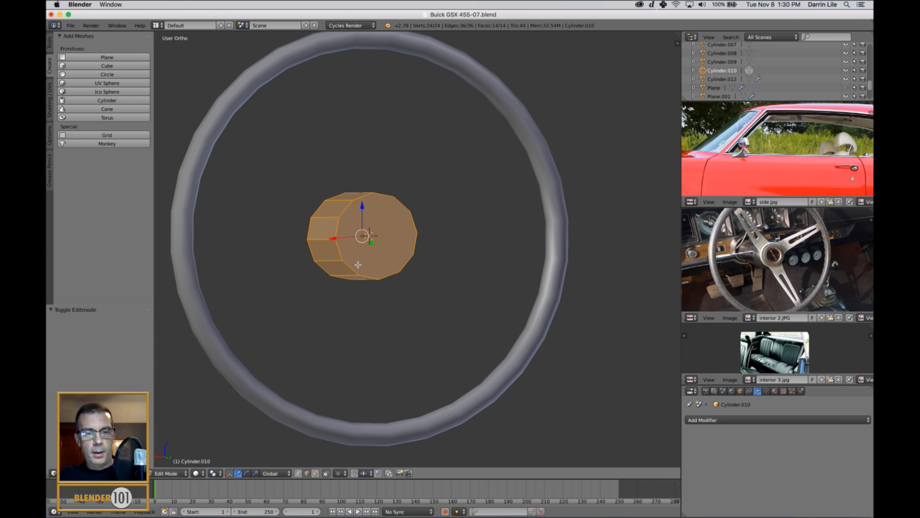
{"action": "middle_click_drag", "start_coordinate": [358, 265], "coordinate": [386, 274]}
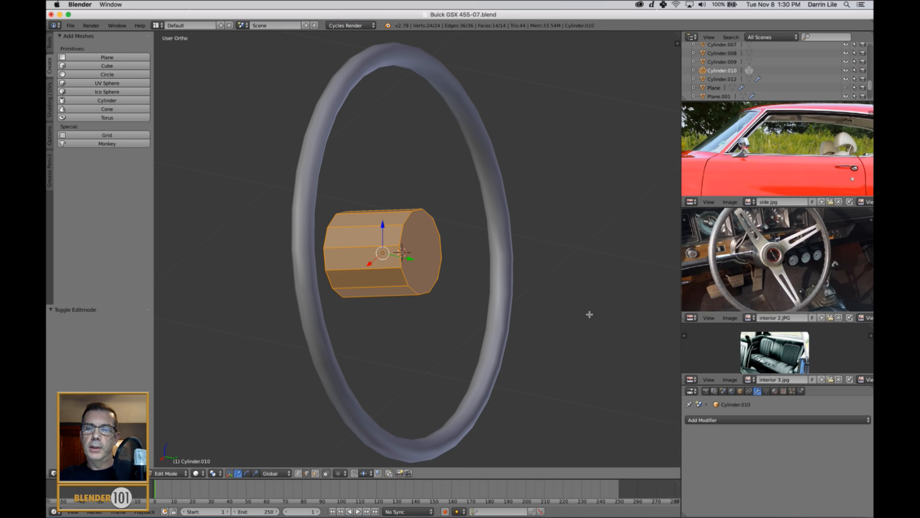
{"action": "mouse_move", "coordinate": [457, 318]}
{"action": "middle_mouse_down"}
{"action": "mouse_move", "coordinate": [439, 321]}
{"action": "mouse_move", "coordinate": [452, 319]}
{"action": "middle_mouse_up"}
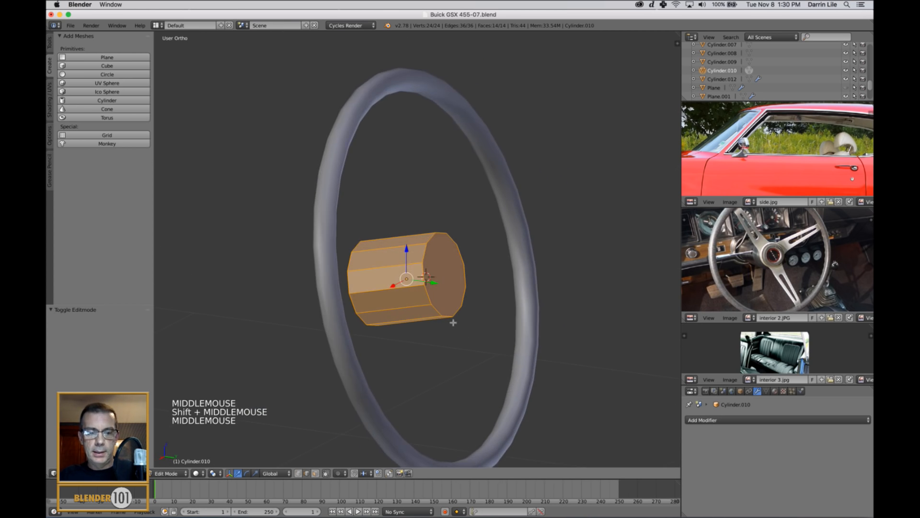
{"action": "key", "text": "ctrl+r"}
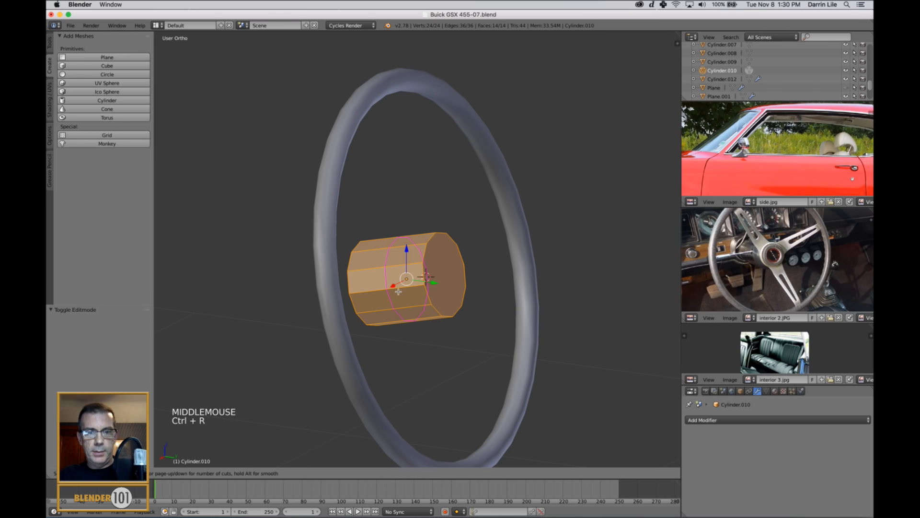
{"action": "left_click", "coordinate": [402, 290]}
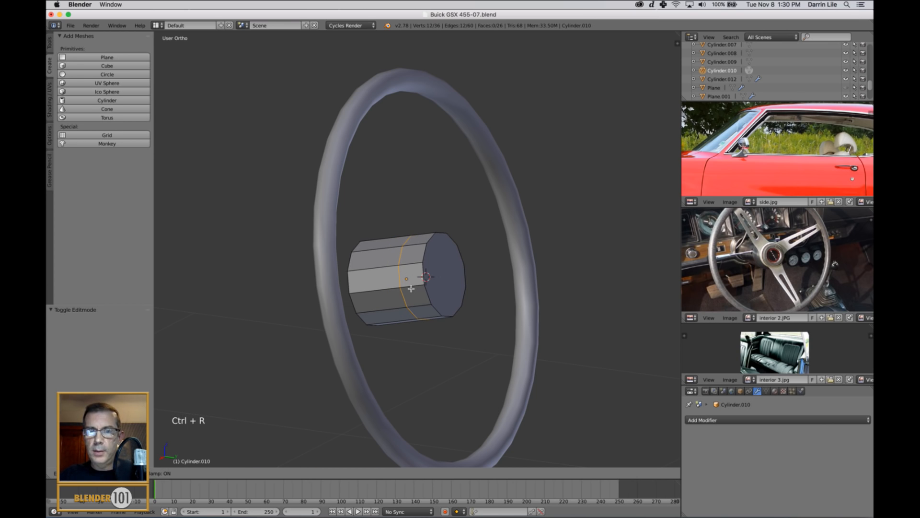
{"action": "left_click", "coordinate": [410, 288]}
{"action": "key", "text": "ctrl+r"}
{"action": "left_click", "coordinate": [409, 288]}
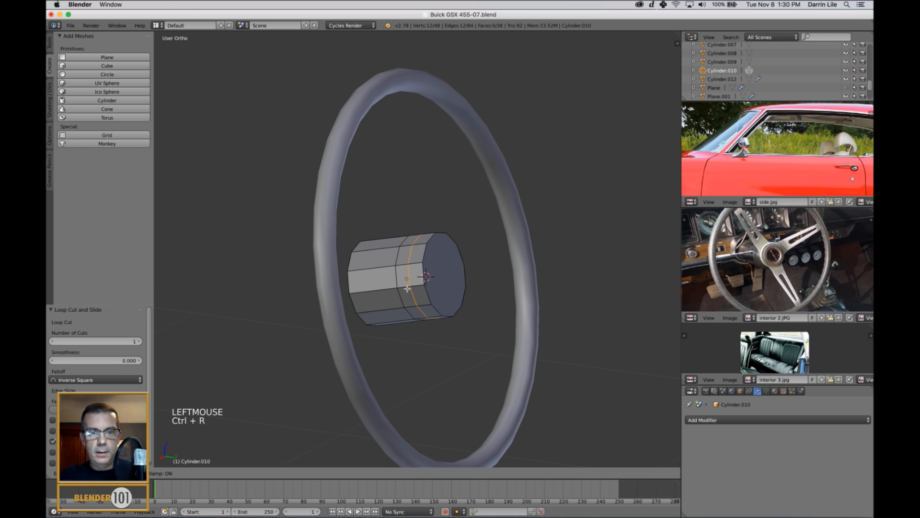
{"action": "left_click", "coordinate": [402, 291]}
- In face select mode, select three pairs of adjacent faces in the narrow band, one pair at each side and one at the top
{"action": "middle_click_drag", "start_coordinate": [402, 291], "coordinate": [430, 325]}
{"action": "key", "text": "ctrl+Tab"}
{"action": "left_click", "coordinate": [409, 298]}
{"action": "right_click", "coordinate": [405, 307]}
{"action": "right_click", "coordinate": [412, 309], "text": "shift"}
{"action": "right_click", "coordinate": [377, 242], "text": "shift"}
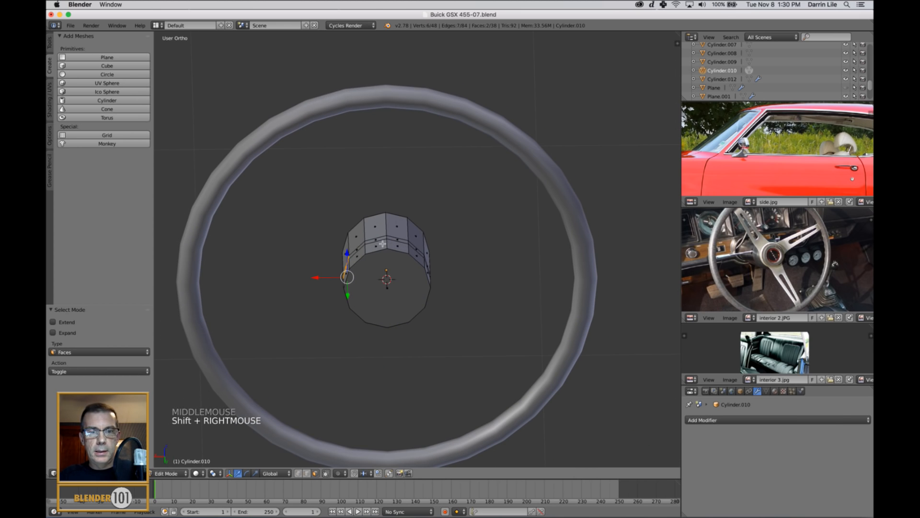
{"action": "right_click", "coordinate": [379, 243], "text": "shift"}
{"action": "right_click", "coordinate": [396, 243], "text": "shift"}
{"action": "middle_click_drag", "start_coordinate": [458, 319], "coordinate": [442, 311]}
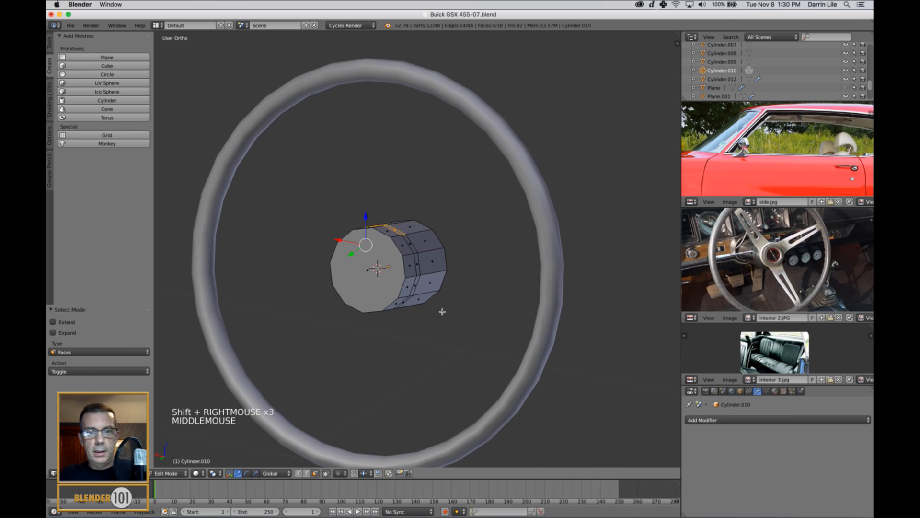
{"action": "right_click", "coordinate": [415, 286], "text": "shift"}
{"action": "right_click", "coordinate": [415, 292], "text": "shift"}
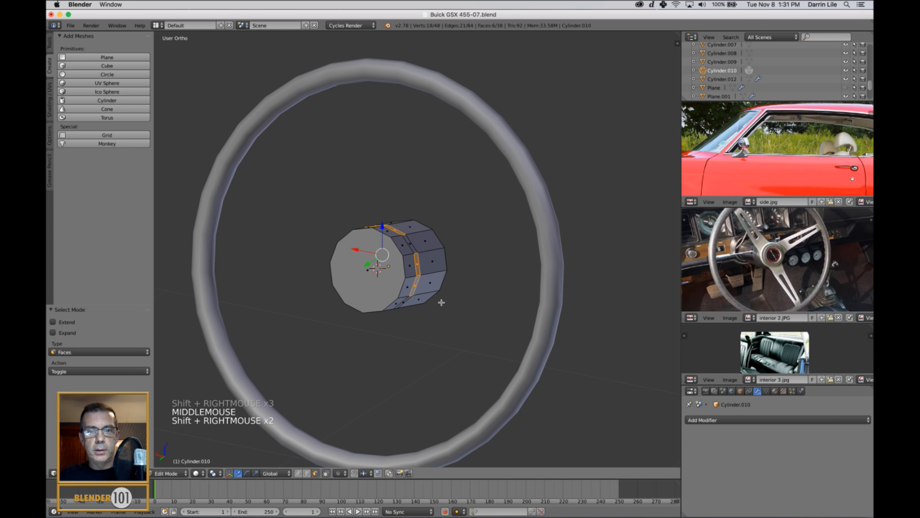
- Extrude the selected faces along their vertex normals with an offset of about -3.671 to form three spokes reaching the rim
{"action": "middle_click_drag", "start_coordinate": [437, 302], "coordinate": [508, 329]}
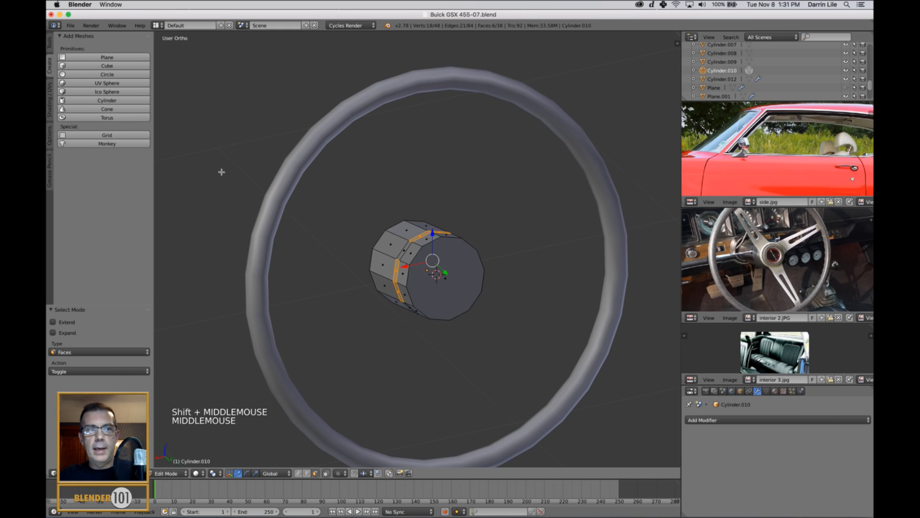
{"action": "left_click", "coordinate": [49, 43]}
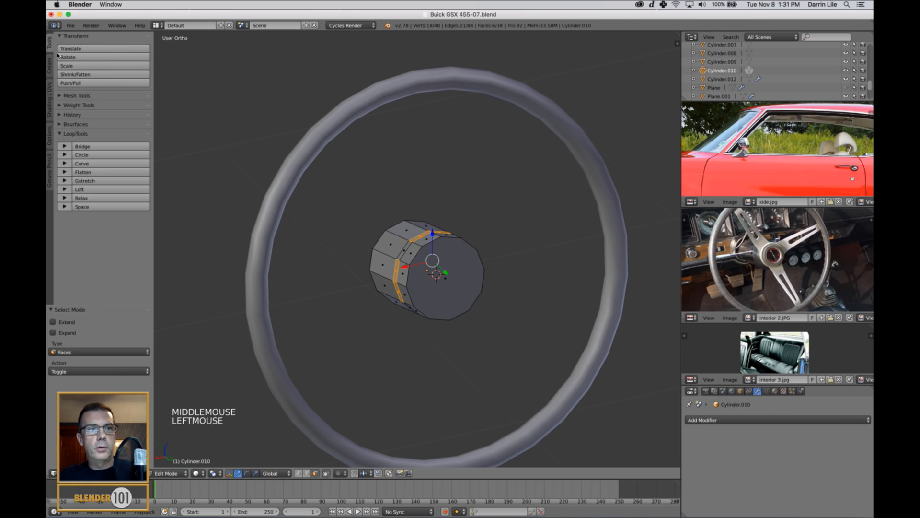
{"action": "scroll", "coordinate": [127, 155], "scroll_direction": "up", "scroll_amount": 3}
{"action": "scroll", "coordinate": [127, 155], "scroll_direction": "up", "scroll_amount": 4}
{"action": "left_click", "coordinate": [62, 96]}
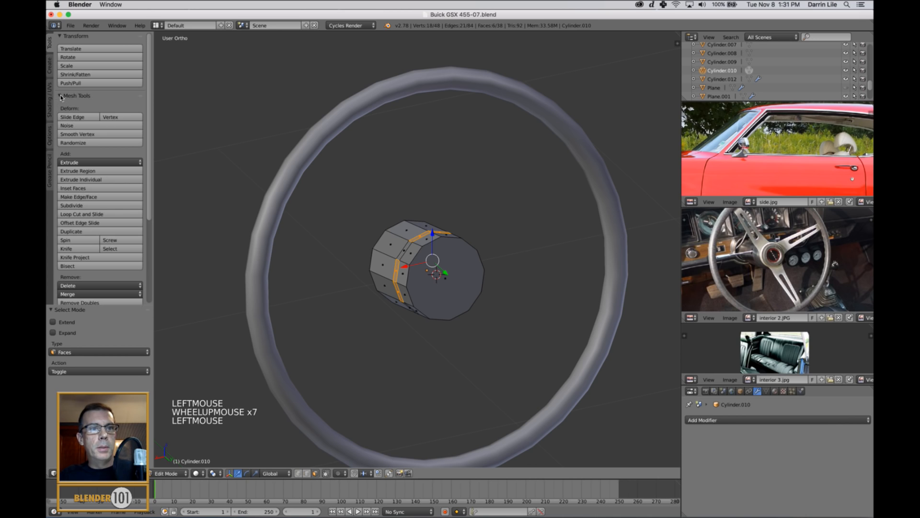
{"action": "left_click", "coordinate": [144, 166]}
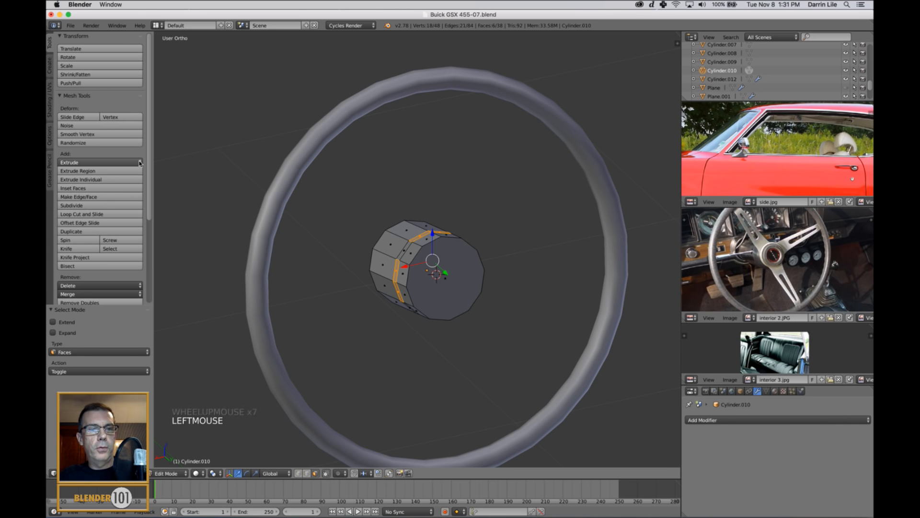
{"action": "left_click", "coordinate": [138, 163]}
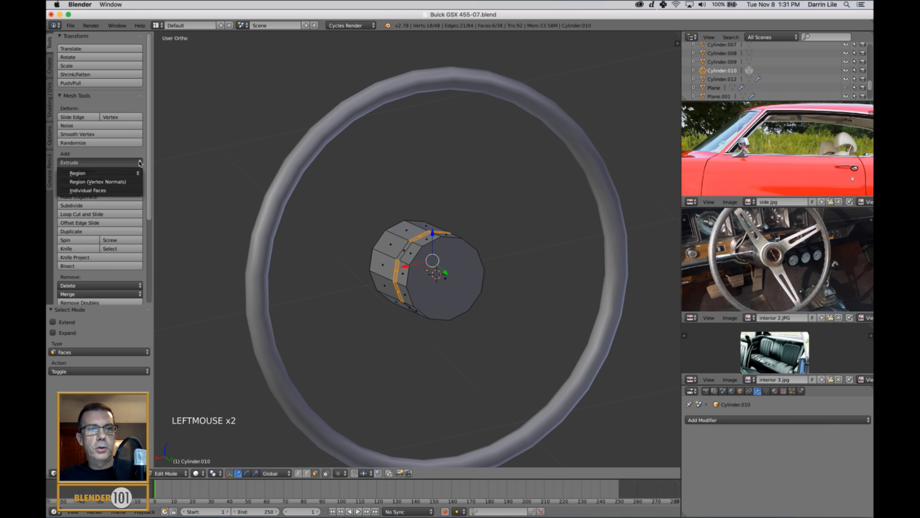
{"action": "left_click", "coordinate": [124, 183]}
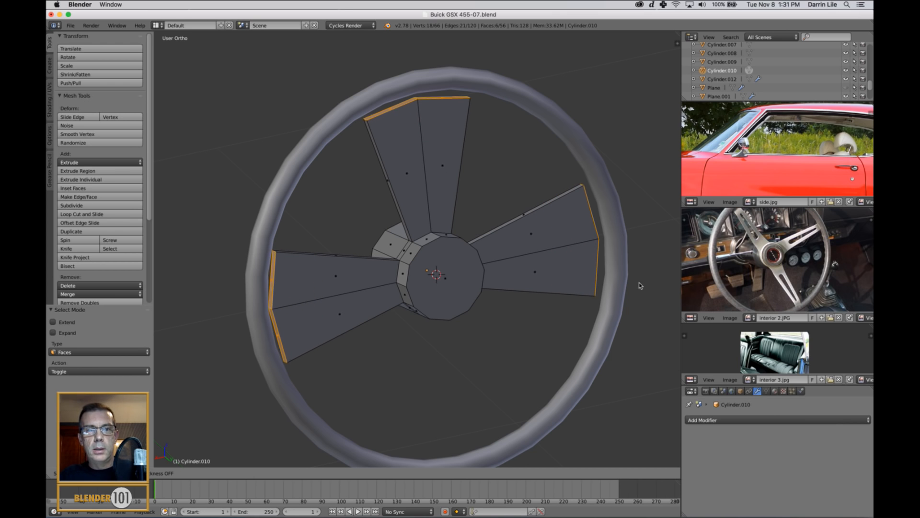
{"action": "left_click", "coordinate": [669, 364]}
{"action": "middle_click_drag", "start_coordinate": [569, 350], "coordinate": [565, 341]}
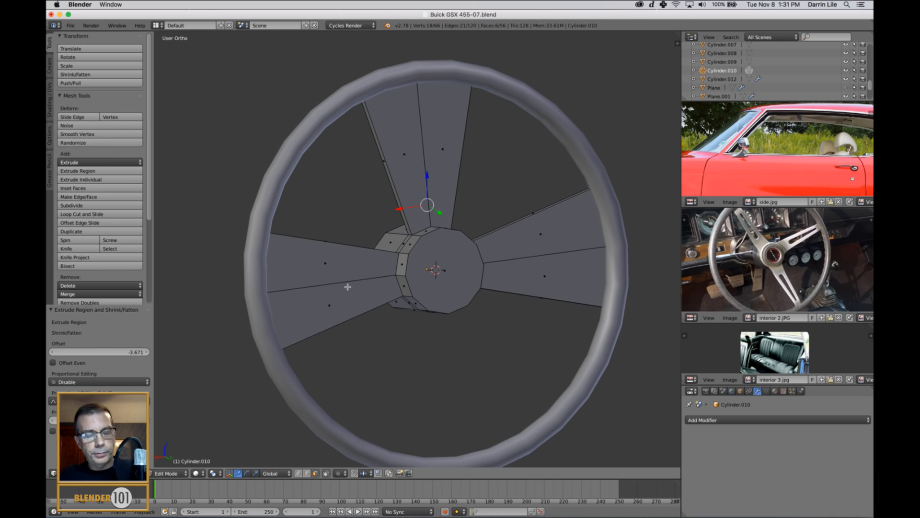
- Scale the three spoke ends to about 0.165, each around its own centre, to taper the spokes toward the rim
{"action": "left_click", "coordinate": [216, 474]}
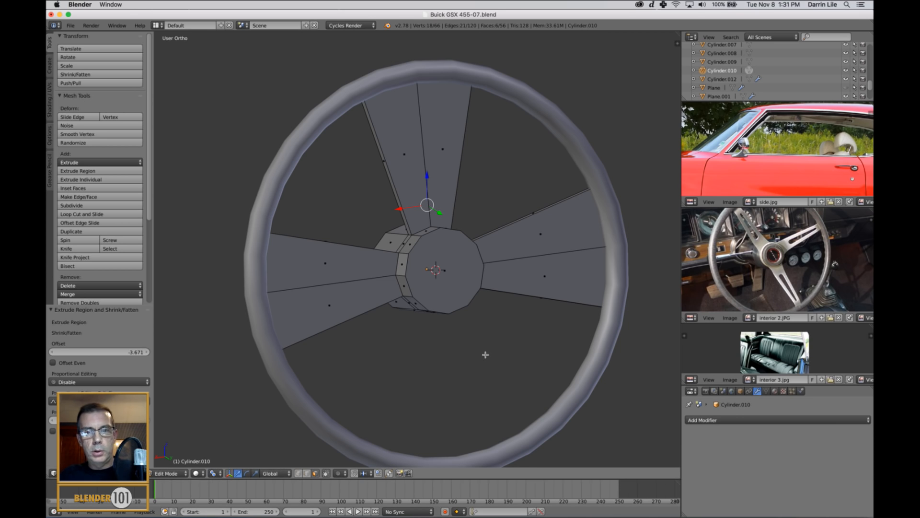
{"action": "key", "text": "z"}
{"action": "key", "text": "s"}
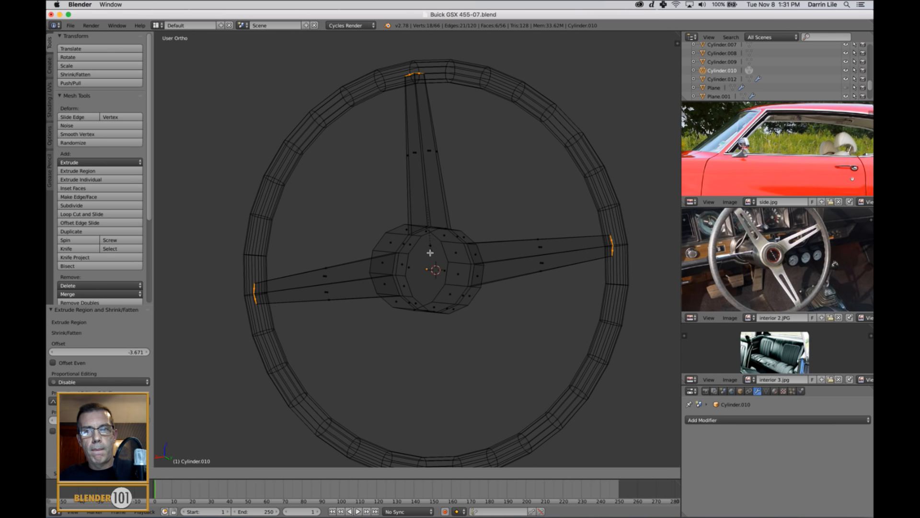
{"action": "left_click", "coordinate": [429, 253]}
{"action": "middle_click_drag", "start_coordinate": [463, 275], "coordinate": [471, 296]}
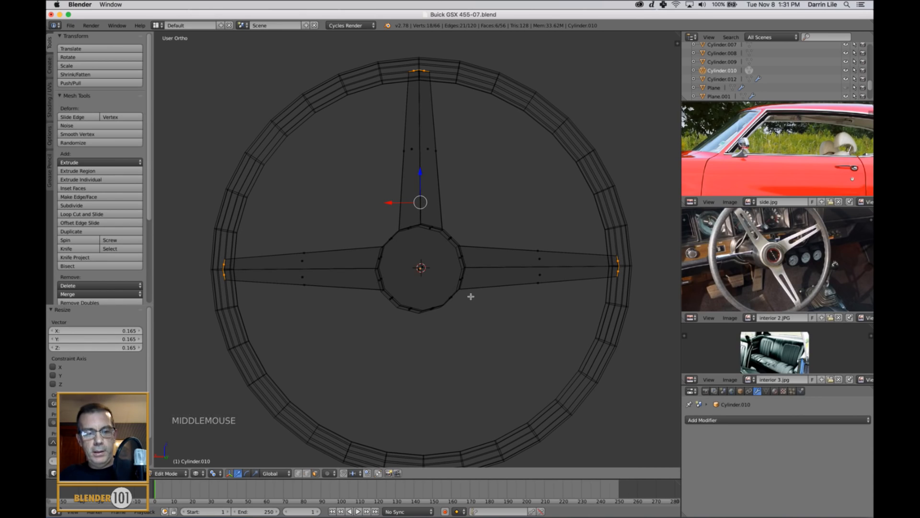
- Delete the end faces of the spokes and return to Object Mode with solid shading
{"action": "key", "text": "x"}
{"action": "left_click", "coordinate": [459, 293]}
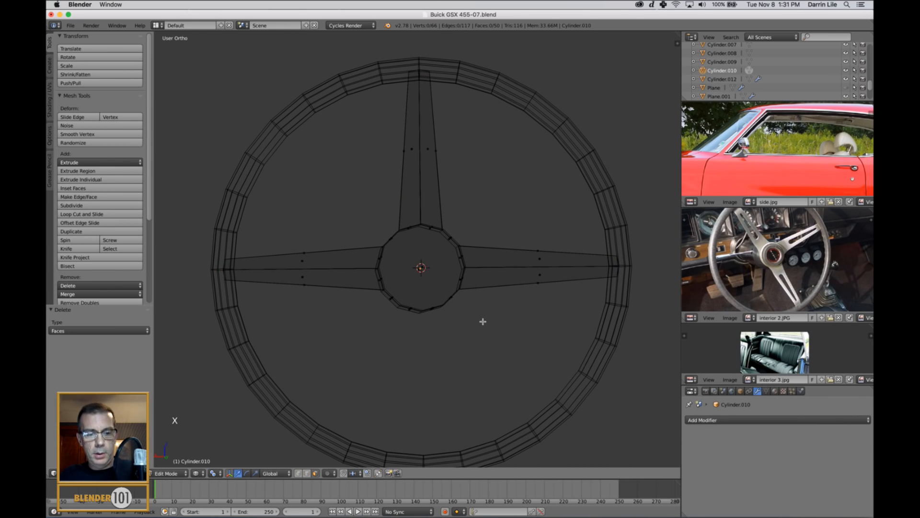
{"action": "key", "text": "Tab"}
{"action": "key", "text": "z"}
{"action": "mouse_move", "coordinate": [395, 288]}
{"action": "middle_mouse_down"}
{"action": "mouse_move", "coordinate": [460, 272]}
{"action": "mouse_move", "coordinate": [416, 274]}
{"action": "mouse_move", "coordinate": [459, 283]}
{"action": "mouse_move", "coordinate": [473, 271]}
{"action": "mouse_move", "coordinate": [478, 279]}
{"action": "middle_mouse_up"}
{"action": "scroll", "coordinate": [427, 277], "scroll_direction": "down", "scroll_amount": 4}
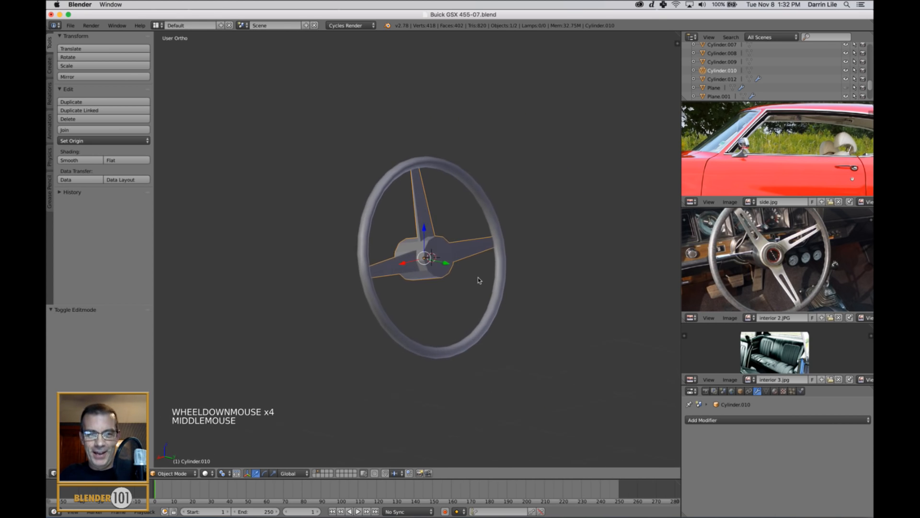
{"action": "scroll", "coordinate": [474, 278], "scroll_direction": "up", "scroll_amount": 2}
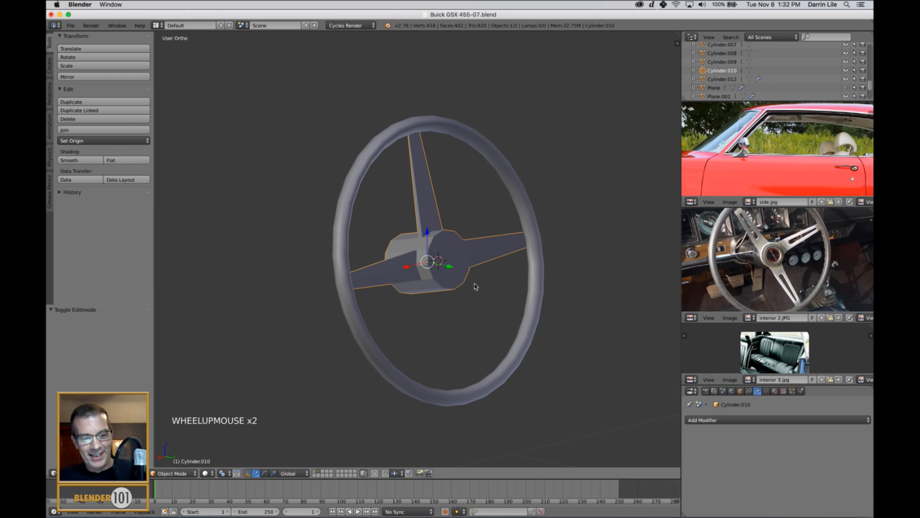
- Switch the transform orientation to Local and rotate the hub with its spokes 180° about its local Z axis
{"action": "key", "text": "alt+space"}
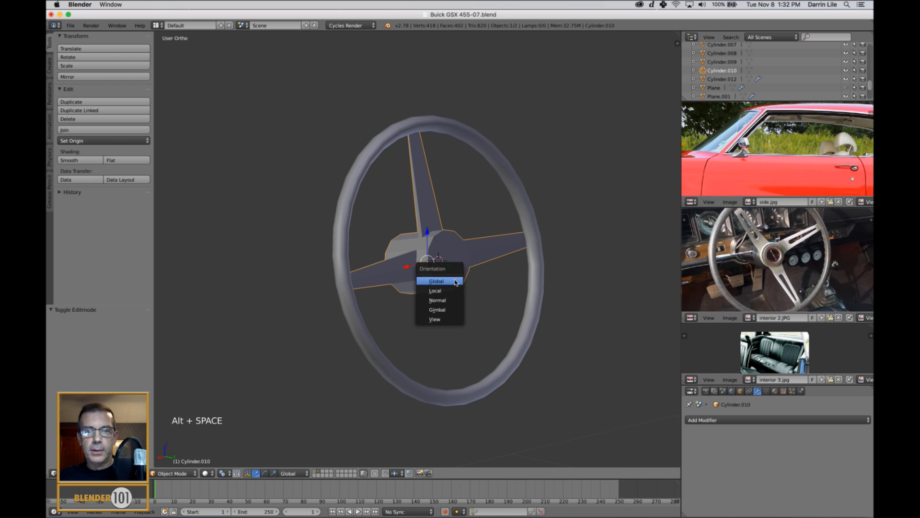
{"action": "left_click", "coordinate": [458, 290]}
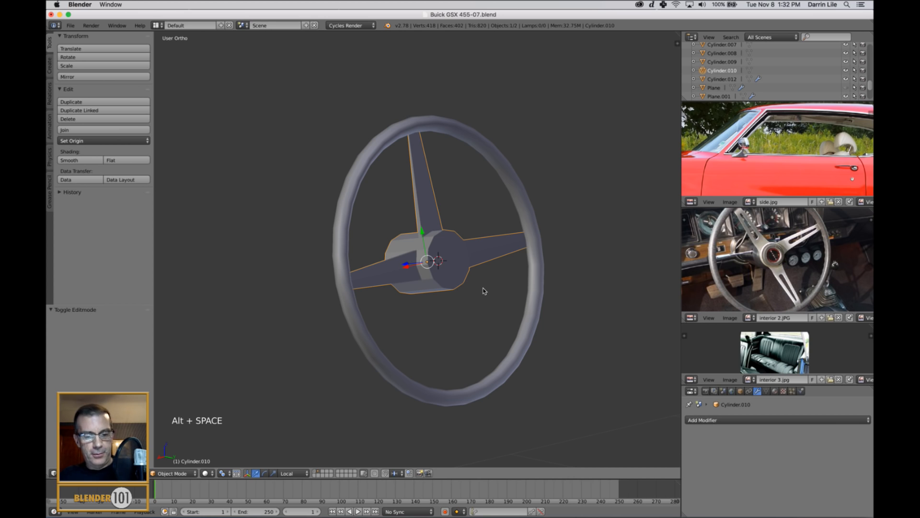
{"action": "key", "text": "ctrl+alt+Down"}
{"action": "middle_click_drag", "start_coordinate": [520, 301], "coordinate": [489, 304]}
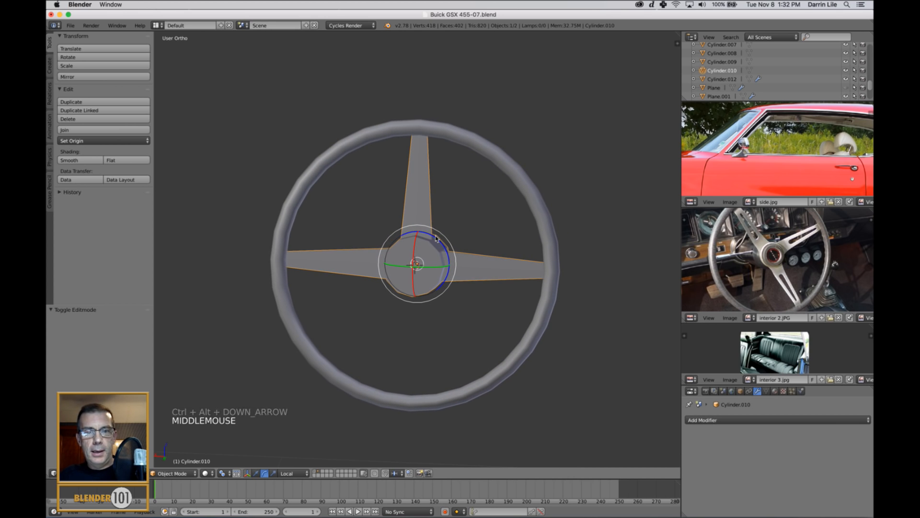
{"action": "left_click_drag", "start_coordinate": [436, 239], "coordinate": [301, 412]}
{"action": "middle_click_drag", "start_coordinate": [394, 401], "coordinate": [447, 403]}
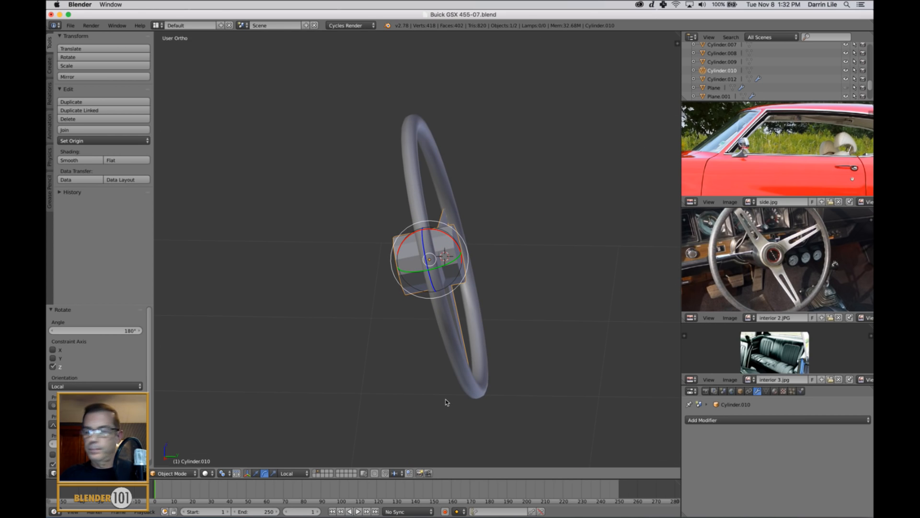
- Tilt the hub and spokes about -2.156° in the right orthographic wireframe view to line the lower spoke up with the rim
{"action": "key", "text": "KP_3"}
{"action": "key", "text": "KP_5"}
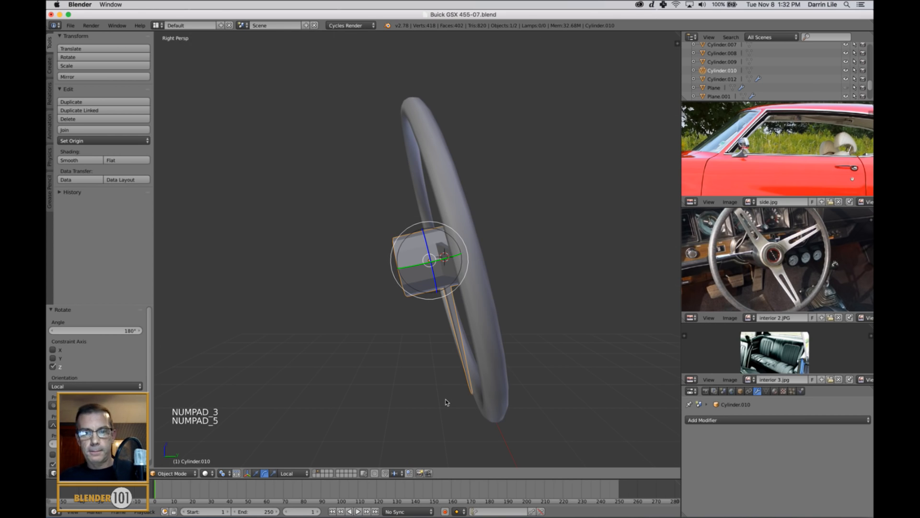
{"action": "key", "text": "KP_5"}
{"action": "key", "text": "z"}
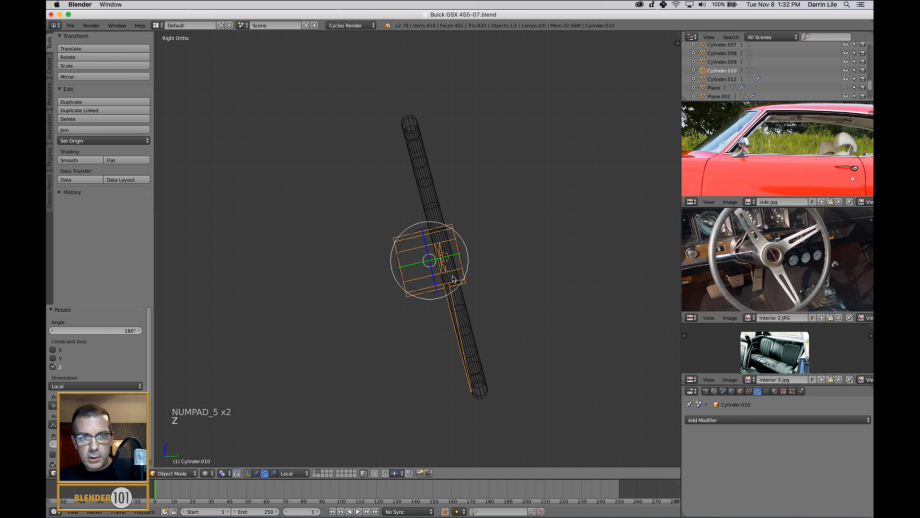
{"action": "key", "text": "r"}
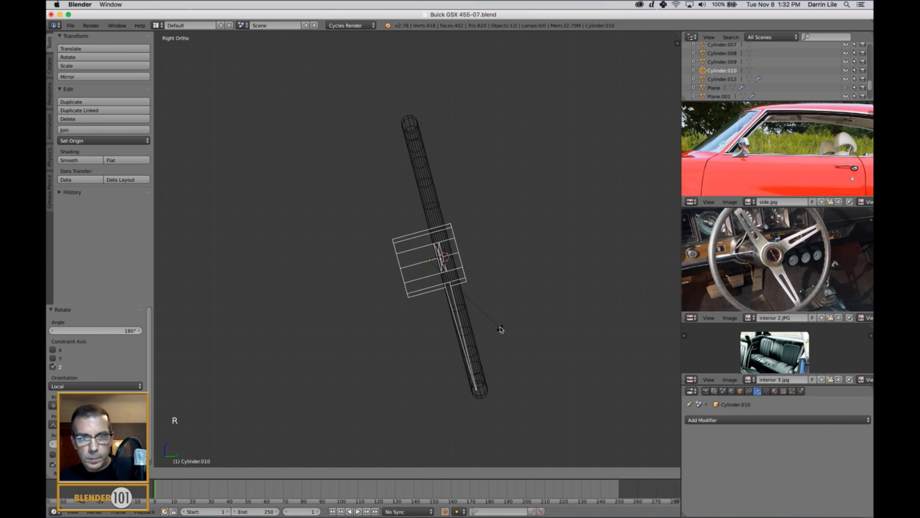
{"action": "left_click", "coordinate": [500, 326]}
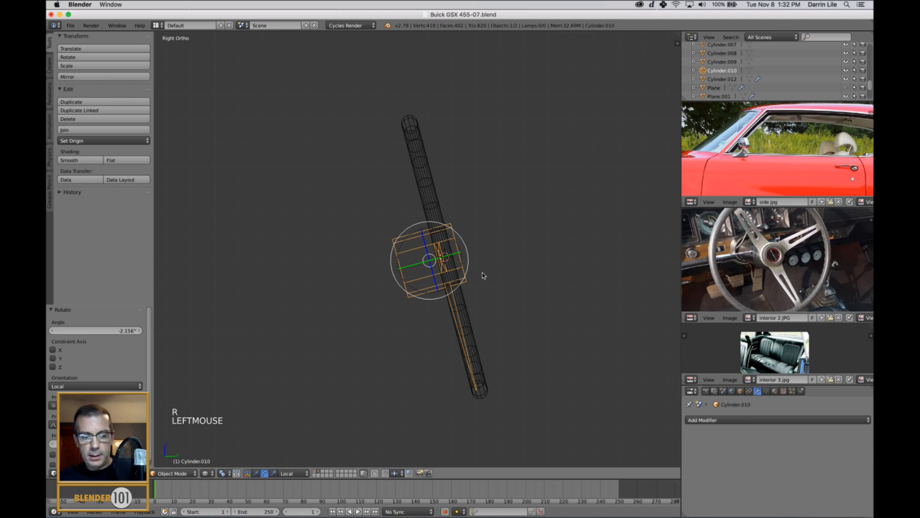
- Move the hub and spokes about -0.013 along the local Z axis to centre the spokes in the rim, and return to solid shading
{"action": "key", "text": "ctrl+alt+Left"}
{"action": "left_click", "coordinate": [402, 272]}
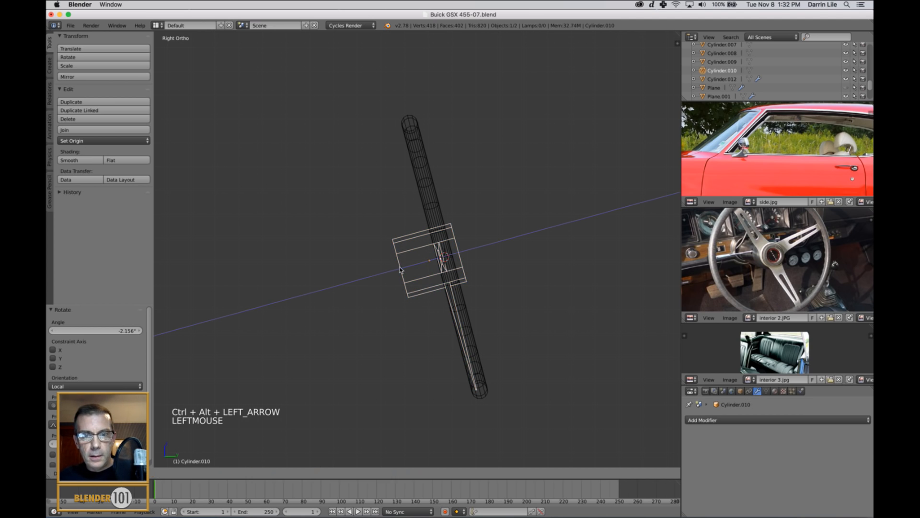
{"action": "left_click_drag", "start_coordinate": [402, 272], "coordinate": [404, 274]}
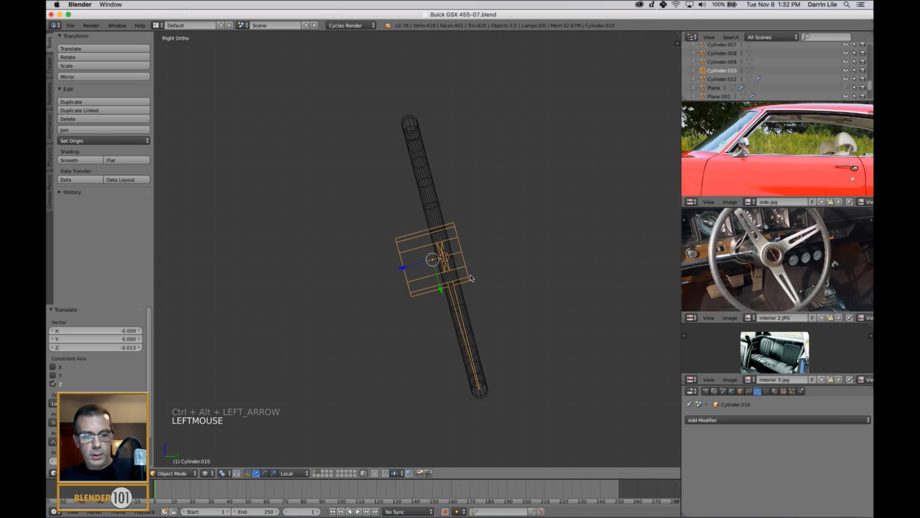
{"action": "mouse_move", "coordinate": [404, 275]}
{"action": "middle_mouse_down"}
{"action": "mouse_move", "coordinate": [475, 286]}
{"action": "mouse_move", "coordinate": [493, 271]}
{"action": "mouse_move", "coordinate": [537, 325]}
{"action": "mouse_move", "coordinate": [495, 337]}
{"action": "middle_mouse_up"}
{"action": "key", "text": "z"}
{"action": "scroll", "coordinate": [494, 335], "scroll_direction": "up", "scroll_amount": 1}
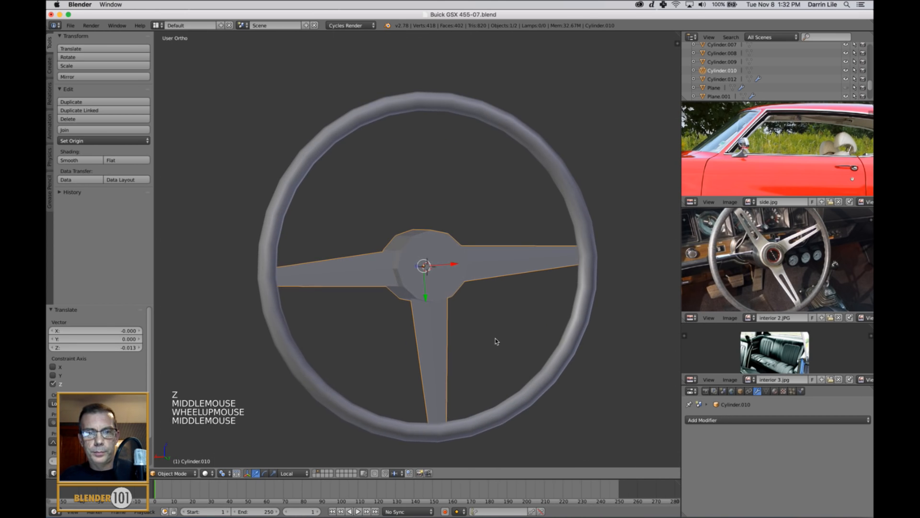
- Enter Edit Mode on the hub and spokes and cut three evenly spaced edge loops across the right spoke
{"action": "key", "text": "Tab"}
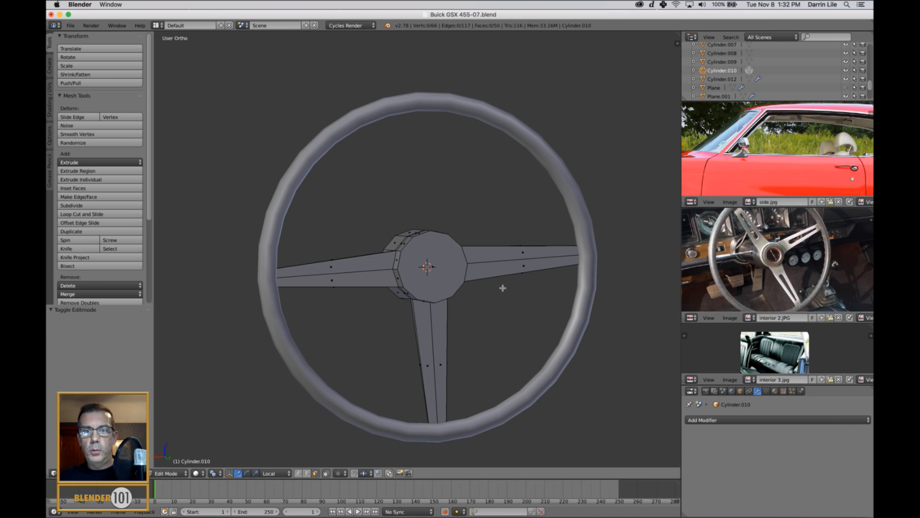
{"action": "scroll", "coordinate": [456, 285], "scroll_direction": "up", "scroll_amount": 2}
{"action": "middle_click_drag", "start_coordinate": [404, 300], "coordinate": [475, 319]}
{"action": "scroll", "coordinate": [407, 292], "scroll_direction": "down", "scroll_amount": 2}
{"action": "scroll", "coordinate": [468, 306], "scroll_direction": "down", "scroll_amount": 1}
{"action": "scroll", "coordinate": [465, 309], "scroll_direction": "down", "scroll_amount": 2}
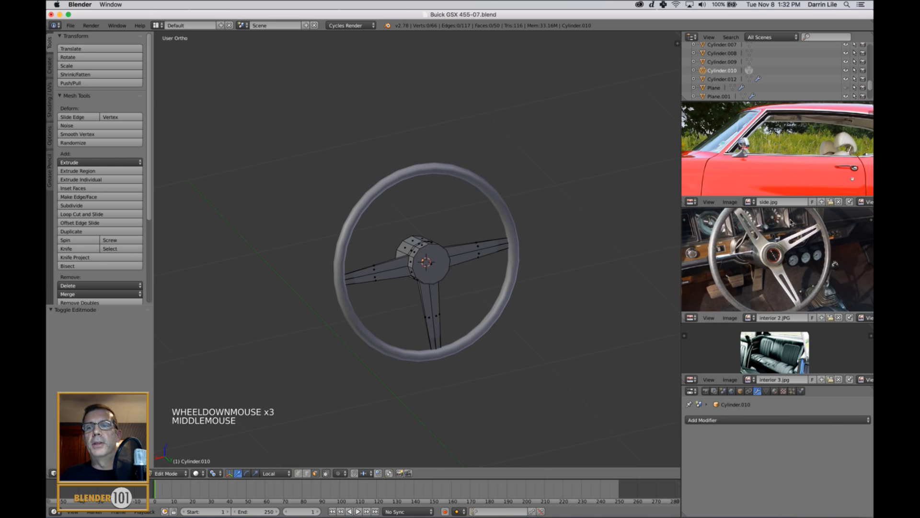
{"action": "scroll", "coordinate": [531, 337], "scroll_direction": "up", "scroll_amount": 3}
{"action": "middle_click_drag", "start_coordinate": [545, 312], "coordinate": [521, 297]}
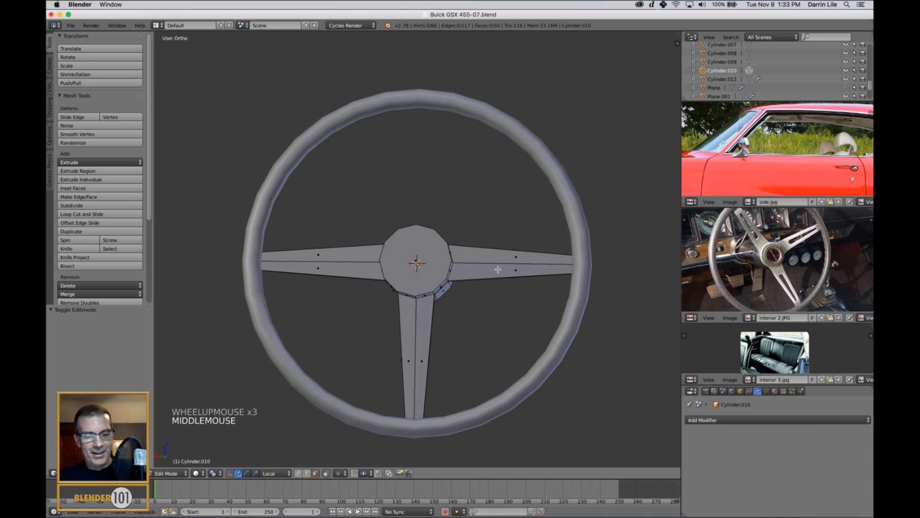
{"action": "key", "text": "ctrl+r"}
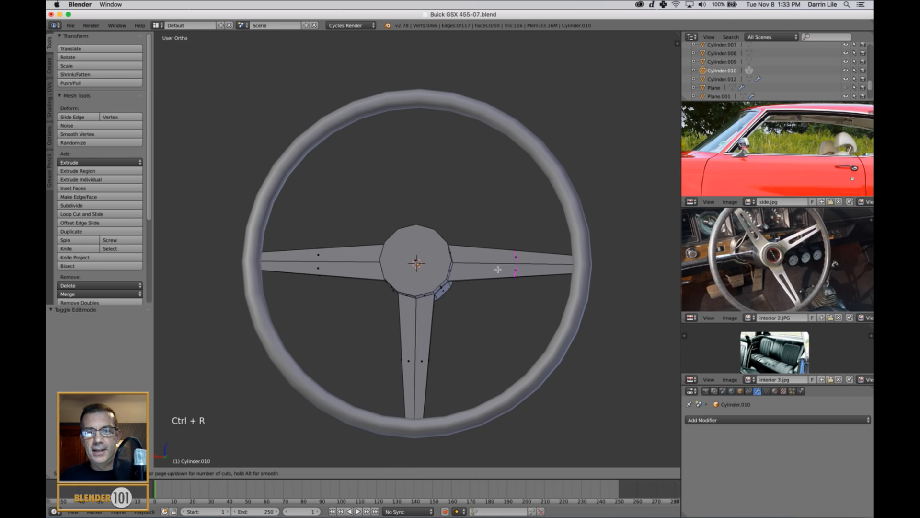
{"action": "left_click", "coordinate": [498, 269]}
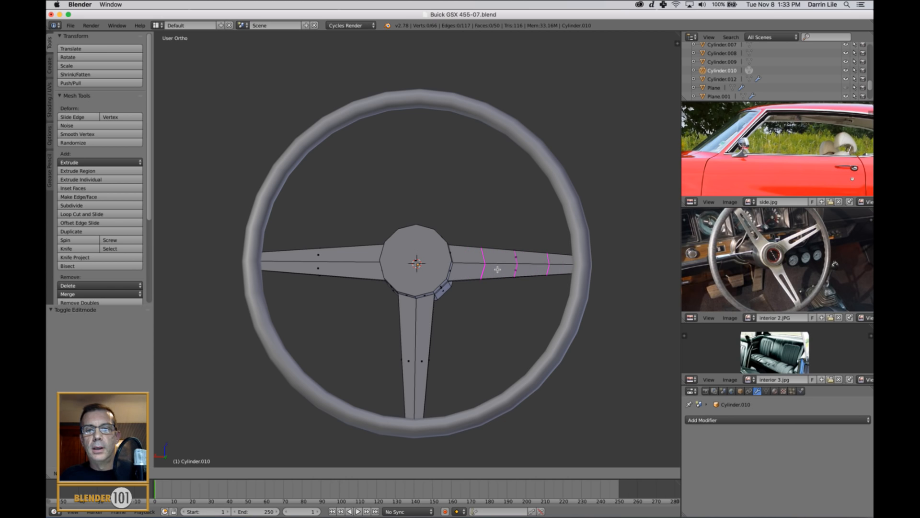
{"action": "left_click", "coordinate": [498, 269]}
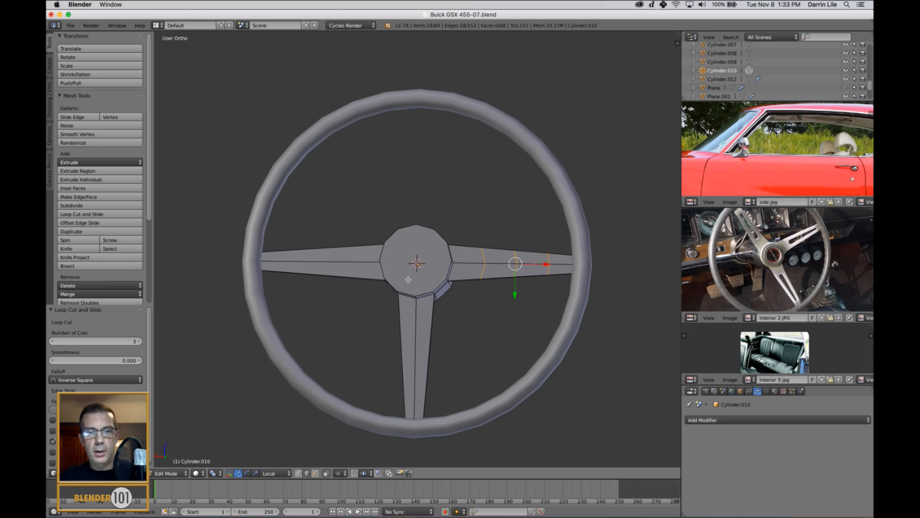
- Cut three evenly spaced edge loops across the left spoke and three more across the lower spoke
{"action": "key", "text": "ctrl+r"}
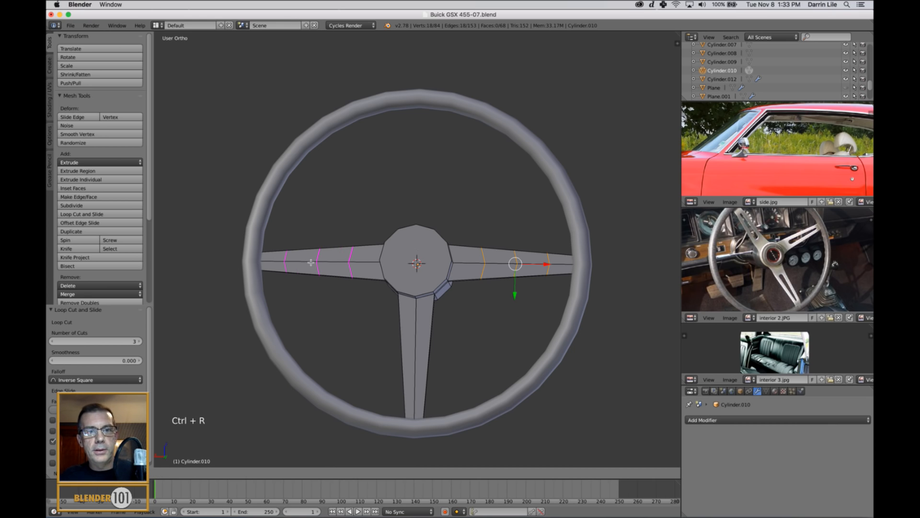
{"action": "left_click", "coordinate": [311, 262]}
{"action": "left_click", "coordinate": [311, 262]}
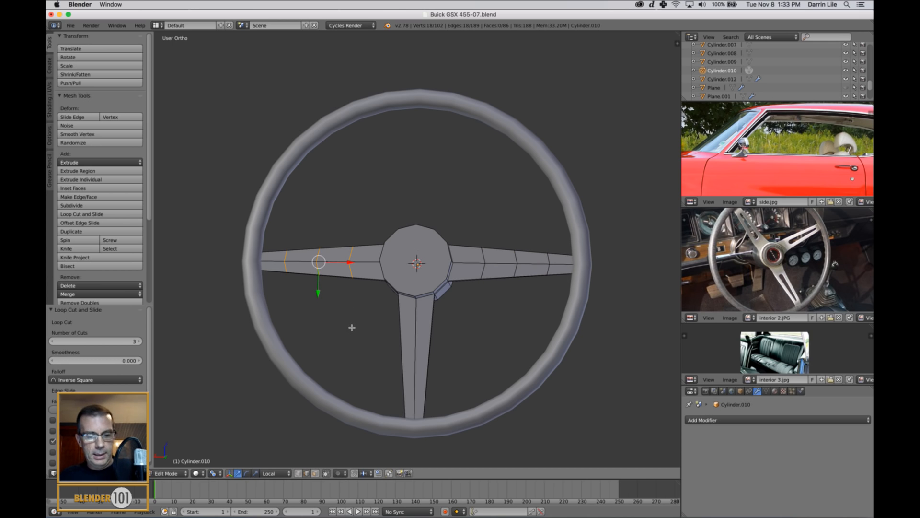
{"action": "key", "text": "ctrl+r"}
{"action": "scroll", "coordinate": [420, 332], "scroll_direction": "up", "scroll_amount": 1}
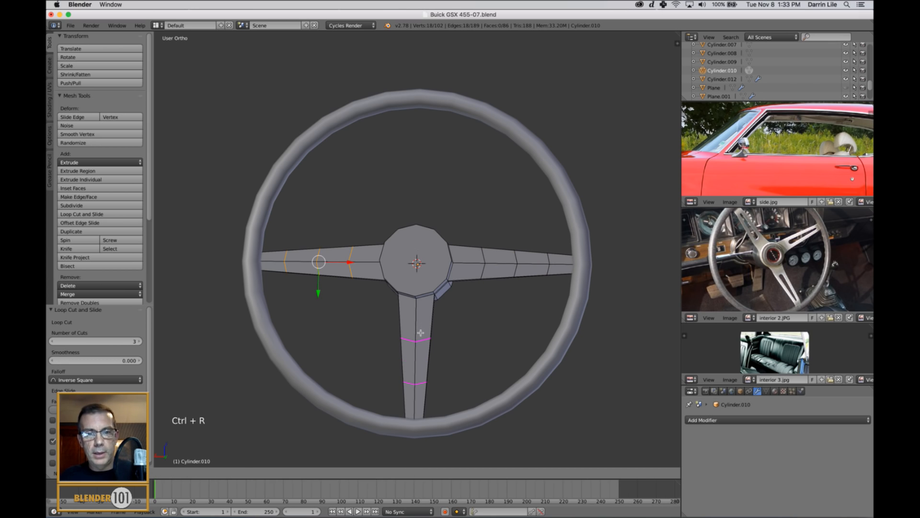
{"action": "left_click", "coordinate": [420, 332]}
{"action": "left_click", "coordinate": [421, 332]}
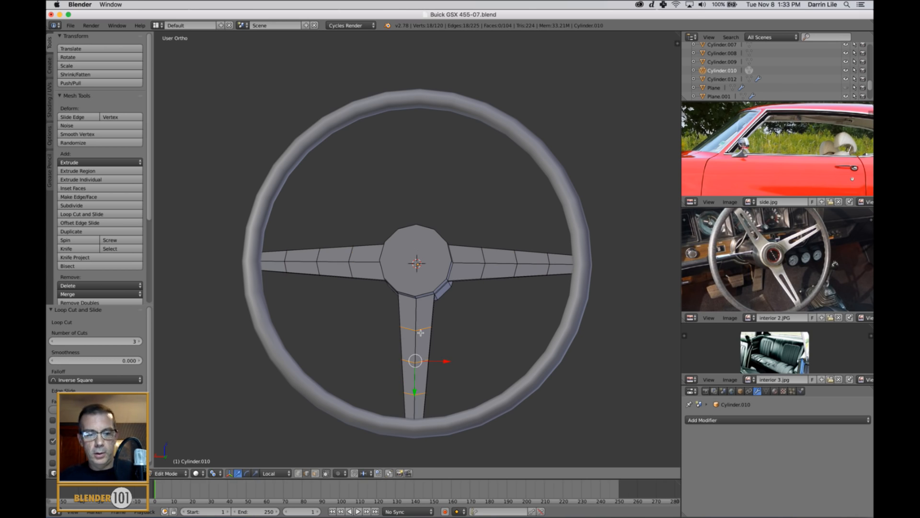
- Dissolve the middle of the three edge loops on the lower spoke, using Dissolve Edges
{"action": "right_click", "coordinate": [424, 365], "text": "alt"}
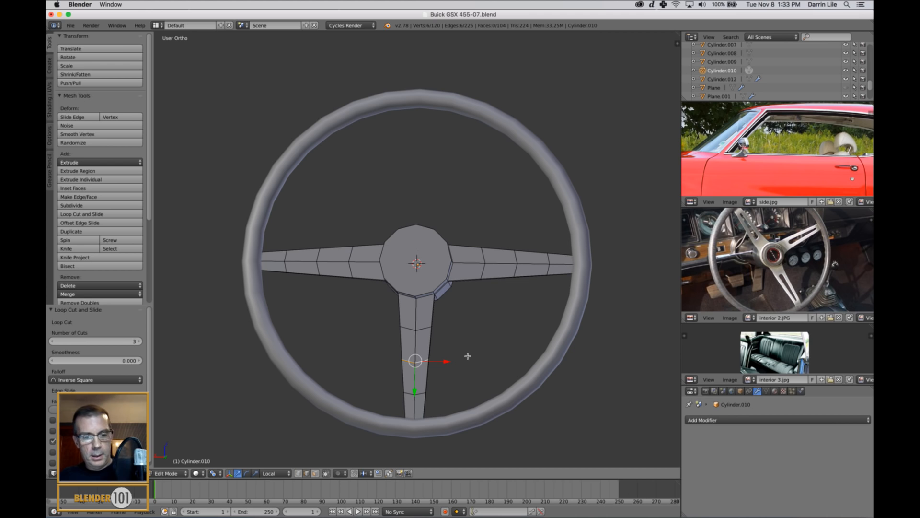
{"action": "key", "text": "x"}
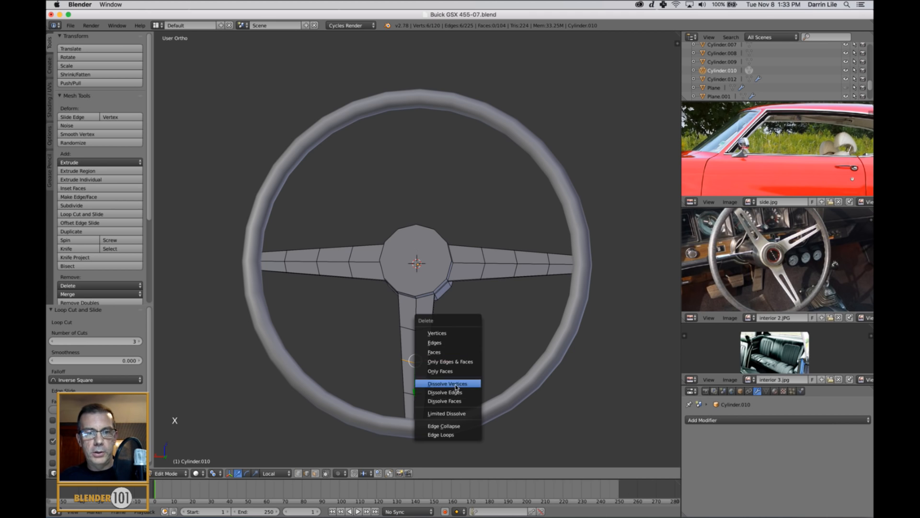
{"action": "left_click", "coordinate": [455, 391]}
{"action": "key", "text": "super+z"}
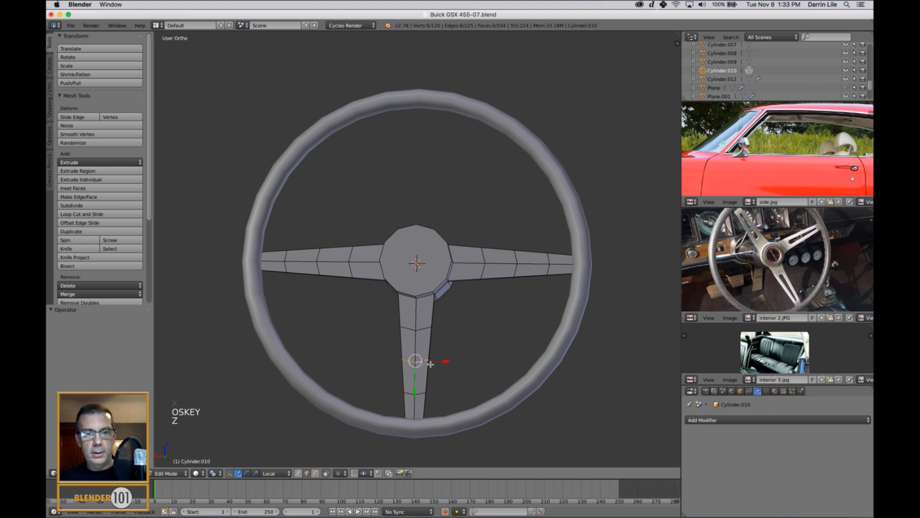
{"action": "middle_click_drag", "start_coordinate": [372, 301], "coordinate": [435, 358]}
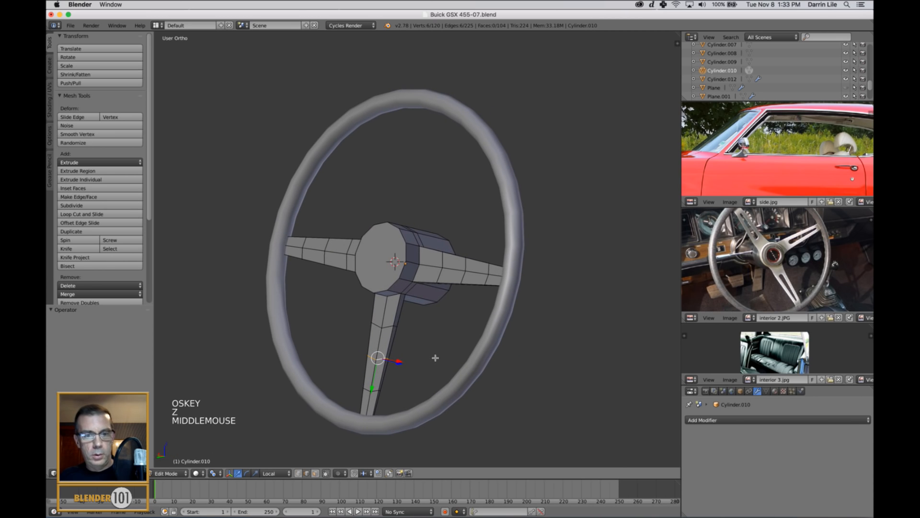
{"action": "key", "text": "x"}
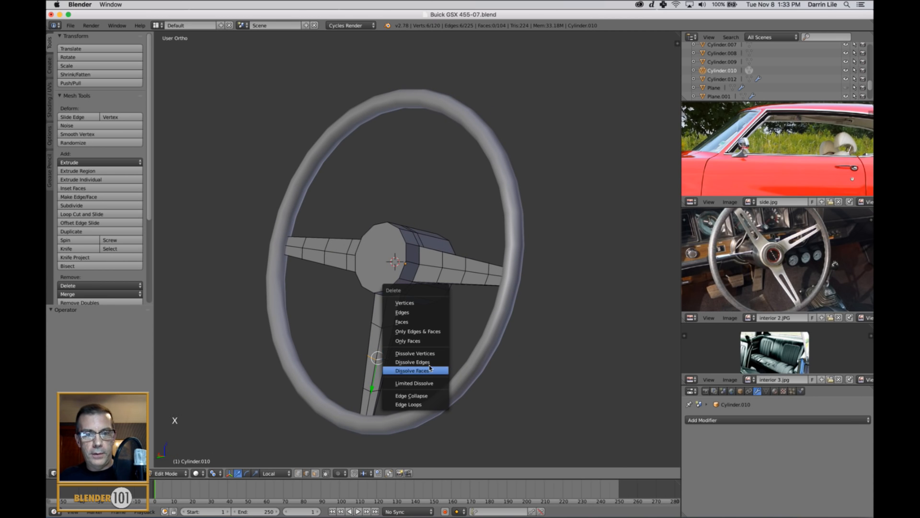
{"action": "left_click", "coordinate": [429, 367]}
- Dissolve the middle edge loop on the left spoke and the one on the right spoke
{"action": "middle_click_drag", "start_coordinate": [336, 335], "coordinate": [356, 314]}
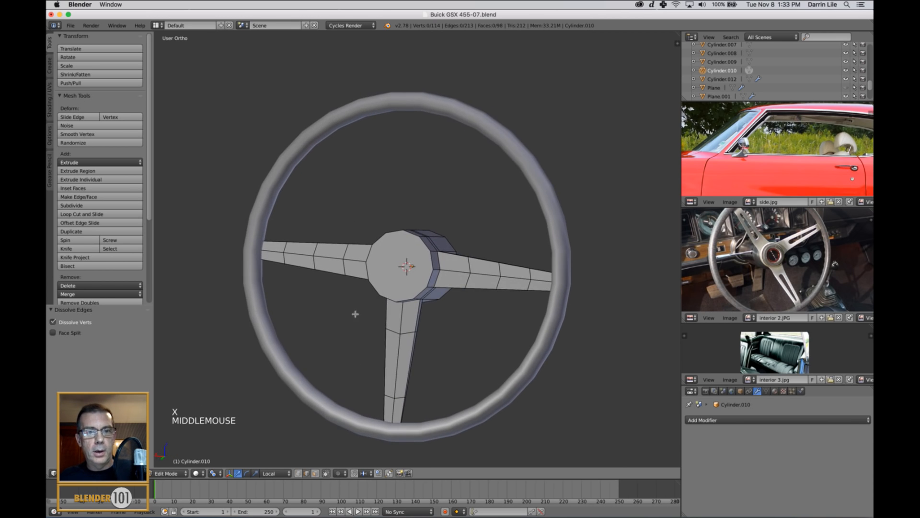
{"action": "right_click", "coordinate": [317, 256], "text": "alt"}
{"action": "key", "text": "x"}
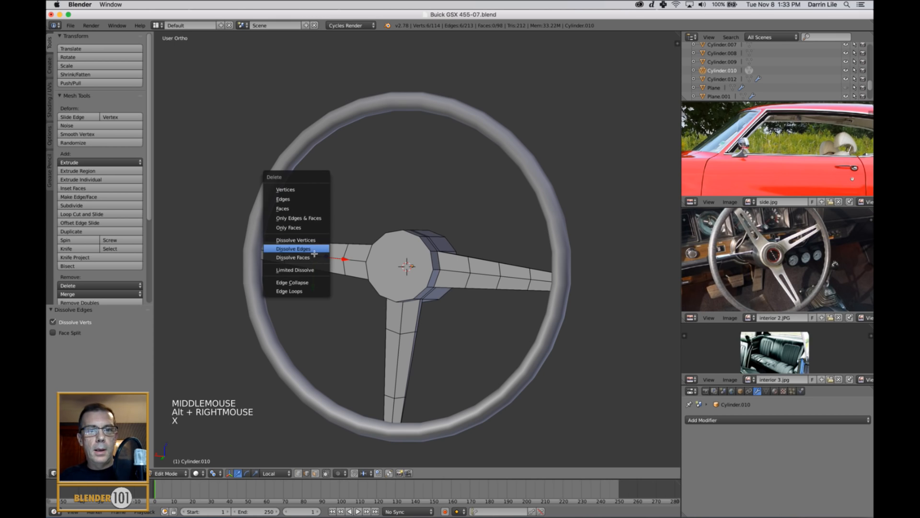
{"action": "left_click", "coordinate": [293, 248]}
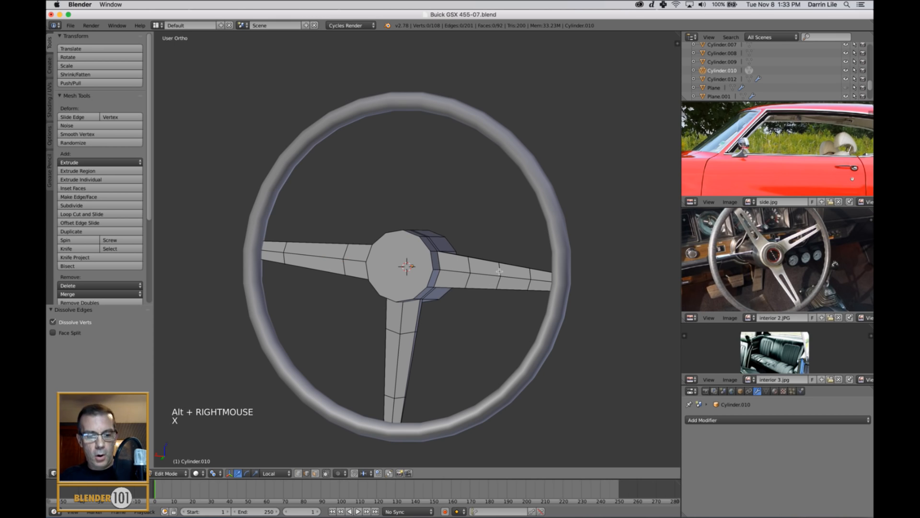
{"action": "right_click", "coordinate": [500, 271], "text": "alt"}
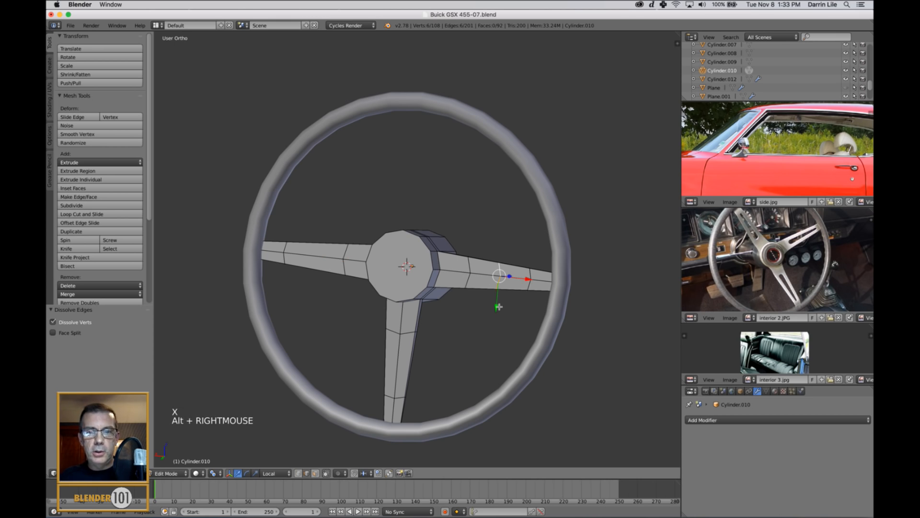
{"action": "key", "text": "x"}
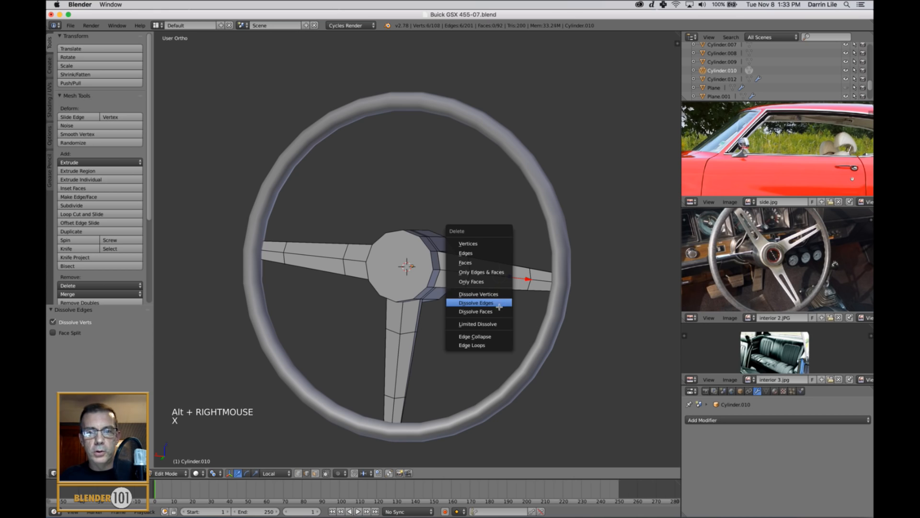
{"action": "left_click", "coordinate": [500, 304]}
- Switch to face selection and select the two long middle faces on the front of each of the three spokes
{"action": "middle_click_drag", "start_coordinate": [500, 304], "coordinate": [483, 330]}
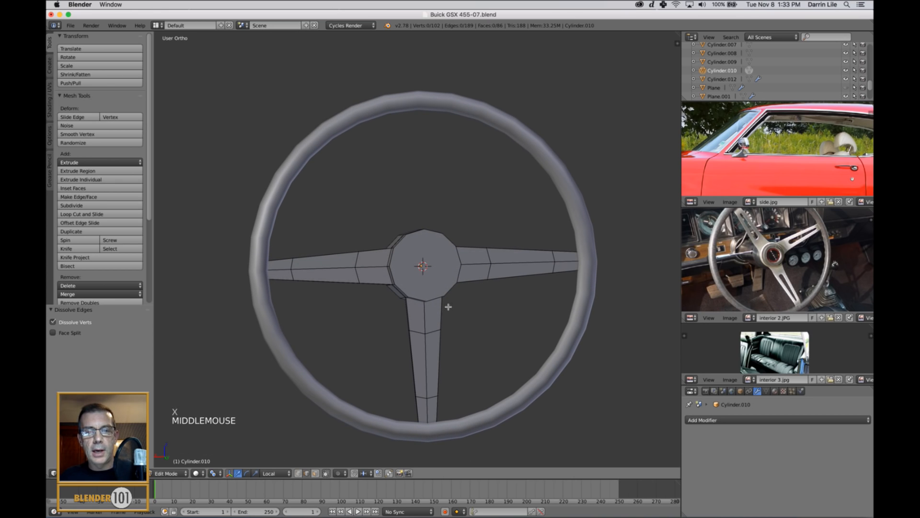
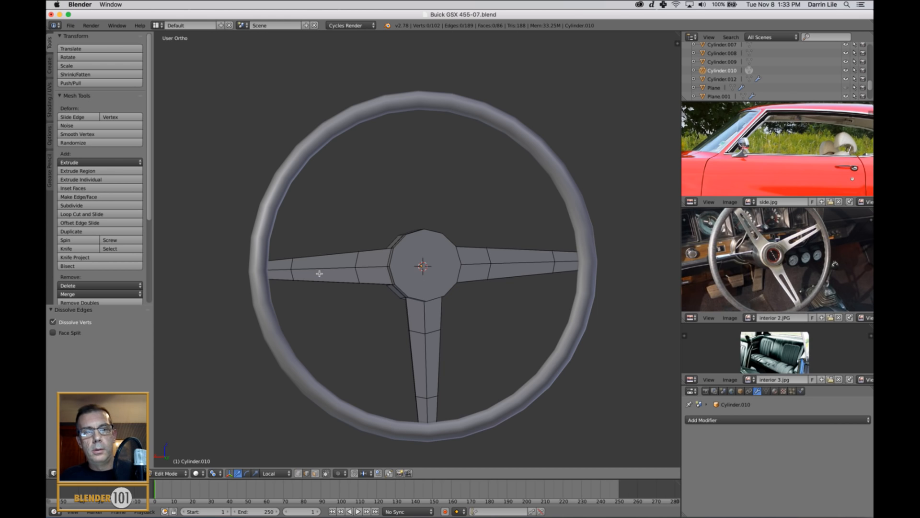
{"action": "key", "text": "ctrl+Tab"}
{"action": "left_click", "coordinate": [319, 271]}
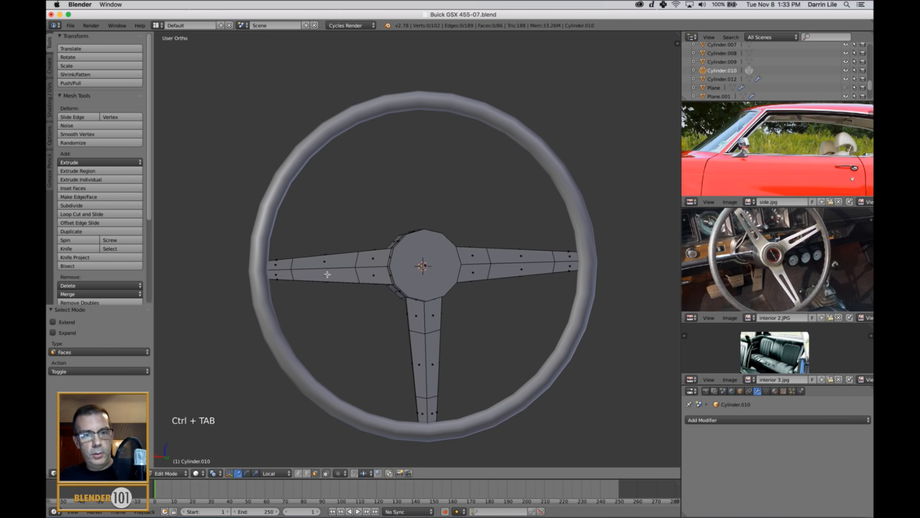
{"action": "scroll", "coordinate": [312, 276], "scroll_direction": "up", "scroll_amount": 1}
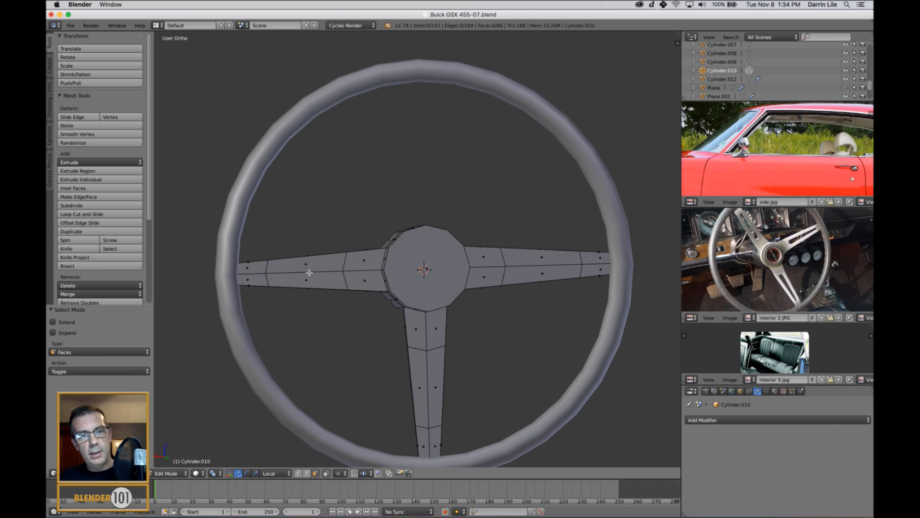
{"action": "right_click", "coordinate": [309, 272]}
{"action": "right_click", "coordinate": [320, 286], "text": "shift"}
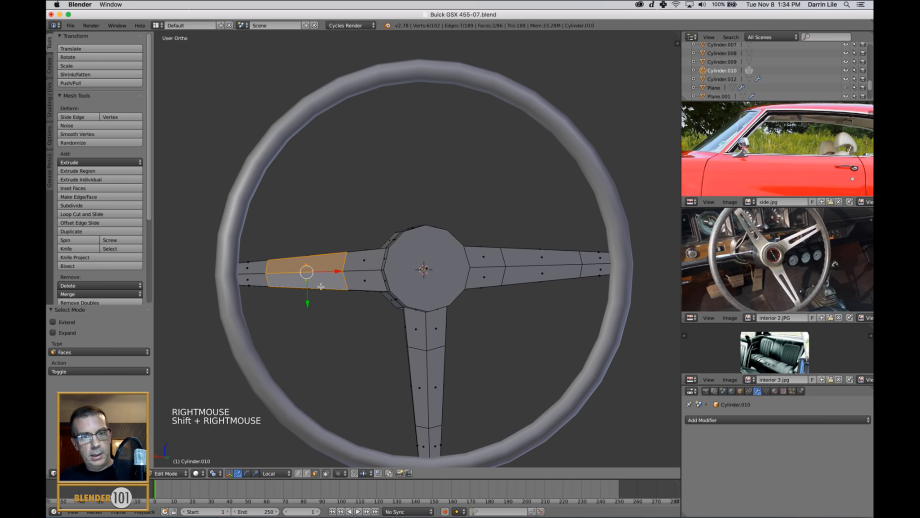
{"action": "right_click", "coordinate": [537, 276], "text": "shift"}
{"action": "right_click", "coordinate": [539, 265], "text": "shift"}
{"action": "right_click", "coordinate": [421, 400], "text": "shift"}
{"action": "right_click", "coordinate": [432, 393], "text": "shift"}
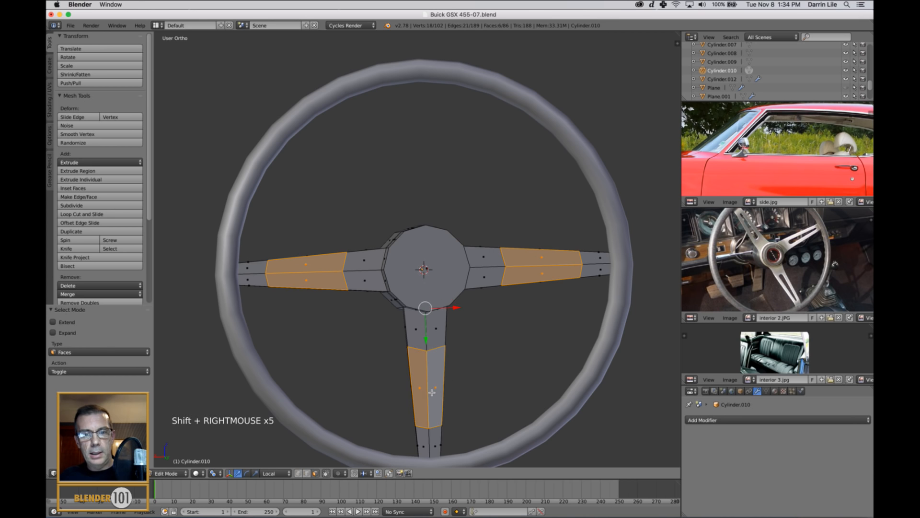
- Add the matching pairs of long middle faces on the reverse side of all three spokes to the selection
{"action": "middle_click_drag", "start_coordinate": [387, 384], "coordinate": [517, 290]}
{"action": "right_click", "coordinate": [526, 254], "text": "shift"}
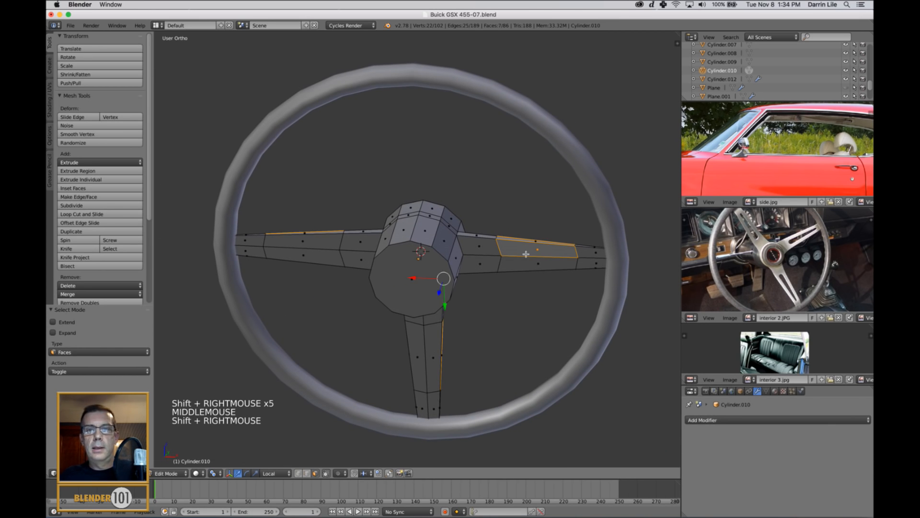
{"action": "right_click", "coordinate": [525, 269], "text": "shift"}
{"action": "right_click", "coordinate": [320, 260], "text": "shift"}
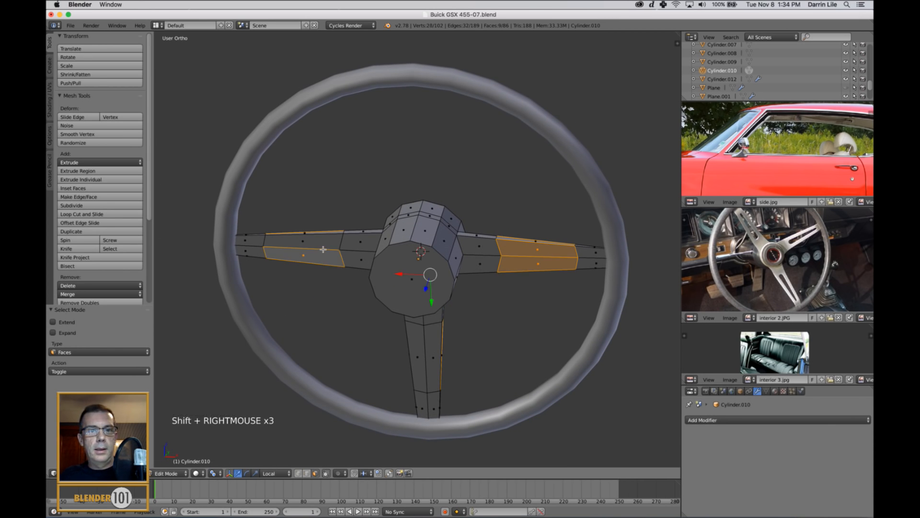
{"action": "right_click", "coordinate": [322, 246], "text": "shift"}
{"action": "middle_click_drag", "start_coordinate": [322, 245], "coordinate": [518, 318]}
{"action": "right_click", "coordinate": [432, 359], "text": "shift"}
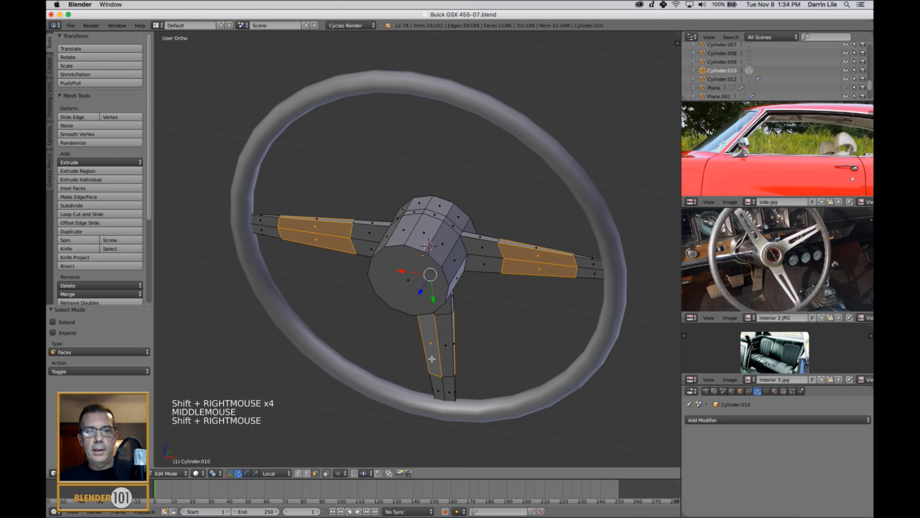
{"action": "right_click", "coordinate": [446, 351], "text": "shift"}
- Extrude the selected spoke faces in place and scale the new faces to about 0.799 to form inset panels
{"action": "middle_click_drag", "start_coordinate": [446, 352], "coordinate": [475, 333]}
{"action": "scroll", "coordinate": [470, 329], "scroll_direction": "up", "scroll_amount": 2}
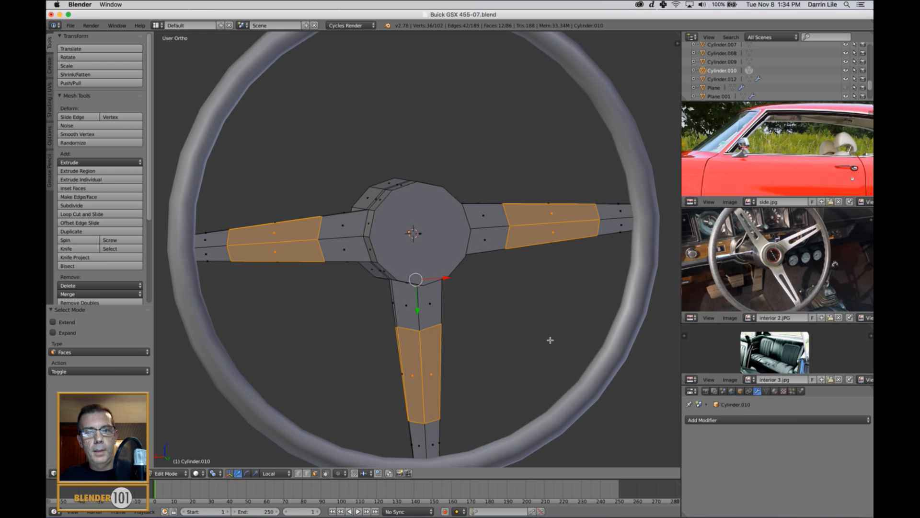
{"action": "middle_click_drag", "start_coordinate": [494, 333], "coordinate": [519, 331]}
{"action": "key", "text": "e"}
{"action": "left_click", "coordinate": [526, 330]}
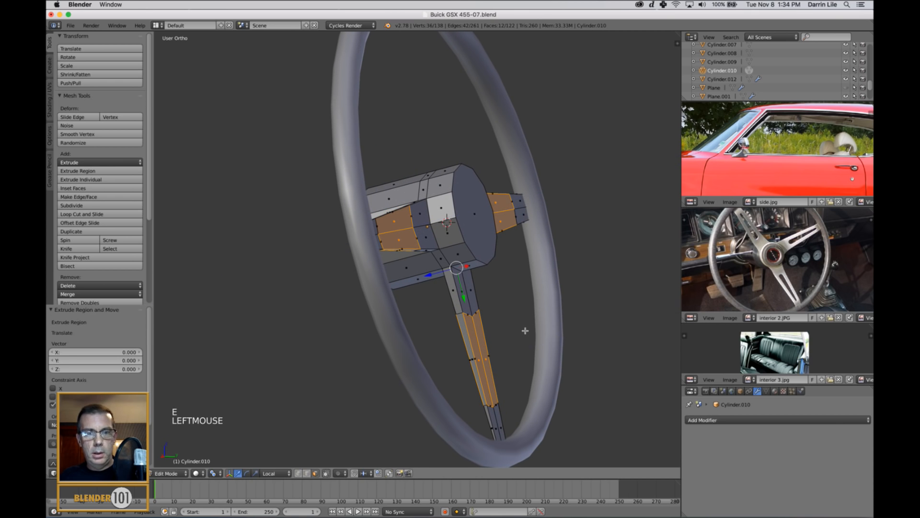
{"action": "key", "text": "s"}
{"action": "key", "text": "s"}
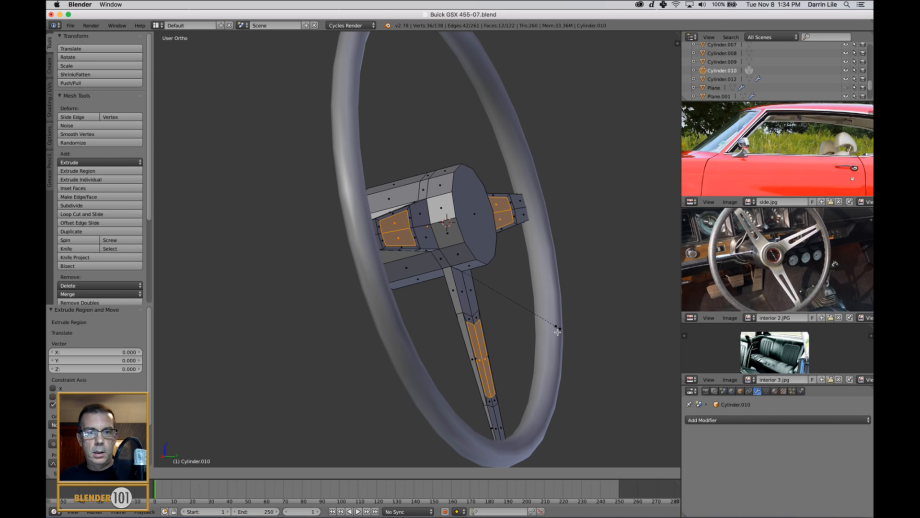
{"action": "left_click", "coordinate": [557, 331]}
{"action": "middle_click_drag", "start_coordinate": [563, 335], "coordinate": [526, 340]}
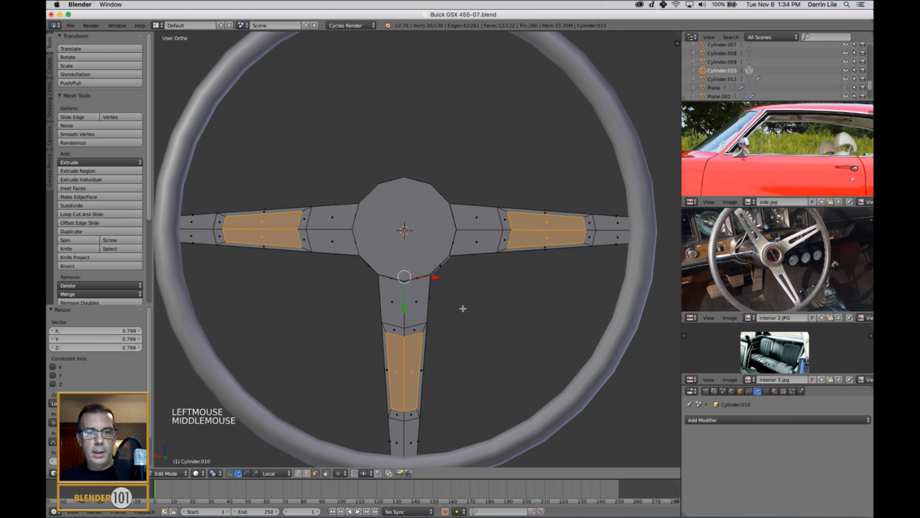
- Dissolve the edges of the selected inset panel faces on the three spokes
{"action": "middle_click_drag", "start_coordinate": [463, 309], "coordinate": [435, 310]}
{"action": "key", "text": "x"}
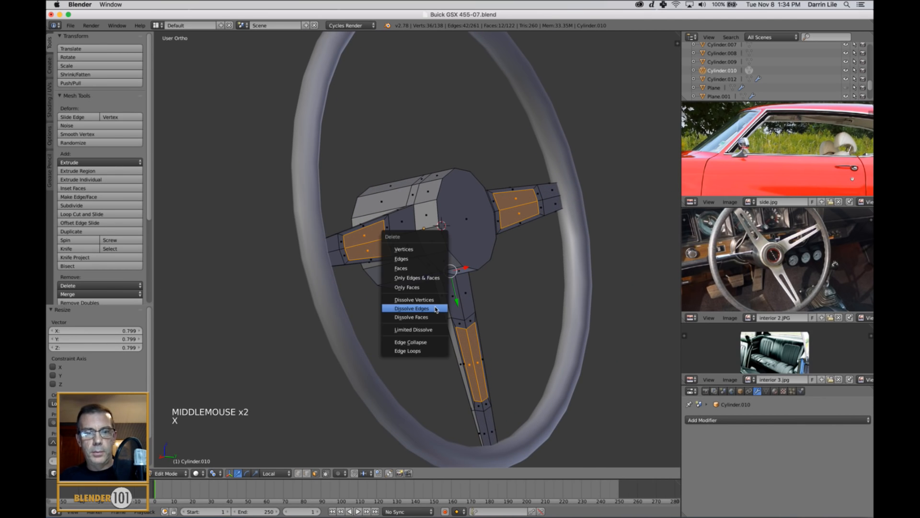
{"action": "left_click", "coordinate": [436, 308]}
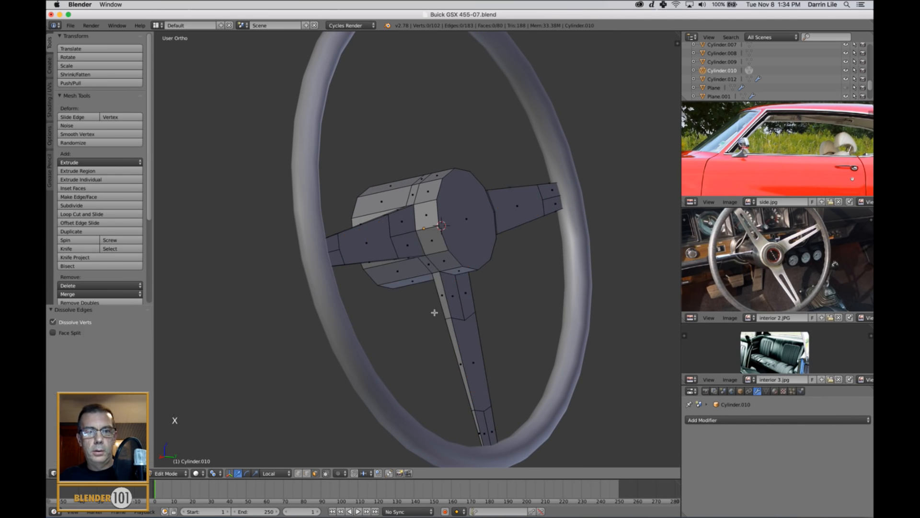
- Undo the edge dissolve and delete the selected inset panel faces from all three spokes
{"action": "key", "text": "super+z"}
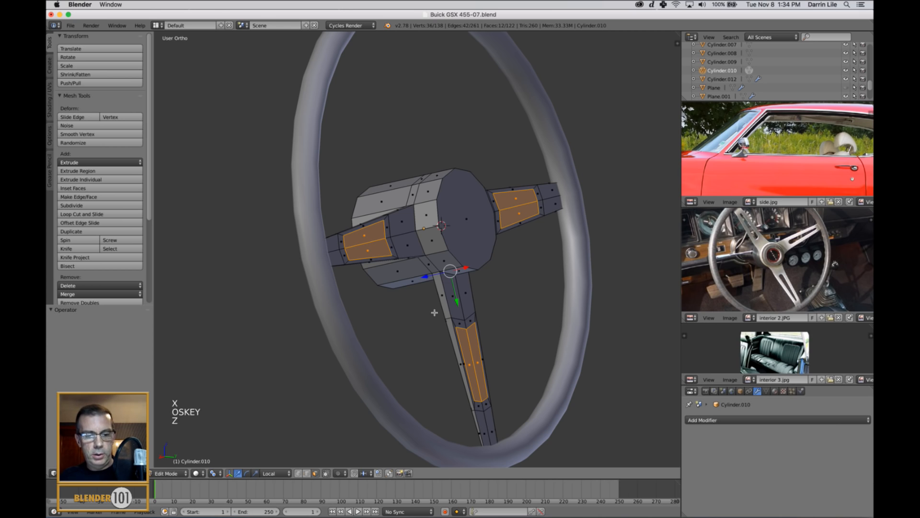
{"action": "key", "text": "x"}
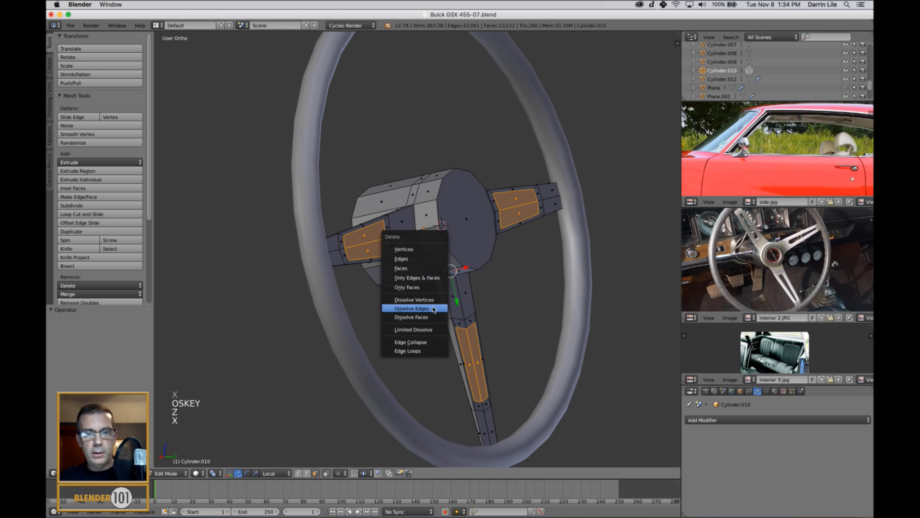
{"action": "left_click", "coordinate": [410, 270]}
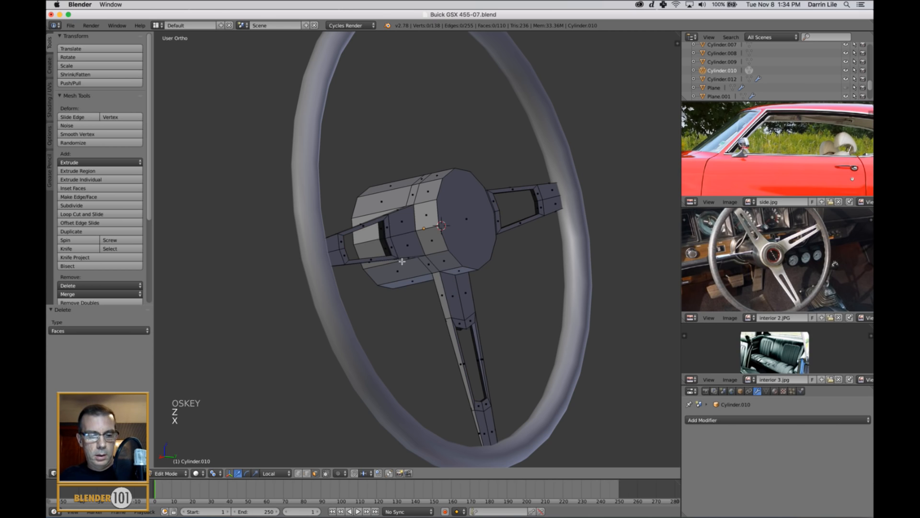
- Switch to edge selection, select the front and back opening loops on the left spoke, and bridge them with Bridge Edge Loops
{"action": "key", "text": "ctrl+Tab"}
{"action": "left_click", "coordinate": [388, 241]}
{"action": "right_click", "coordinate": [386, 238], "text": "alt"}
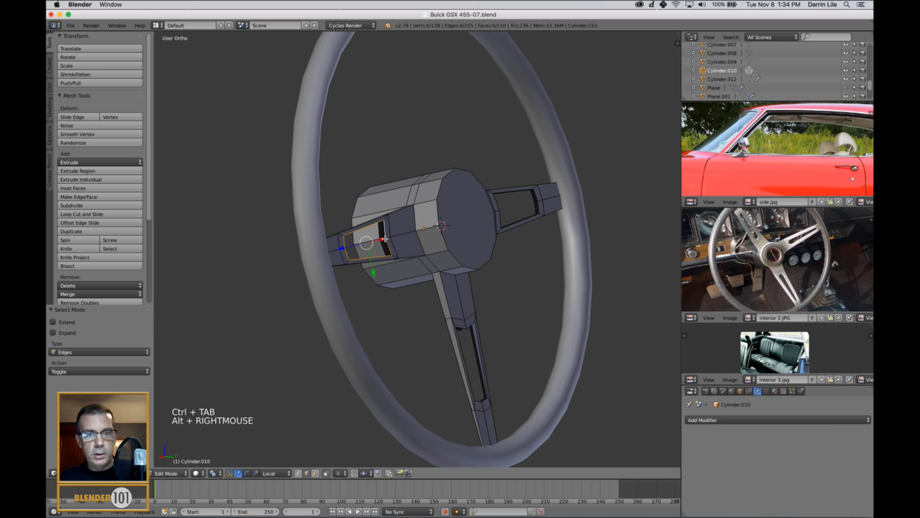
{"action": "right_click", "coordinate": [381, 239], "text": "alt+shift"}
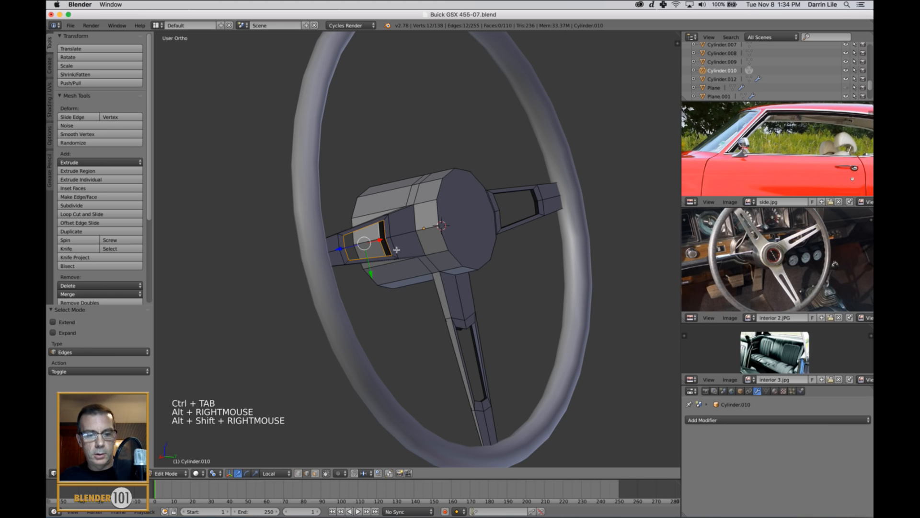
{"action": "key", "text": "ctrl+b"}
{"action": "right_click", "coordinate": [468, 296]}
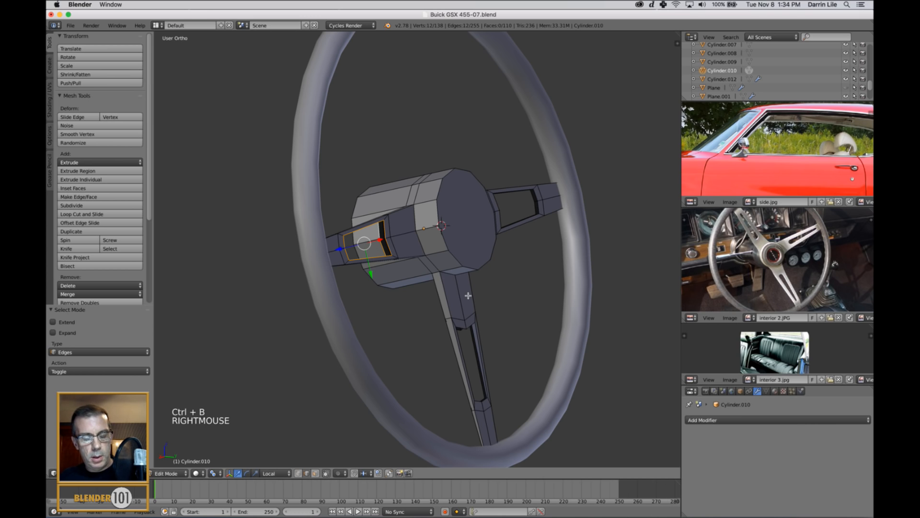
{"action": "key", "text": "ctrl+e"}
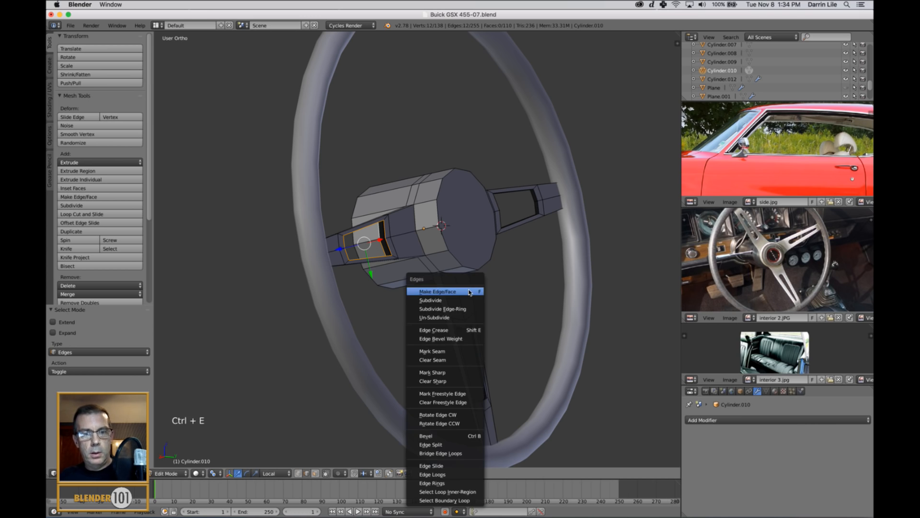
{"action": "left_click", "coordinate": [460, 454]}
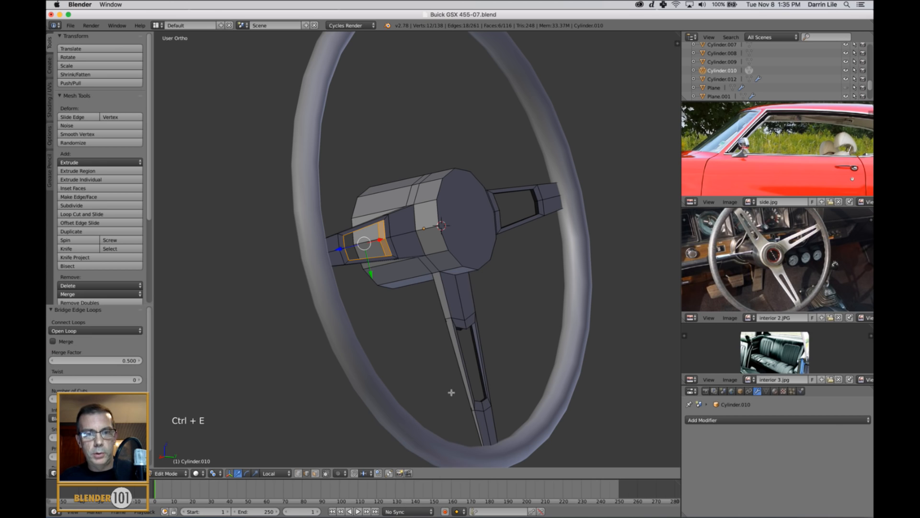
{"action": "key", "text": "a"}
- Undo the bridging, face deletion and inset extrusion on the spokes
{"action": "middle_click_drag", "start_coordinate": [430, 317], "coordinate": [422, 322]}
{"action": "scroll", "coordinate": [422, 322], "scroll_direction": "down", "scroll_amount": 2}
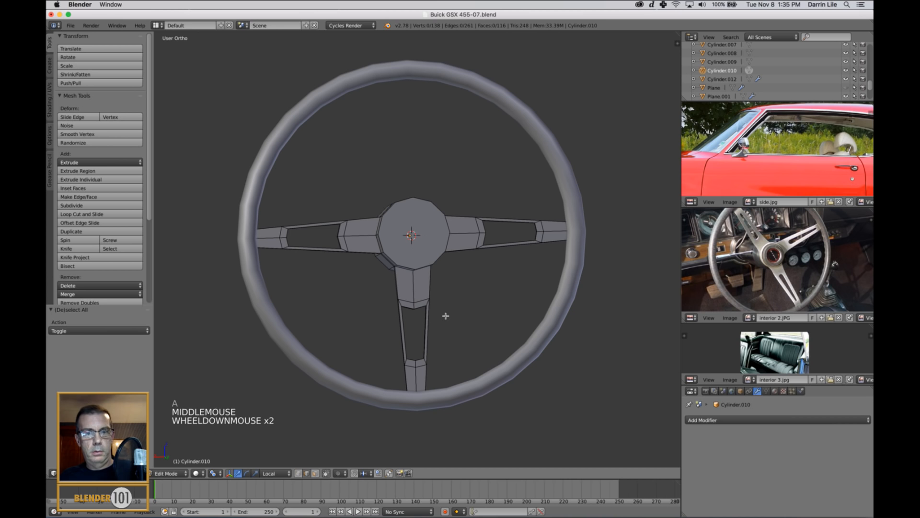
{"action": "scroll", "coordinate": [360, 291], "scroll_direction": "up", "scroll_amount": 3}
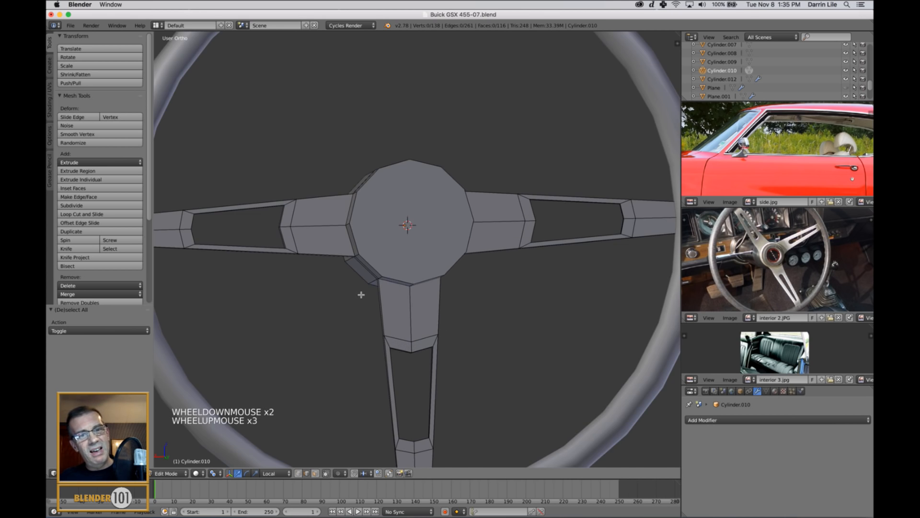
{"action": "middle_click_drag", "start_coordinate": [359, 293], "coordinate": [368, 288]}
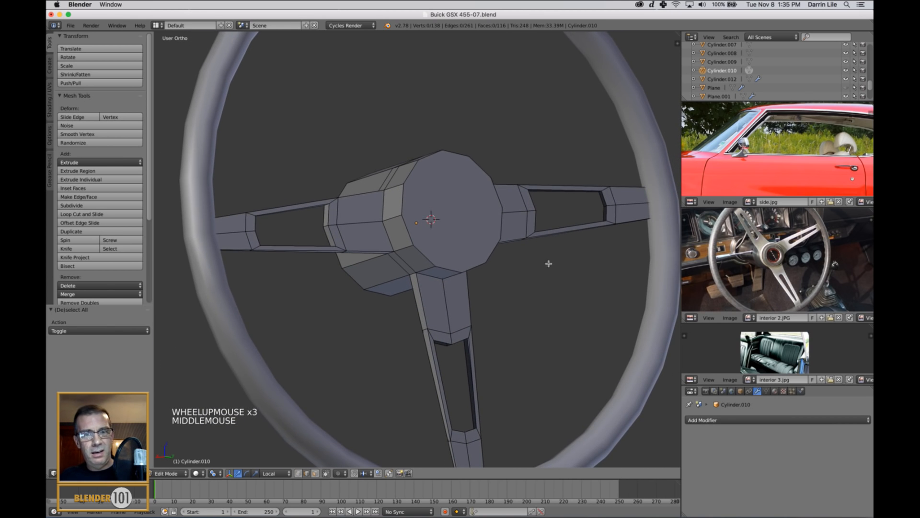
{"action": "middle_click_drag", "start_coordinate": [549, 264], "coordinate": [532, 274]}
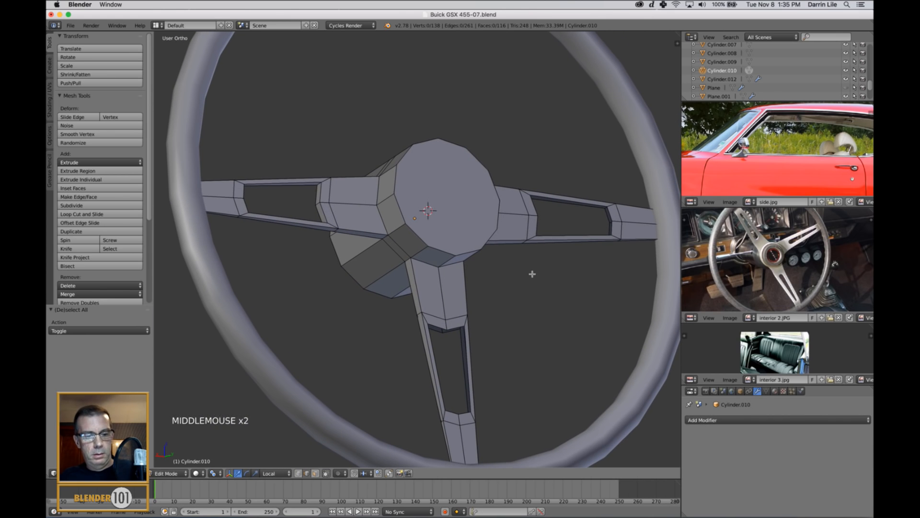
{"action": "key", "text": "super+z"}
{"action": "key", "text": "super+z"}
{"action": "key", "text": "super+z"}
{"action": "key", "text": "super+z"}
{"action": "key", "text": "super+z"}
{"action": "key", "text": "super+z"}
{"action": "key", "text": "super+z"}
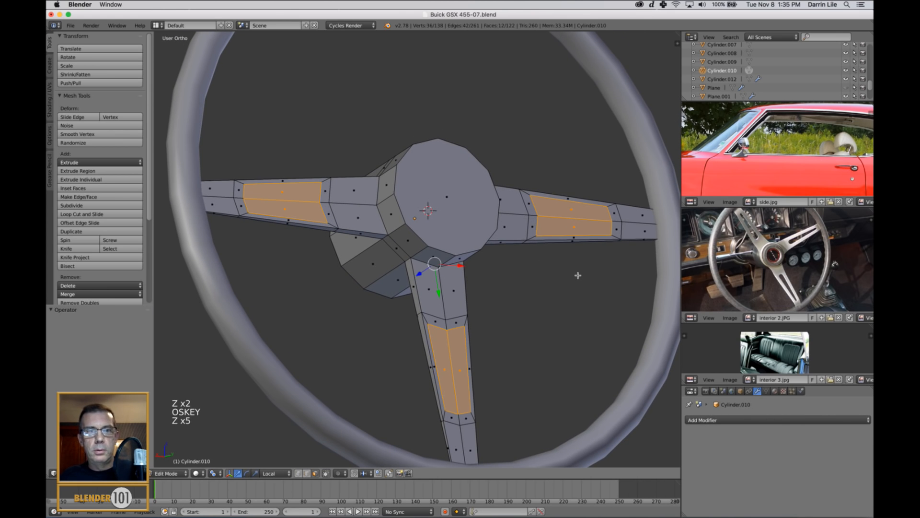
{"action": "mouse_move", "coordinate": [577, 275]}
{"action": "middle_mouse_down"}
{"action": "mouse_move", "coordinate": [563, 284]}
{"action": "mouse_move", "coordinate": [654, 275]}
{"action": "mouse_move", "coordinate": [621, 269]}
{"action": "mouse_move", "coordinate": [565, 285]}
{"action": "middle_mouse_up"}
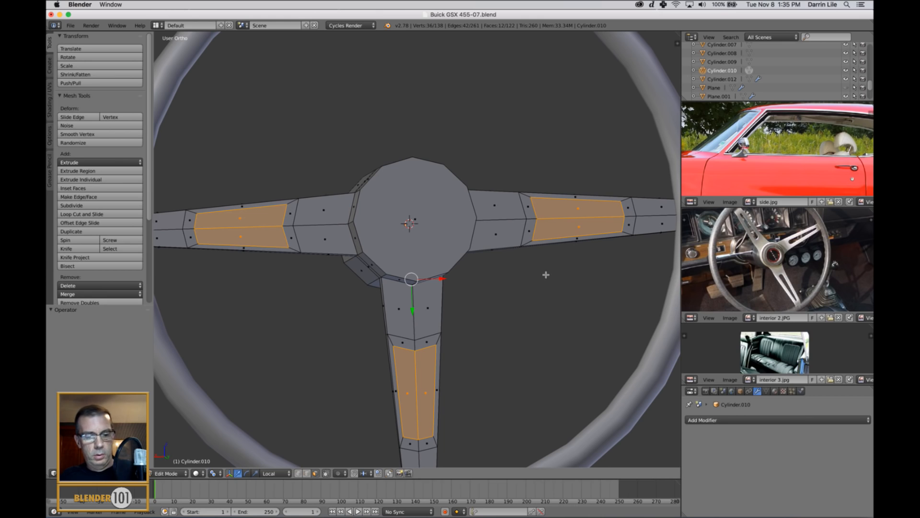
{"action": "key", "text": "super+z"}
{"action": "key", "text": "super+z"}
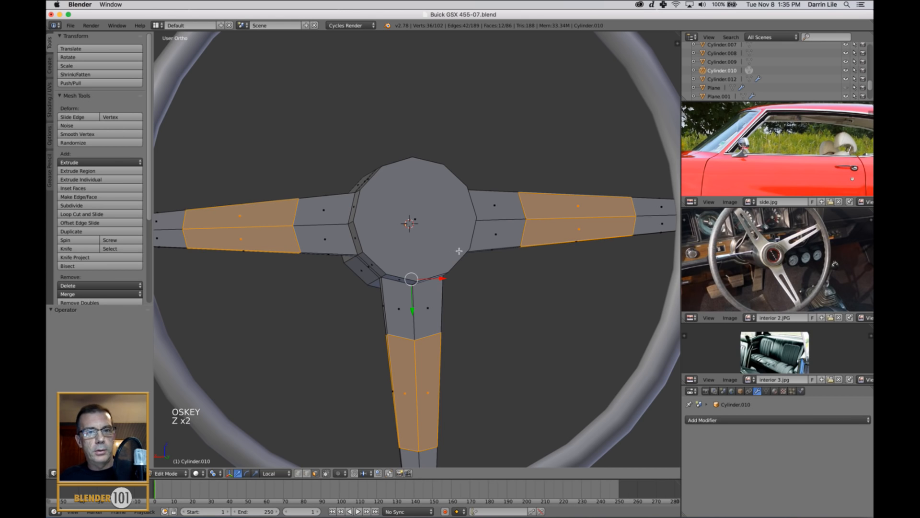
- Try adding lengthwise loop cuts through both halves of the left spoke, and undo them
{"action": "scroll", "coordinate": [459, 251], "scroll_direction": "down", "scroll_amount": 4}
{"action": "key", "text": "a"}
{"action": "scroll", "coordinate": [460, 251], "scroll_direction": "up", "scroll_amount": 3}
{"action": "middle_click_drag", "start_coordinate": [457, 251], "coordinate": [398, 232], "text": "shift"}
{"action": "scroll", "coordinate": [421, 262], "scroll_direction": "up", "scroll_amount": 2}
{"action": "scroll", "coordinate": [421, 262], "scroll_direction": "up", "scroll_amount": 1}
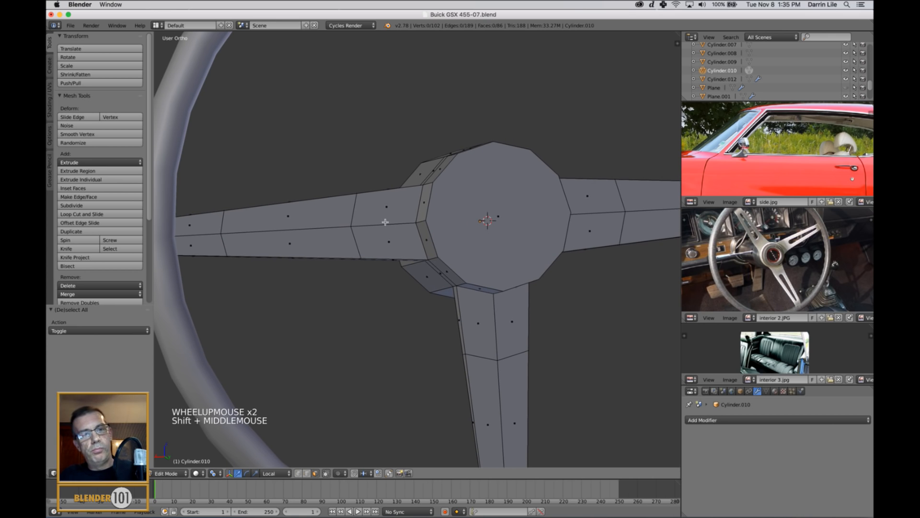
{"action": "scroll", "coordinate": [387, 221], "scroll_direction": "down", "scroll_amount": 1}
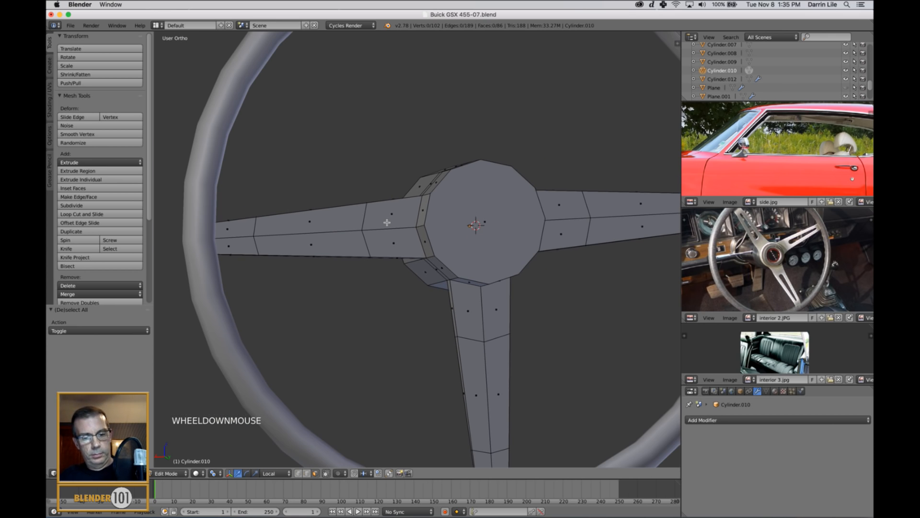
{"action": "key", "text": "ctrl+r"}
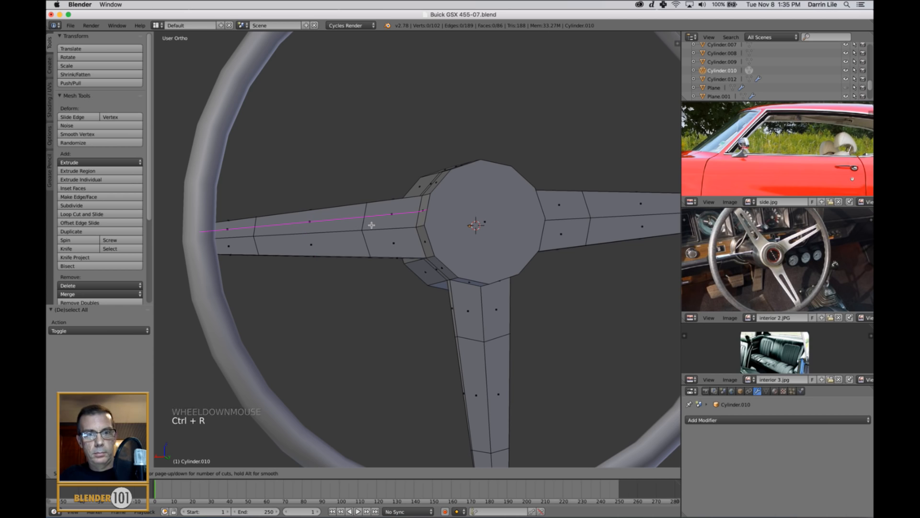
{"action": "left_click", "coordinate": [371, 225]}
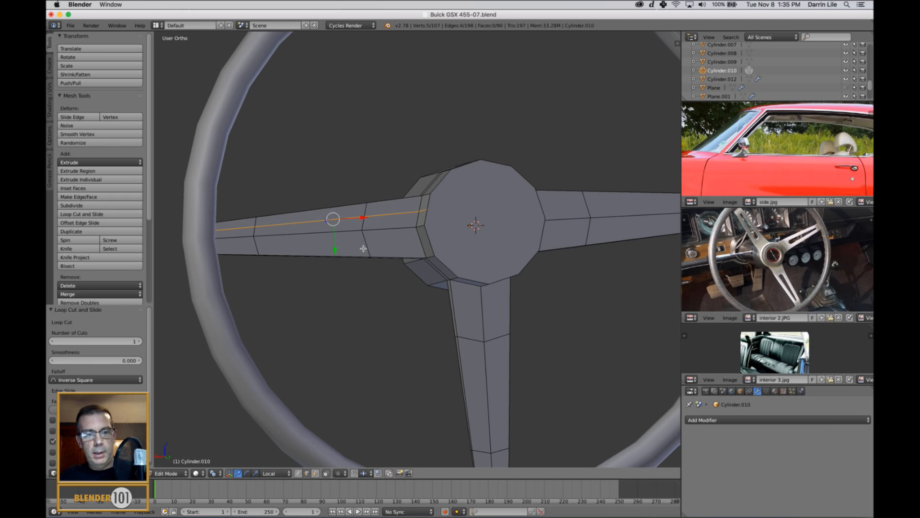
{"action": "key", "text": "ctrl+r"}
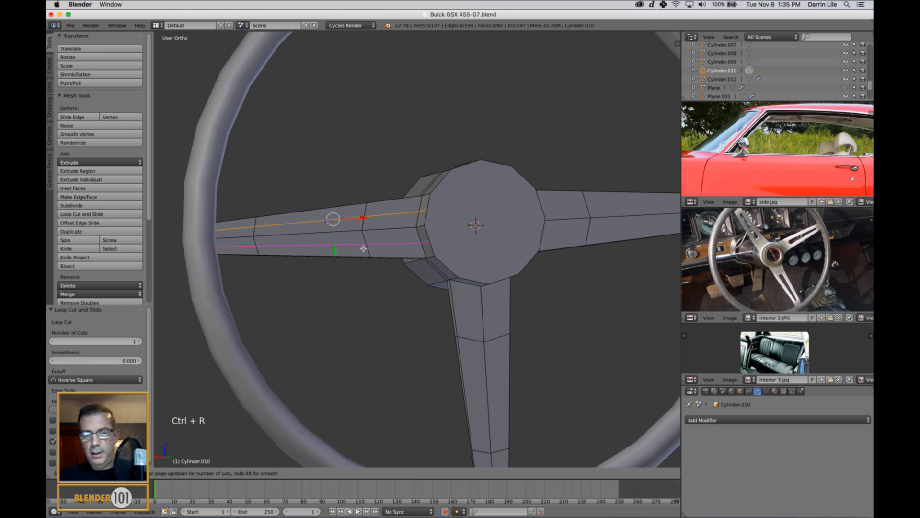
{"action": "left_click", "coordinate": [363, 248]}
{"action": "right_click", "coordinate": [363, 248]}
{"action": "middle_click_drag", "start_coordinate": [359, 250], "coordinate": [362, 270]}
{"action": "key", "text": "super+z"}
{"action": "key", "text": "super+z"}
- Return to Object Mode, deselect everything and examine the overall shape of the steering wheel
{"action": "scroll", "coordinate": [360, 251], "scroll_direction": "down", "scroll_amount": 2}
{"action": "key", "text": "Tab"}
{"action": "scroll", "coordinate": [382, 285], "scroll_direction": "down", "scroll_amount": 5}
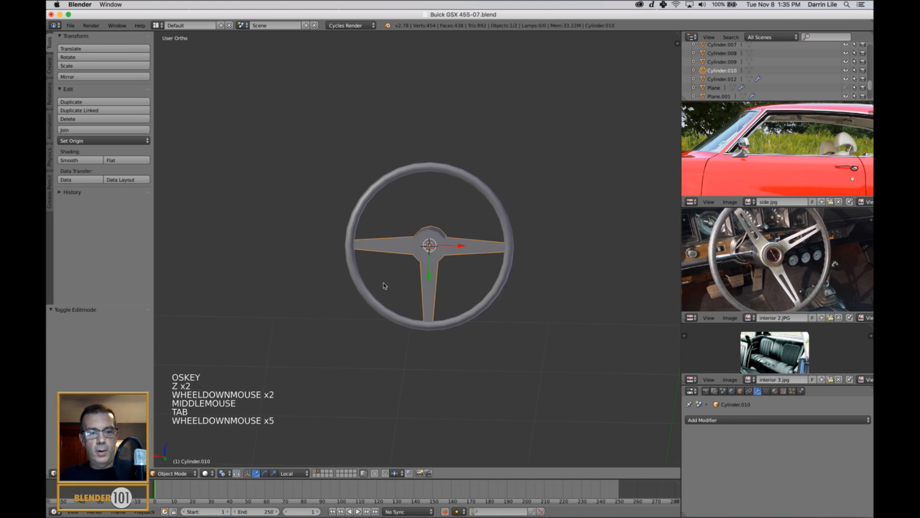
{"action": "key", "text": "a"}
{"action": "middle_click_drag", "start_coordinate": [383, 302], "coordinate": [410, 312]}
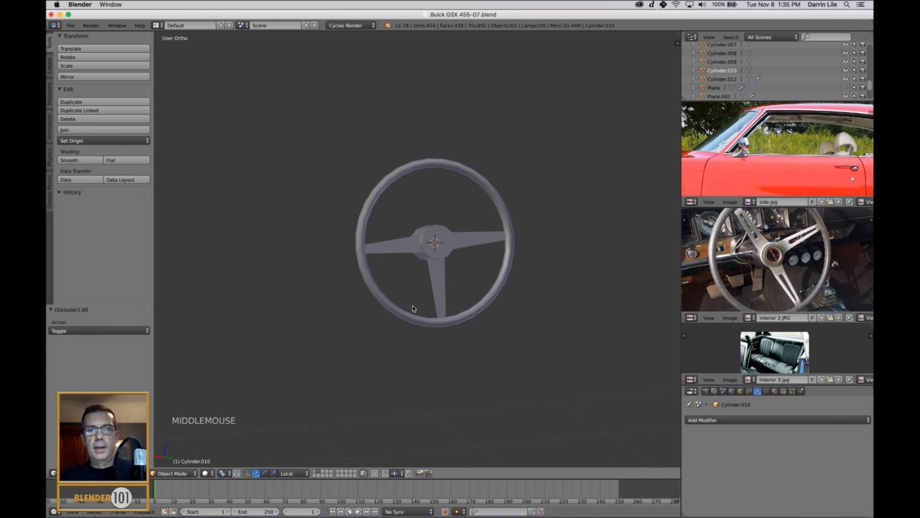
{"action": "scroll", "coordinate": [486, 303], "scroll_direction": "up", "scroll_amount": 3}
{"action": "middle_click_drag", "start_coordinate": [487, 303], "coordinate": [437, 304], "text": "shift"}
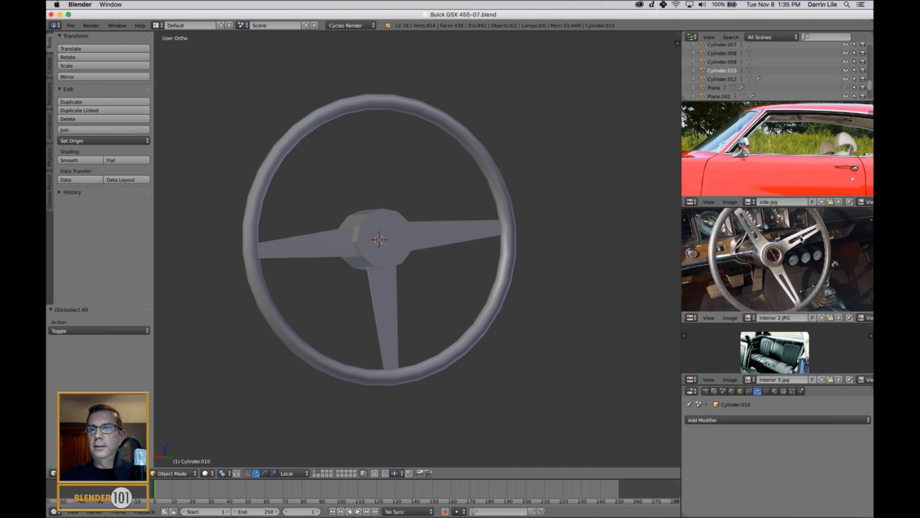
{"action": "middle_click_drag", "start_coordinate": [393, 299], "coordinate": [430, 308]}
- In Edit Mode, select the hub's front face, extrude it in place and scale the new face to 0.790
{"action": "key", "text": "Tab"}
{"action": "right_click", "coordinate": [384, 238]}
{"action": "scroll", "coordinate": [400, 256], "scroll_direction": "up", "scroll_amount": 2}
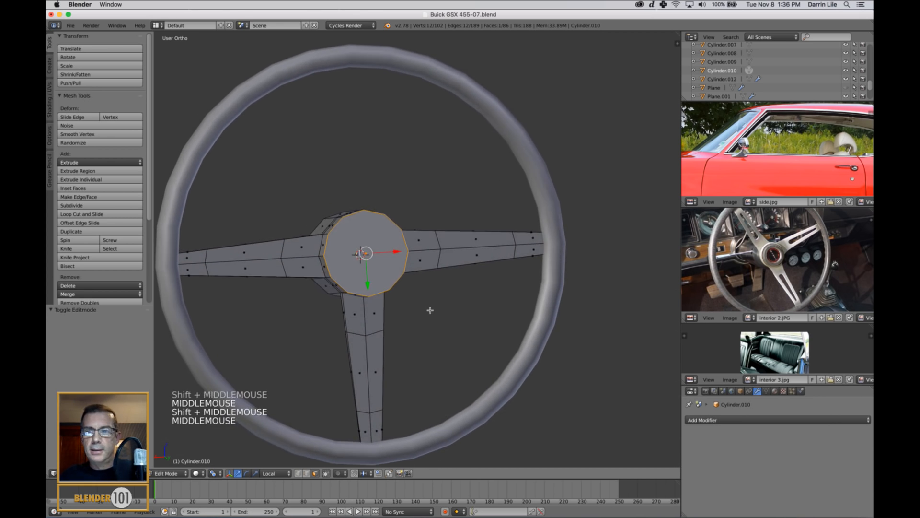
{"action": "scroll", "coordinate": [430, 307], "scroll_direction": "up", "scroll_amount": 1}
{"action": "key", "text": "e"}
{"action": "key", "text": "e"}
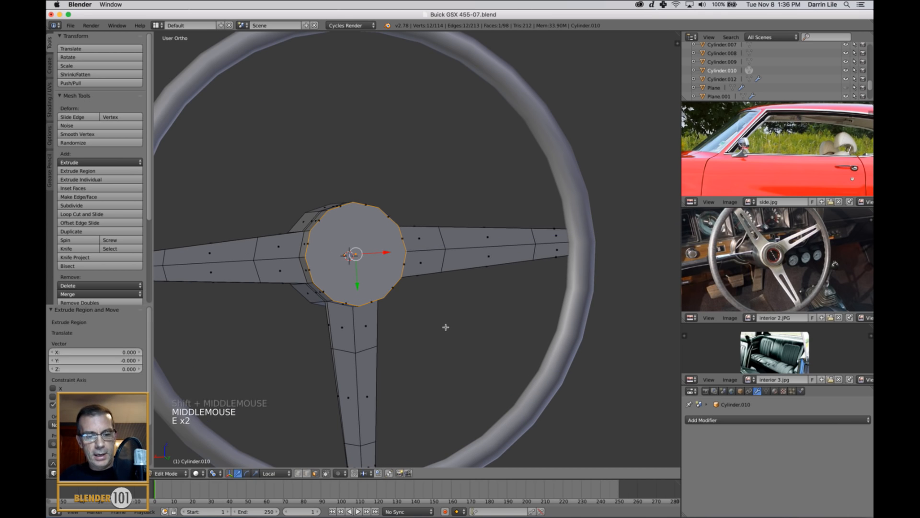
{"action": "key", "text": "s"}
{"action": "left_click", "coordinate": [421, 314]}
{"action": "mouse_move", "coordinate": [421, 314]}
{"action": "middle_mouse_down"}
{"action": "mouse_move", "coordinate": [417, 323]}
{"action": "mouse_move", "coordinate": [433, 327]}
{"action": "middle_mouse_up"}
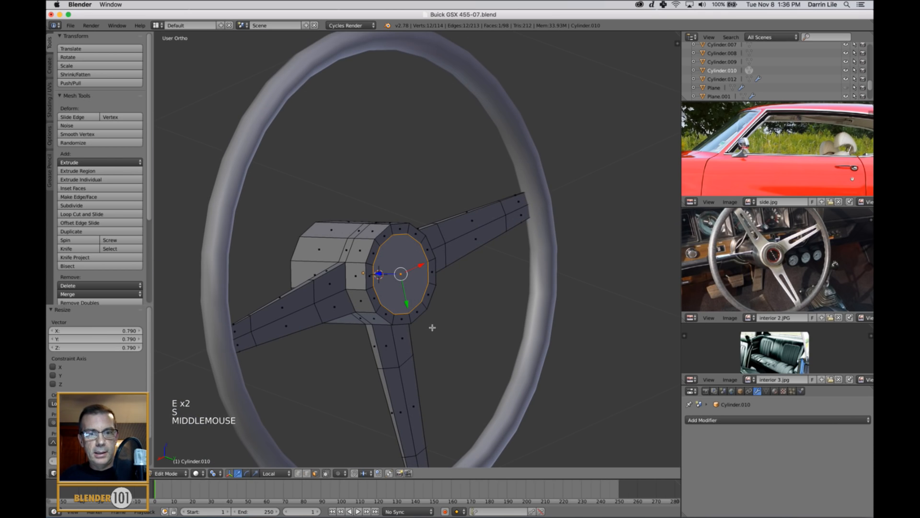
{"action": "key", "text": "e"}
{"action": "key", "text": "e"}
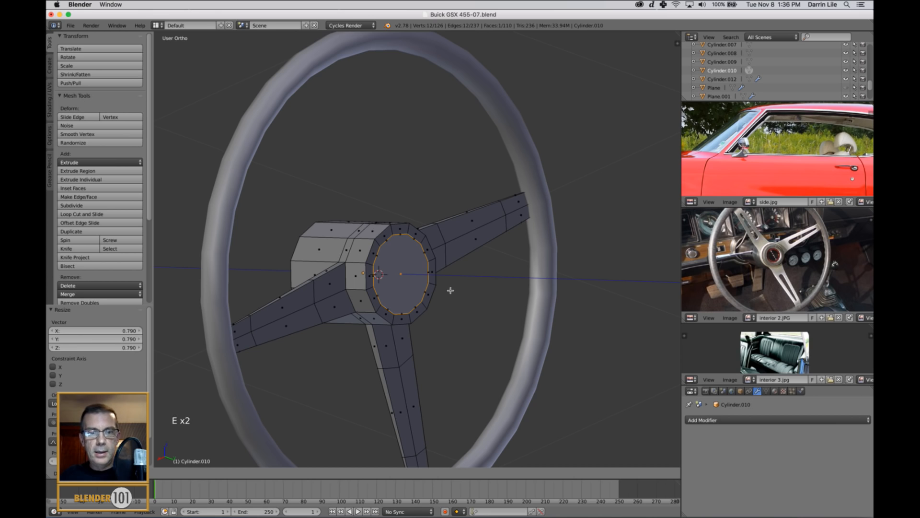
{"action": "right_click", "coordinate": [499, 307]}
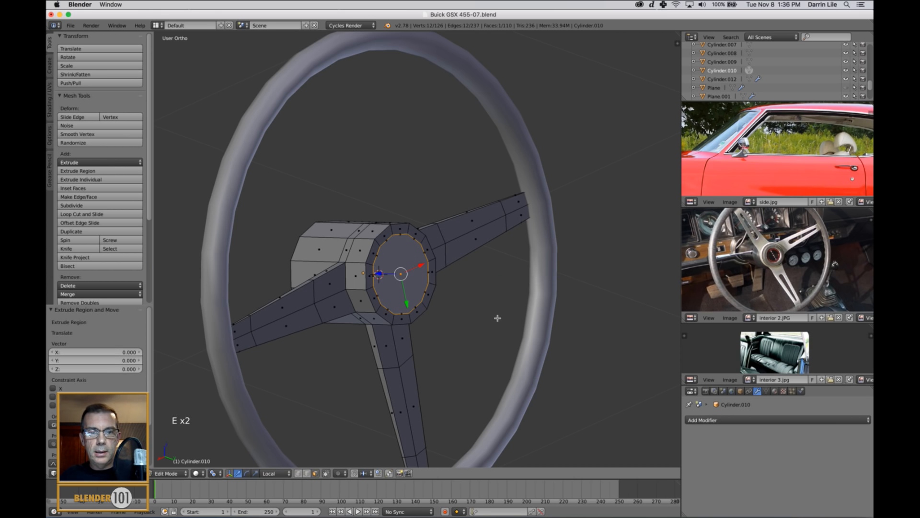
{"action": "key", "text": "super+z"}
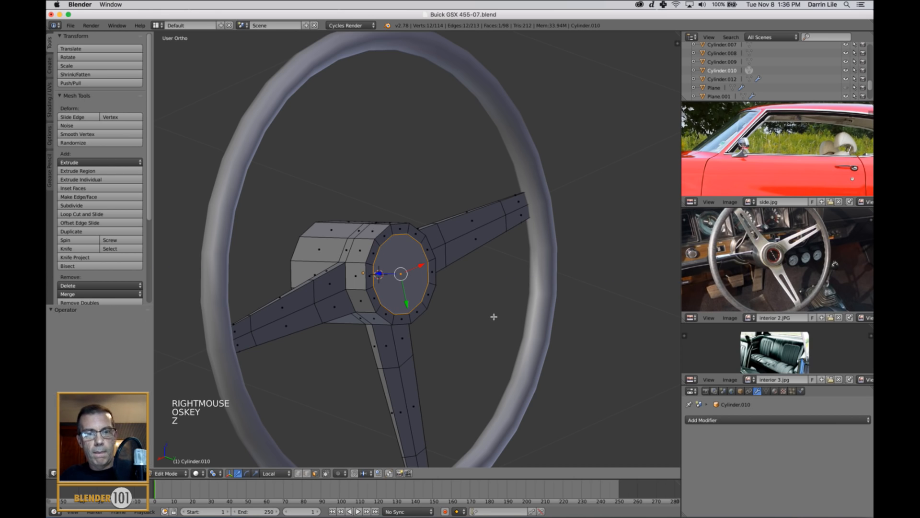
- Extrude the hub's inner front face inward to a Z value of -0.017 to form a recess
{"action": "left_click", "coordinate": [217, 477]}
{"action": "left_click", "coordinate": [234, 441]}
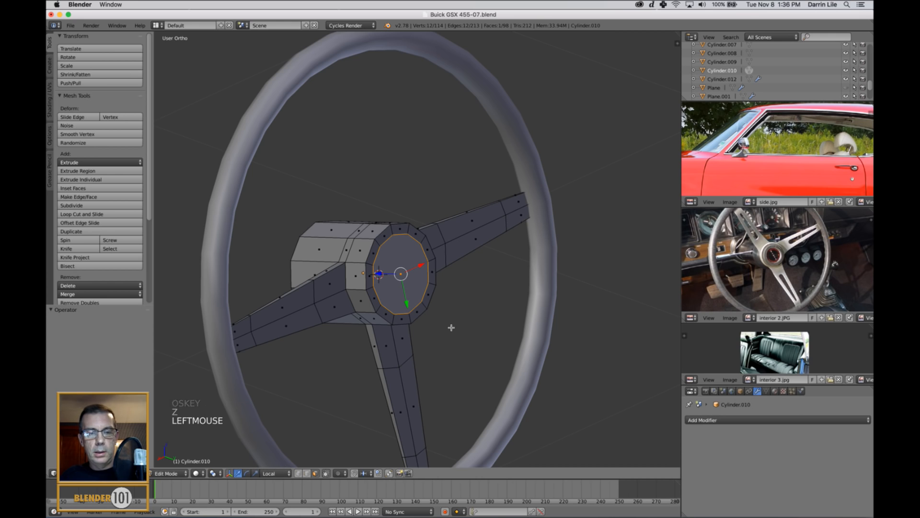
{"action": "key", "text": "e"}
{"action": "key", "text": "e"}
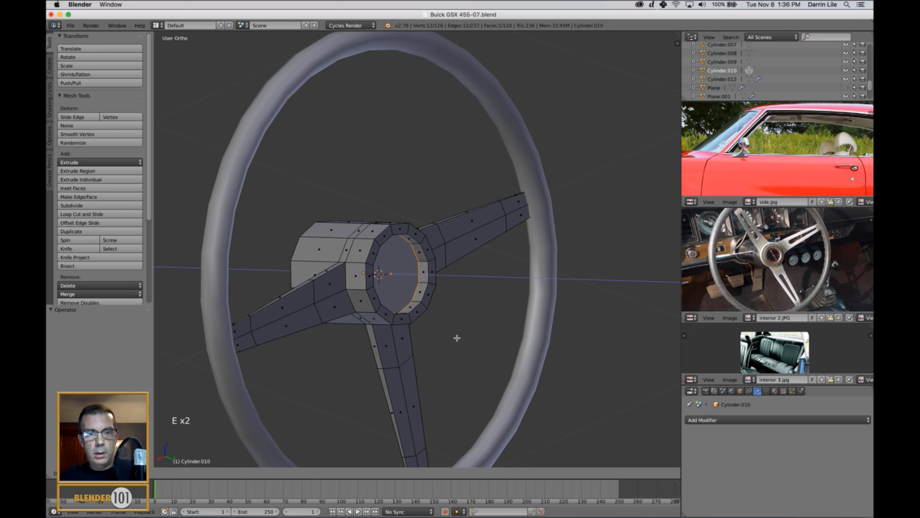
{"action": "left_click", "coordinate": [461, 338]}
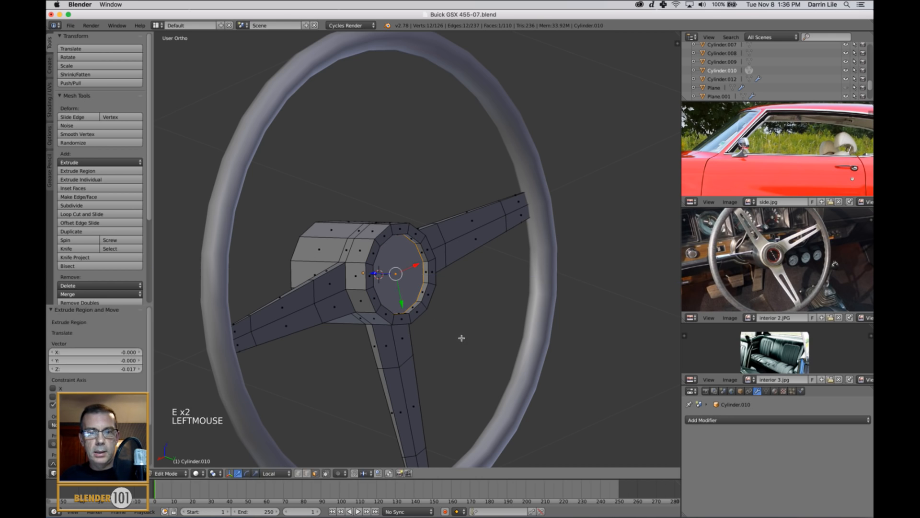
- Delete the recessed face at the centre of the hub
{"action": "middle_click_drag", "start_coordinate": [460, 335], "coordinate": [445, 322]}
{"action": "scroll", "coordinate": [424, 320], "scroll_direction": "up", "scroll_amount": 2}
{"action": "key", "text": "x"}
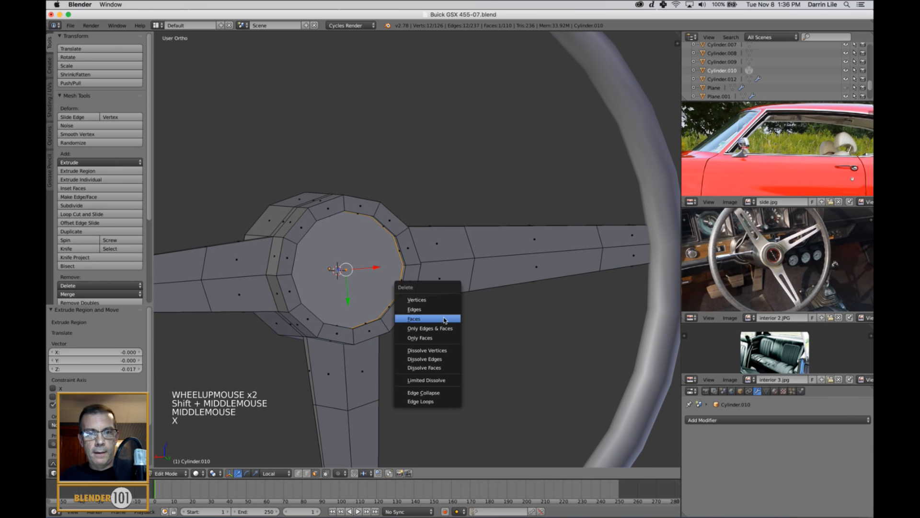
{"action": "left_click", "coordinate": [446, 319]}
- In edge select mode, extrude the hub recess's open edge loop, scale it to 0.732 and merge the new ring at its centre
{"action": "key", "text": "ctrl+Tab"}
{"action": "left_click", "coordinate": [423, 287]}
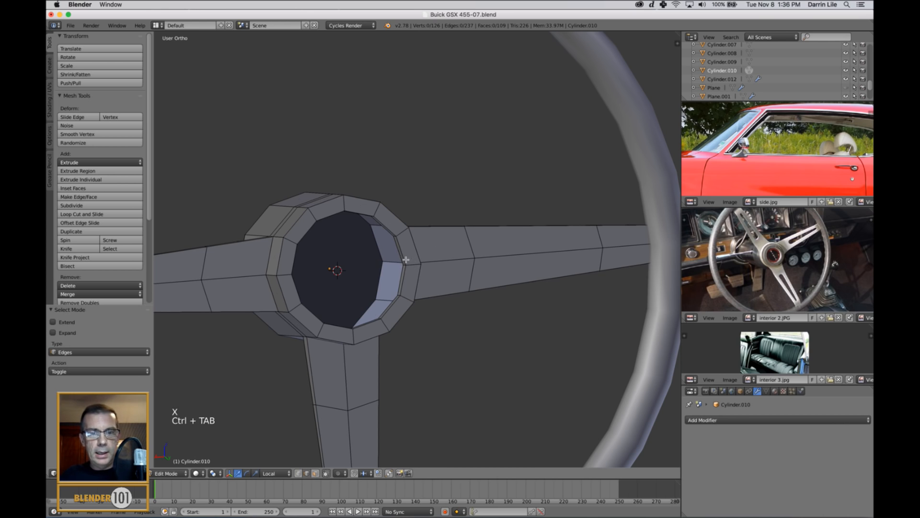
{"action": "right_click", "coordinate": [404, 261], "text": "alt"}
{"action": "middle_click_drag", "start_coordinate": [405, 261], "coordinate": [432, 304]}
{"action": "key", "text": "e"}
{"action": "left_click", "coordinate": [433, 305]}
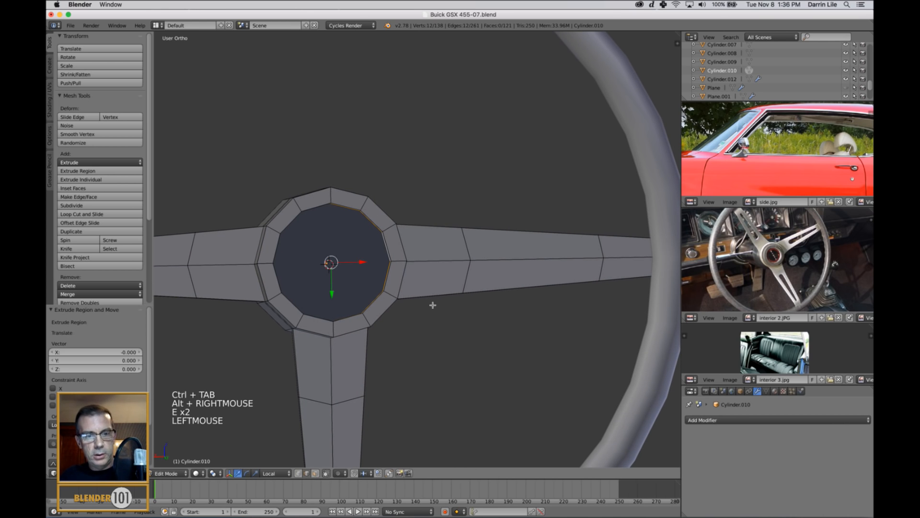
{"action": "key", "text": "s"}
{"action": "left_click", "coordinate": [413, 316]}
{"action": "key", "text": "alt+m"}
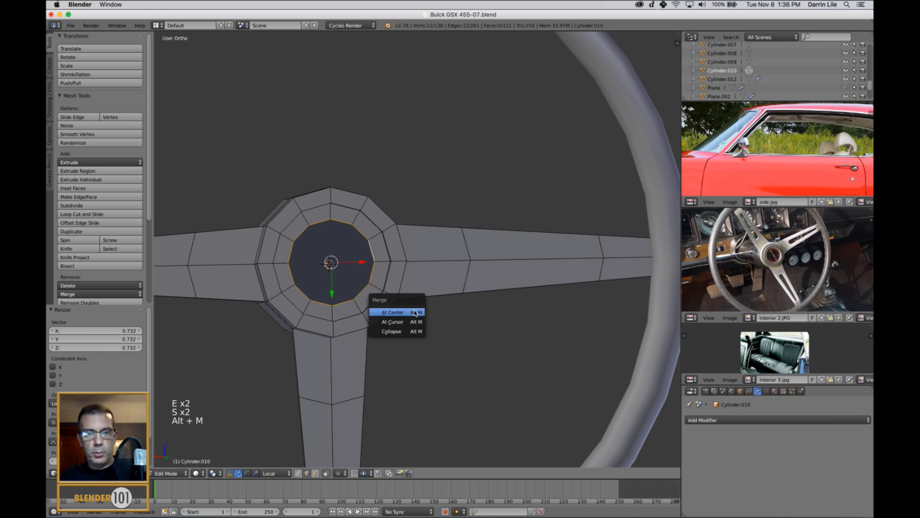
{"action": "left_click", "coordinate": [413, 316]}
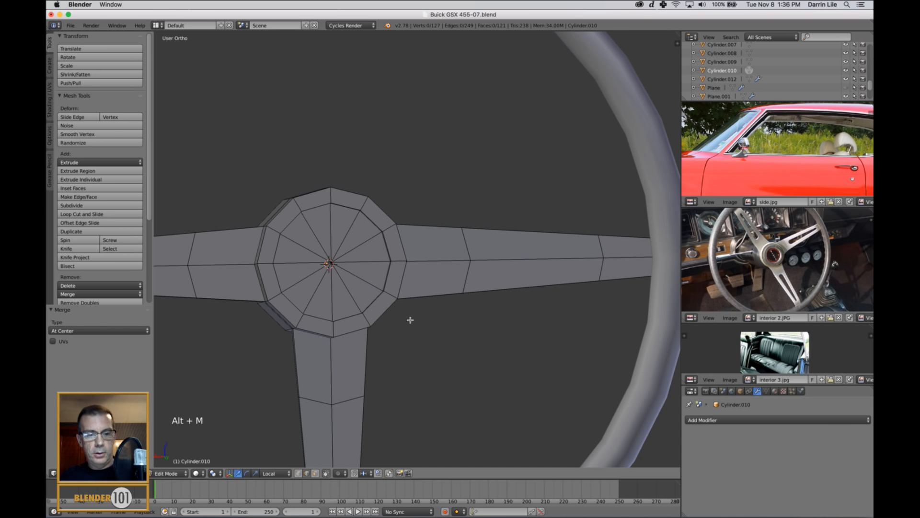
- Return to Object Mode with the mesh deselected and examine the steering wheel from several angles and from the right side
{"action": "key", "text": "a"}
{"action": "key", "text": "Tab"}
{"action": "scroll", "coordinate": [411, 315], "scroll_direction": "down", "scroll_amount": 5}
{"action": "mouse_move", "coordinate": [404, 318]}
{"action": "middle_mouse_down"}
{"action": "mouse_move", "coordinate": [426, 340]}
{"action": "mouse_move", "coordinate": [414, 314]}
{"action": "mouse_move", "coordinate": [411, 328]}
{"action": "middle_mouse_up"}
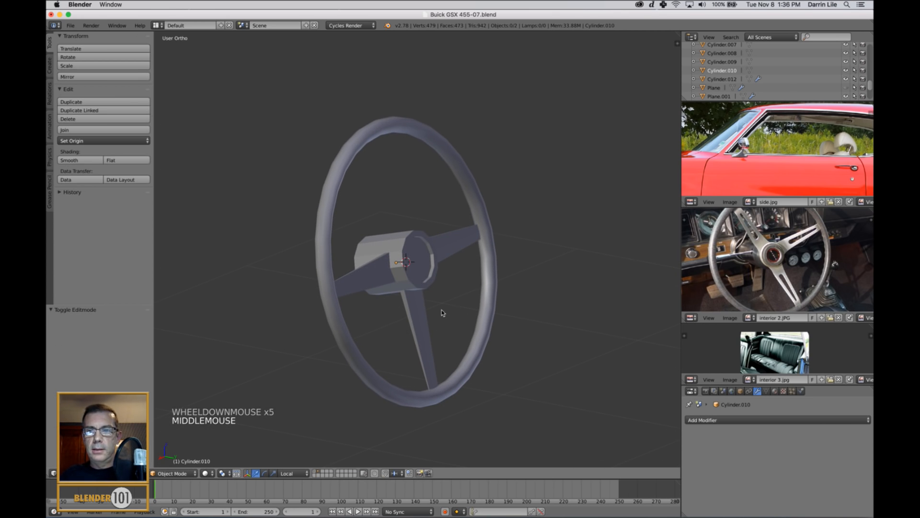
{"action": "middle_click_drag", "start_coordinate": [434, 291], "coordinate": [459, 290]}
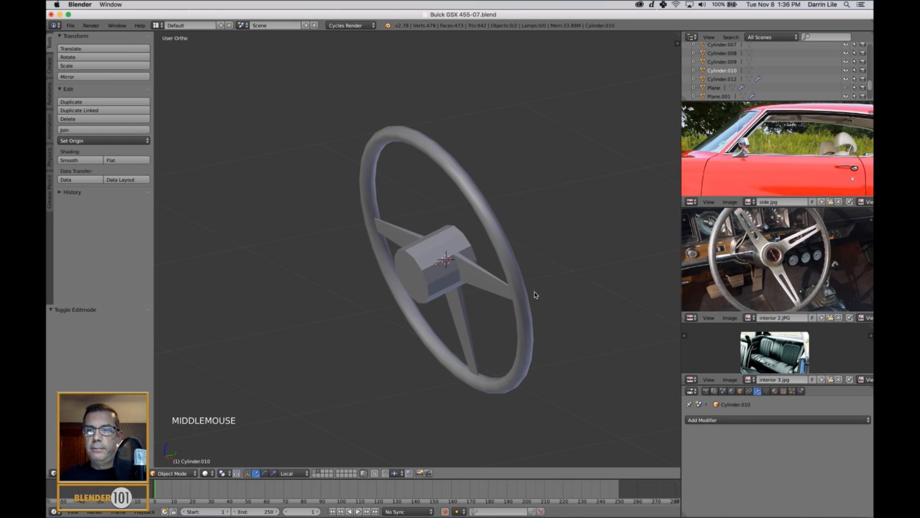
{"action": "middle_click_drag", "start_coordinate": [544, 291], "coordinate": [509, 295]}
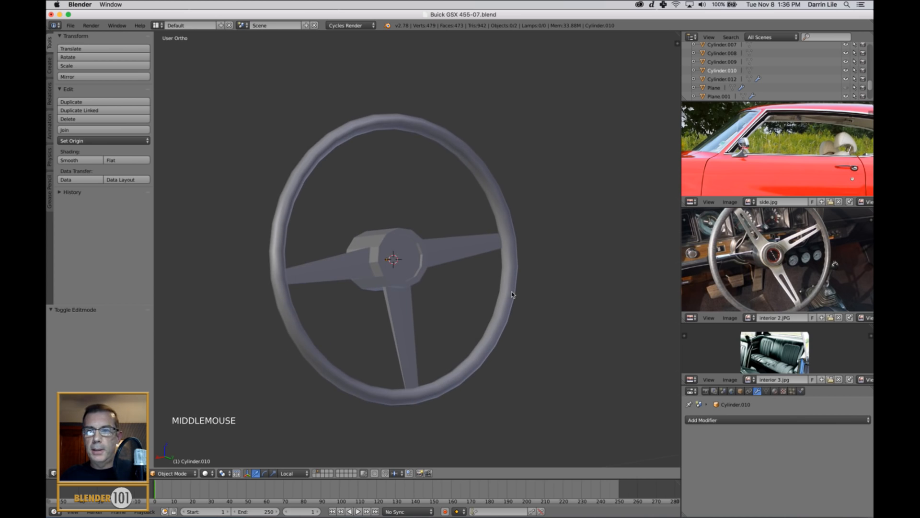
{"action": "scroll", "coordinate": [508, 295], "scroll_direction": "down", "scroll_amount": 3}
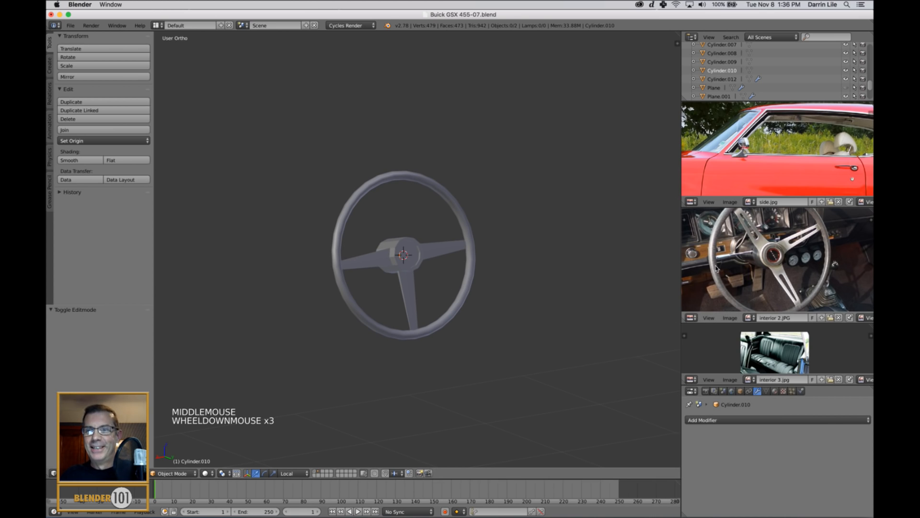
{"action": "key", "text": "KP_3"}
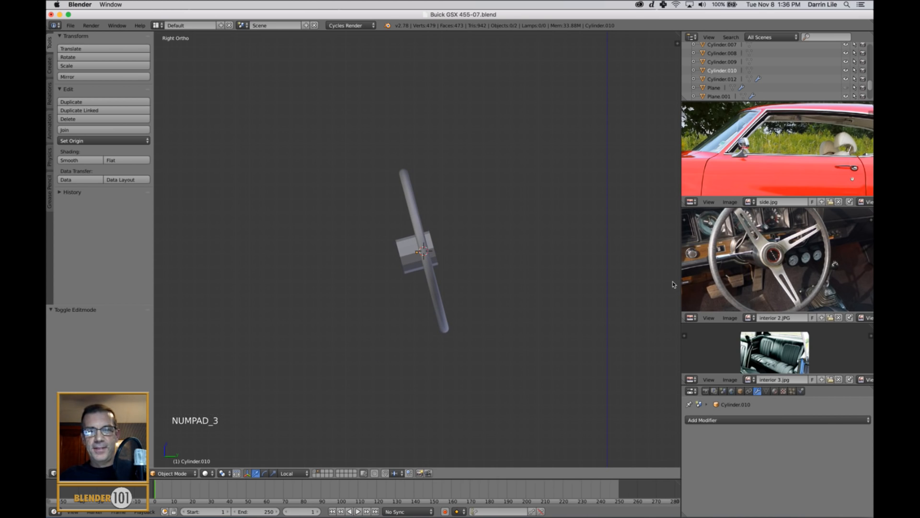
{"action": "key", "text": "KP_5"}
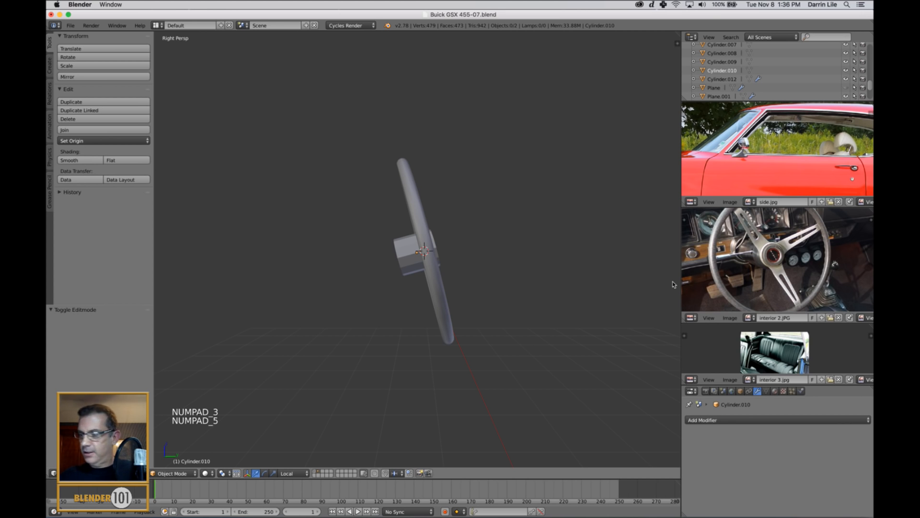
{"action": "key", "text": "KP_5"}
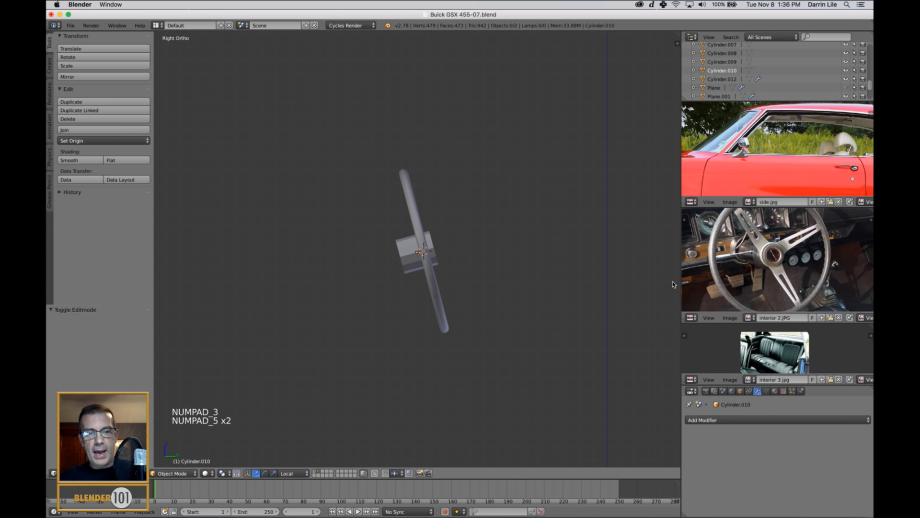
- Show the car body's layer together with the steering wheel and check how the wheel sits inside the car
{"action": "left_click", "coordinate": [314, 473], "text": "shift"}
{"action": "scroll", "coordinate": [421, 251], "scroll_direction": "down", "scroll_amount": 6}
{"action": "middle_click_drag", "start_coordinate": [422, 250], "coordinate": [426, 276]}
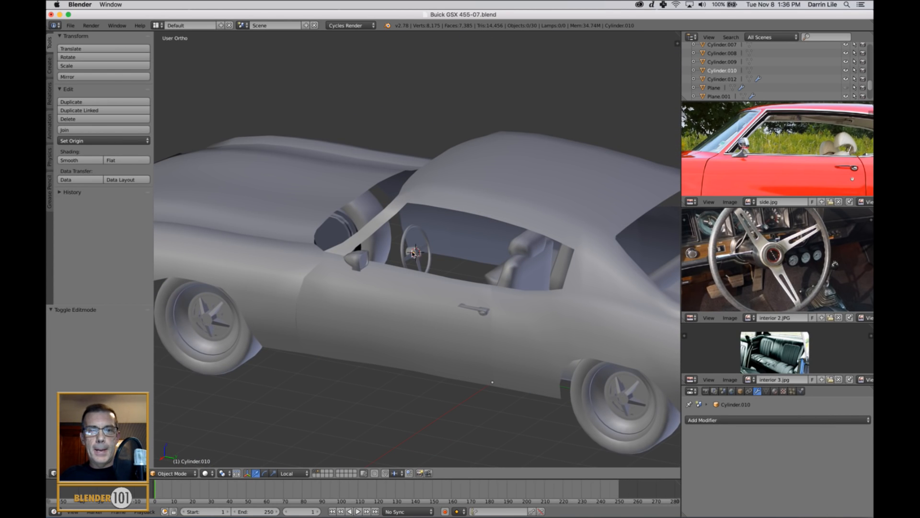
{"action": "middle_click_drag", "start_coordinate": [397, 270], "coordinate": [399, 277]}
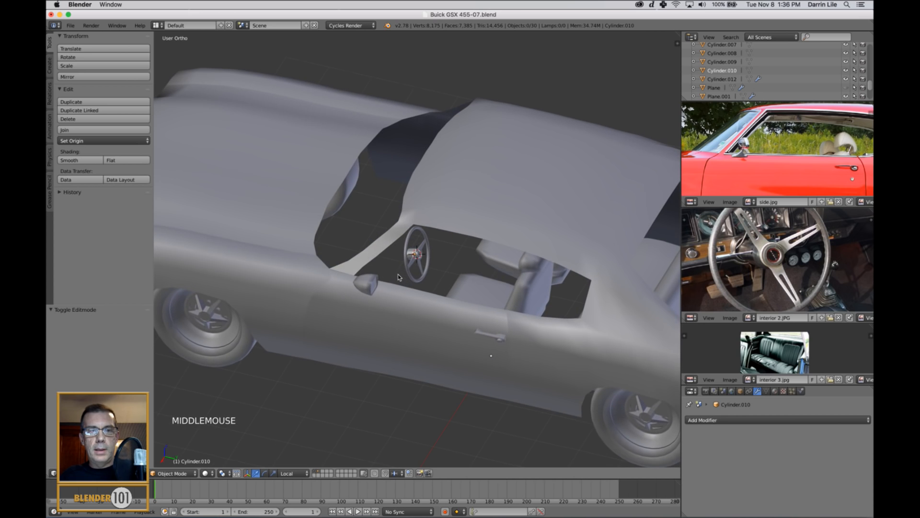
{"action": "middle_click_drag", "start_coordinate": [463, 285], "coordinate": [485, 266]}
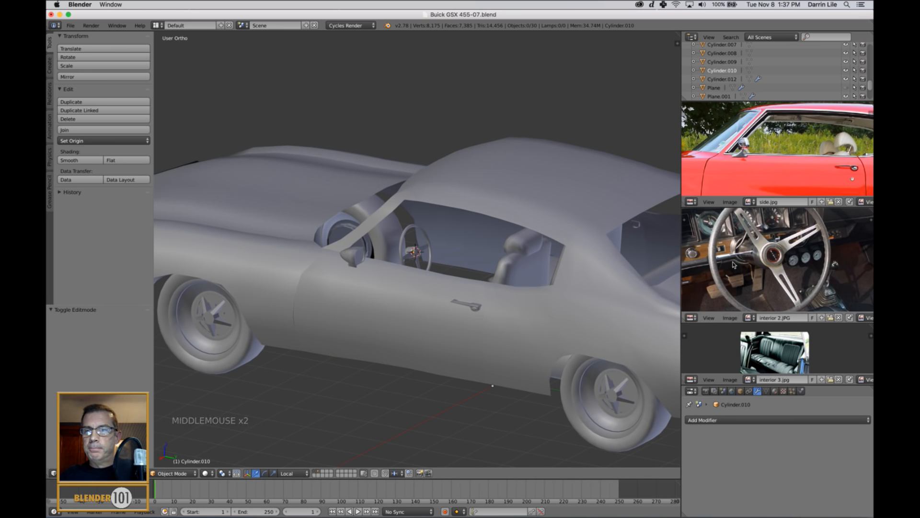
- Compare the dashboard and seats in the interior 2.JPG reference with the car, viewing the model in perspective from the side
{"action": "mouse_move", "coordinate": [835, 265]}
{"action": "middle_mouse_down"}
{"action": "mouse_move", "coordinate": [834, 272]}
{"action": "mouse_move", "coordinate": [844, 254]}
{"action": "mouse_move", "coordinate": [836, 258]}
{"action": "middle_mouse_up"}
{"action": "scroll", "coordinate": [829, 259], "scroll_direction": "down", "scroll_amount": 3}
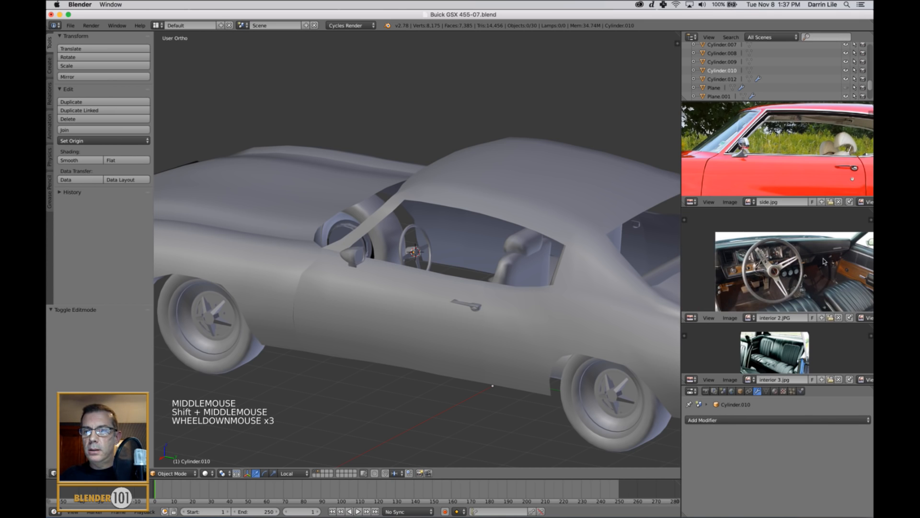
{"action": "middle_click_drag", "start_coordinate": [778, 269], "coordinate": [787, 279], "text": "shift"}
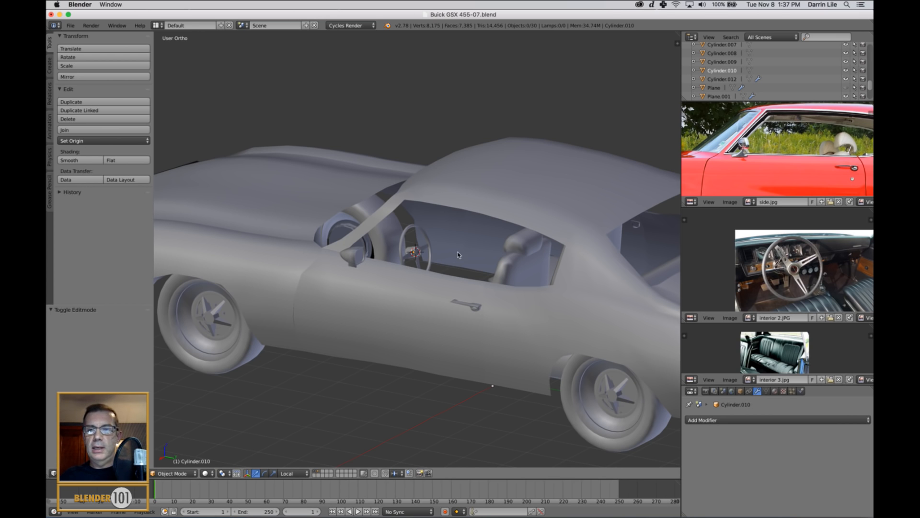
{"action": "middle_click_drag", "start_coordinate": [419, 270], "coordinate": [445, 259], "text": "shift"}
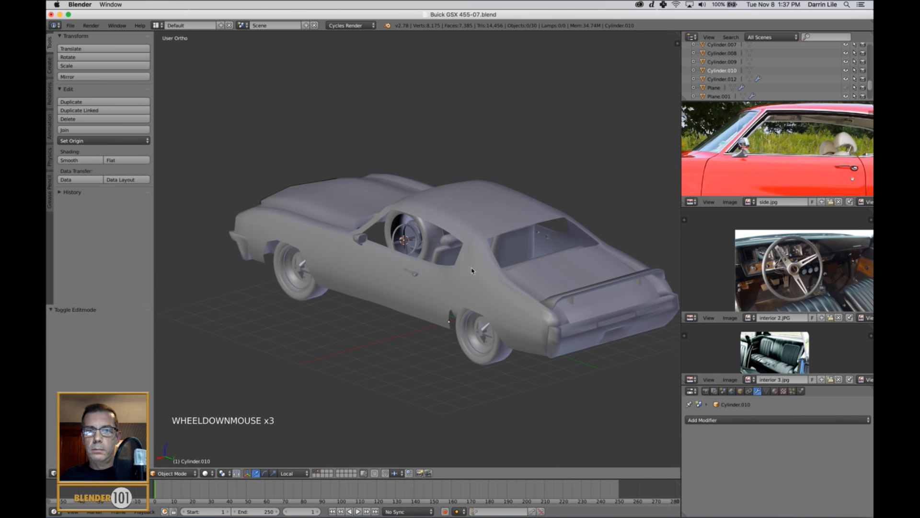
{"action": "middle_click_drag", "start_coordinate": [492, 263], "coordinate": [519, 255]}
{"action": "key", "text": "KP_5"}
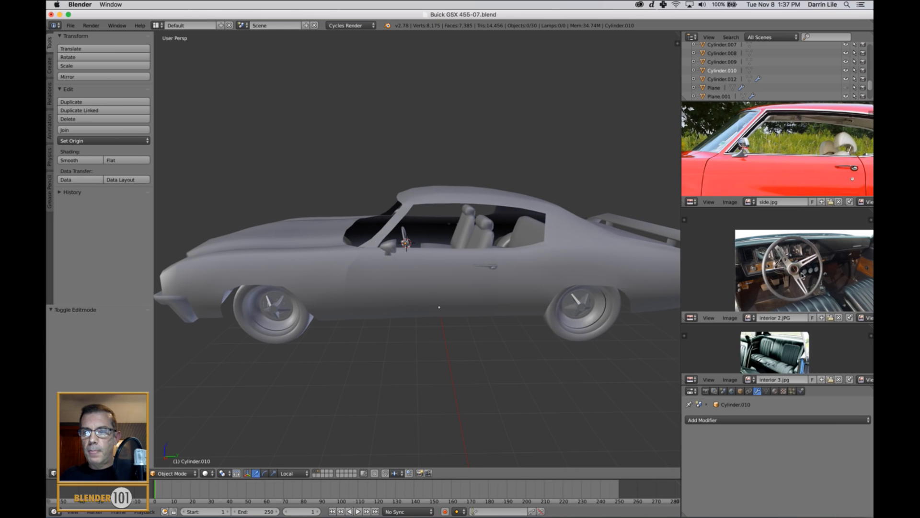
{"action": "middle_click_drag", "start_coordinate": [825, 287], "coordinate": [794, 278], "text": "shift"}
{"action": "scroll", "coordinate": [795, 279], "scroll_direction": "down", "scroll_amount": 2}
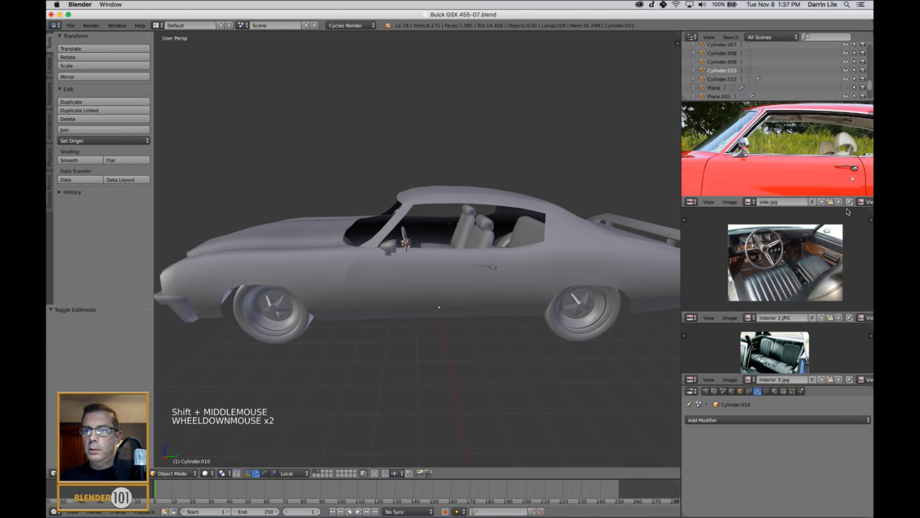
- Load interior 1.jpg in place of the side.jpg reference and frame the door panel and the dashboard in the two interior photos
{"action": "left_click", "coordinate": [830, 202]}
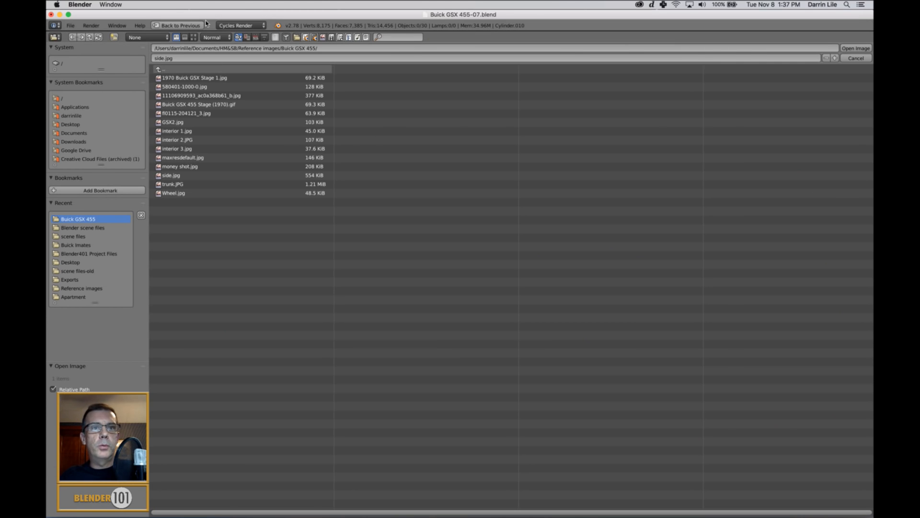
{"action": "left_click", "coordinate": [195, 37]}
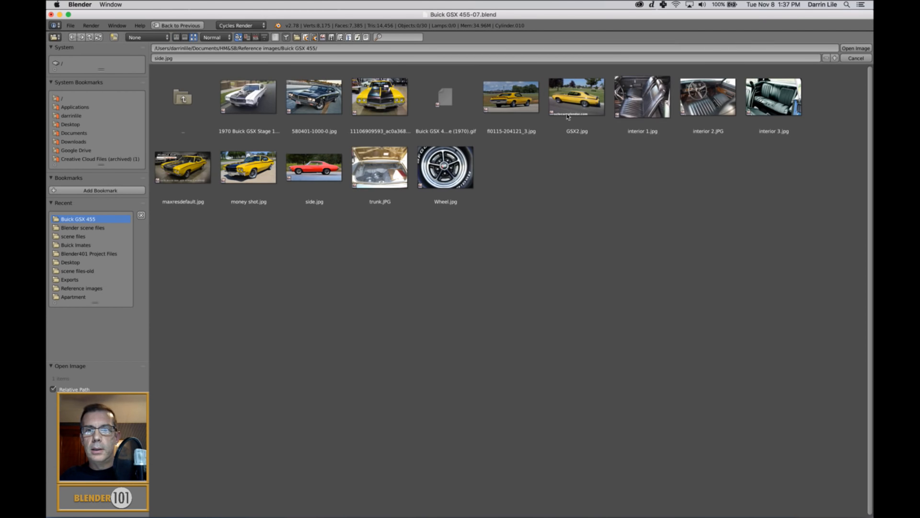
{"action": "left_click", "coordinate": [649, 99]}
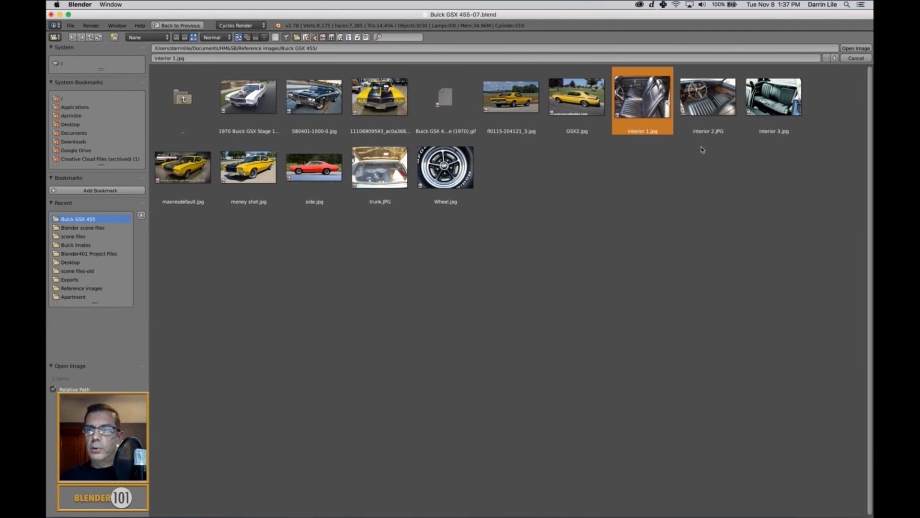
{"action": "left_click", "coordinate": [856, 49]}
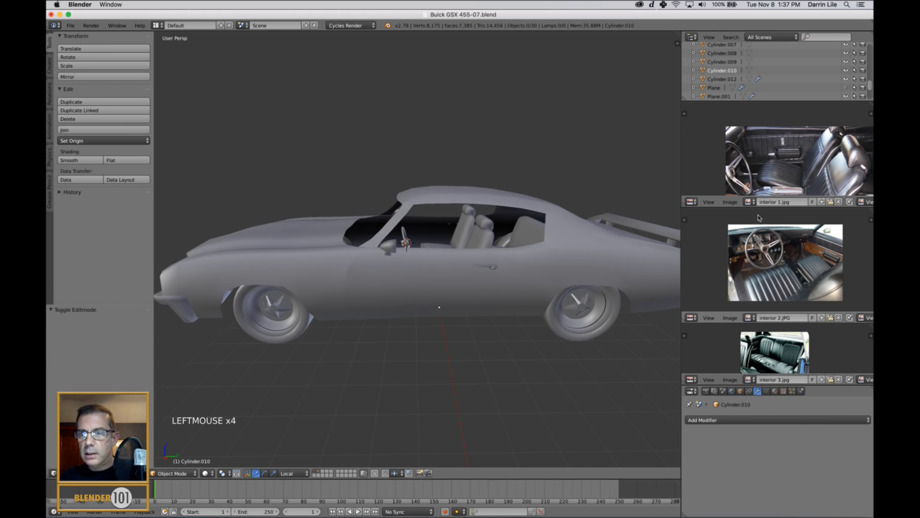
{"action": "middle_click_drag", "start_coordinate": [777, 178], "coordinate": [775, 138]}
{"action": "scroll", "coordinate": [777, 140], "scroll_direction": "up", "scroll_amount": 3}
{"action": "scroll", "coordinate": [796, 269], "scroll_direction": "up", "scroll_amount": 3}
{"action": "middle_click_drag", "start_coordinate": [796, 270], "coordinate": [792, 292]}
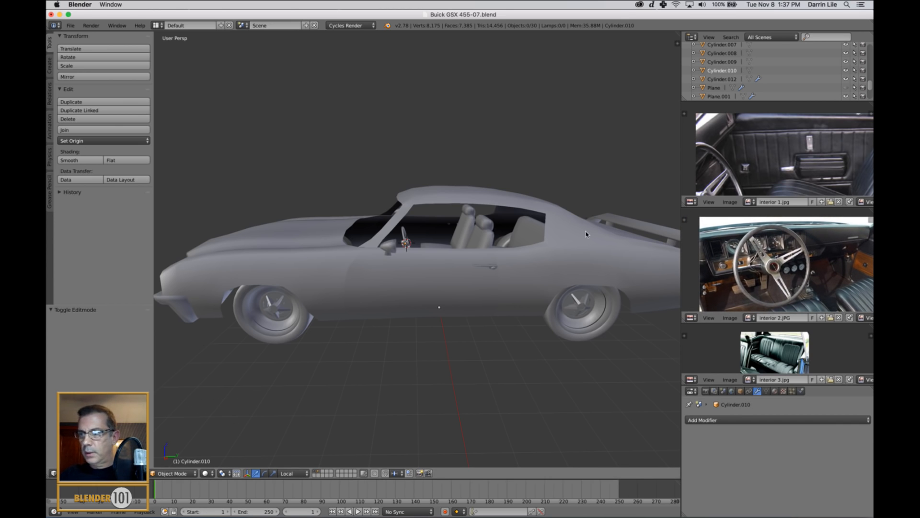
- Examine the car body and its interior through the windows from several angles
{"action": "middle_click_drag", "start_coordinate": [544, 275], "coordinate": [521, 330], "text": "shift"}
{"action": "key", "text": "s"}
{"action": "key", "text": "s"}
{"action": "scroll", "coordinate": [563, 312], "scroll_direction": "up", "scroll_amount": 2}
{"action": "scroll", "coordinate": [551, 316], "scroll_direction": "down", "scroll_amount": 2}
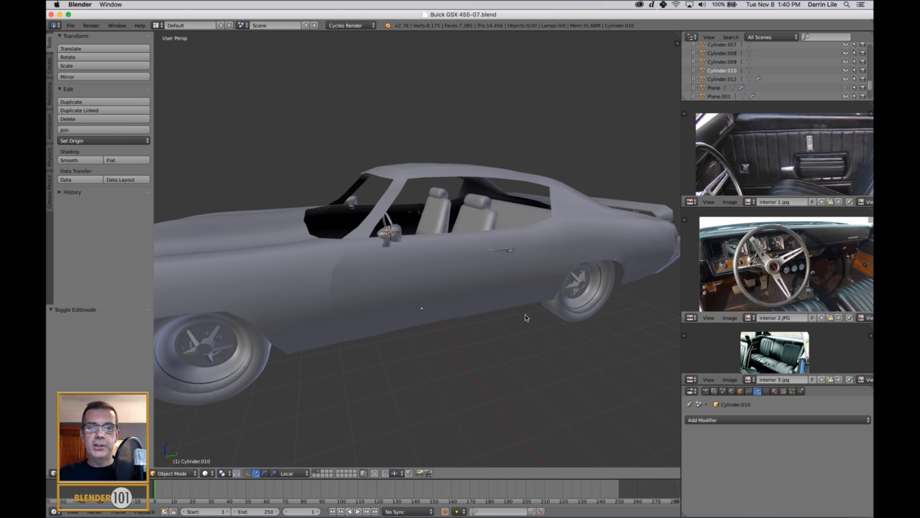
{"action": "scroll", "coordinate": [525, 315], "scroll_direction": "down", "scroll_amount": 3}
{"action": "middle_click_drag", "start_coordinate": [516, 310], "coordinate": [566, 316]}
{"action": "scroll", "coordinate": [522, 304], "scroll_direction": "up", "scroll_amount": 1}
- Reset the 3D cursor to the scene origin and add a cube there
{"action": "key", "text": "shift+c"}
{"action": "scroll", "coordinate": [488, 287], "scroll_direction": "up", "scroll_amount": 4}
{"action": "middle_click_drag", "start_coordinate": [490, 287], "coordinate": [513, 297], "text": "shift"}
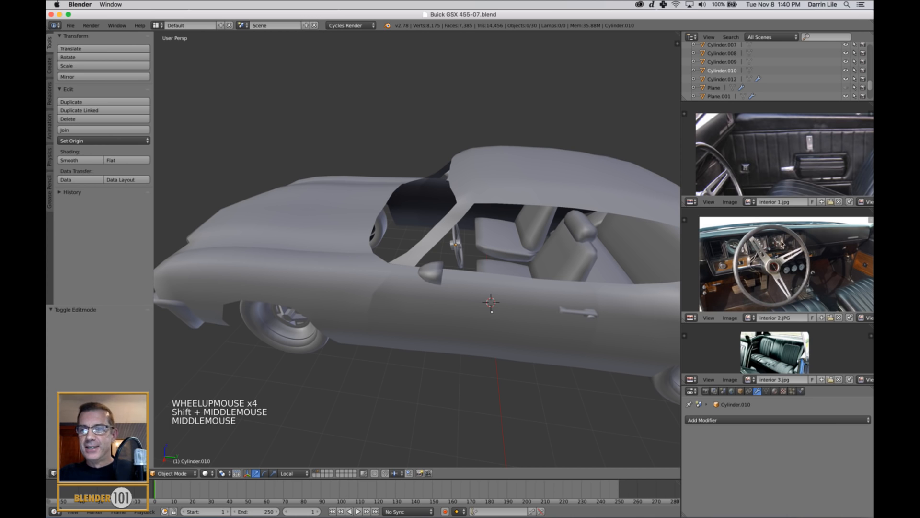
{"action": "middle_click_drag", "start_coordinate": [547, 257], "coordinate": [519, 288]}
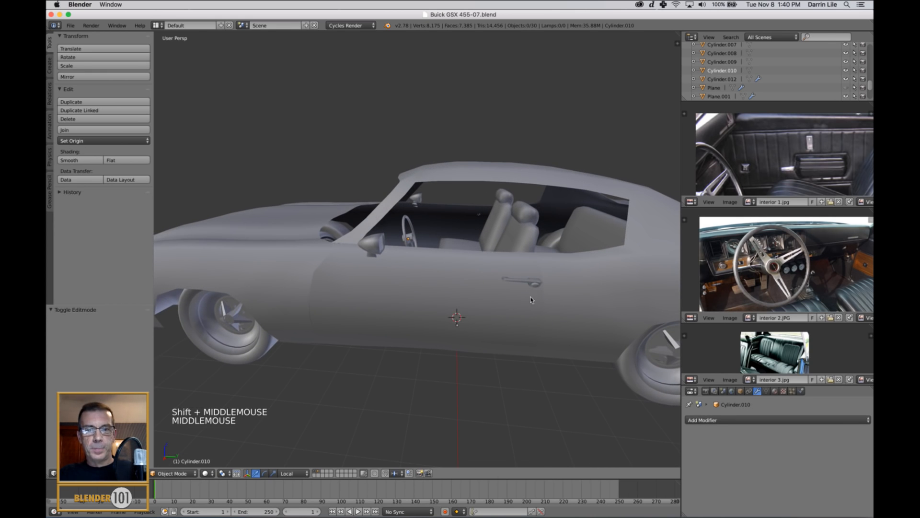
{"action": "scroll", "coordinate": [480, 345], "scroll_direction": "down", "scroll_amount": 2}
{"action": "middle_click_drag", "start_coordinate": [463, 344], "coordinate": [474, 355]}
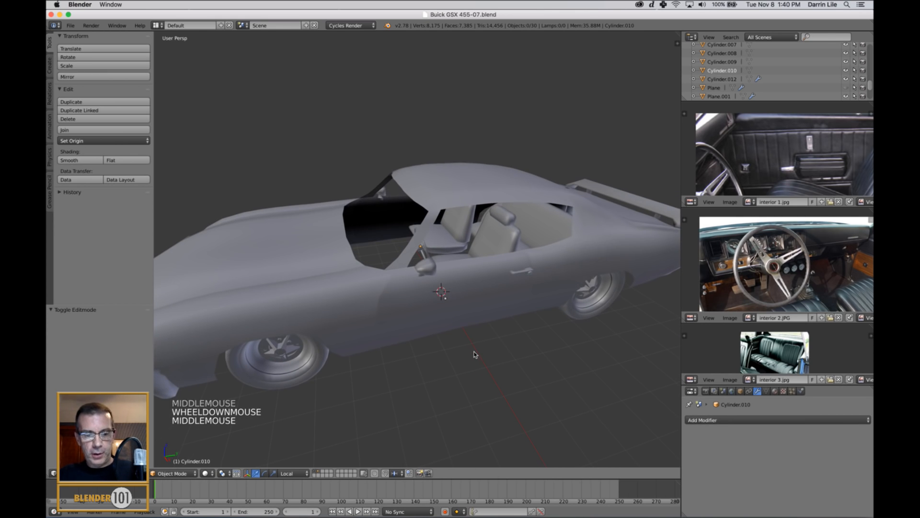
{"action": "key", "text": "shift+a"}
{"action": "mouse_move", "coordinate": [474, 353]}
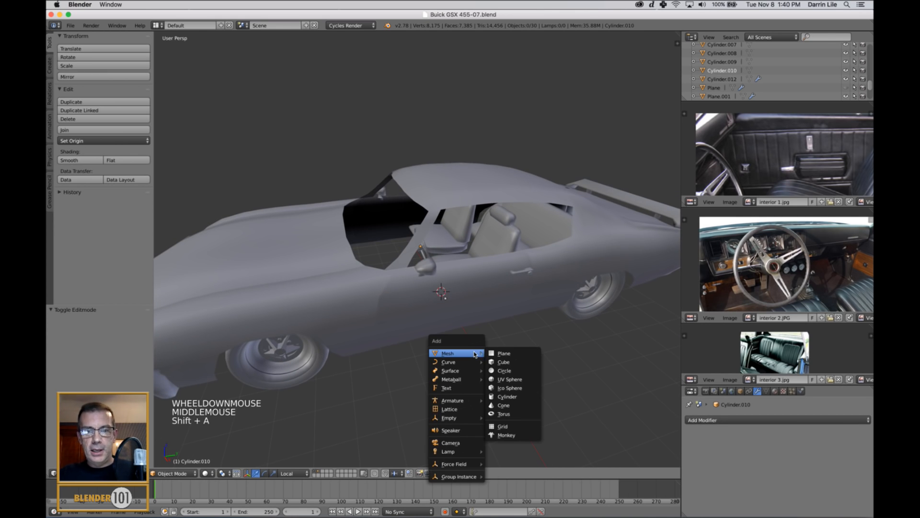
{"action": "left_click", "coordinate": [508, 361]}
{"action": "middle_click", "coordinate": [499, 355]}
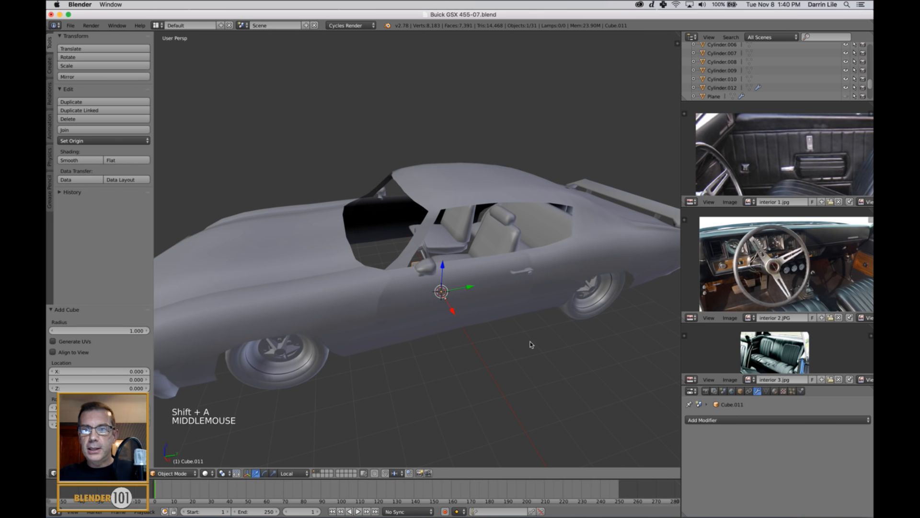
- Move the cube forward along Y to the dashboard area and raise it 1.769 along Z
{"action": "middle_click_drag", "start_coordinate": [530, 344], "coordinate": [490, 295]}
{"action": "left_click", "coordinate": [406, 267]}
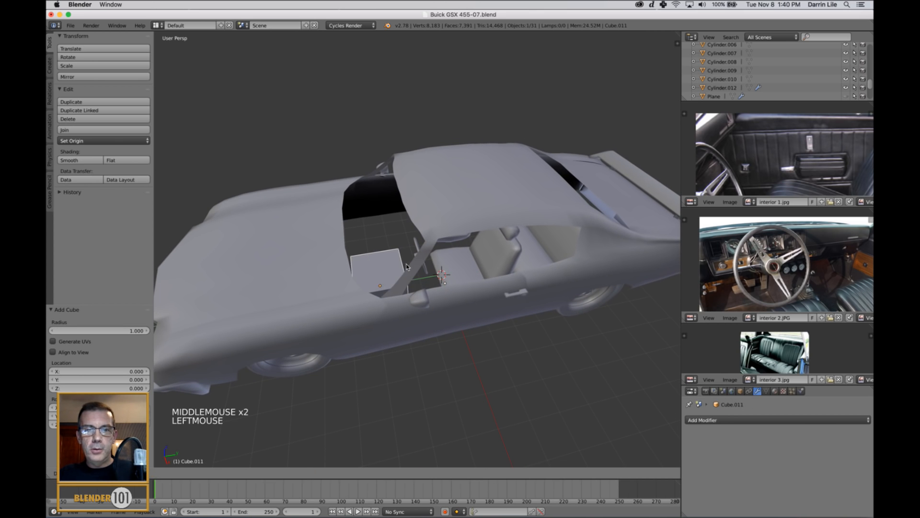
{"action": "left_click_drag", "start_coordinate": [406, 267], "coordinate": [408, 266]}
{"action": "left_click_drag", "start_coordinate": [379, 213], "coordinate": [379, 239]}
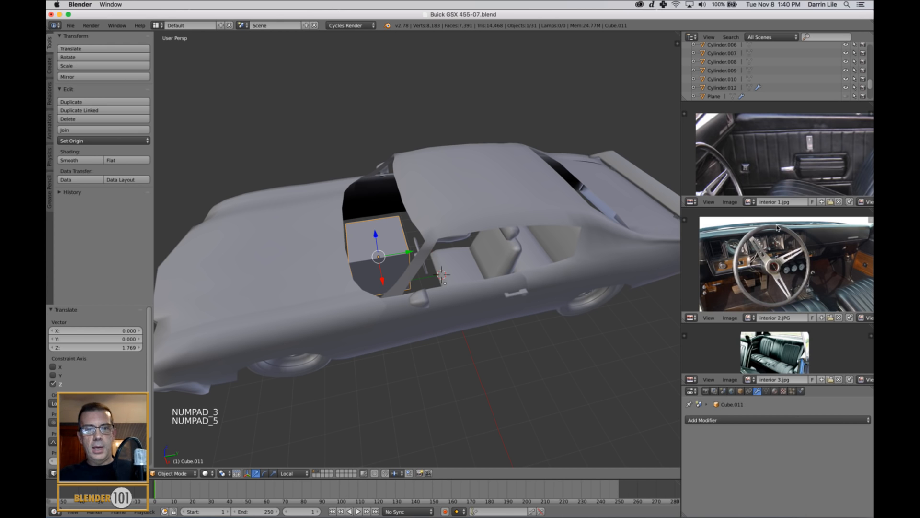
- Scale the cube by 0.573 along Y and by 3.037 along X to span the width of the windshield
{"action": "key", "text": "KP_3"}
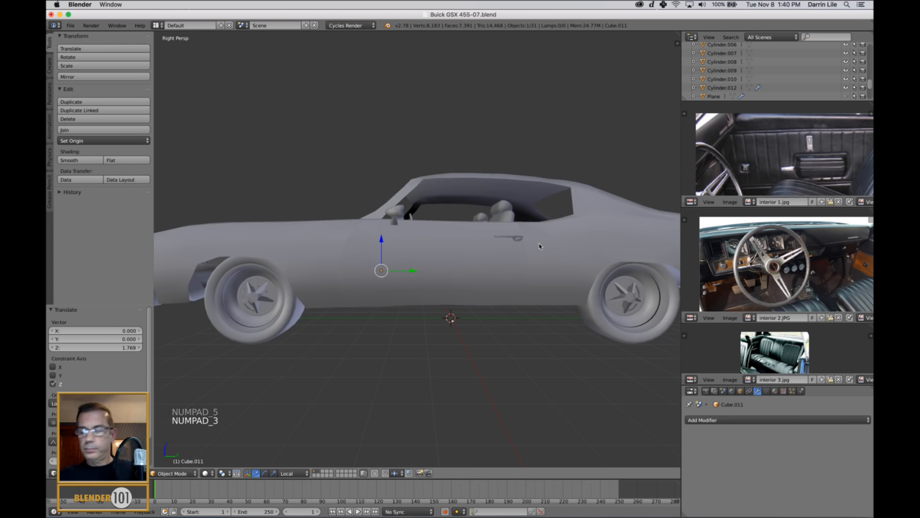
{"action": "key", "text": "KP_5"}
{"action": "key", "text": "KP_7"}
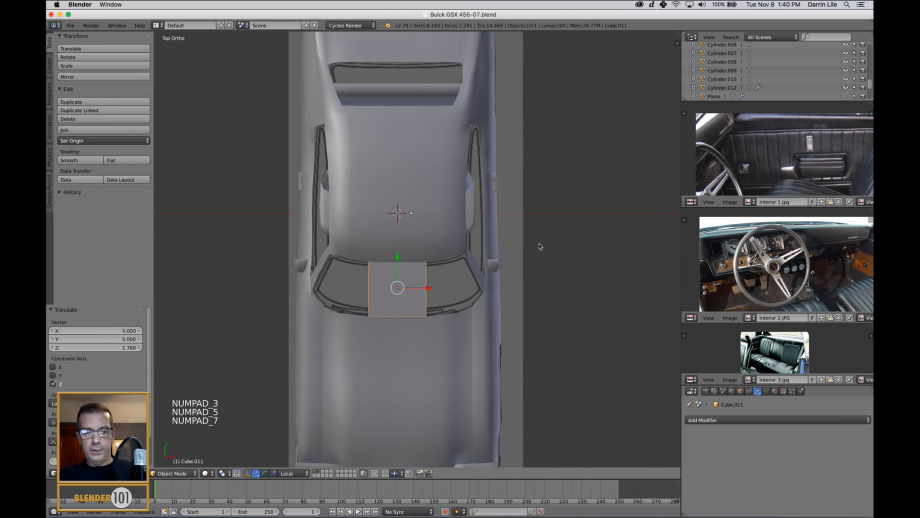
{"action": "key", "text": "z"}
{"action": "scroll", "coordinate": [540, 247], "scroll_direction": "up", "scroll_amount": 2}
{"action": "mouse_move", "coordinate": [539, 246]}
{"action": "middle_mouse_down", "text": "shift"}
{"action": "mouse_move", "coordinate": [505, 267]}
{"action": "mouse_move", "coordinate": [520, 238]}
{"action": "middle_mouse_up", "text": "shift"}
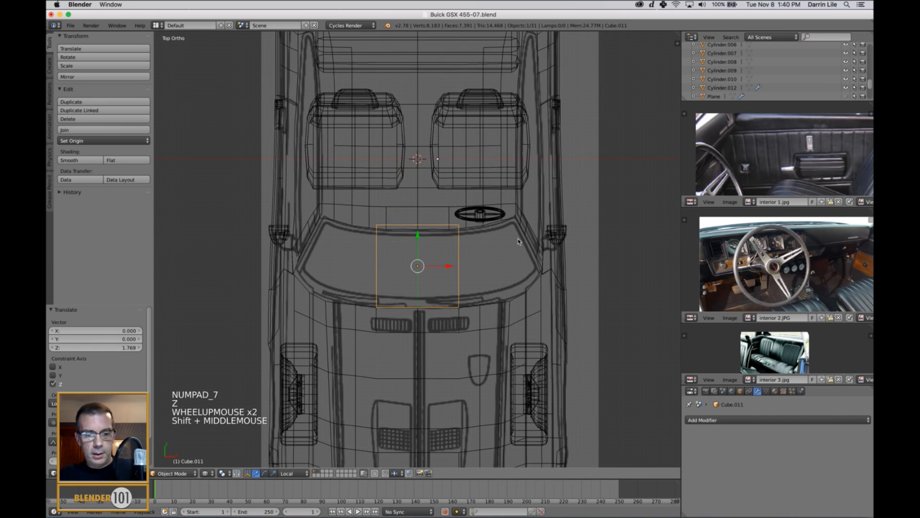
{"action": "key", "text": "s"}
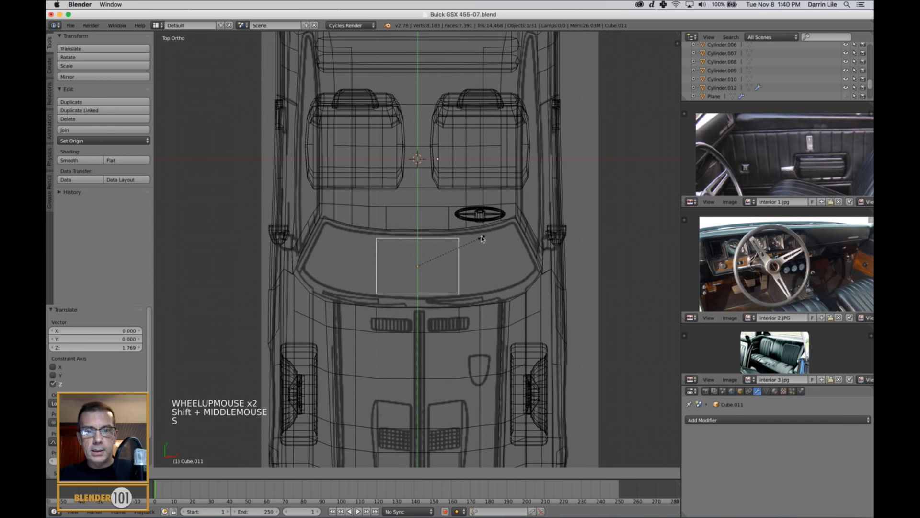
{"action": "left_click", "coordinate": [473, 246]}
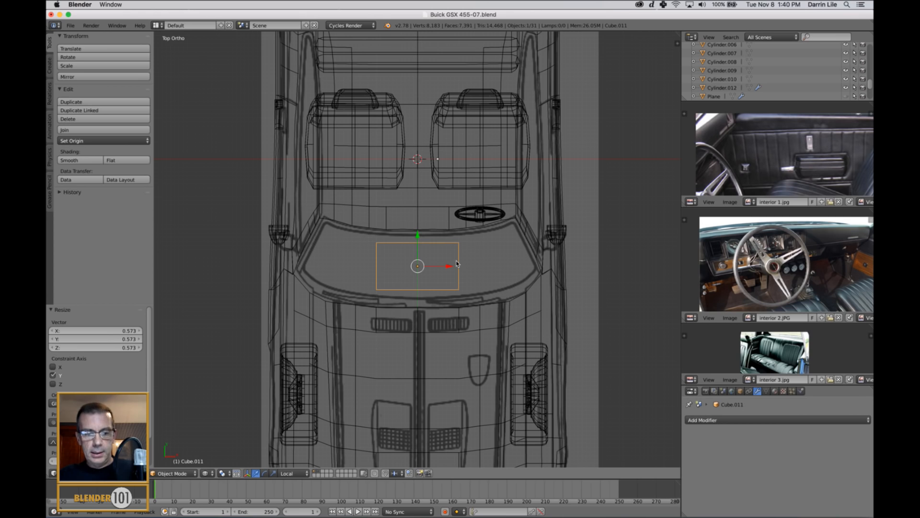
{"action": "key", "text": "s"}
{"action": "key", "text": "x"}
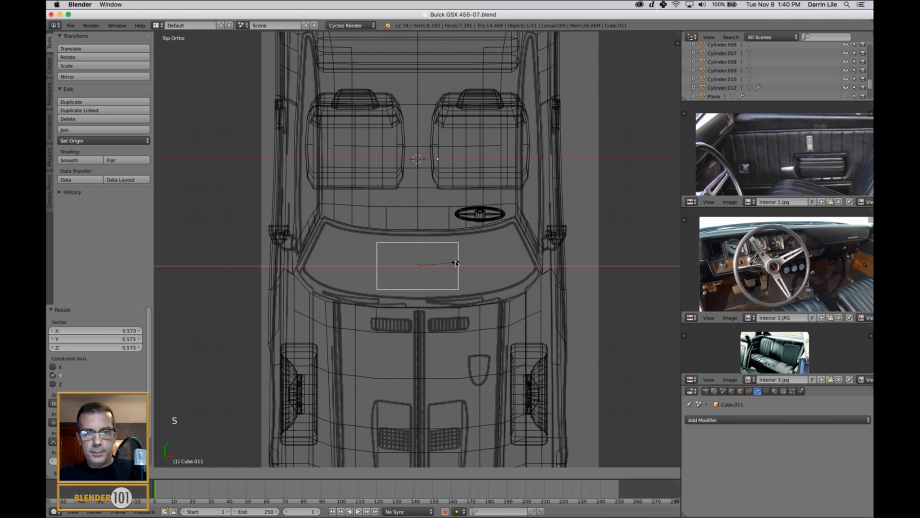
{"action": "left_click", "coordinate": [534, 277]}
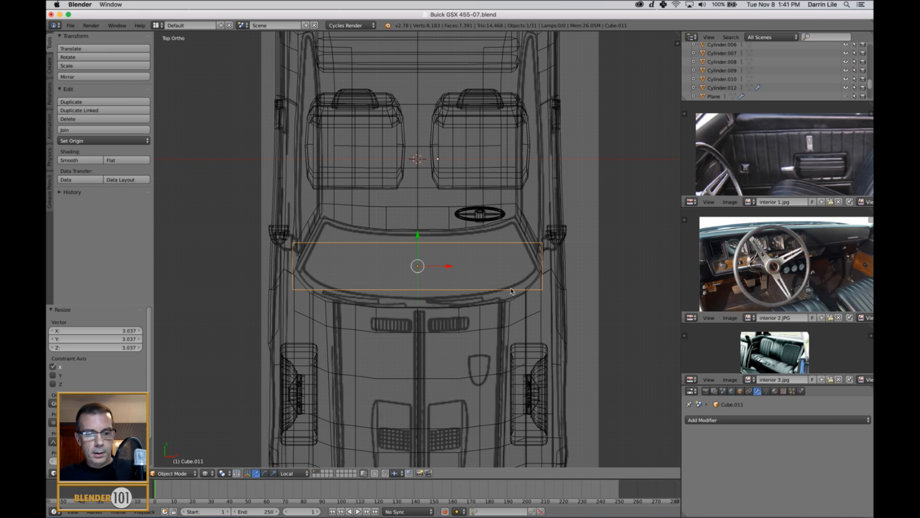
- Narrow the cube's front face, on the hood side, by scaling it 0.928 along X
{"action": "key", "text": "Tab"}
{"action": "key", "text": "ctrl+Tab"}
{"action": "left_click", "coordinate": [461, 298]}
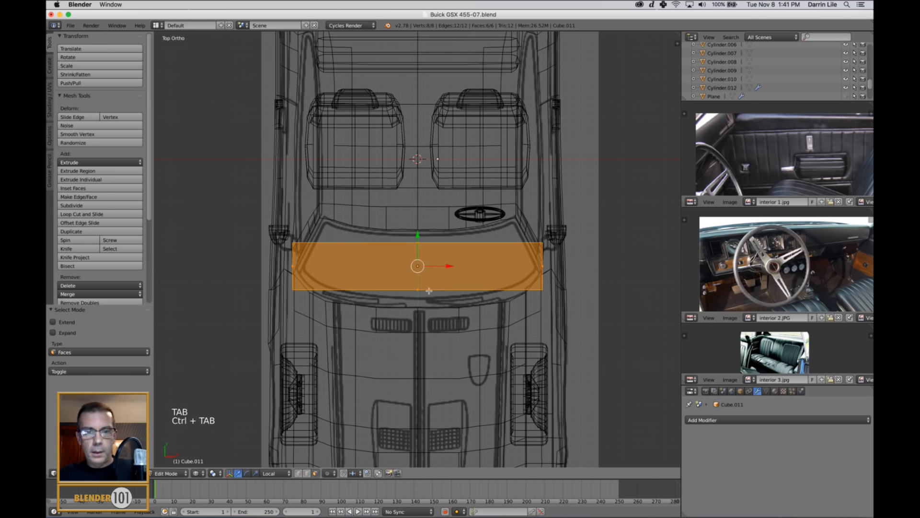
{"action": "right_click", "coordinate": [417, 294]}
{"action": "key", "text": "s"}
{"action": "key", "text": "s"}
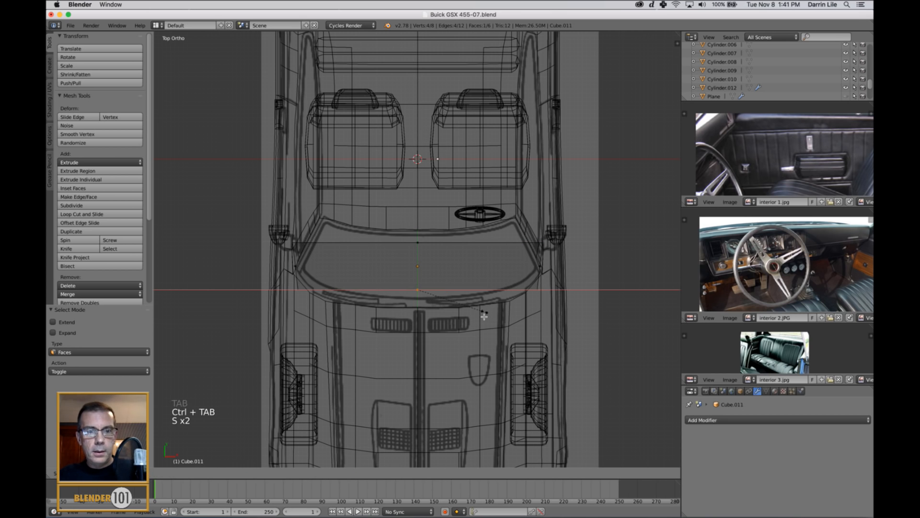
{"action": "left_click", "coordinate": [482, 313]}
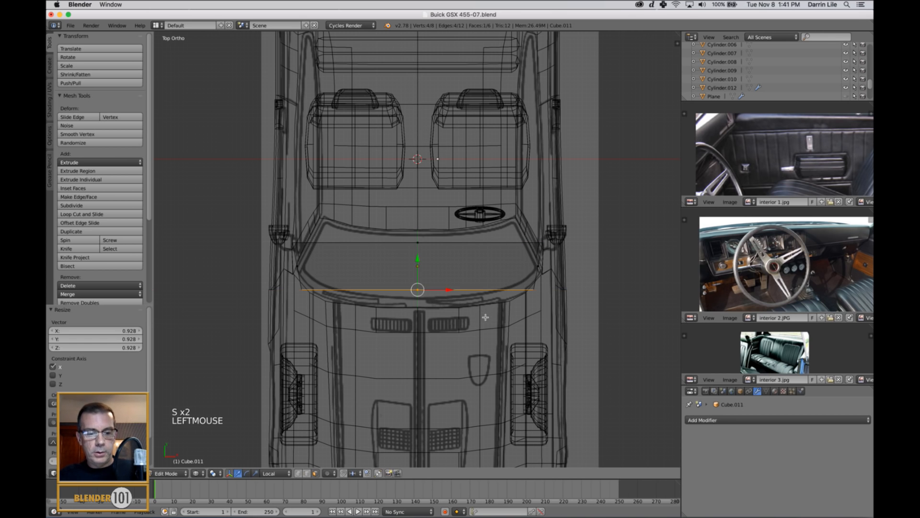
- Raise the whole dashboard block 0.661 along Z to the height of the windshield base
{"action": "key", "text": "Tab"}
{"action": "mouse_move", "coordinate": [516, 316]}
{"action": "middle_mouse_down"}
{"action": "mouse_move", "coordinate": [534, 317]}
{"action": "mouse_move", "coordinate": [505, 275]}
{"action": "mouse_move", "coordinate": [499, 281]}
{"action": "mouse_move", "coordinate": [530, 289]}
{"action": "middle_mouse_up"}
{"action": "key", "text": "z"}
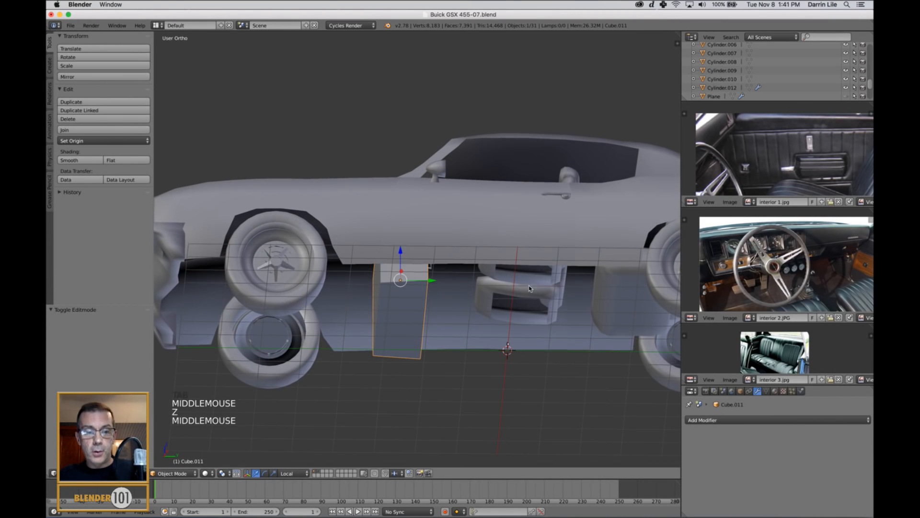
{"action": "key", "text": "Tab"}
{"action": "right_click", "coordinate": [406, 320]}
{"action": "middle_click_drag", "start_coordinate": [489, 311], "coordinate": [484, 323]}
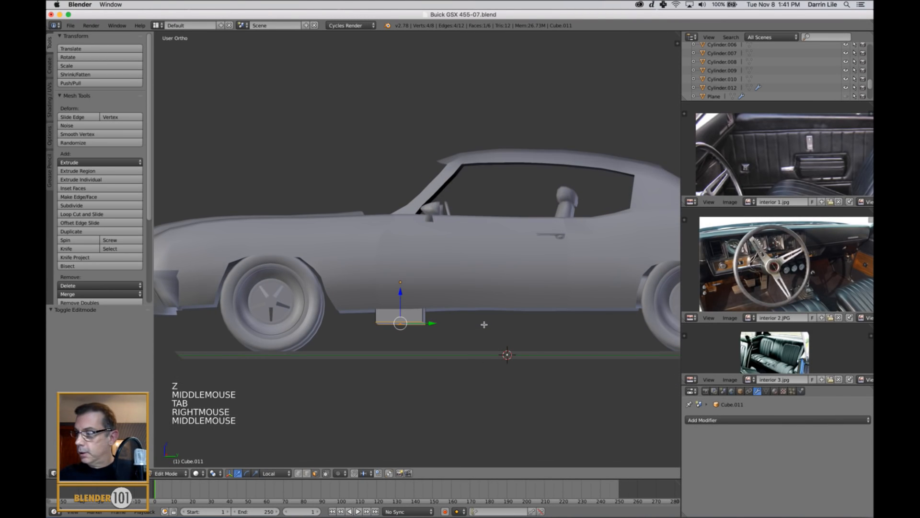
{"action": "key", "text": "KP_3"}
{"action": "key", "text": "KP_5"}
{"action": "key", "text": "z"}
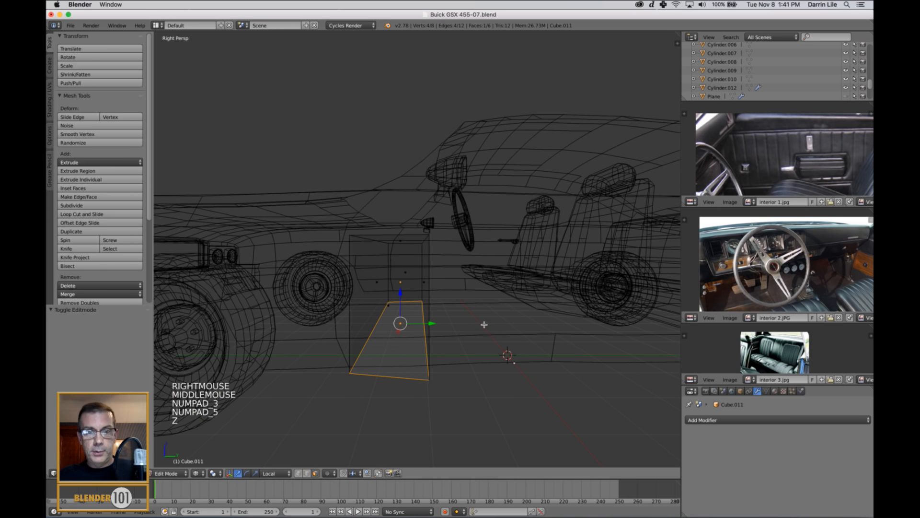
{"action": "key", "text": "KP_5"}
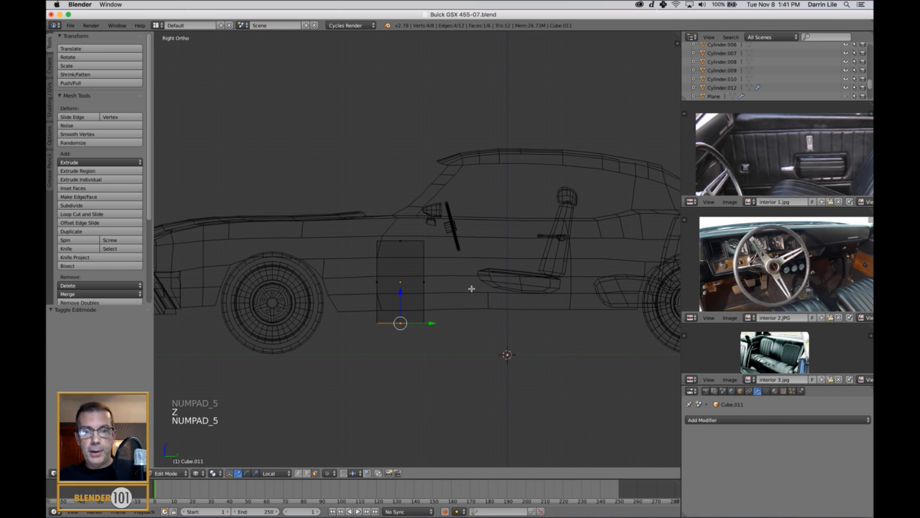
{"action": "key", "text": "Tab"}
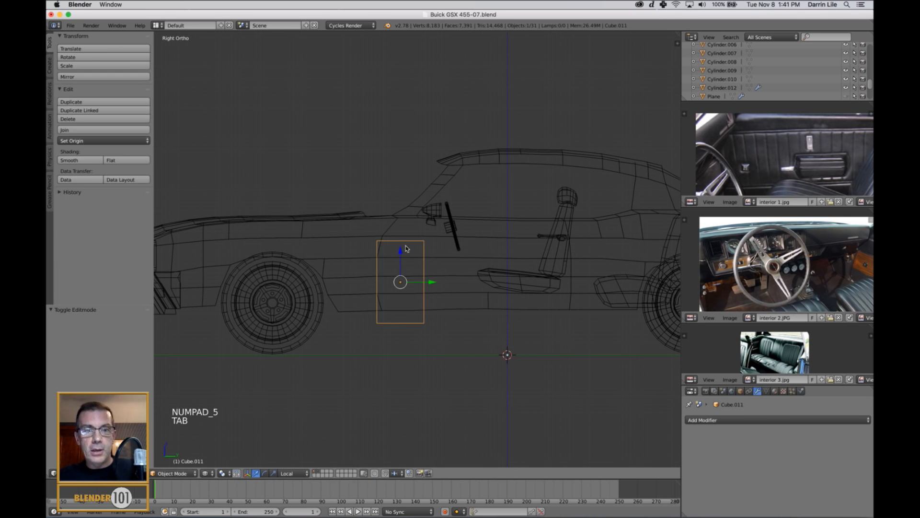
{"action": "left_click_drag", "start_coordinate": [401, 251], "coordinate": [397, 224]}
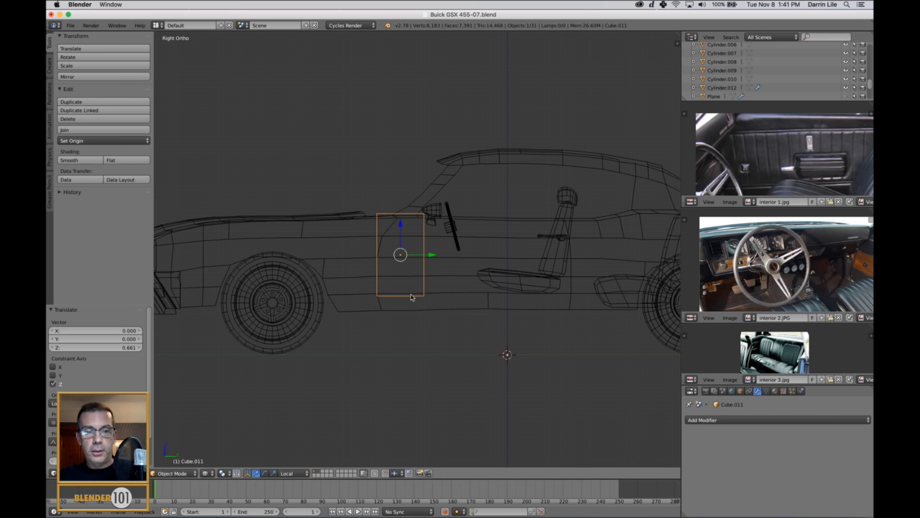
- Raise the block's bottom face 0.682 along Z and shift it forward along Y
{"action": "key", "text": "Tab"}
{"action": "left_click_drag", "start_coordinate": [401, 269], "coordinate": [404, 243]}
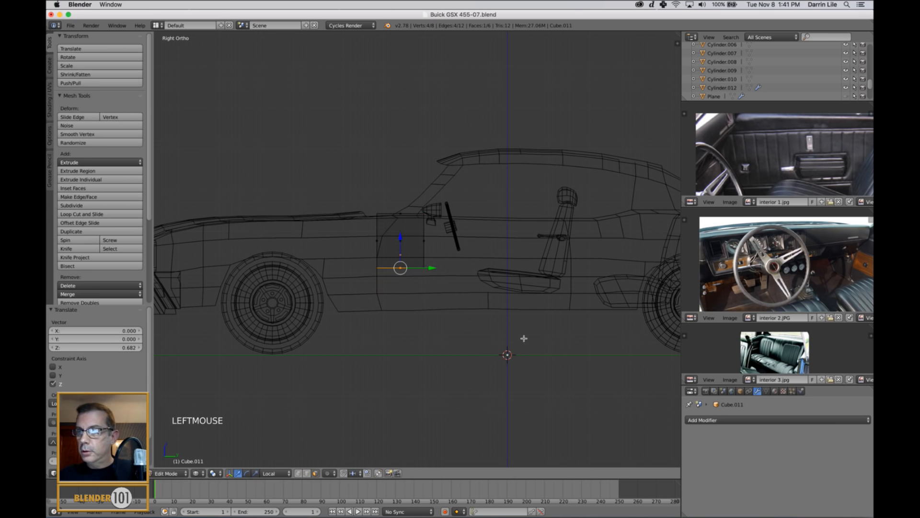
{"action": "left_click_drag", "start_coordinate": [431, 272], "coordinate": [407, 267]}
{"action": "mouse_move", "coordinate": [440, 265]}
{"action": "middle_mouse_down", "text": "shift"}
{"action": "mouse_move", "coordinate": [439, 290]}
{"action": "mouse_move", "coordinate": [448, 280]}
{"action": "mouse_move", "coordinate": [451, 302]}
{"action": "mouse_move", "coordinate": [451, 285]}
{"action": "mouse_move", "coordinate": [479, 293]}
{"action": "mouse_move", "coordinate": [459, 296]}
{"action": "middle_mouse_up", "text": "shift"}
{"action": "key", "text": "Tab"}
{"action": "key", "text": "Tab"}
{"action": "key", "text": "z"}
{"action": "key", "text": "Tab"}
{"action": "scroll", "coordinate": [474, 302], "scroll_direction": "up", "scroll_amount": 2}
- Lower the dashboard block's front top edge by moving it -0.131 along Z
{"action": "key", "text": "Tab"}
{"action": "right_click", "coordinate": [375, 246]}
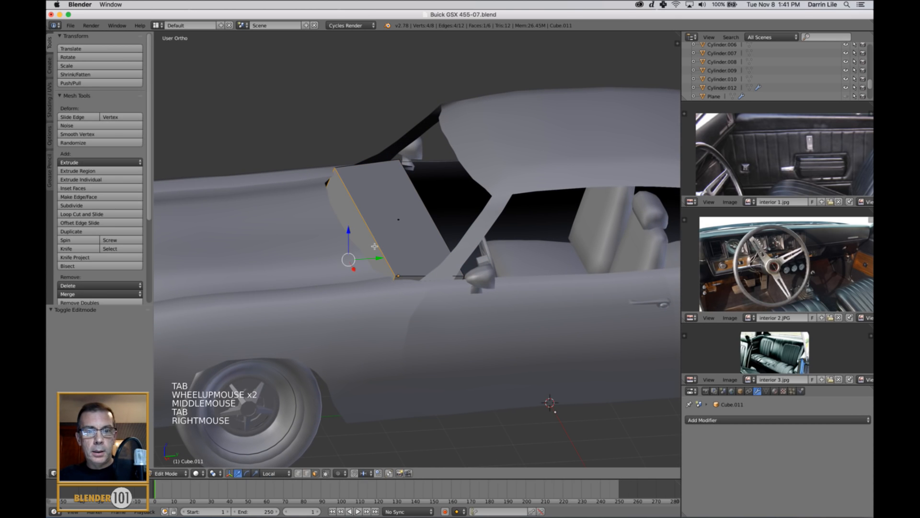
{"action": "key", "text": "ctrl+Tab"}
{"action": "right_click", "coordinate": [376, 171]}
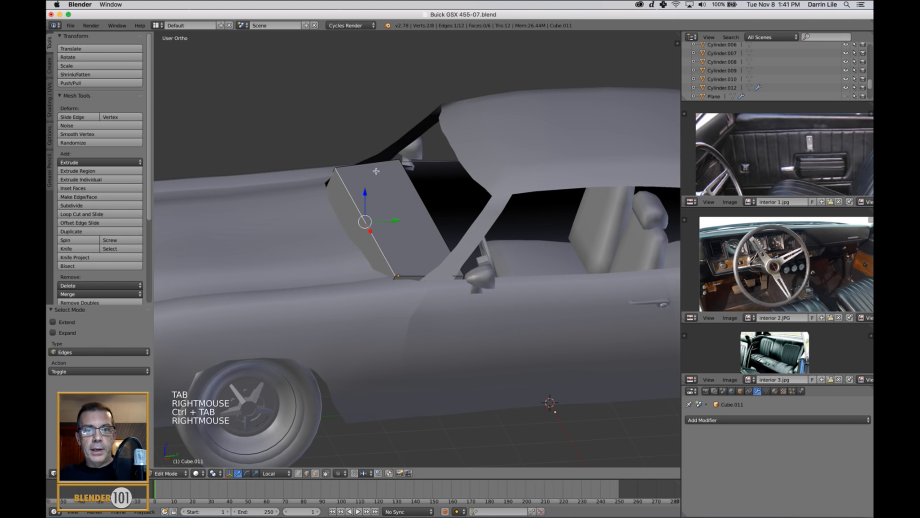
{"action": "left_click_drag", "start_coordinate": [365, 196], "coordinate": [364, 204]}
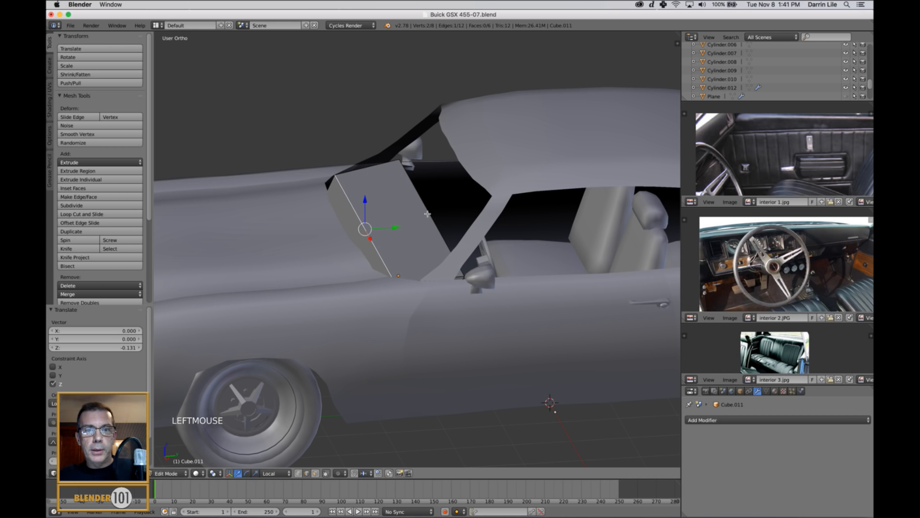
- Move the dashboard's rear top edge -0.226 along Y, towards the hood, and raise it 0.009 along Z
{"action": "middle_click_drag", "start_coordinate": [429, 216], "coordinate": [458, 250]}
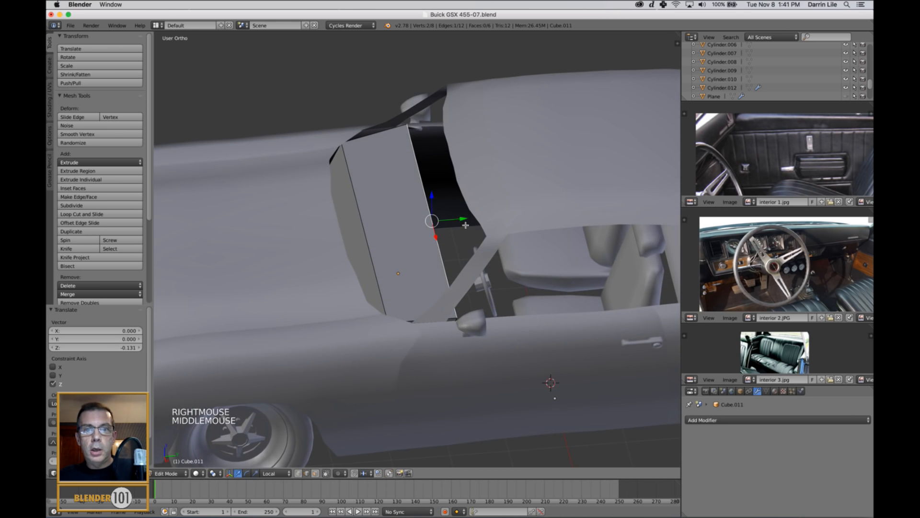
{"action": "left_click_drag", "start_coordinate": [465, 225], "coordinate": [455, 225]}
{"action": "middle_click_drag", "start_coordinate": [454, 225], "coordinate": [545, 288]}
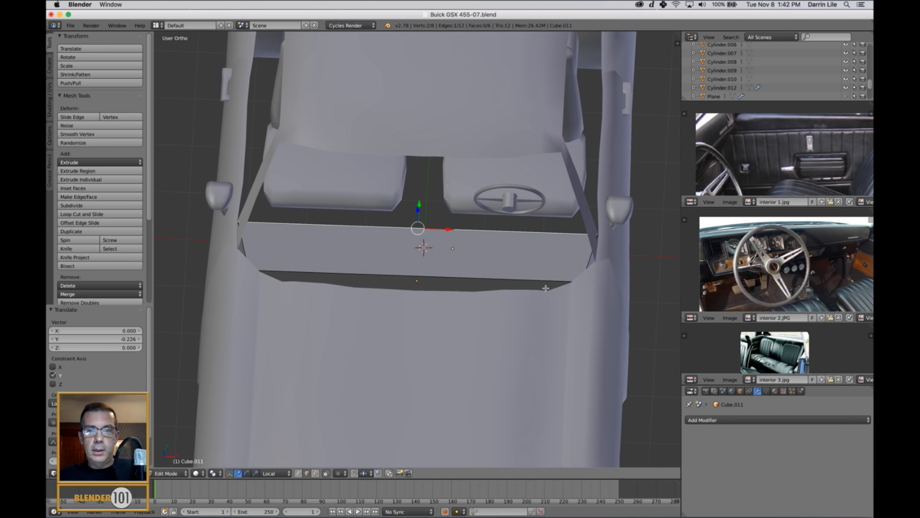
{"action": "mouse_move", "coordinate": [506, 265]}
{"action": "middle_mouse_down"}
{"action": "mouse_move", "coordinate": [530, 271]}
{"action": "mouse_move", "coordinate": [494, 259]}
{"action": "middle_mouse_up"}
{"action": "left_click_drag", "start_coordinate": [451, 227], "coordinate": [451, 229]}
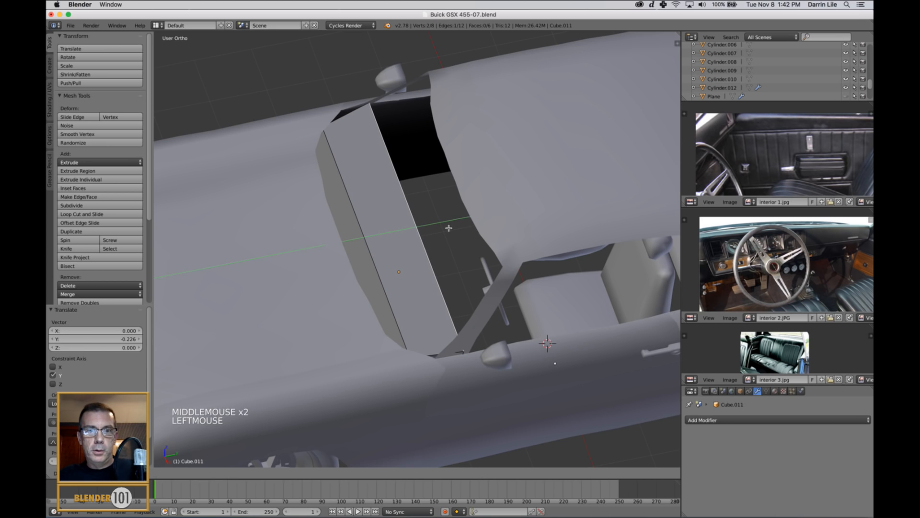
{"action": "middle_click_drag", "start_coordinate": [451, 229], "coordinate": [451, 234]}
{"action": "left_click_drag", "start_coordinate": [419, 209], "coordinate": [416, 200]}
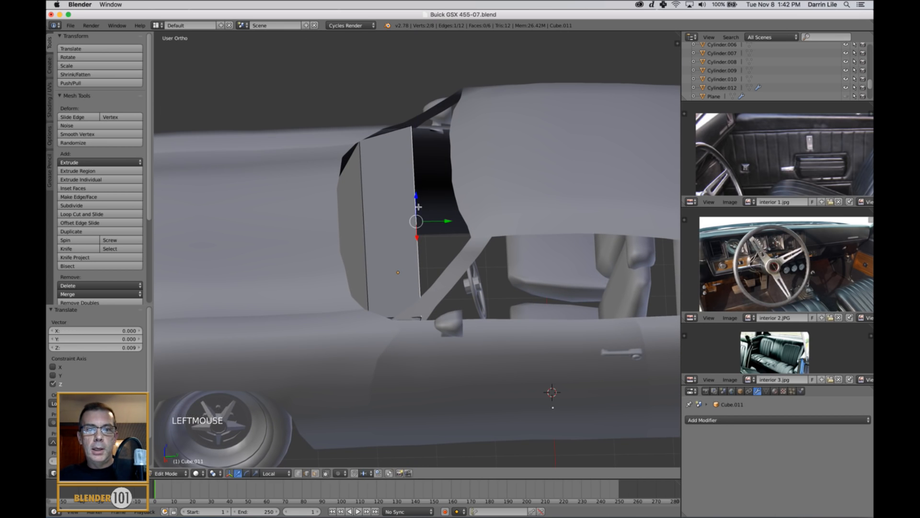
- Scale the rear top edge by 0.966 along X to fit between the windshield pillars
{"action": "middle_click_drag", "start_coordinate": [416, 199], "coordinate": [463, 250]}
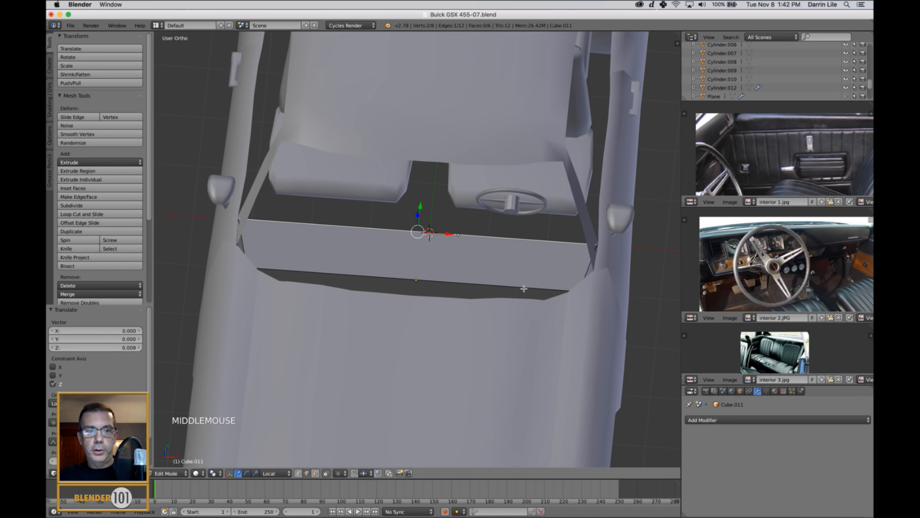
{"action": "key", "text": "s"}
{"action": "key", "text": "s"}
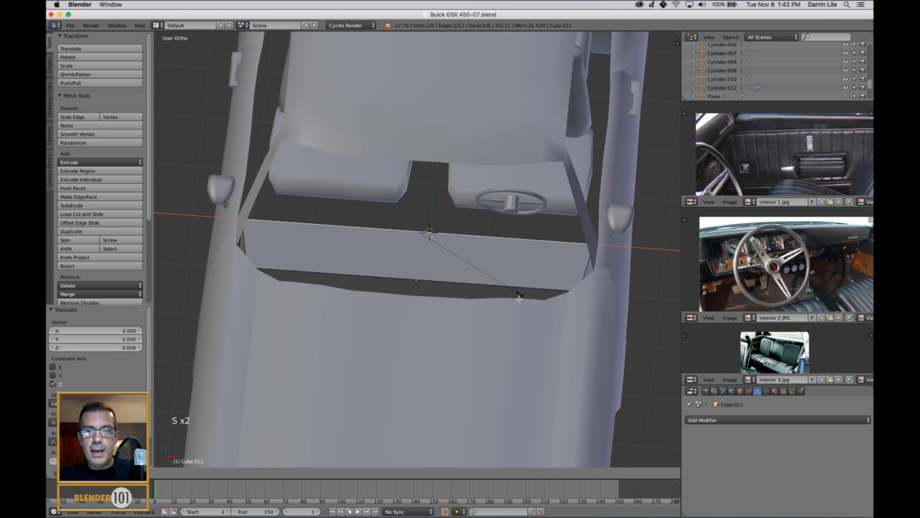
{"action": "left_click", "coordinate": [518, 298]}
- Add a single horizontal loop cut around the dashboard block, splitting the side facing the seats into upper and lower faces
{"action": "middle_click_drag", "start_coordinate": [540, 304], "coordinate": [492, 287]}
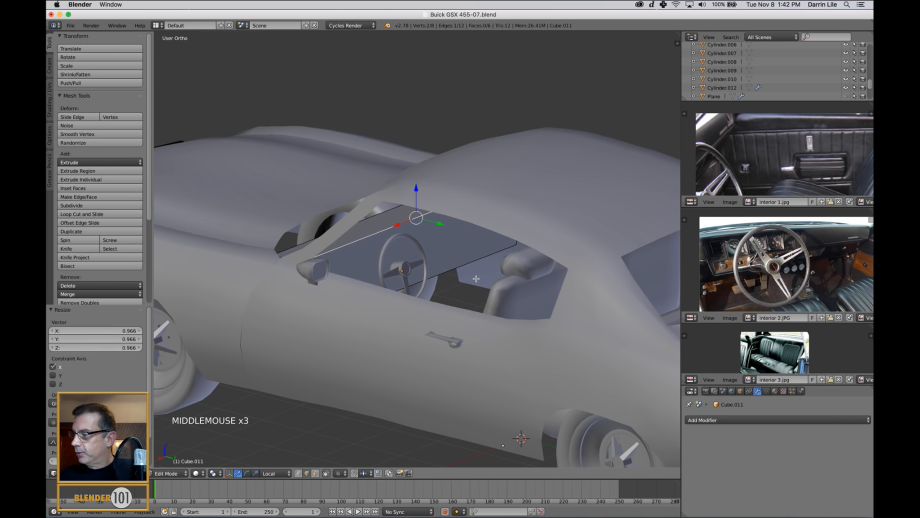
{"action": "key", "text": "KP_5"}
{"action": "scroll", "coordinate": [476, 278], "scroll_direction": "down", "scroll_amount": 1}
{"action": "middle_click_drag", "start_coordinate": [489, 279], "coordinate": [490, 300]}
{"action": "key", "text": "Tab"}
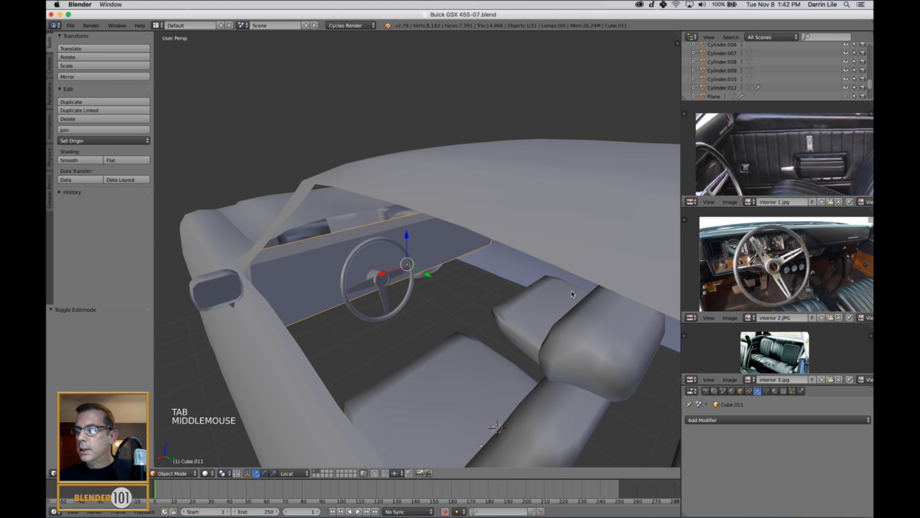
{"action": "middle_click_drag", "start_coordinate": [542, 305], "coordinate": [472, 271]}
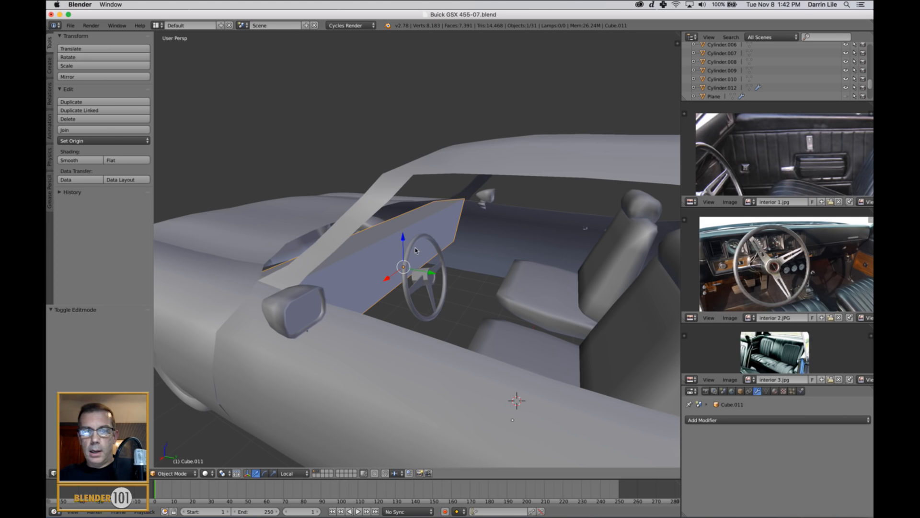
{"action": "key", "text": "Tab"}
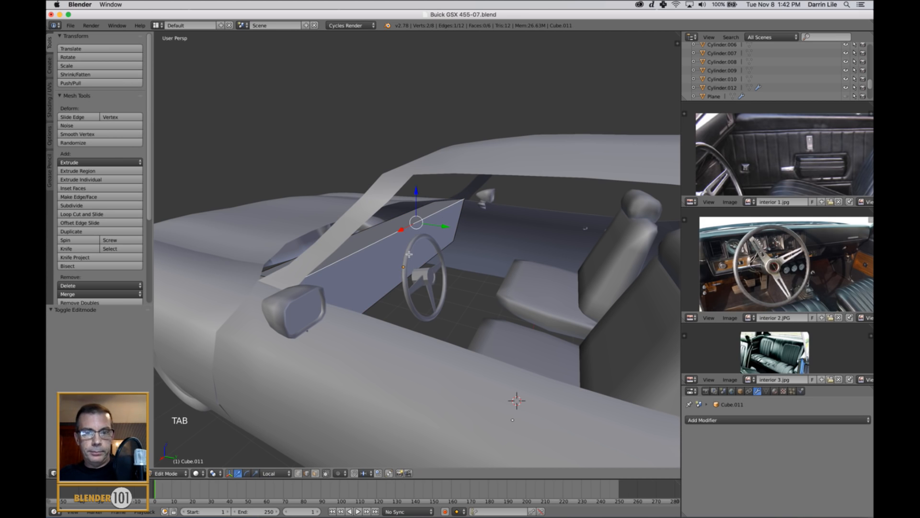
{"action": "key", "text": "ctrl+r"}
{"action": "left_click", "coordinate": [457, 230]}
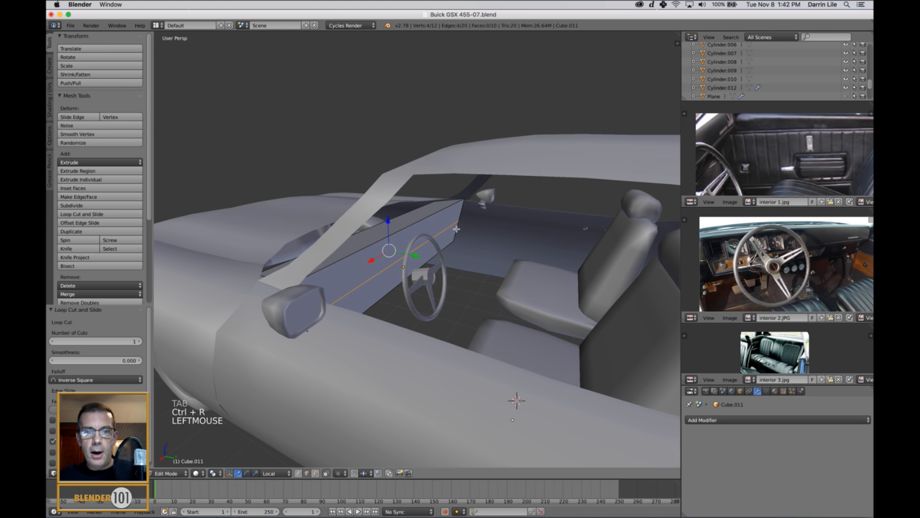
- Pull the upper face that faces the seats 0.203 along Y towards the steering wheel
{"action": "key", "text": "ctrl+Tab"}
{"action": "left_click", "coordinate": [454, 232]}
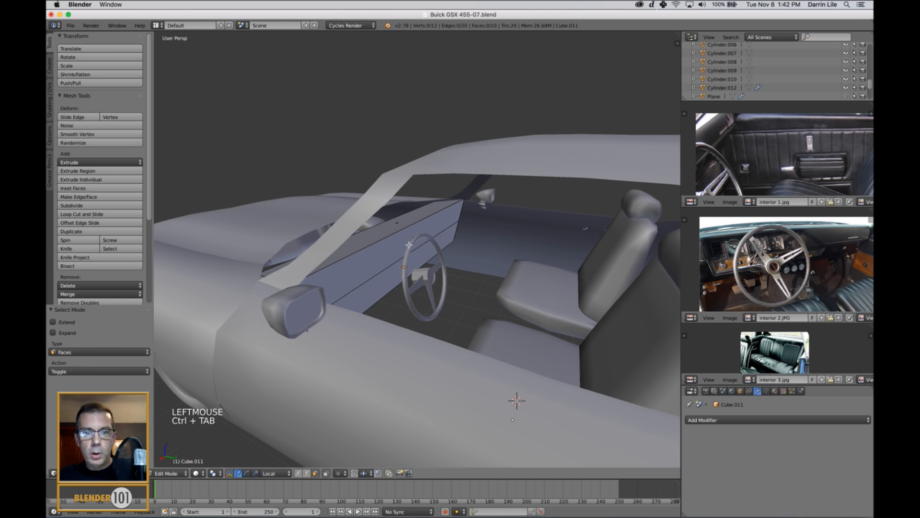
{"action": "right_click", "coordinate": [454, 232]}
{"action": "middle_click_drag", "start_coordinate": [454, 232], "coordinate": [442, 248]}
{"action": "left_click_drag", "start_coordinate": [442, 248], "coordinate": [449, 255]}
{"action": "middle_click_drag", "start_coordinate": [473, 277], "coordinate": [504, 289]}
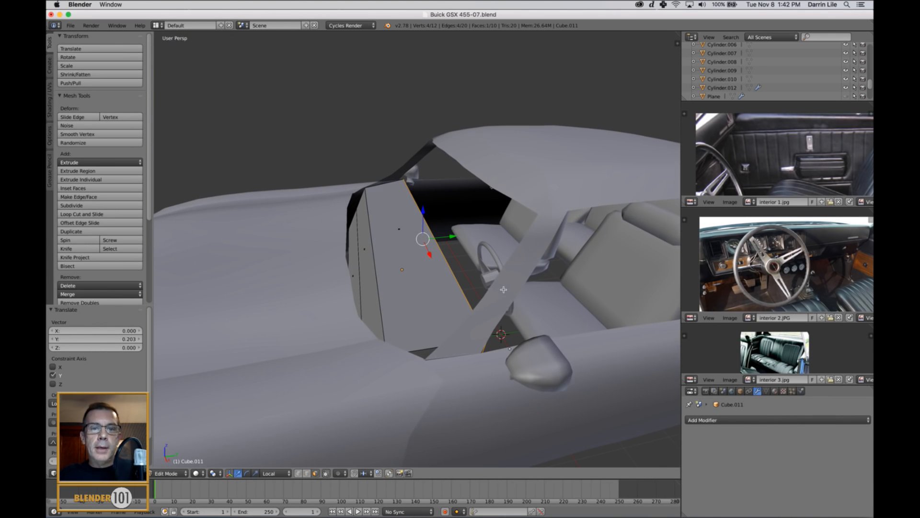
- Move the loop-cut edge on the dashboard's front side -0.210 along Y, towards the hood
{"action": "key", "text": "ctrl+Tab"}
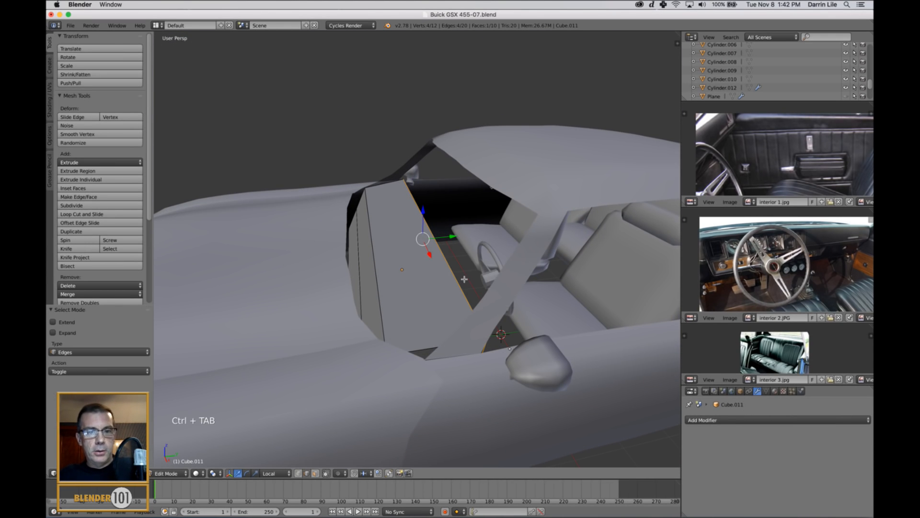
{"action": "right_click", "coordinate": [356, 284]}
{"action": "left_click_drag", "start_coordinate": [379, 261], "coordinate": [380, 270]}
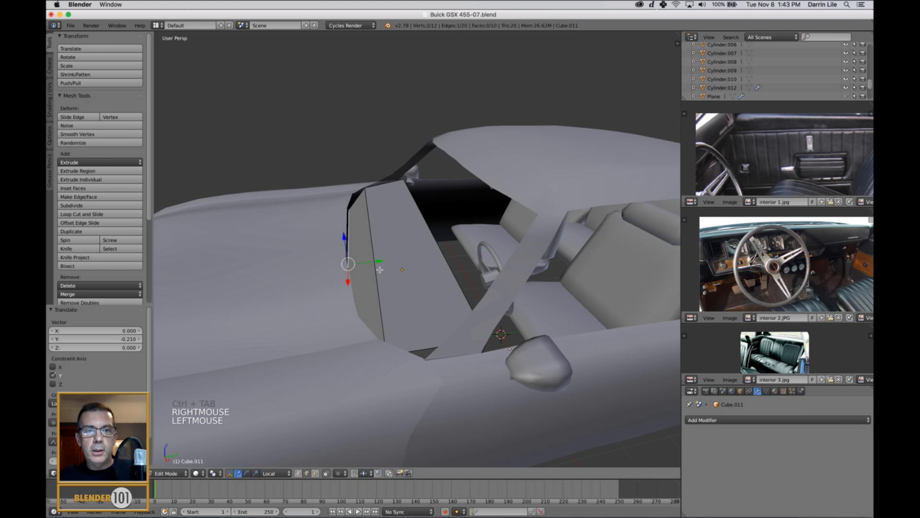
- Add a single horizontal loop cut just below the top edge of the dashboard's seat-facing side
{"action": "middle_click_drag", "start_coordinate": [380, 270], "coordinate": [473, 258]}
{"action": "key", "text": "Tab"}
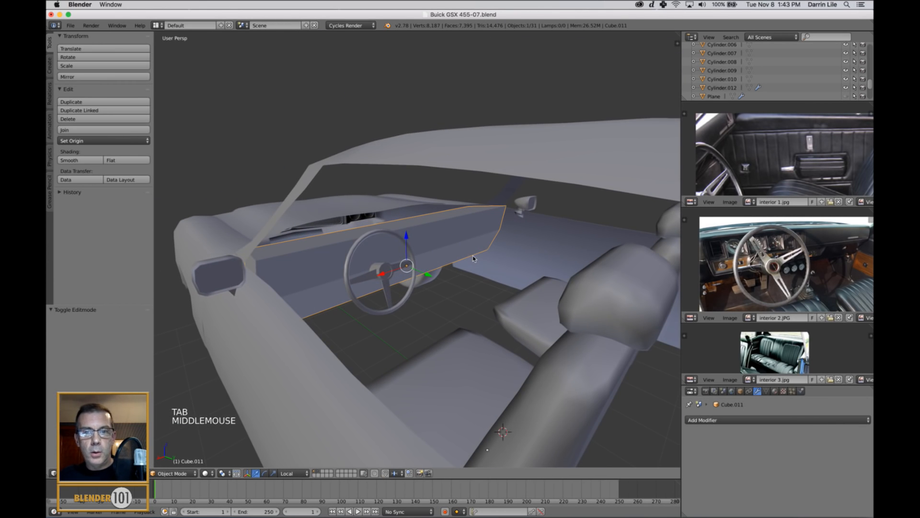
{"action": "key", "text": "Tab"}
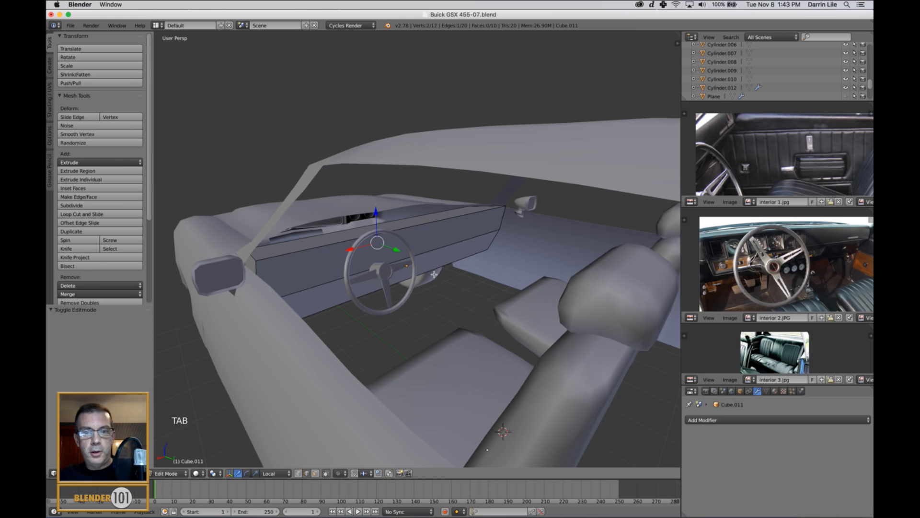
{"action": "middle_click_drag", "start_coordinate": [428, 272], "coordinate": [406, 274]}
{"action": "middle_click_drag", "start_coordinate": [343, 257], "coordinate": [345, 259]}
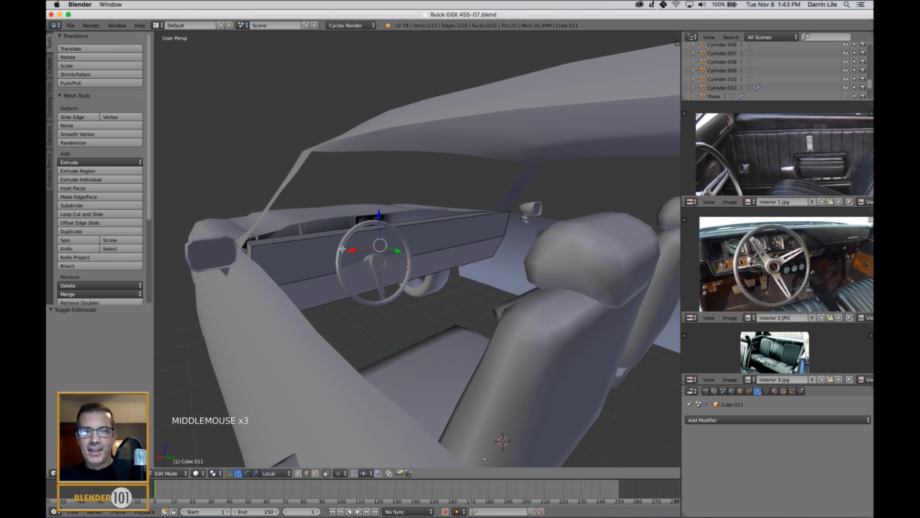
{"action": "key", "text": "ctrl+r"}
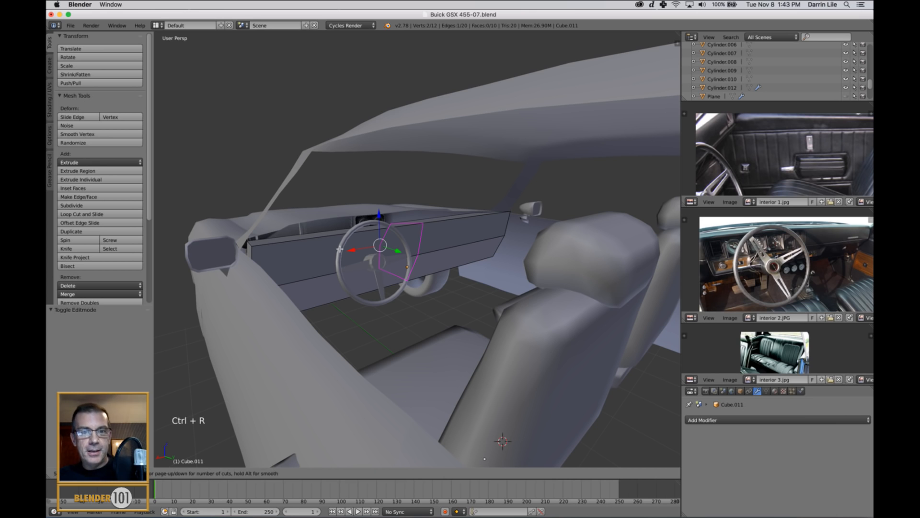
{"action": "left_click", "coordinate": [253, 257]}
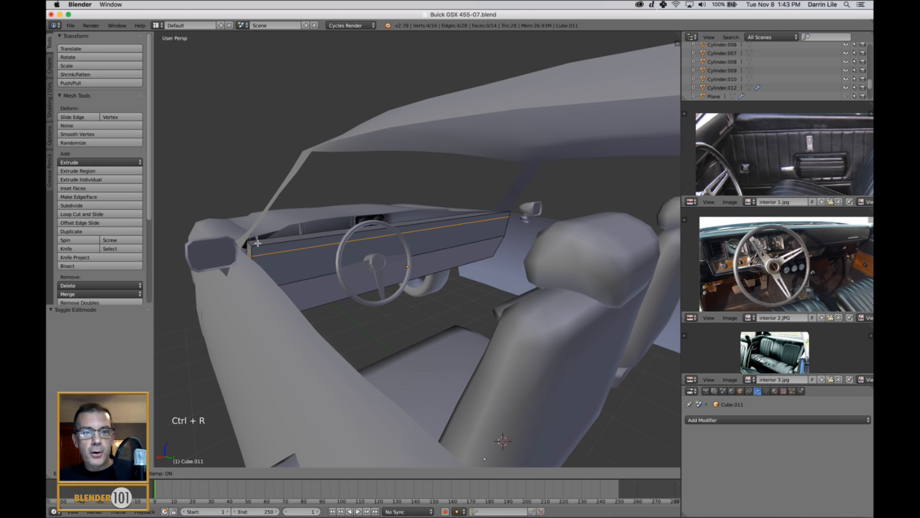
{"action": "left_click", "coordinate": [258, 244]}
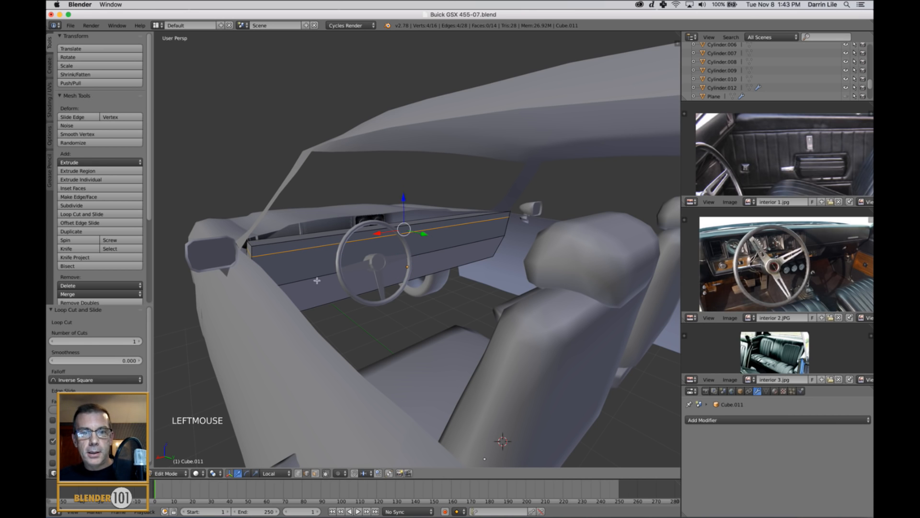
- Add a vertical loop cut at the middle of the dashboard's width
{"action": "middle_click_drag", "start_coordinate": [331, 284], "coordinate": [300, 272]}
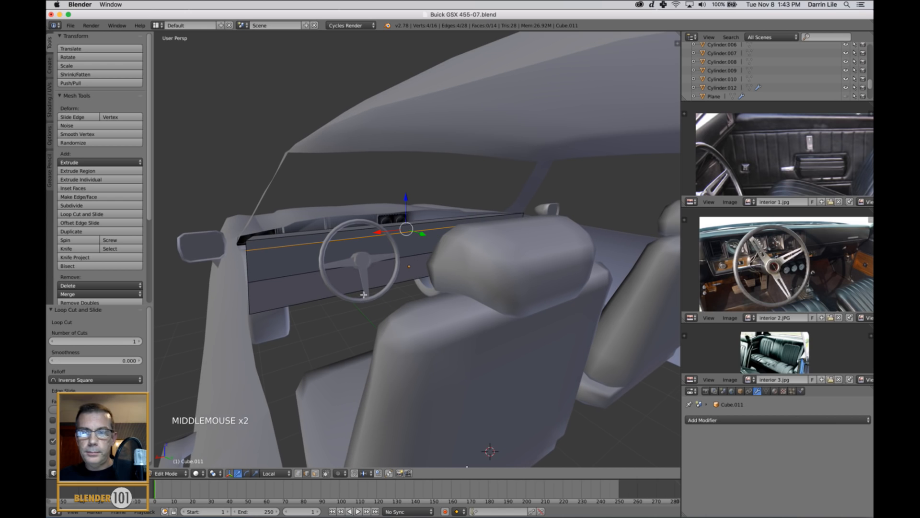
{"action": "key", "text": "ctrl+r"}
{"action": "left_click", "coordinate": [289, 264]}
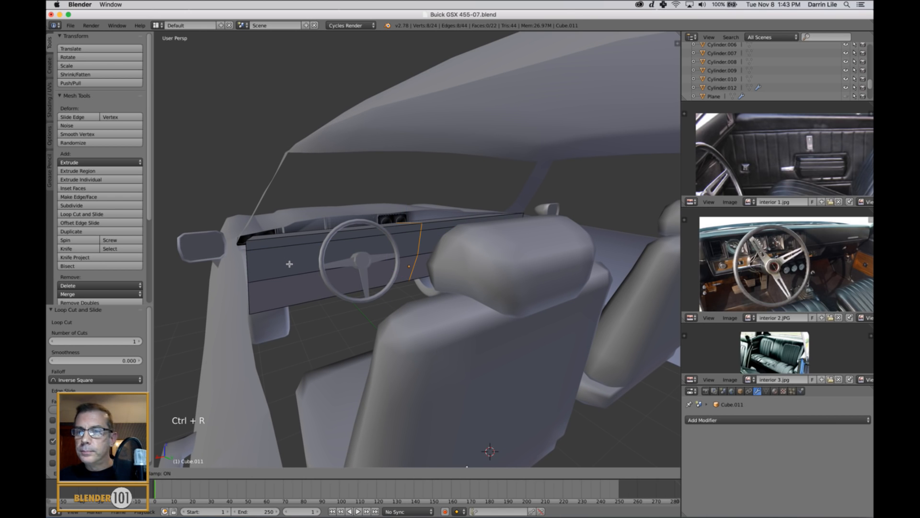
{"action": "right_click", "coordinate": [276, 264]}
- Add a second vertical loop cut close to the dashboard's driver-side end
{"action": "middle_click_drag", "start_coordinate": [277, 264], "coordinate": [314, 269]}
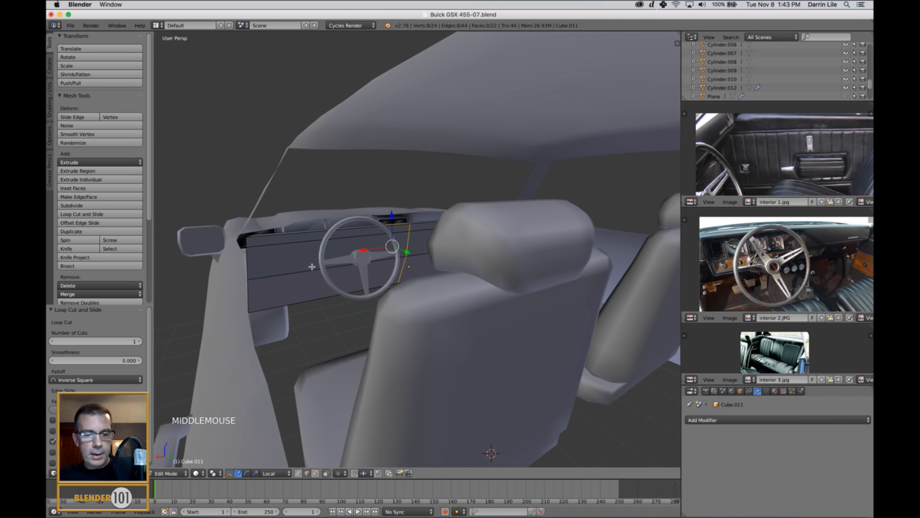
{"action": "key", "text": "ctrl+r"}
{"action": "left_click", "coordinate": [261, 276]}
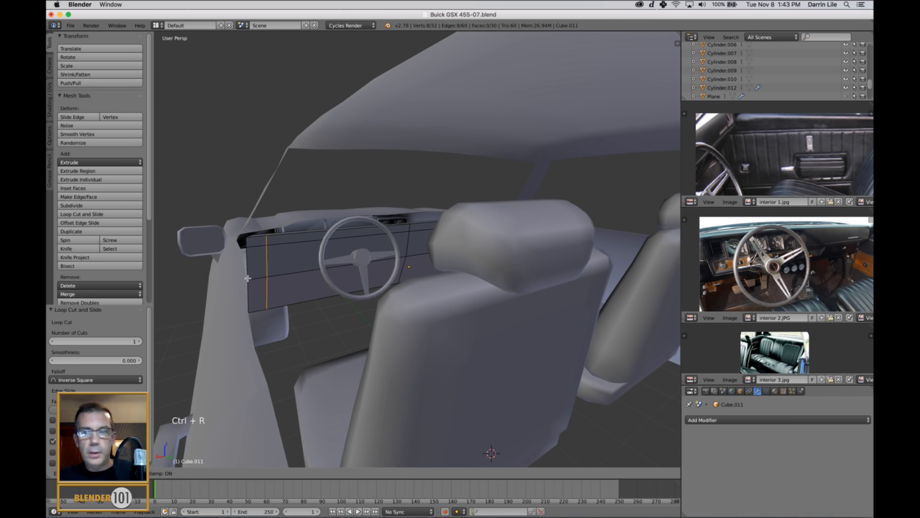
{"action": "left_click", "coordinate": [247, 278]}
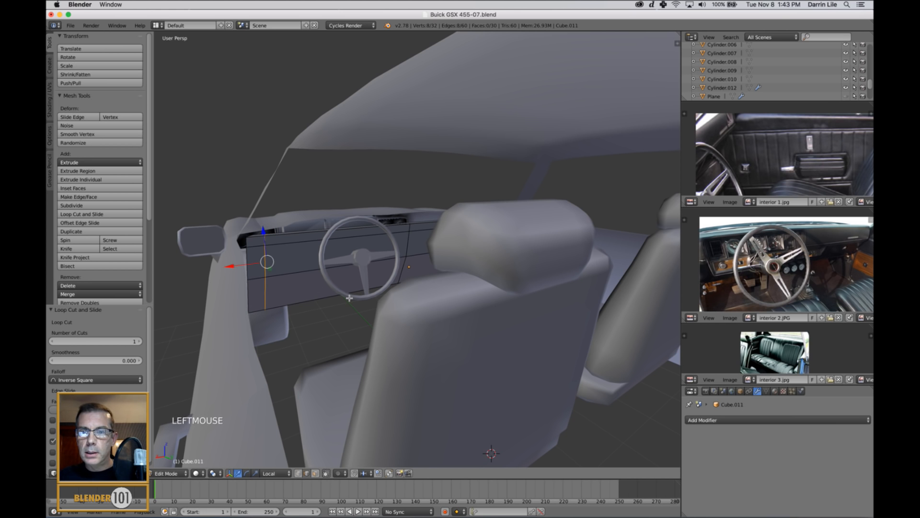
- Delete the two large bottom faces of the dashboard, one under the steering-wheel section and one under the passenger section
{"action": "middle_click_drag", "start_coordinate": [349, 298], "coordinate": [354, 301]}
{"action": "key", "text": "ctrl+Tab"}
{"action": "left_click", "coordinate": [315, 289]}
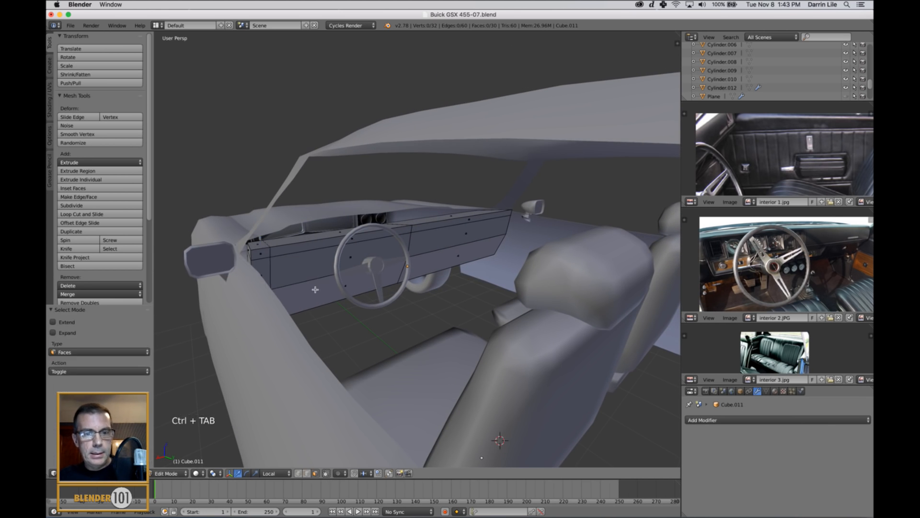
{"action": "right_click", "coordinate": [318, 291]}
{"action": "right_click", "coordinate": [323, 269], "text": "shift"}
{"action": "middle_click_drag", "start_coordinate": [345, 299], "coordinate": [388, 298]}
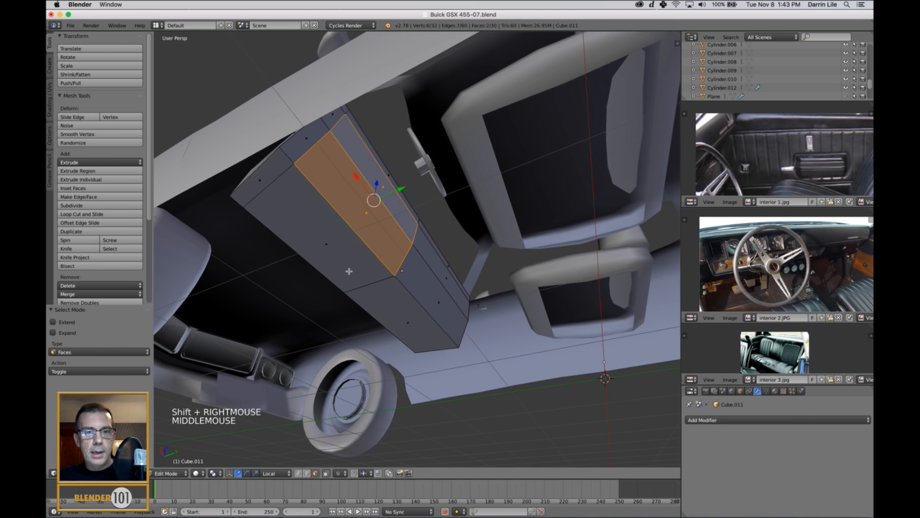
{"action": "right_click", "coordinate": [350, 271]}
{"action": "right_click", "coordinate": [404, 329], "text": "shift"}
{"action": "key", "text": "c"}
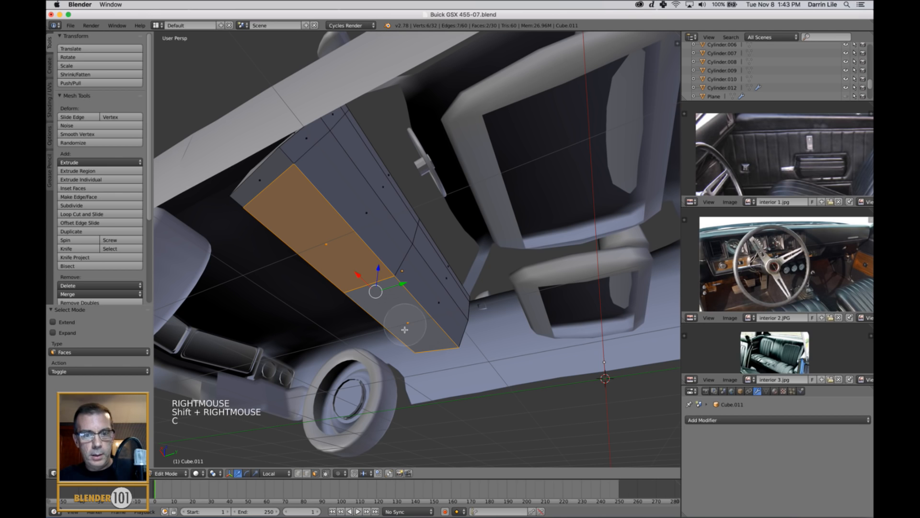
{"action": "key", "text": "x"}
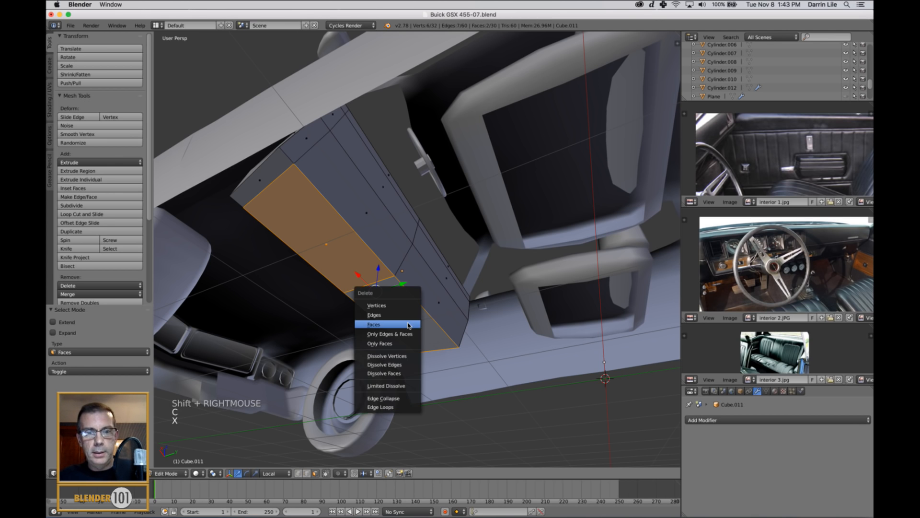
{"action": "left_click", "coordinate": [409, 325]}
- Extrude the two seat-facing faces behind the steering wheel and push them -0.327 along Y to form a recess
{"action": "right_click", "coordinate": [385, 239]}
{"action": "right_click", "coordinate": [400, 205], "text": "shift"}
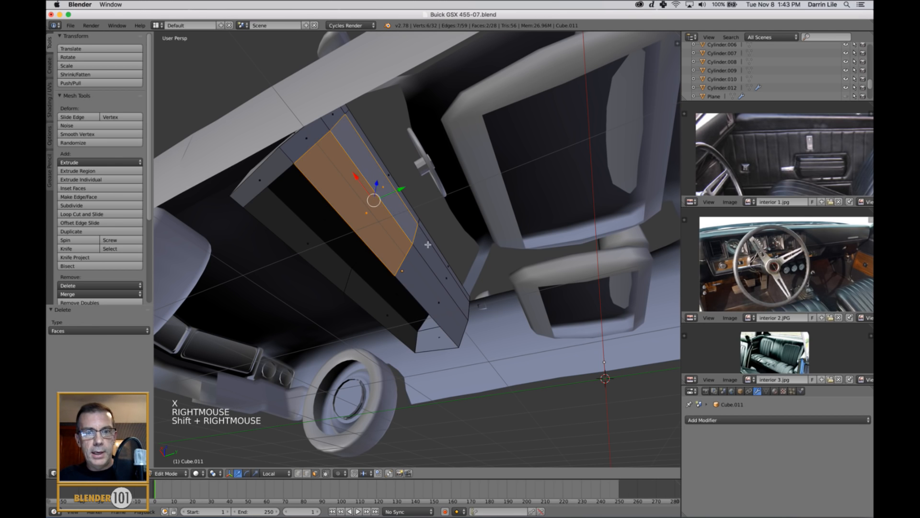
{"action": "middle_click_drag", "start_coordinate": [428, 244], "coordinate": [430, 247]}
{"action": "key", "text": "e"}
{"action": "left_click", "coordinate": [451, 263]}
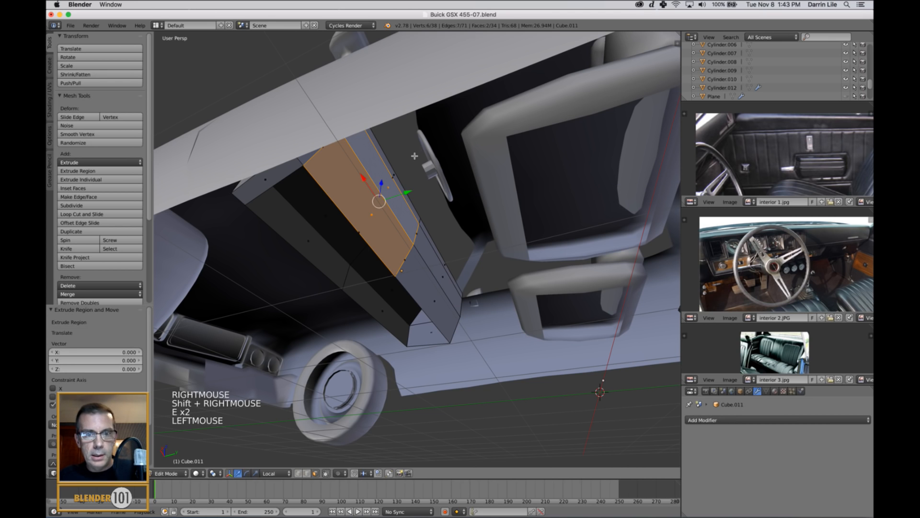
{"action": "left_click_drag", "start_coordinate": [406, 195], "coordinate": [392, 206]}
- Delete the leftover bottom face of the recess behind the steering wheel
{"action": "middle_click_drag", "start_coordinate": [391, 207], "coordinate": [422, 239]}
{"action": "right_click", "coordinate": [340, 232]}
{"action": "key", "text": "x"}
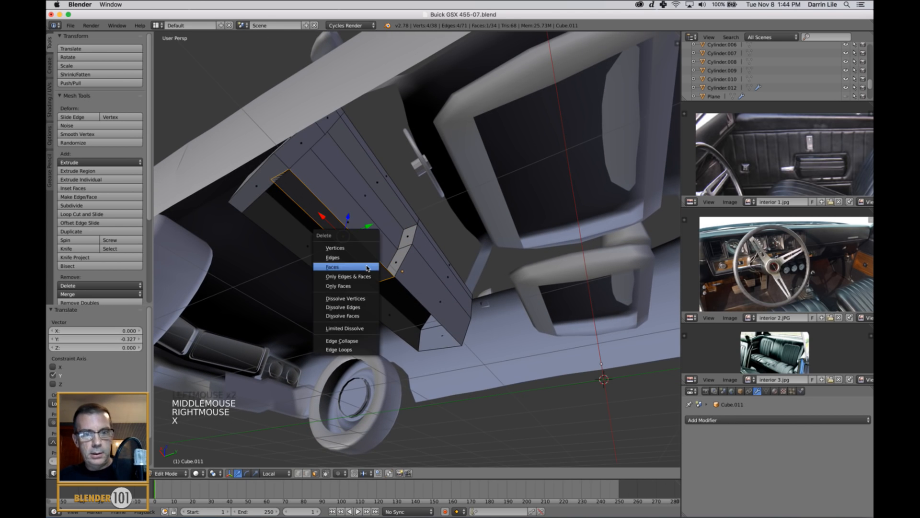
{"action": "left_click", "coordinate": [368, 267]}
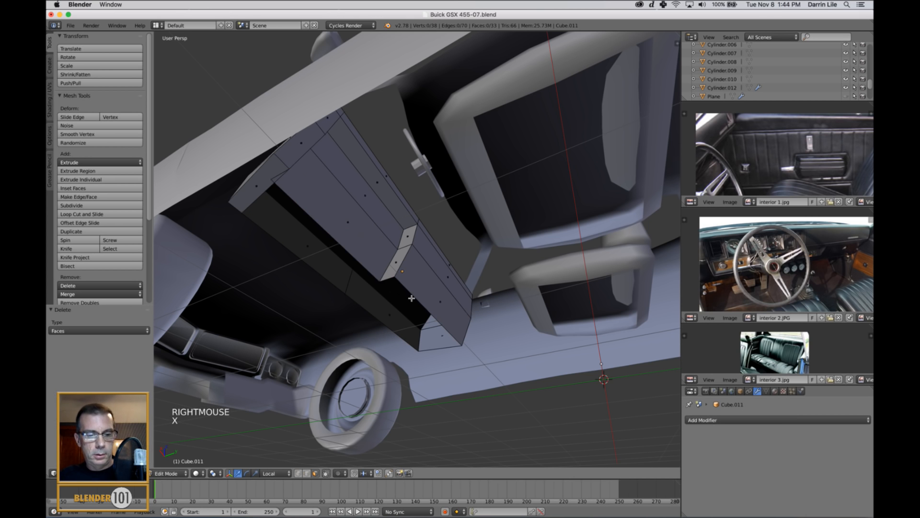
{"action": "key", "text": "Tab"}
{"action": "middle_click_drag", "start_coordinate": [420, 288], "coordinate": [421, 311]}
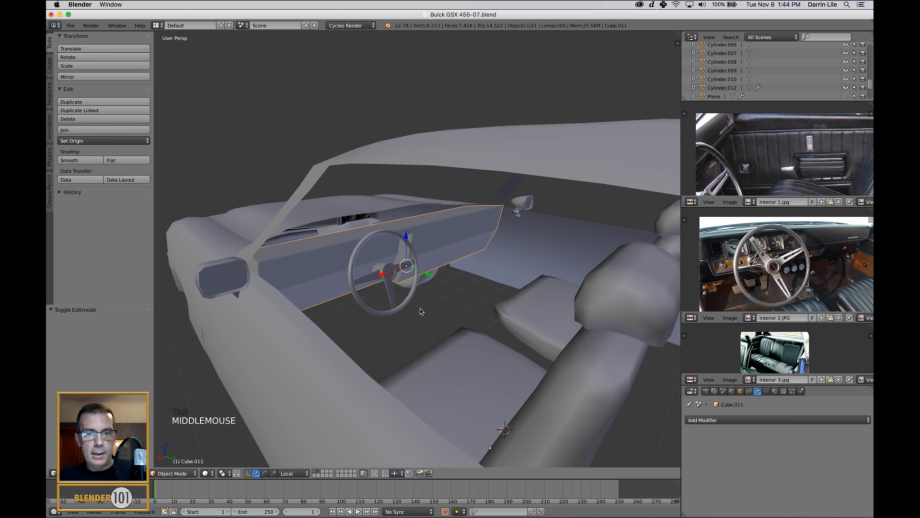
- Shift the horizontal edge across the recessed faces behind the steering wheel slightly along Y
{"action": "key", "text": "Tab"}
{"action": "key", "text": "ctrl+Tab"}
{"action": "left_click", "coordinate": [331, 268]}
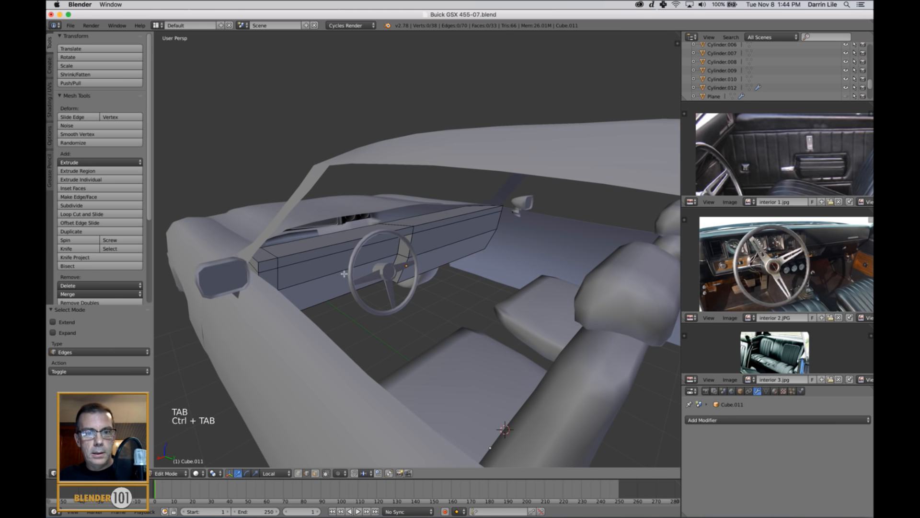
{"action": "right_click", "coordinate": [355, 283]}
{"action": "middle_click_drag", "start_coordinate": [355, 282], "coordinate": [368, 290]}
{"action": "left_click_drag", "start_coordinate": [373, 291], "coordinate": [371, 291]}
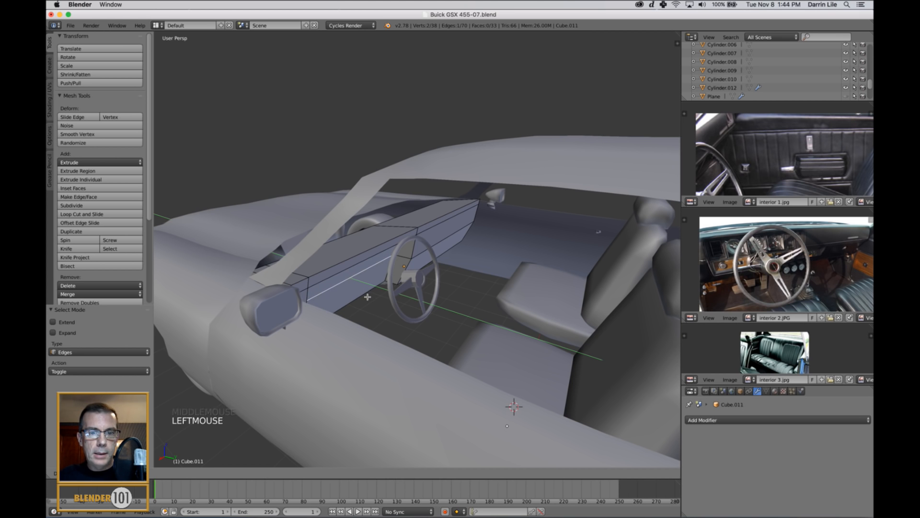
{"action": "key", "text": "a"}
{"action": "key", "text": "Tab"}
{"action": "middle_click_drag", "start_coordinate": [367, 297], "coordinate": [452, 341]}
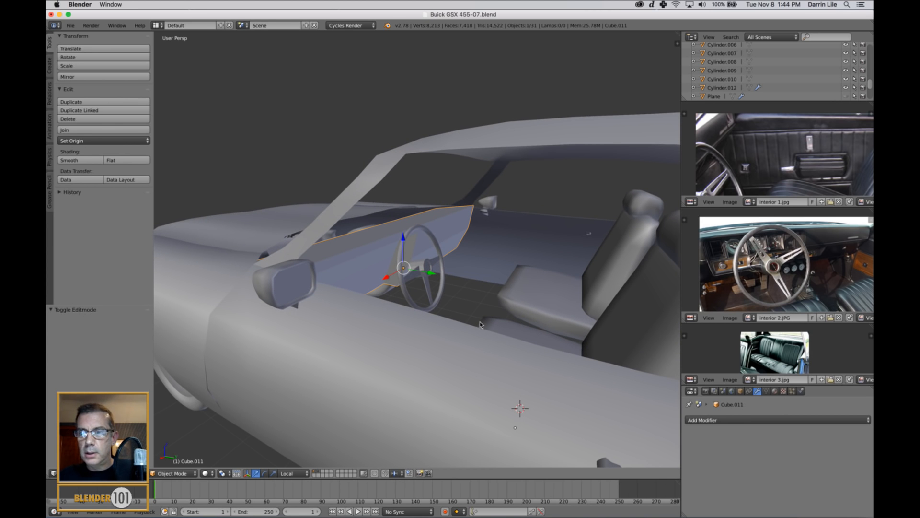
{"action": "middle_click_drag", "start_coordinate": [497, 301], "coordinate": [476, 297]}
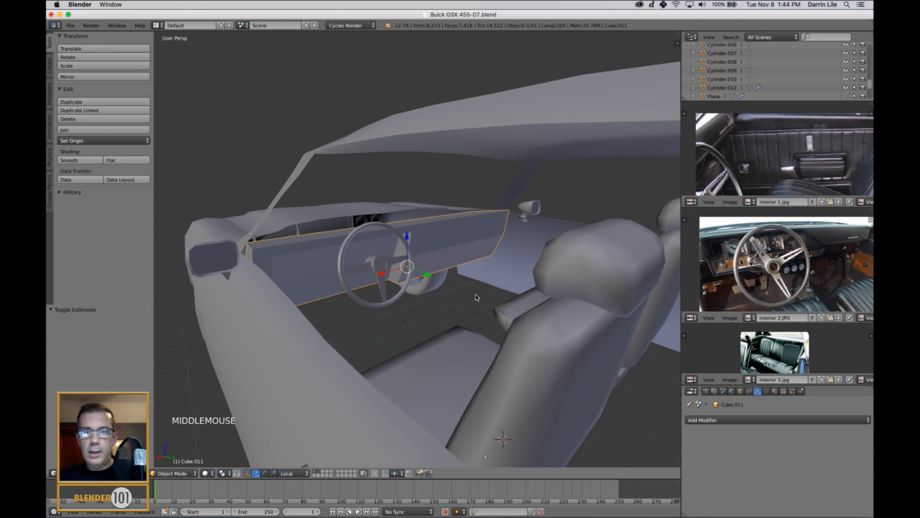
- Raise the edge near the top of the dashboard's seat-facing side slightly along Z
{"action": "middle_click_drag", "start_coordinate": [614, 262], "coordinate": [417, 263]}
{"action": "key", "text": "Tab"}
{"action": "right_click", "coordinate": [394, 232]}
{"action": "left_click_drag", "start_coordinate": [396, 198], "coordinate": [396, 196]}
{"action": "key", "text": "a"}
{"action": "key", "text": "Tab"}
{"action": "middle_click_drag", "start_coordinate": [469, 288], "coordinate": [474, 293]}
- Lower the edges running along the upper part of the dashboard's seat-facing side slightly along Z
{"action": "key", "text": "Tab"}
{"action": "middle_click_drag", "start_coordinate": [331, 265], "coordinate": [327, 272]}
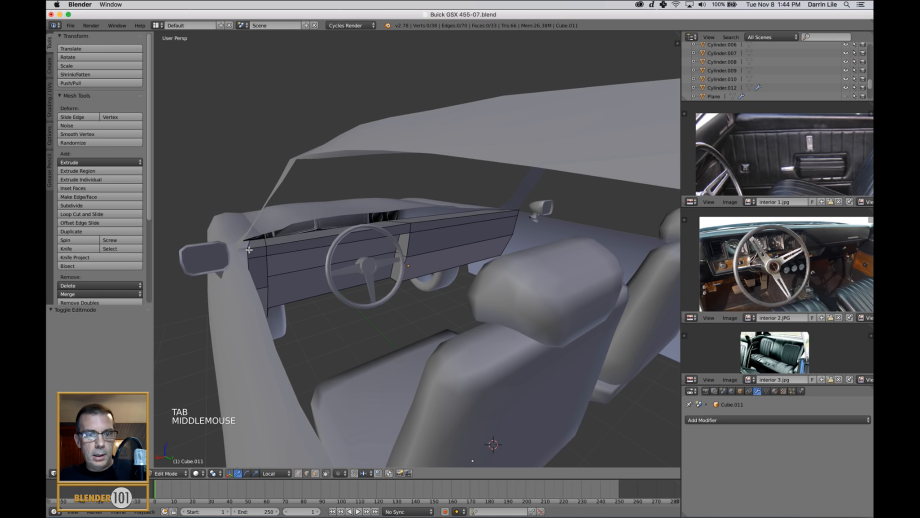
{"action": "middle_click_drag", "start_coordinate": [507, 218], "coordinate": [502, 214]}
{"action": "right_click", "coordinate": [501, 215], "text": "shift"}
{"action": "left_click_drag", "start_coordinate": [403, 196], "coordinate": [403, 198]}
{"action": "key", "text": "a"}
{"action": "key", "text": "Tab"}
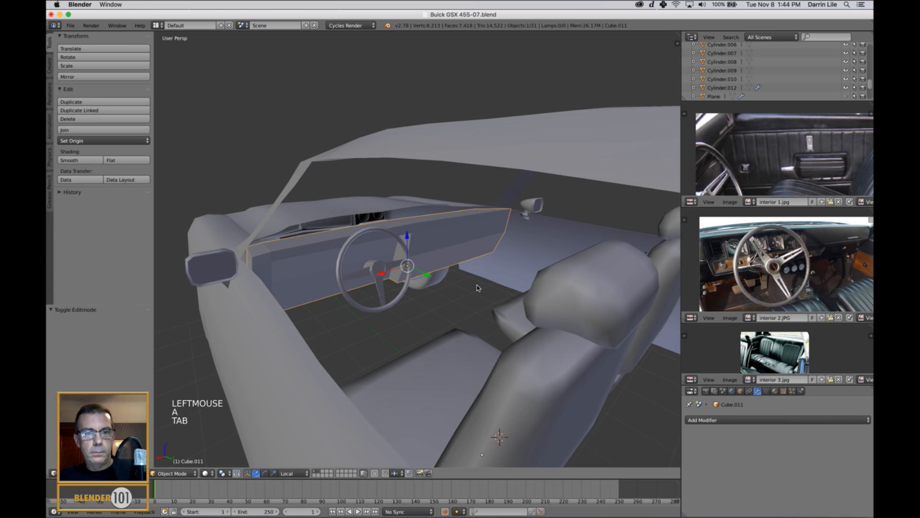
- Raise the short upper edge at the dashboard's driver-side end slightly along Z
{"action": "mouse_move", "coordinate": [482, 290]}
{"action": "middle_mouse_down"}
{"action": "mouse_move", "coordinate": [465, 293]}
{"action": "mouse_move", "coordinate": [483, 291]}
{"action": "middle_mouse_up"}
{"action": "key", "text": "Tab"}
{"action": "right_click", "coordinate": [266, 253]}
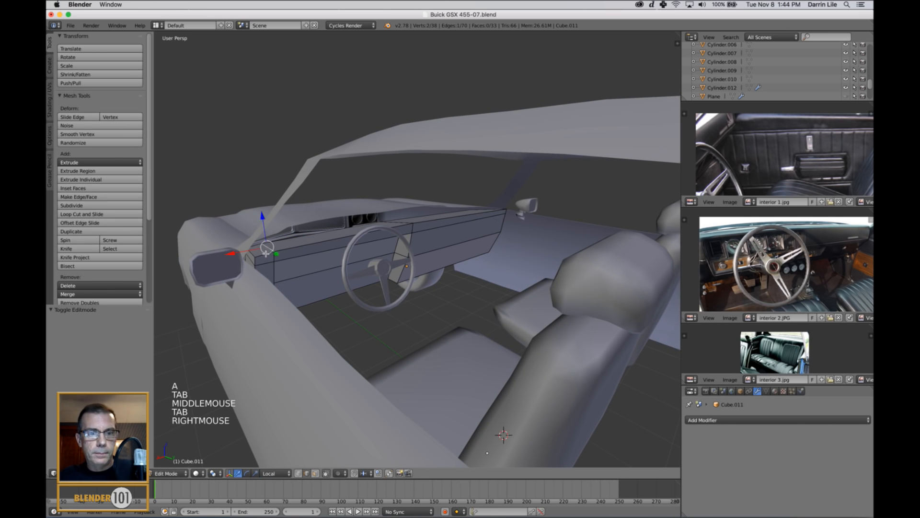
{"action": "left_click_drag", "start_coordinate": [266, 226], "coordinate": [263, 222]}
{"action": "key", "text": "a"}
{"action": "key", "text": "Tab"}
{"action": "middle_click_drag", "start_coordinate": [462, 327], "coordinate": [515, 333]}
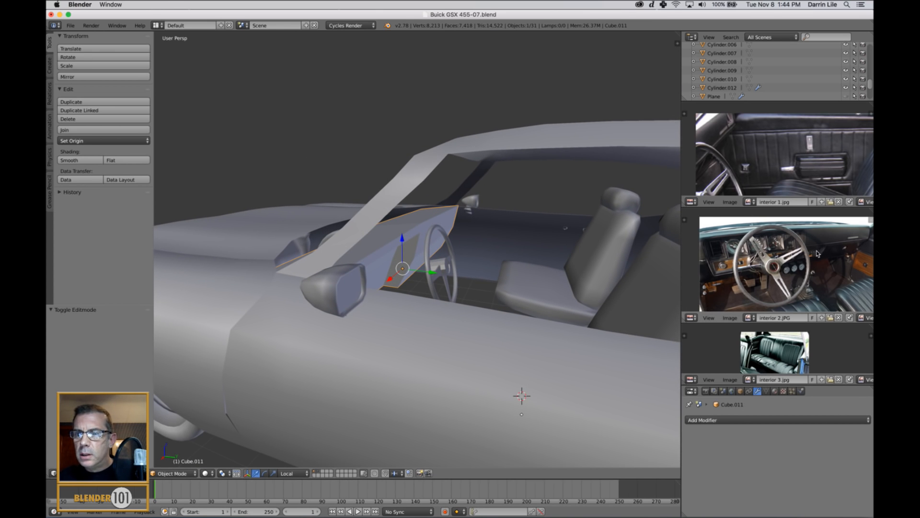
- Examine the dashboard in the interior 2.JPG reference photo and compare its shape with the modelled dashboard
{"action": "scroll", "coordinate": [820, 264], "scroll_direction": "up", "scroll_amount": 2}
{"action": "middle_click_drag", "start_coordinate": [838, 277], "coordinate": [797, 268]}
{"action": "scroll", "coordinate": [802, 275], "scroll_direction": "up", "scroll_amount": 3}
{"action": "scroll", "coordinate": [817, 280], "scroll_direction": "down", "scroll_amount": 4}
{"action": "scroll", "coordinate": [786, 276], "scroll_direction": "down", "scroll_amount": 2}
{"action": "scroll", "coordinate": [485, 259], "scroll_direction": "up", "scroll_amount": 2}
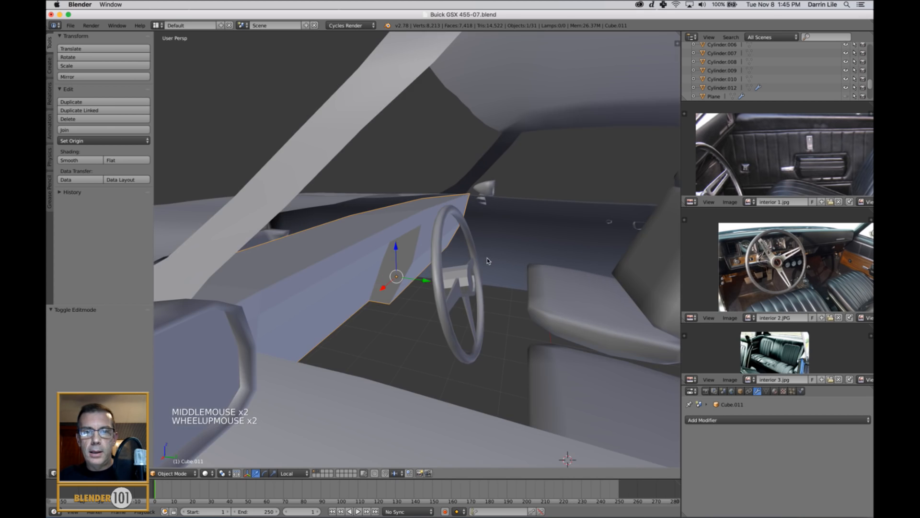
{"action": "middle_click_drag", "start_coordinate": [485, 259], "coordinate": [482, 262]}
{"action": "scroll", "coordinate": [483, 261], "scroll_direction": "down", "scroll_amount": 3}
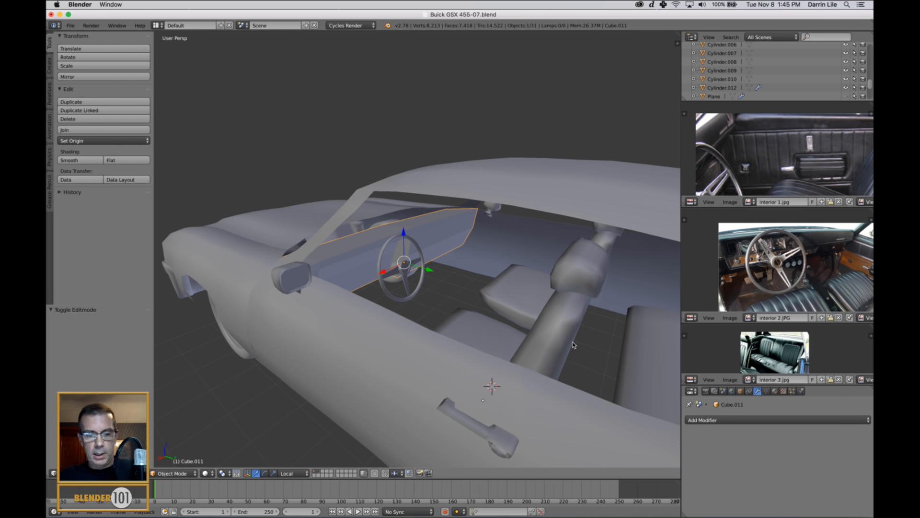
- Hide all objects except the dashboard and open its mesh for editing
{"action": "key", "text": "shift+h"}
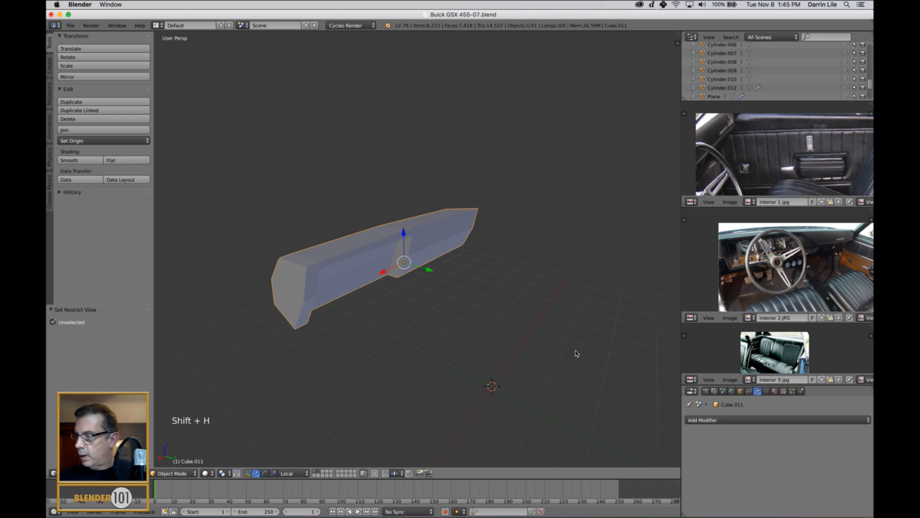
{"action": "key", "text": "KP_Decimal"}
{"action": "mouse_move", "coordinate": [577, 349]}
{"action": "middle_mouse_down"}
{"action": "mouse_move", "coordinate": [559, 341]}
{"action": "mouse_move", "coordinate": [560, 352]}
{"action": "middle_mouse_up"}
{"action": "key", "text": "Tab"}
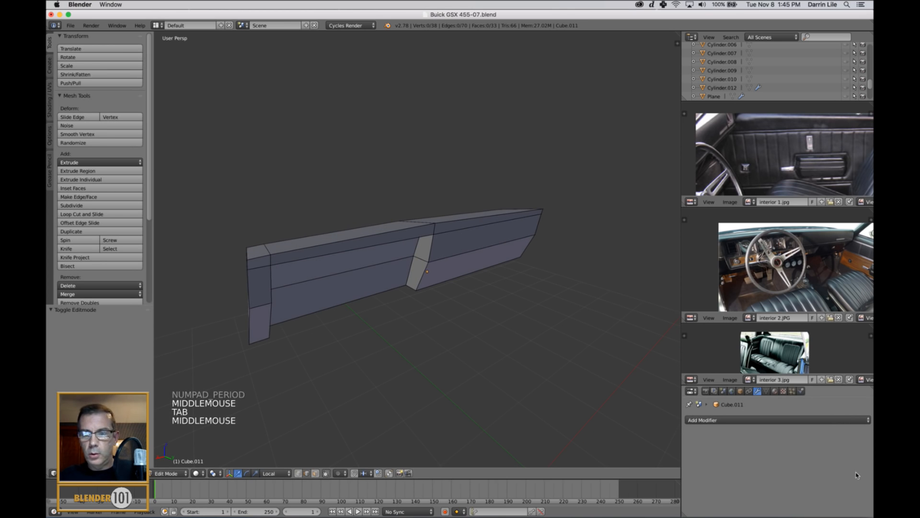
- Add a Subdivision Surface modifier to the dashboard and check the smoothed shape from the seat side
{"action": "left_click", "coordinate": [773, 420]}
{"action": "left_click", "coordinate": [726, 392]}
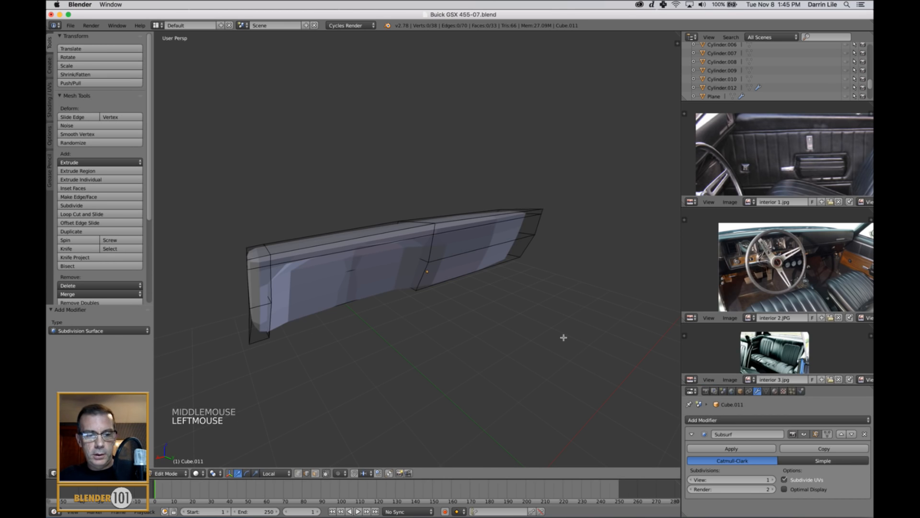
{"action": "middle_click_drag", "start_coordinate": [561, 335], "coordinate": [552, 315]}
{"action": "key", "text": "Tab"}
{"action": "key", "text": "Tab"}
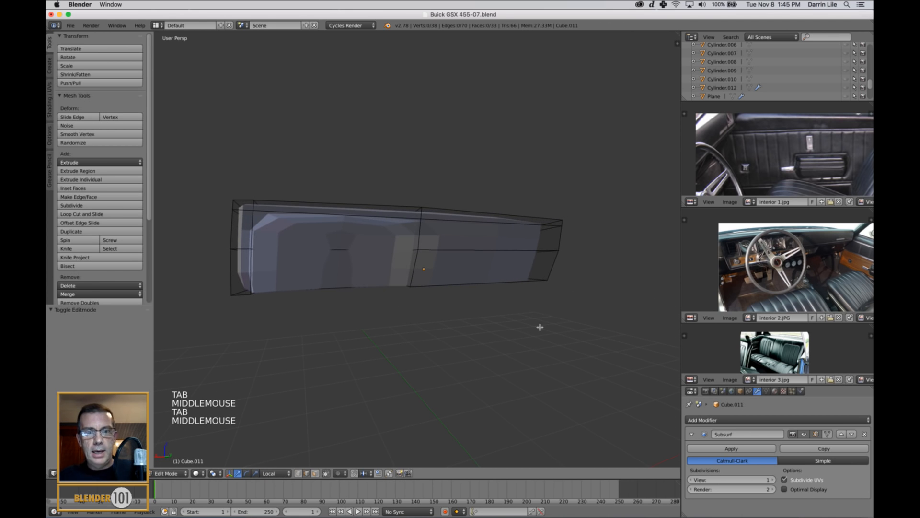
{"action": "middle_click_drag", "start_coordinate": [523, 258], "coordinate": [510, 261]}
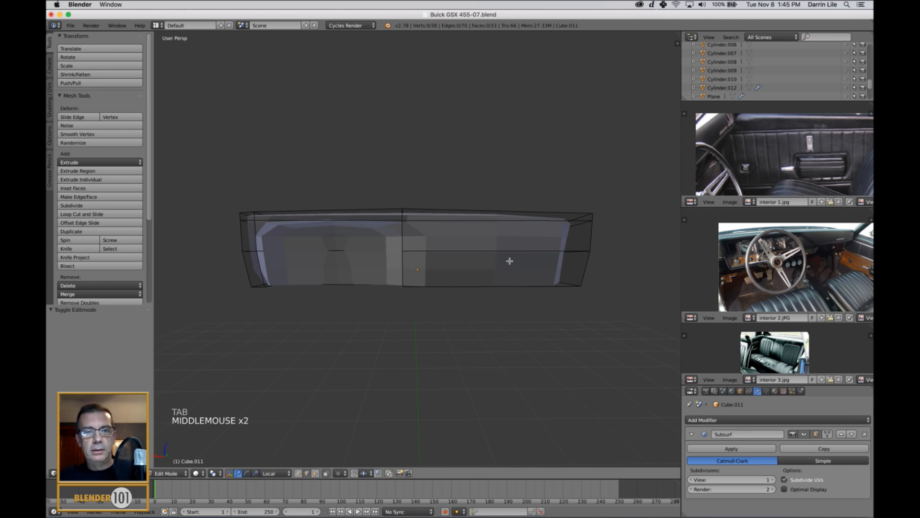
- Add one vertical edge loop just beside the dashboard's instrument recess divider and another close to its passenger-side end
{"action": "key", "text": "ctrl+r"}
{"action": "left_click", "coordinate": [475, 254]}
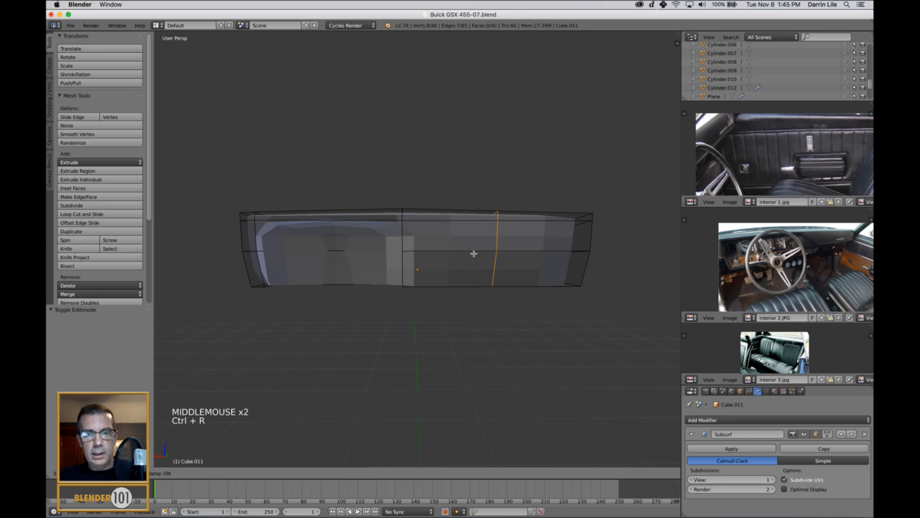
{"action": "left_click", "coordinate": [393, 262]}
{"action": "key", "text": "ctrl+r"}
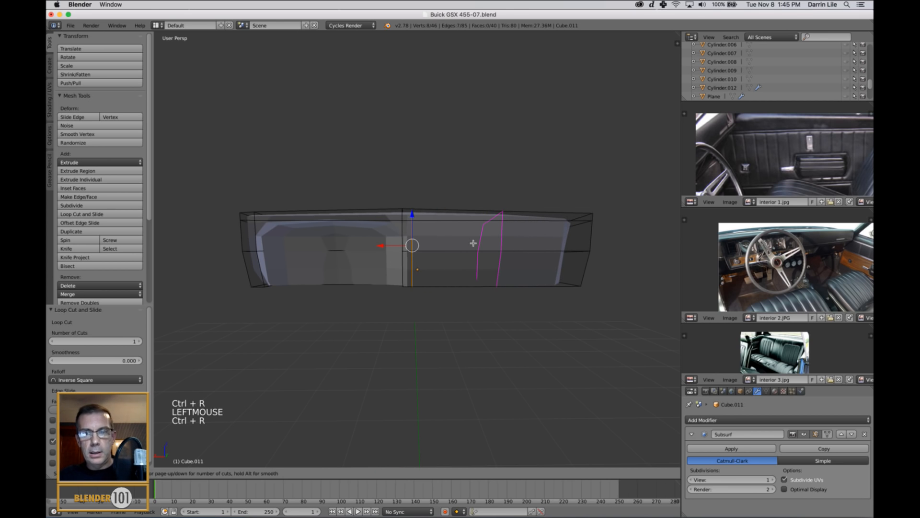
{"action": "left_click", "coordinate": [509, 253]}
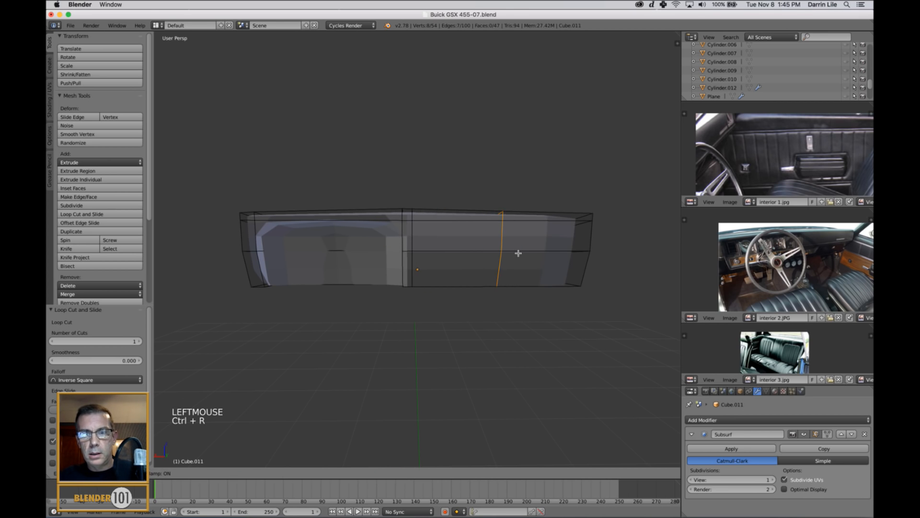
{"action": "left_click", "coordinate": [586, 261]}
{"action": "middle_click_drag", "start_coordinate": [451, 262], "coordinate": [468, 261]}
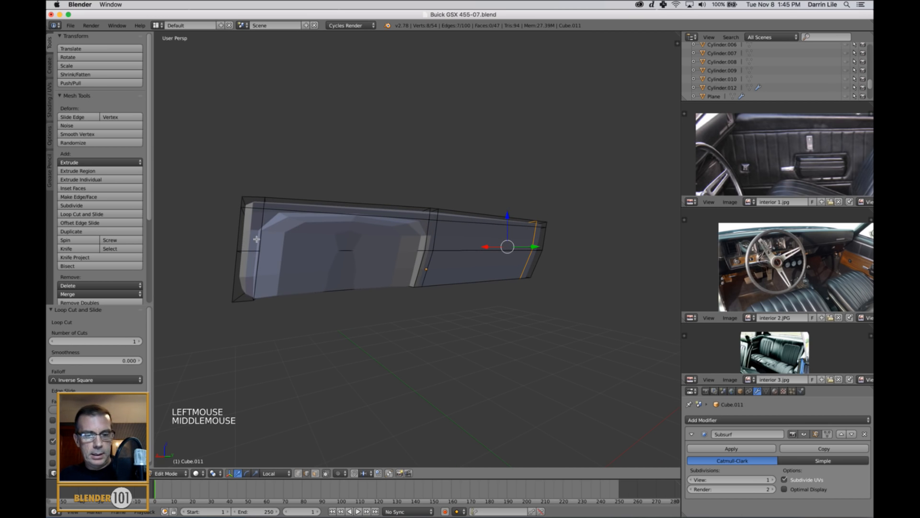
- Add a vertical edge loop at the dashboard's driver-side end and check the smoothed recess in solid and wireframe shading
{"action": "key", "text": "ctrl+r"}
{"action": "left_click", "coordinate": [254, 215]}
{"action": "left_click", "coordinate": [254, 214]}
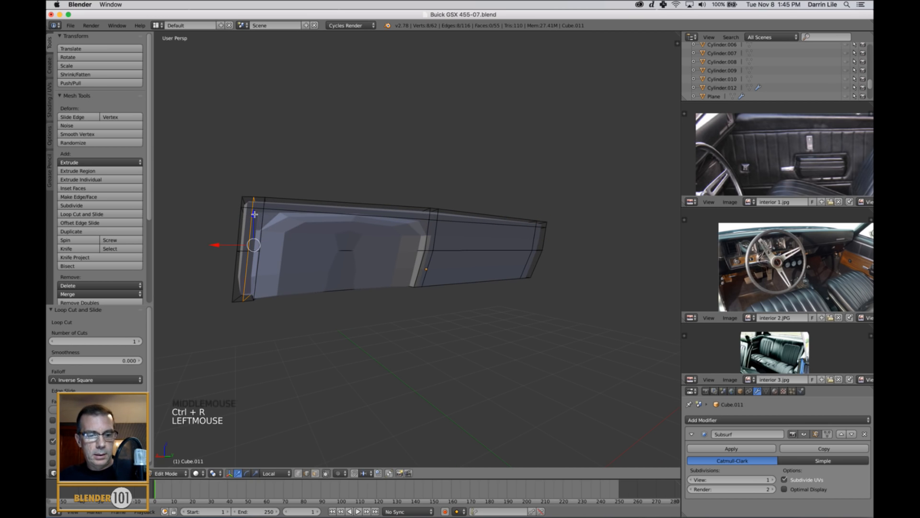
{"action": "key", "text": "a"}
{"action": "key", "text": "Tab"}
{"action": "mouse_move", "coordinate": [431, 268]}
{"action": "middle_mouse_down"}
{"action": "mouse_move", "coordinate": [499, 281]}
{"action": "mouse_move", "coordinate": [518, 268]}
{"action": "mouse_move", "coordinate": [468, 273]}
{"action": "mouse_move", "coordinate": [474, 283]}
{"action": "mouse_move", "coordinate": [358, 257]}
{"action": "mouse_move", "coordinate": [483, 298]}
{"action": "mouse_move", "coordinate": [518, 298]}
{"action": "mouse_move", "coordinate": [512, 302]}
{"action": "mouse_move", "coordinate": [551, 314]}
{"action": "mouse_move", "coordinate": [536, 312]}
{"action": "mouse_move", "coordinate": [539, 331]}
{"action": "mouse_move", "coordinate": [582, 329]}
{"action": "mouse_move", "coordinate": [545, 312]}
{"action": "mouse_move", "coordinate": [519, 261]}
{"action": "mouse_move", "coordinate": [517, 269]}
{"action": "middle_mouse_up"}
{"action": "key", "text": "Tab"}
{"action": "scroll", "coordinate": [360, 261], "scroll_direction": "up", "scroll_amount": 2}
{"action": "key", "text": "z"}
{"action": "key", "text": "Tab"}
{"action": "key", "text": "Tab"}
{"action": "key", "text": "z"}
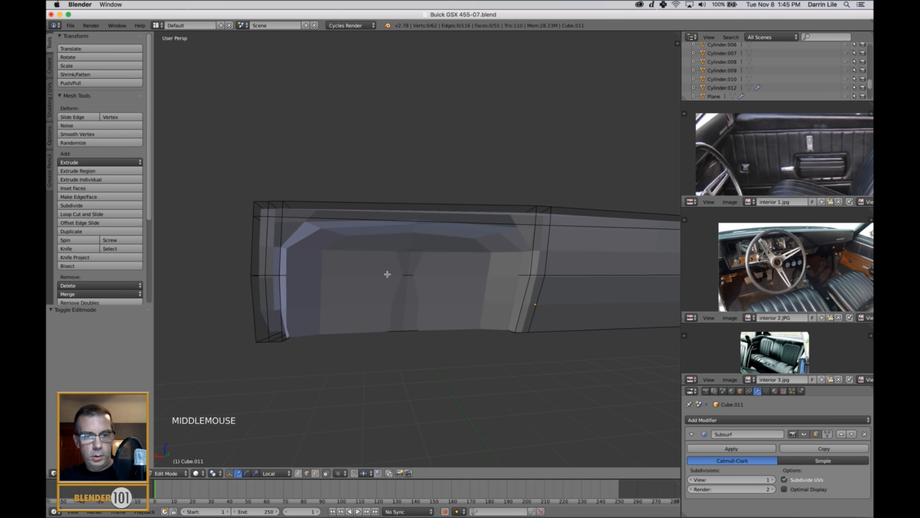
- Extrude the two back faces of the instrument recess in place and scale them to 0.912
{"action": "key", "text": "ctrl+Tab"}
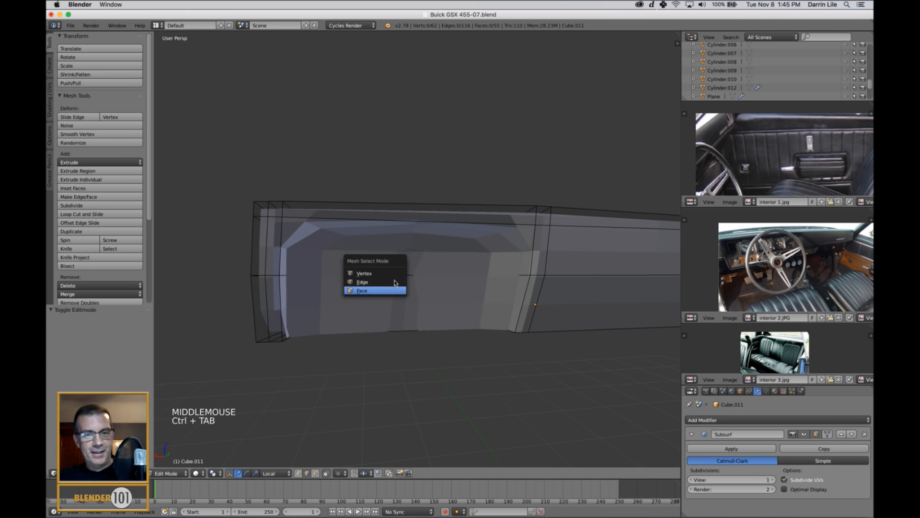
{"action": "left_click", "coordinate": [387, 289]}
{"action": "right_click", "coordinate": [379, 266]}
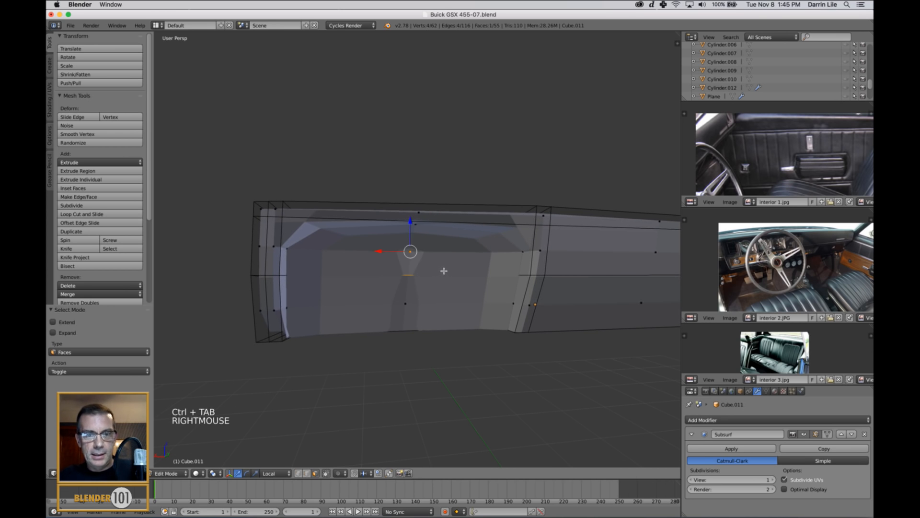
{"action": "right_click", "coordinate": [437, 309], "text": "shift"}
{"action": "key", "text": "z"}
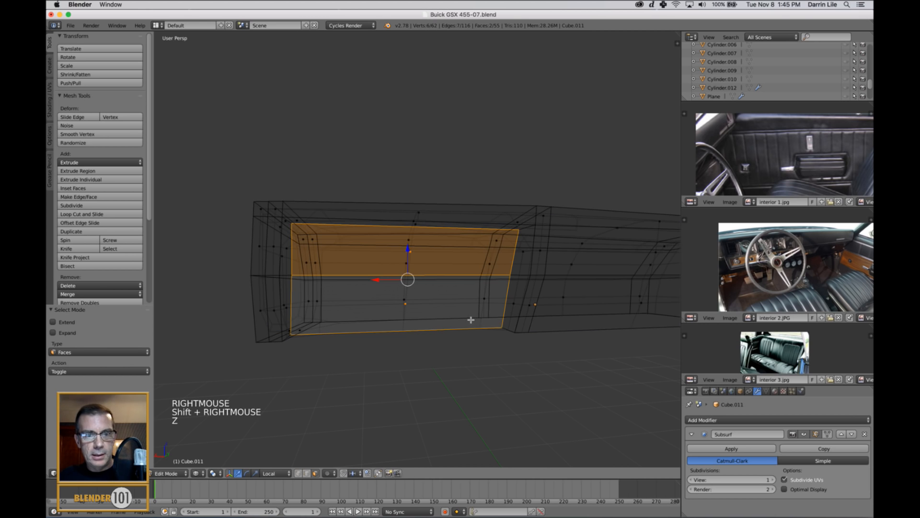
{"action": "key", "text": "z"}
{"action": "key", "text": "e"}
{"action": "right_click", "coordinate": [487, 361]}
{"action": "key", "text": "s"}
{"action": "key", "text": "s"}
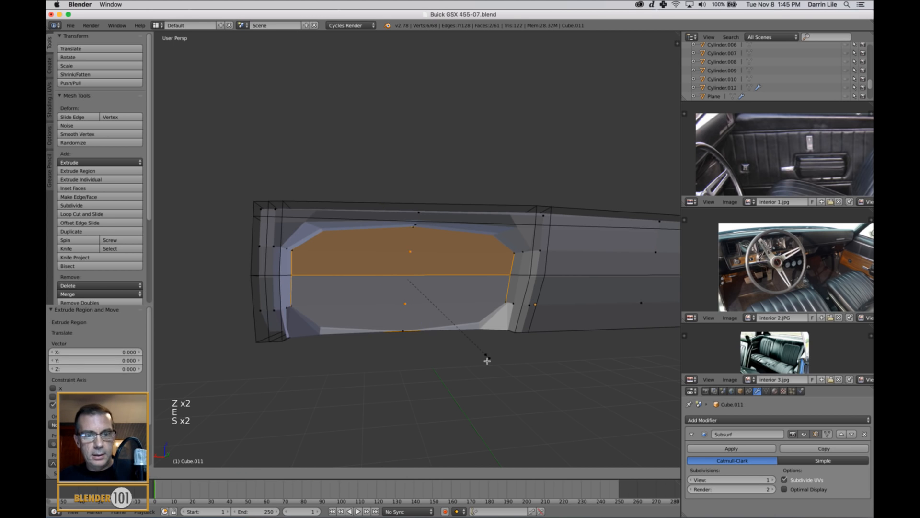
{"action": "left_click", "coordinate": [485, 363]}
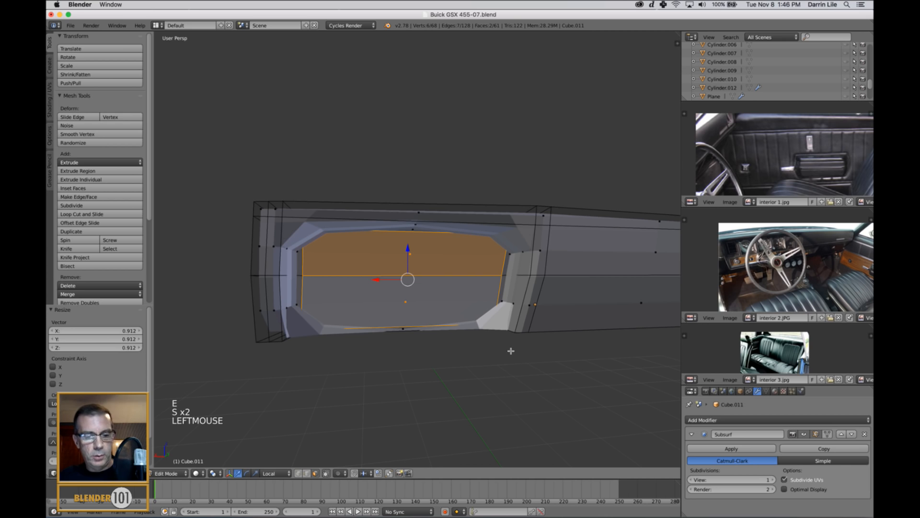
- Undo the scaling, extrusion and selection of the recess's back faces
{"action": "key", "text": "super+z"}
{"action": "key", "text": "super+z"}
{"action": "key", "text": "super+z"}
{"action": "key", "text": "super+z"}
{"action": "key", "text": "super+z"}
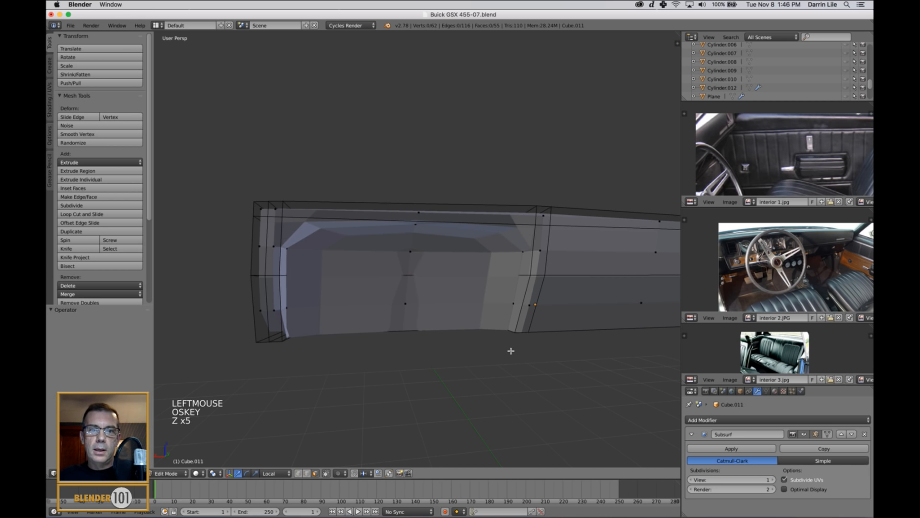
- Remove the dashboard's Subdivision Surface modifier and dissolve the edge loops beside the recess divider and at the driver-side end
{"action": "middle_click_drag", "start_coordinate": [511, 351], "coordinate": [509, 352]}
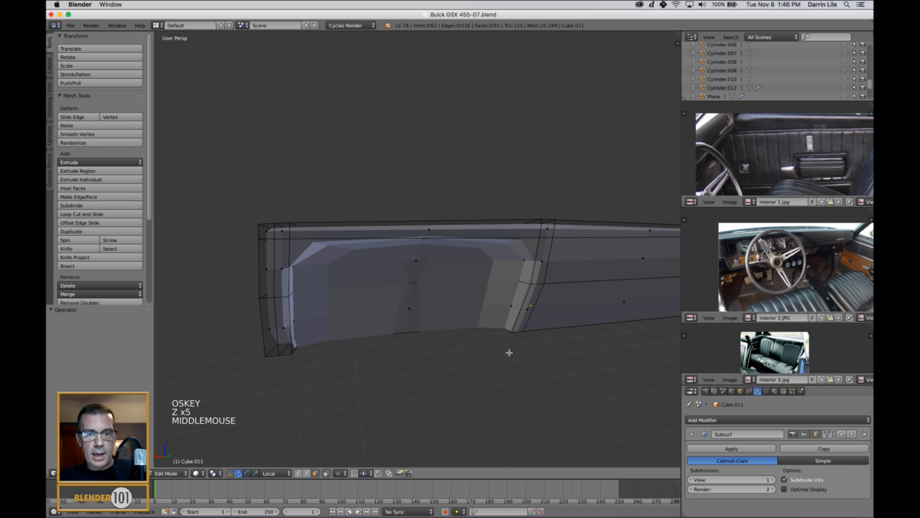
{"action": "left_click", "coordinate": [865, 434]}
{"action": "key", "text": "ctrl+Tab"}
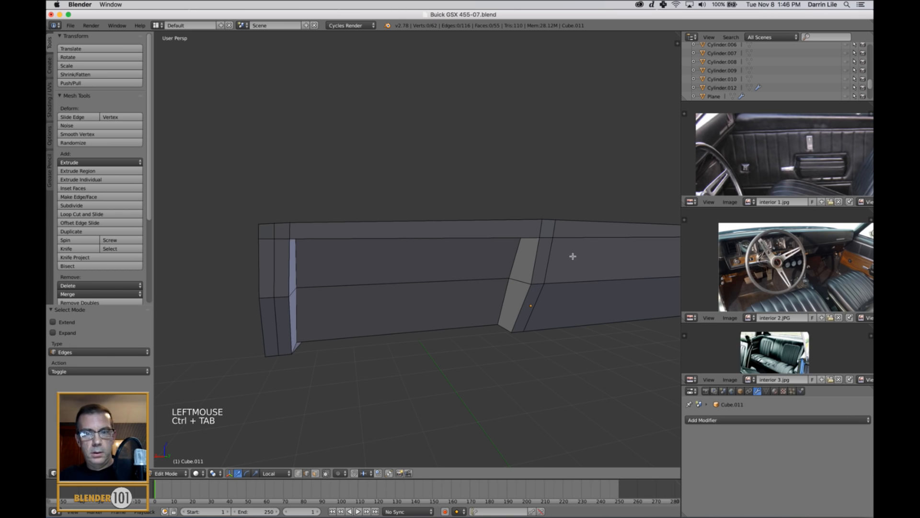
{"action": "right_click", "coordinate": [549, 262], "text": "alt"}
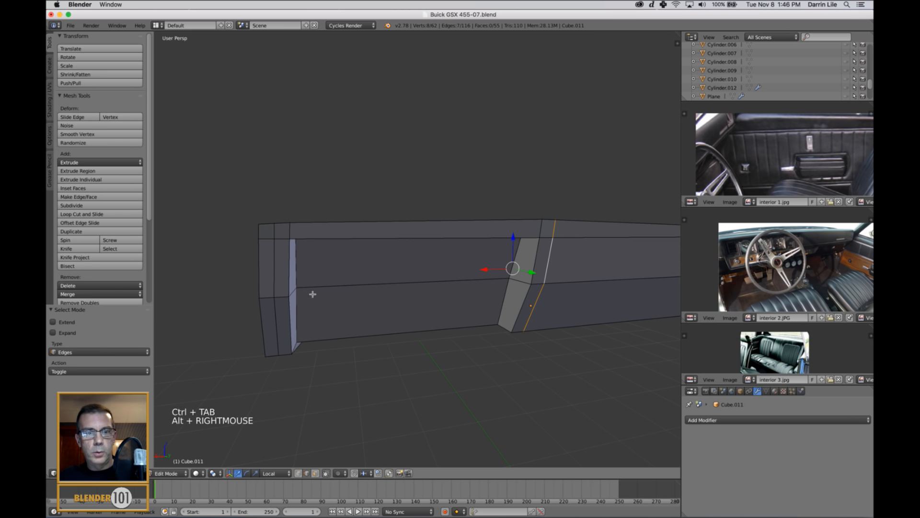
{"action": "right_click", "coordinate": [275, 283], "text": "alt+shift"}
{"action": "key", "text": "x"}
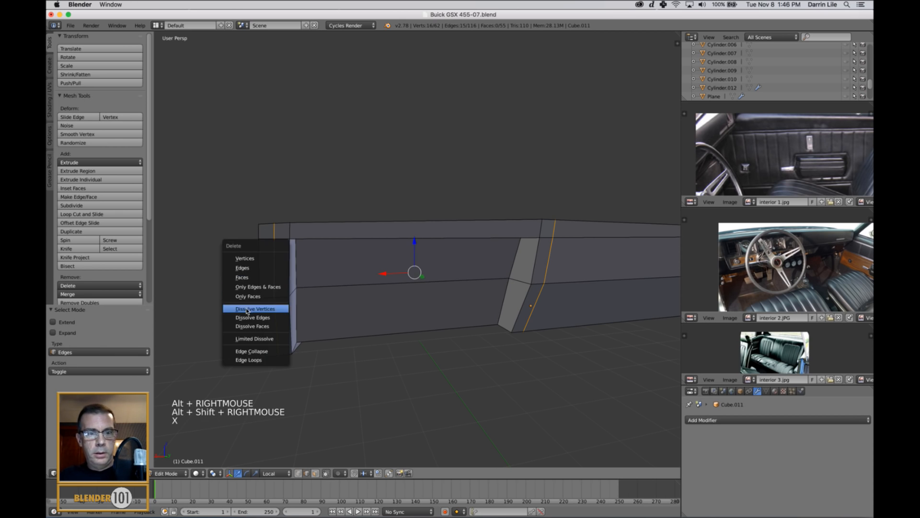
{"action": "left_click", "coordinate": [248, 318]}
{"action": "scroll", "coordinate": [481, 319], "scroll_direction": "down", "scroll_amount": 3}
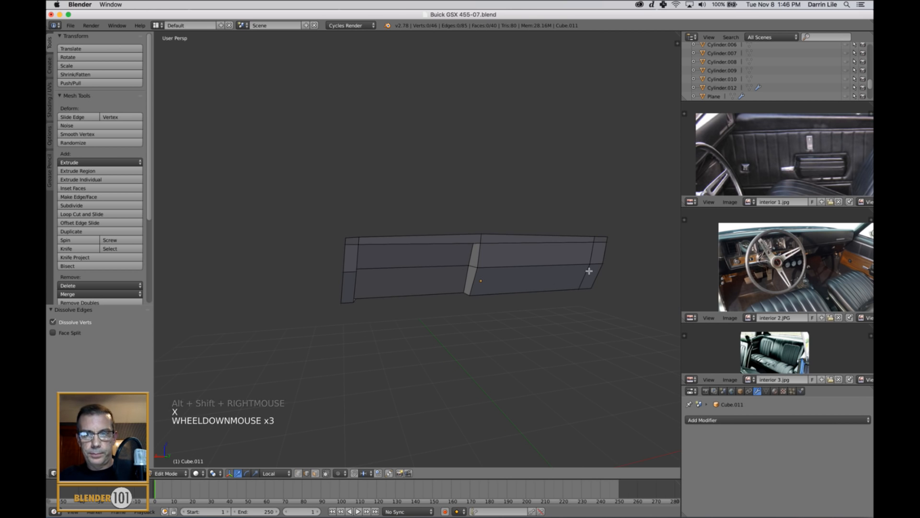
{"action": "middle_click_drag", "start_coordinate": [502, 319], "coordinate": [525, 322]}
{"action": "key", "text": "a"}
- Leave mesh editing and apply smooth shading to the dashboard
{"action": "key", "text": "Tab"}
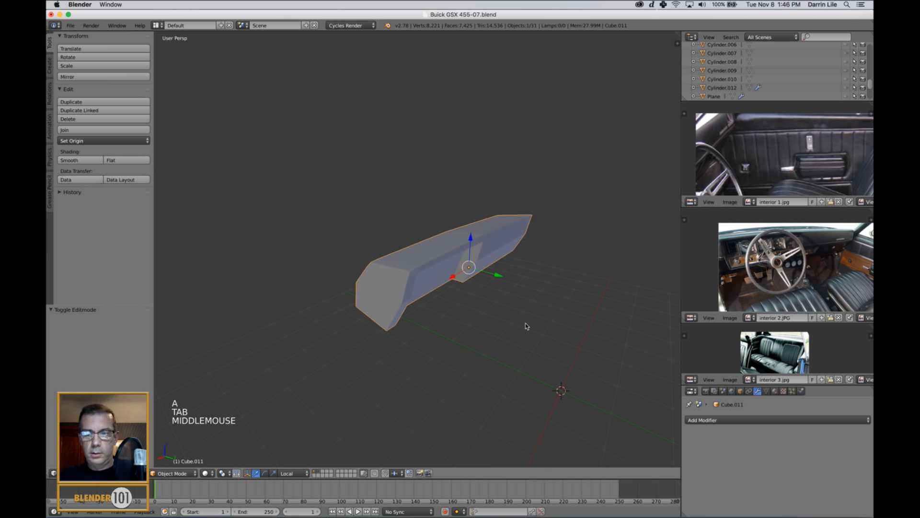
{"action": "left_click", "coordinate": [80, 160]}
{"action": "mouse_move", "coordinate": [571, 345]}
{"action": "middle_mouse_down", "text": "shift"}
{"action": "mouse_move", "coordinate": [489, 328]}
{"action": "mouse_move", "coordinate": [536, 323]}
{"action": "mouse_move", "coordinate": [498, 323]}
{"action": "middle_mouse_up", "text": "shift"}
{"action": "scroll", "coordinate": [498, 323], "scroll_direction": "down", "scroll_amount": 3}
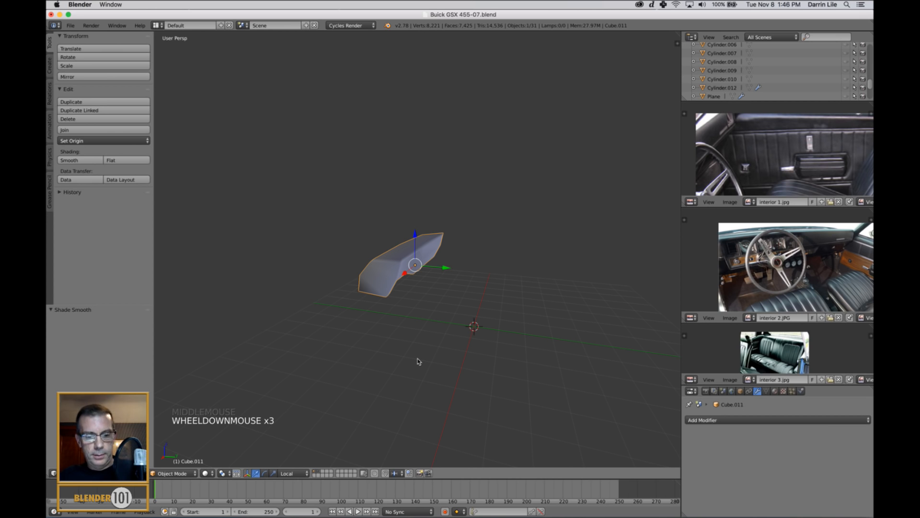
- Reveal all hidden objects and hide the parts covering the car's cabin openings
{"action": "key", "text": "alt+h"}
{"action": "key", "text": "a"}
{"action": "middle_click_drag", "start_coordinate": [481, 349], "coordinate": [515, 290]}
{"action": "right_click", "coordinate": [526, 250]}
{"action": "right_click", "coordinate": [526, 244], "text": "shift"}
{"action": "right_click", "coordinate": [638, 299], "text": "shift"}
{"action": "key", "text": "h"}
- Examine how the dashboard fits under the windshield opening and inspect the surrounding car body mesh
{"action": "scroll", "coordinate": [638, 300], "scroll_direction": "down", "scroll_amount": 2}
{"action": "scroll", "coordinate": [510, 292], "scroll_direction": "up", "scroll_amount": 2}
{"action": "scroll", "coordinate": [500, 261], "scroll_direction": "up", "scroll_amount": 4}
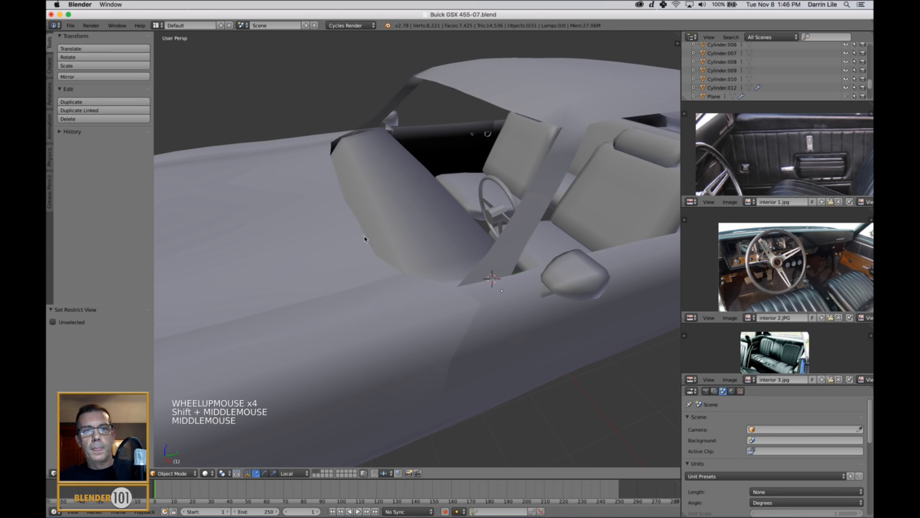
{"action": "middle_click_drag", "start_coordinate": [371, 229], "coordinate": [302, 214]}
{"action": "right_click", "coordinate": [323, 211]}
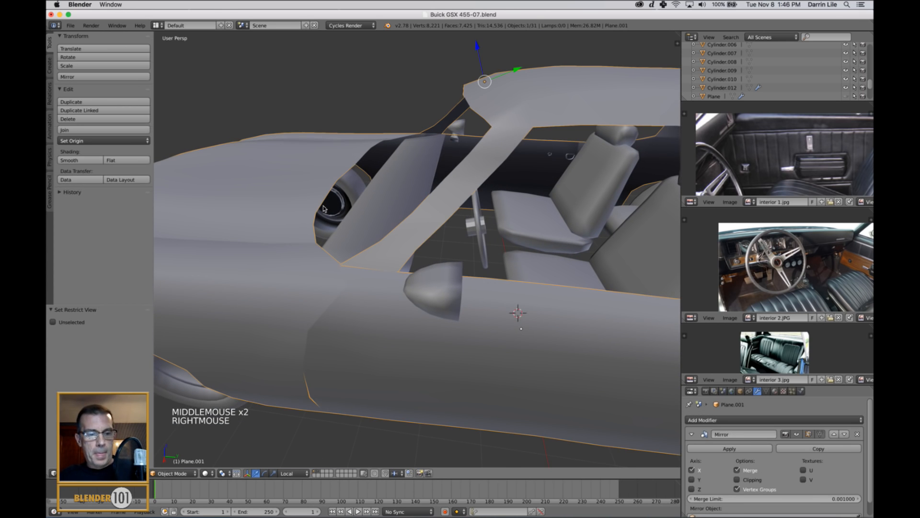
{"action": "key", "text": "Tab"}
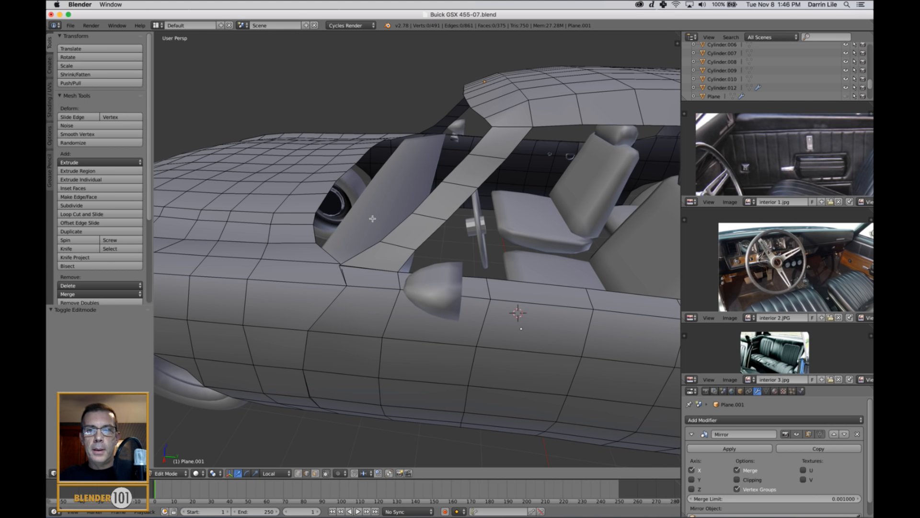
{"action": "middle_click_drag", "start_coordinate": [401, 197], "coordinate": [569, 278]}
{"action": "key", "text": "Tab"}
{"action": "scroll", "coordinate": [521, 267], "scroll_direction": "down", "scroll_amount": 5}
{"action": "key", "text": "a"}
{"action": "scroll", "coordinate": [576, 259], "scroll_direction": "up", "scroll_amount": 2}
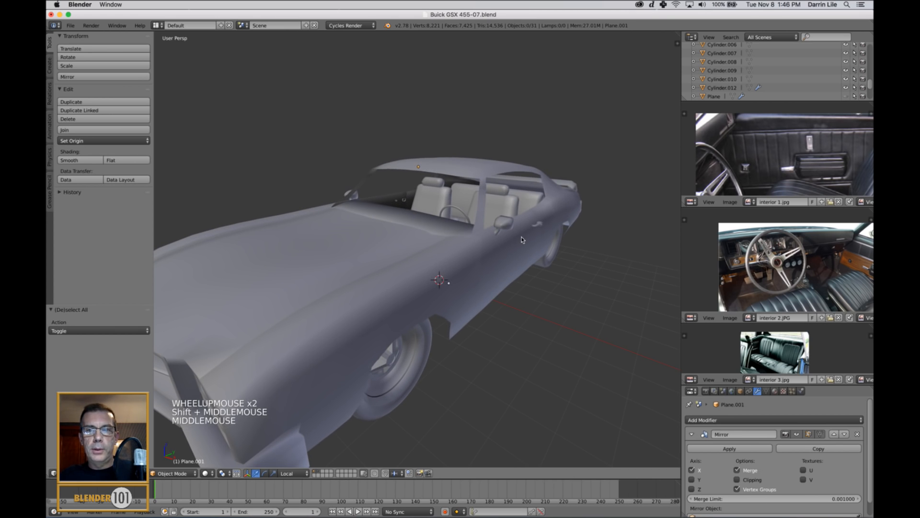
{"action": "right_click", "coordinate": [521, 239]}
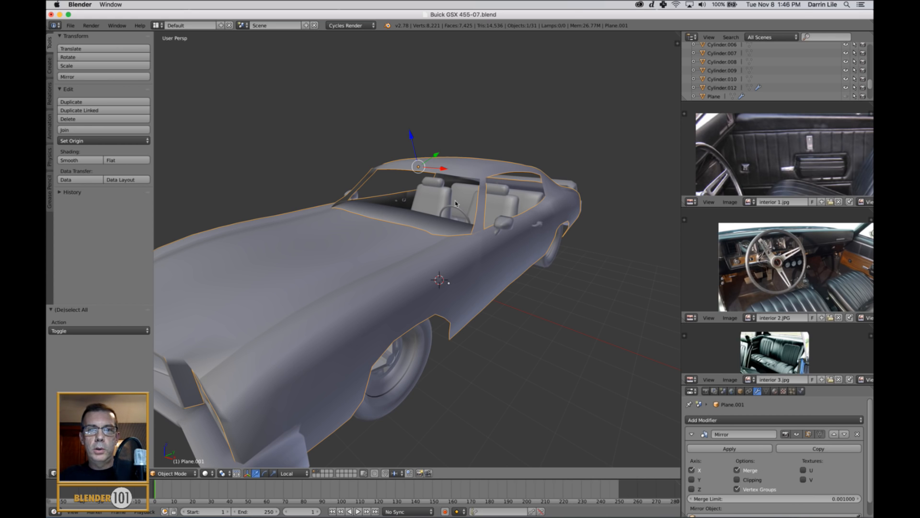
- Compare the whole interior 1.jpg and interior 2.JPG reference photos with the car model, viewing it from above
{"action": "scroll", "coordinate": [813, 177], "scroll_direction": "down", "scroll_amount": 3}
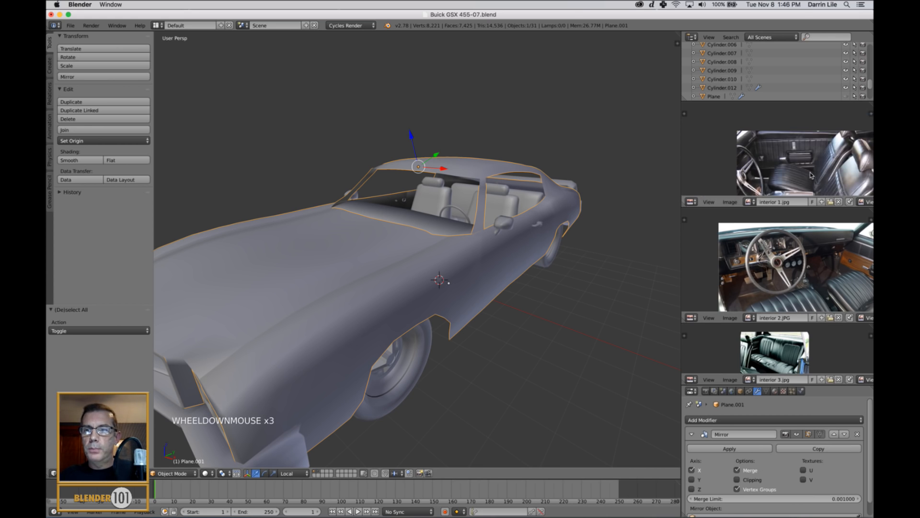
{"action": "middle_click_drag", "start_coordinate": [813, 176], "coordinate": [800, 156]}
{"action": "scroll", "coordinate": [786, 273], "scroll_direction": "down", "scroll_amount": 3}
{"action": "middle_click_drag", "start_coordinate": [798, 287], "coordinate": [787, 276]}
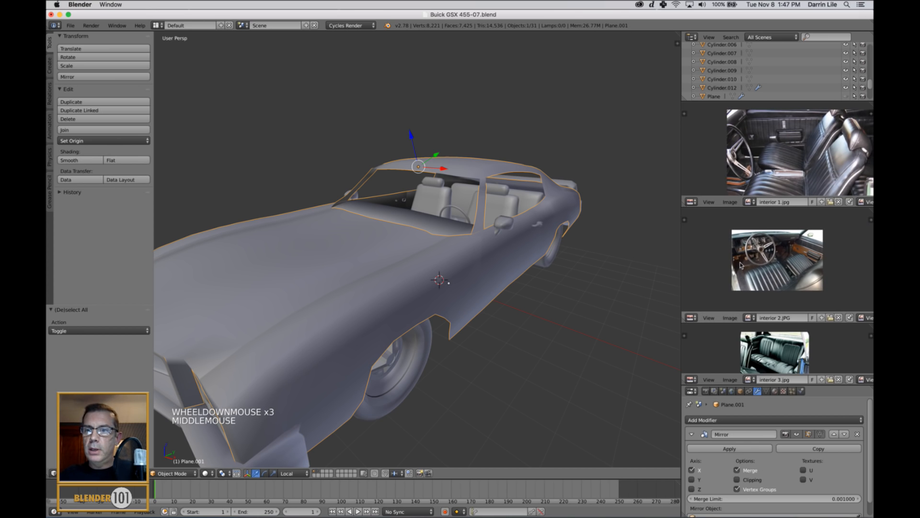
{"action": "mouse_move", "coordinate": [503, 307]}
{"action": "middle_mouse_down"}
{"action": "mouse_move", "coordinate": [493, 240]}
{"action": "mouse_move", "coordinate": [497, 290]}
{"action": "mouse_move", "coordinate": [472, 294]}
{"action": "mouse_move", "coordinate": [530, 286]}
{"action": "mouse_move", "coordinate": [487, 302]}
{"action": "mouse_move", "coordinate": [513, 297]}
{"action": "middle_mouse_up"}
{"action": "scroll", "coordinate": [494, 240], "scroll_direction": "down", "scroll_amount": 5}
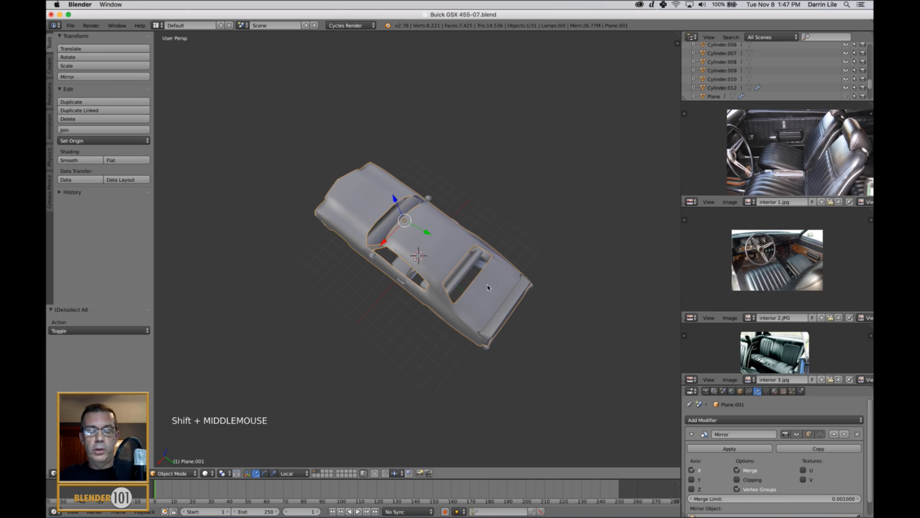
{"action": "scroll", "coordinate": [492, 306], "scroll_direction": "up", "scroll_amount": 2}
{"action": "scroll", "coordinate": [497, 311], "scroll_direction": "down", "scroll_amount": 2}
{"action": "mouse_move", "coordinate": [498, 310]}
{"action": "middle_mouse_down"}
{"action": "mouse_move", "coordinate": [507, 320]}
{"action": "mouse_move", "coordinate": [479, 286]}
{"action": "mouse_move", "coordinate": [478, 309]}
{"action": "mouse_move", "coordinate": [489, 305]}
{"action": "middle_mouse_up"}
{"action": "scroll", "coordinate": [462, 300], "scroll_direction": "up", "scroll_amount": 4}
{"action": "scroll", "coordinate": [488, 303], "scroll_direction": "down", "scroll_amount": 3}
{"action": "middle_click_drag", "start_coordinate": [568, 328], "coordinate": [500, 315]}
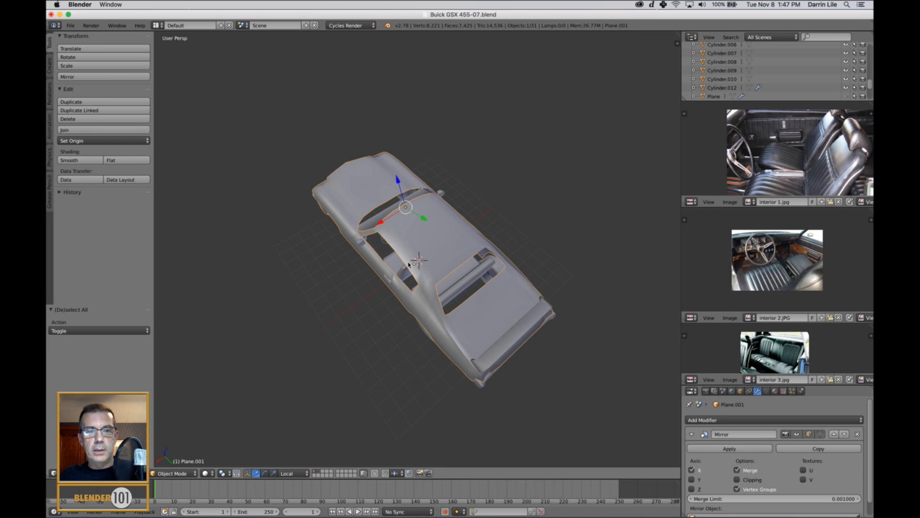
- Deselect everything and save the car model over the existing Buick GSX 455-07.blend file
{"action": "middle_click_drag", "start_coordinate": [442, 299], "coordinate": [532, 302]}
{"action": "key", "text": "a"}
{"action": "scroll", "coordinate": [491, 279], "scroll_direction": "up", "scroll_amount": 2}
{"action": "key", "text": "super+s"}
{"action": "left_click", "coordinate": [523, 292]}
- Review the complete car model from the front corner, checking the body and the visible interior
{"action": "middle_click_drag", "start_coordinate": [552, 303], "coordinate": [542, 306], "text": "shift"}
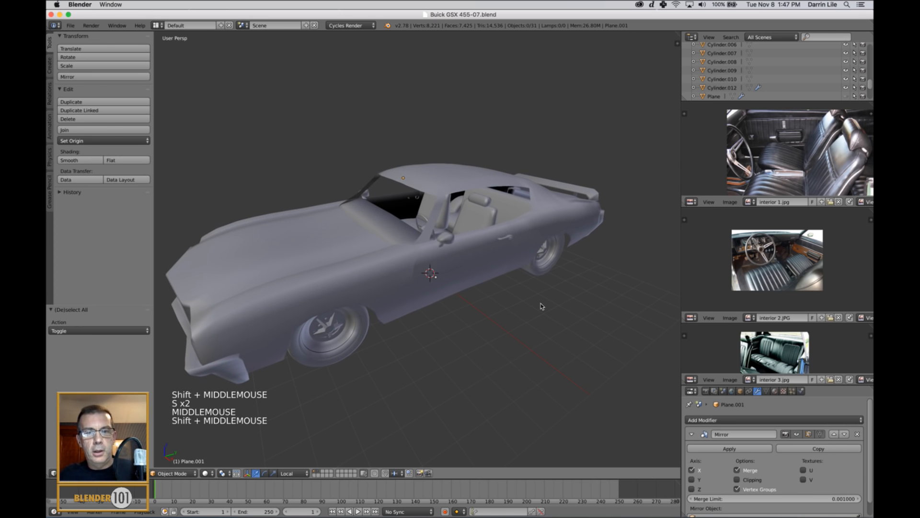
{"action": "scroll", "coordinate": [502, 307], "scroll_direction": "down", "scroll_amount": 3}
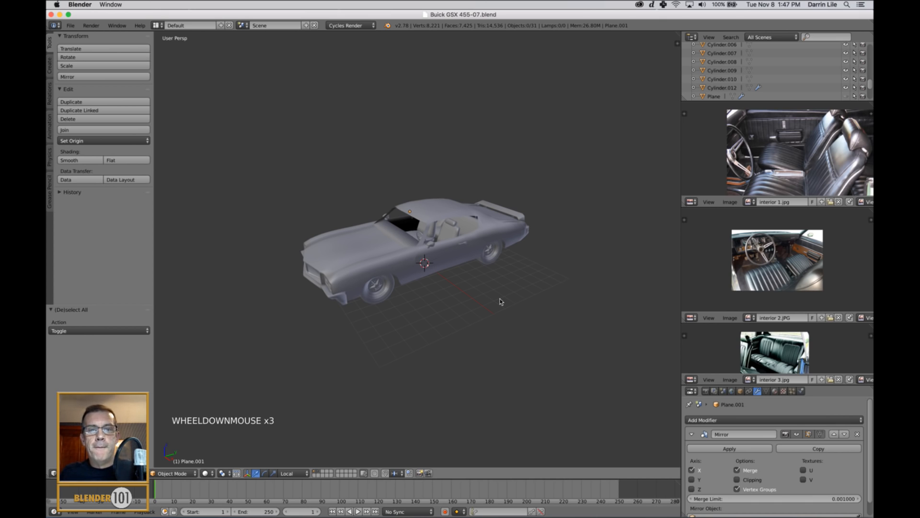
{"action": "scroll", "coordinate": [493, 292], "scroll_direction": "up", "scroll_amount": 1}
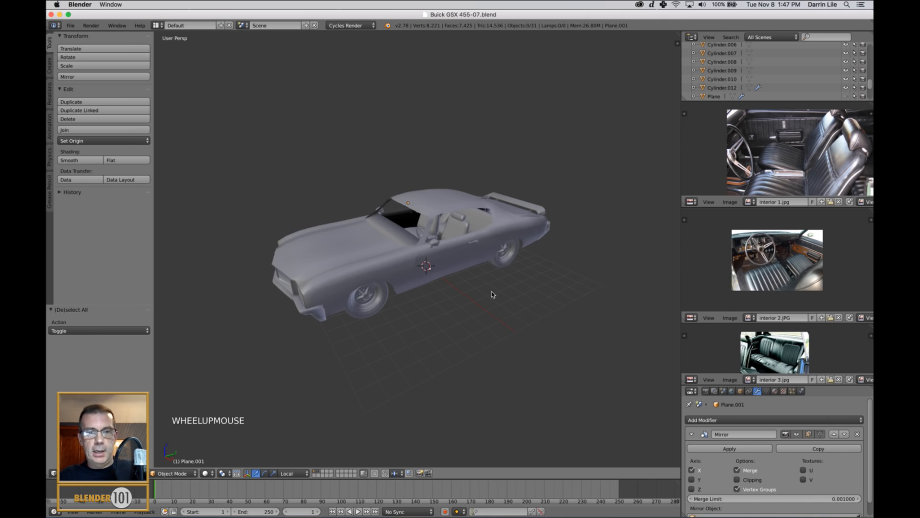
{"action": "middle_click_drag", "start_coordinate": [477, 311], "coordinate": [482, 307]}
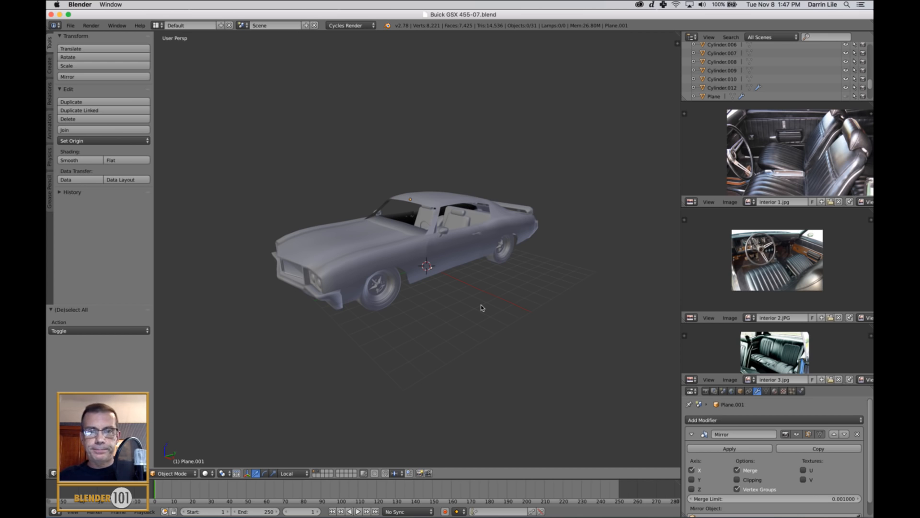
{"action": "scroll", "coordinate": [482, 308], "scroll_direction": "up", "scroll_amount": 2}
{"action": "middle_click_drag", "start_coordinate": [484, 302], "coordinate": [505, 308], "text": "shift"}
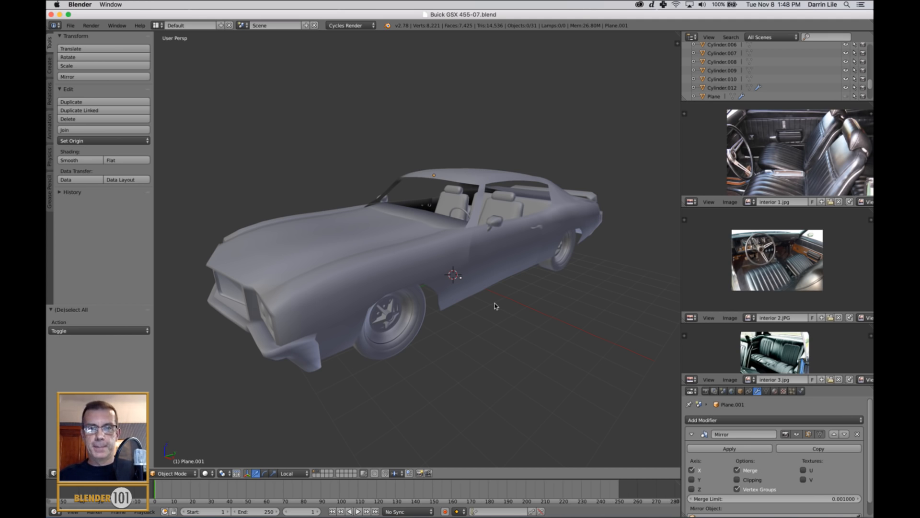
{"action": "scroll", "coordinate": [487, 323], "scroll_direction": "down", "scroll_amount": 2}
{"action": "middle_click_drag", "start_coordinate": [487, 322], "coordinate": [487, 330]}
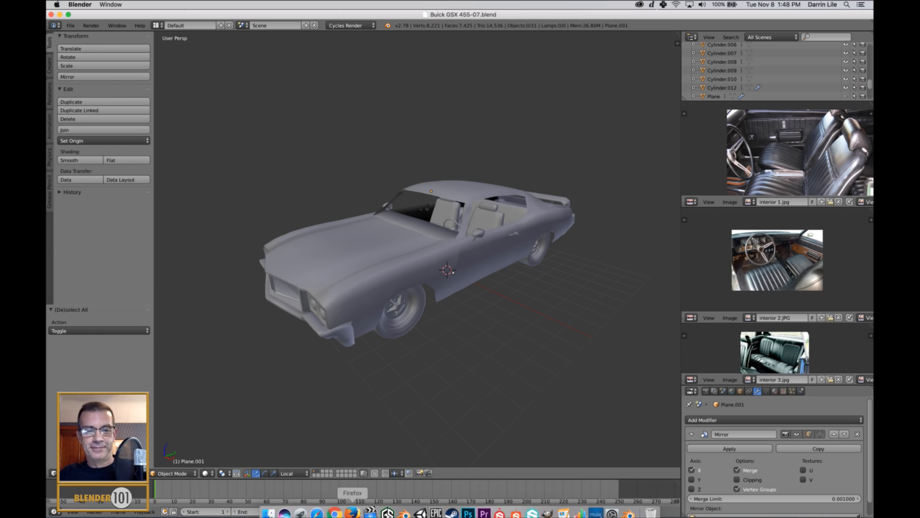
- Switch to the Gameshow live-streaming app
{"action": "left_click", "coordinate": [389, 511]}
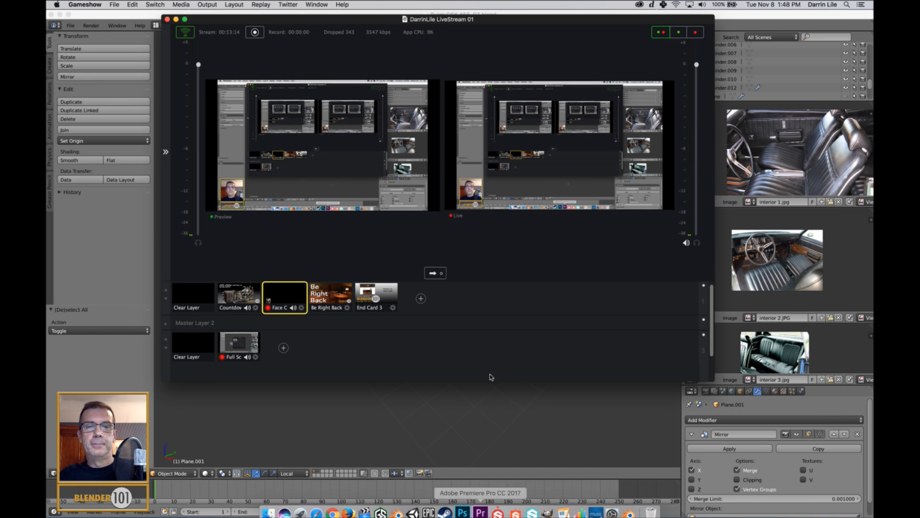